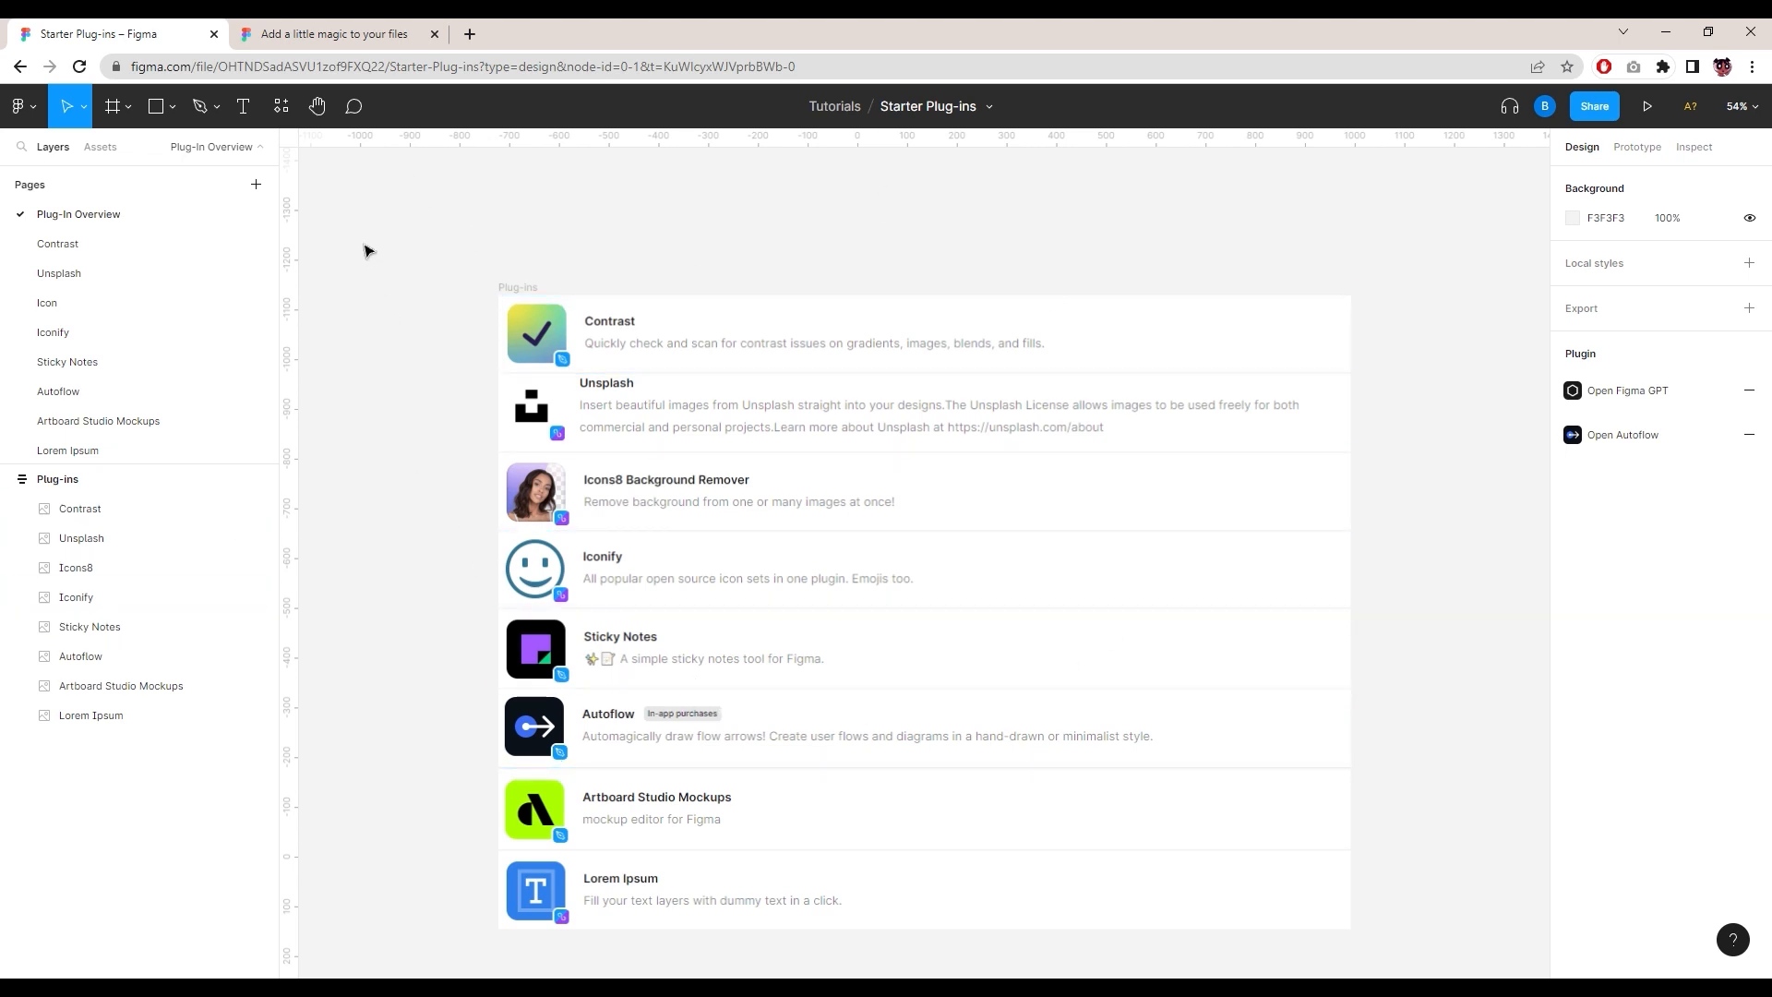
Step: Examine the recent and community plugins offered in the design file's resource browser
left_click(283, 109)
left_click(386, 151)
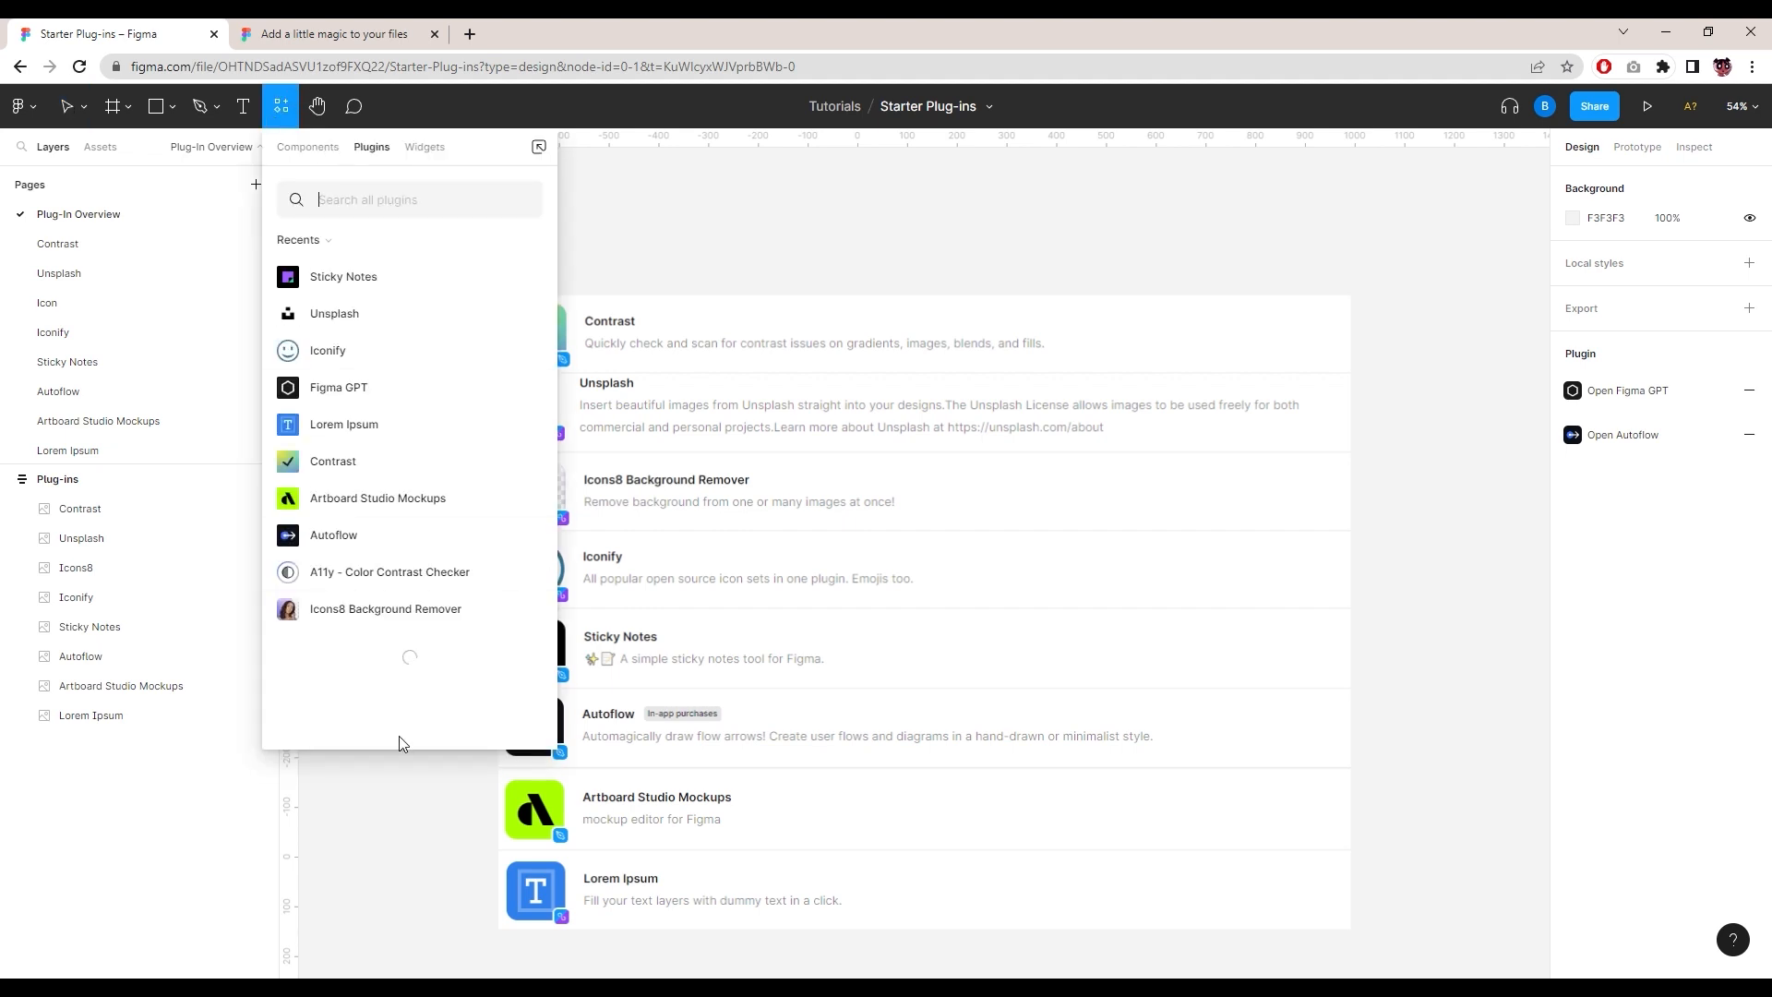
scroll(376, 718, "down", 4)
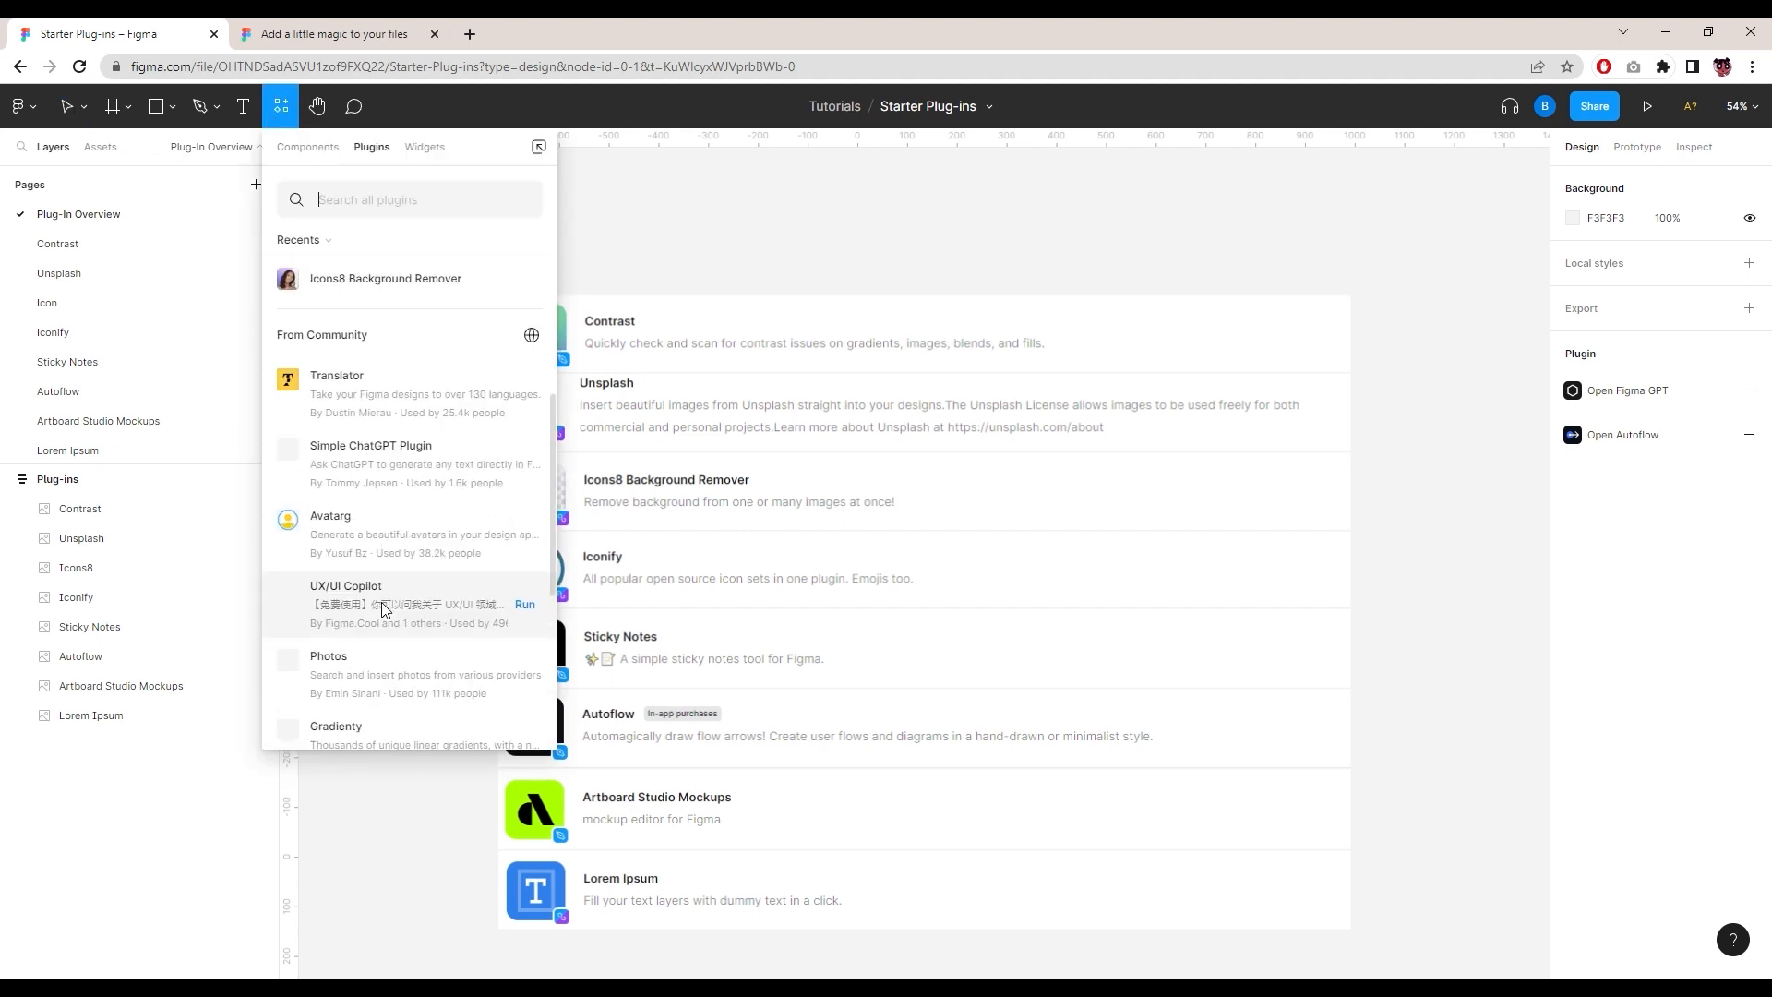
scroll(384, 606, "up", 4)
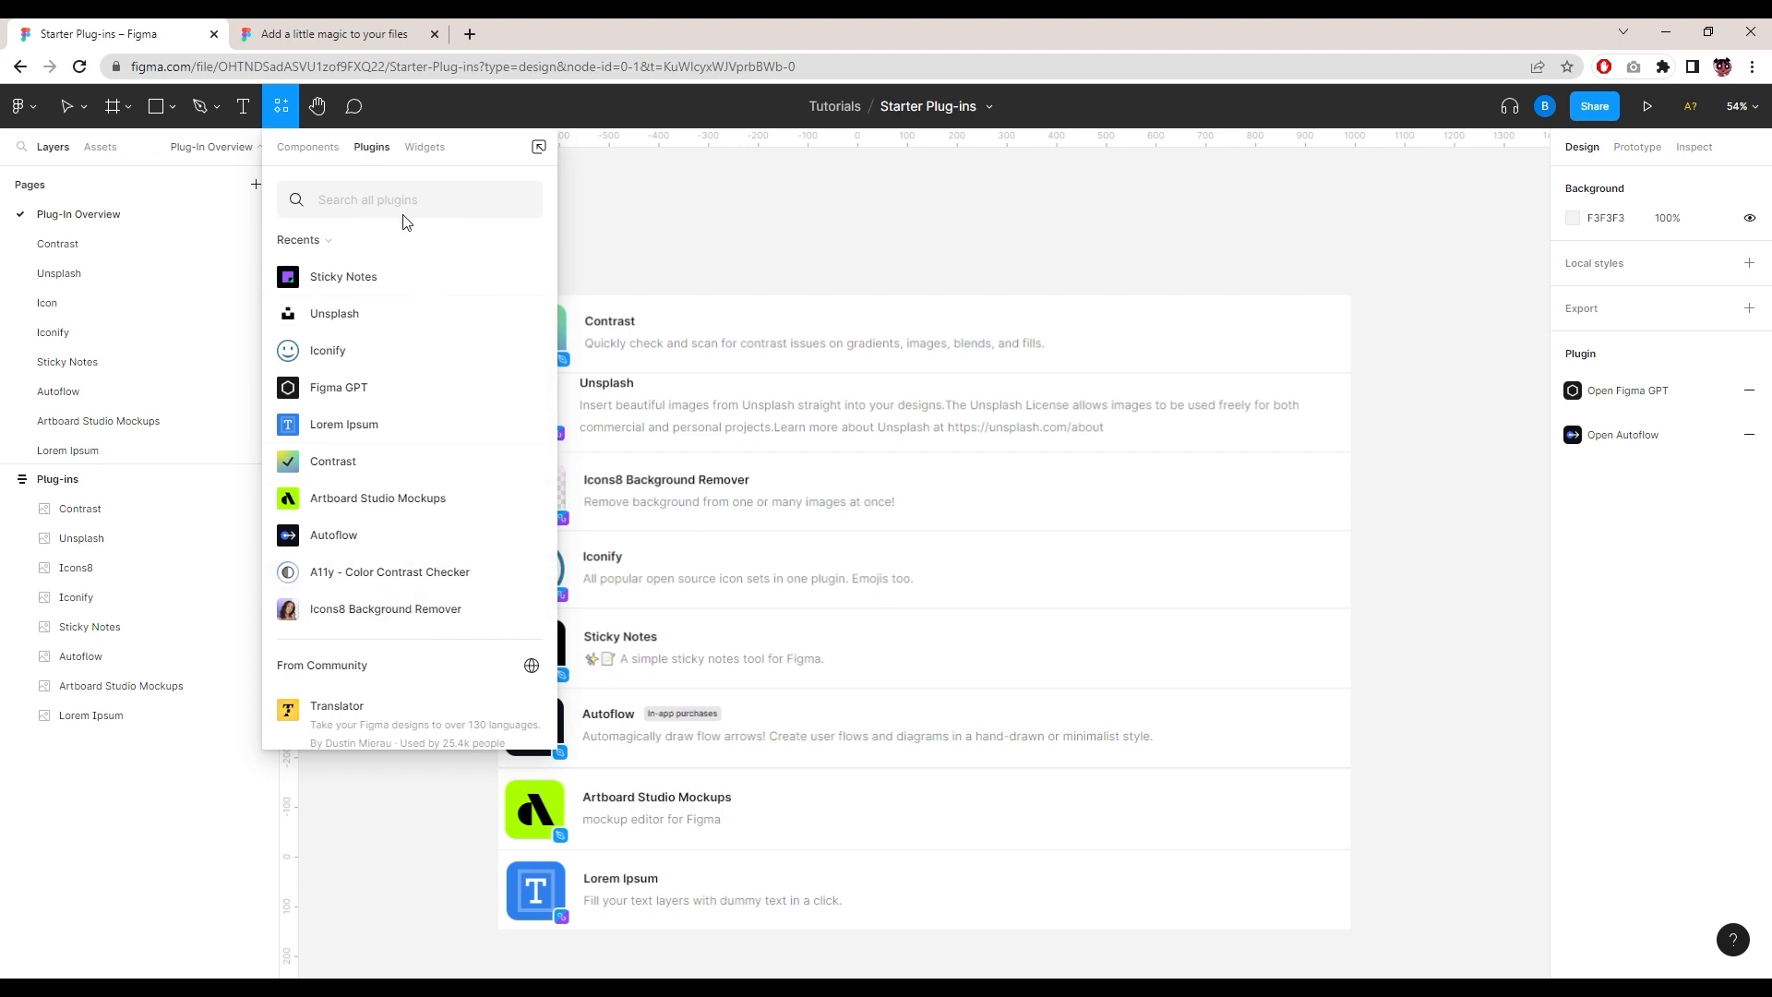
scroll(380, 536, "down", 10)
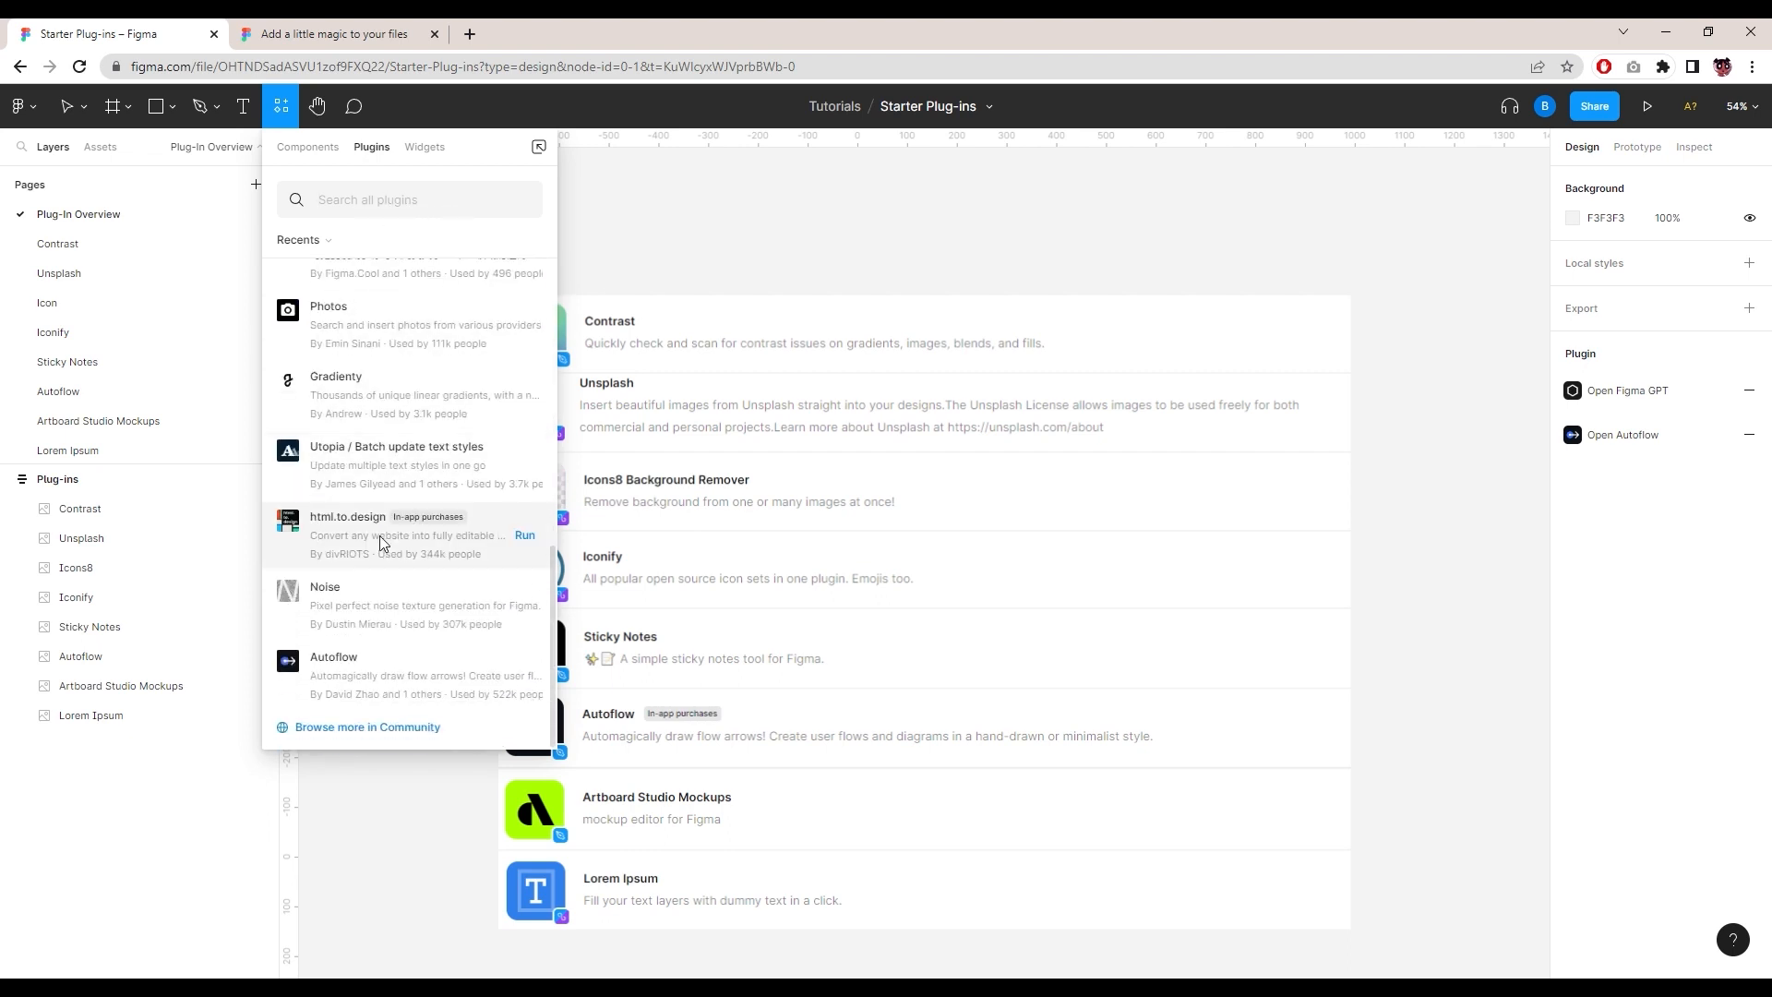
scroll(367, 646, "up", 6)
scroll(368, 517, "down", 6)
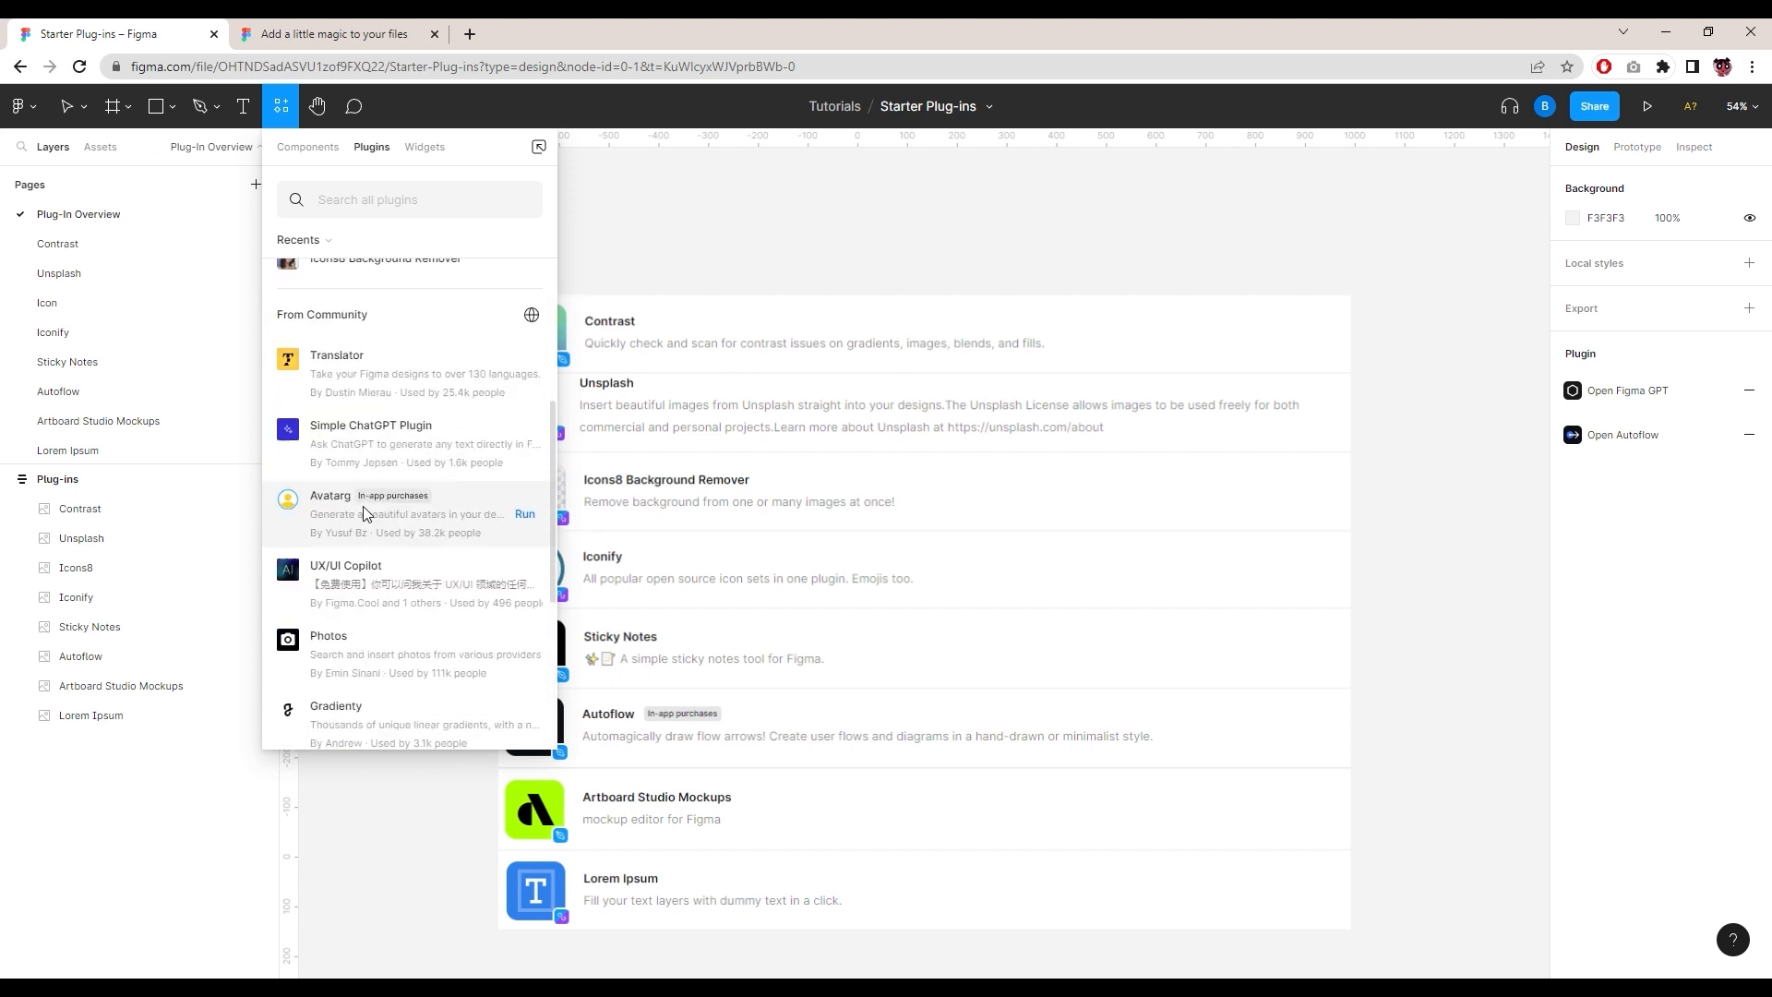
scroll(352, 628, "up", 2)
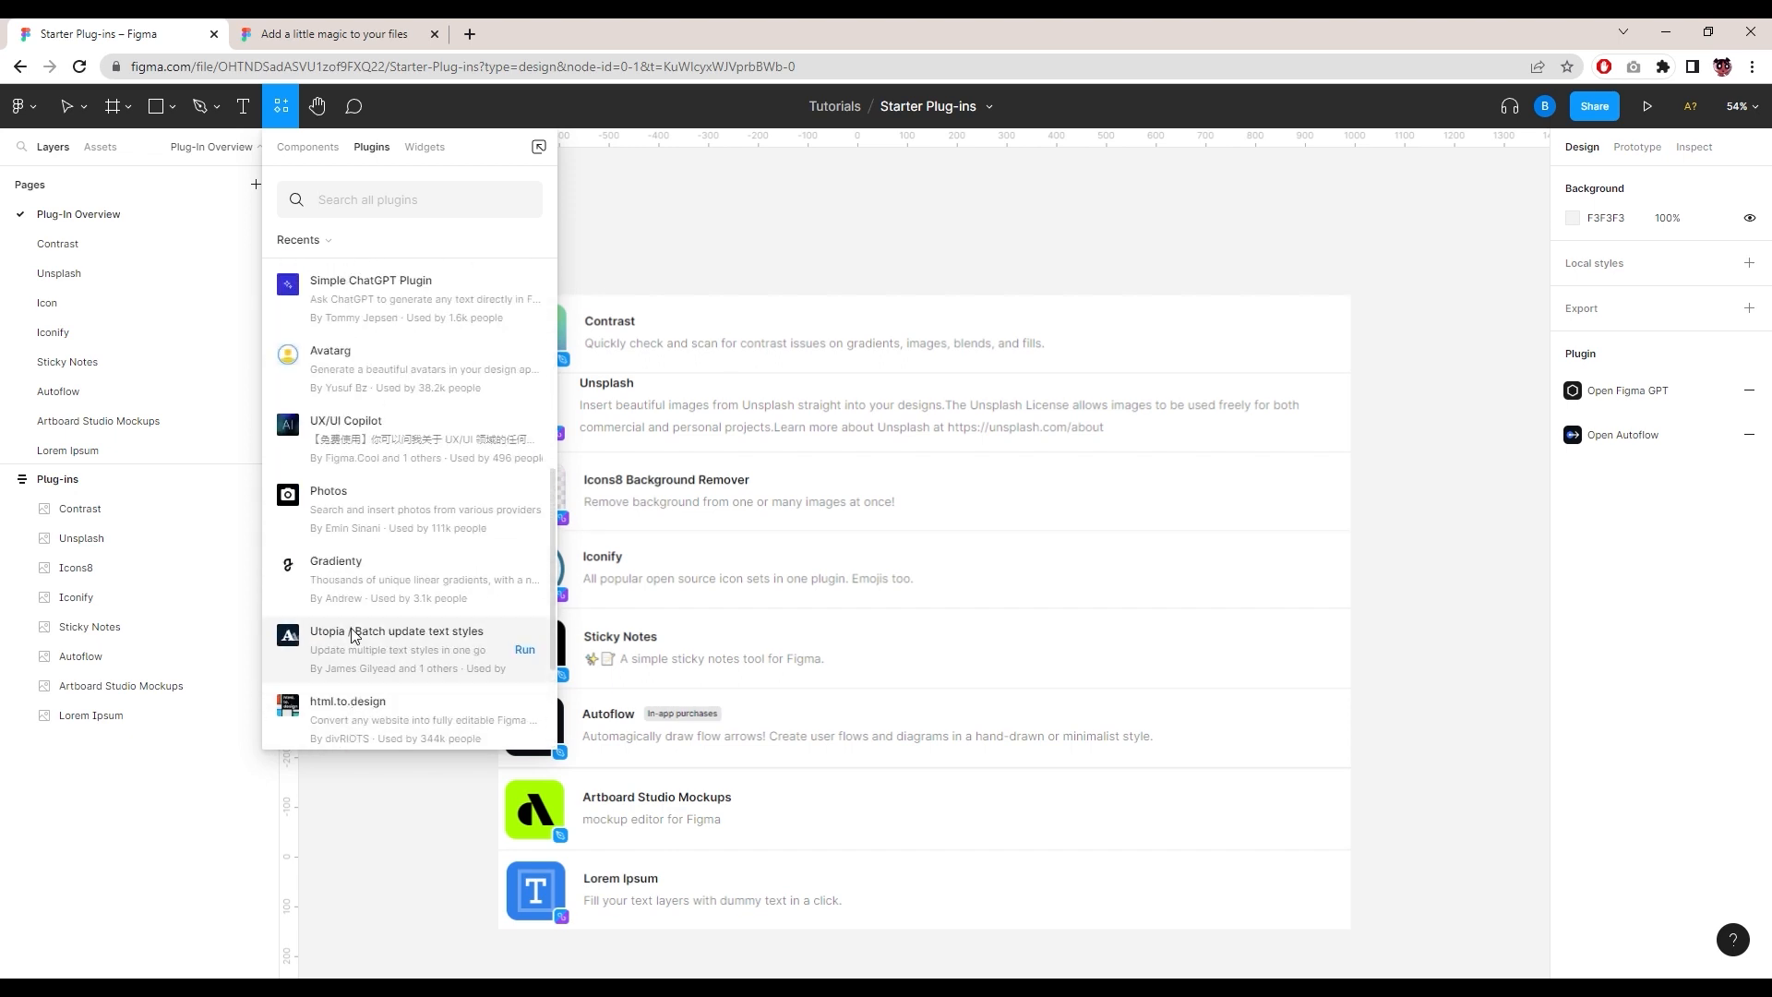
scroll(352, 616, "up", 3)
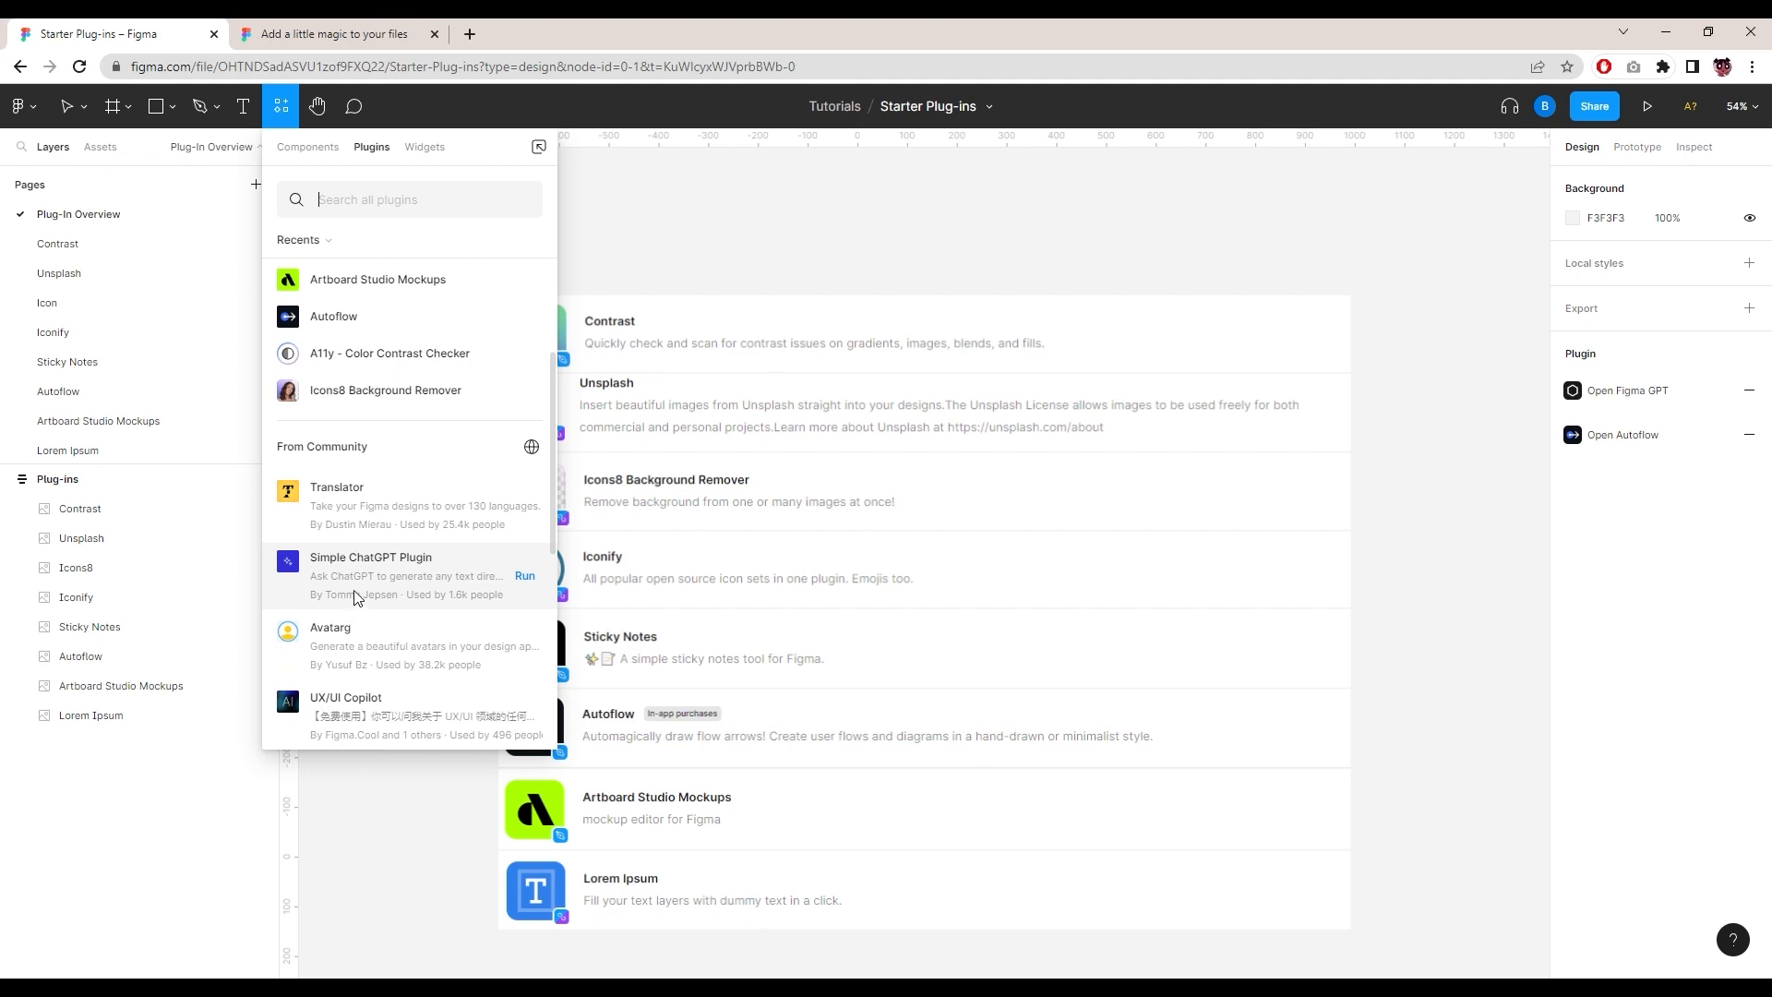
scroll(356, 598, "down", 5)
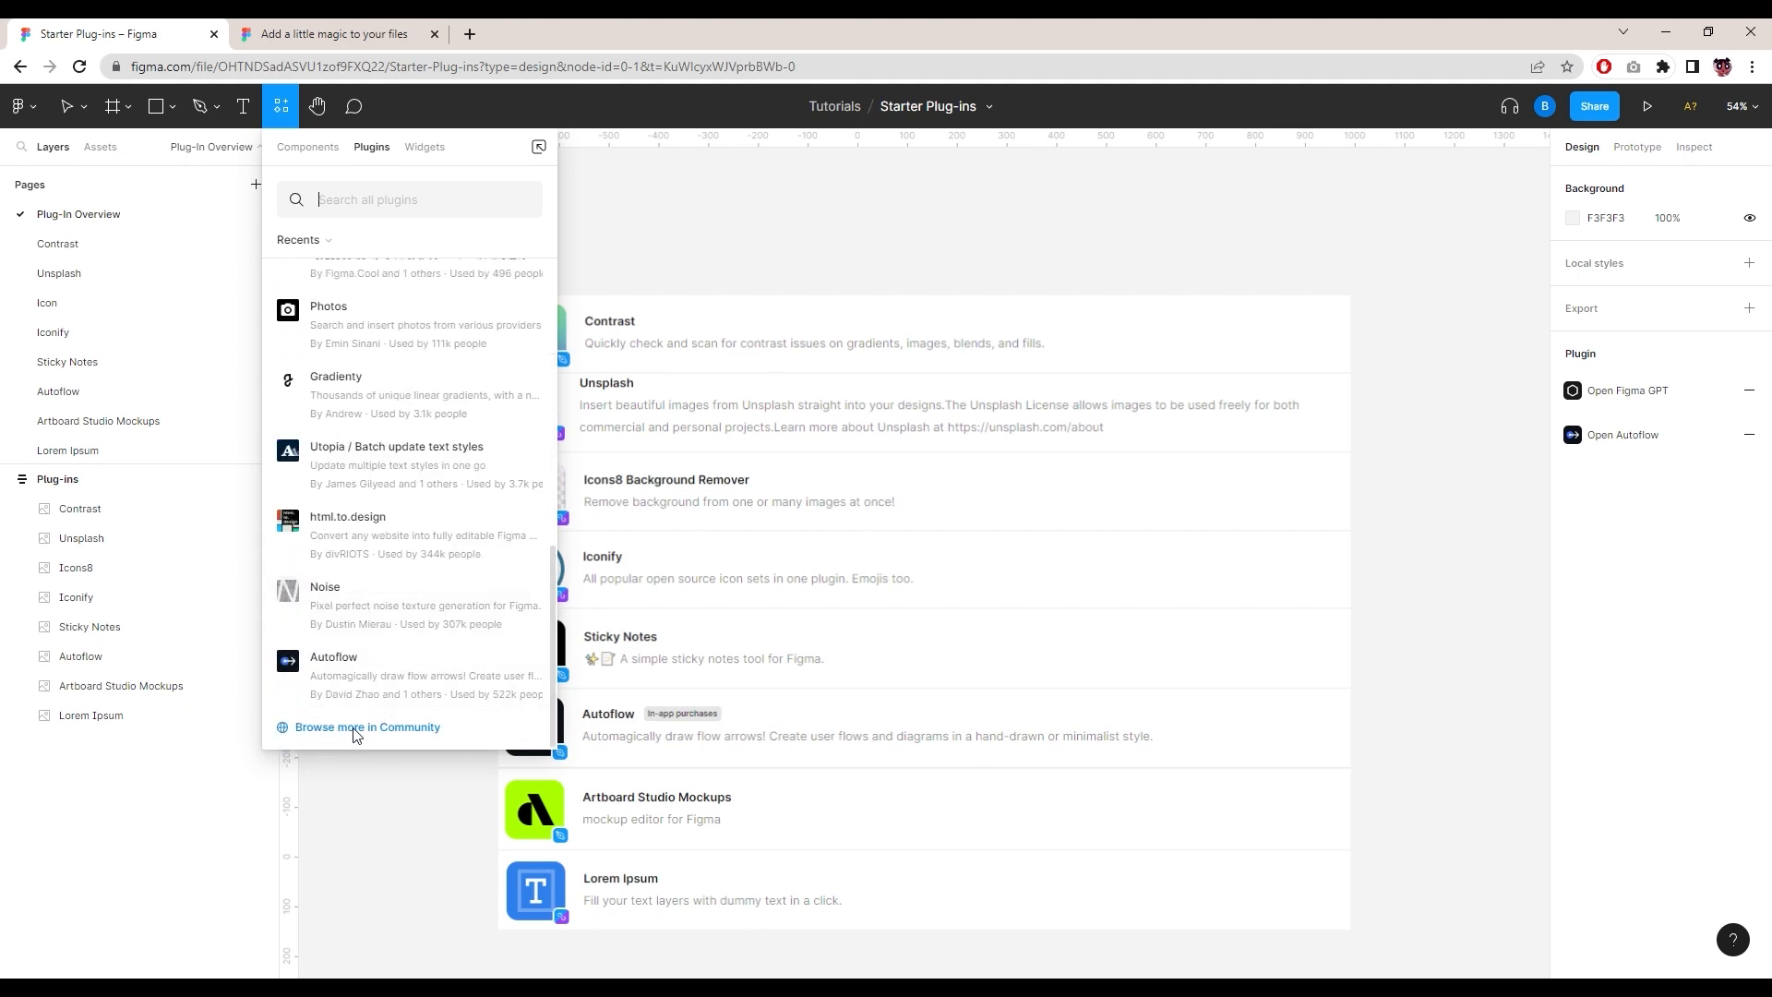
Step: Browse more plugins in the Figma Community and filter the plugin catalogue to Free
left_click(357, 728)
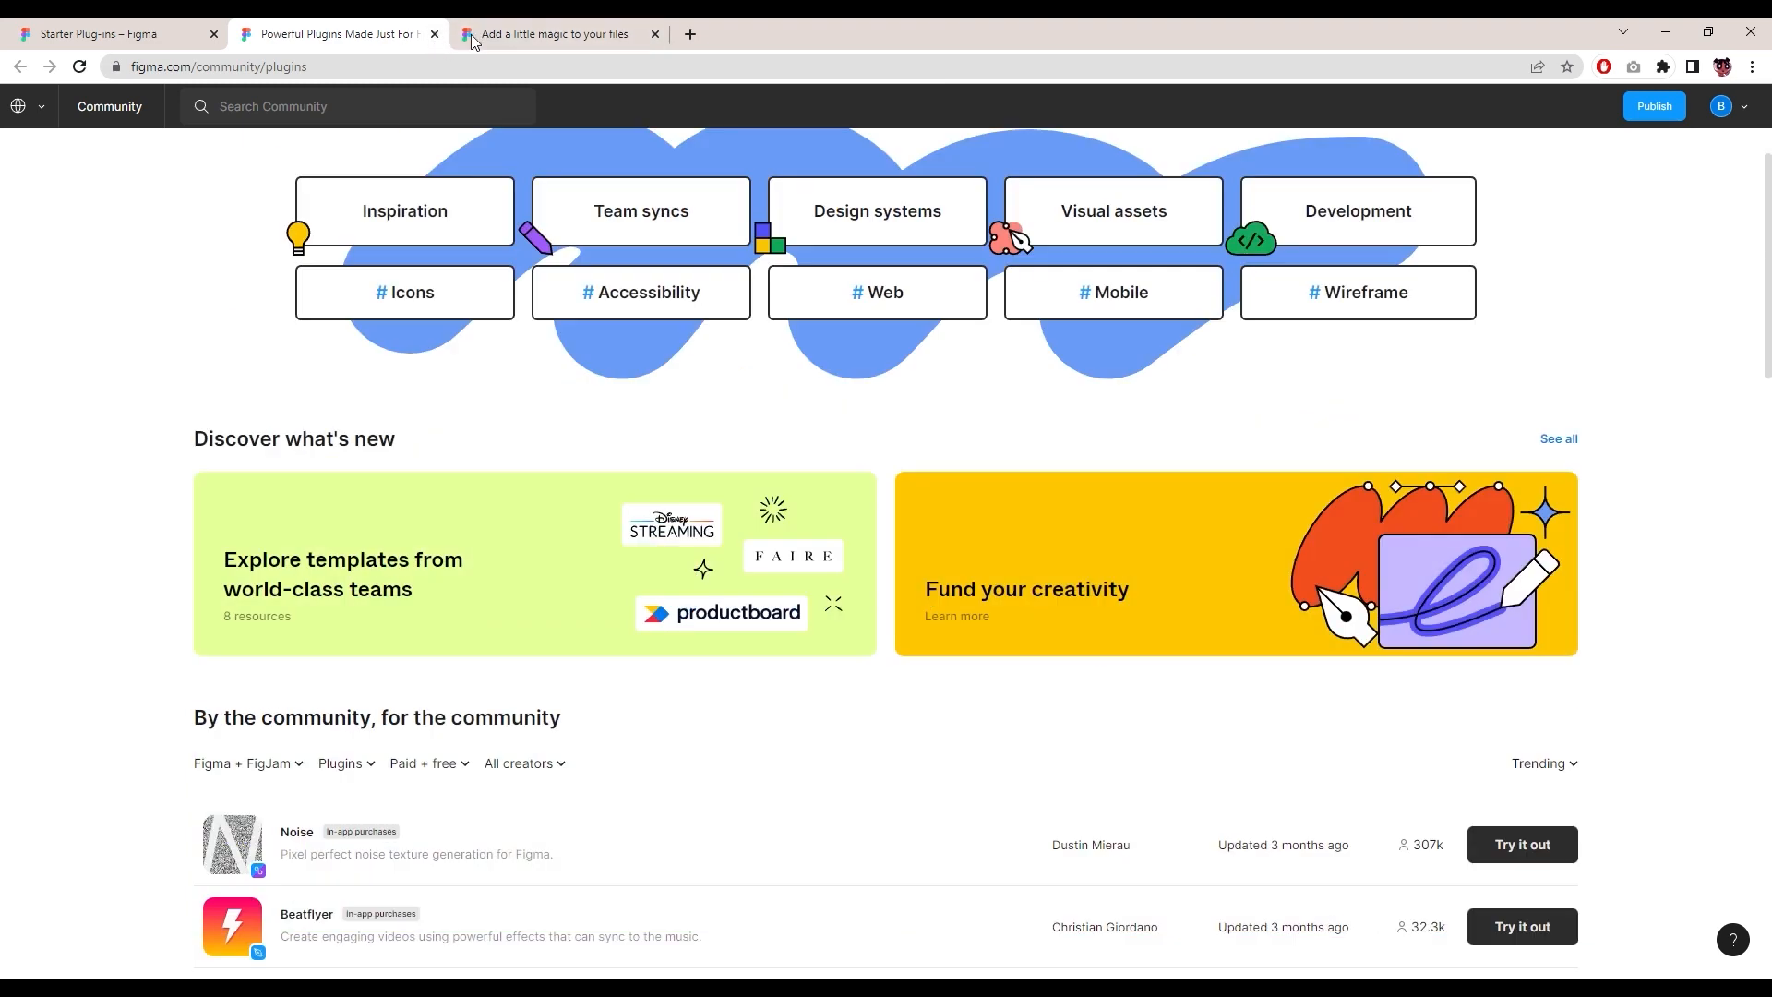
scroll(369, 480, "down", 3)
scroll(347, 537, "down", 3)
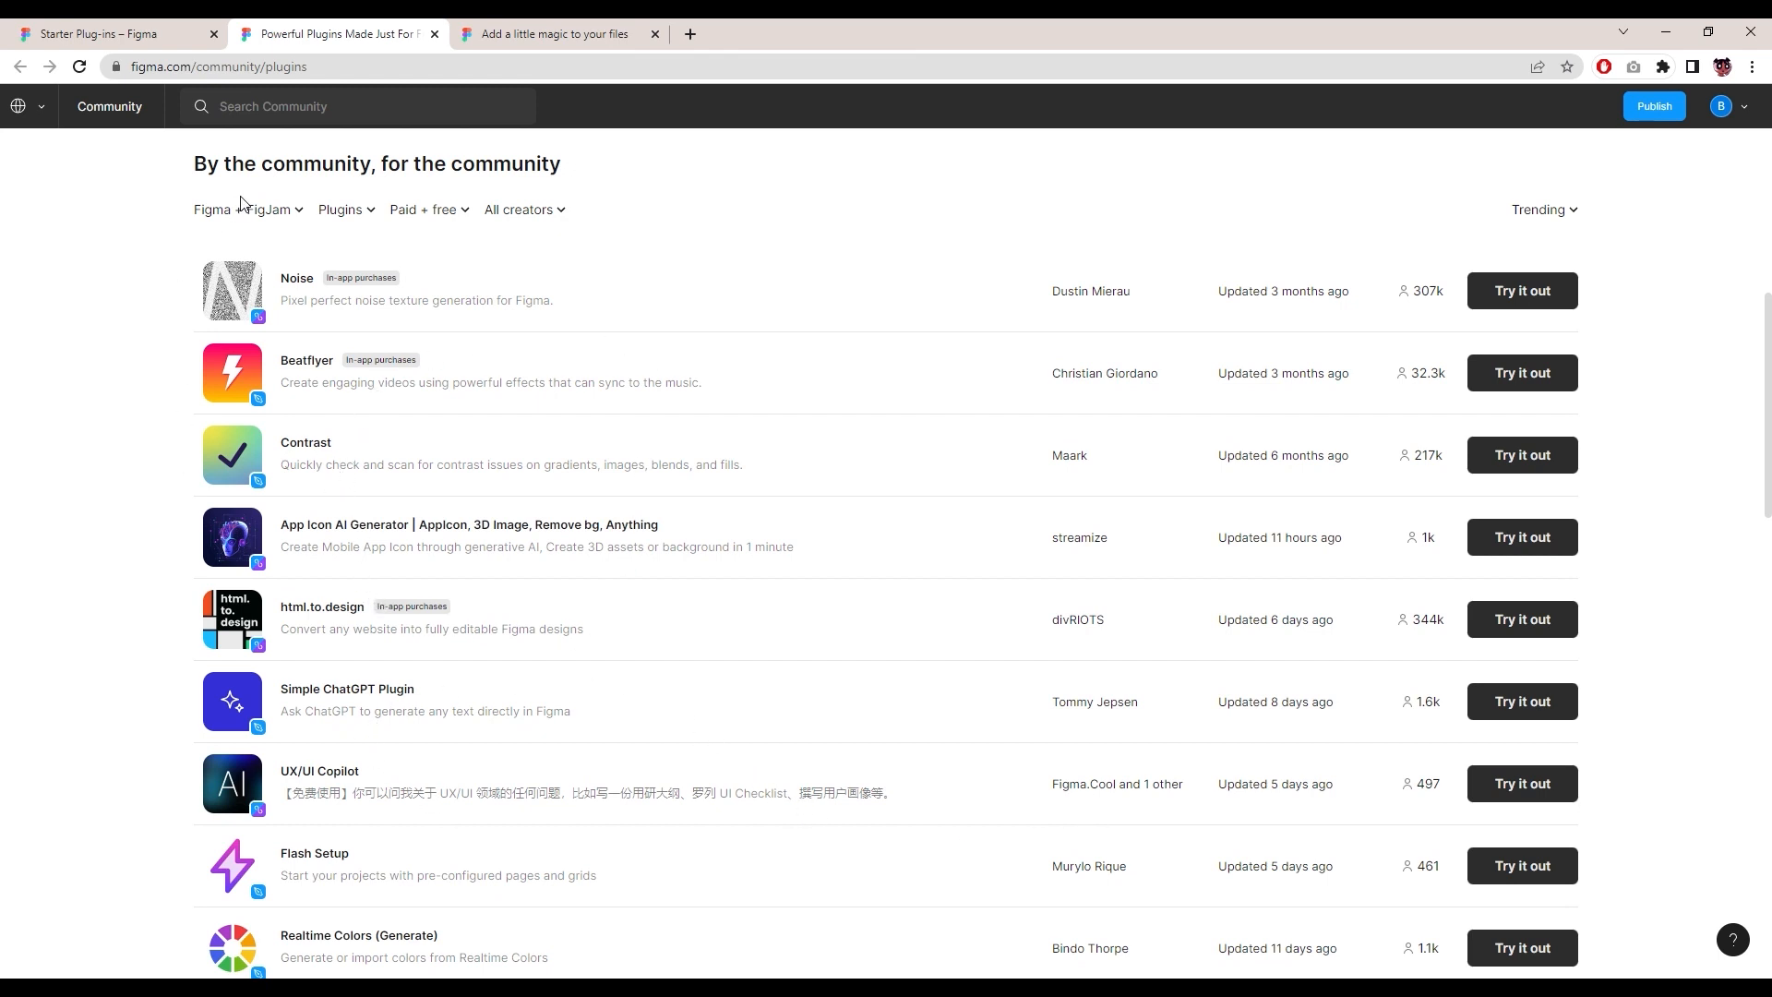
left_click(346, 211)
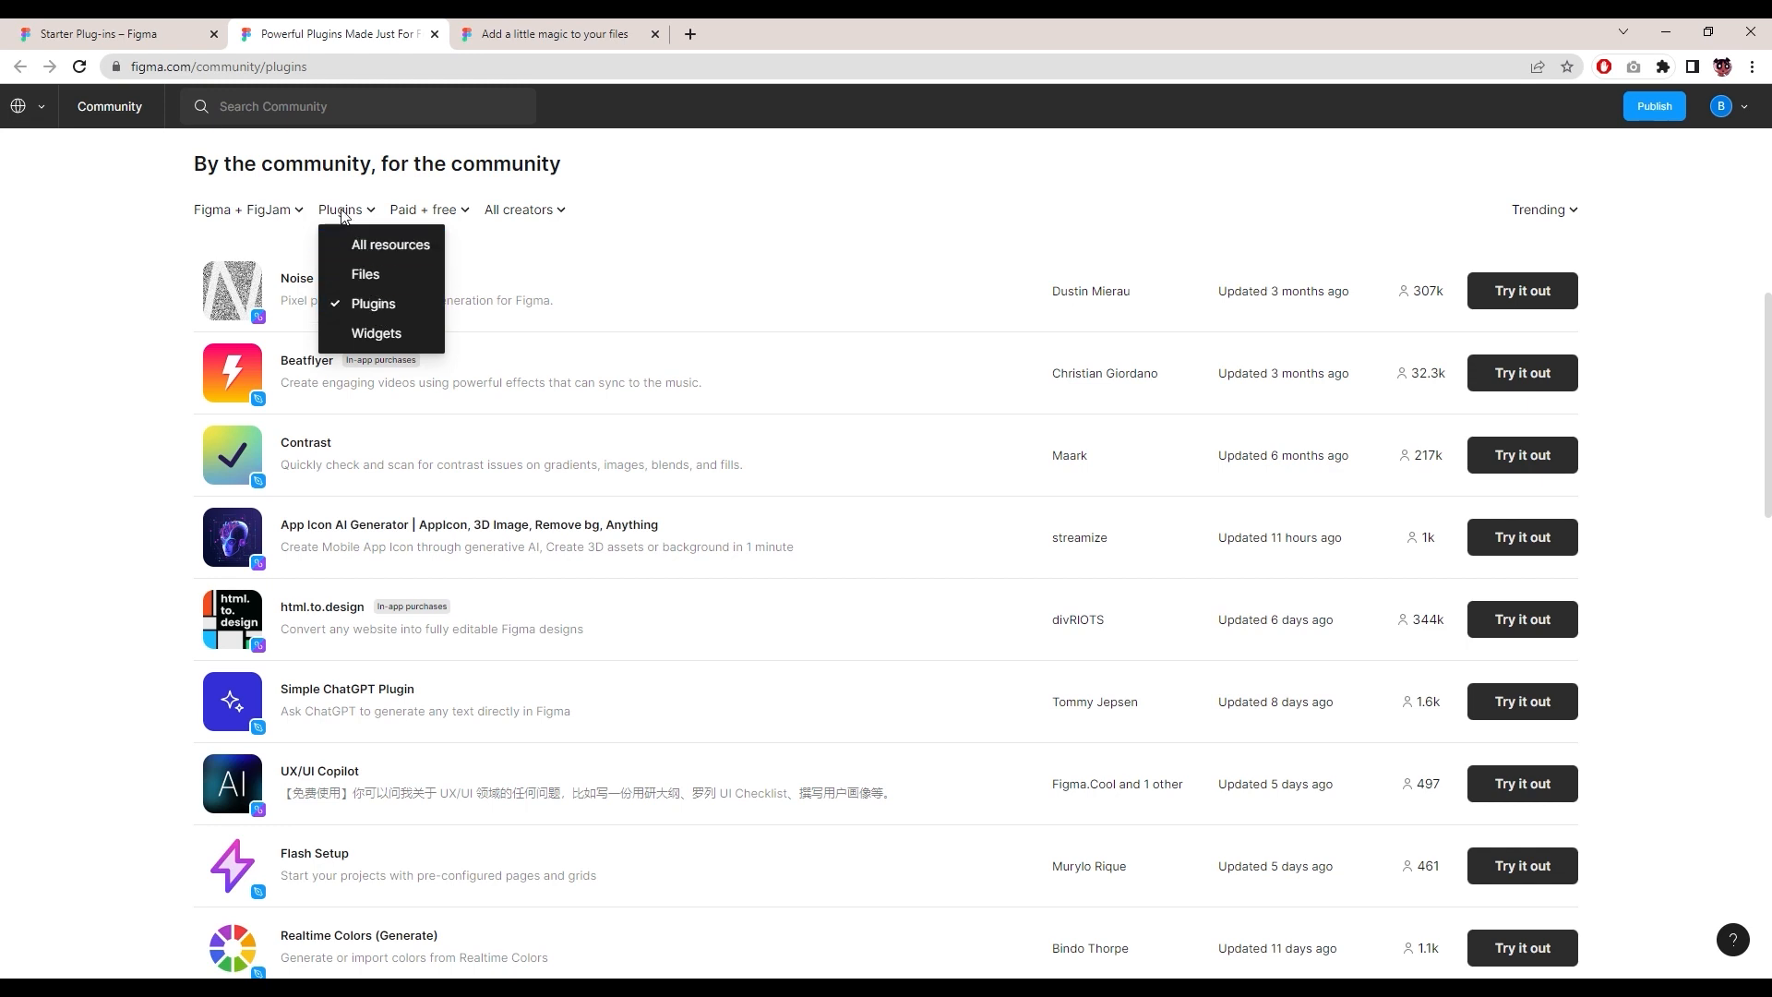
left_click(425, 210)
left_click(427, 210)
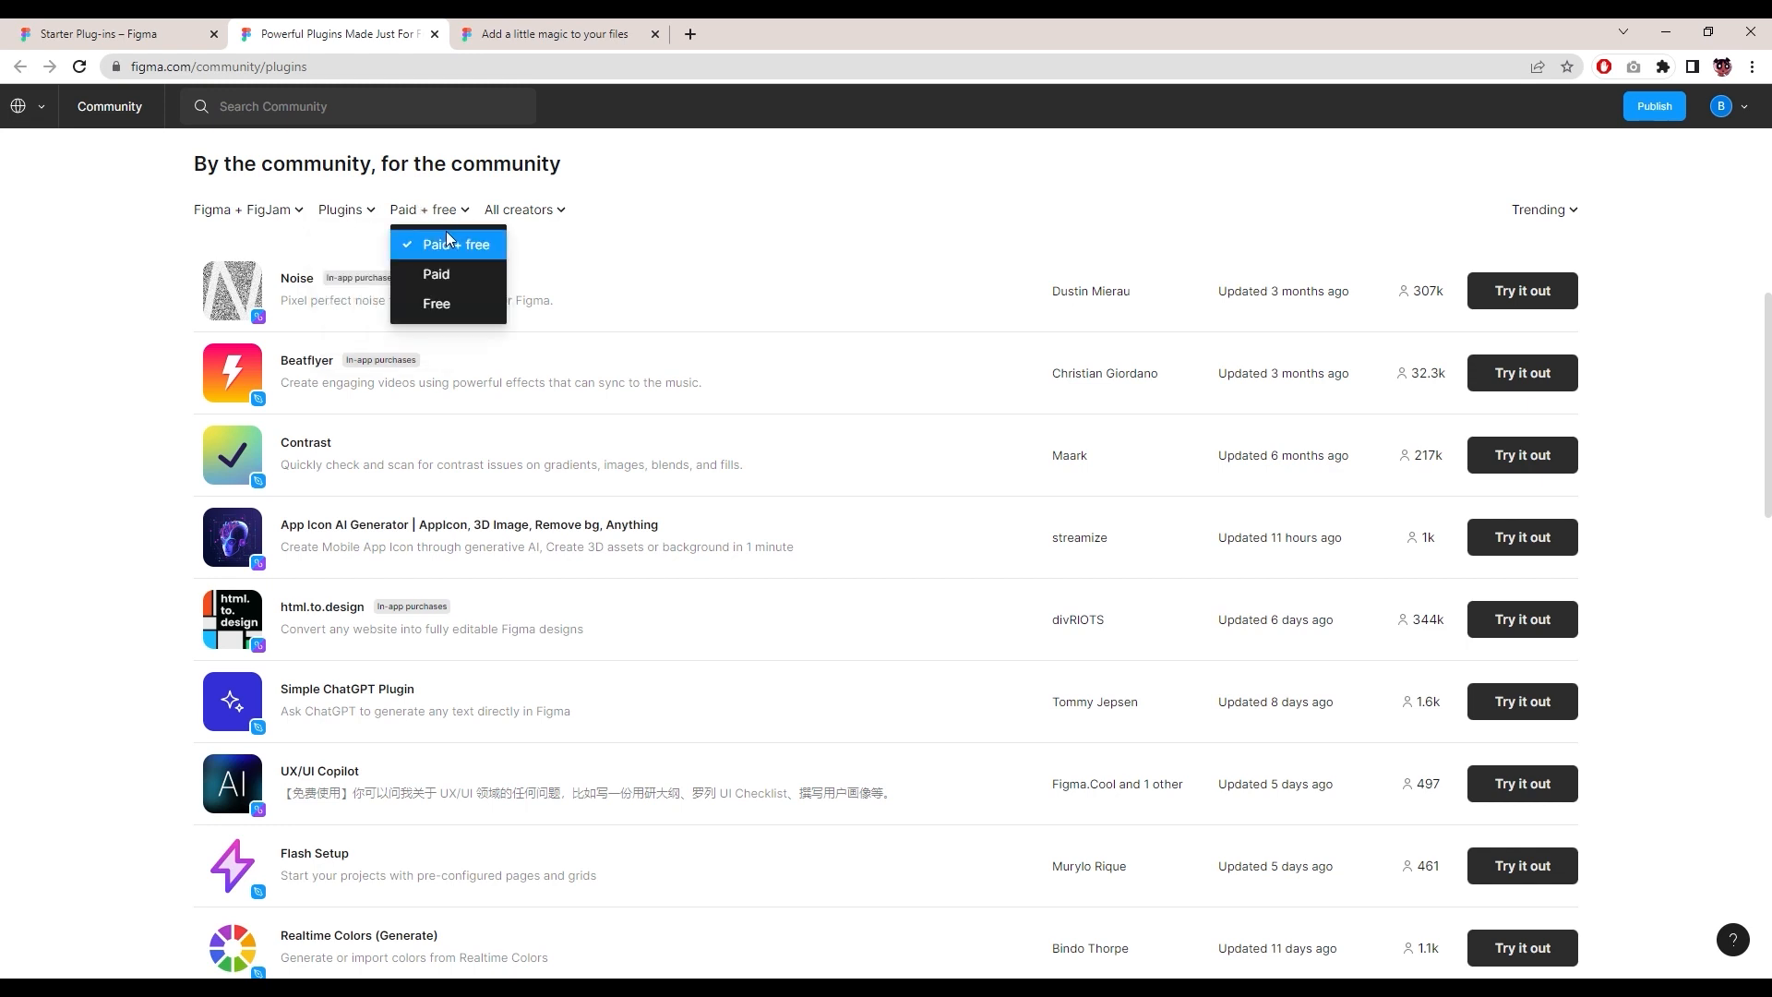
left_click(474, 306)
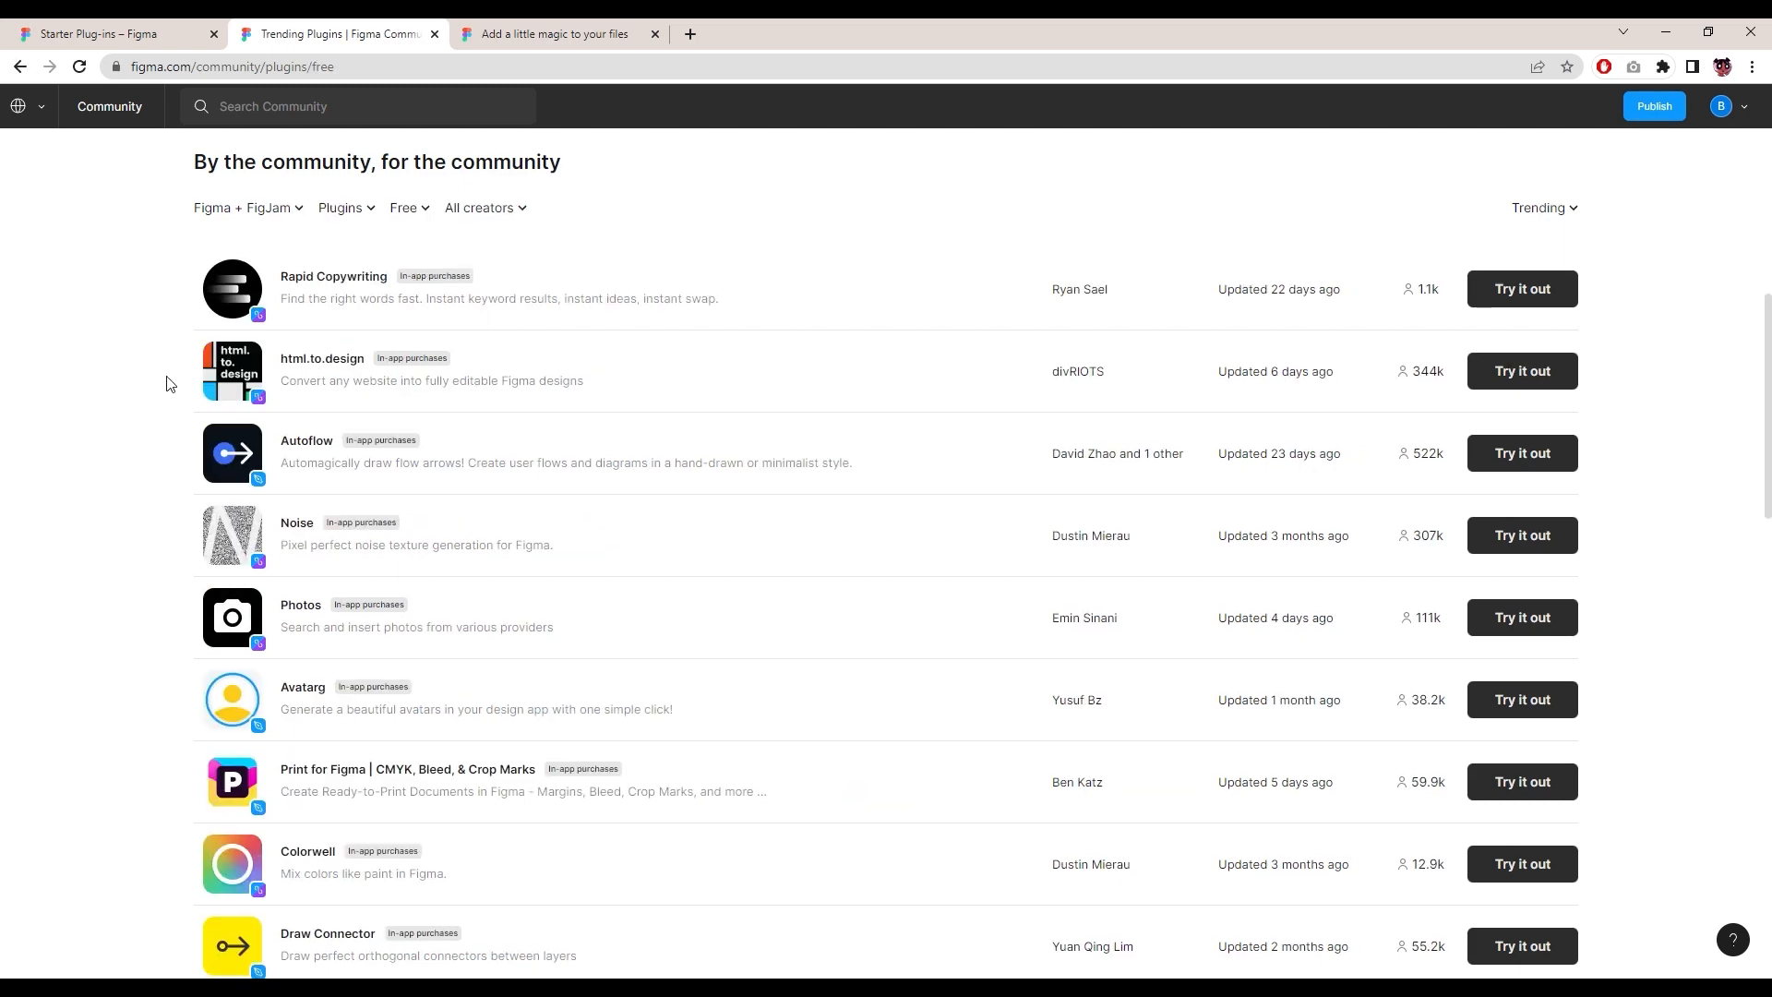
Step: Look through the trending free plugins in the community list
scroll(175, 406, "down", 3)
scroll(111, 743, "down", 2)
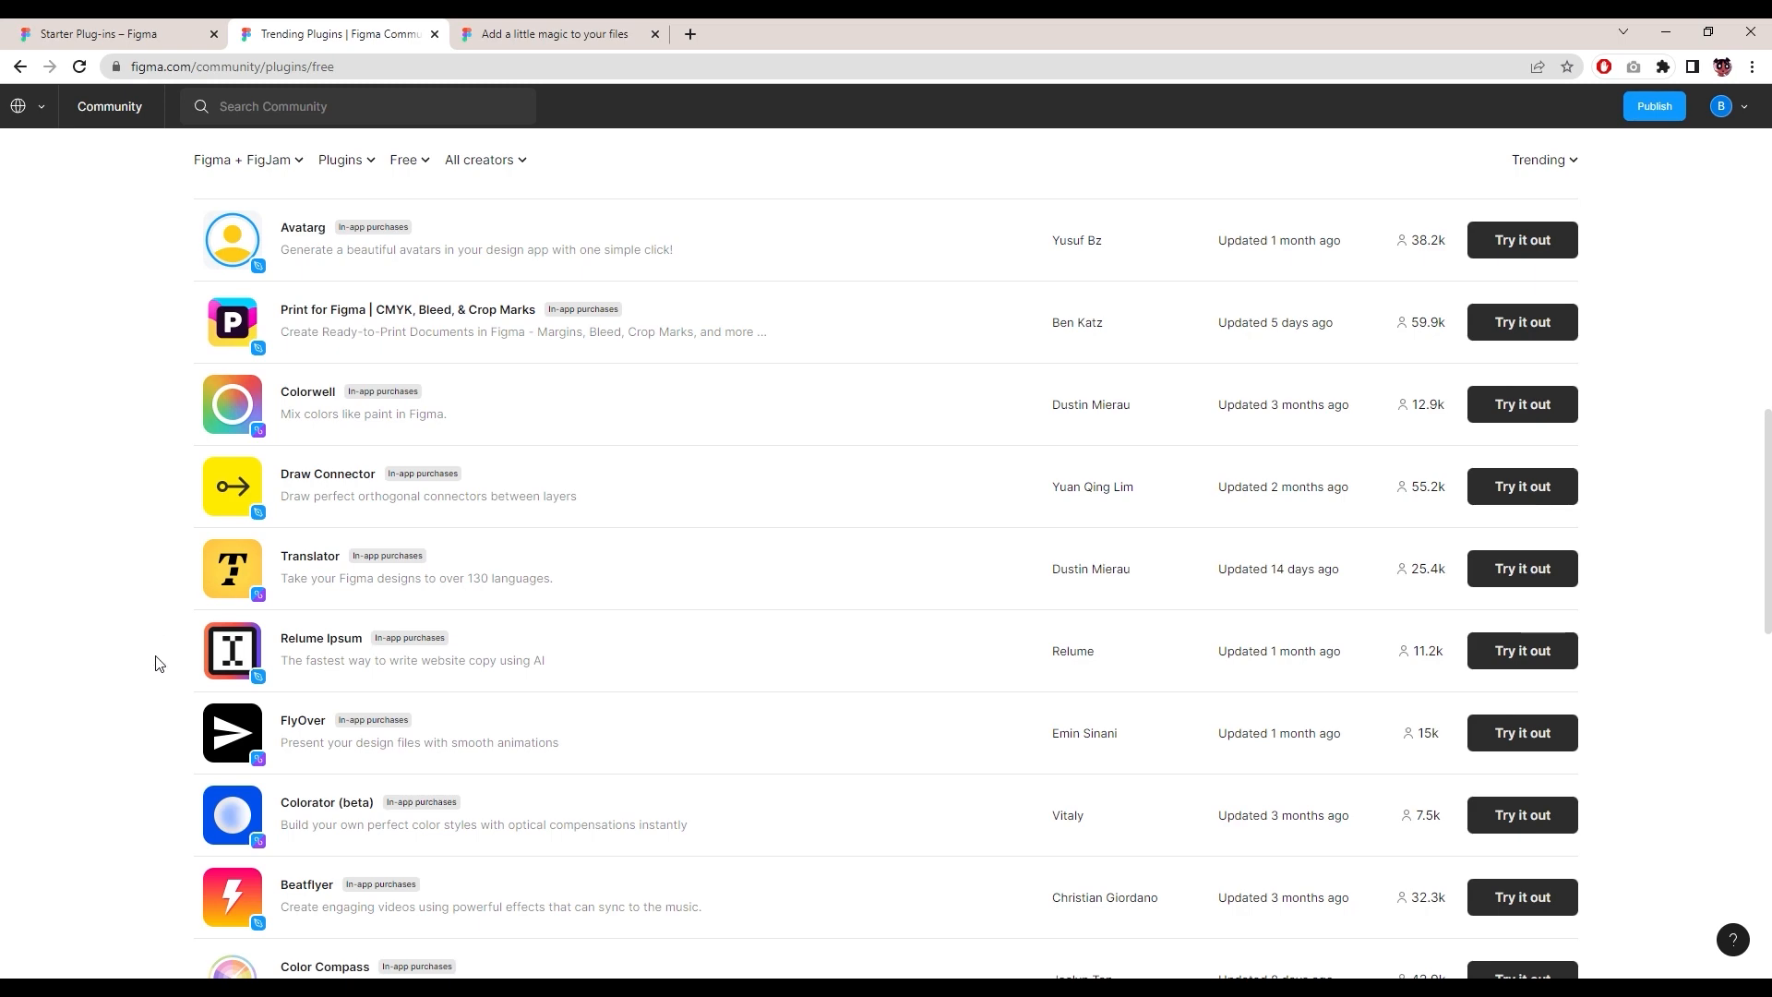
scroll(169, 694, "down", 6)
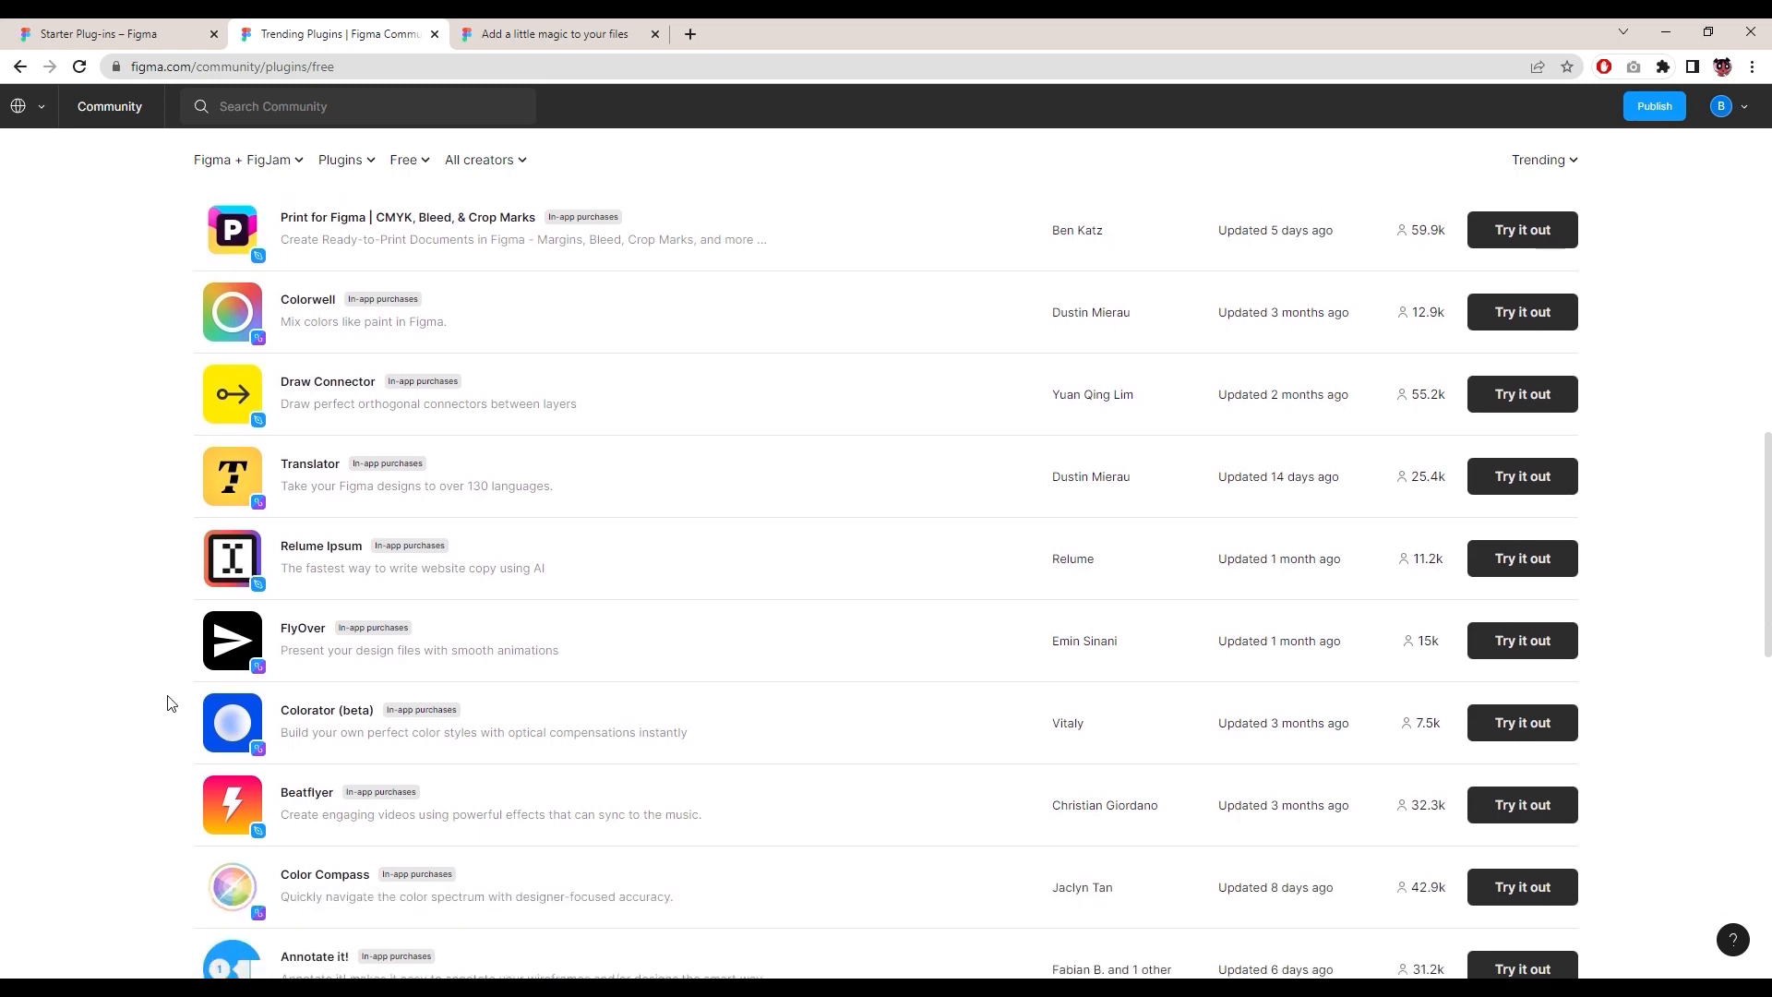
scroll(178, 717, "down", 7)
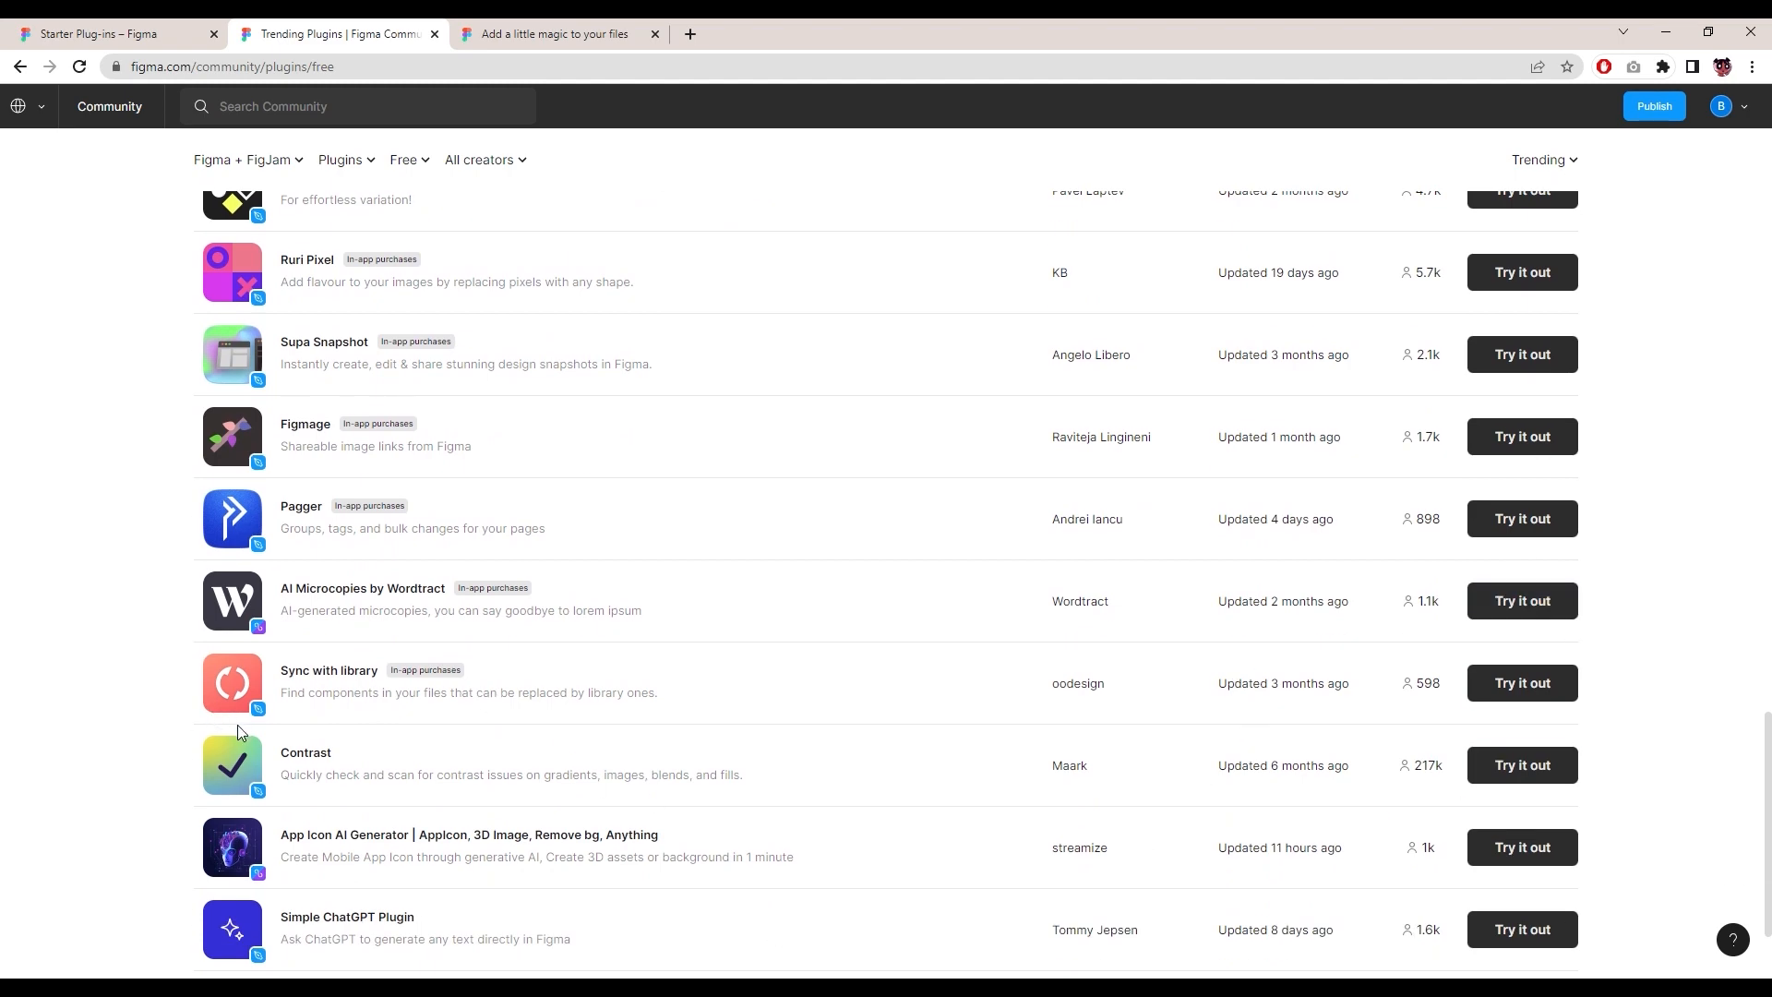
scroll(210, 737, "up", 6)
scroll(210, 739, "up", 20)
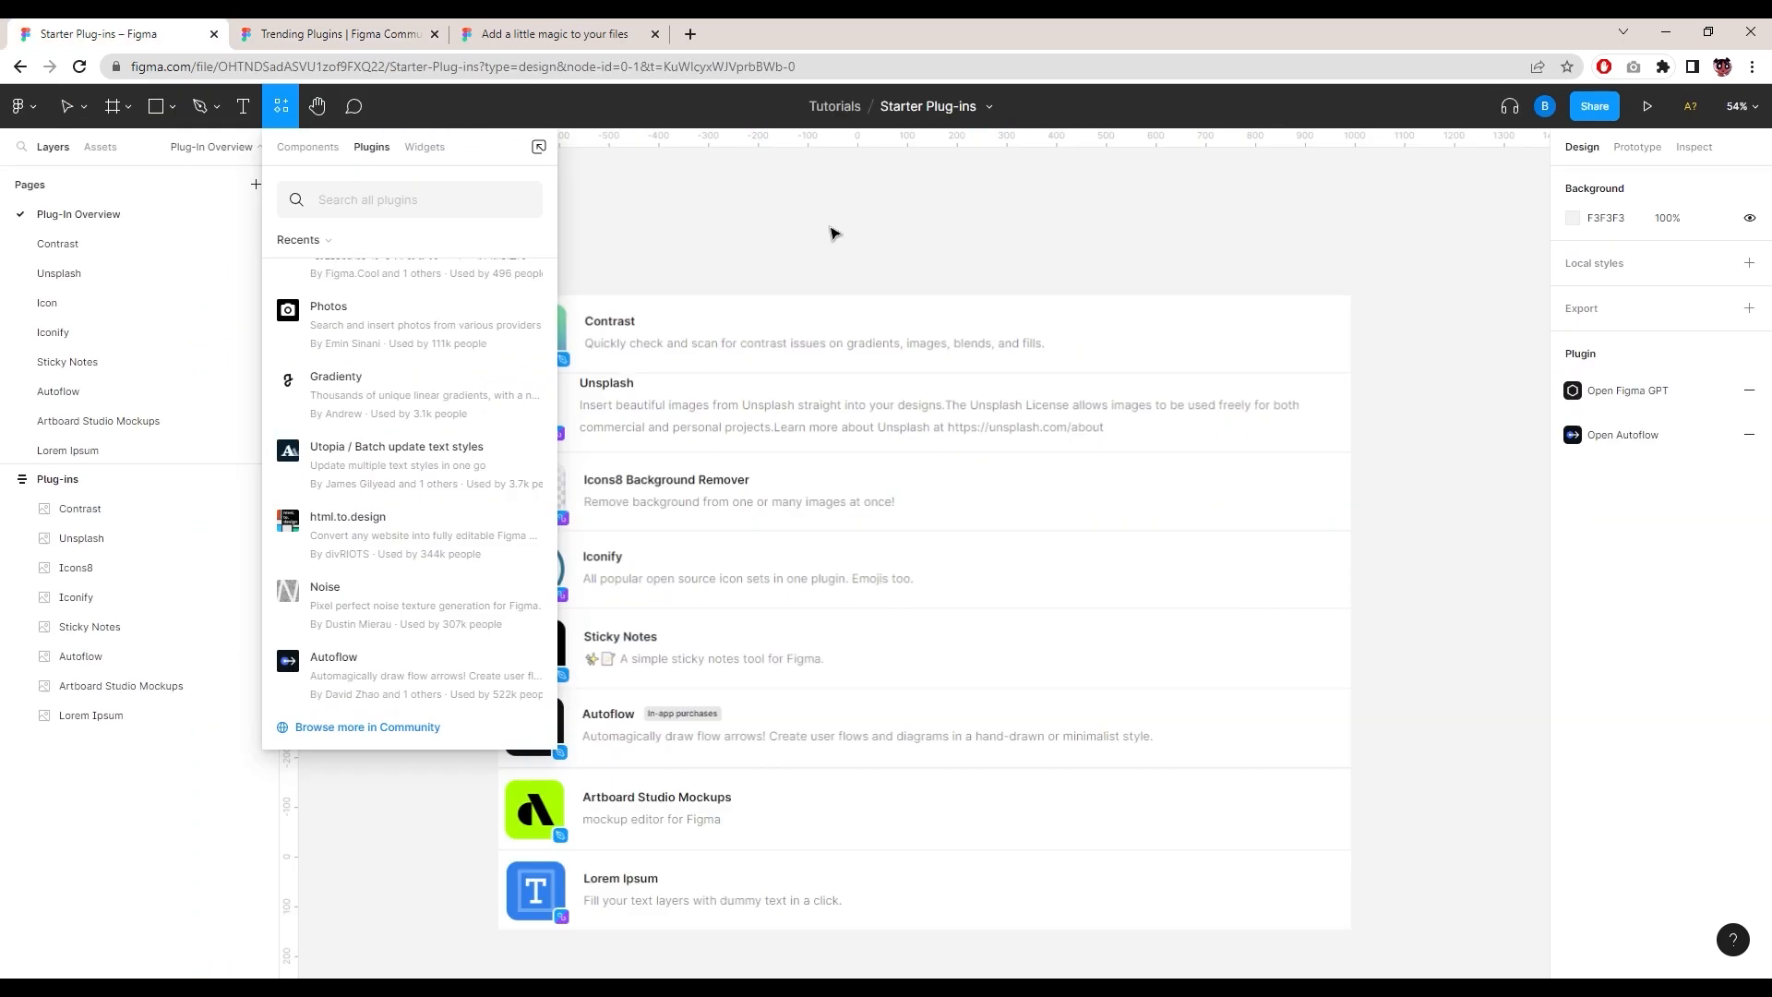
Step: Return to the Starter Plug-ins file, open its Contrast page and nudge the Contrast banner to X -773, Y -559
left_click(835, 231)
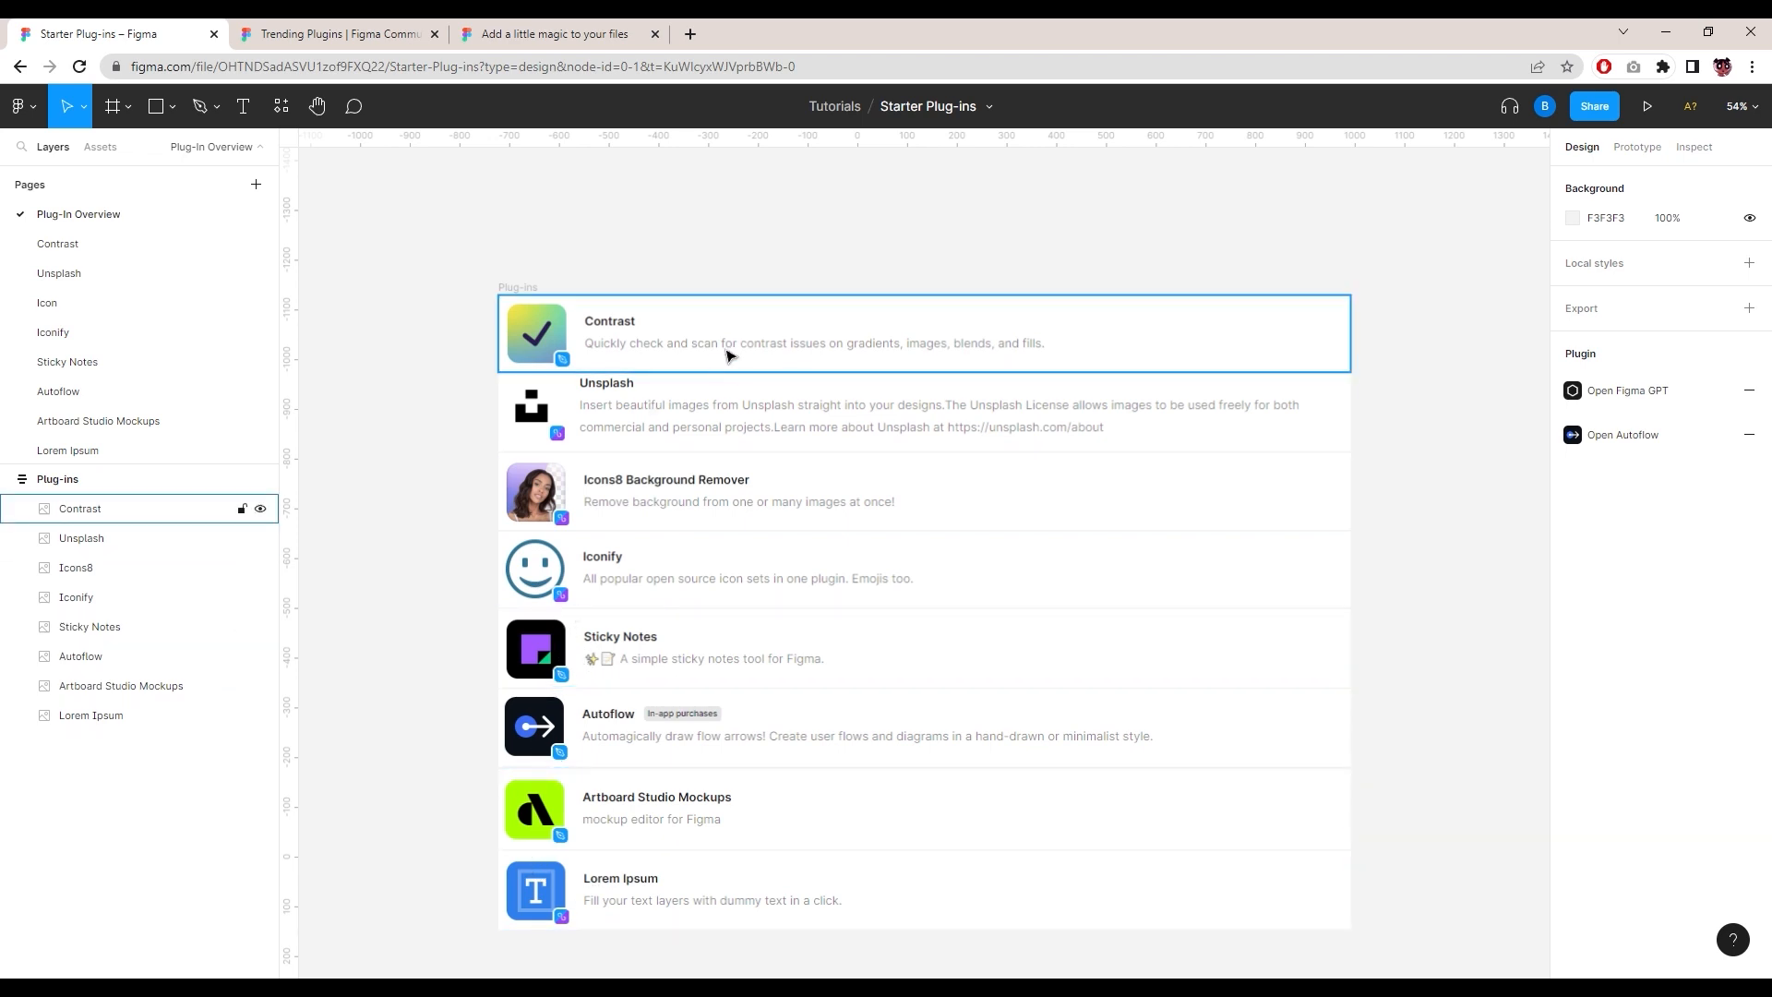
left_click(120, 243)
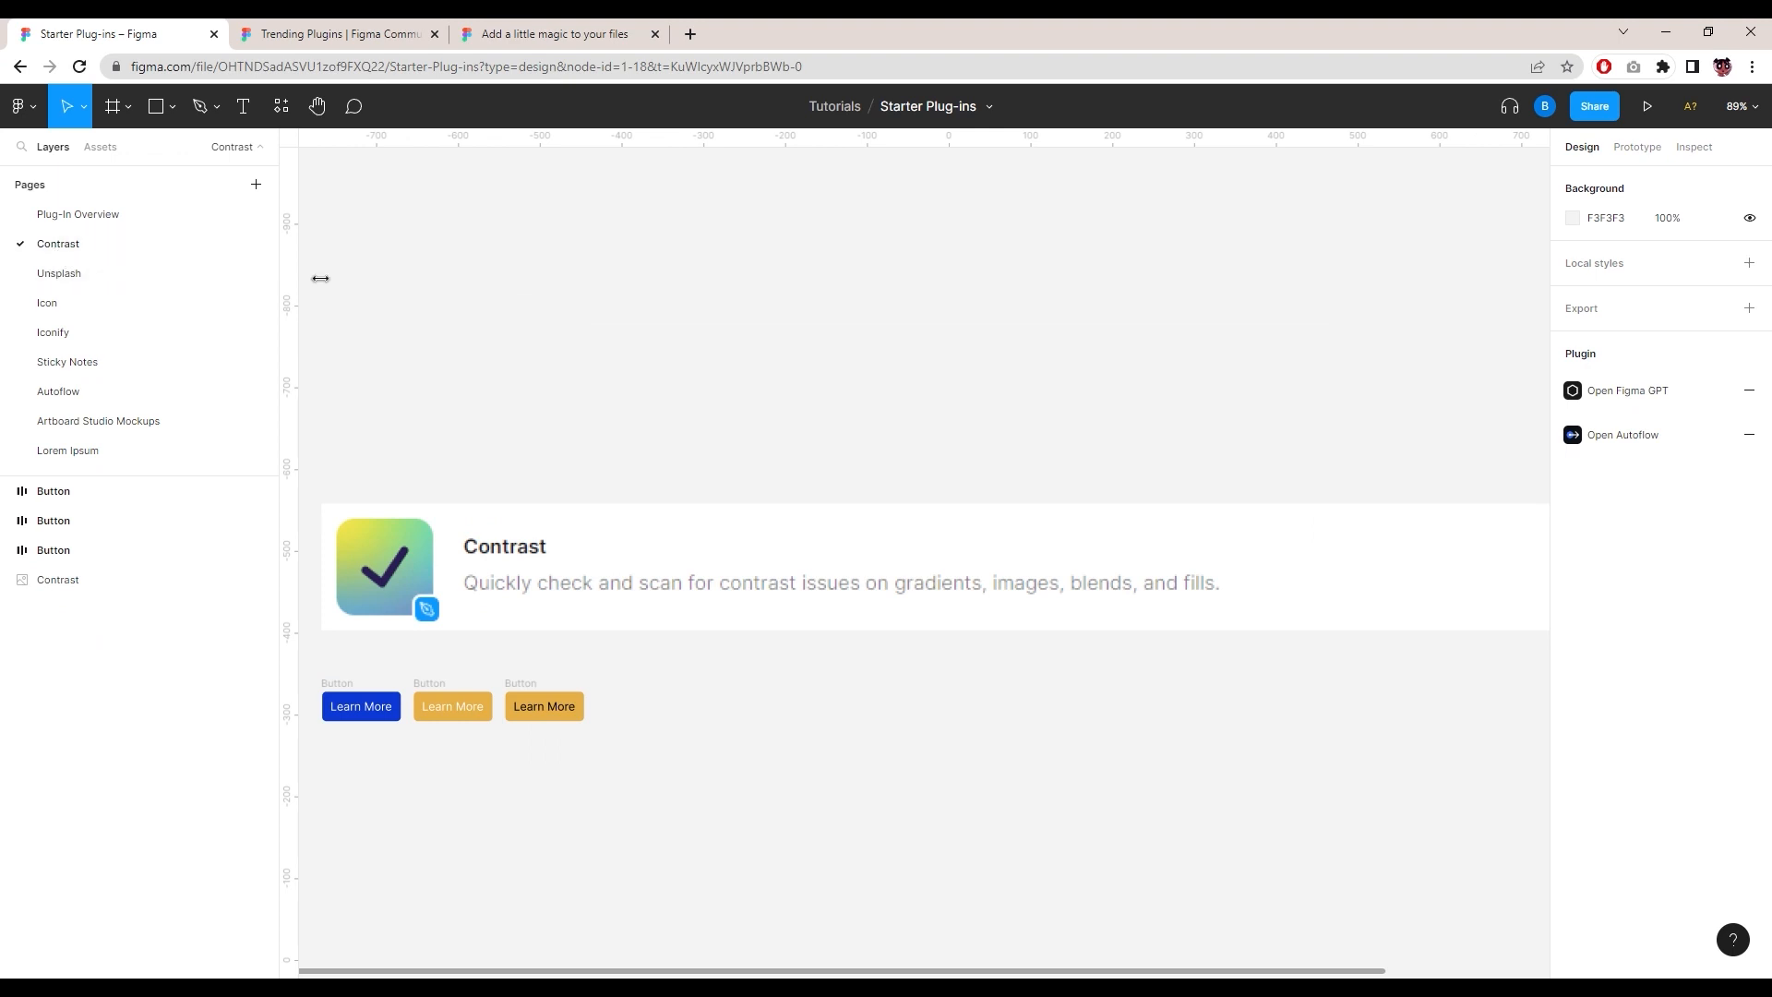
left_click_drag(540, 554, 532, 558)
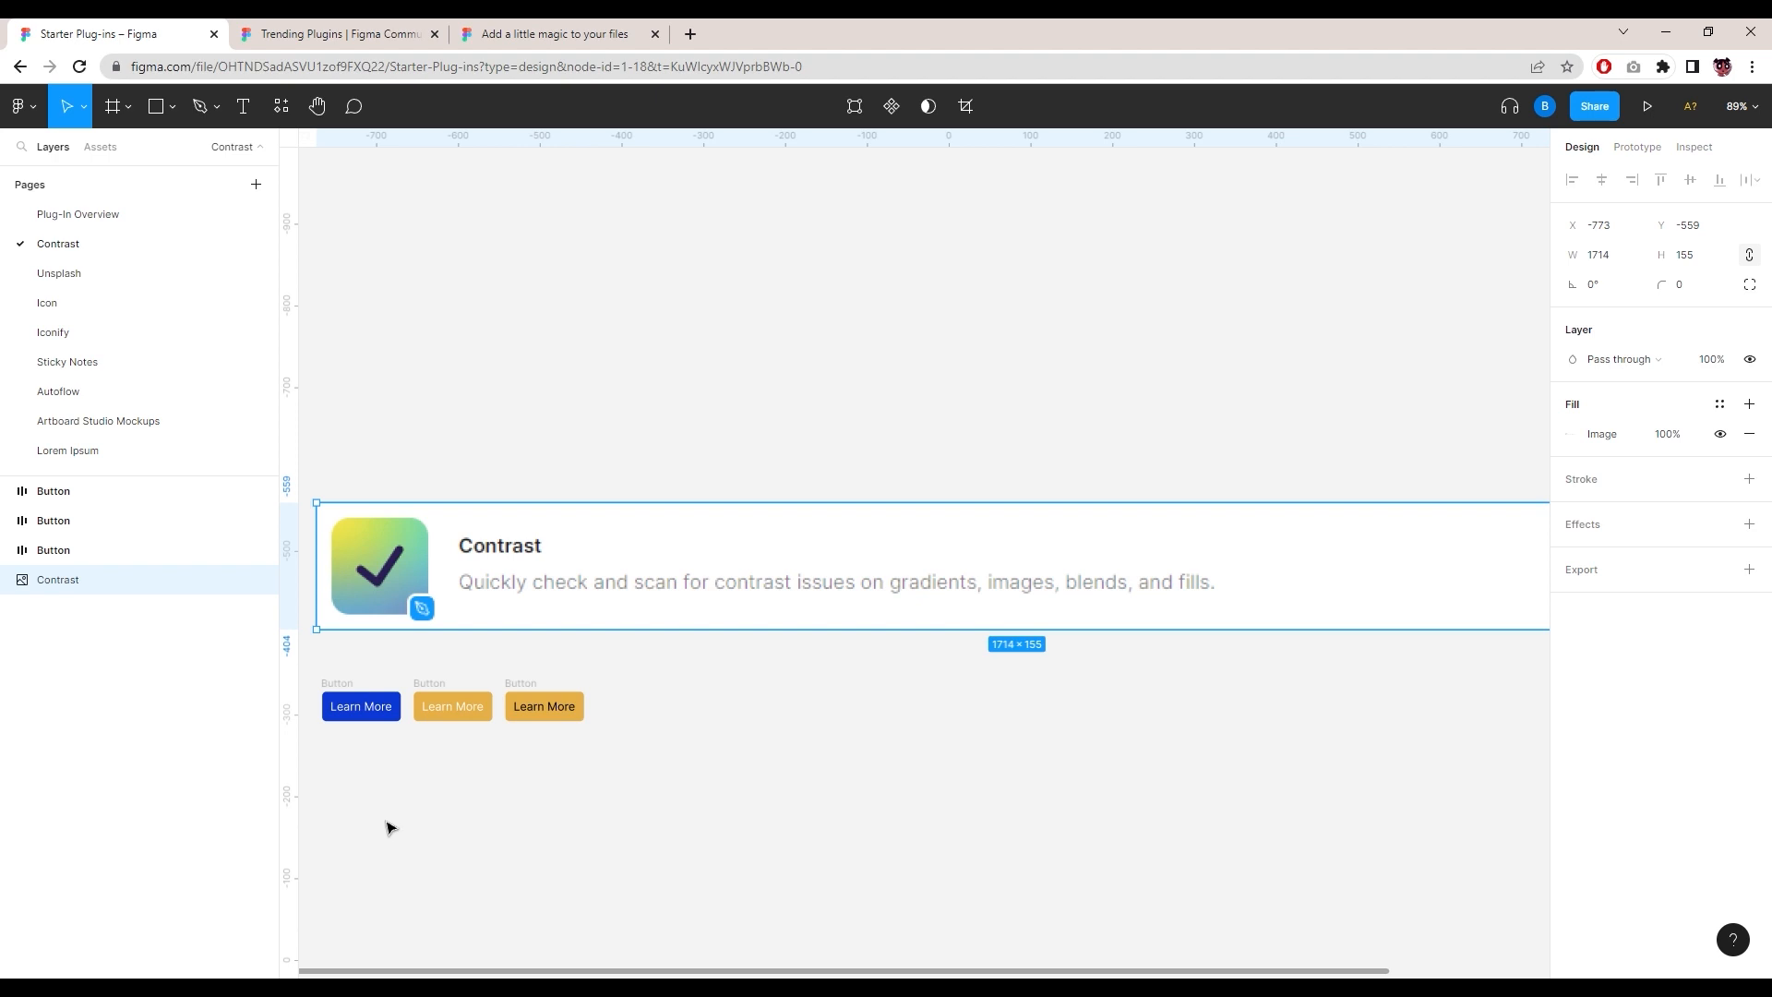
left_click(555, 681)
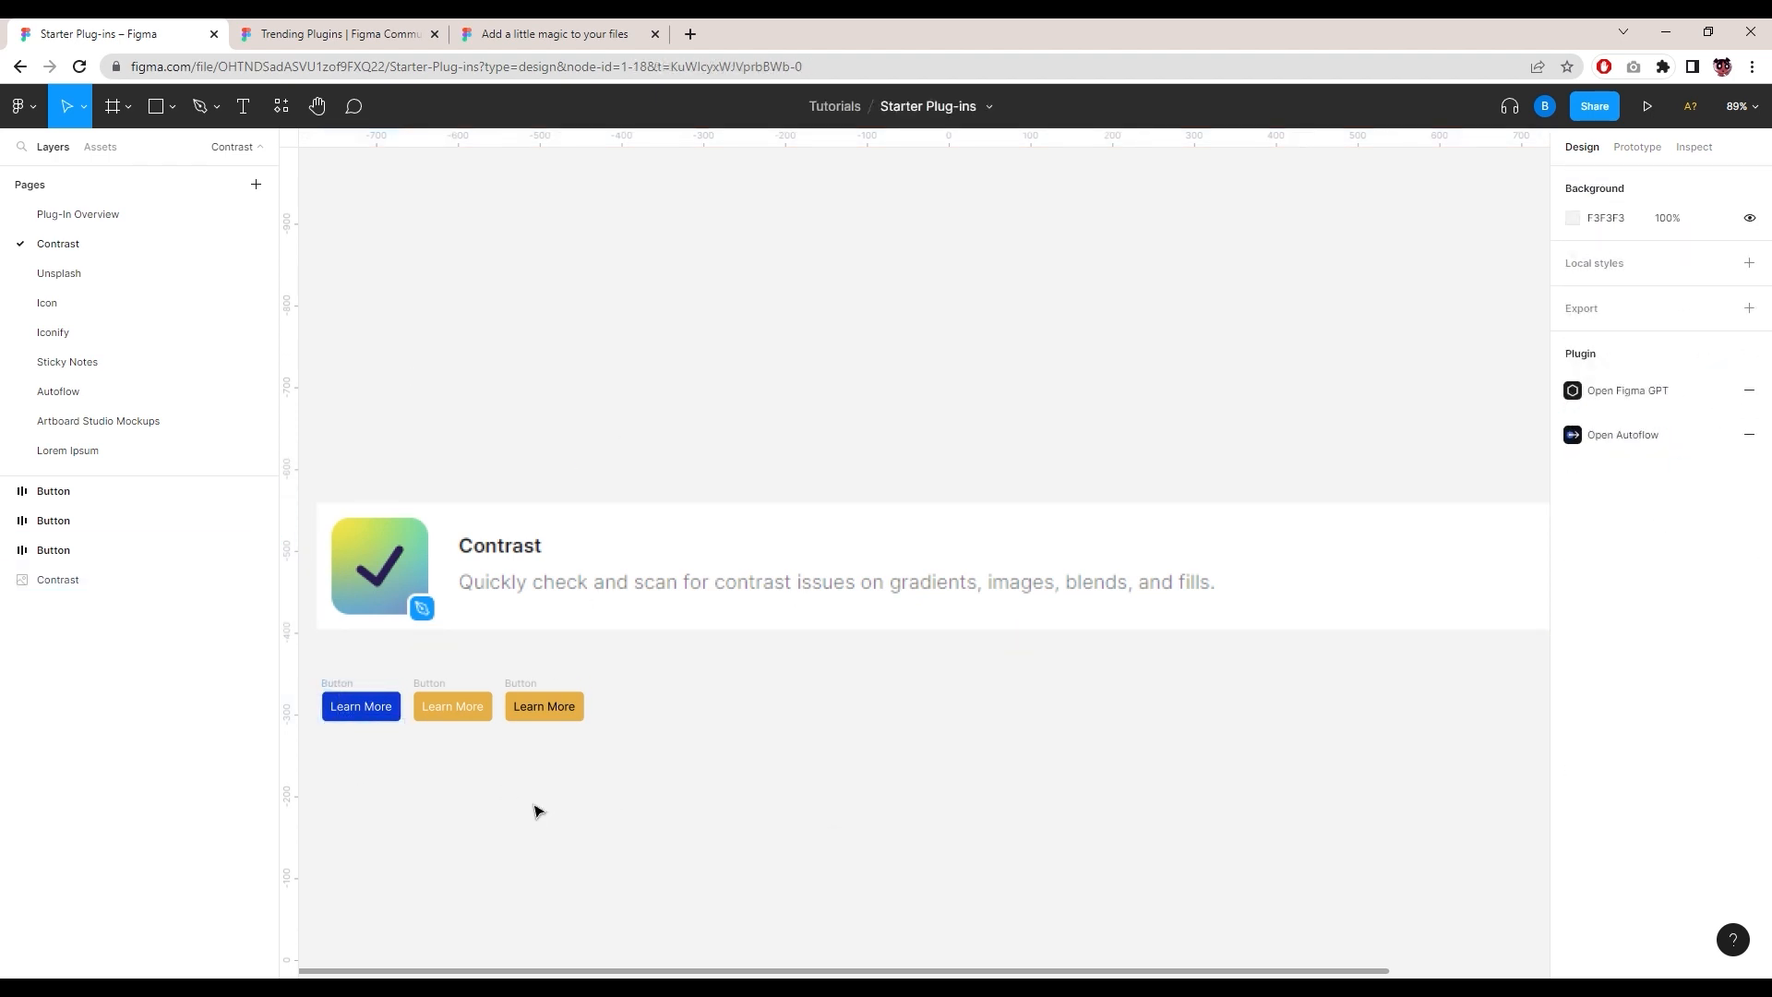
right_click(687, 762)
left_click(653, 399)
right_click(661, 403)
mouse_move(743, 565)
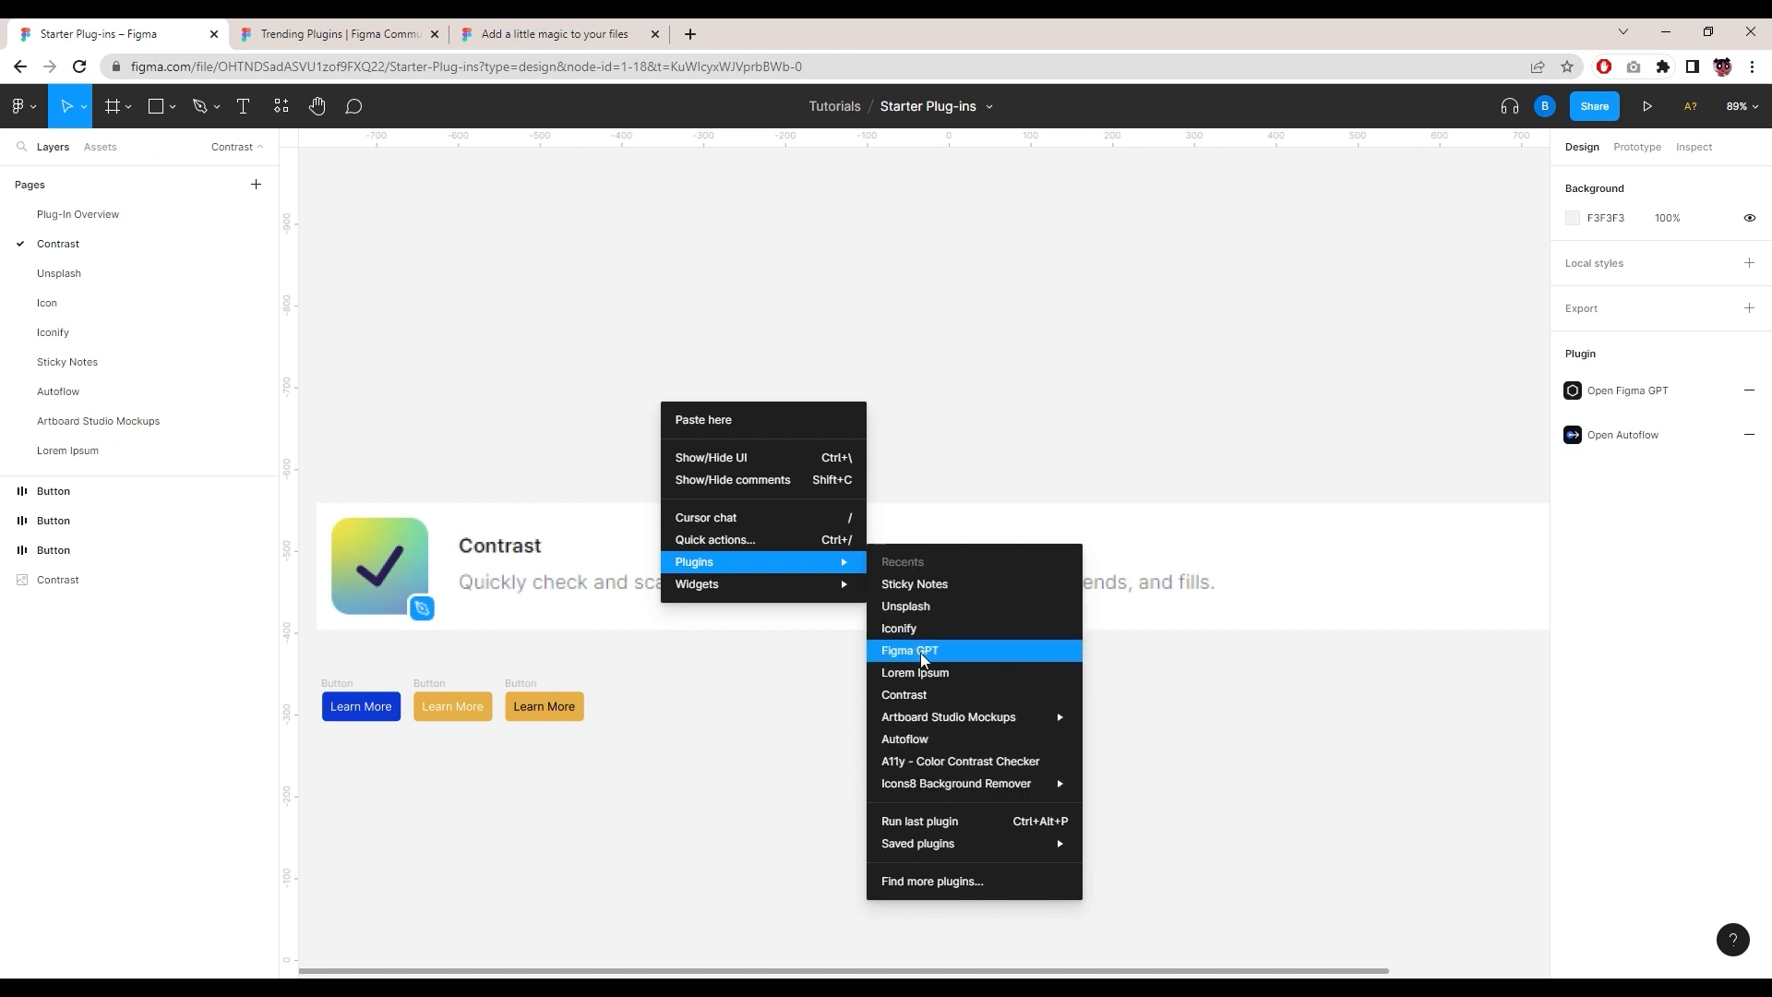
left_click(450, 174)
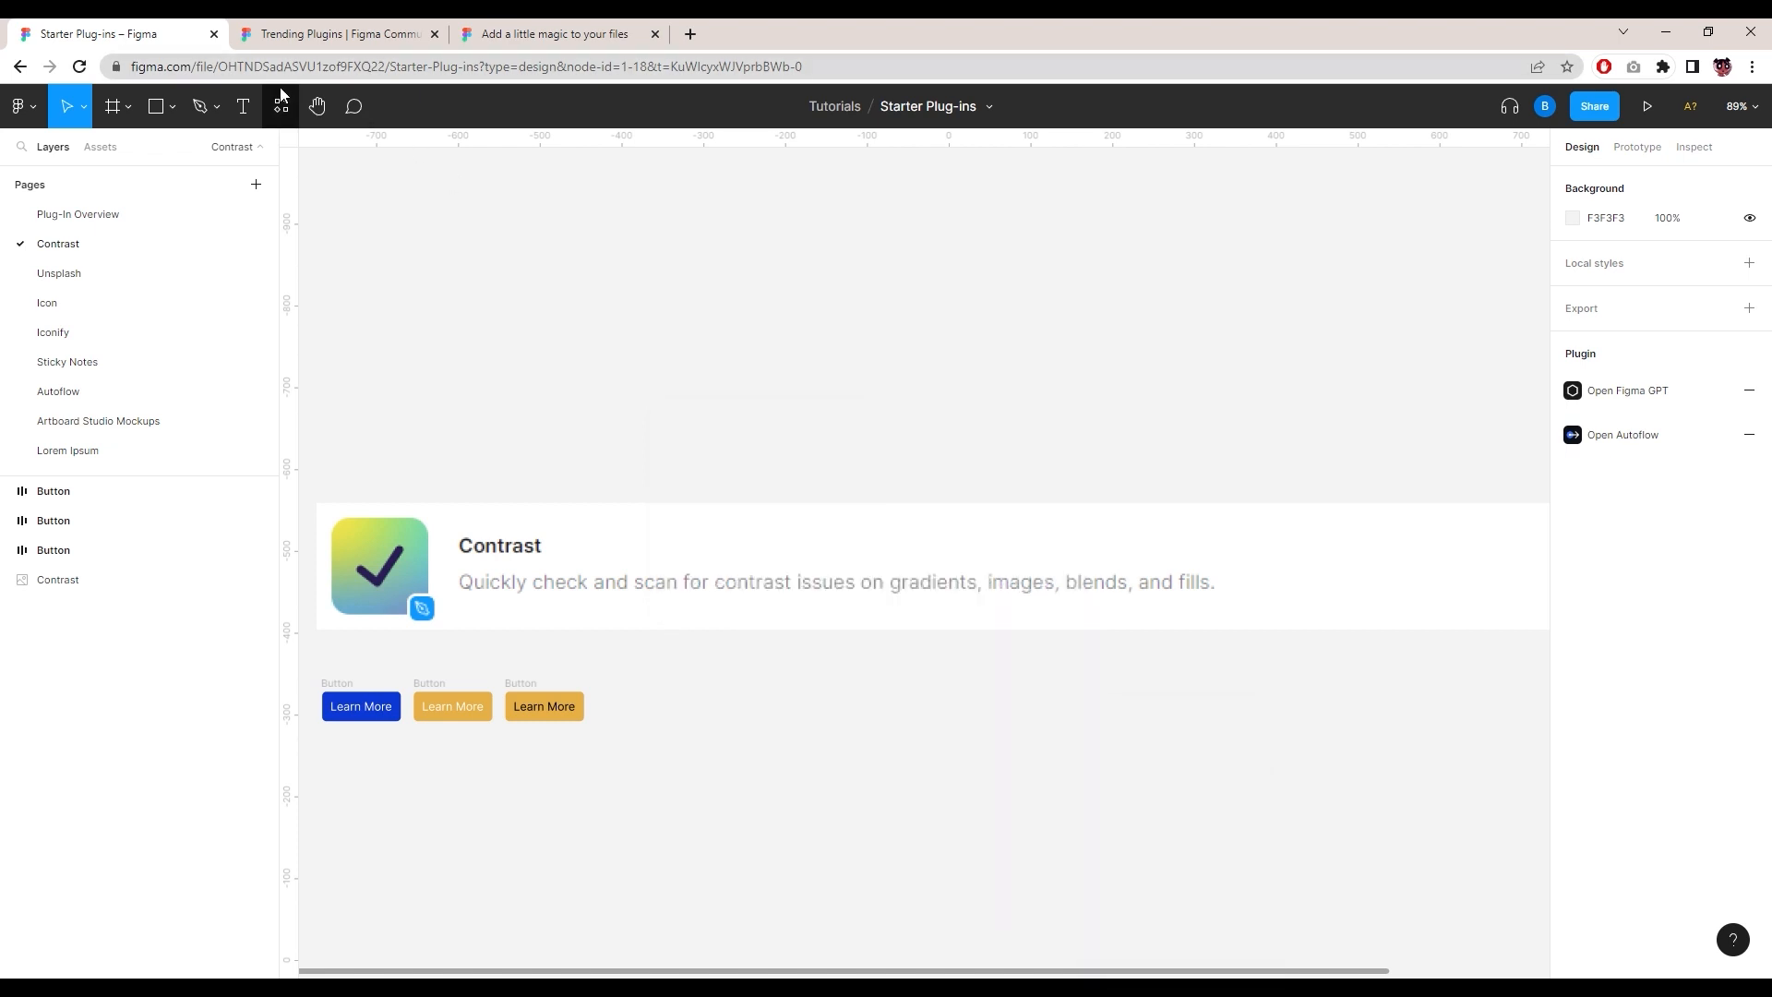
Step: Run the Contrast plugin and place its window beside the three Learn More buttons
left_click(277, 109)
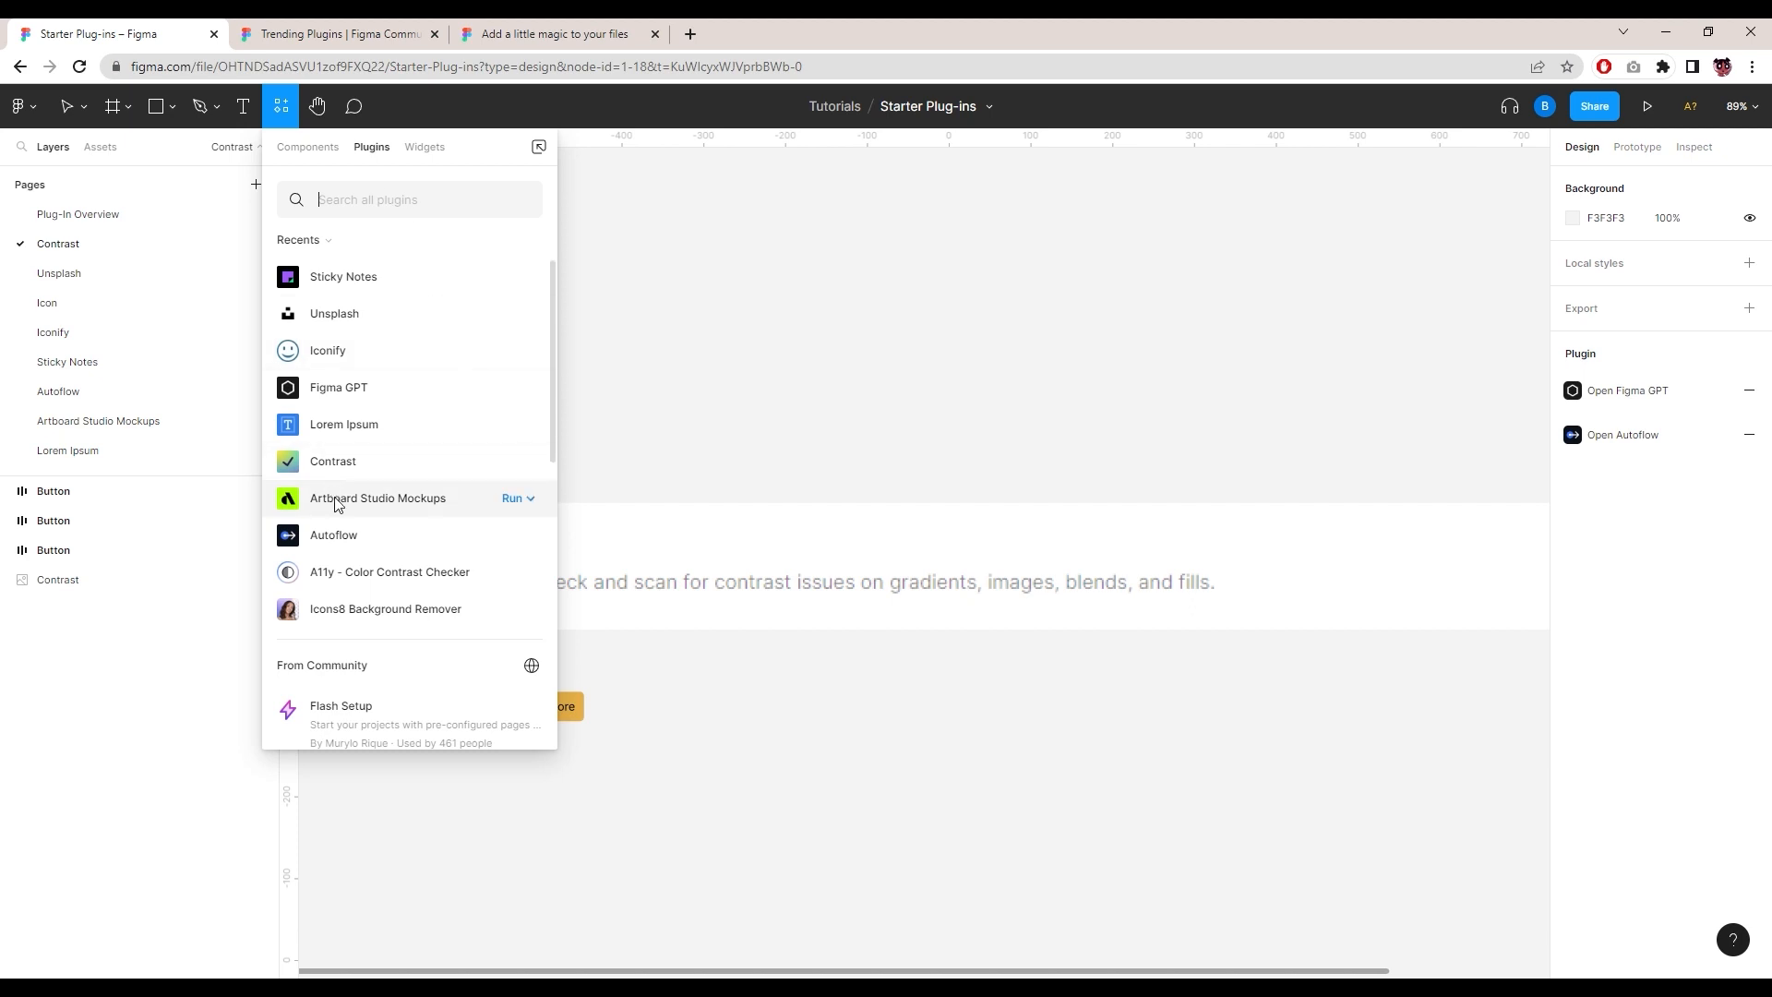
left_click(521, 462)
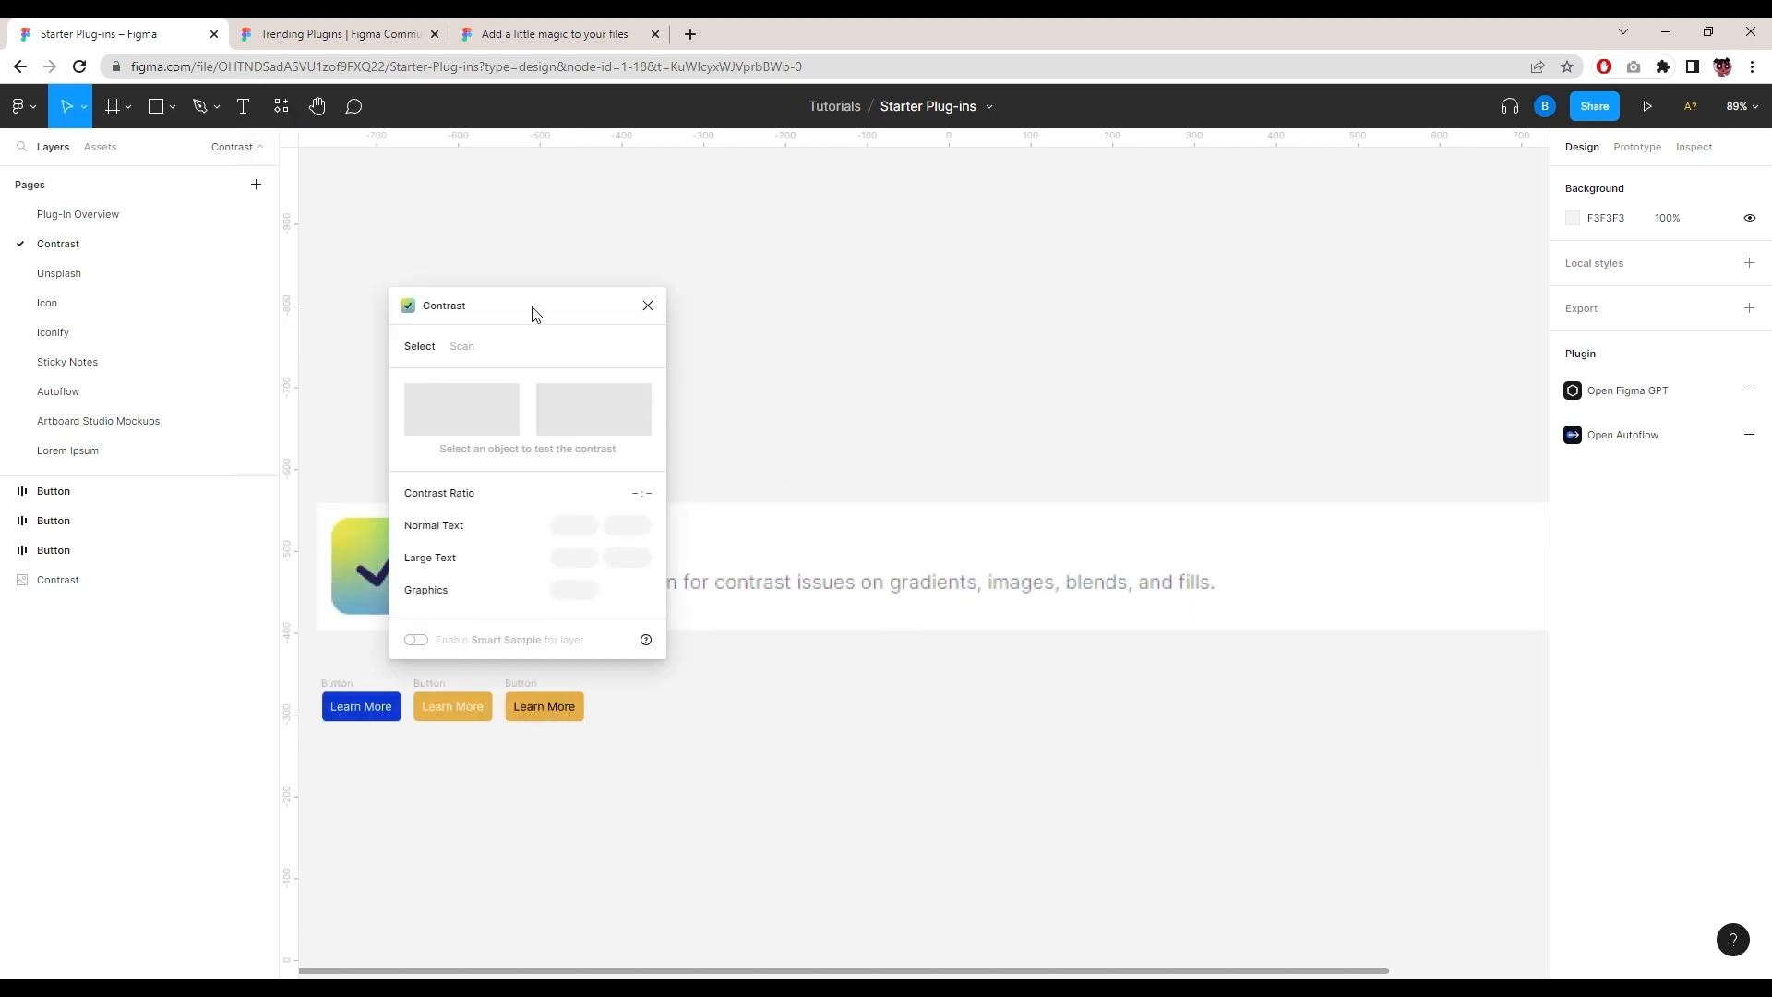
left_click_drag(535, 309, 789, 433)
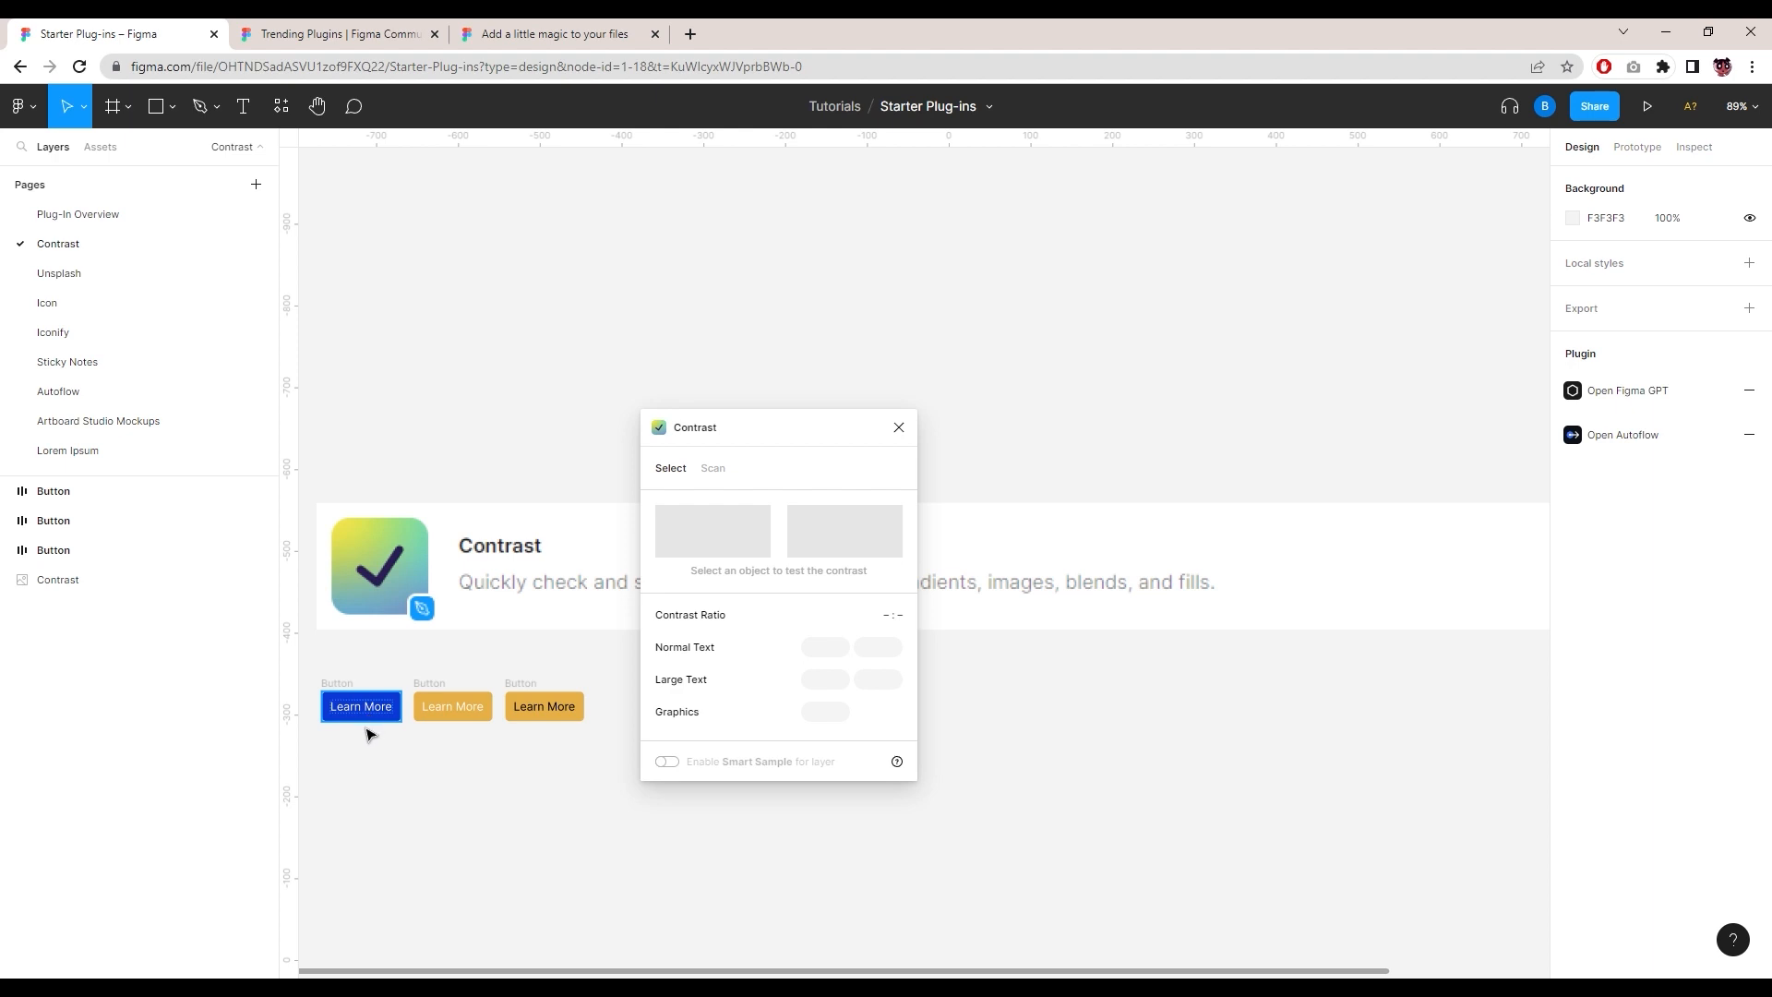
mouse_move(715, 647)
left_click_drag(754, 438, 740, 520)
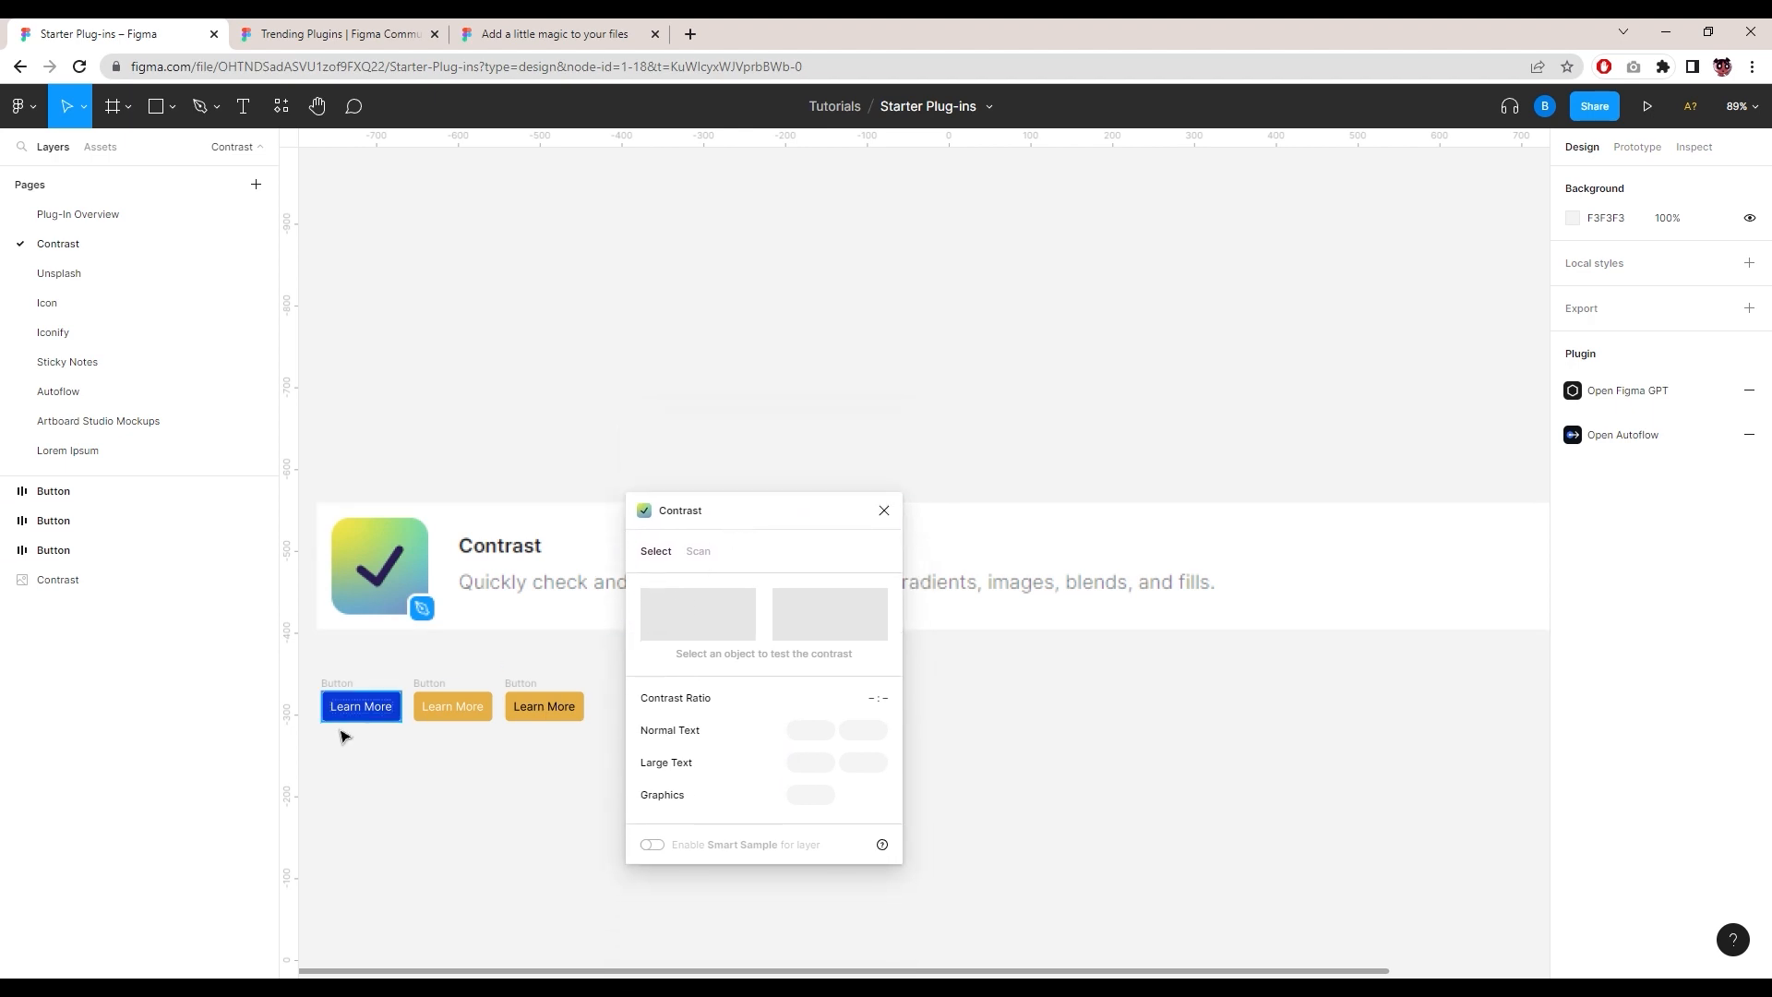
Step: Check the Learn More buttons' AA and AAA contrast, starting with the blue one, and close the Contrast plugin
left_click(339, 697)
left_click(339, 694)
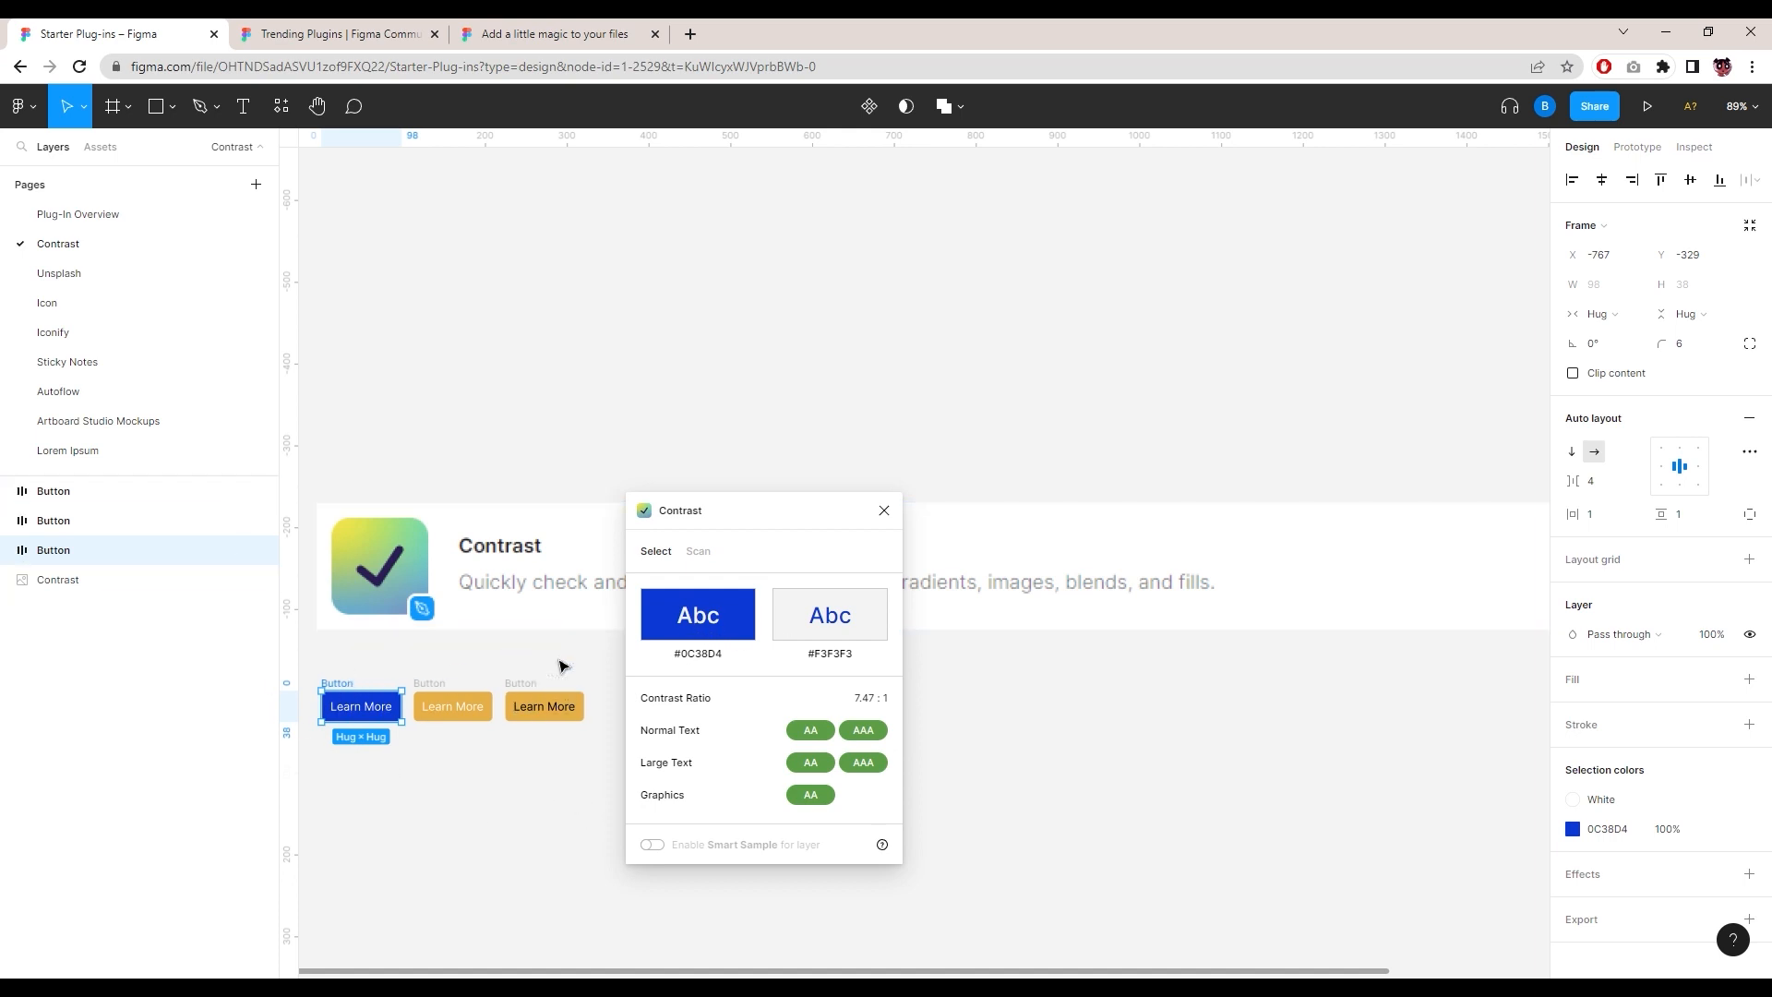
mouse_move(804, 735)
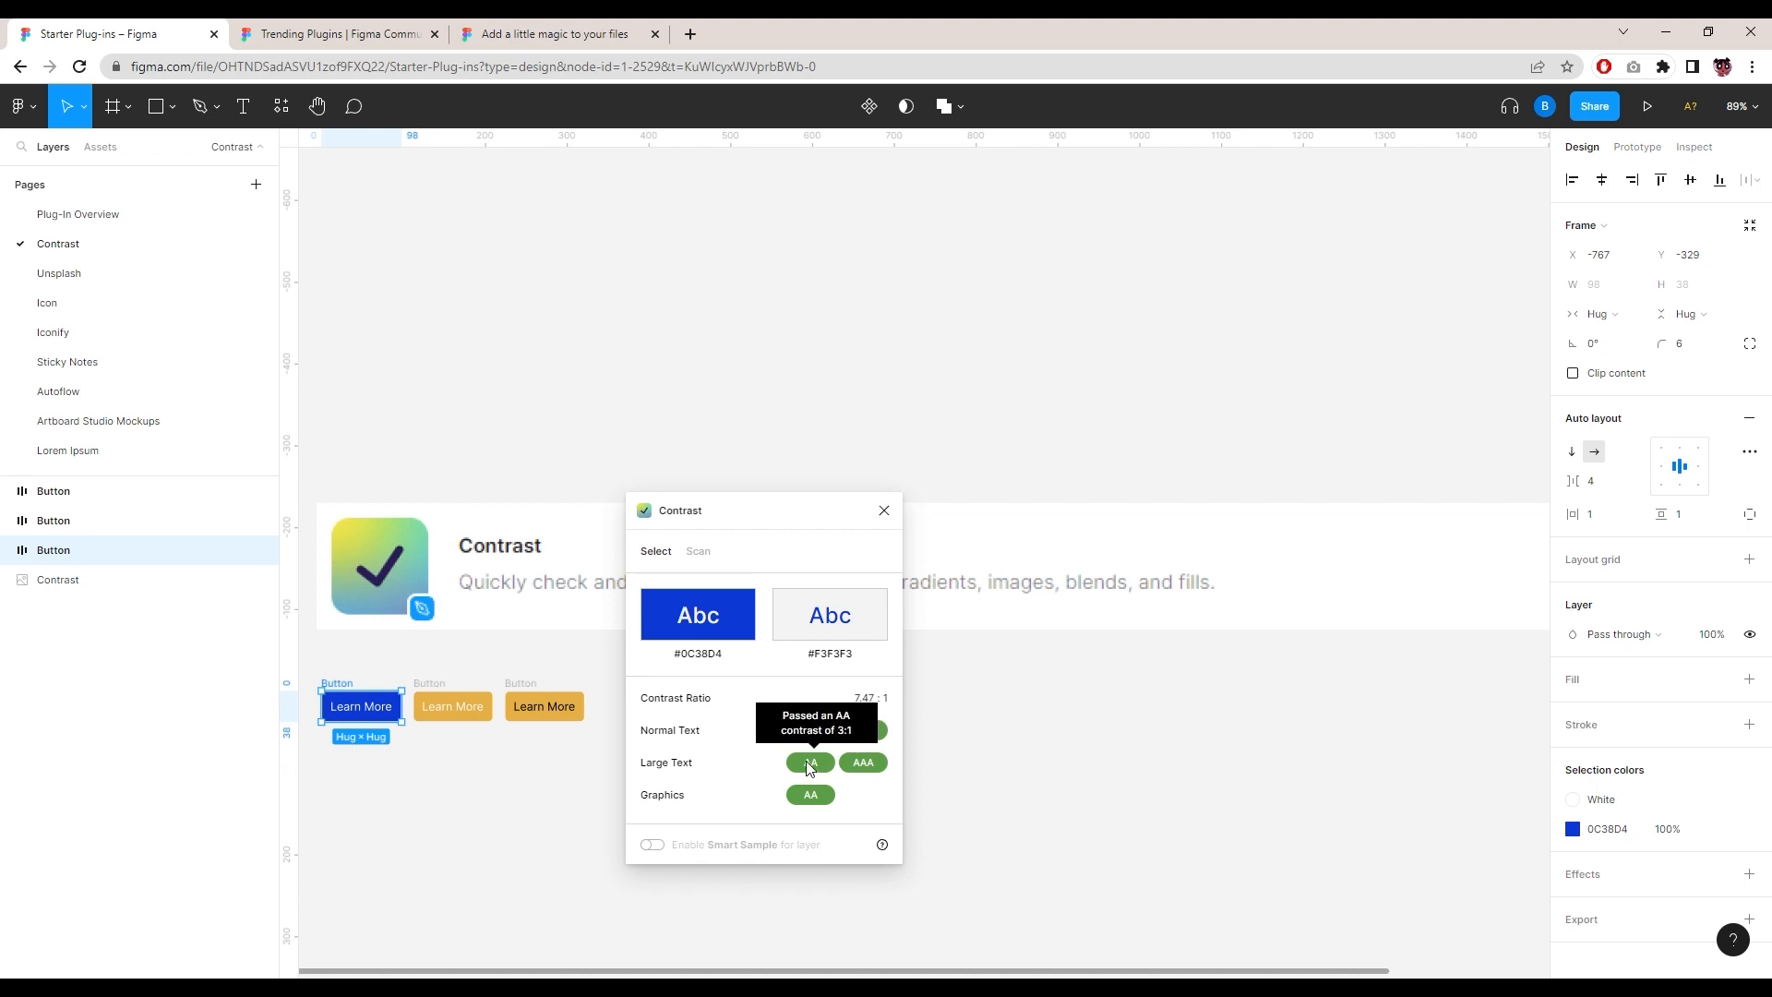
mouse_move(819, 797)
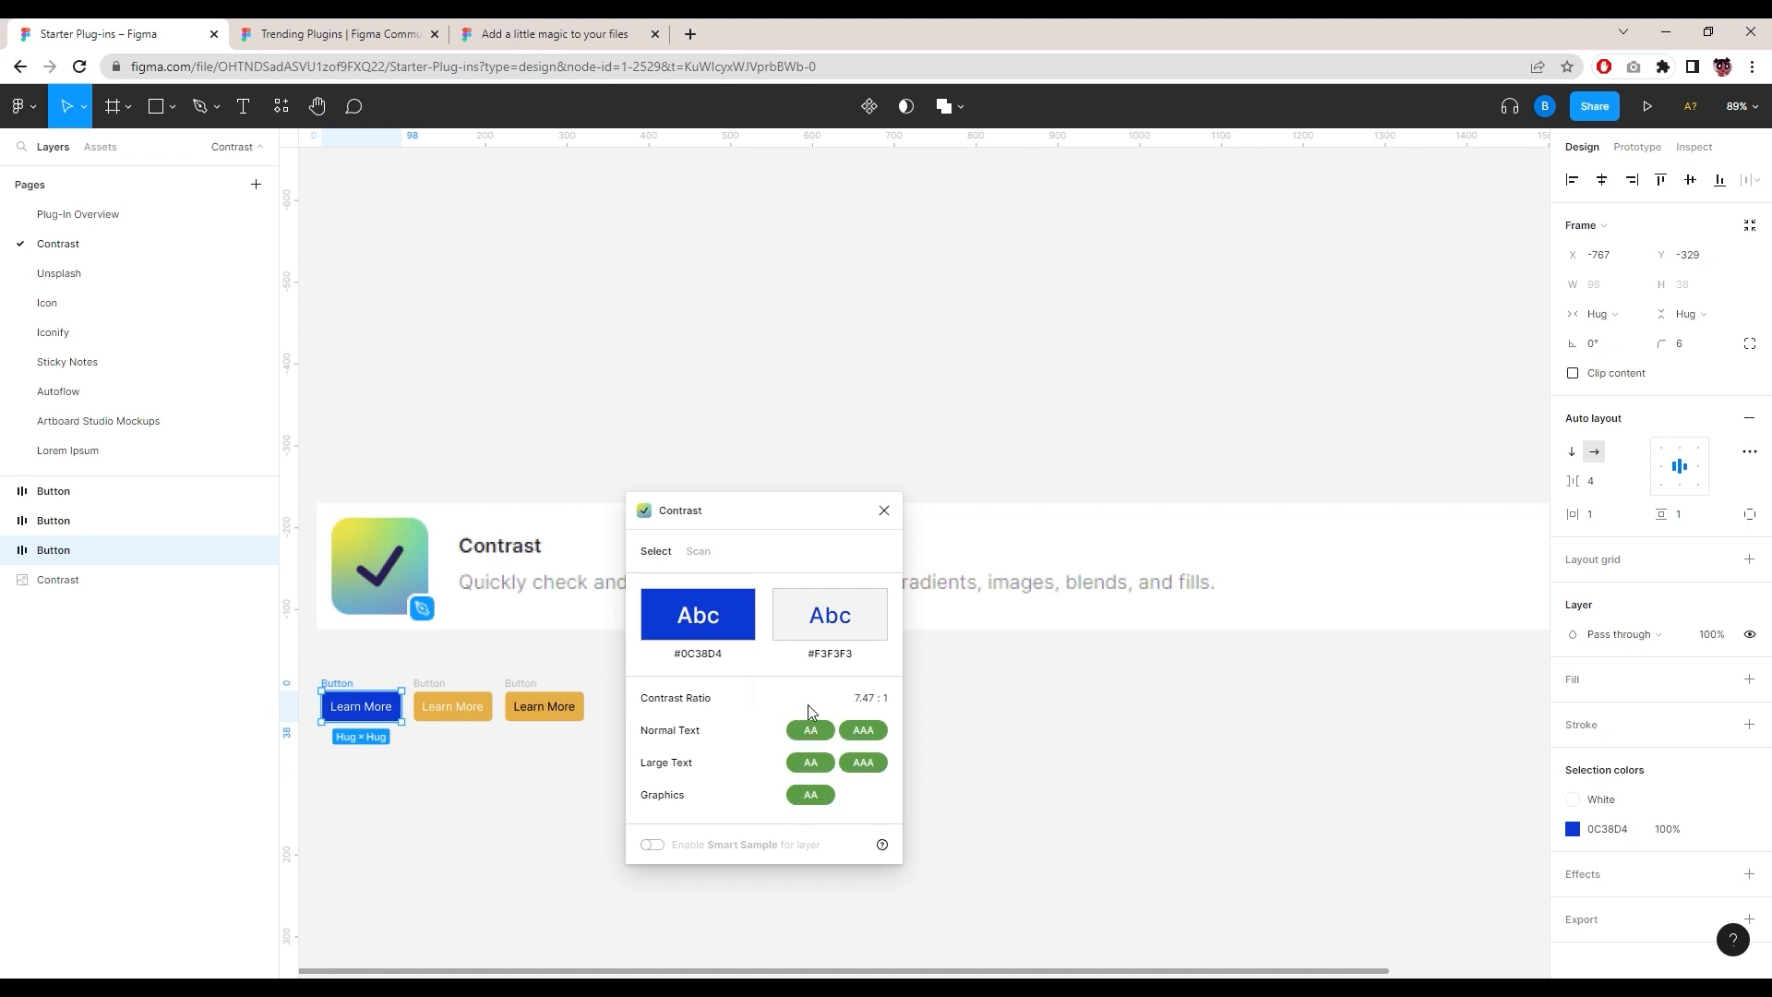
left_click(427, 706)
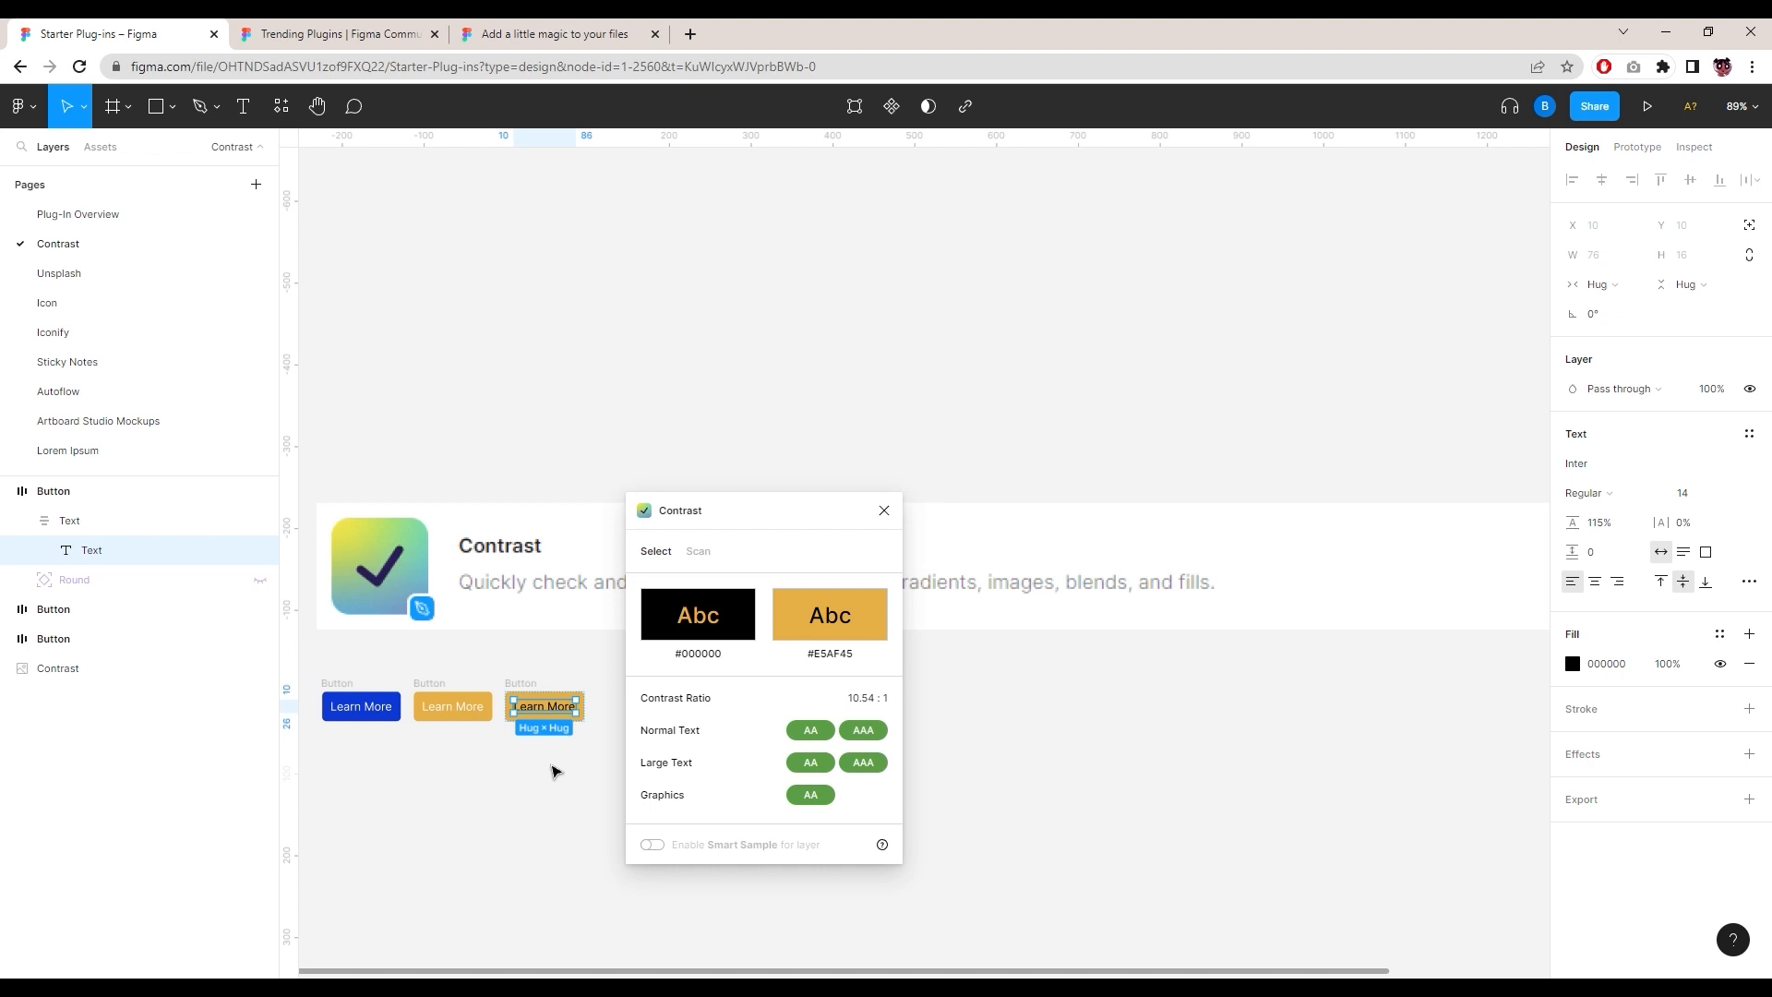
left_click(883, 511)
left_click(665, 842)
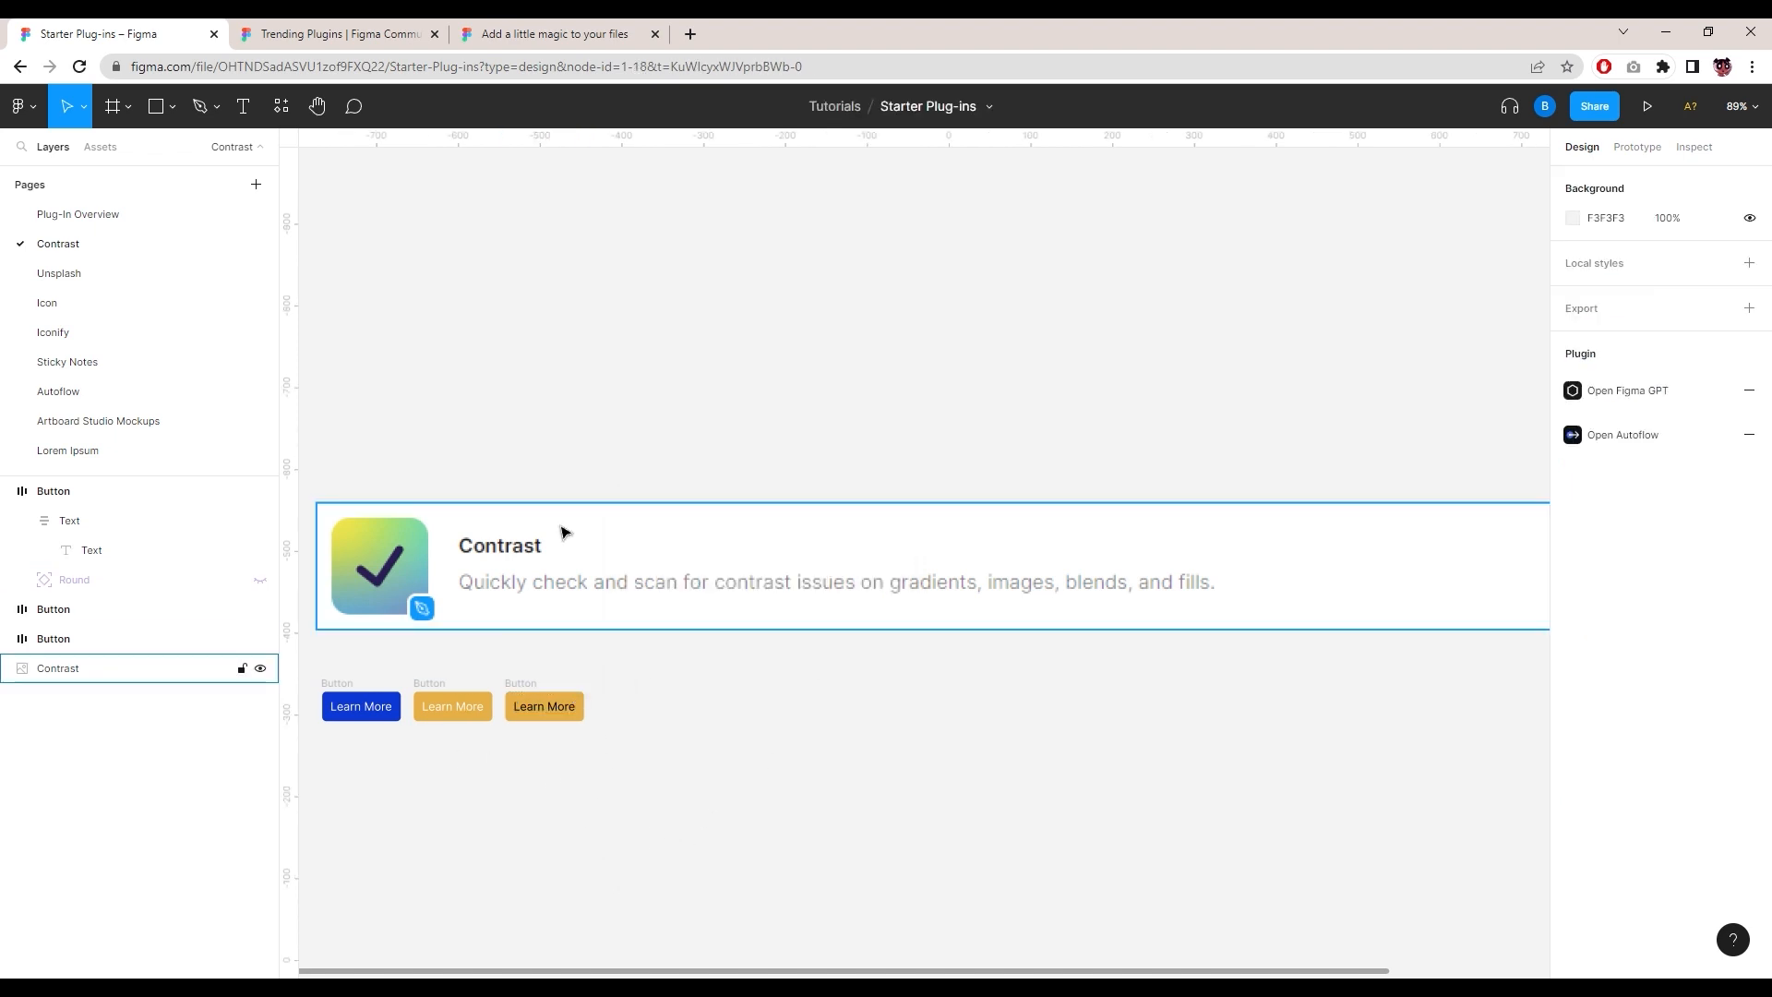
Step: Rerun the Contrast plugin and scan all text layers on the current page for AA and AAA contrast issues
left_click_drag(567, 431, 703, 417)
right_click(643, 716)
mouse_move(727, 865)
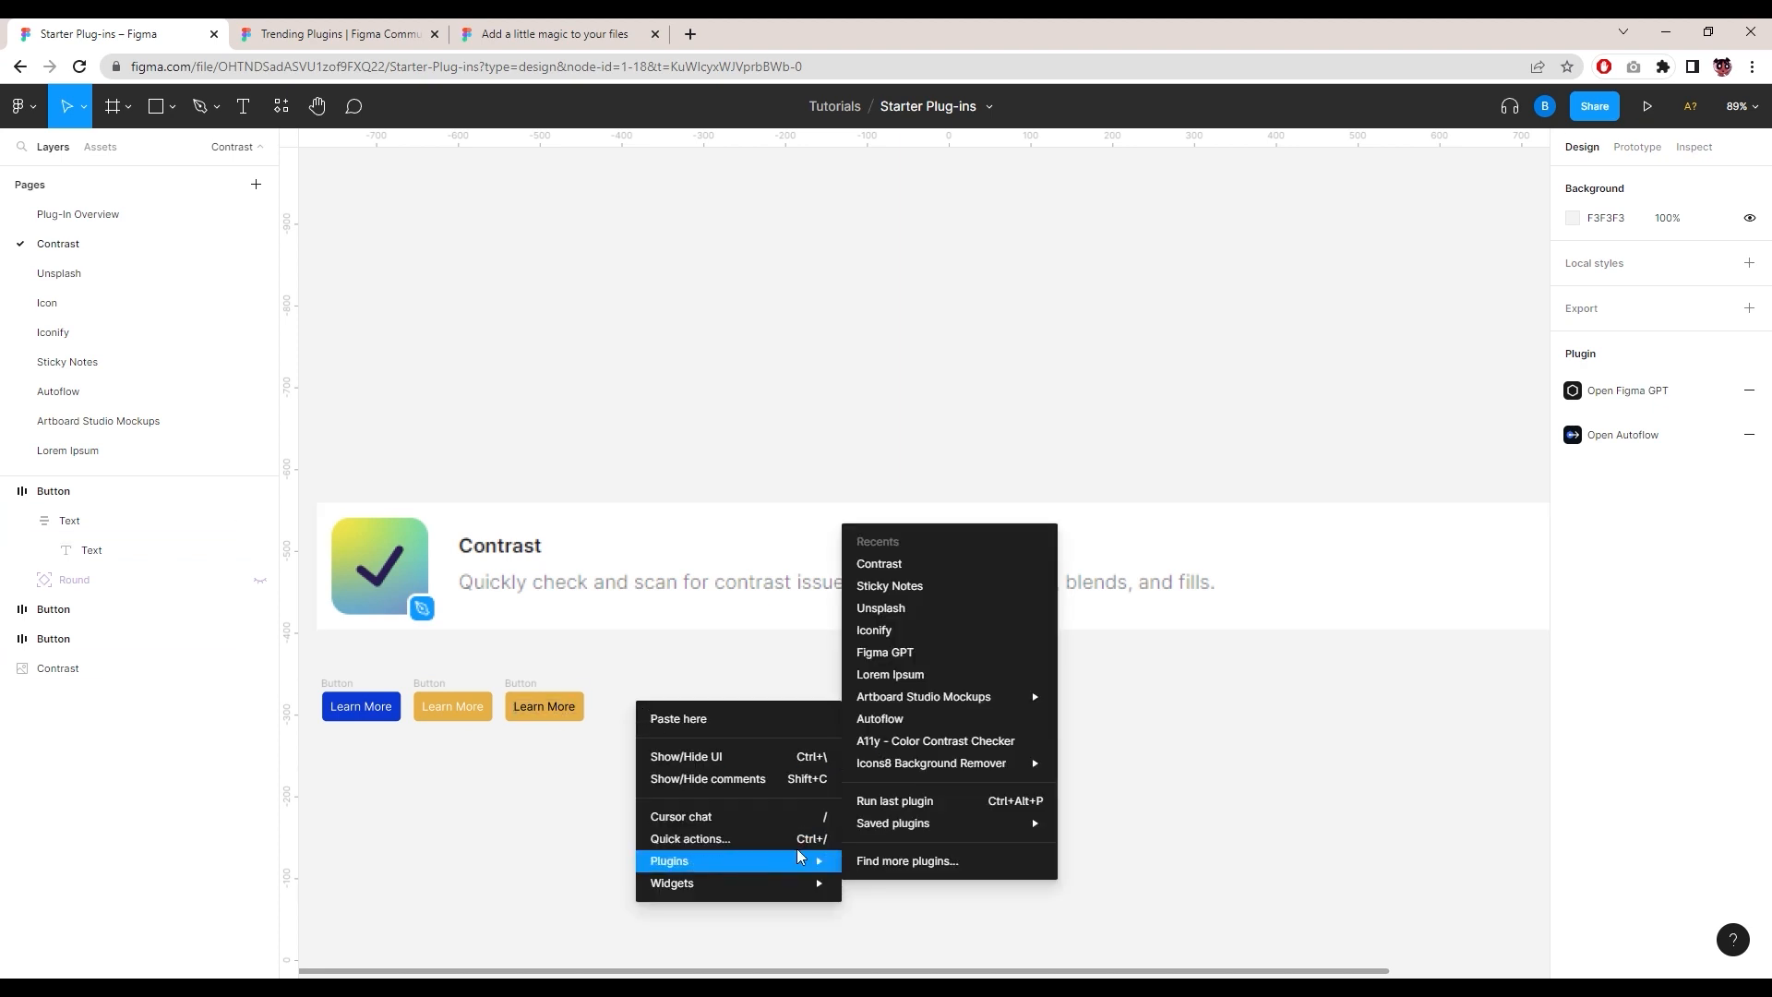
left_click(881, 564)
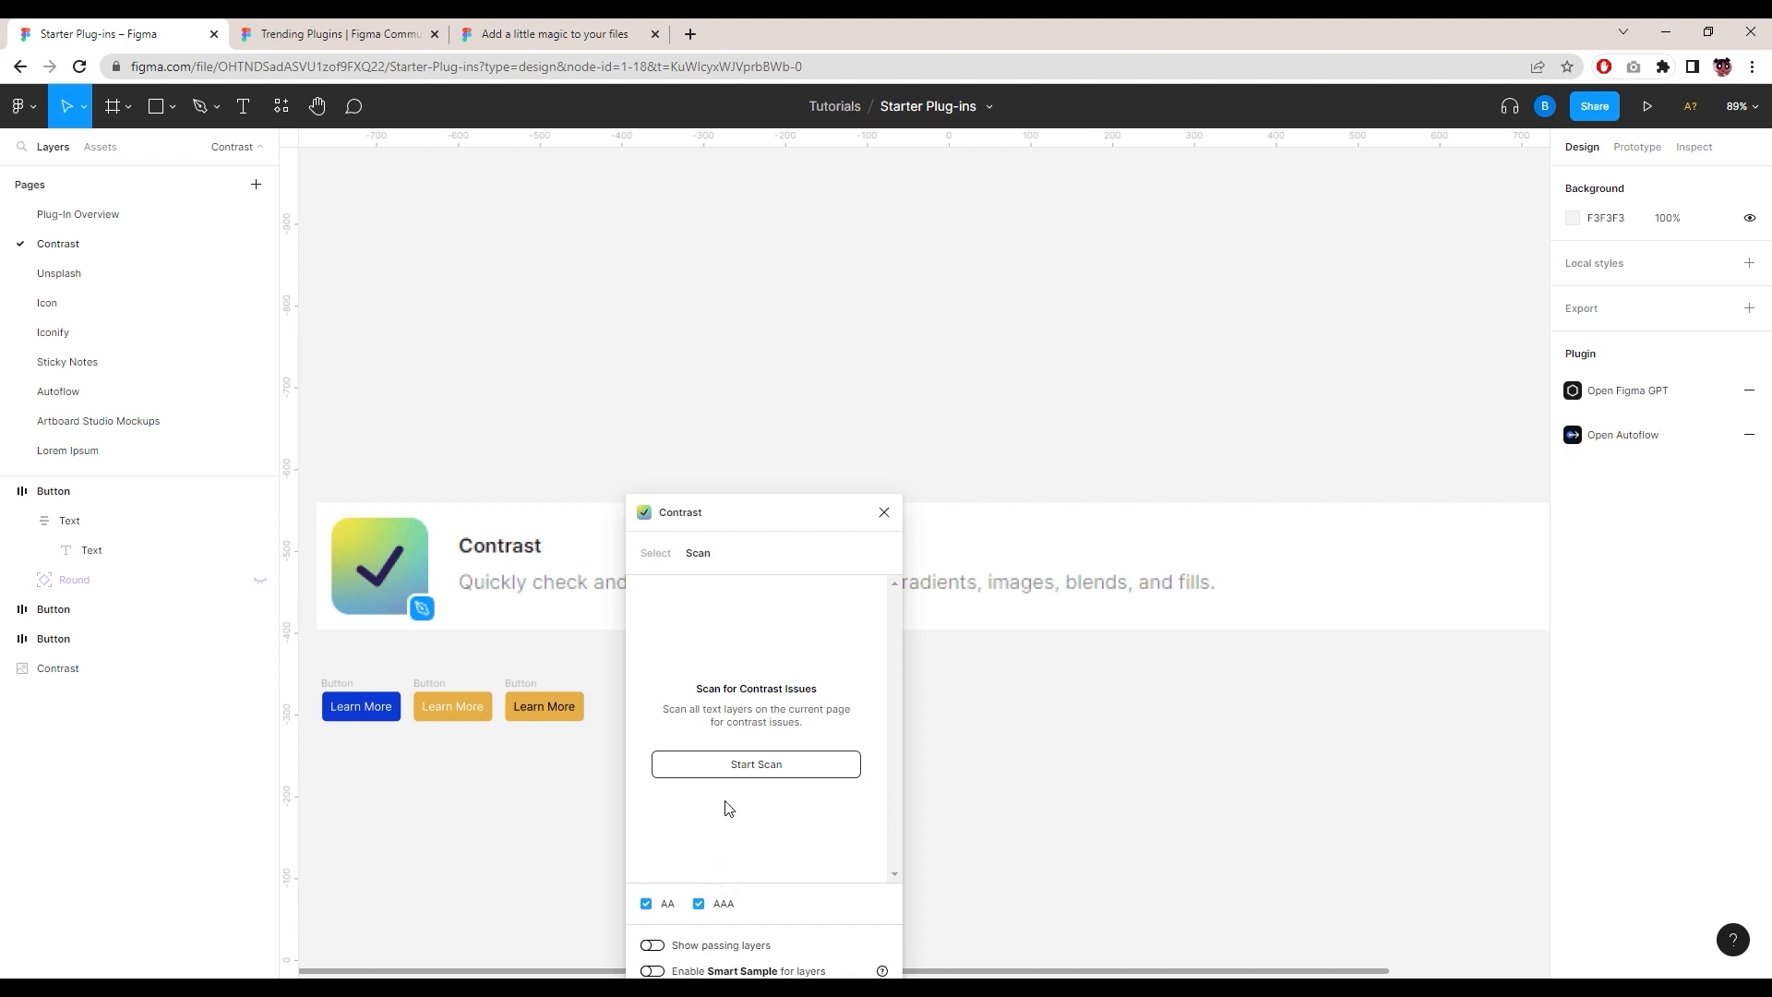
left_click(749, 771)
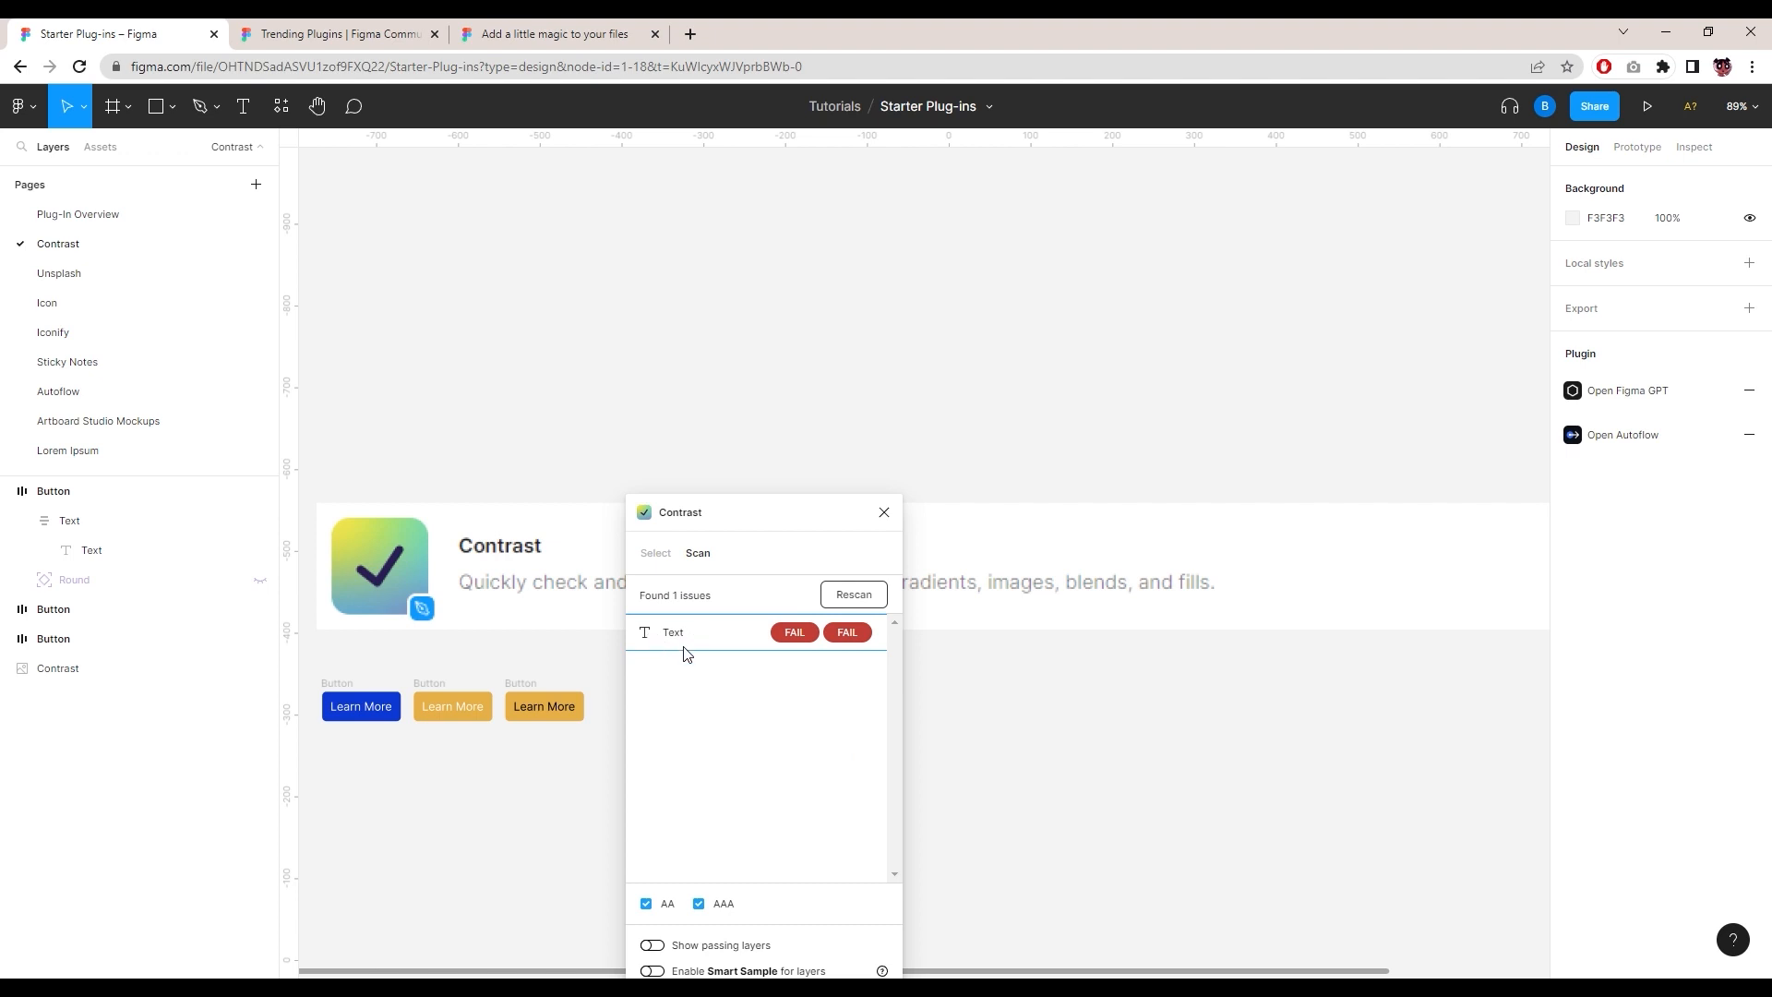
Step: Locate the text layer flagged by the contrast scan and move the Contrast plugin window clear of the Learn More buttons
left_click(743, 640)
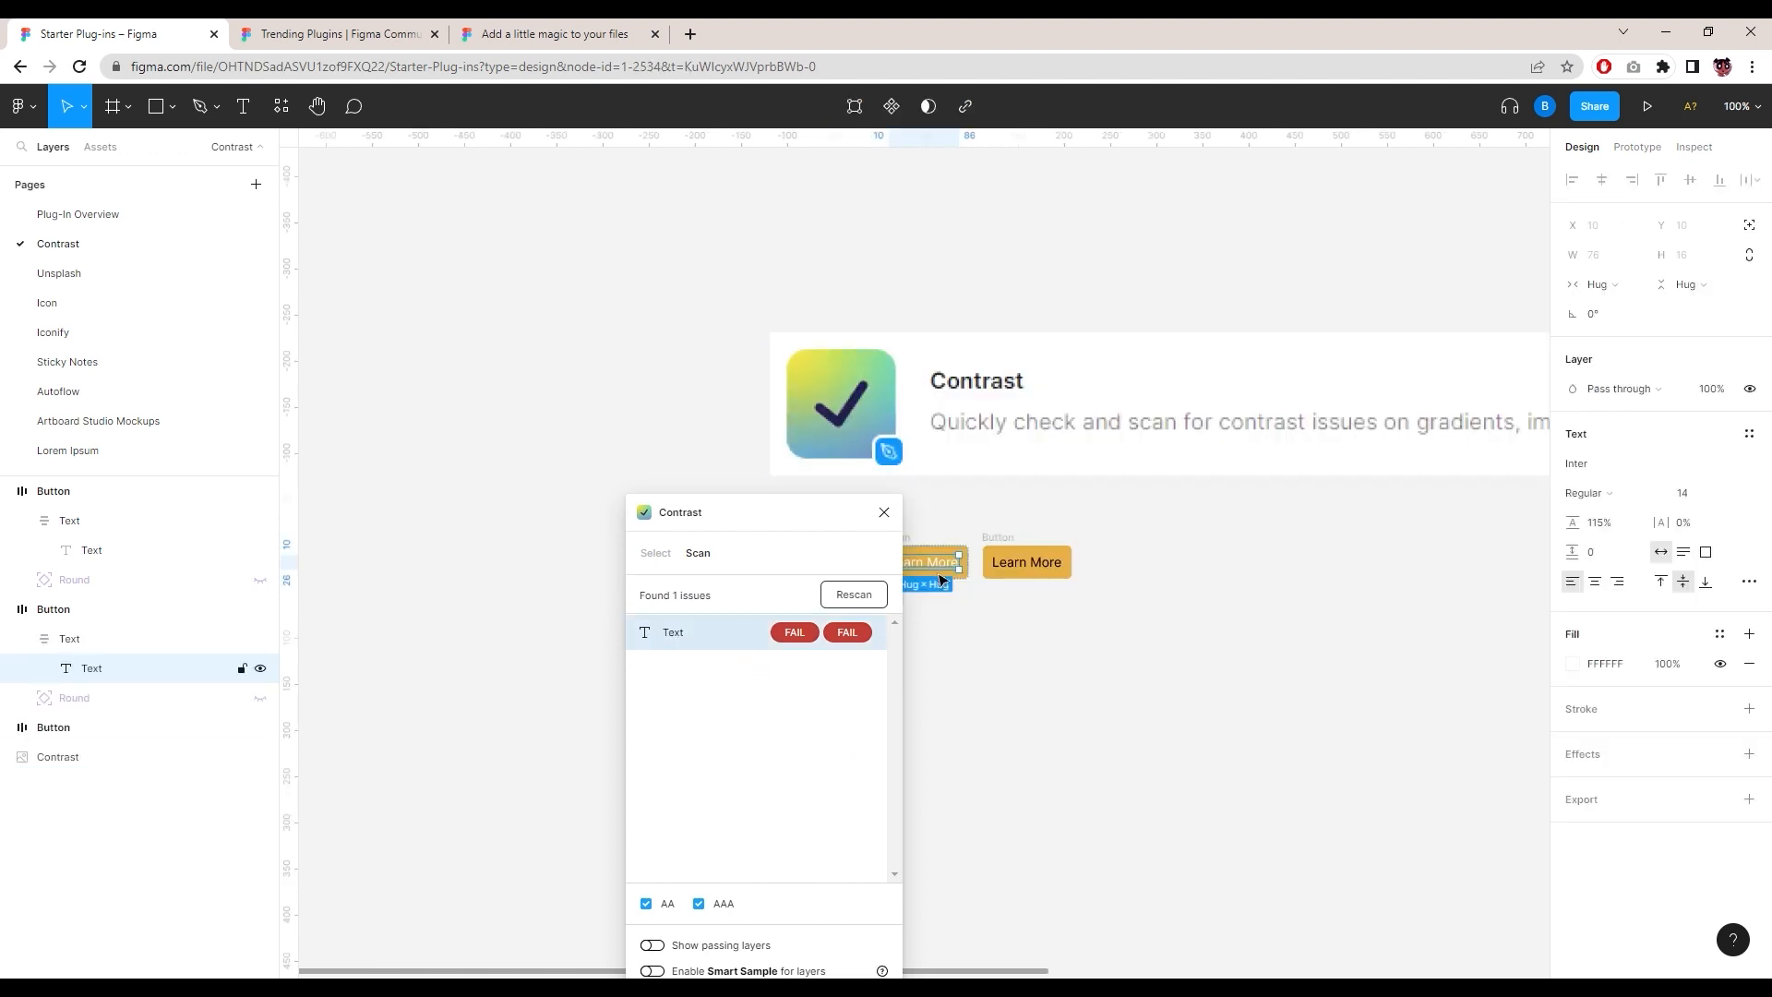
left_click_drag(792, 523, 1288, 490)
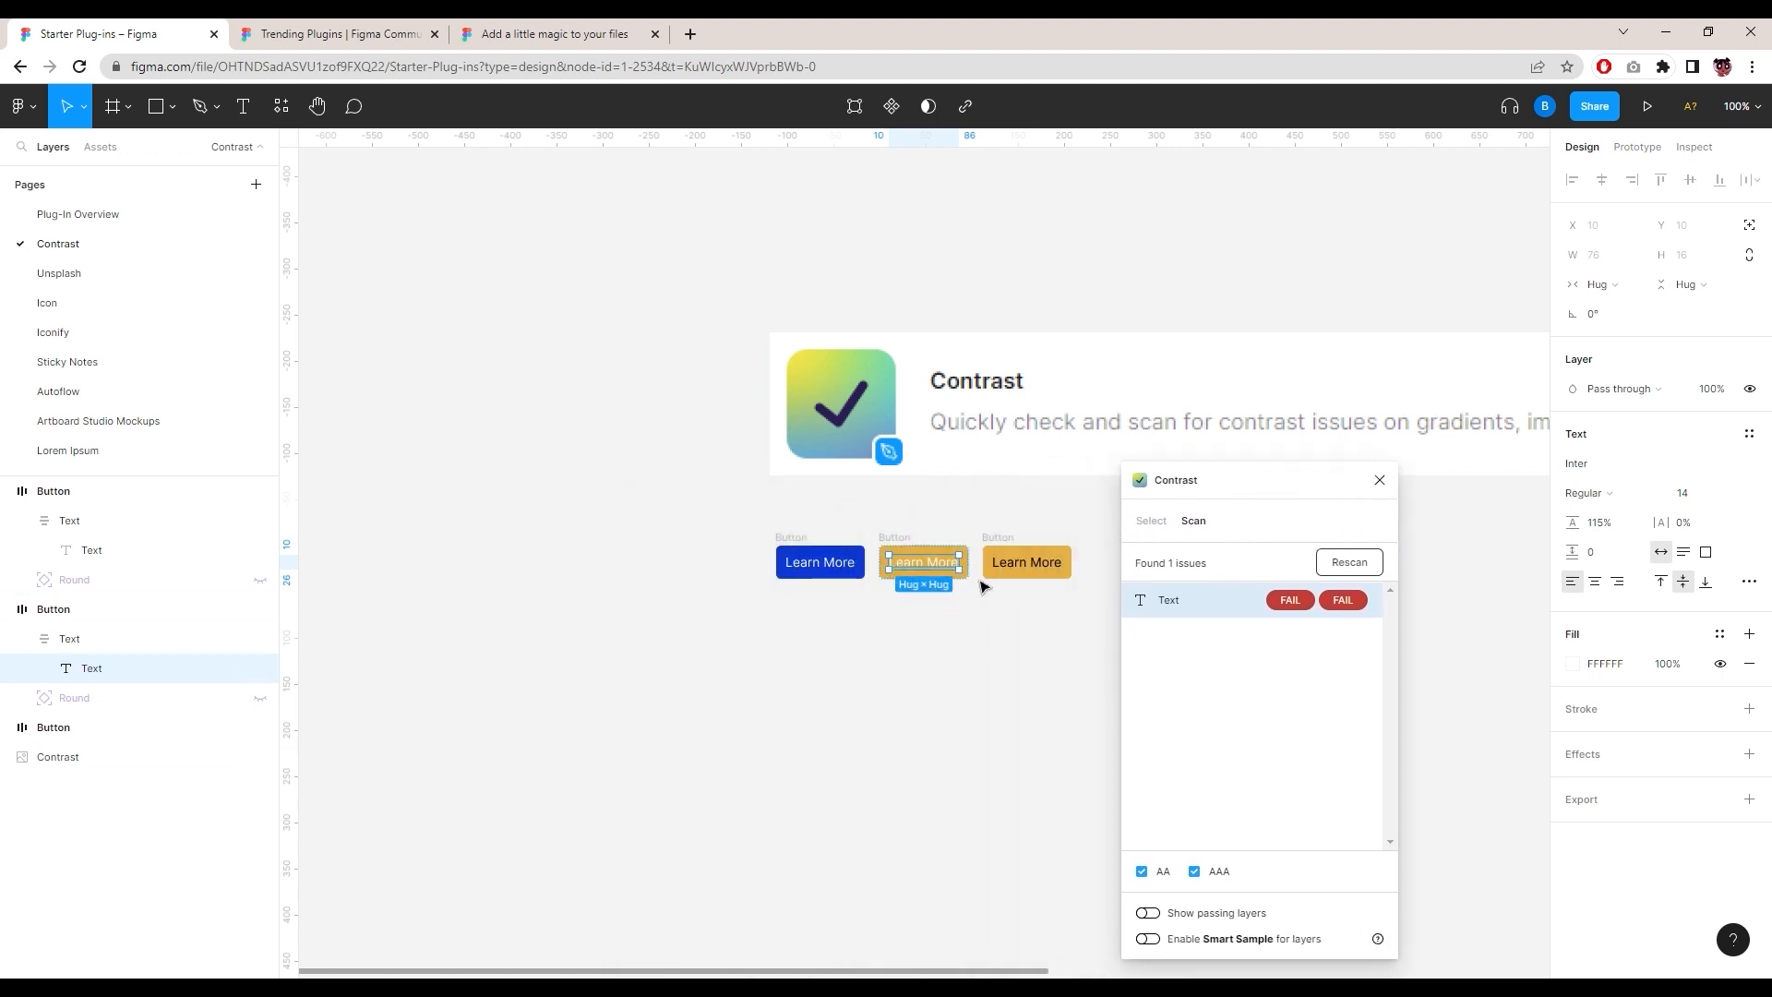
Step: Open the Unsplash page and remove the existing photos from the Heart Care Plan and Pregnancy Care Plan cards
left_click(109, 274)
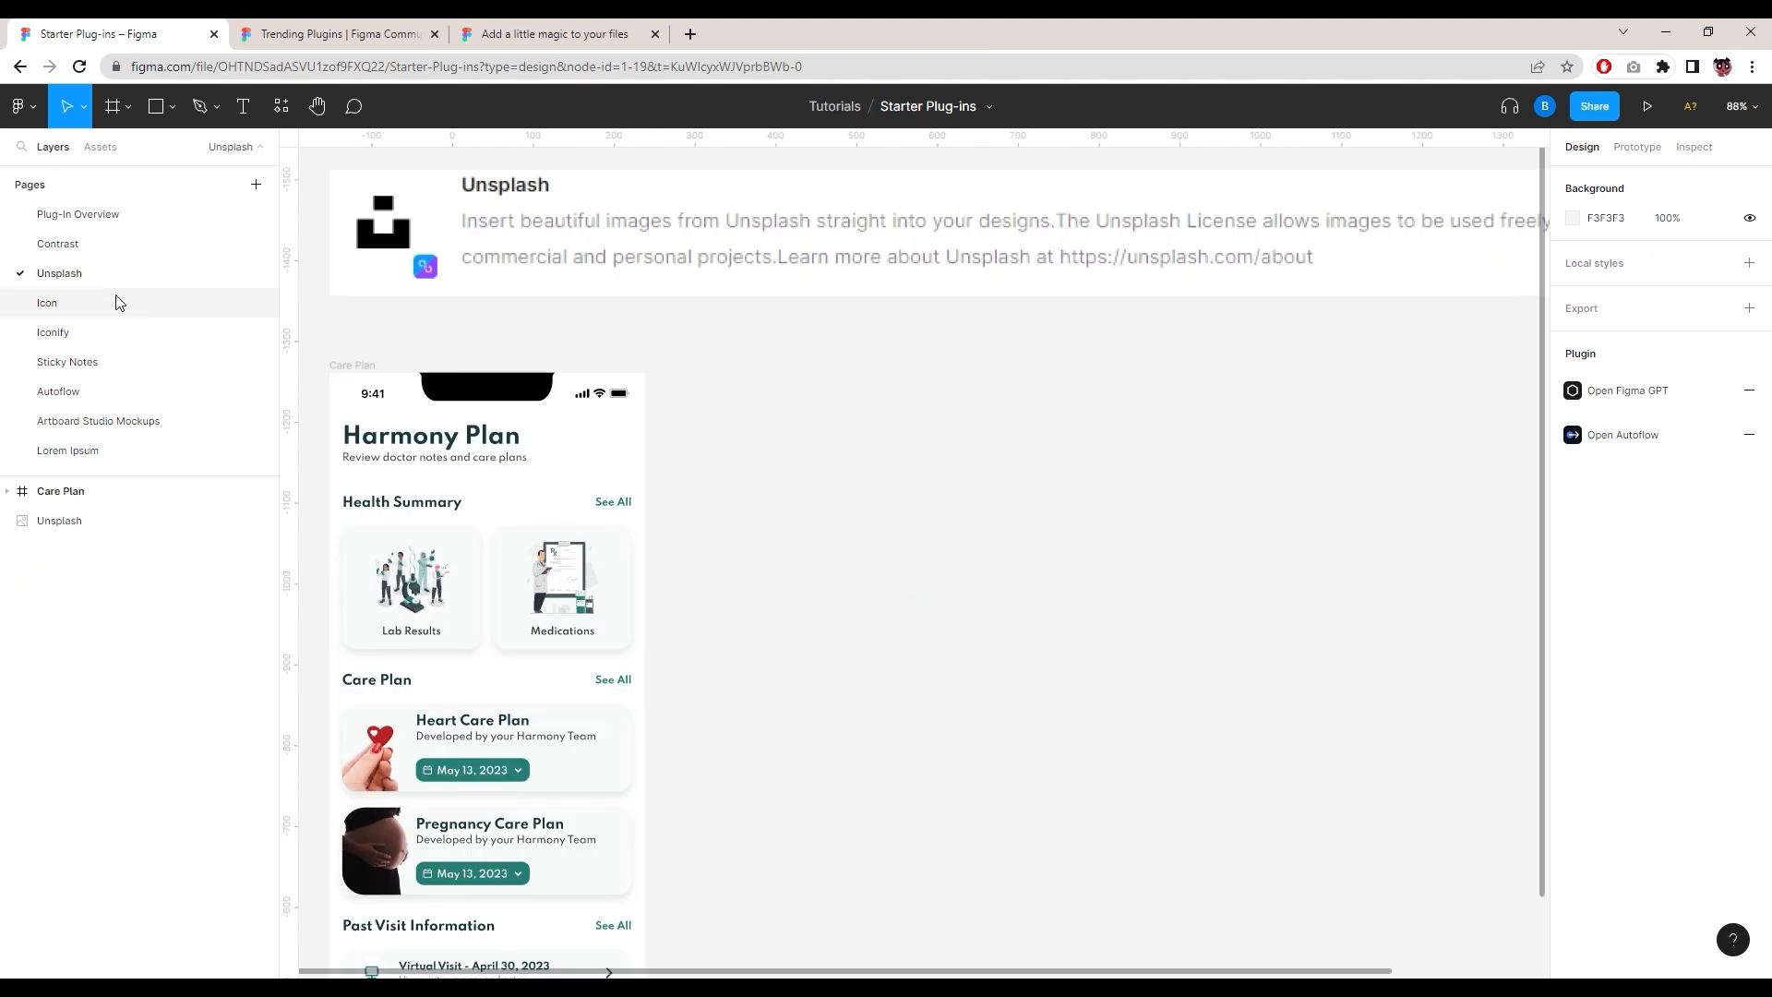
scroll(998, 646, "up", 1)
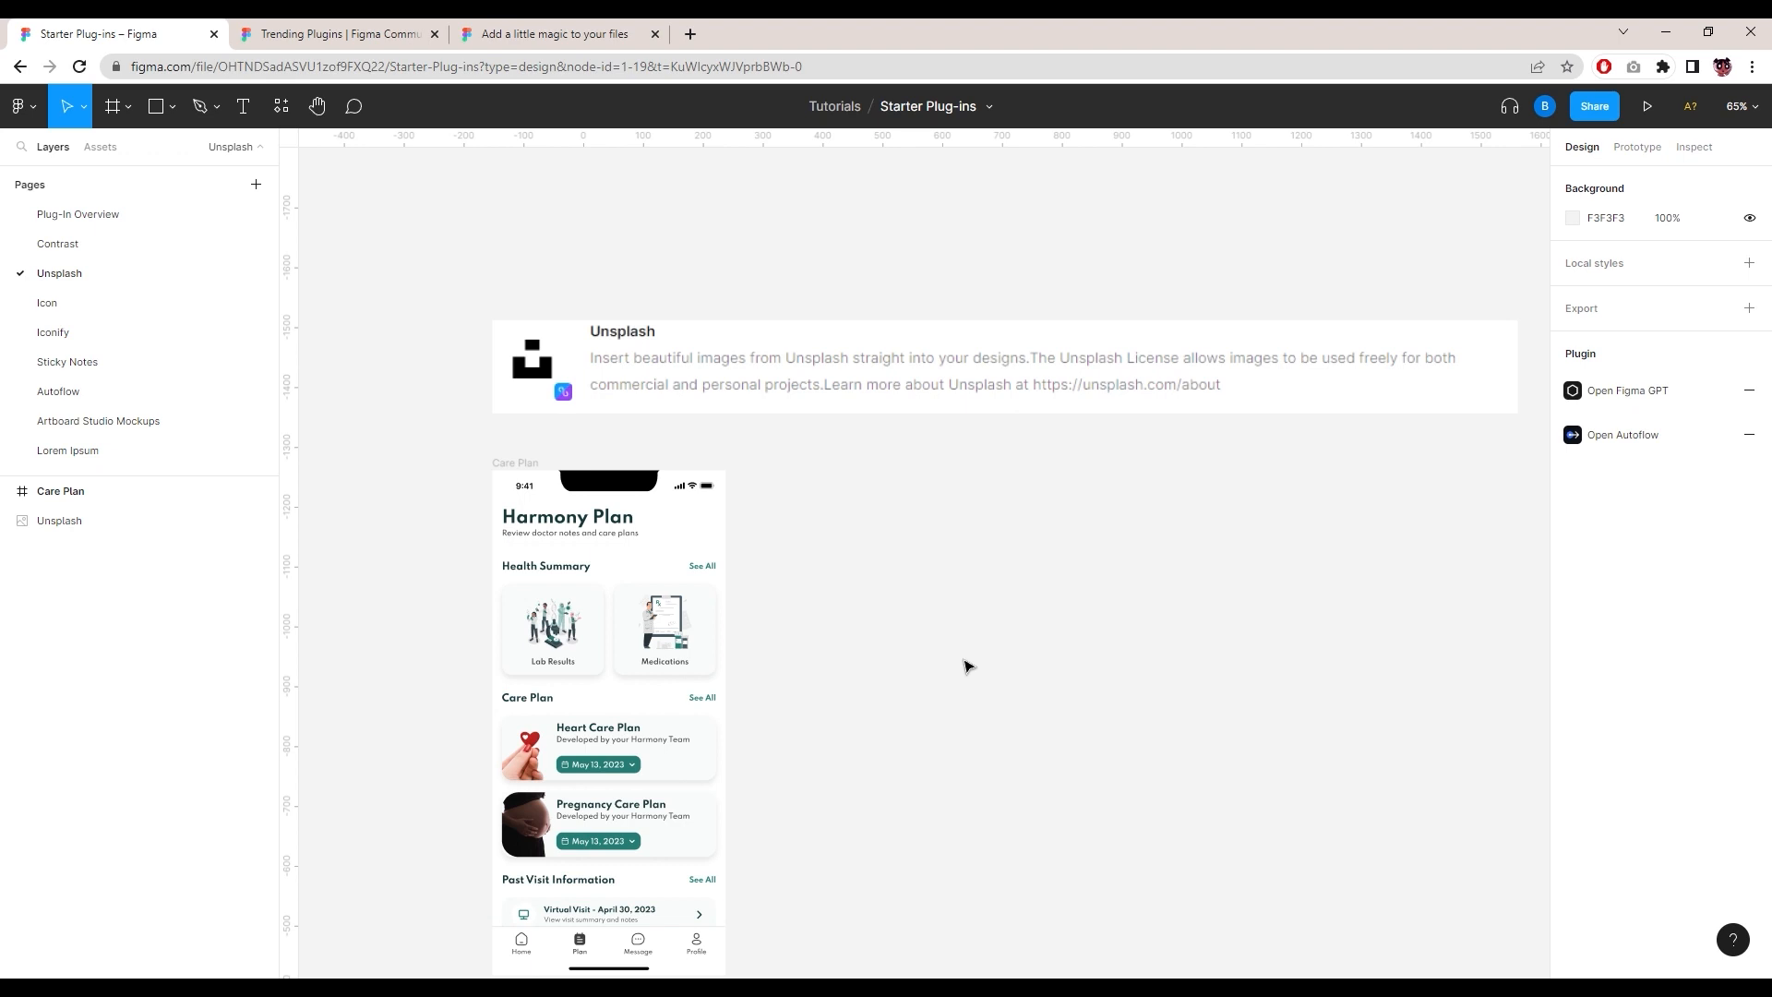
scroll(848, 750, "down", 2)
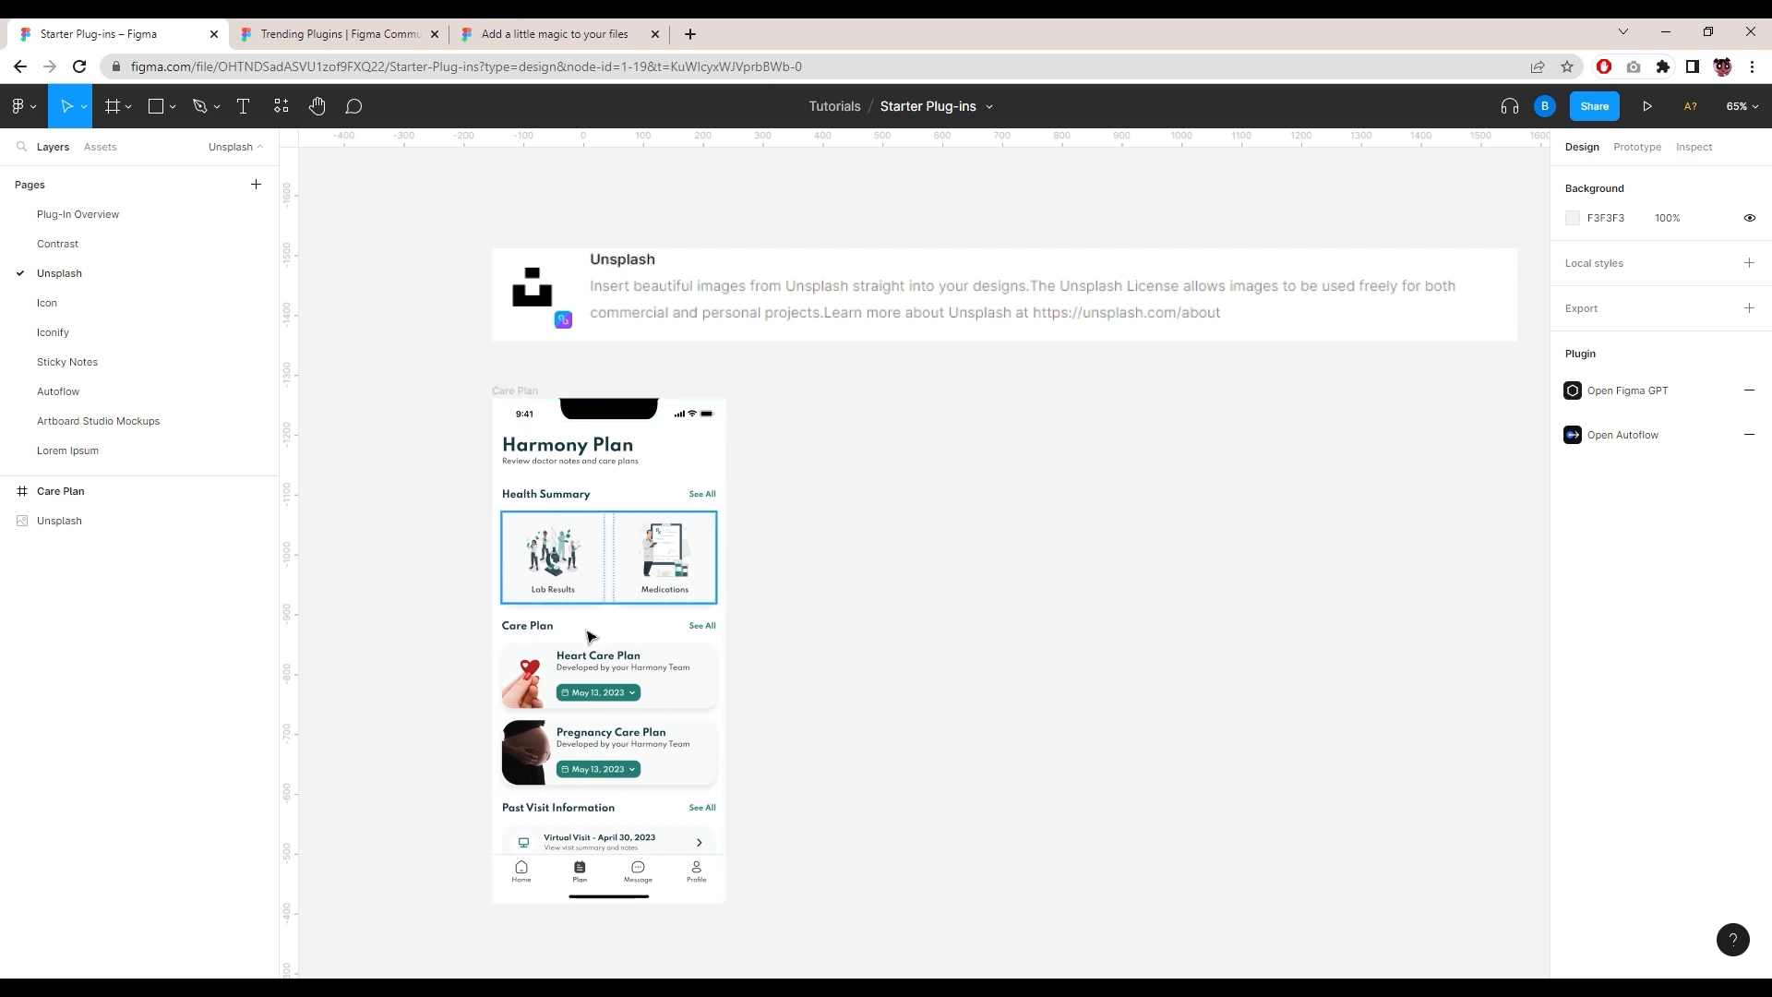
double_click(533, 693)
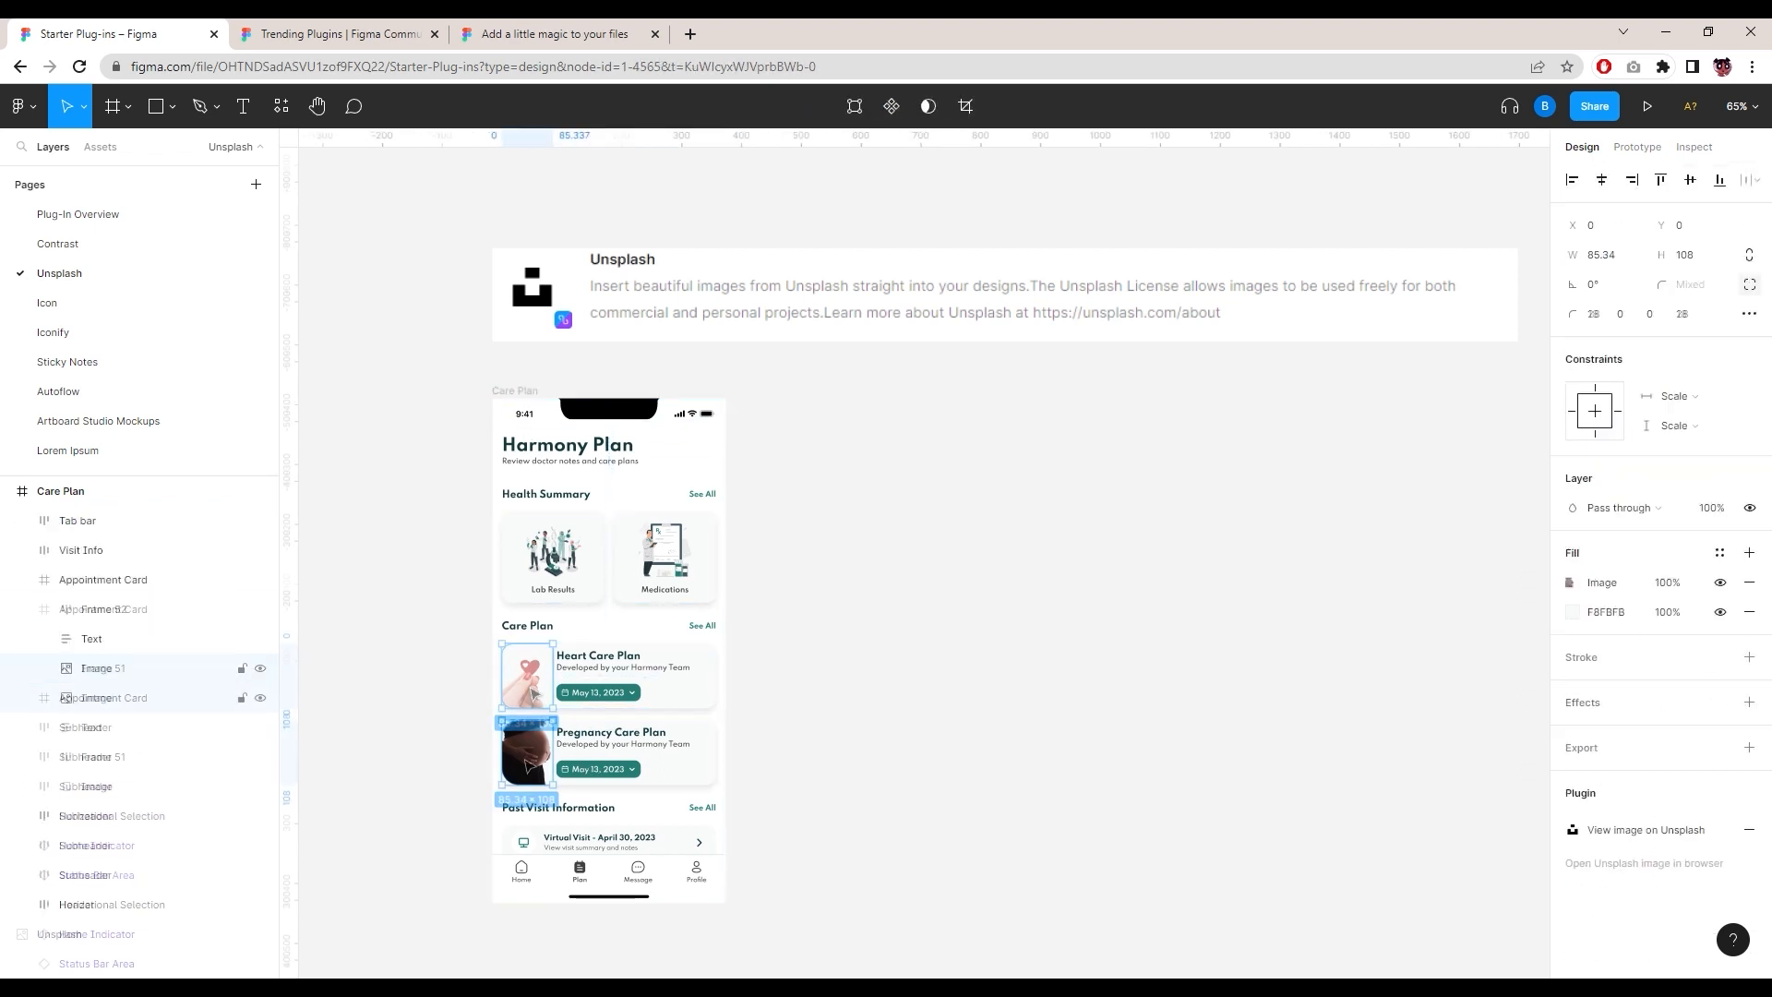
key("Delete")
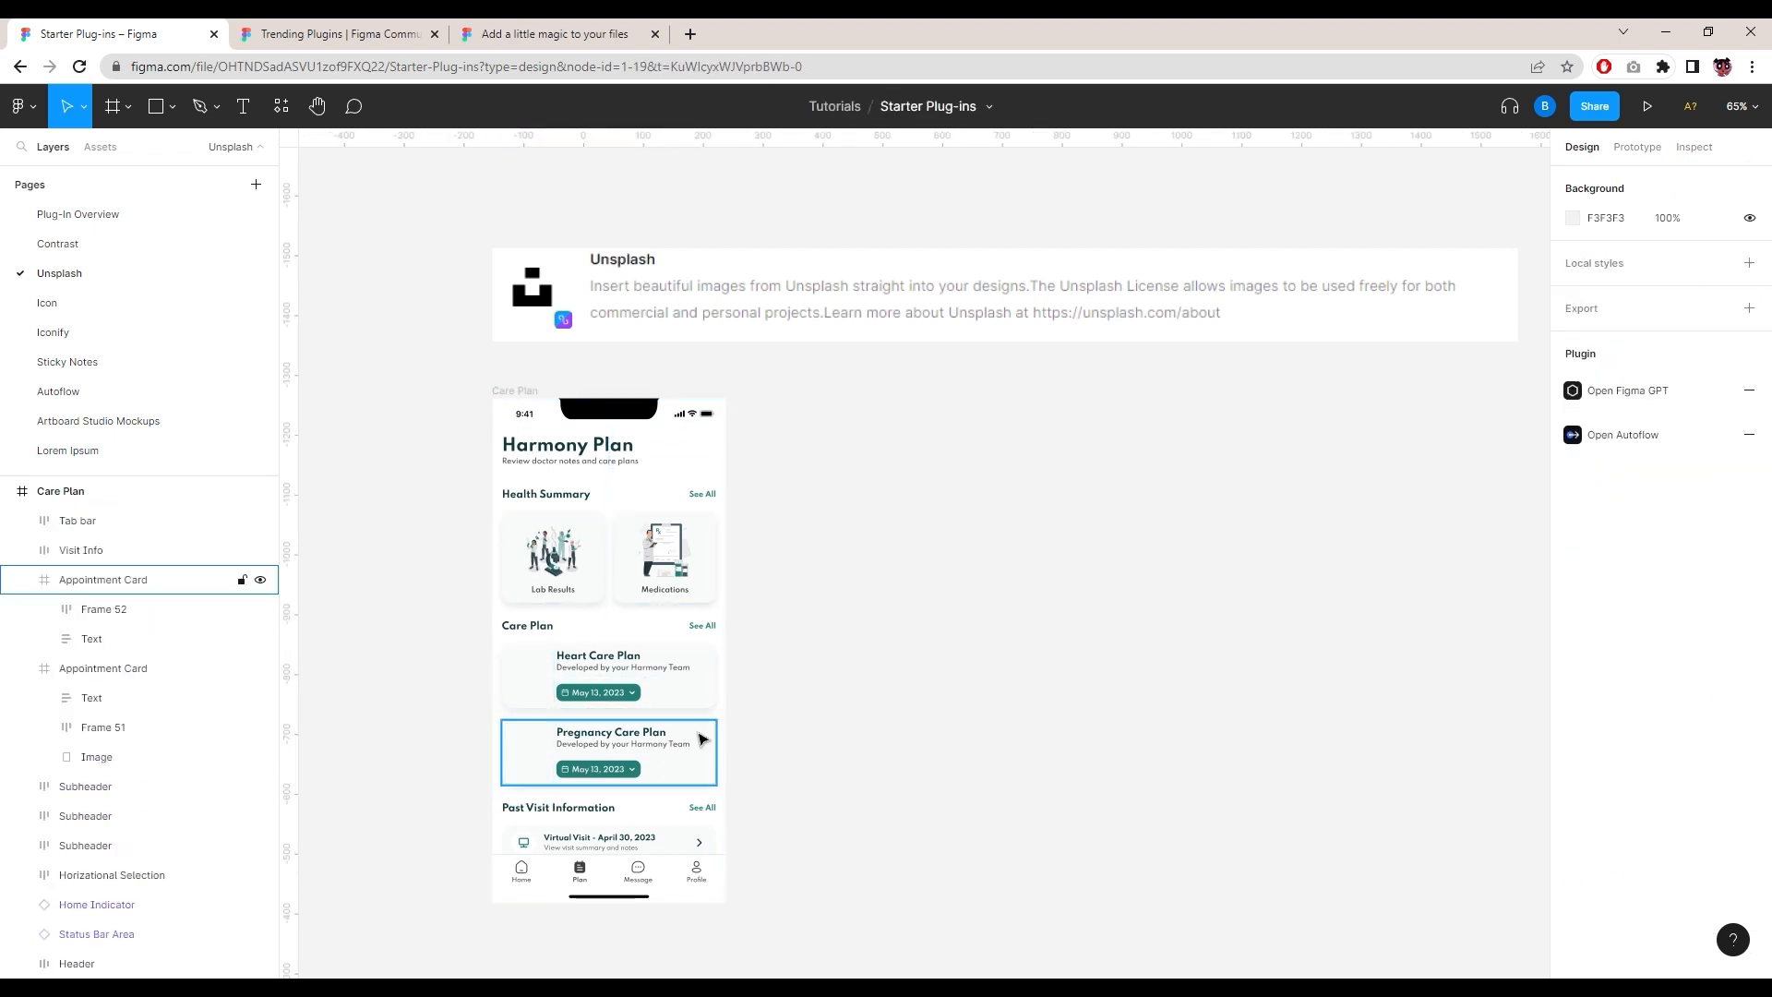
Step: Run the Unsplash plugin on the empty Heart Care Plan image and place its window beside the Care Plan frame
double_click(542, 674)
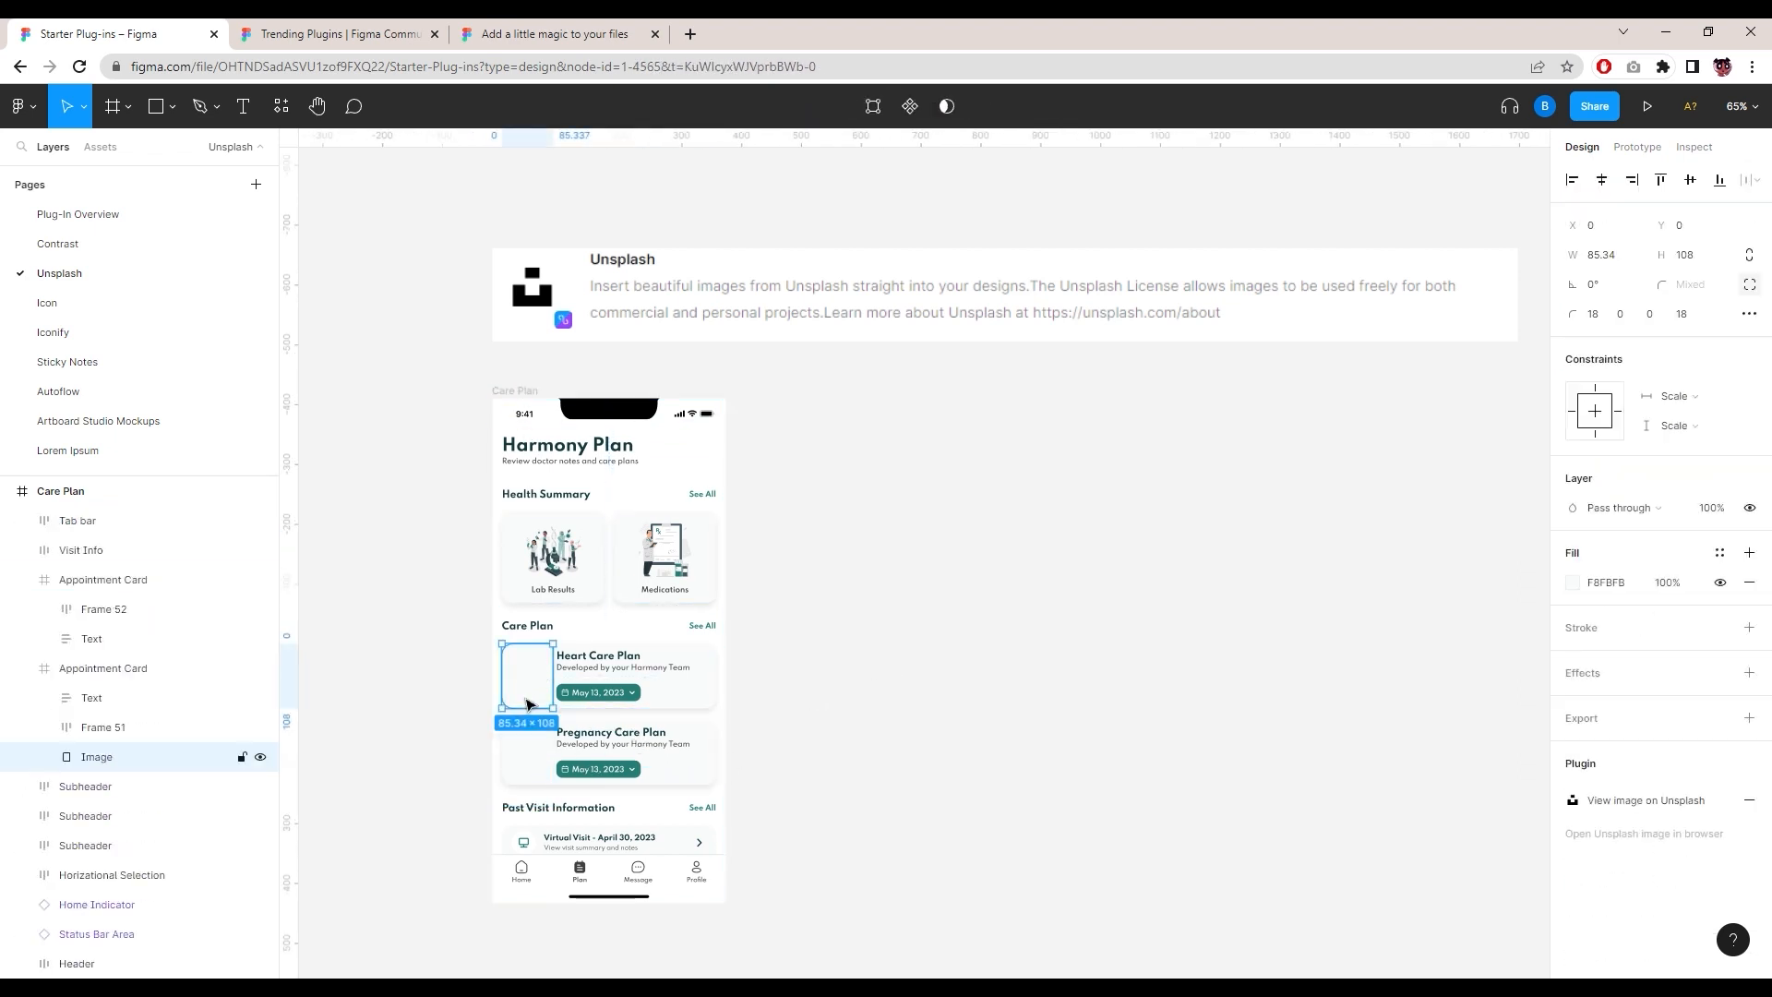
right_click(529, 705)
mouse_move(644, 817)
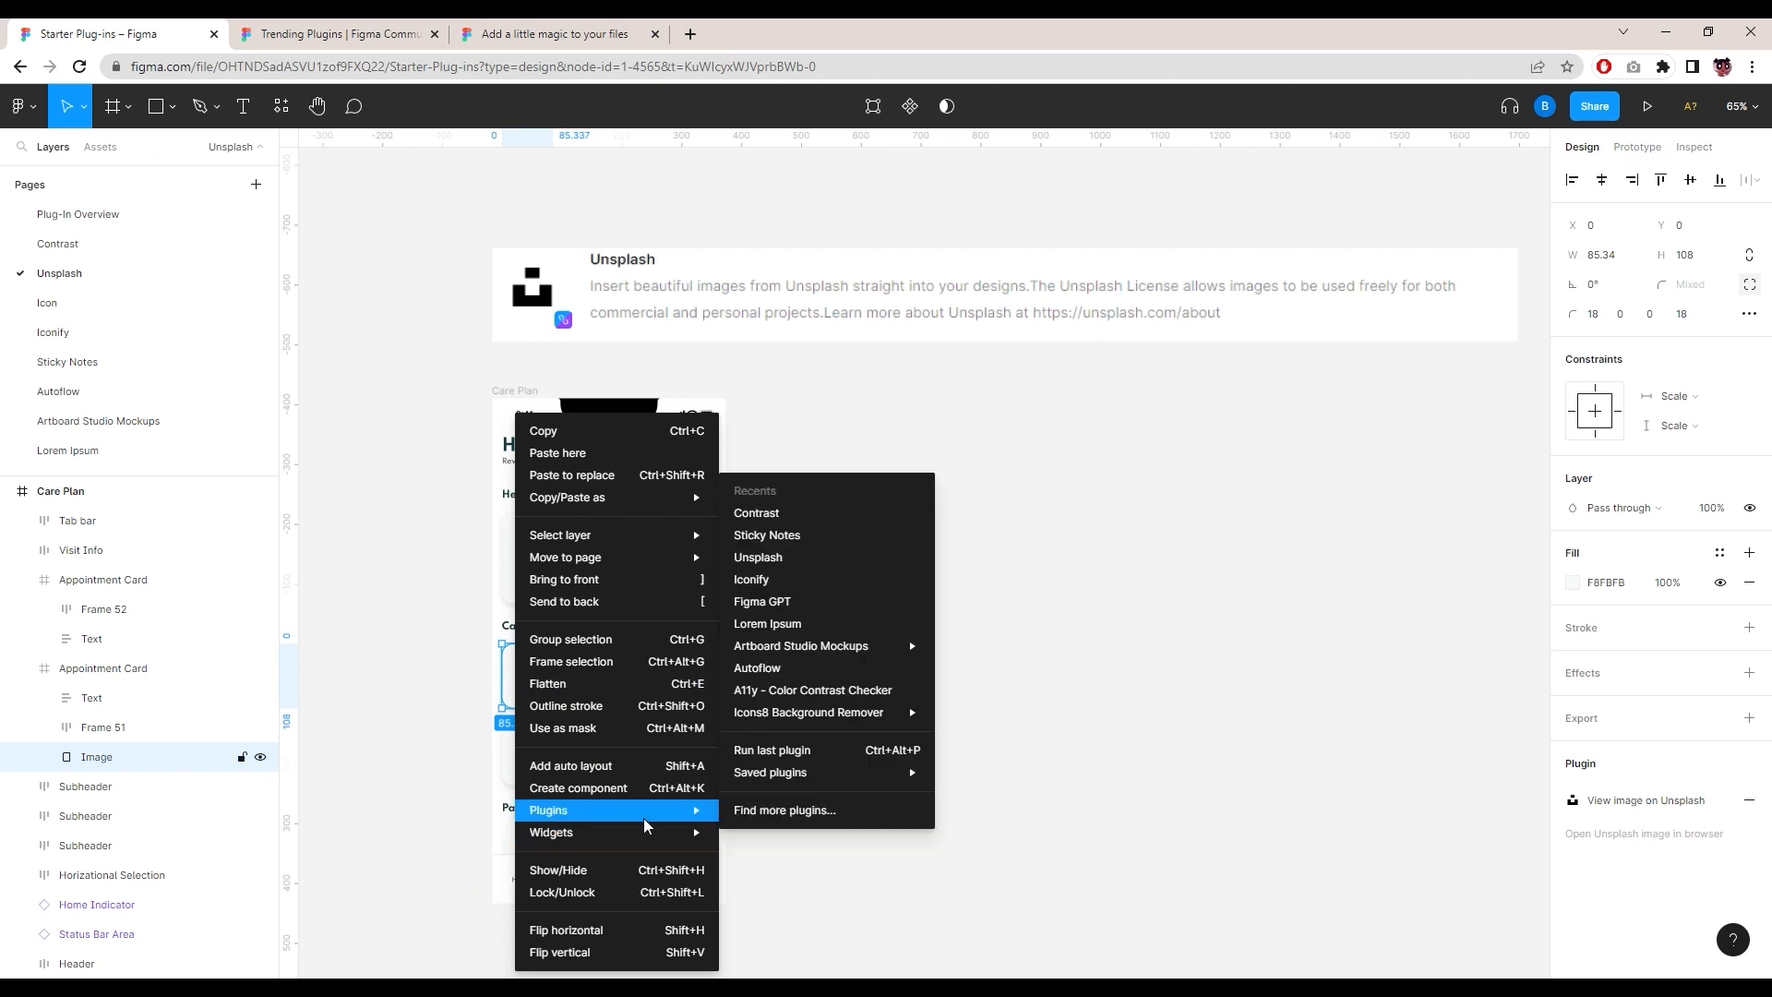
left_click(766, 558)
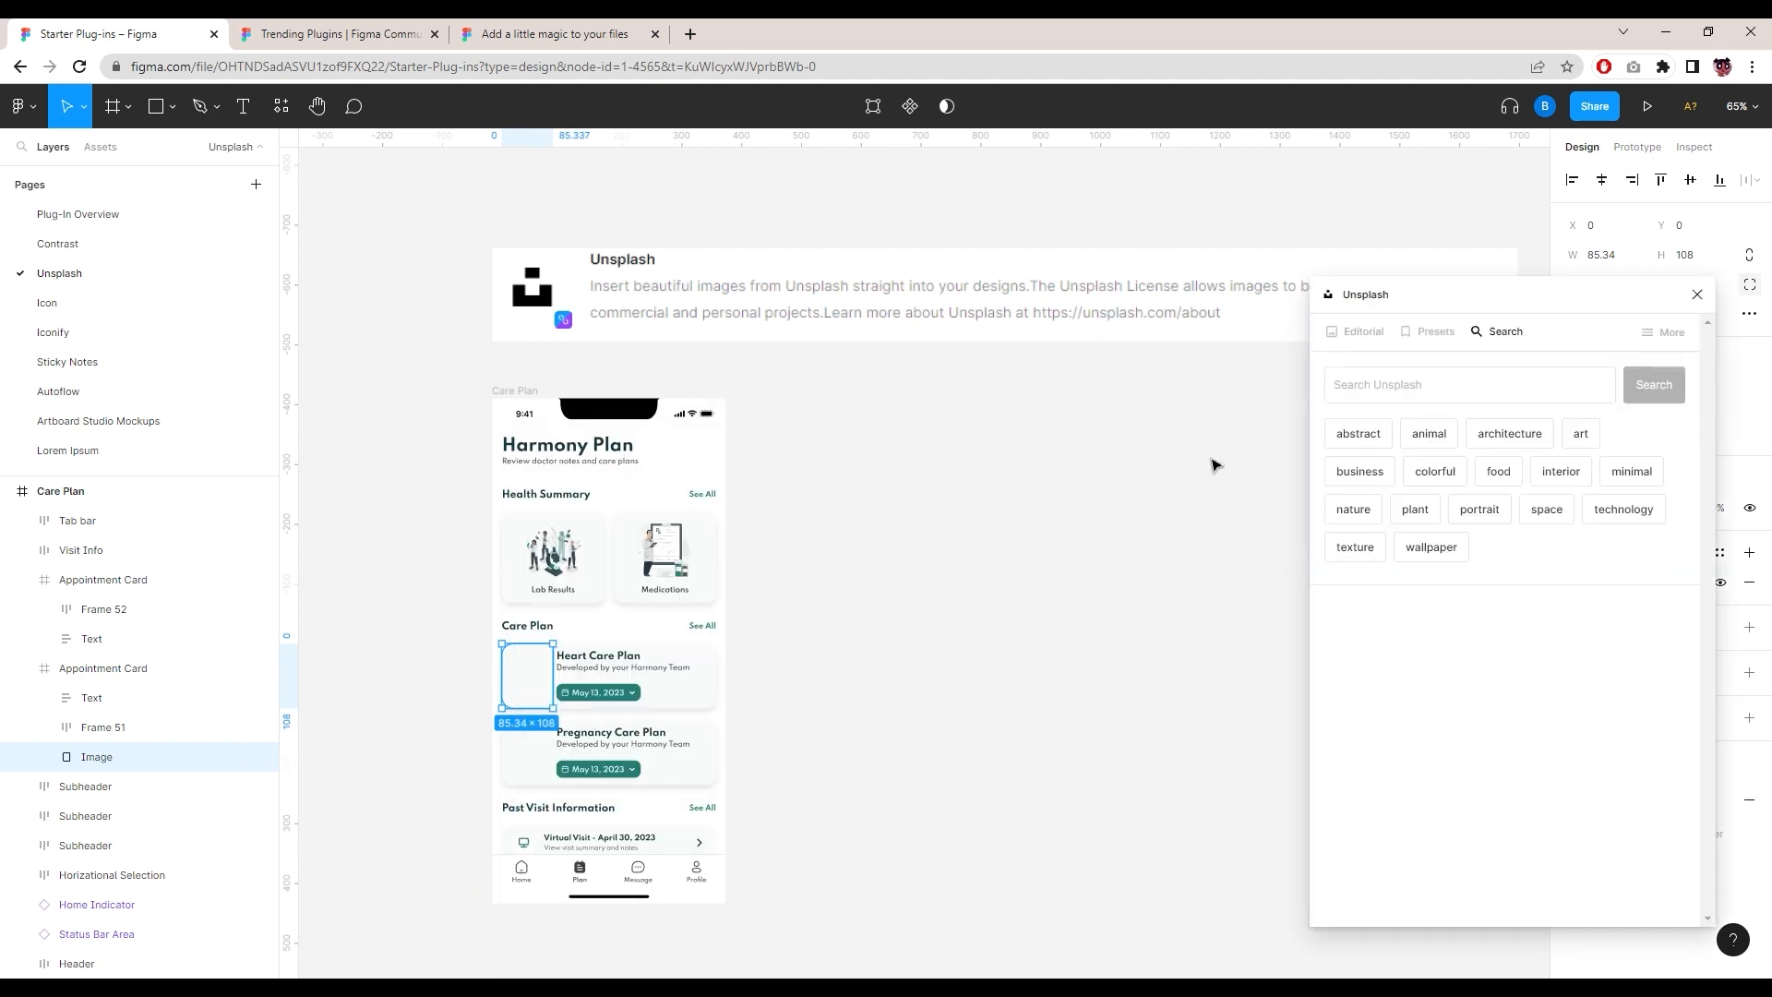
left_click_drag(1534, 295, 1222, 330)
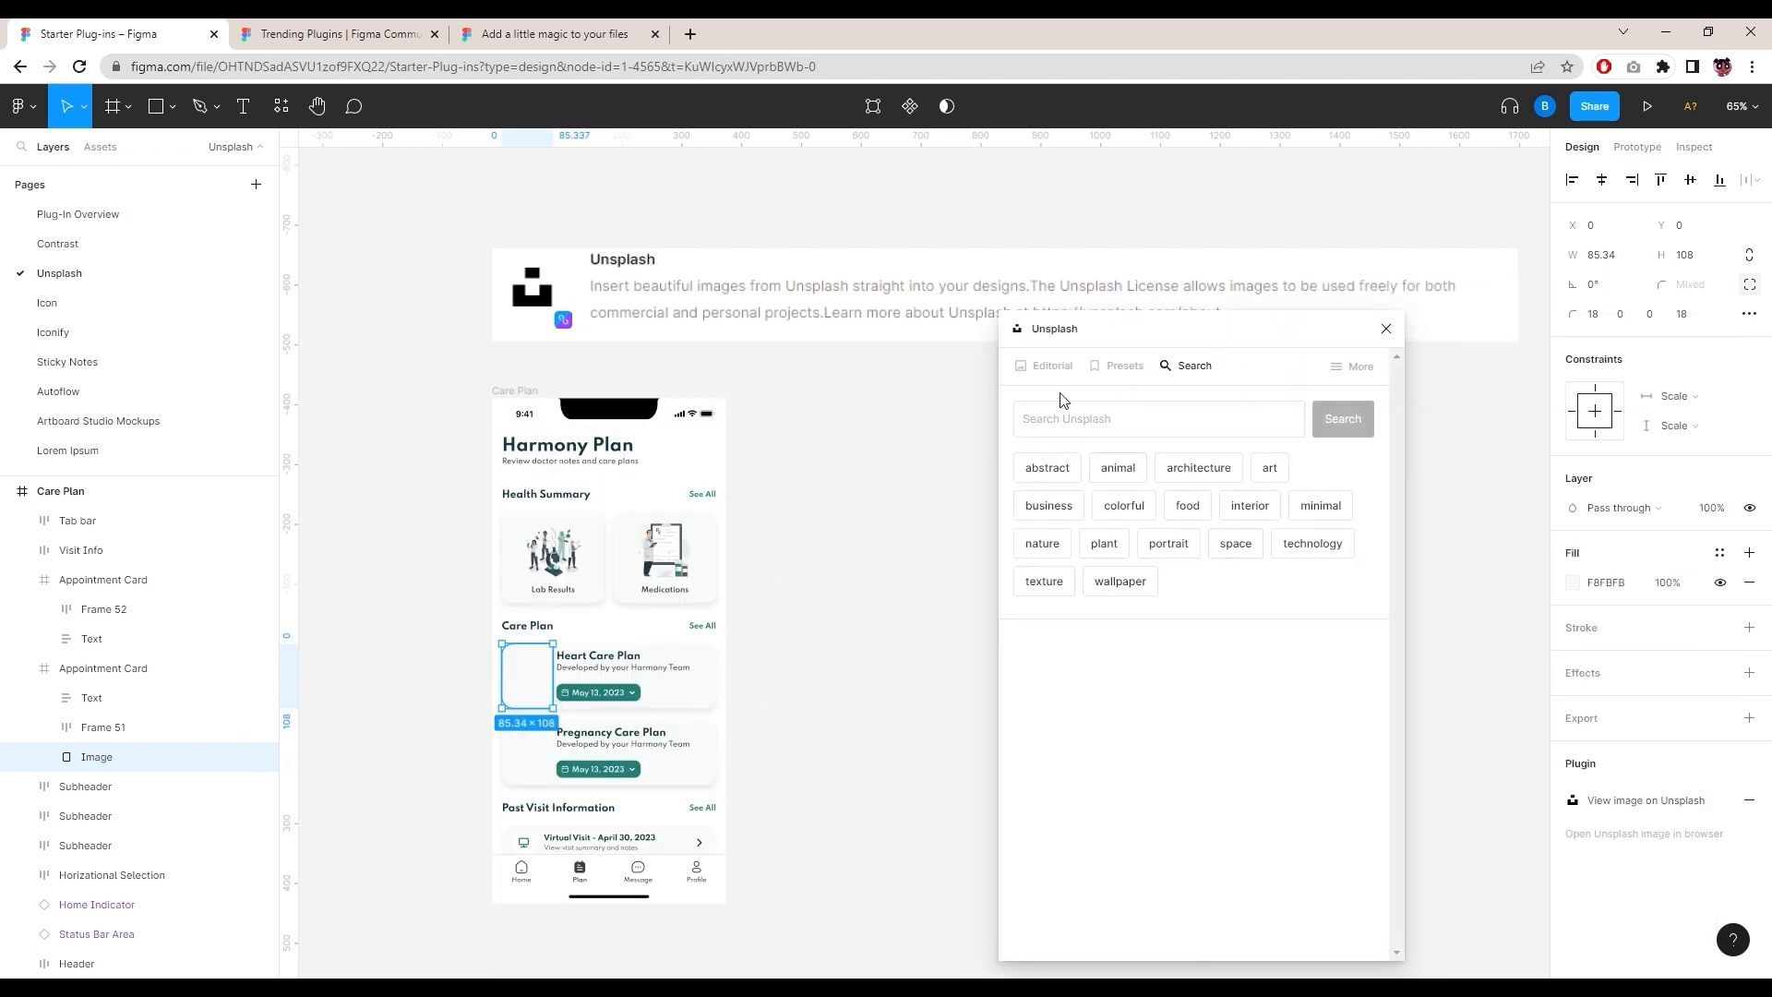
Step: Browse the Unsplash Editorial photos and try several random plant preset photos in the Heart Care Plan image
left_click(1042, 366)
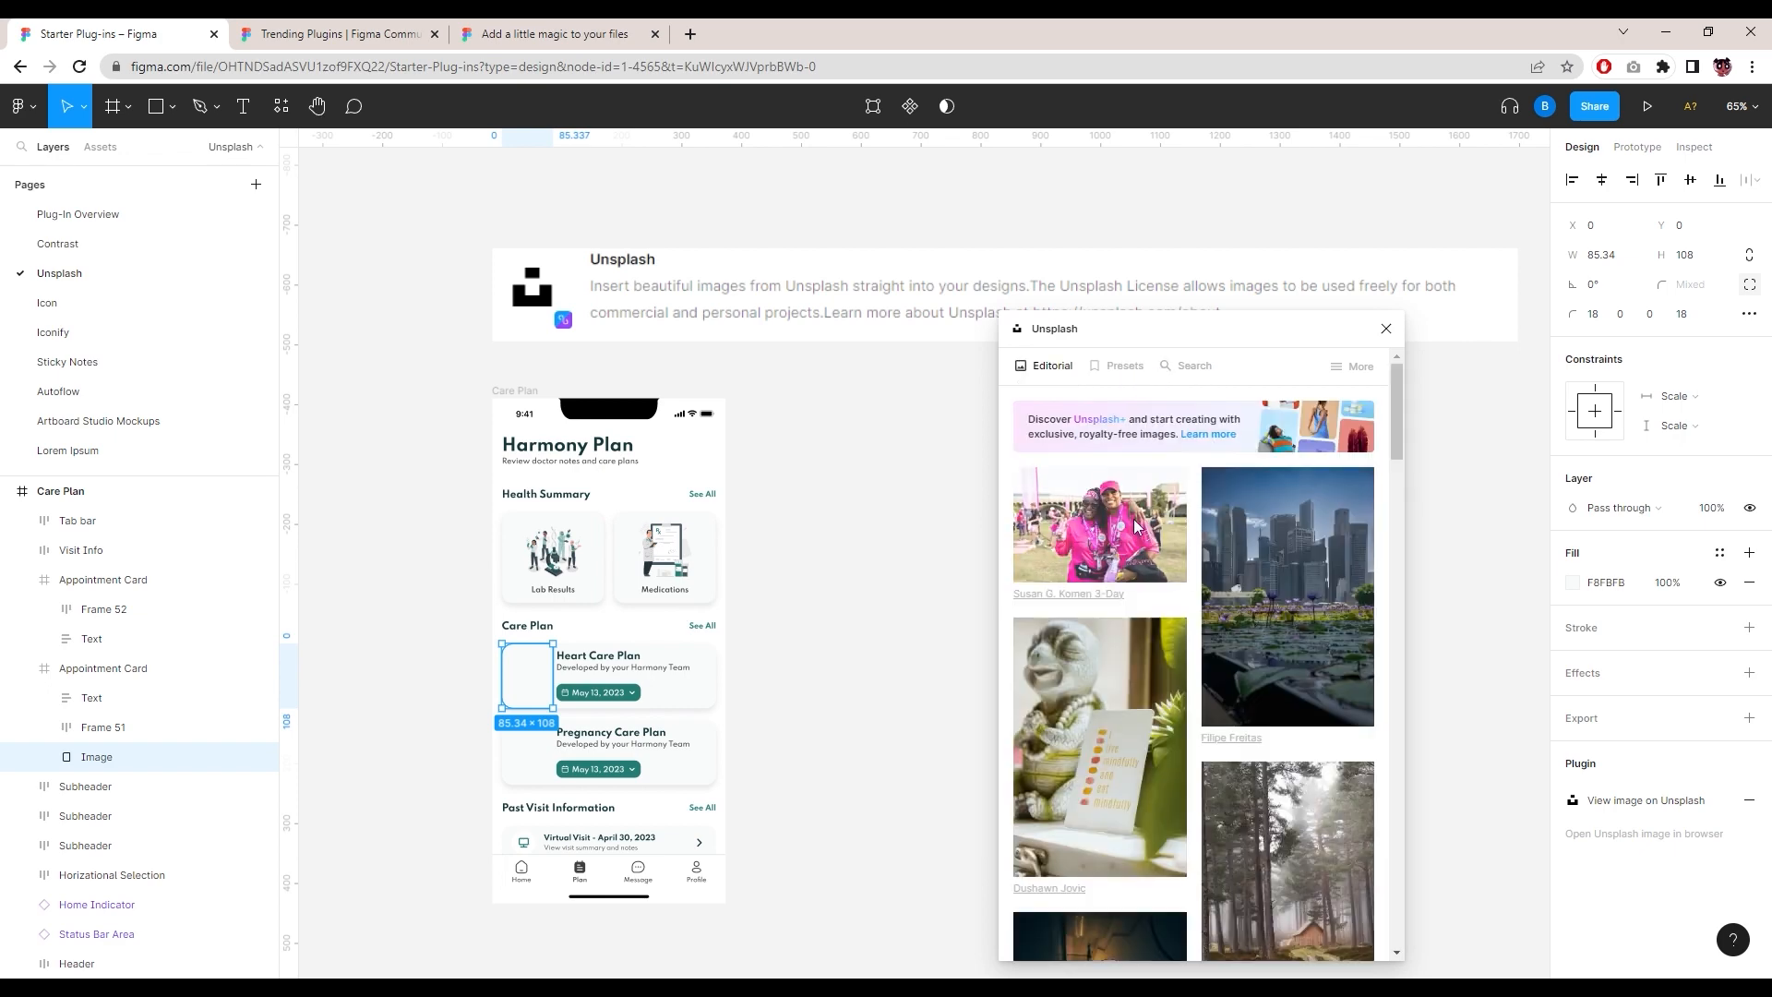
scroll(1237, 662, "down", 8)
scroll(1351, 742, "up", 7)
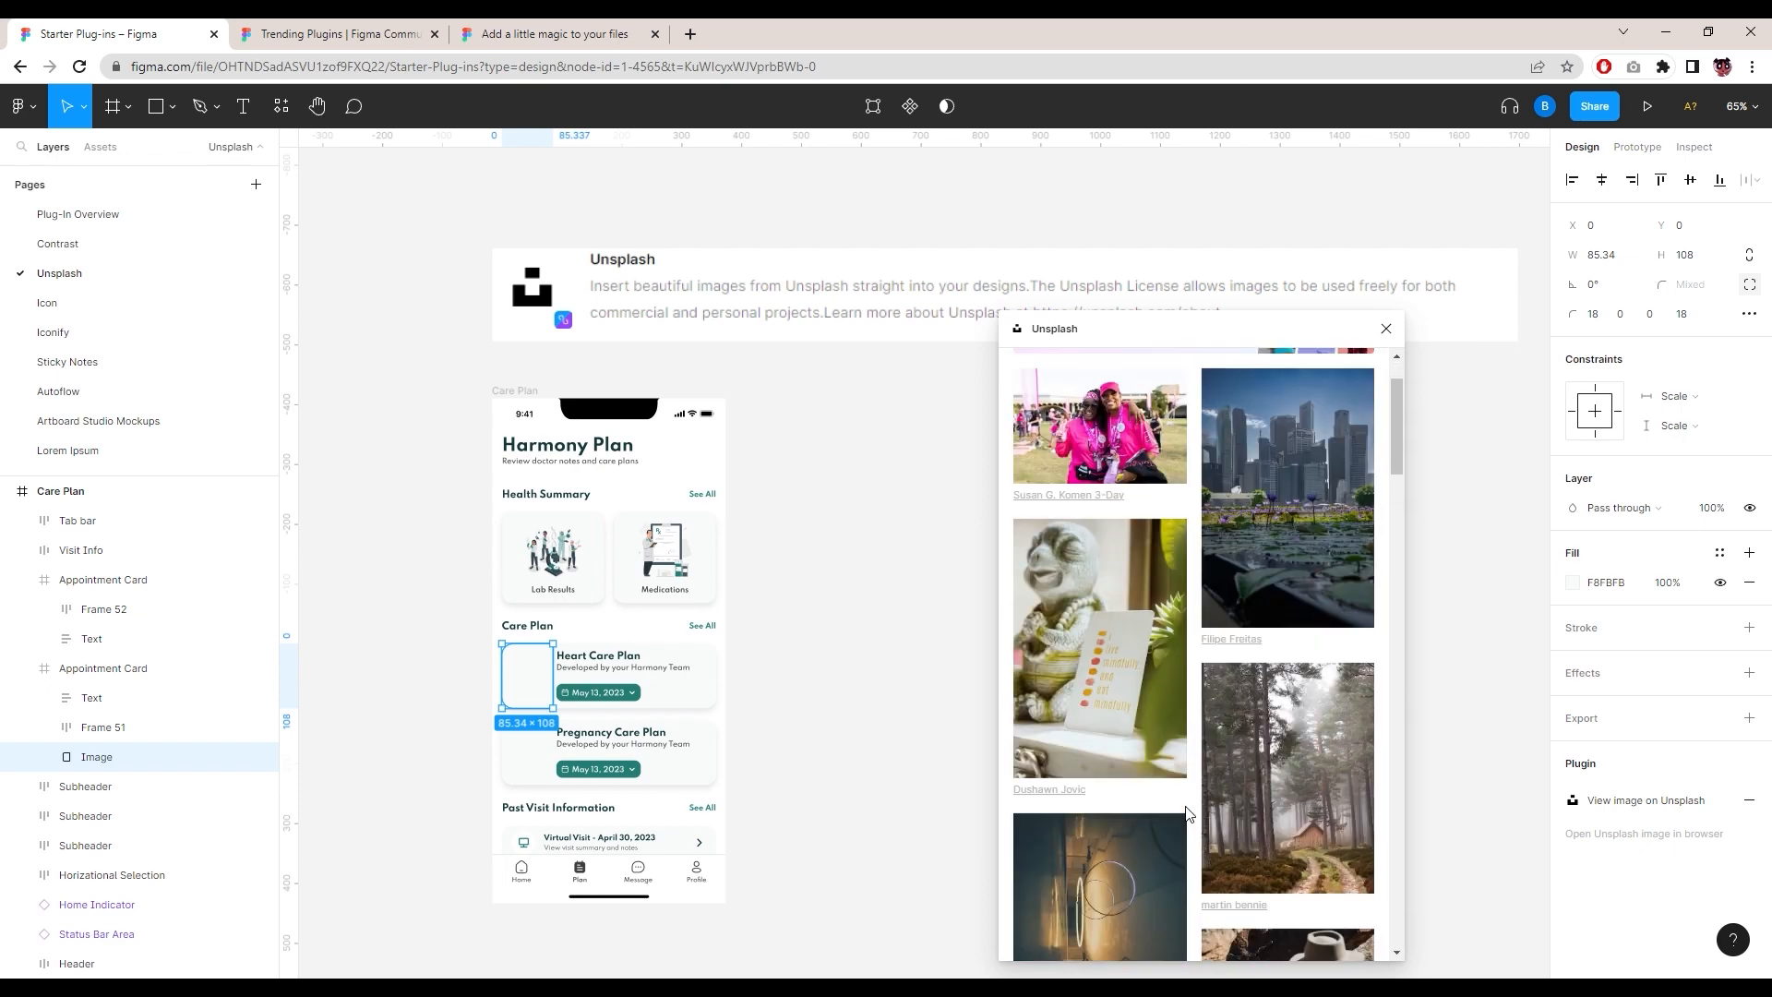
scroll(1188, 815, "up", 3)
left_click(1123, 367)
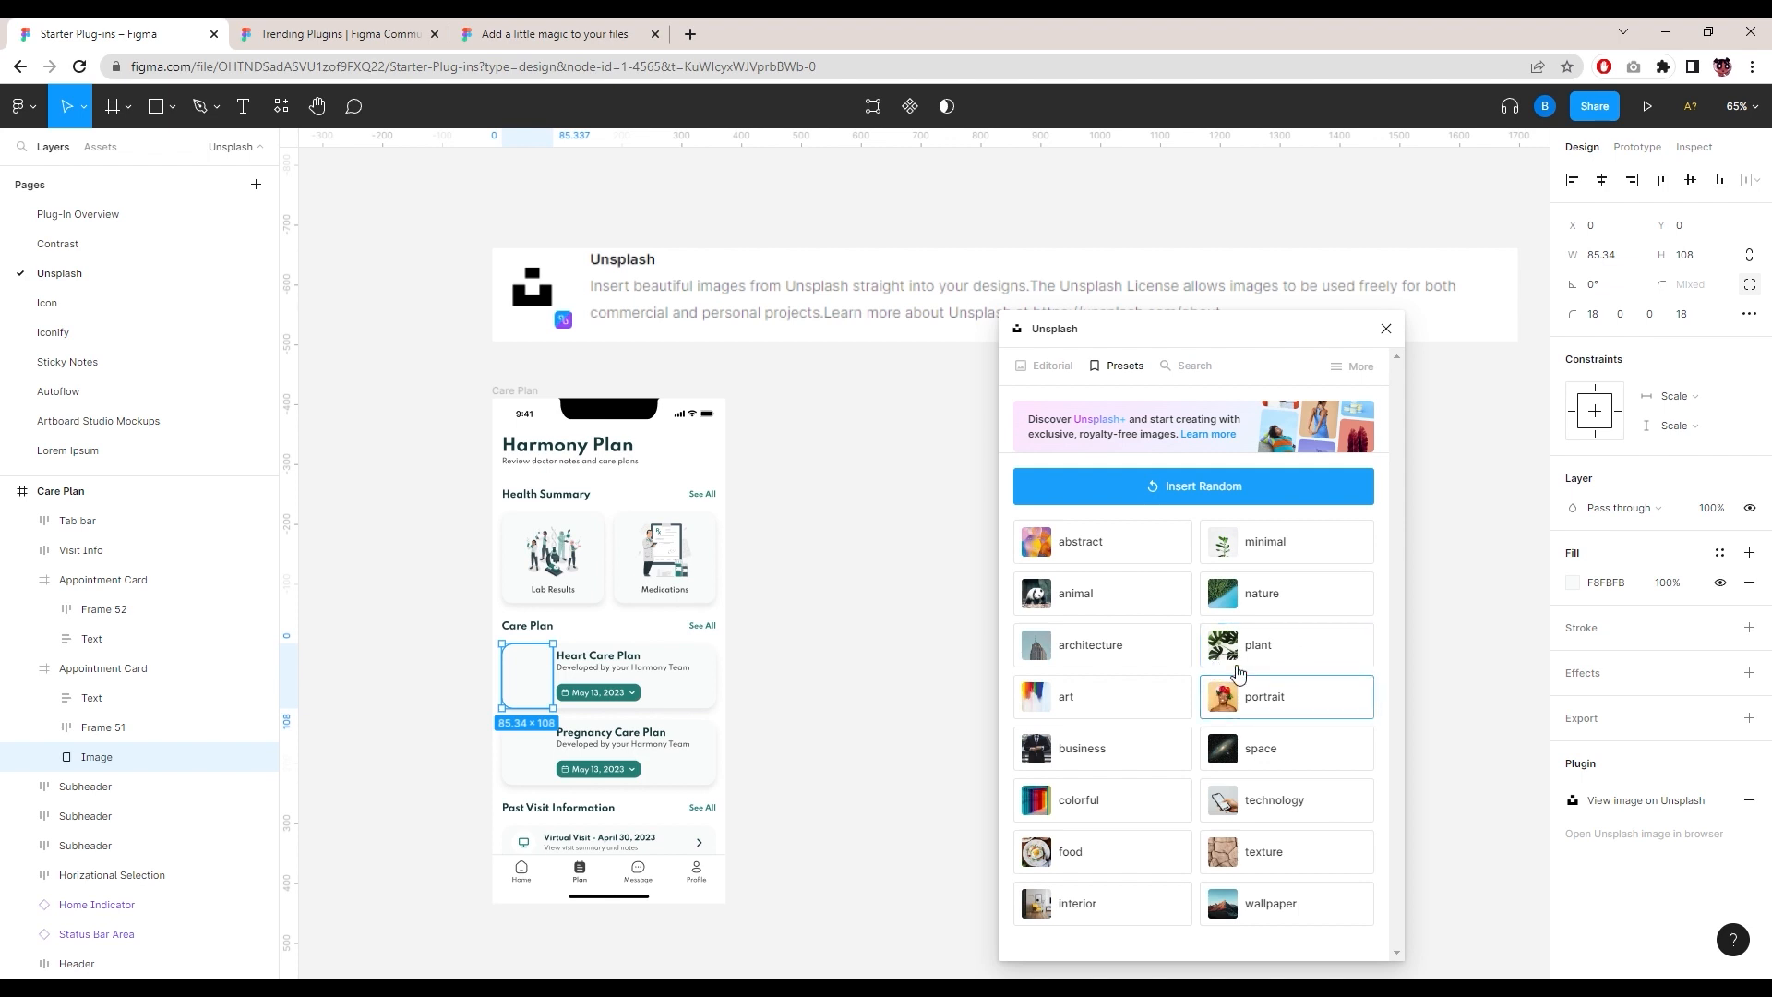
left_click(1276, 651)
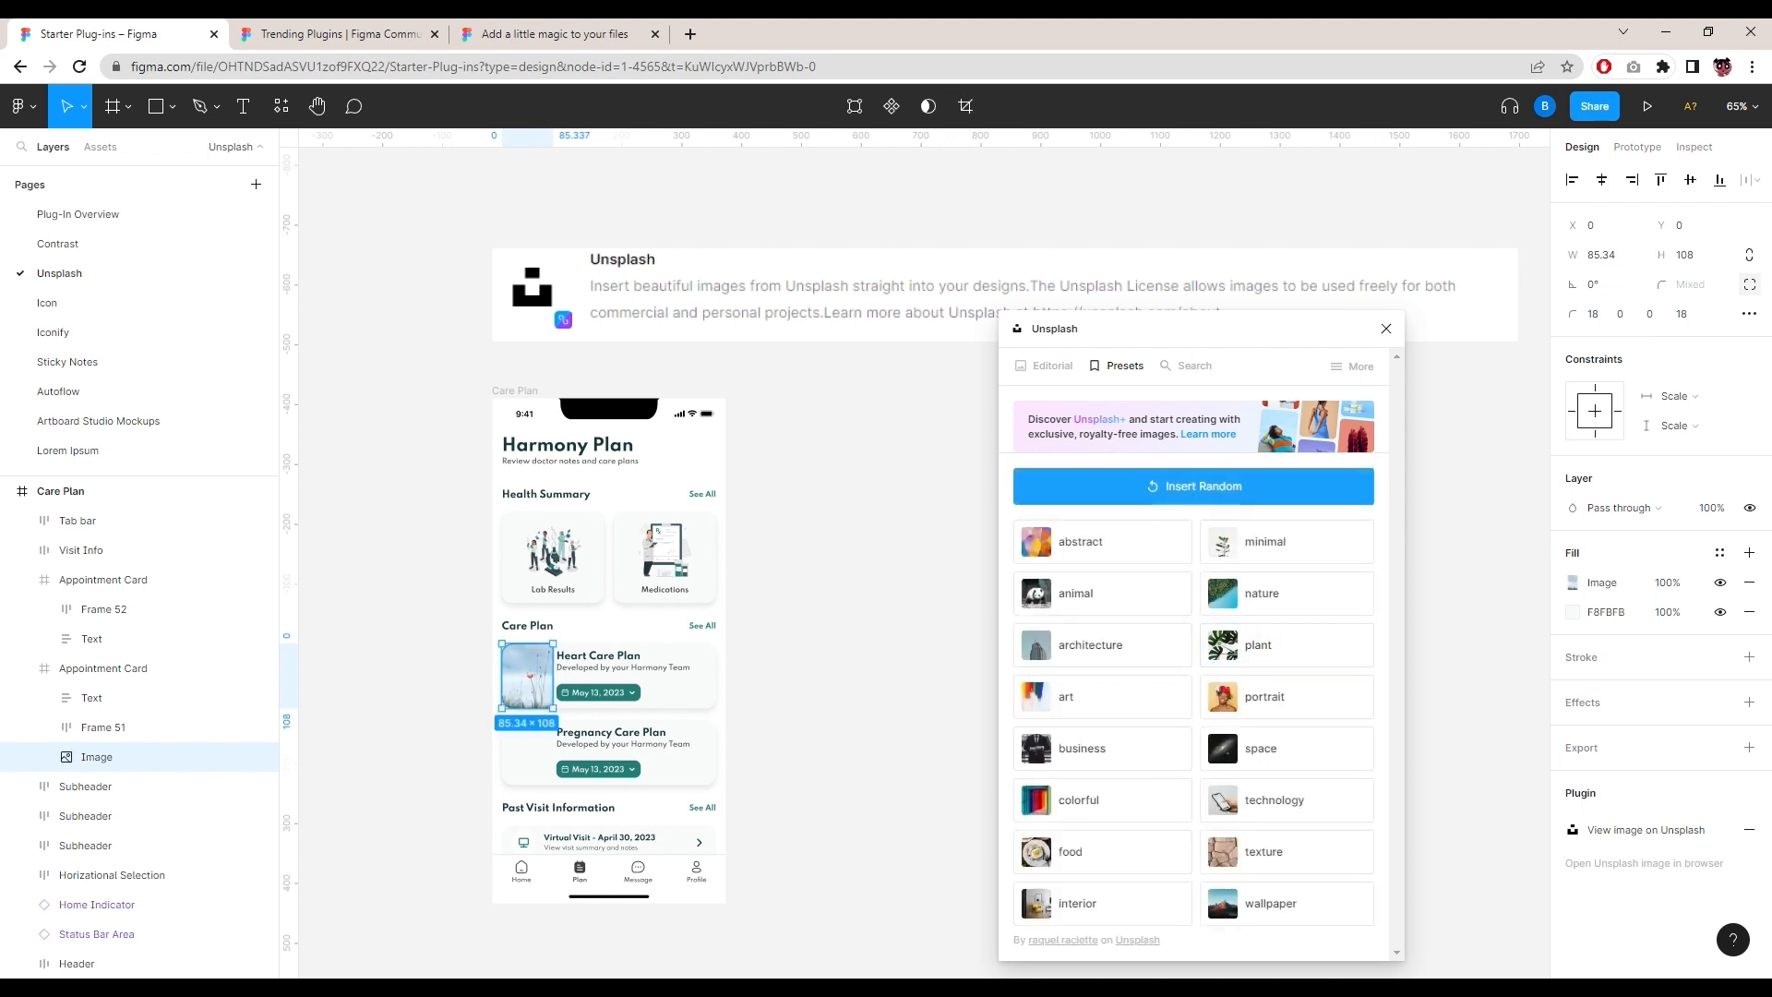
left_click(1283, 646)
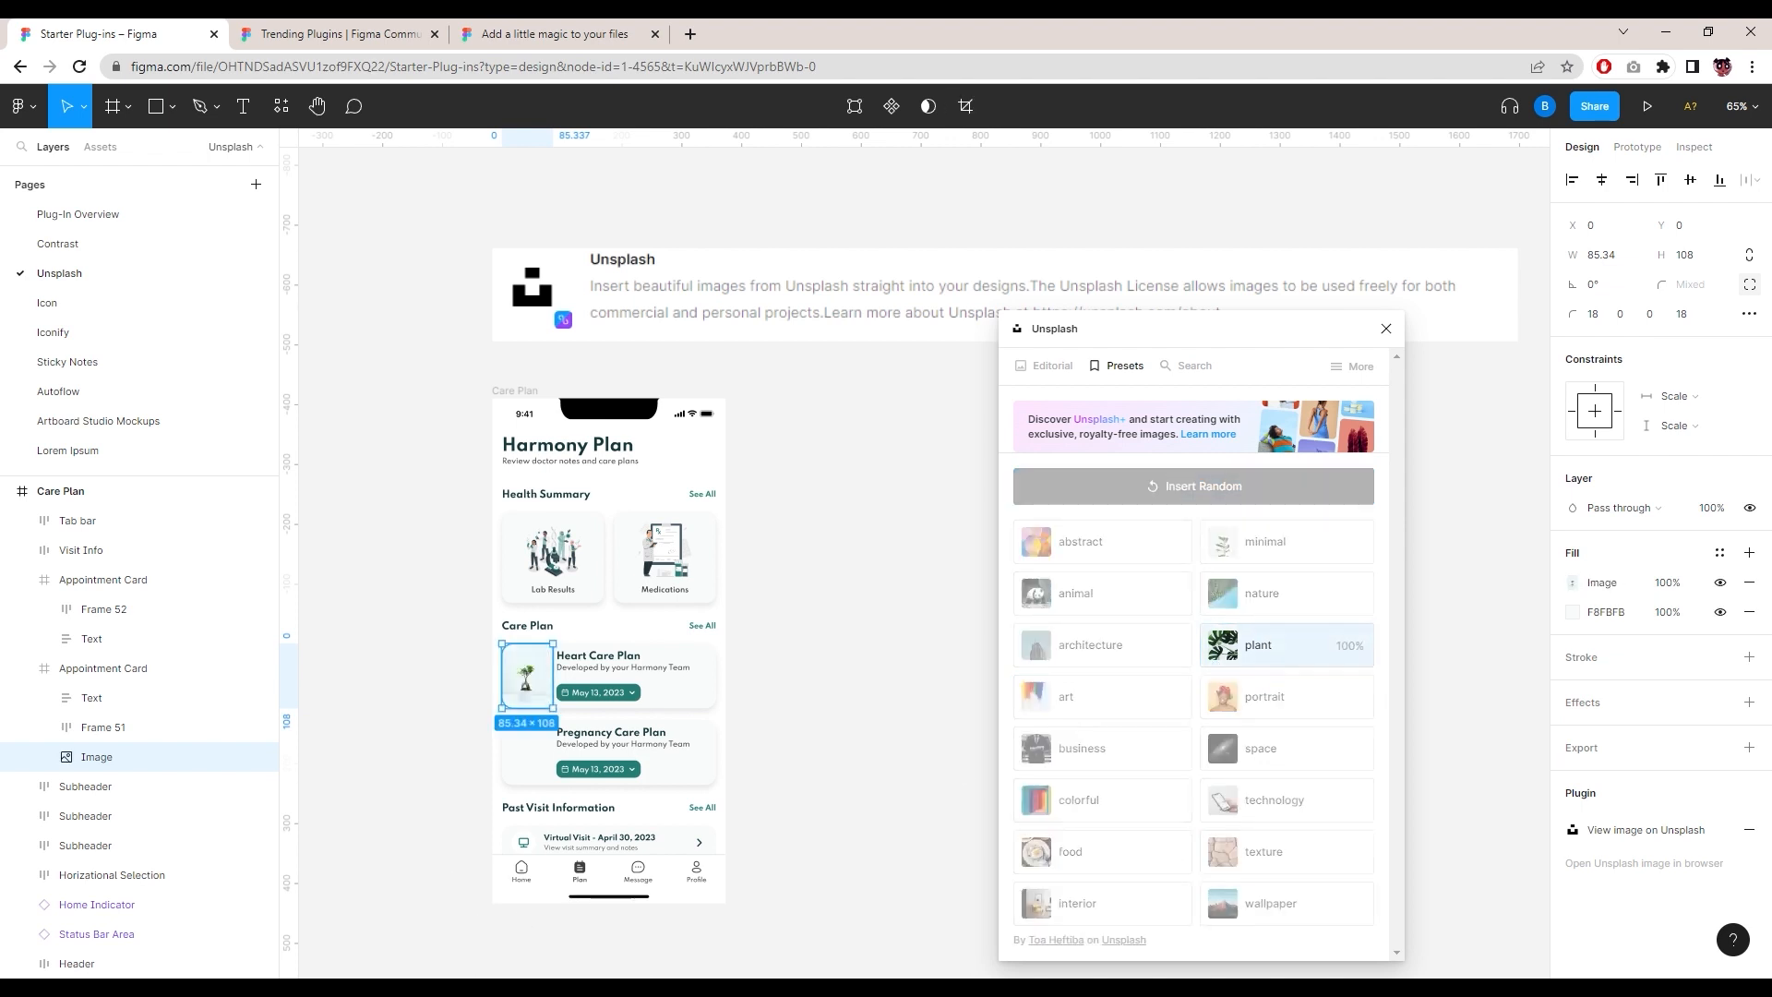
left_click(1265, 655)
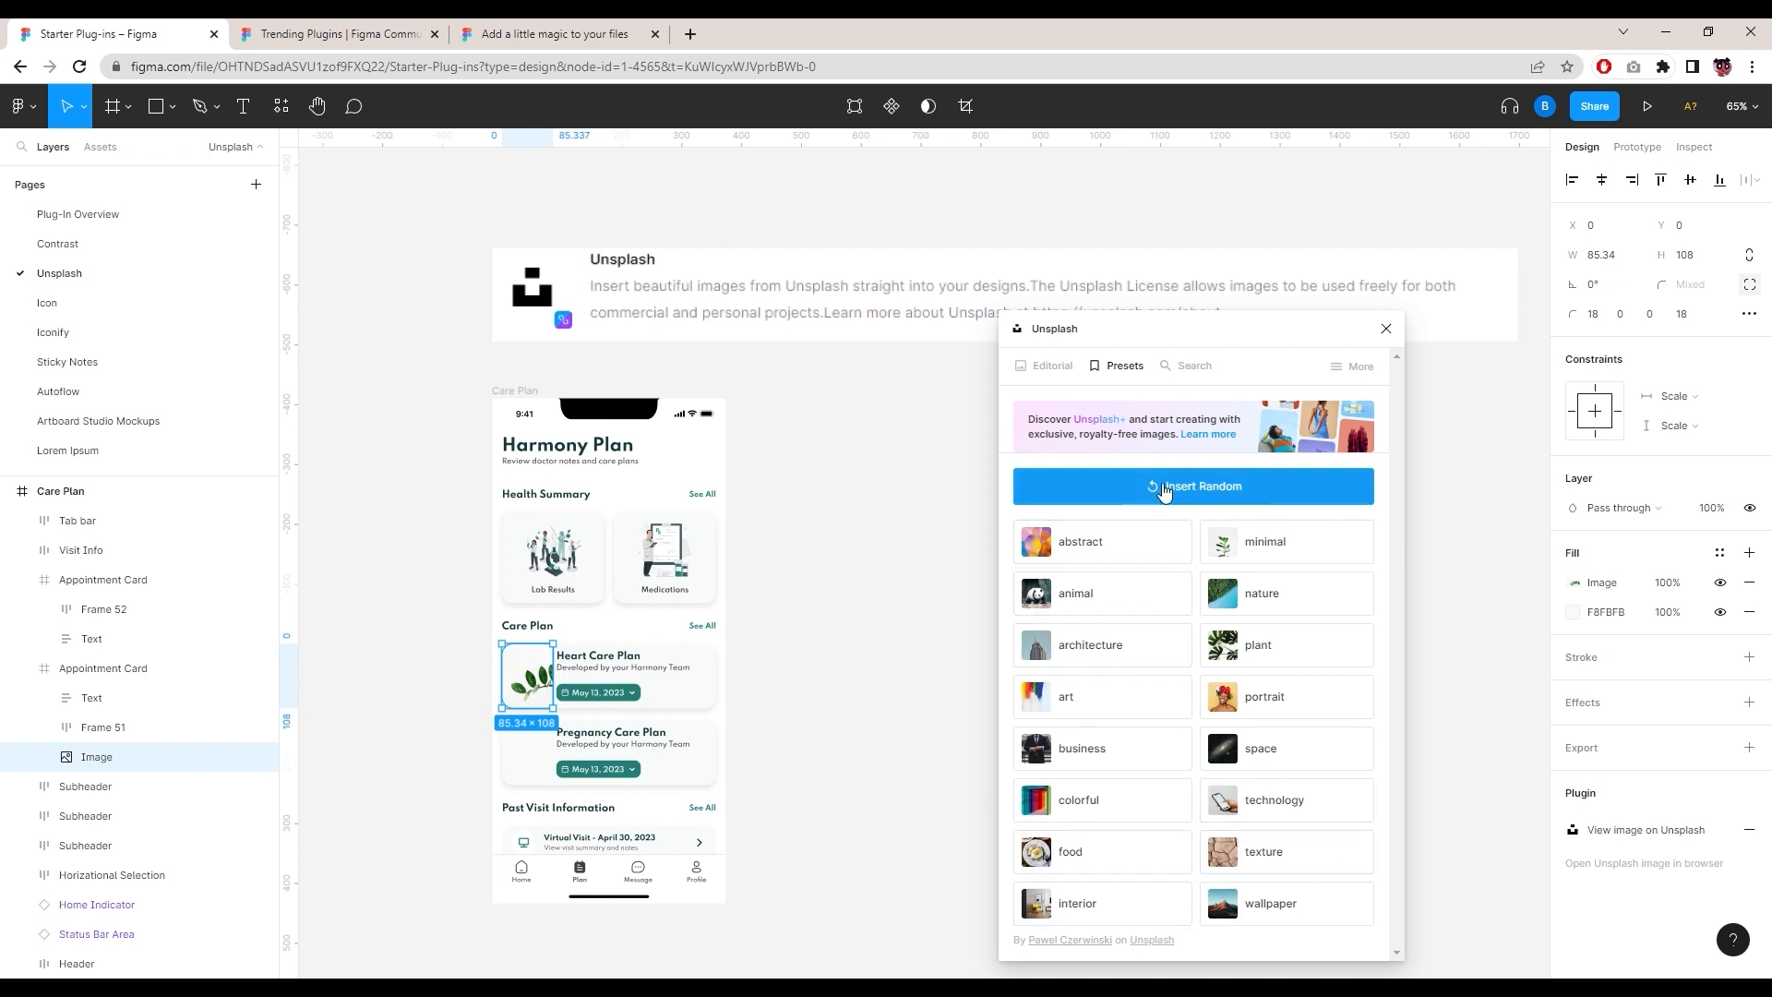
Step: Search Unsplash for "heart" and fill the Heart Care Plan image with the photo of two hands holding a small black heart
left_click(1193, 366)
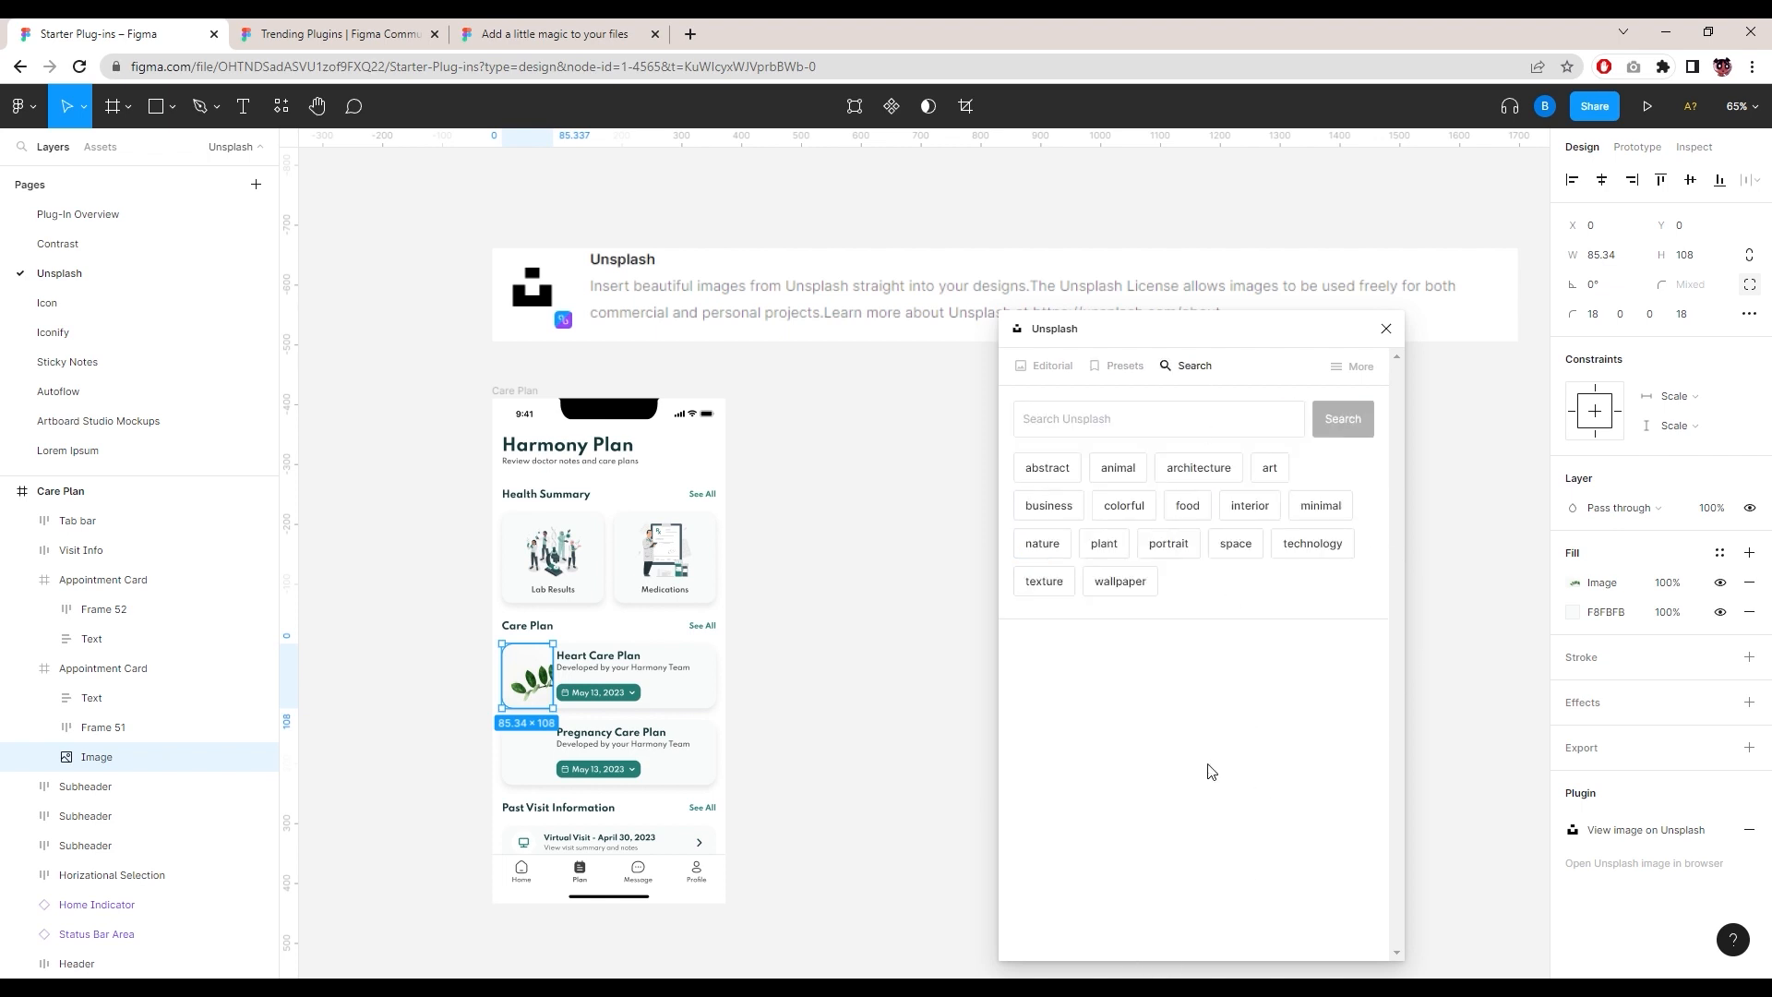
left_click(1159, 434)
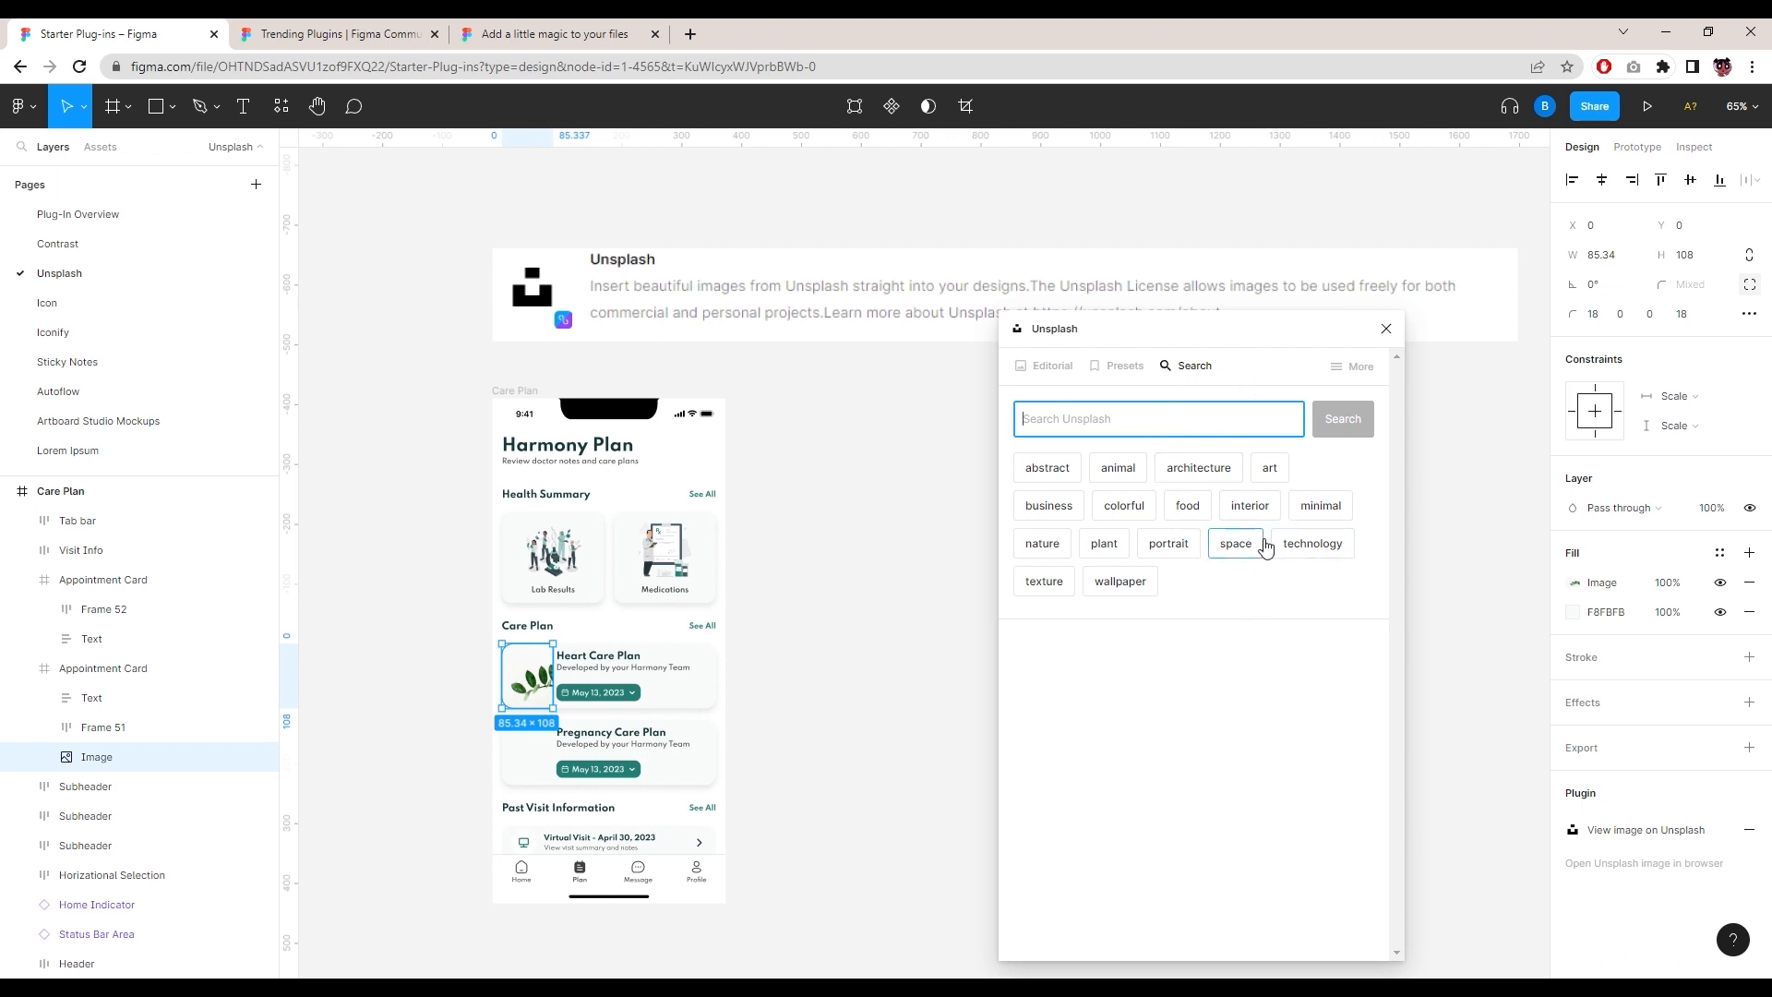
type("heart")
key("Return")
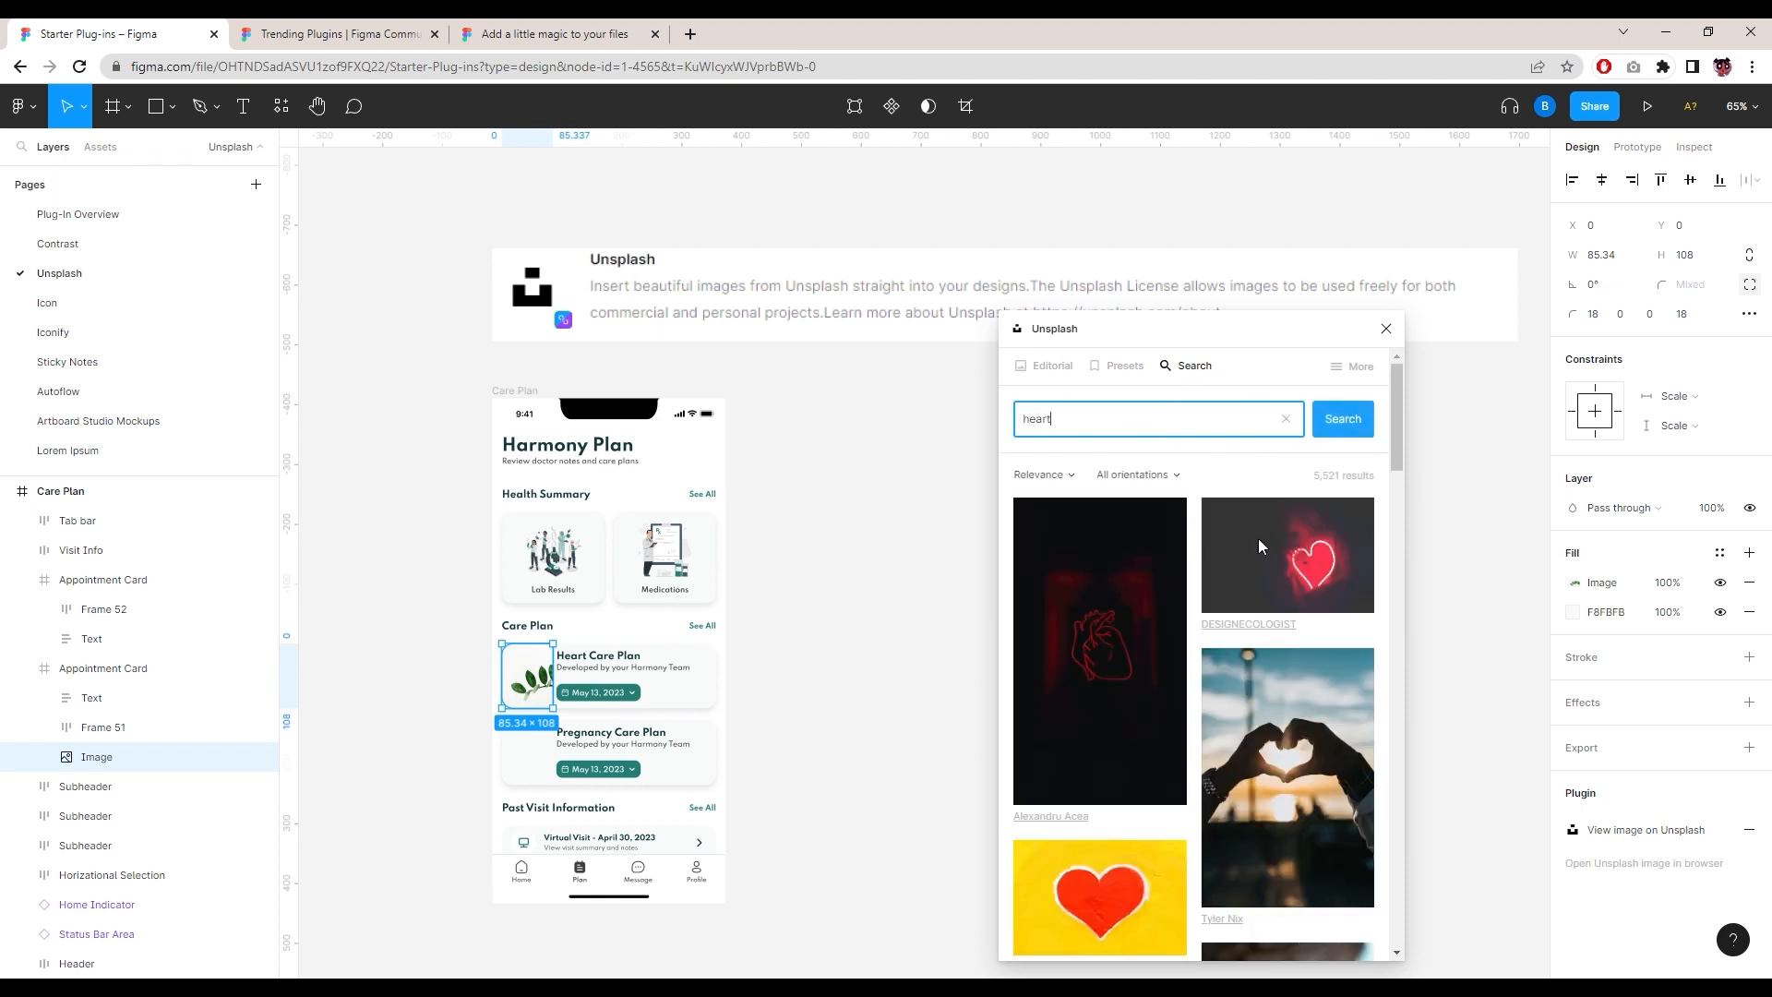
scroll(1294, 693, "down", 5)
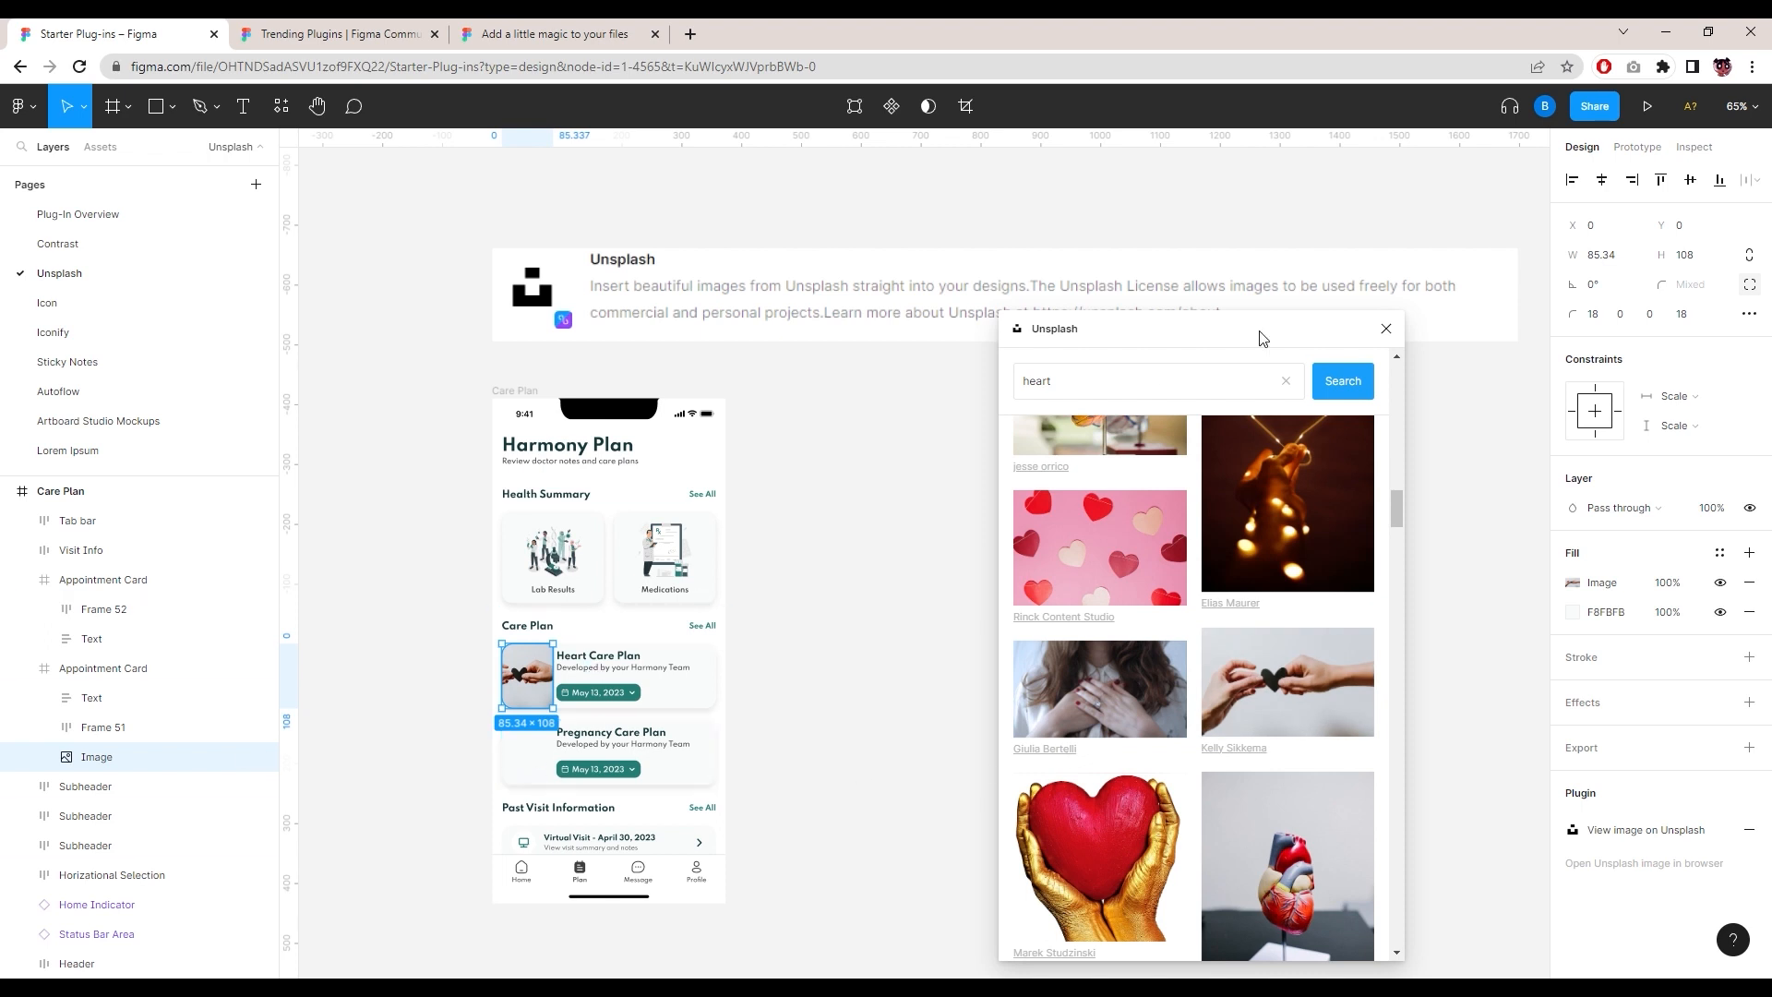
Step: Crop the Pregnancy Care Plan image by shifting the photo right within its frame so the belly is fully shown
left_click(524, 757)
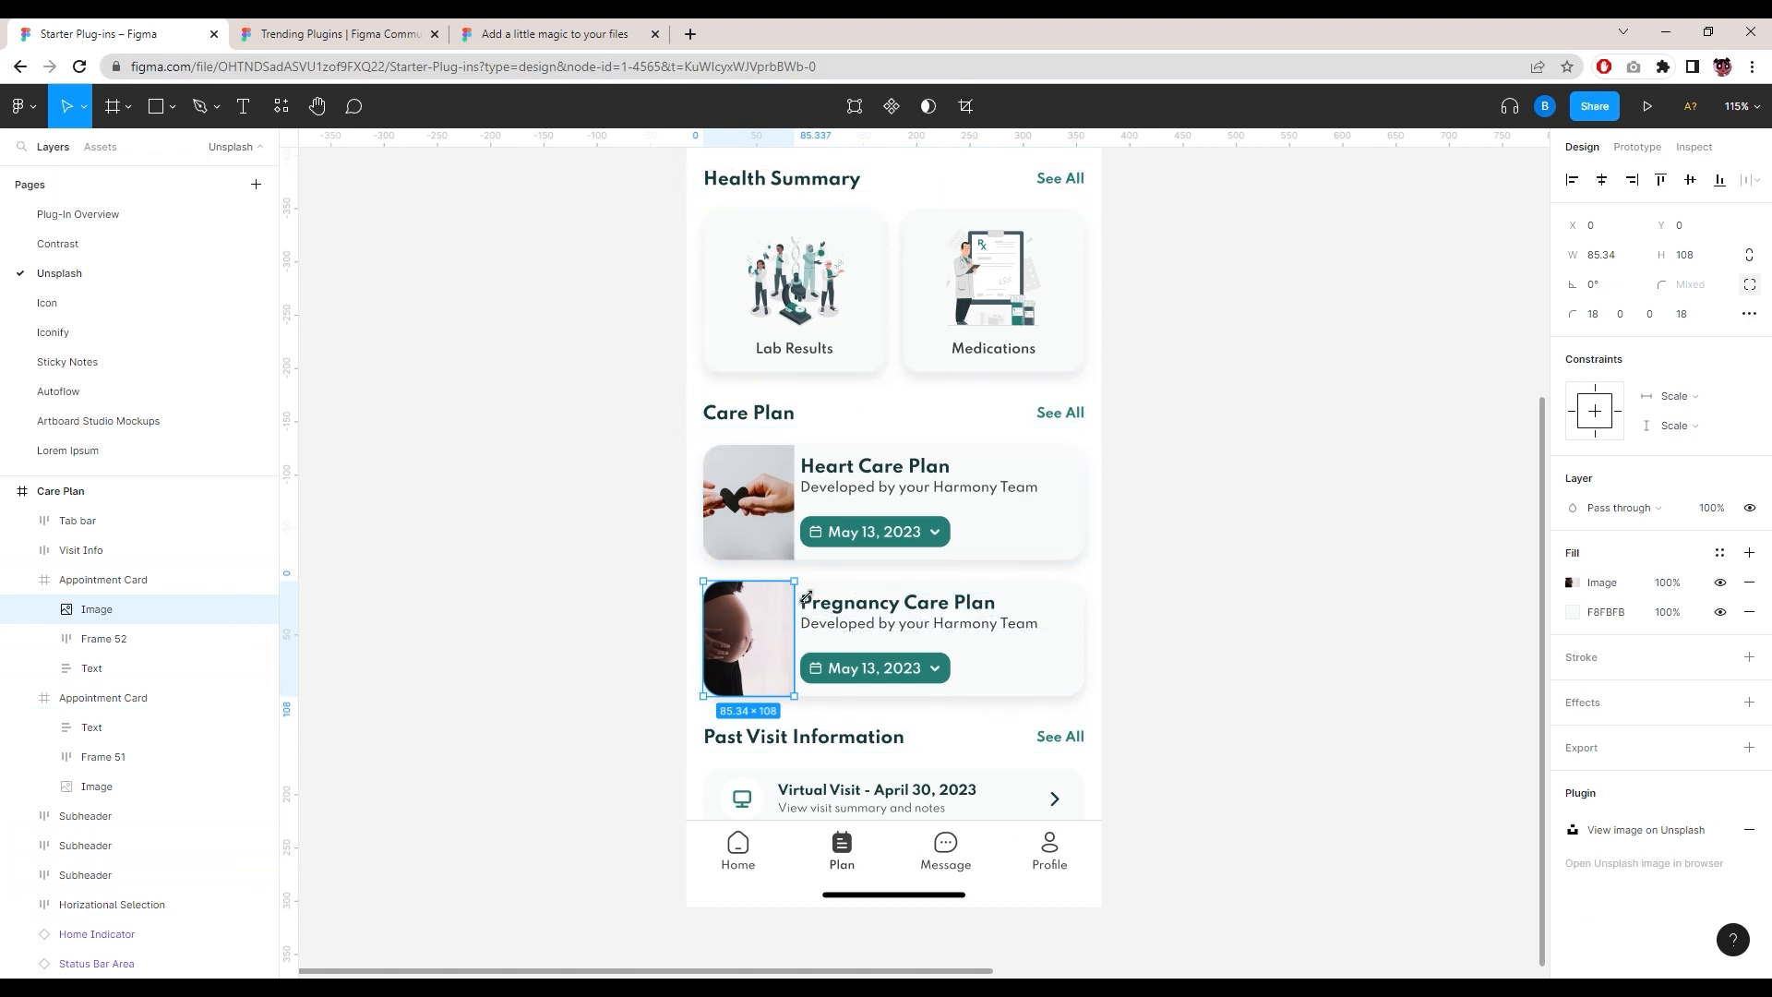
left_click(967, 106)
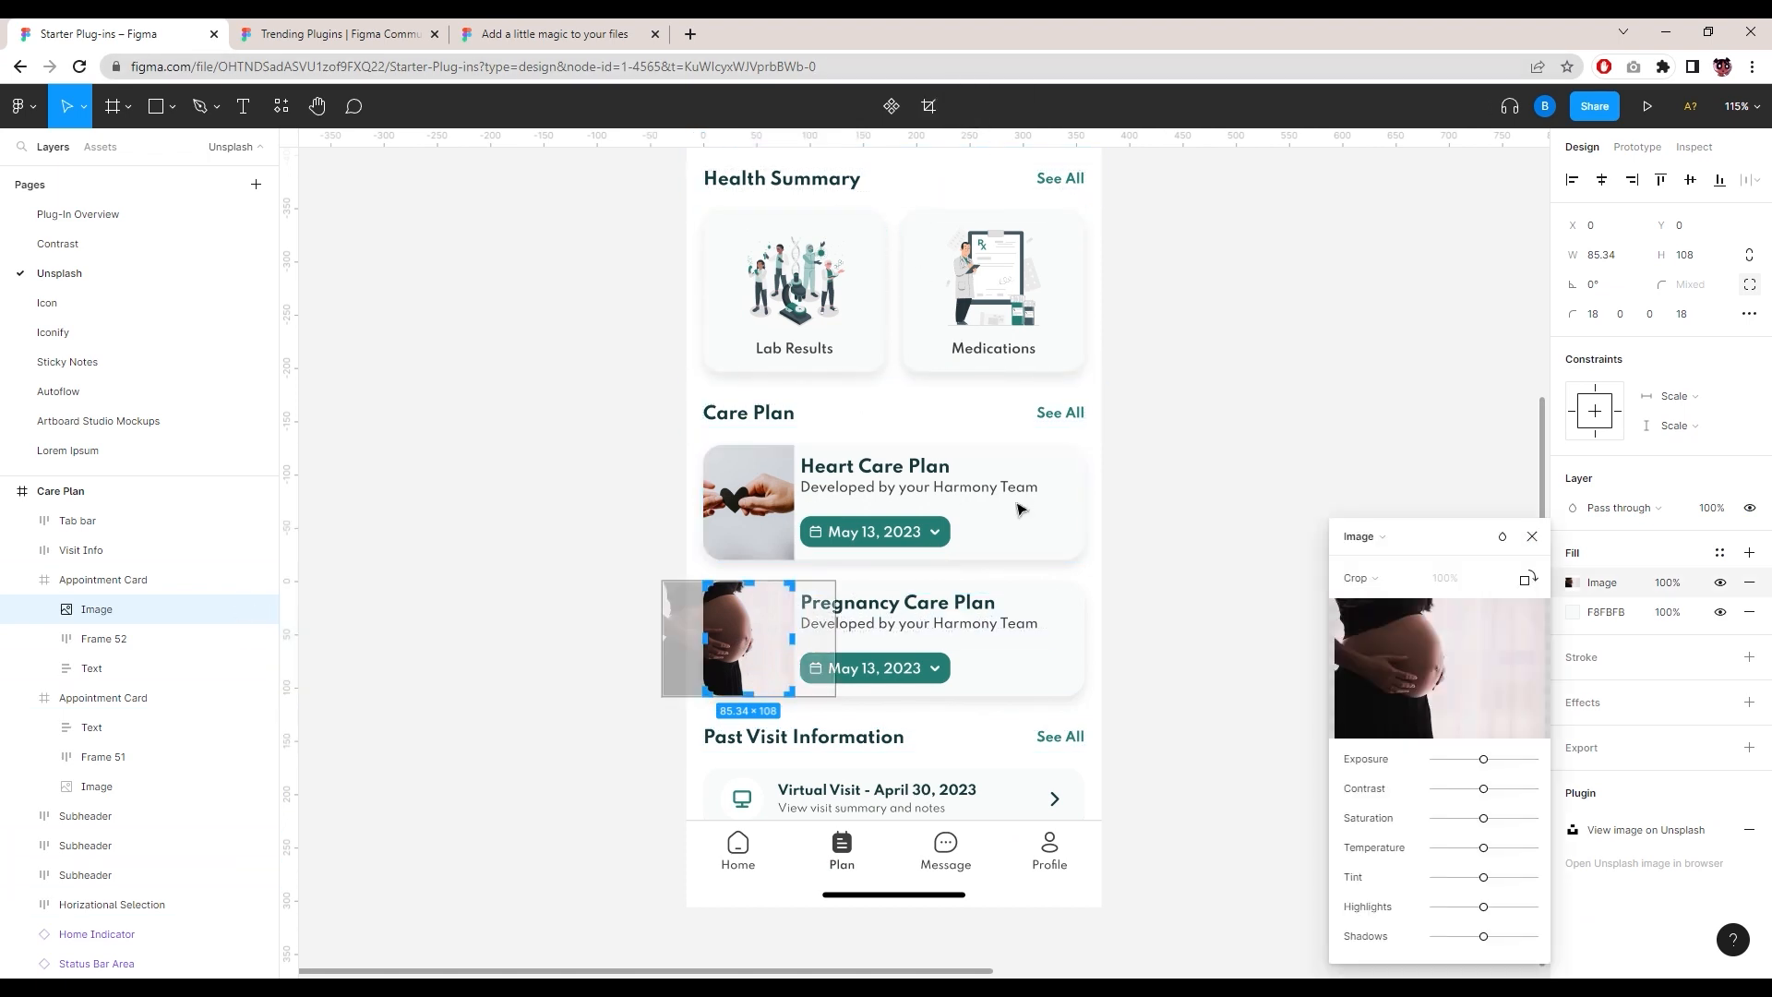
scroll(699, 668, "up", 5)
left_click(929, 107)
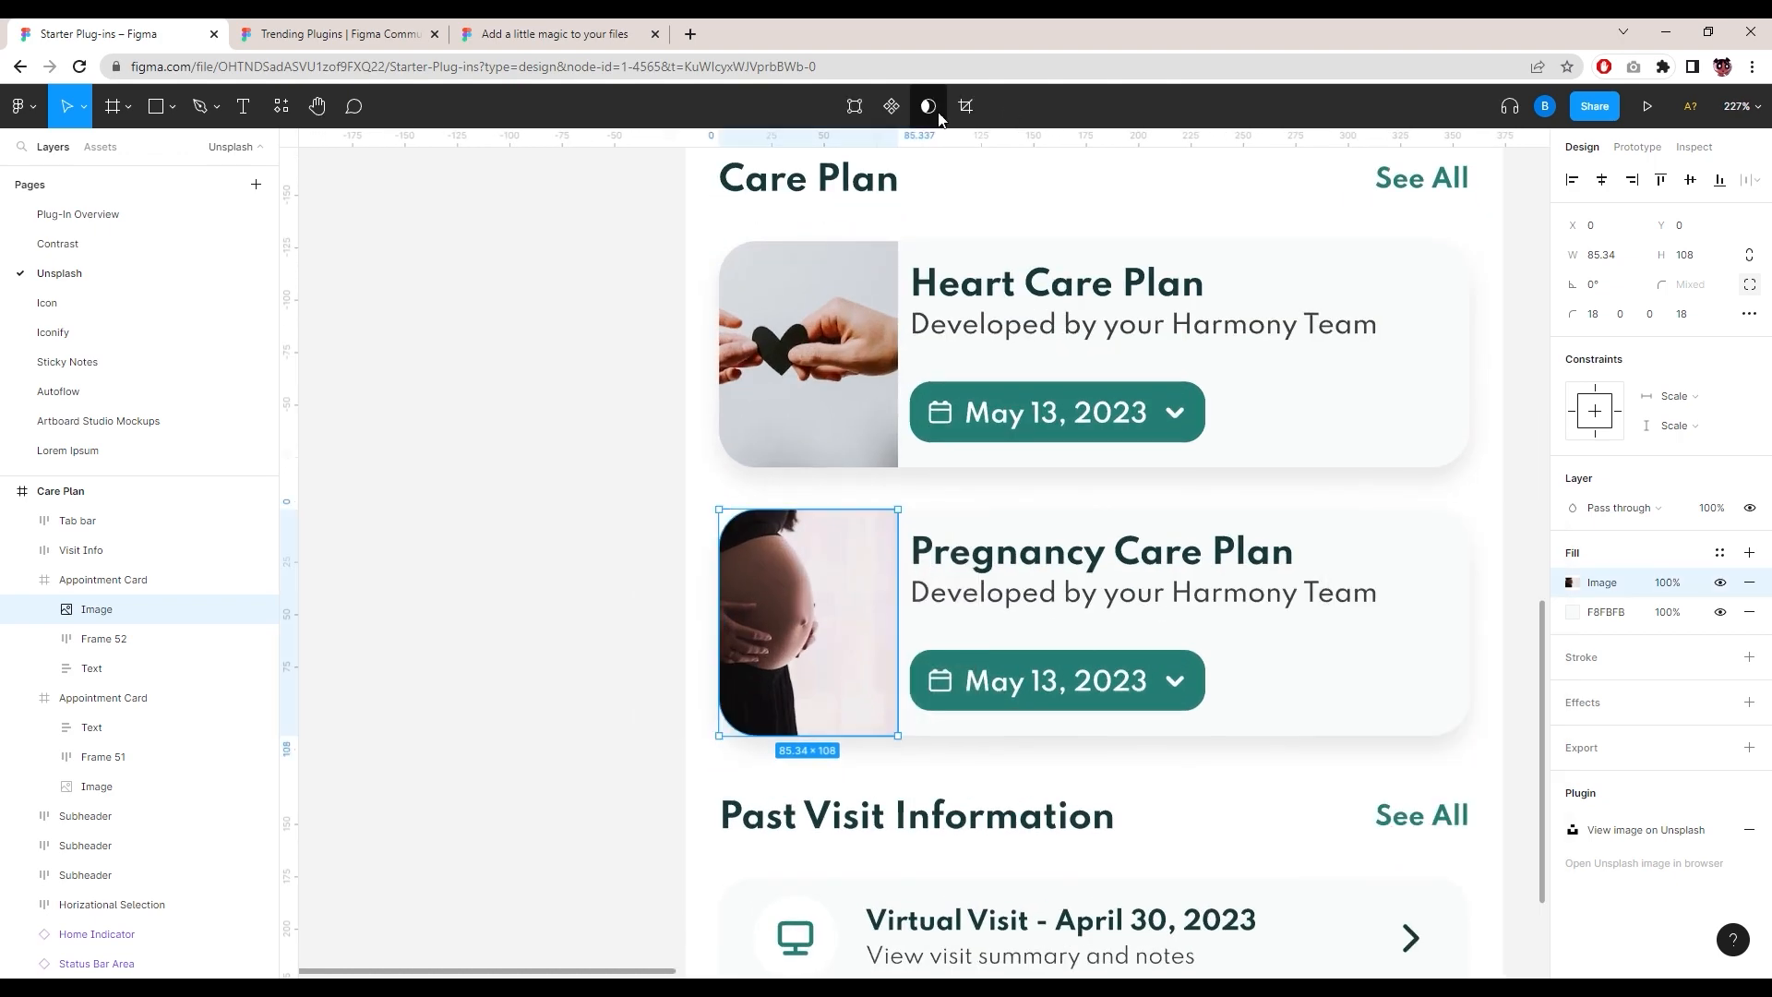
scroll(969, 245, "down", 4)
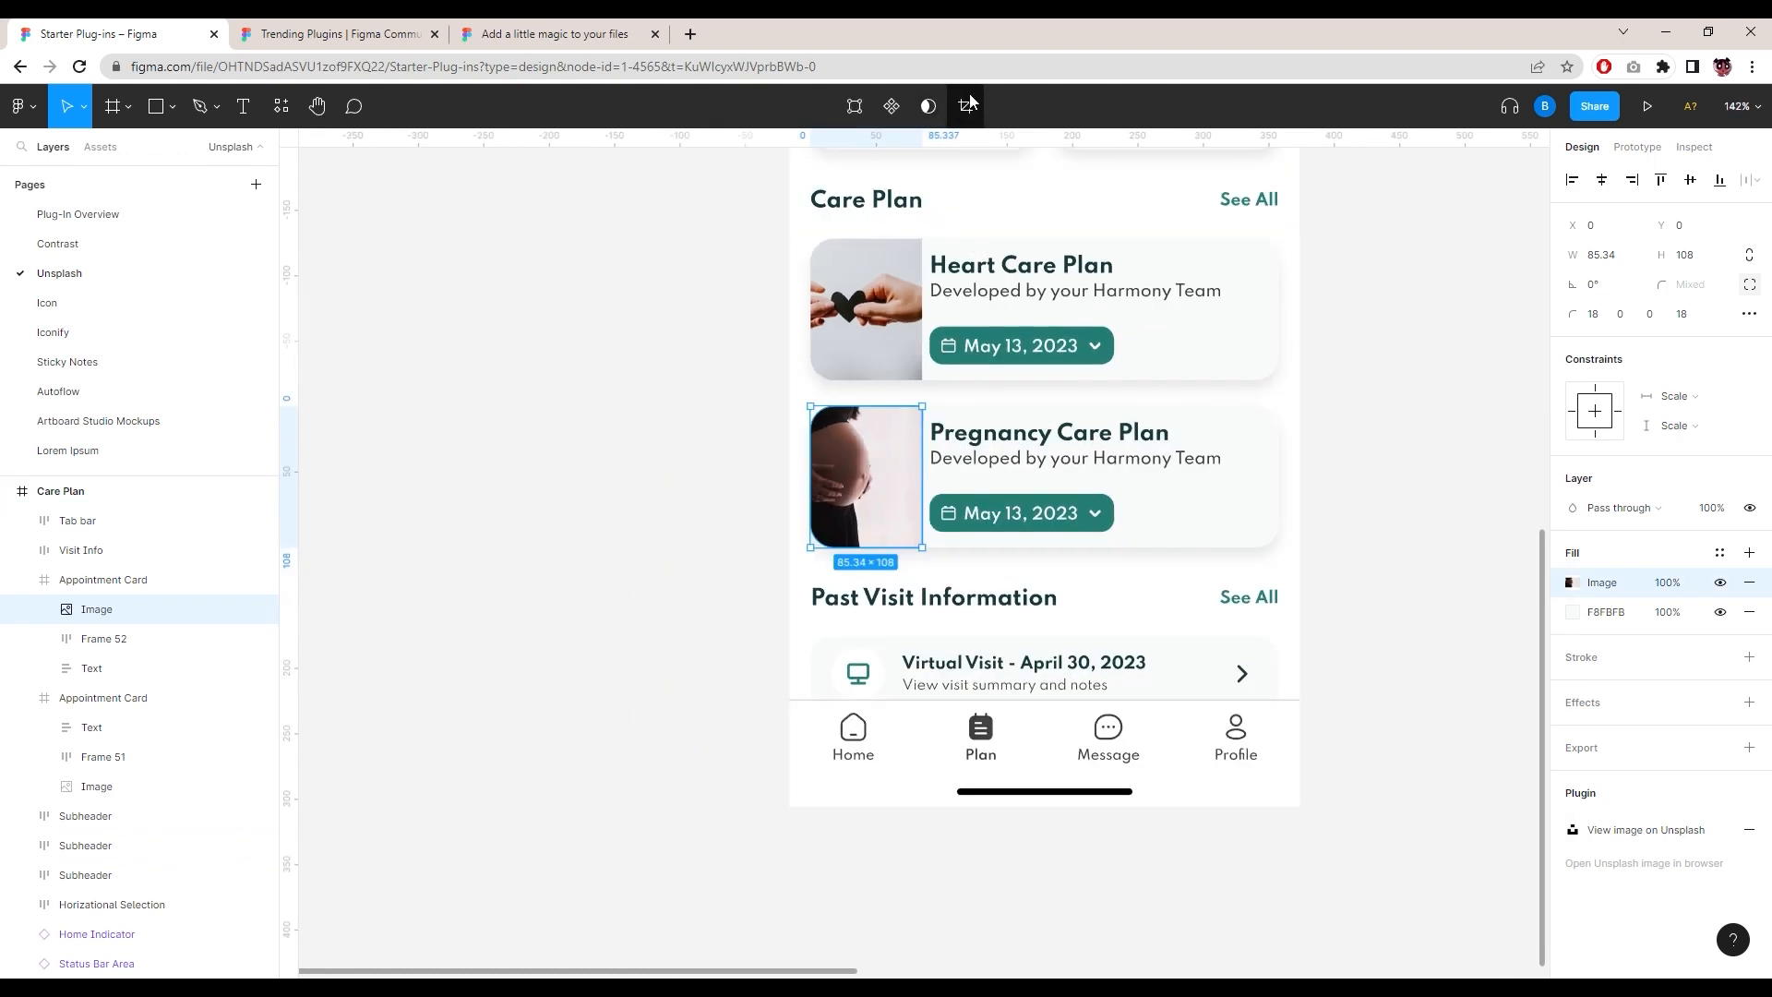
left_click(967, 106)
scroll(860, 491, "up", 3)
left_click_drag(872, 504, 930, 503)
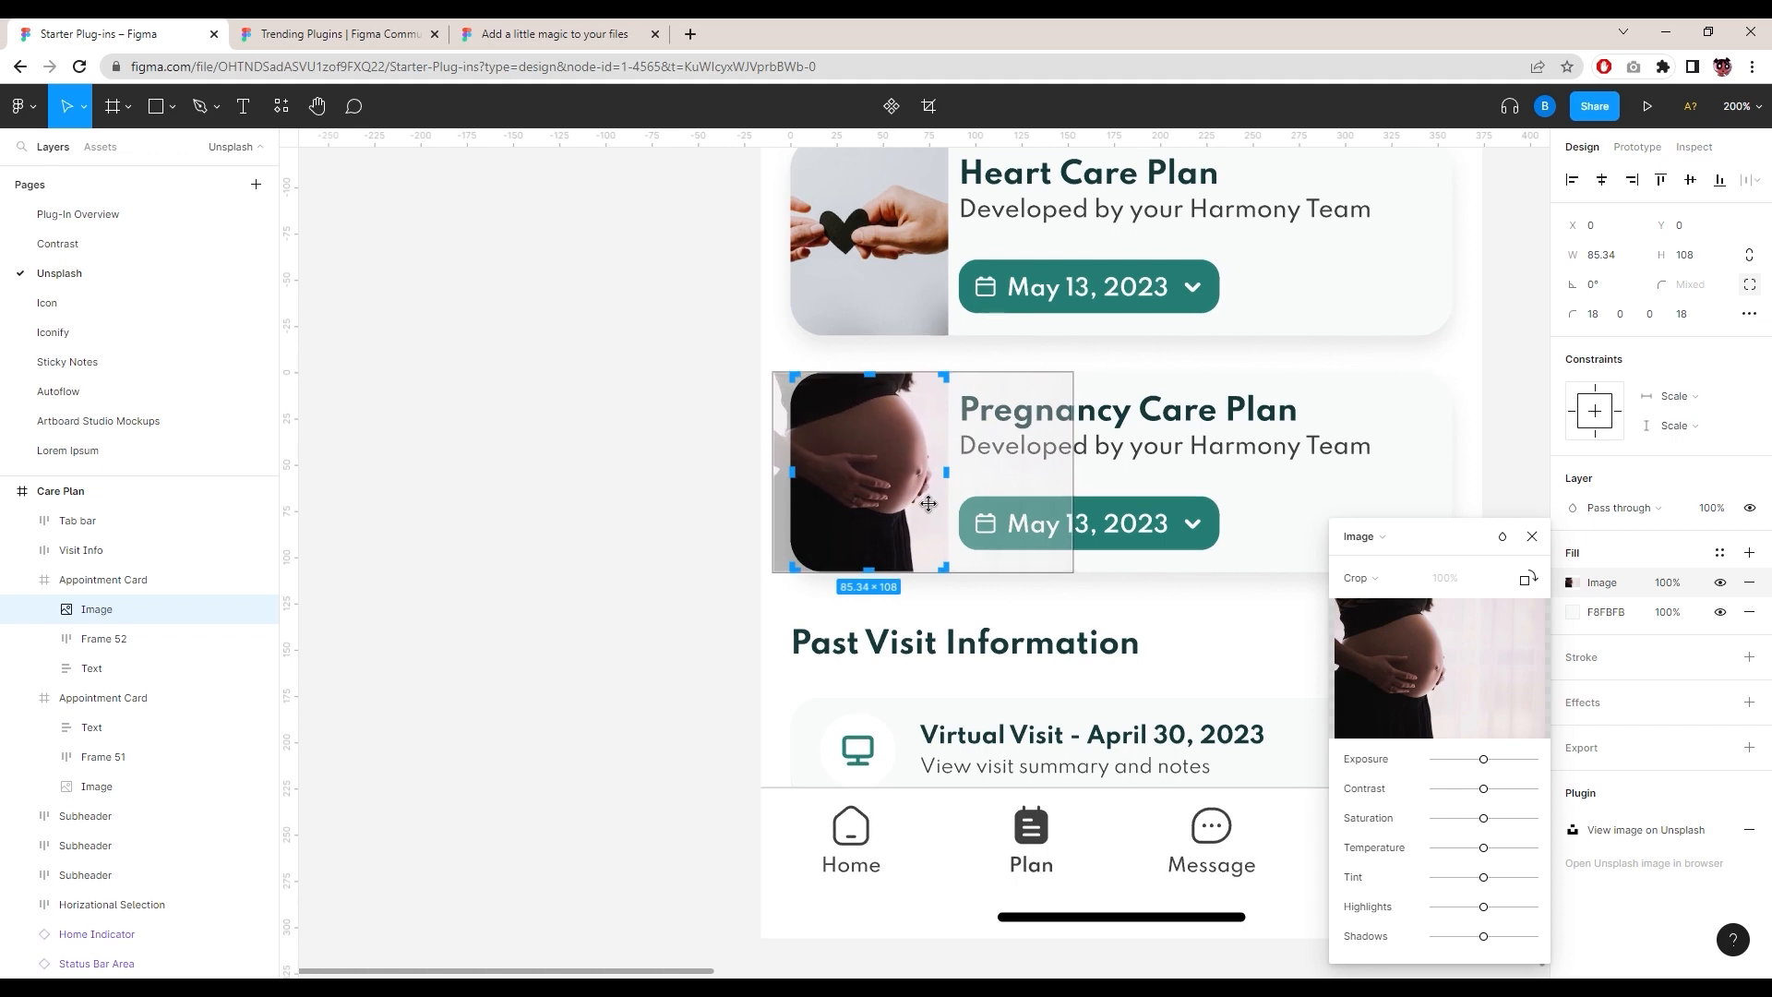
key("Escape")
left_click(700, 531)
Step: Crop the Heart Care Plan image by shifting the photo slightly right so the black heart sits centred in the frame
scroll(860, 432, "up", 2)
double_click(863, 433)
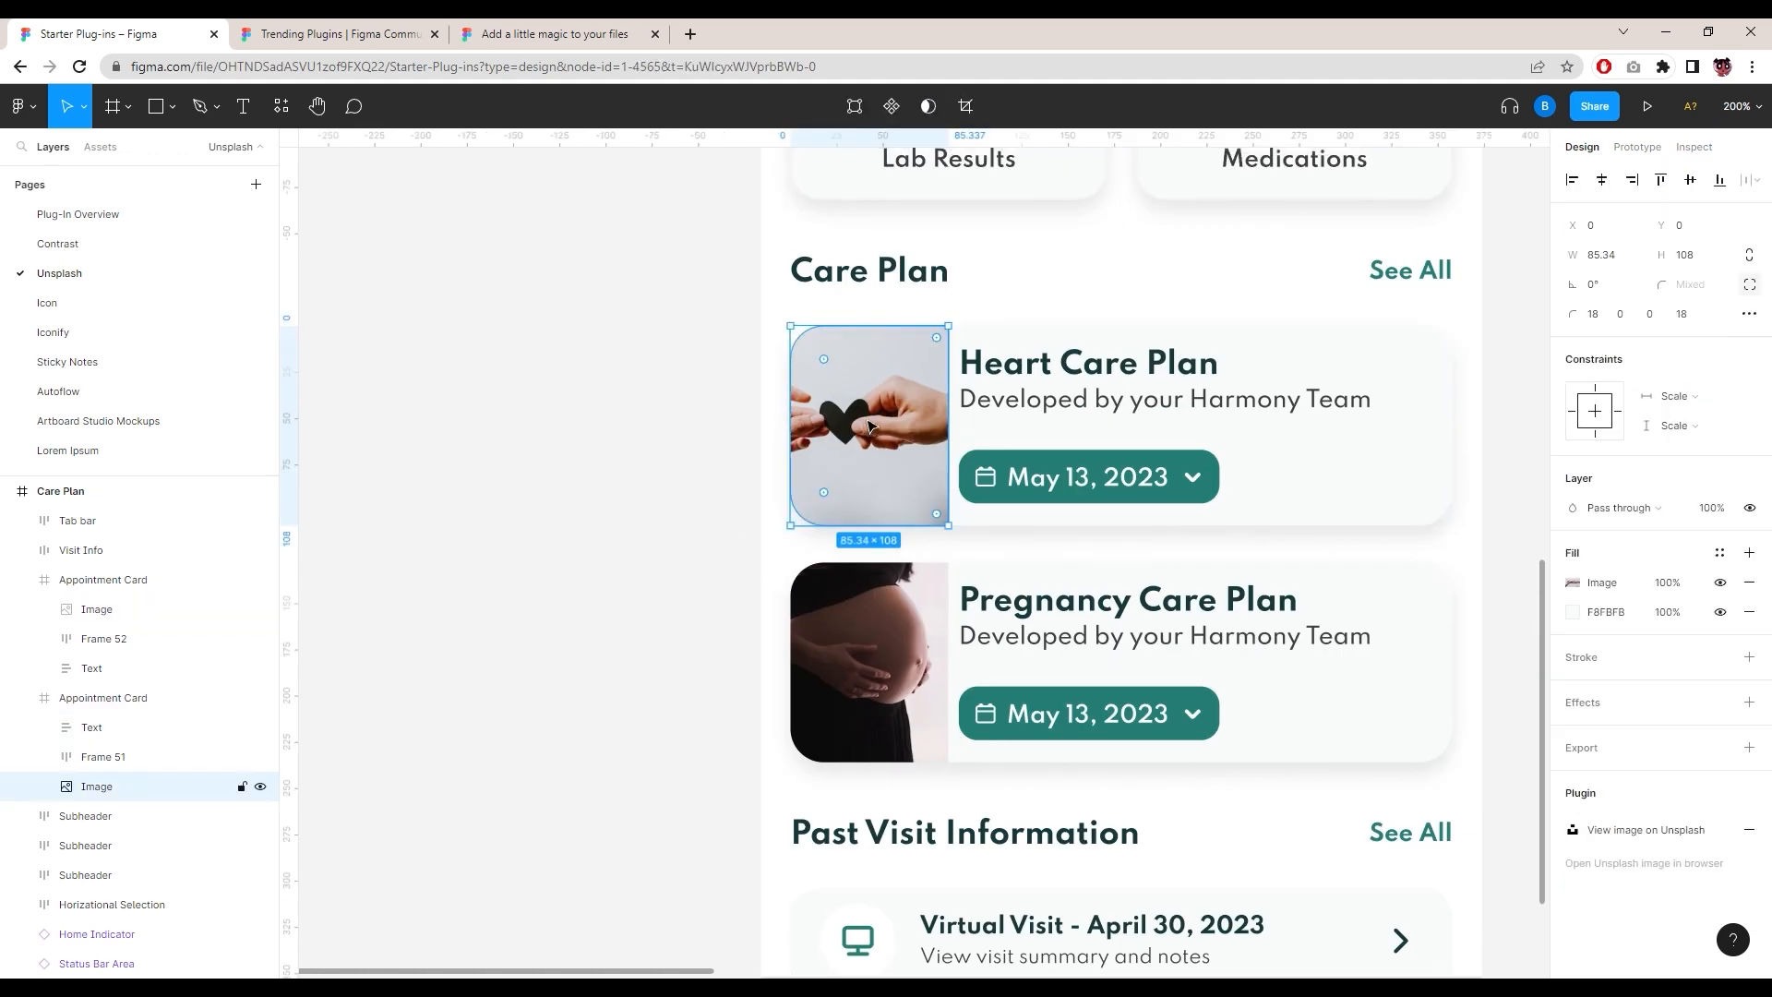
left_click(966, 106)
left_click_drag(870, 458, 888, 459)
key("Escape")
left_click(591, 514)
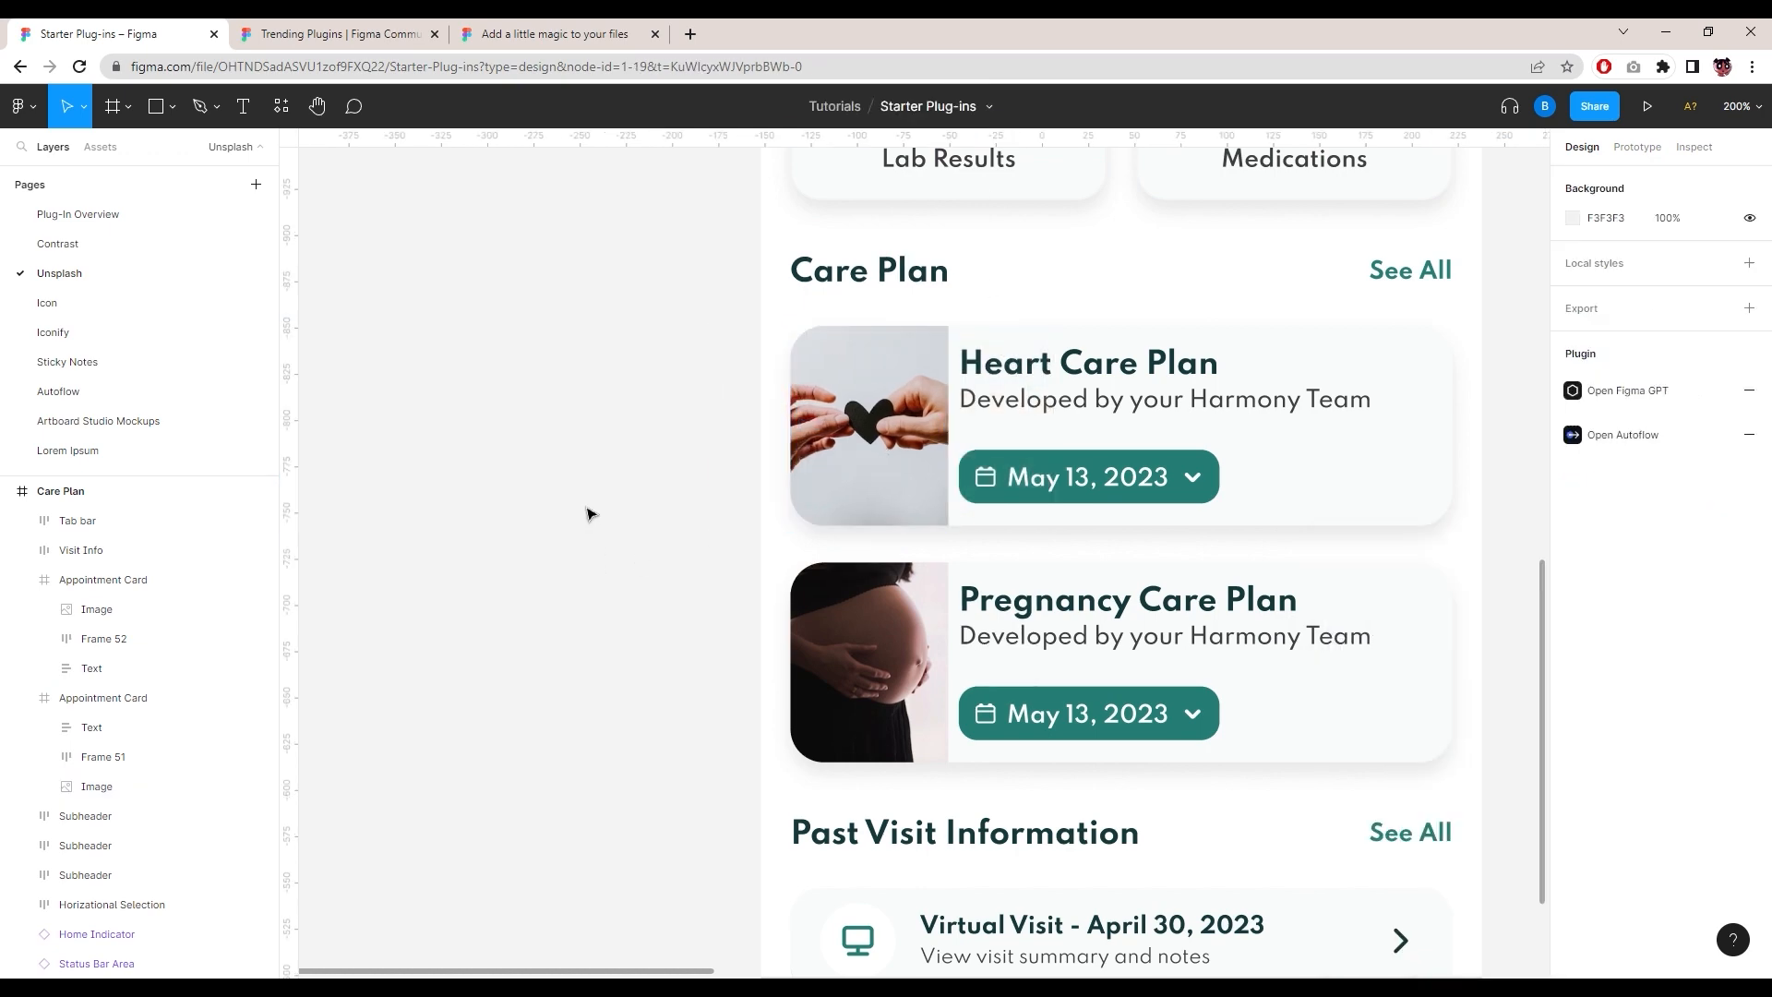
Step: Open the Icons8 Background page and bring its Background Remover banner and Care Plan frame into view
scroll(587, 512, "down", 5)
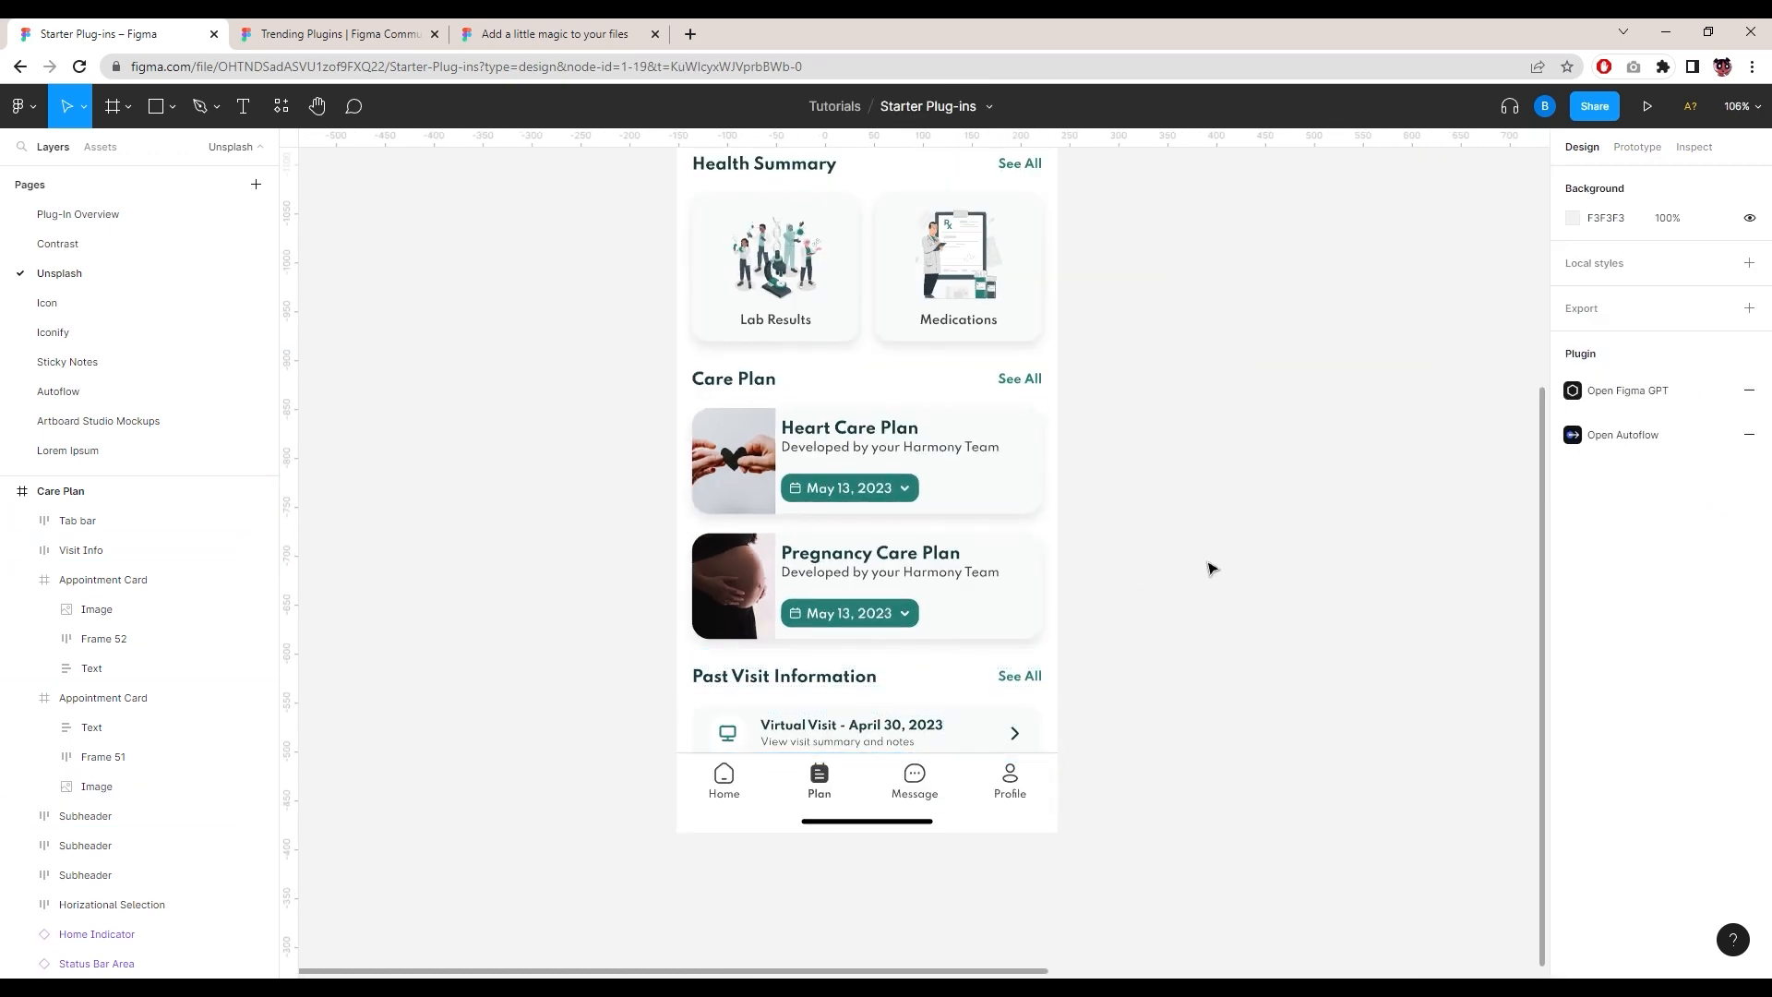
scroll(1357, 430, "up", 2)
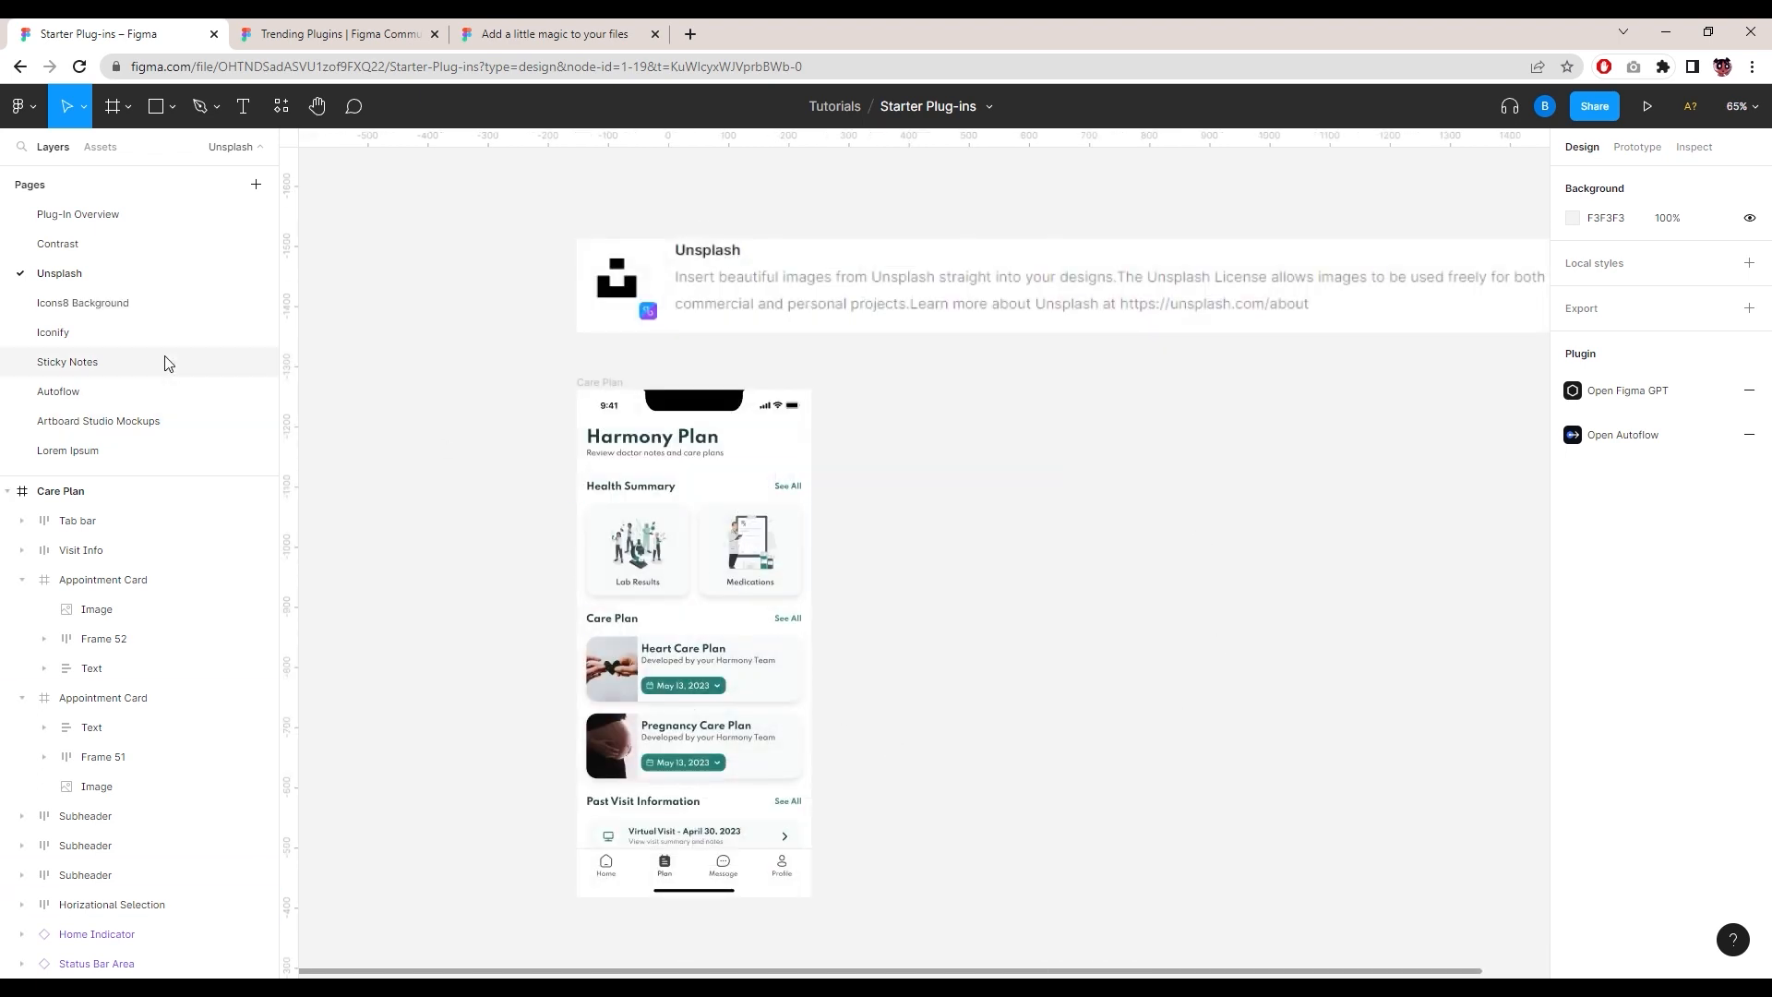
left_click(119, 304)
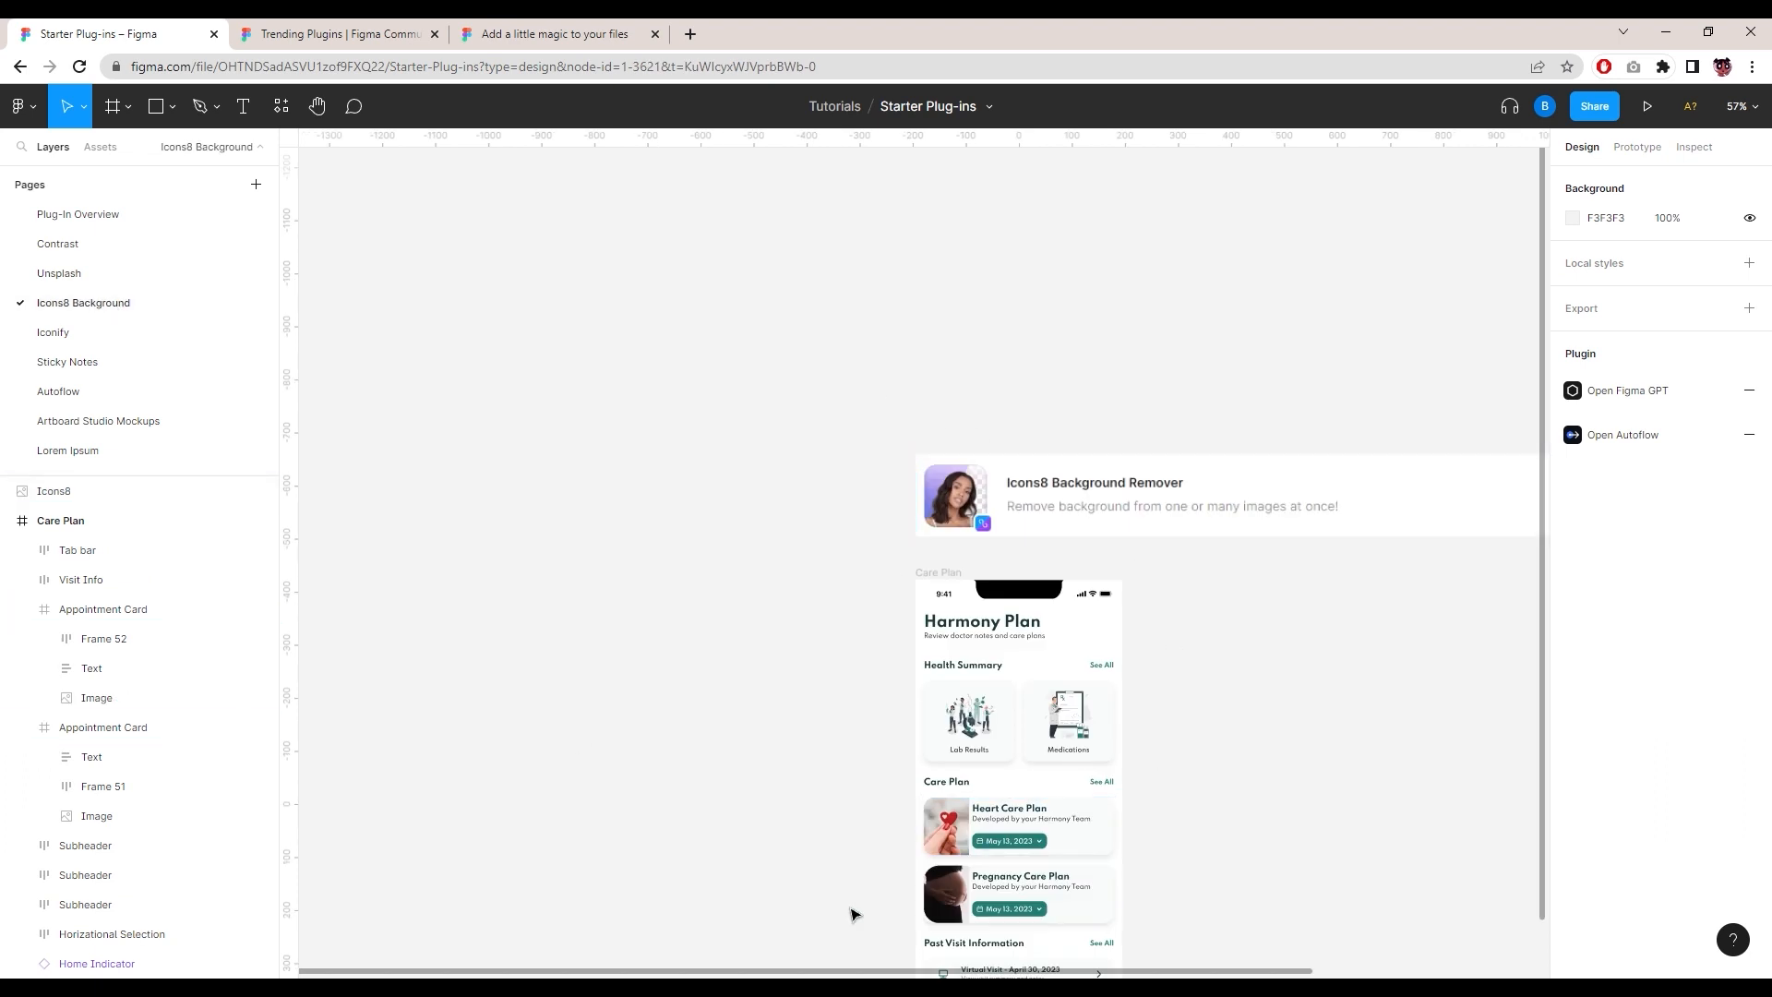
scroll(888, 785, "down", 2)
scroll(1147, 791, "up", 2)
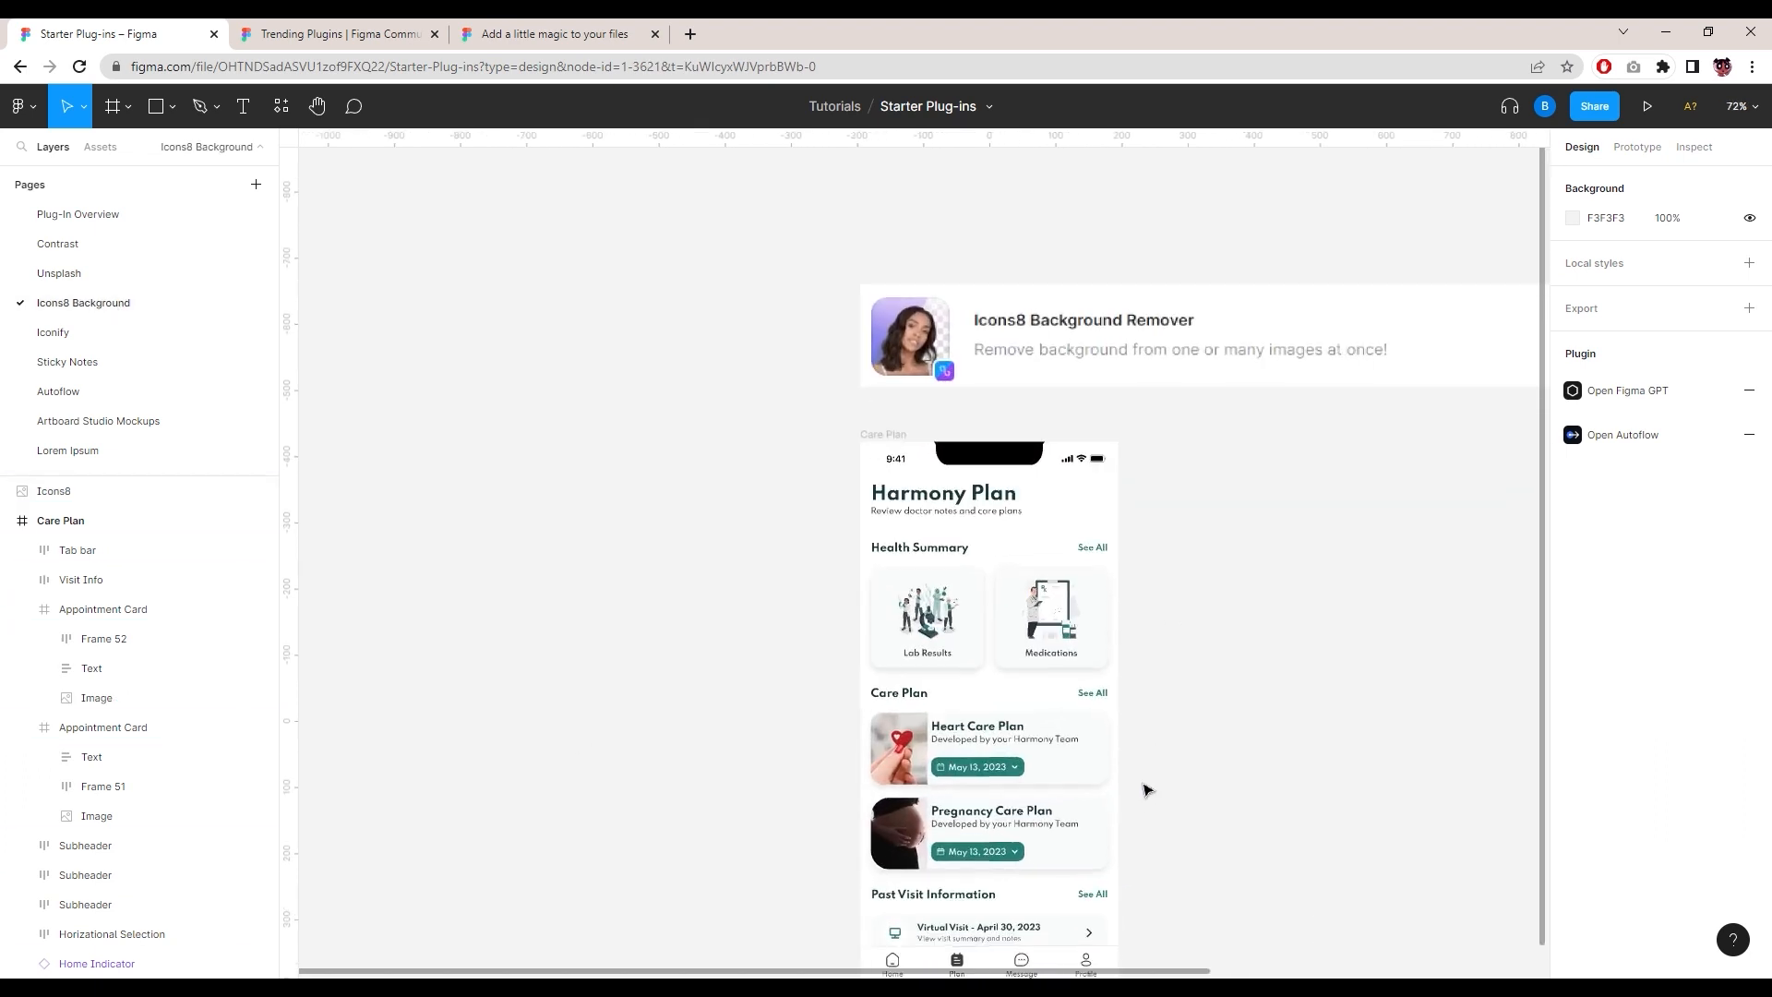
scroll(1148, 748, "up", 2)
scroll(1149, 748, "right", 2)
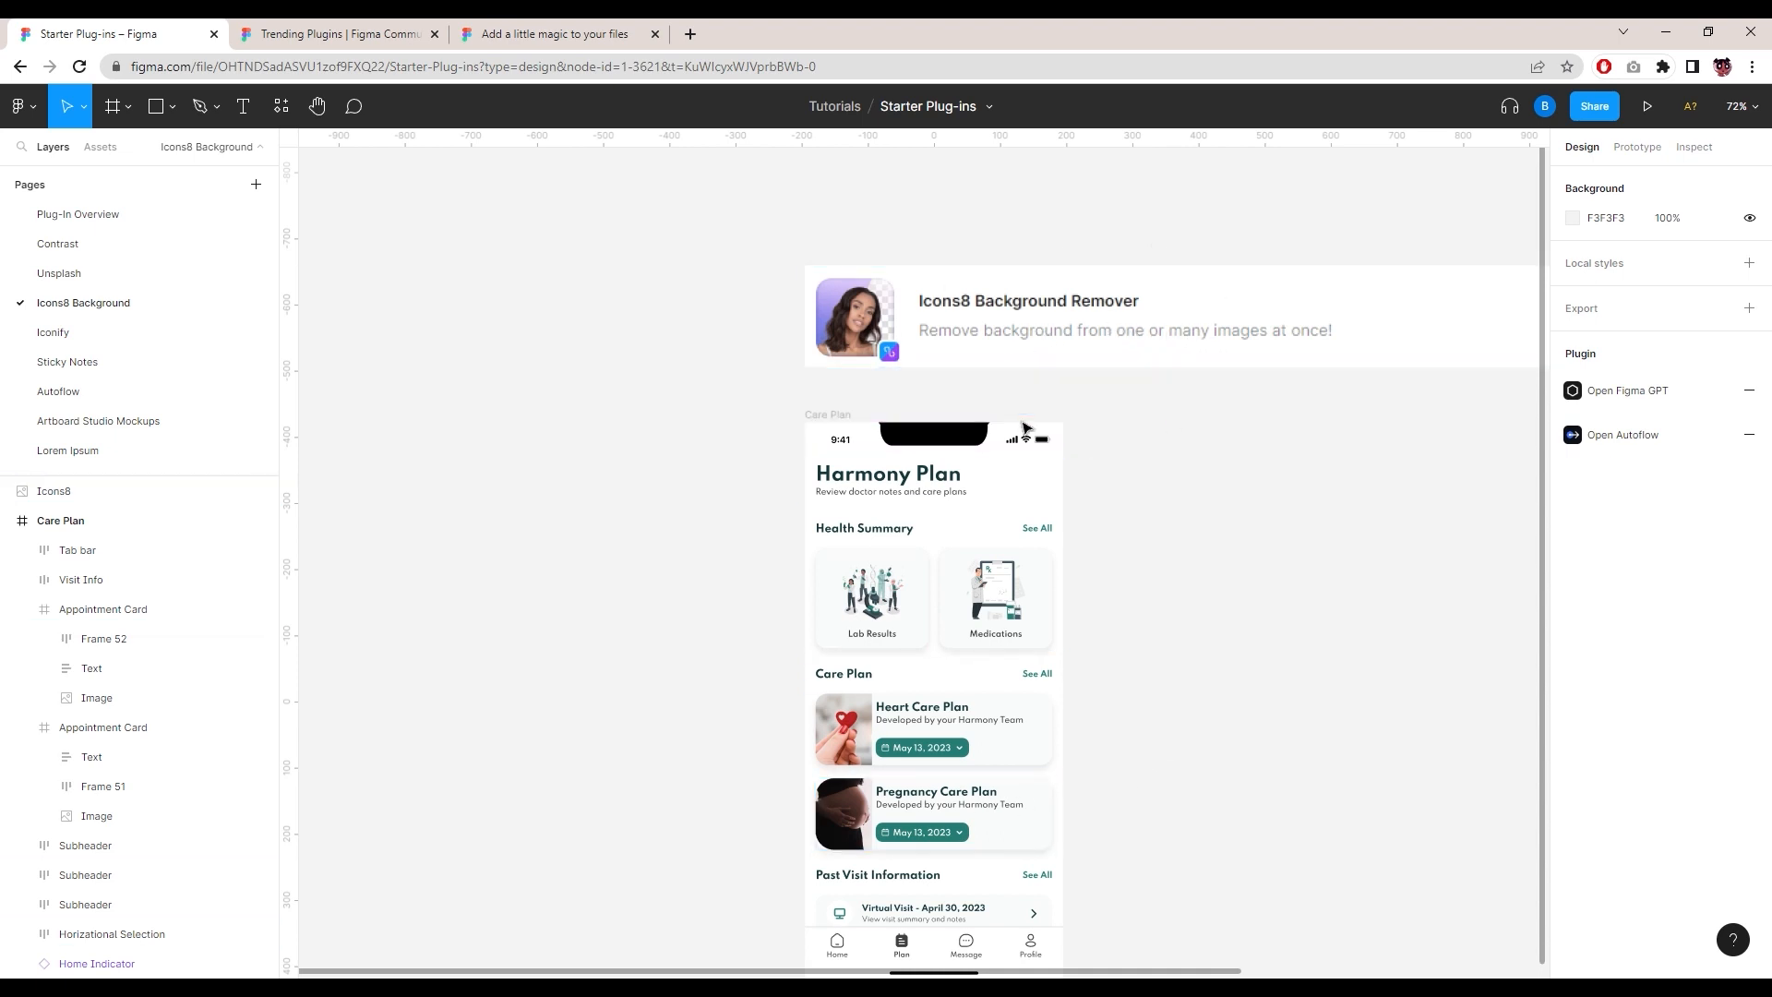
Step: Remove the background from the Heart Care Plan image with the Icons8 Background Remover plugin
left_click(842, 744)
scroll(913, 771, "up", 3)
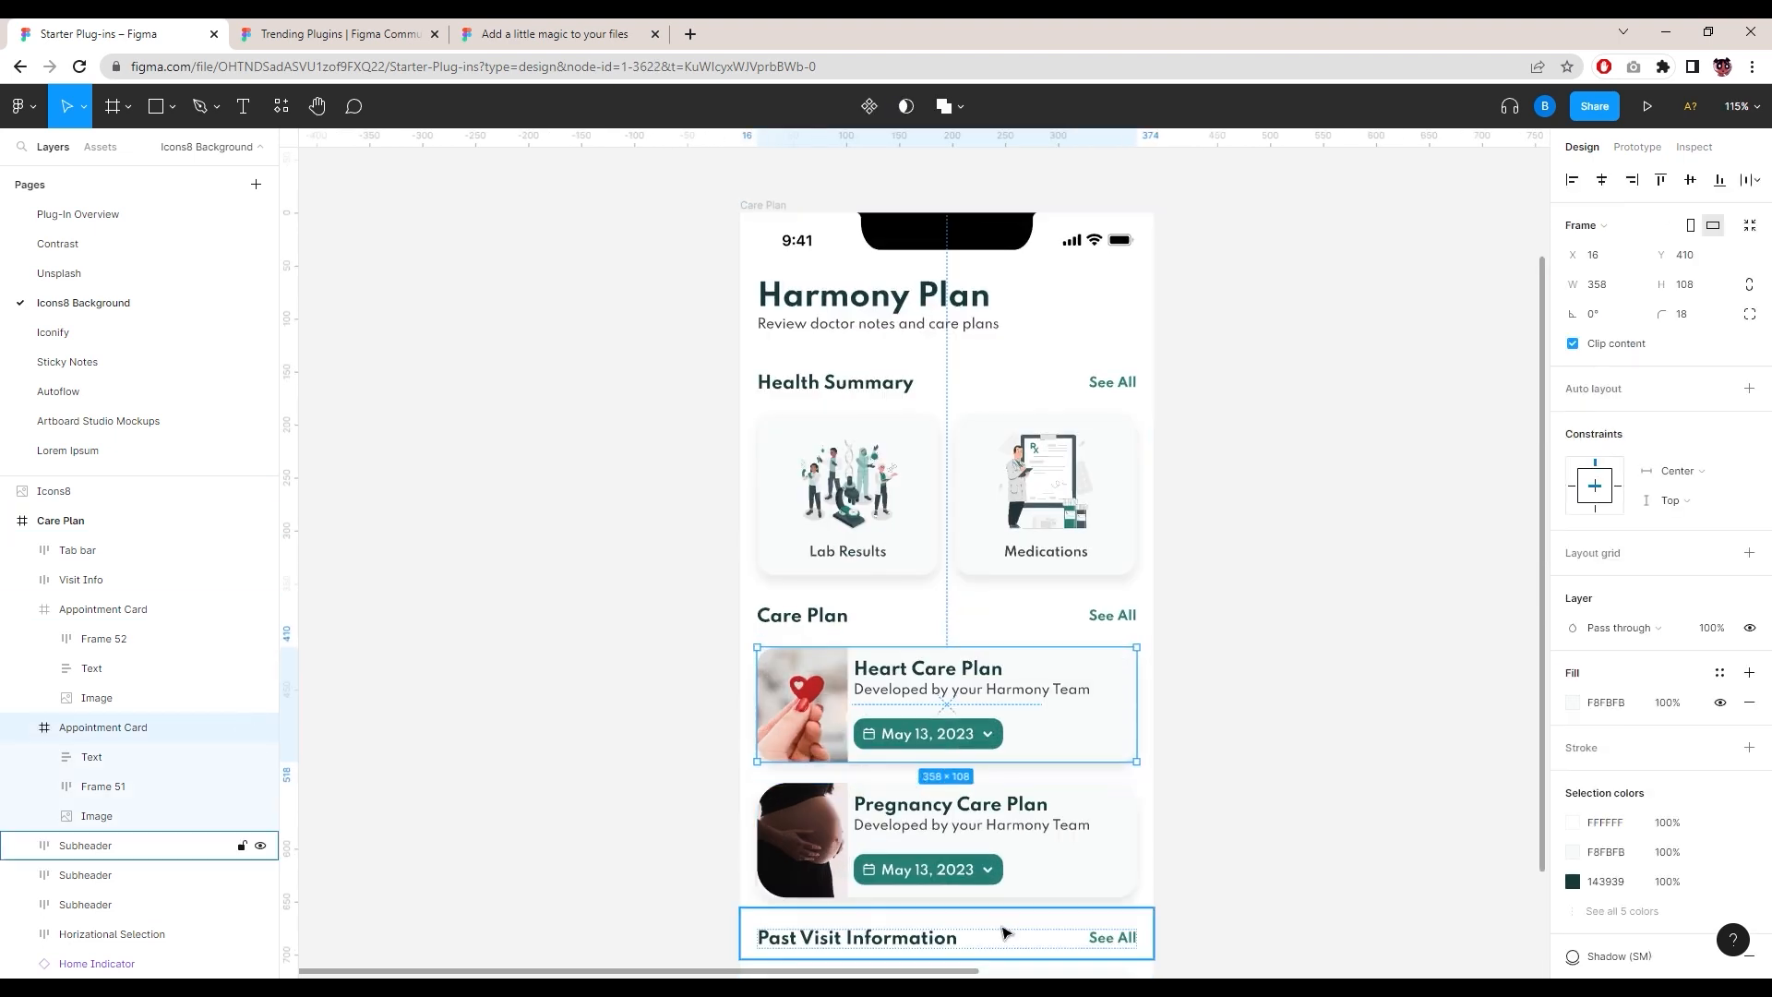
scroll(833, 769, "down", 1)
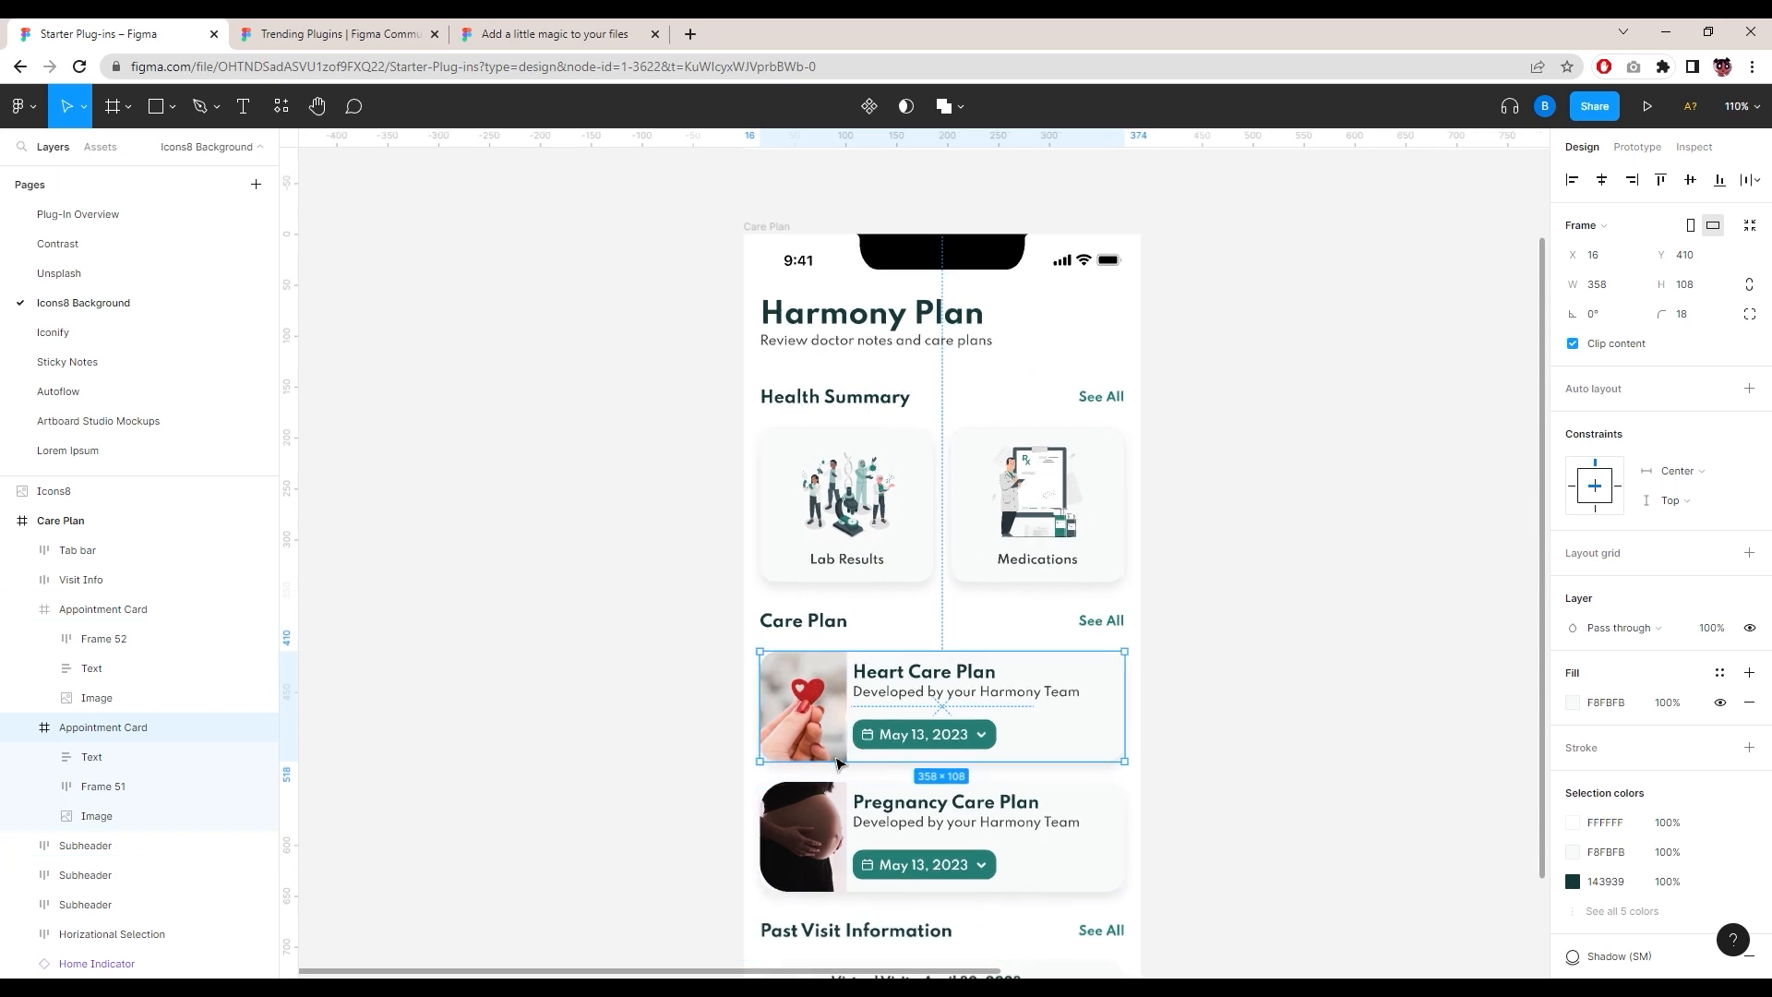
left_click(785, 685)
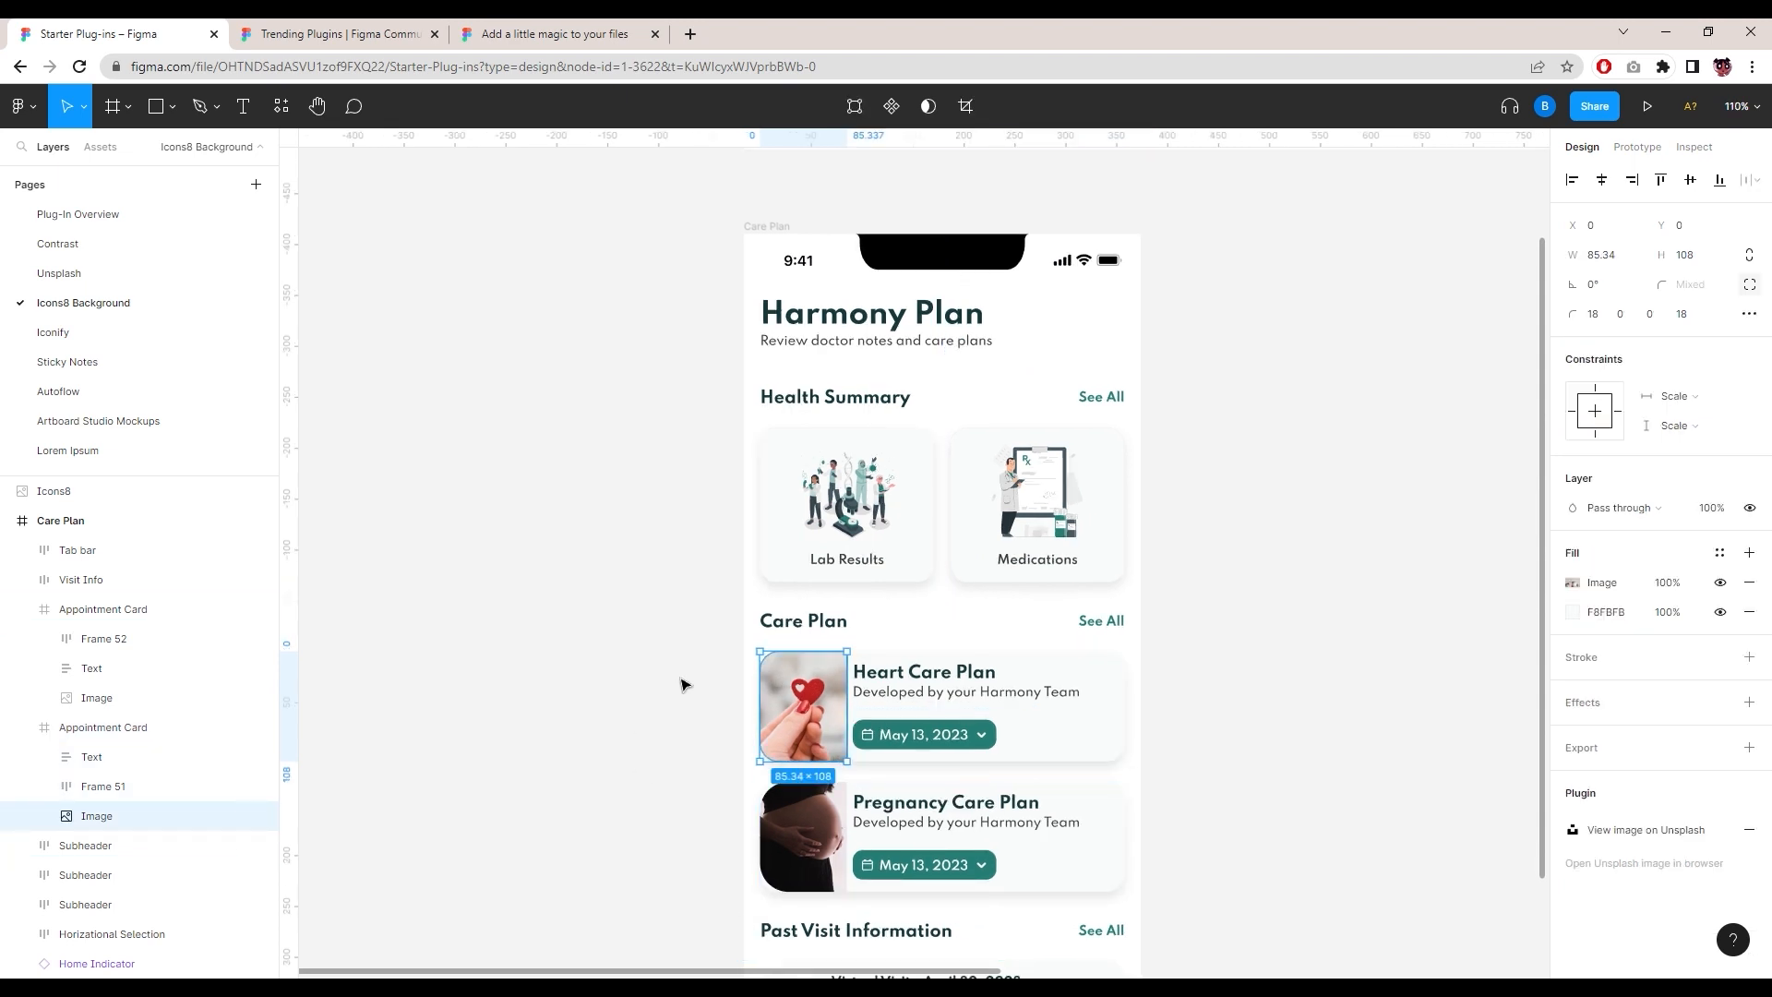
right_click(803, 713)
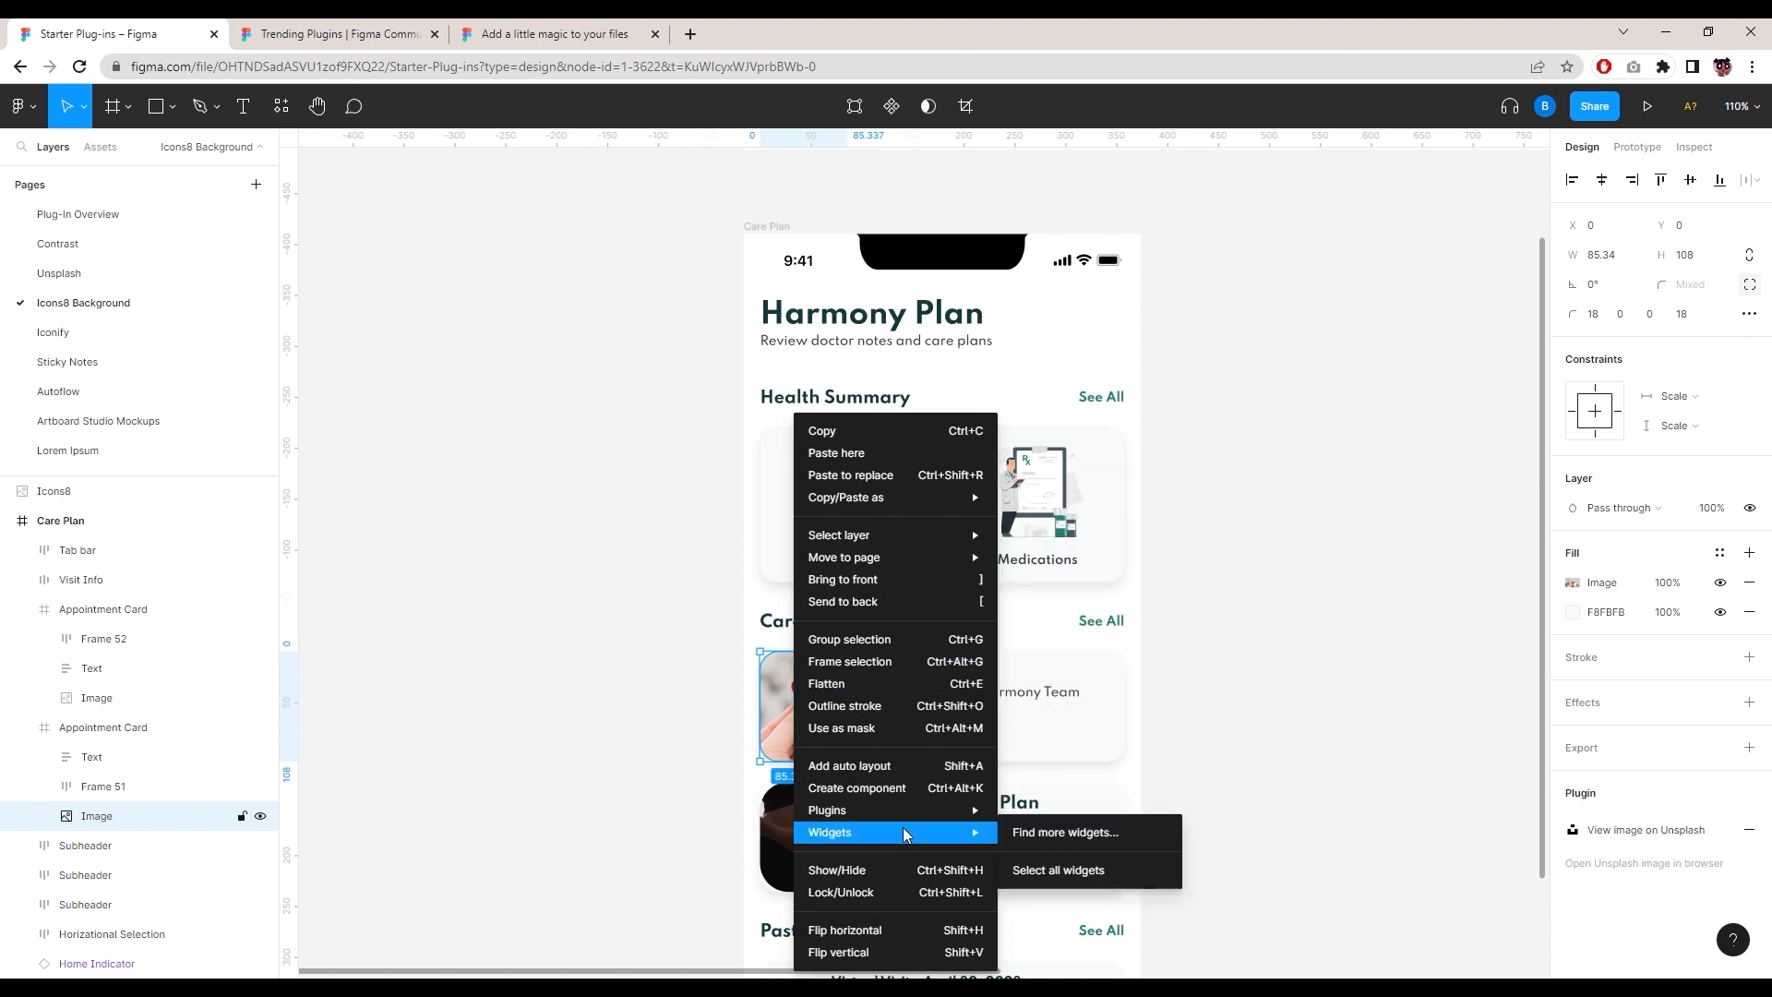
mouse_move(912, 816)
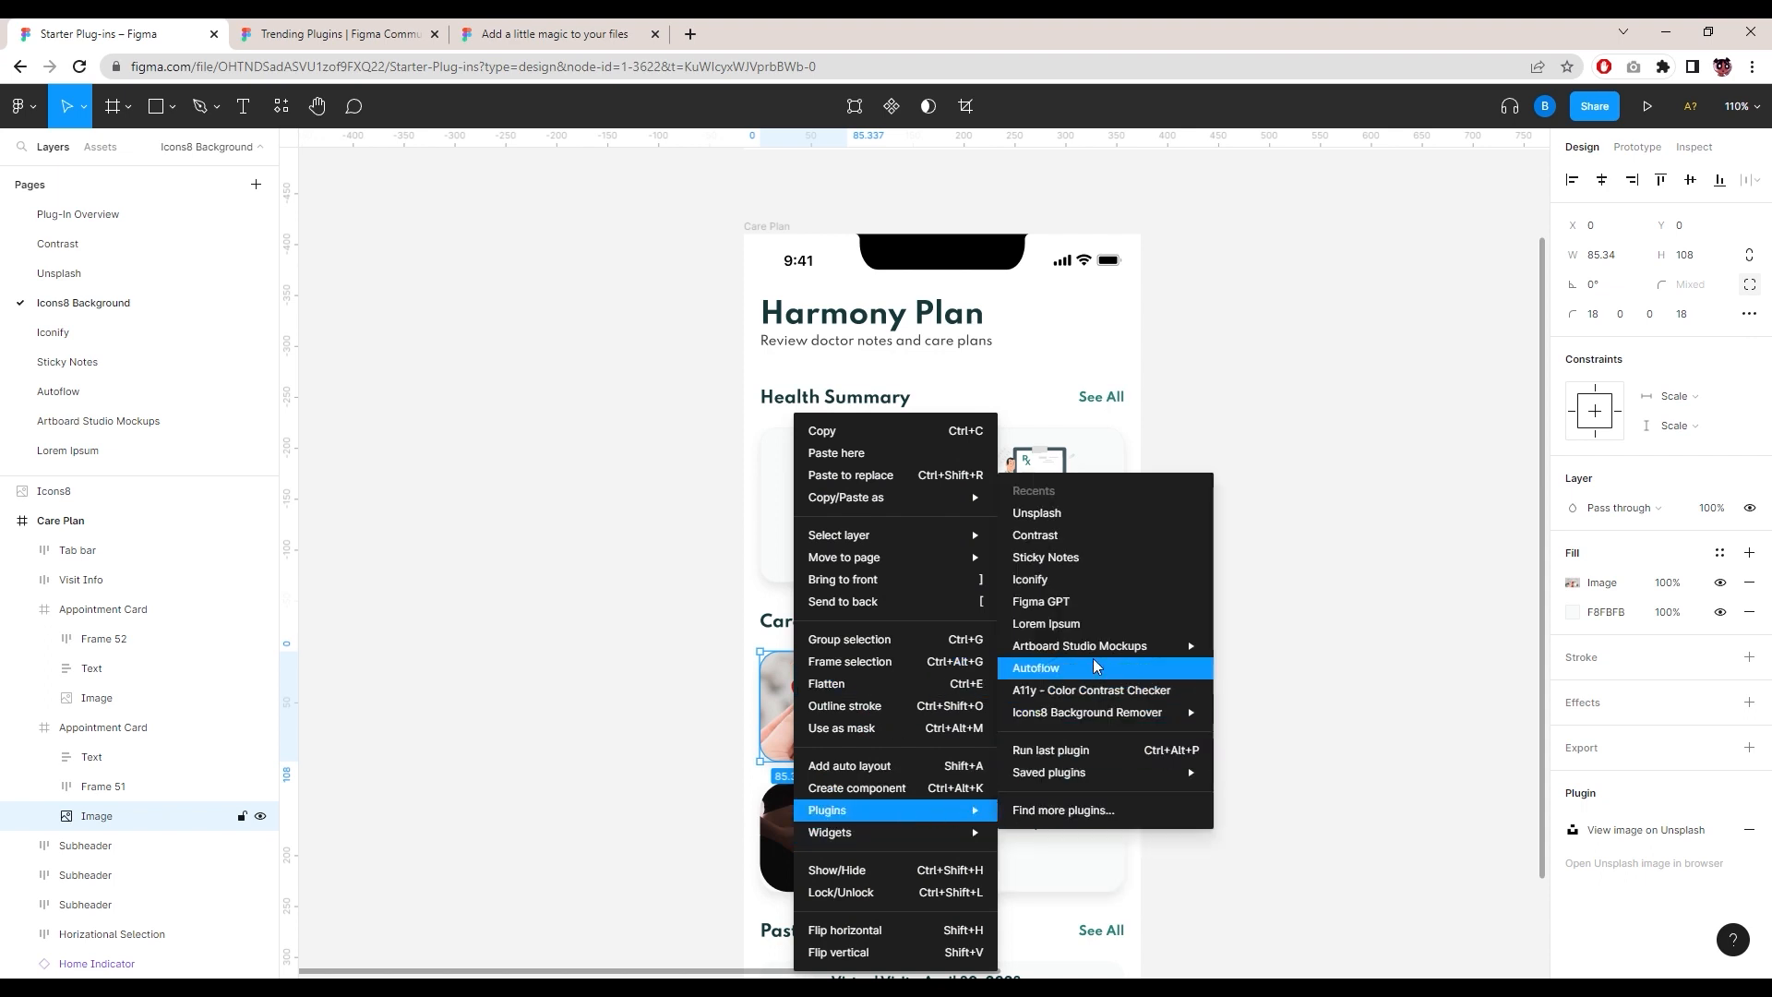
mouse_move(1109, 724)
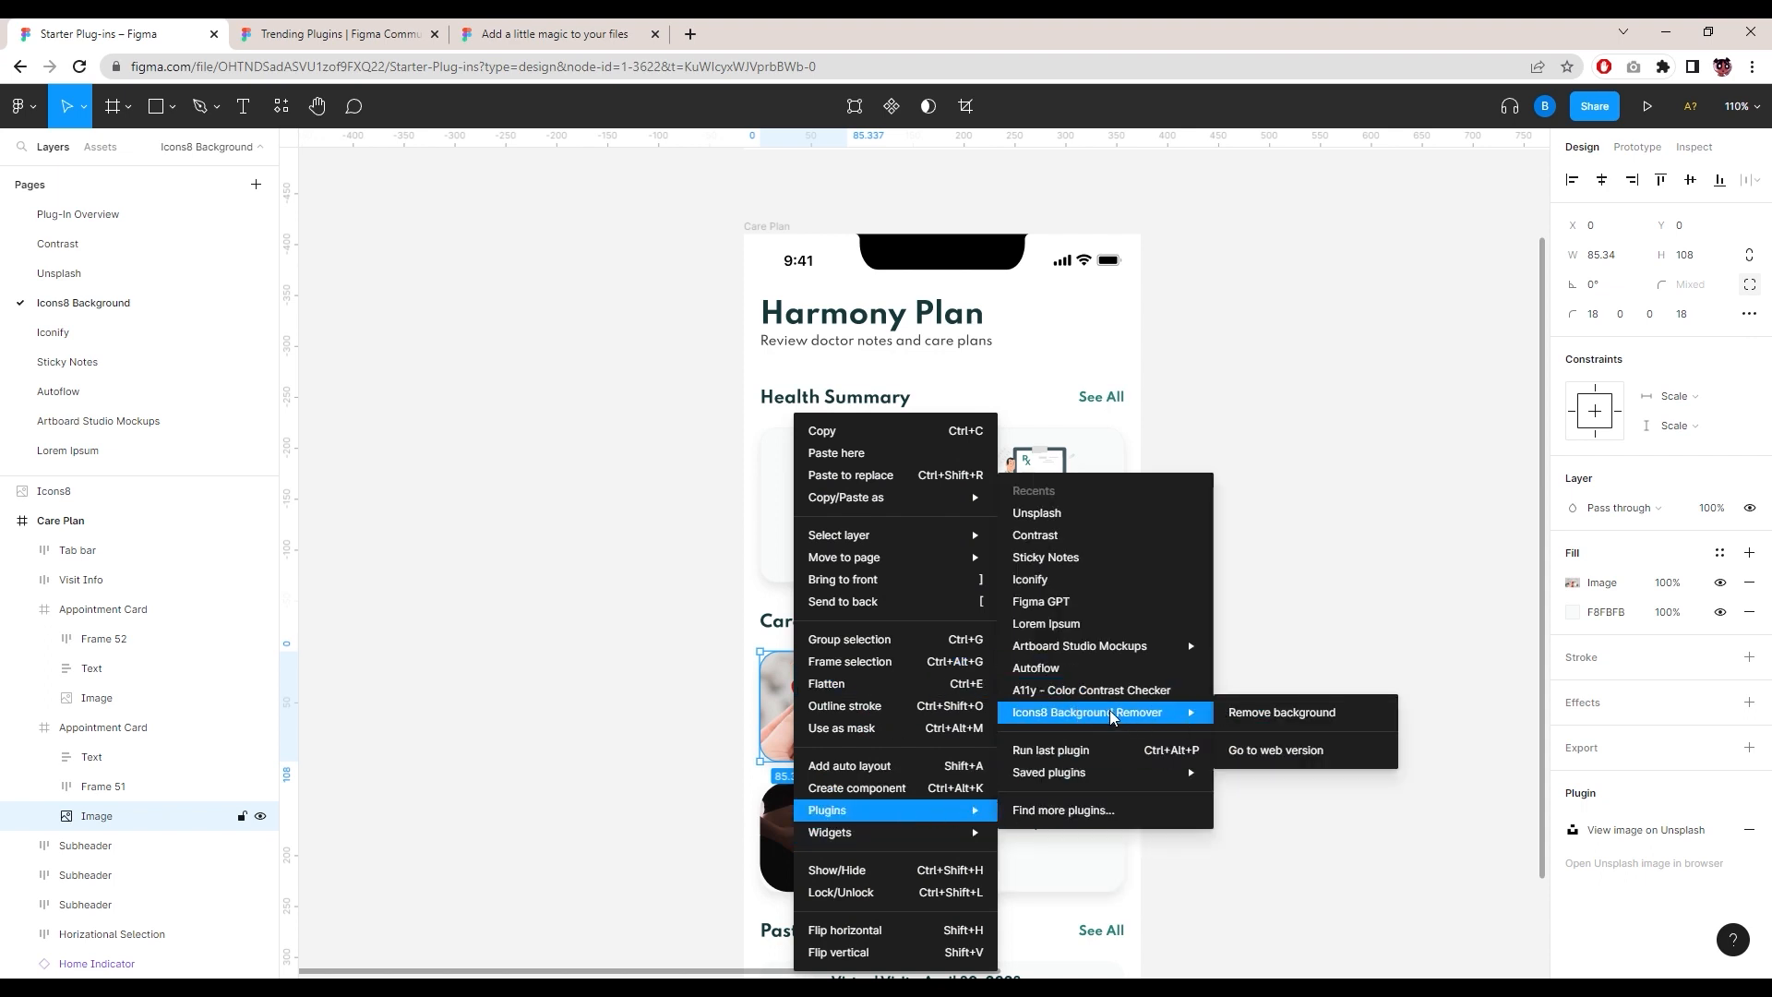
left_click(1277, 719)
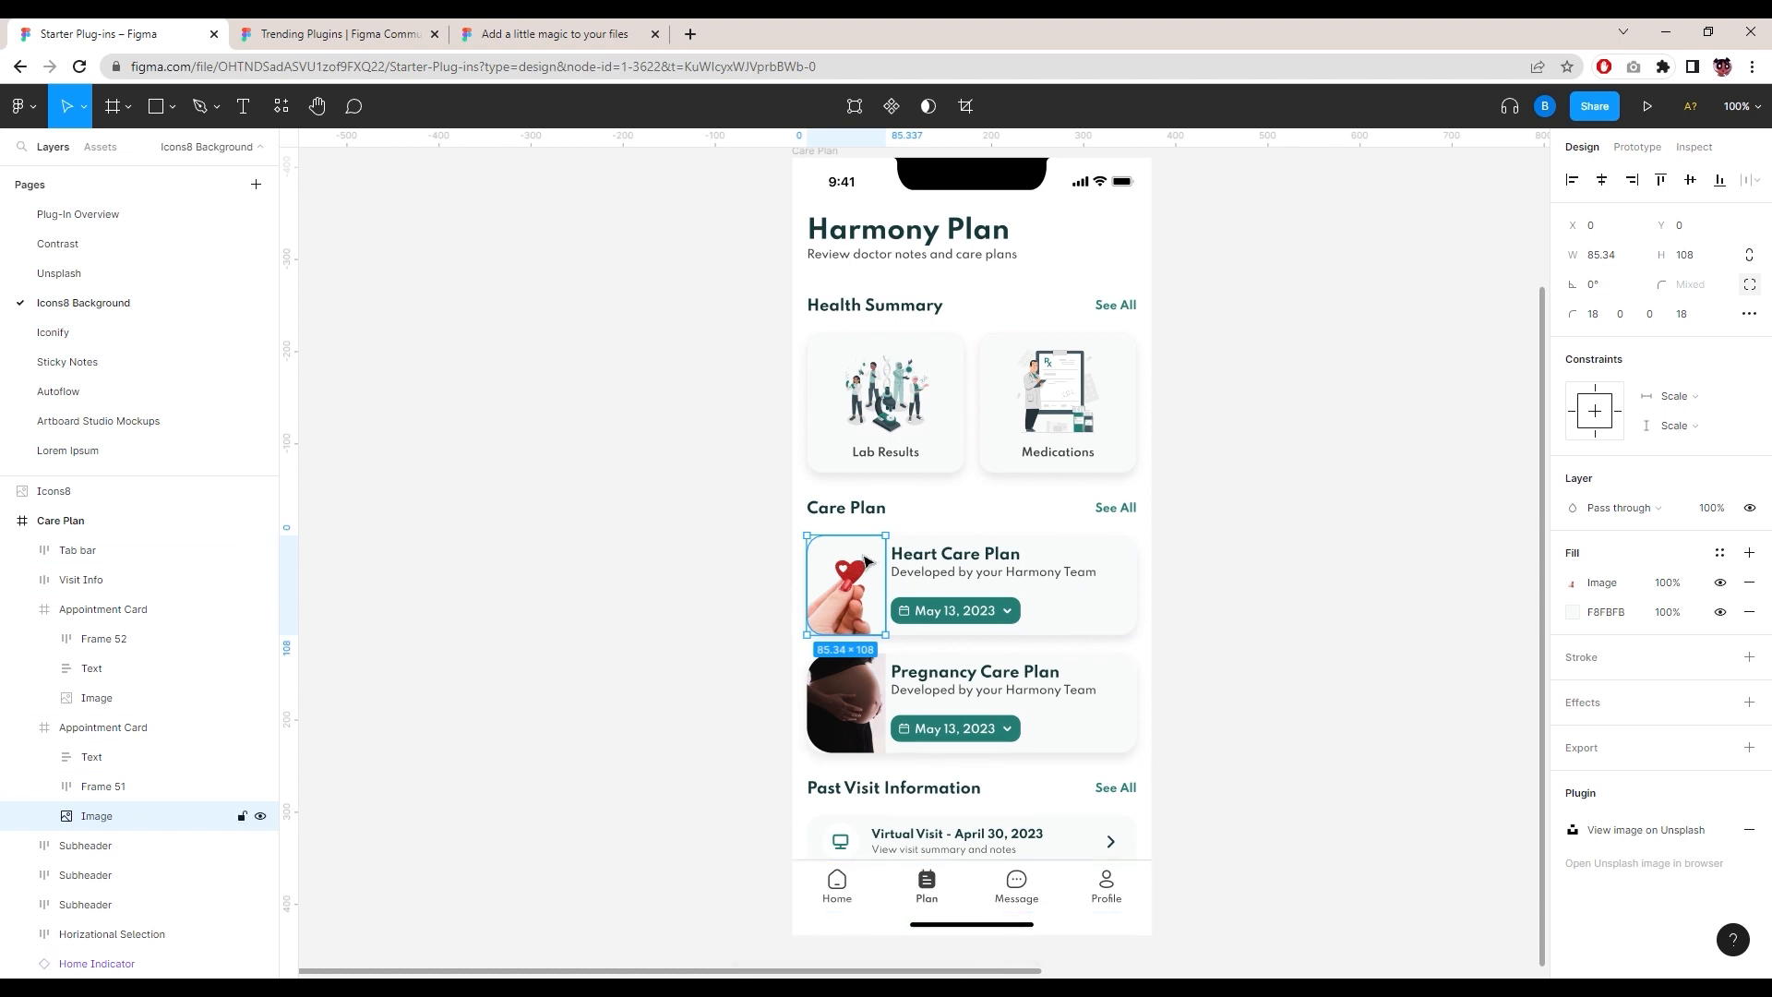
left_click(1347, 597)
Step: Change the solid fill behind the cut-out hand in the Heart Care Plan image to teal green
left_click(864, 568)
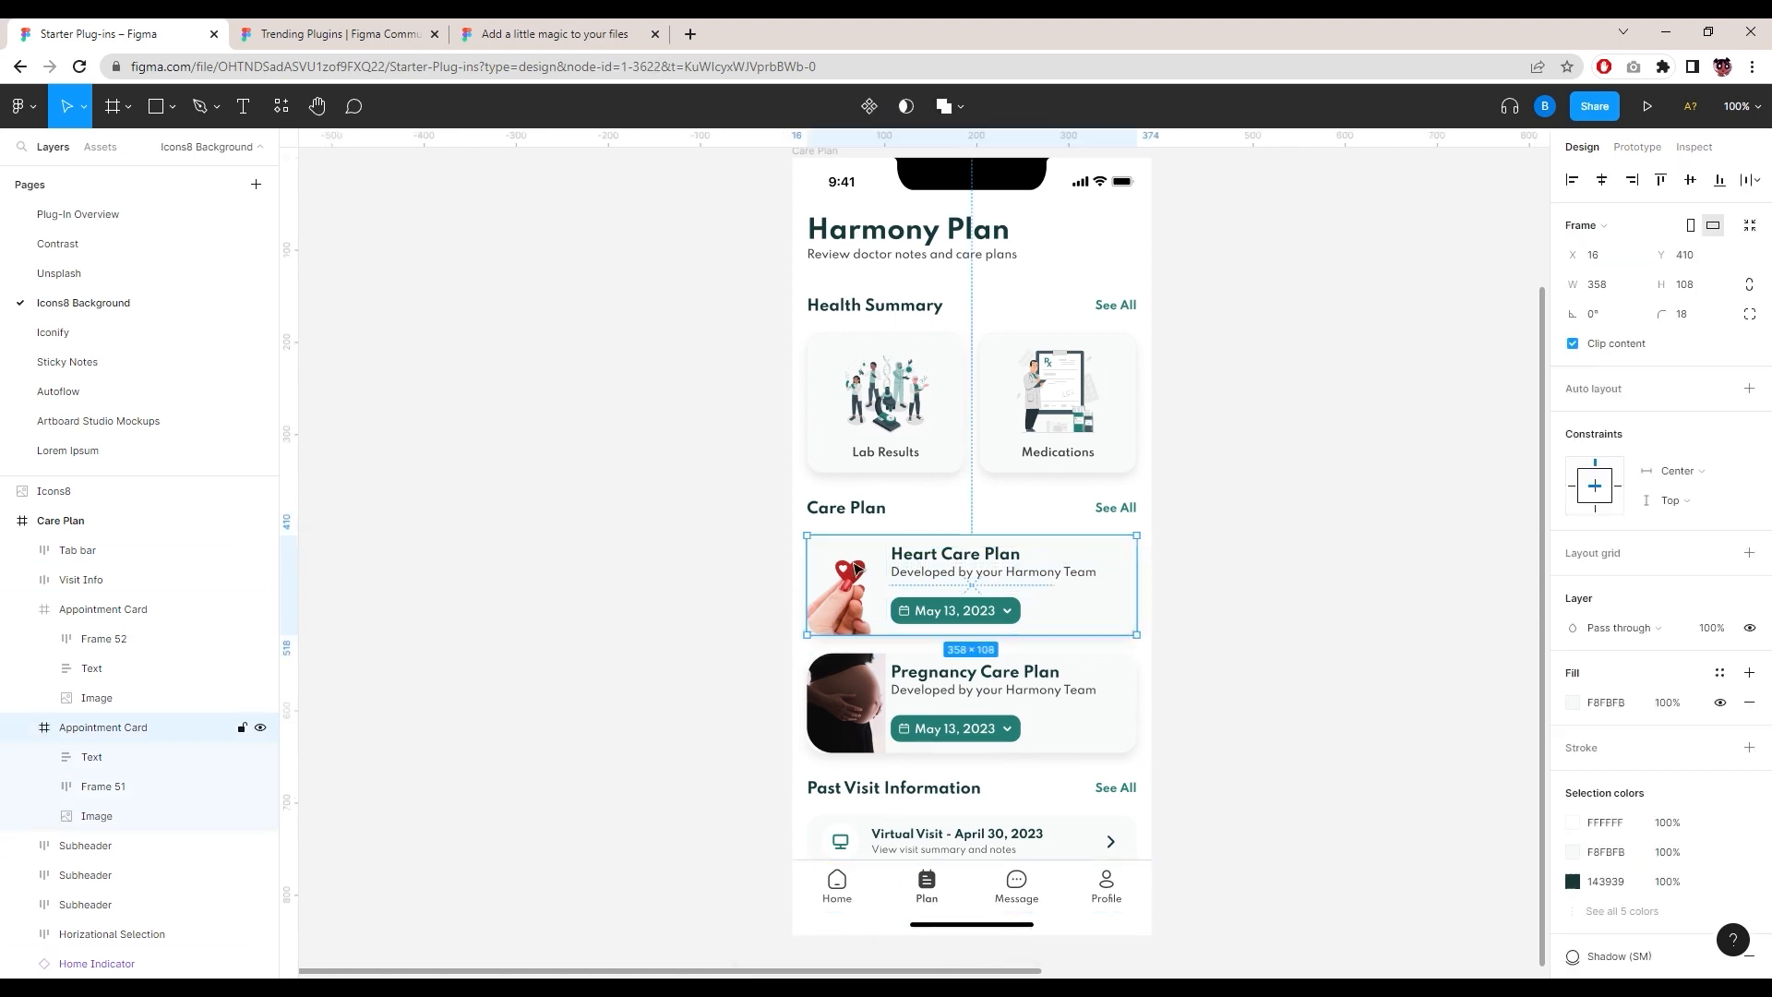
left_click(864, 568)
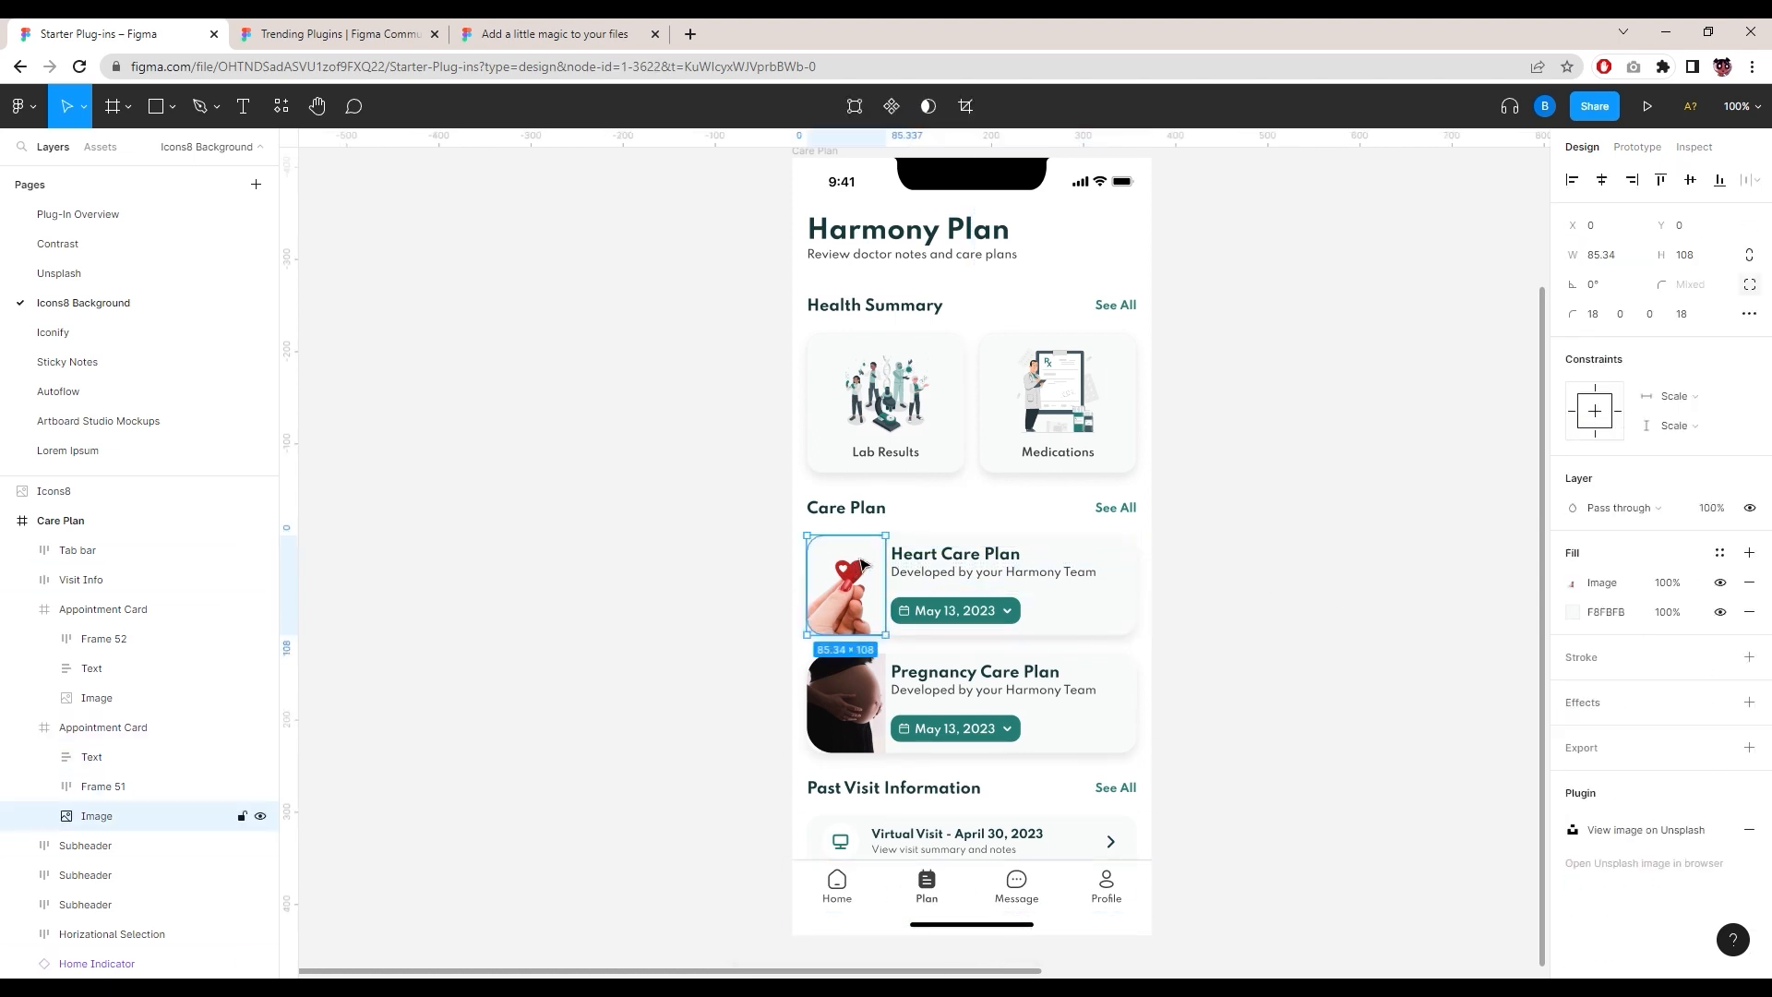
left_click(1573, 612)
left_click_drag(1509, 616, 1414, 579)
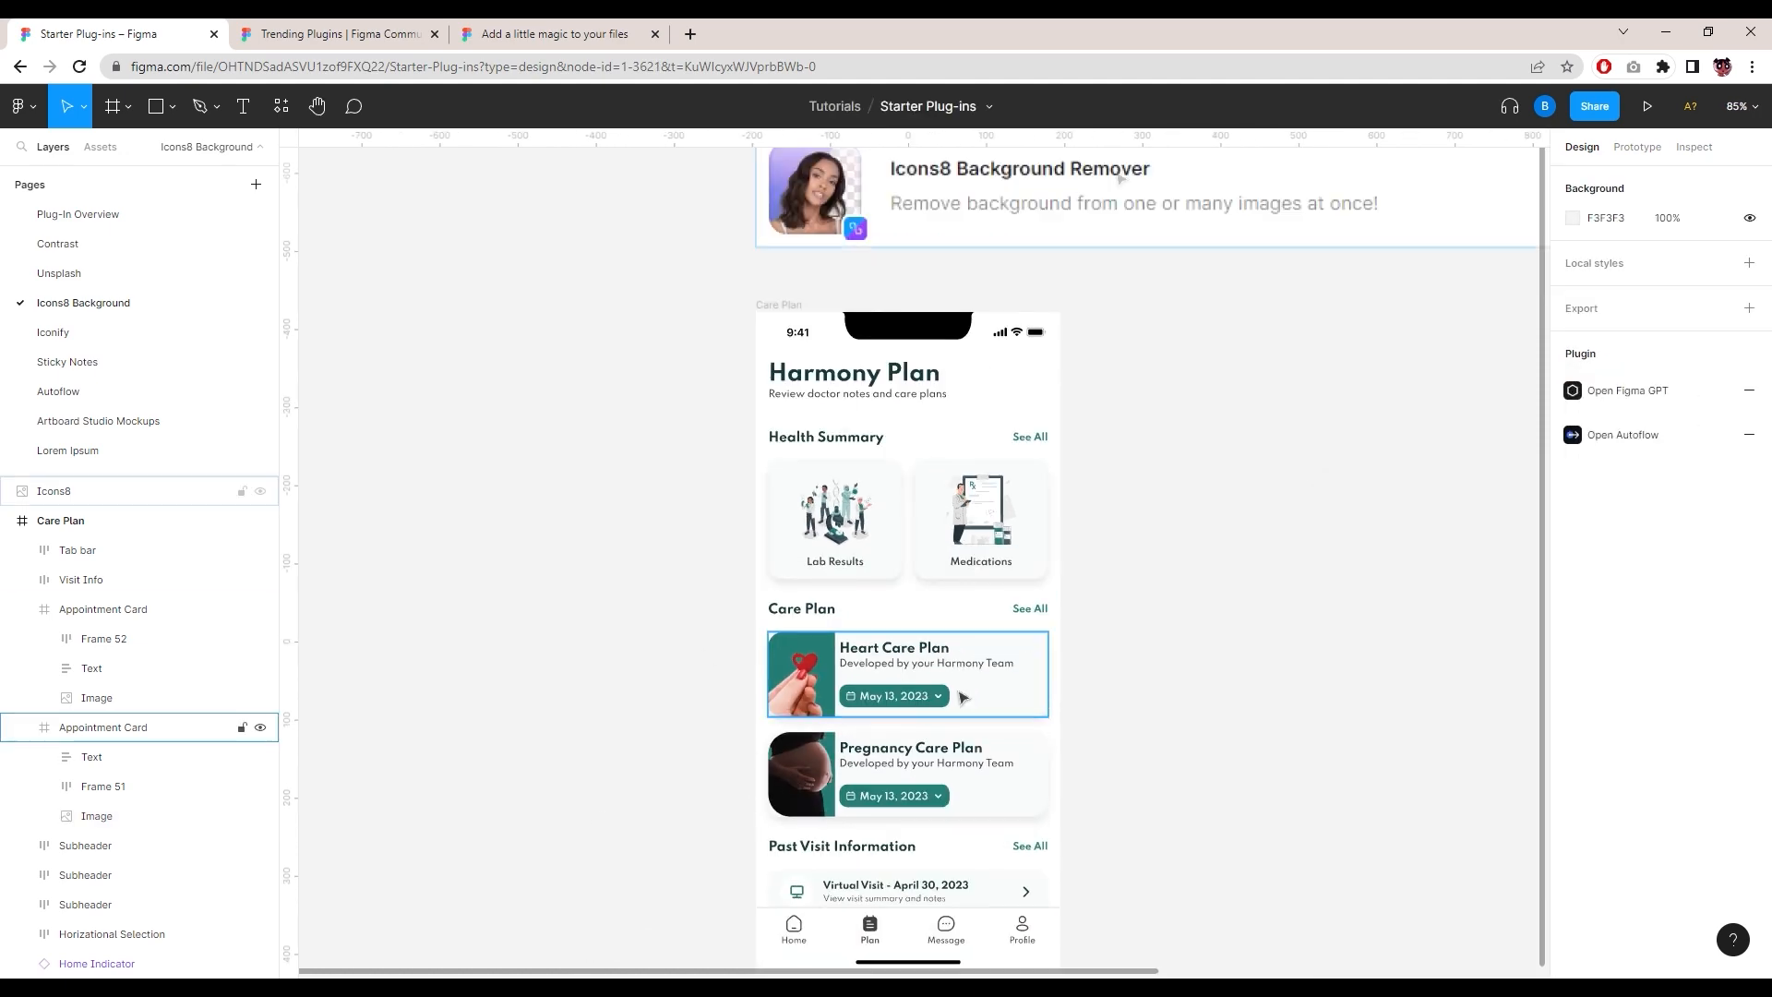
scroll(1371, 591, "down", 1)
scroll(846, 788, "up", 2)
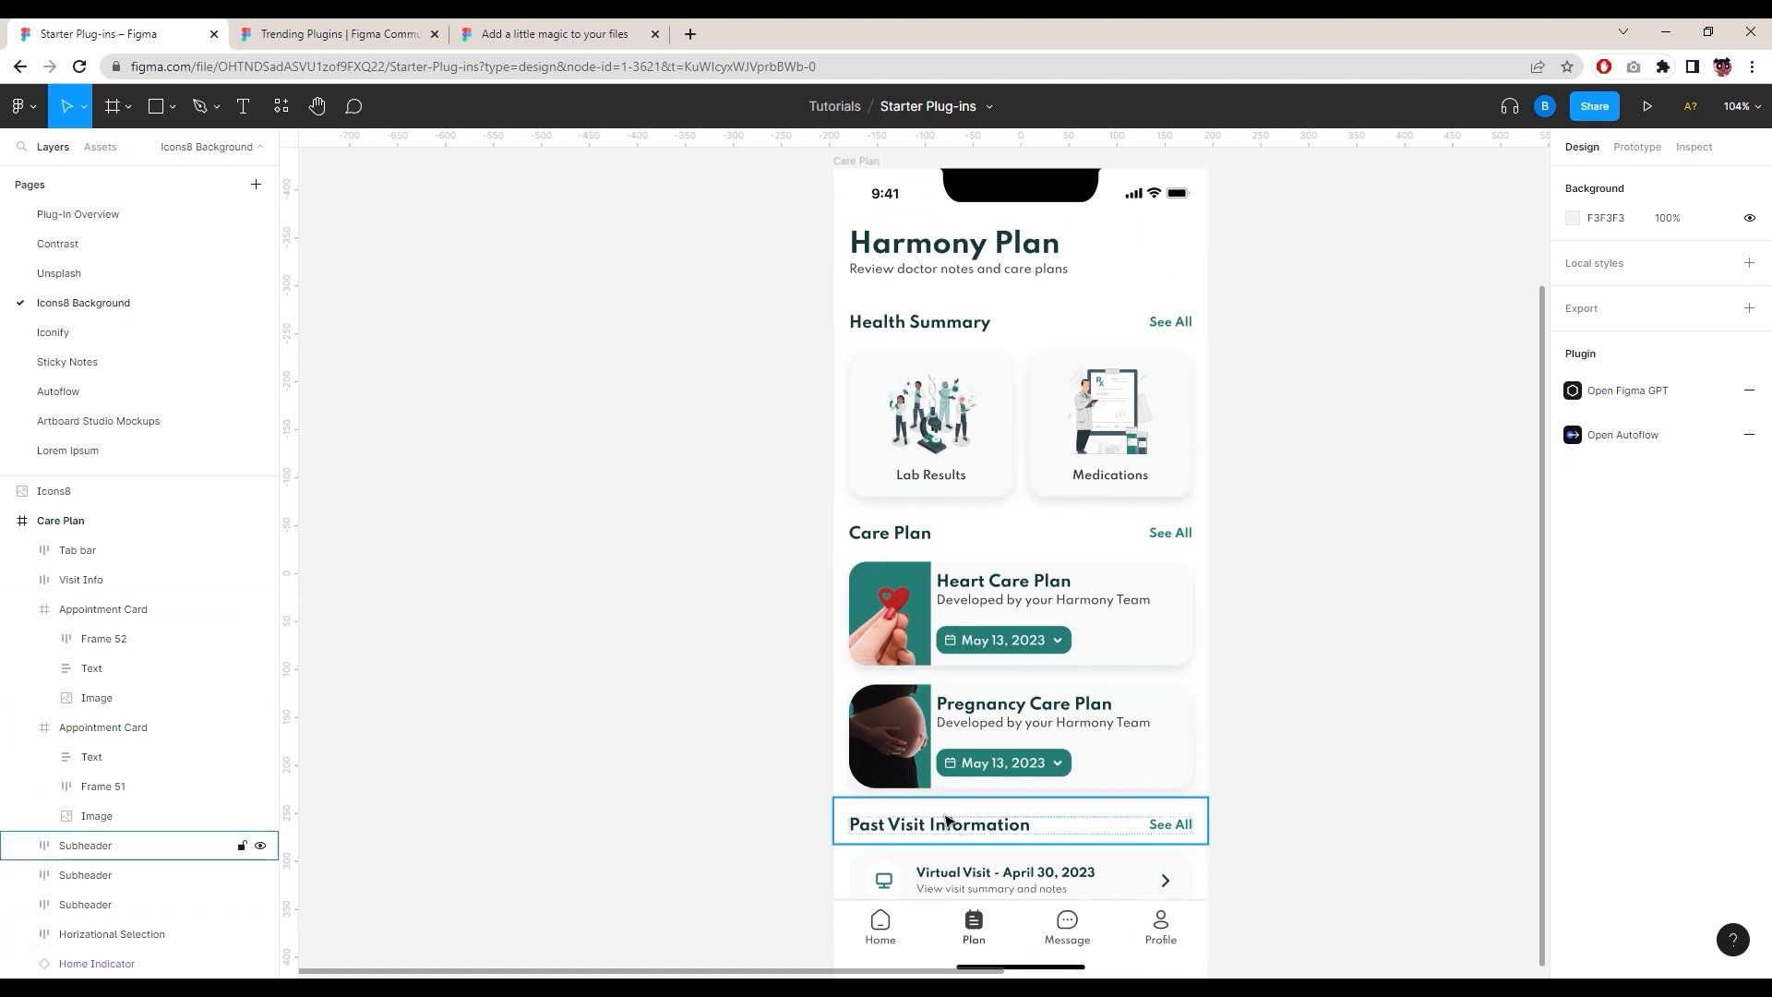
scroll(1404, 708, "down", 2)
scroll(1404, 708, "down", 1)
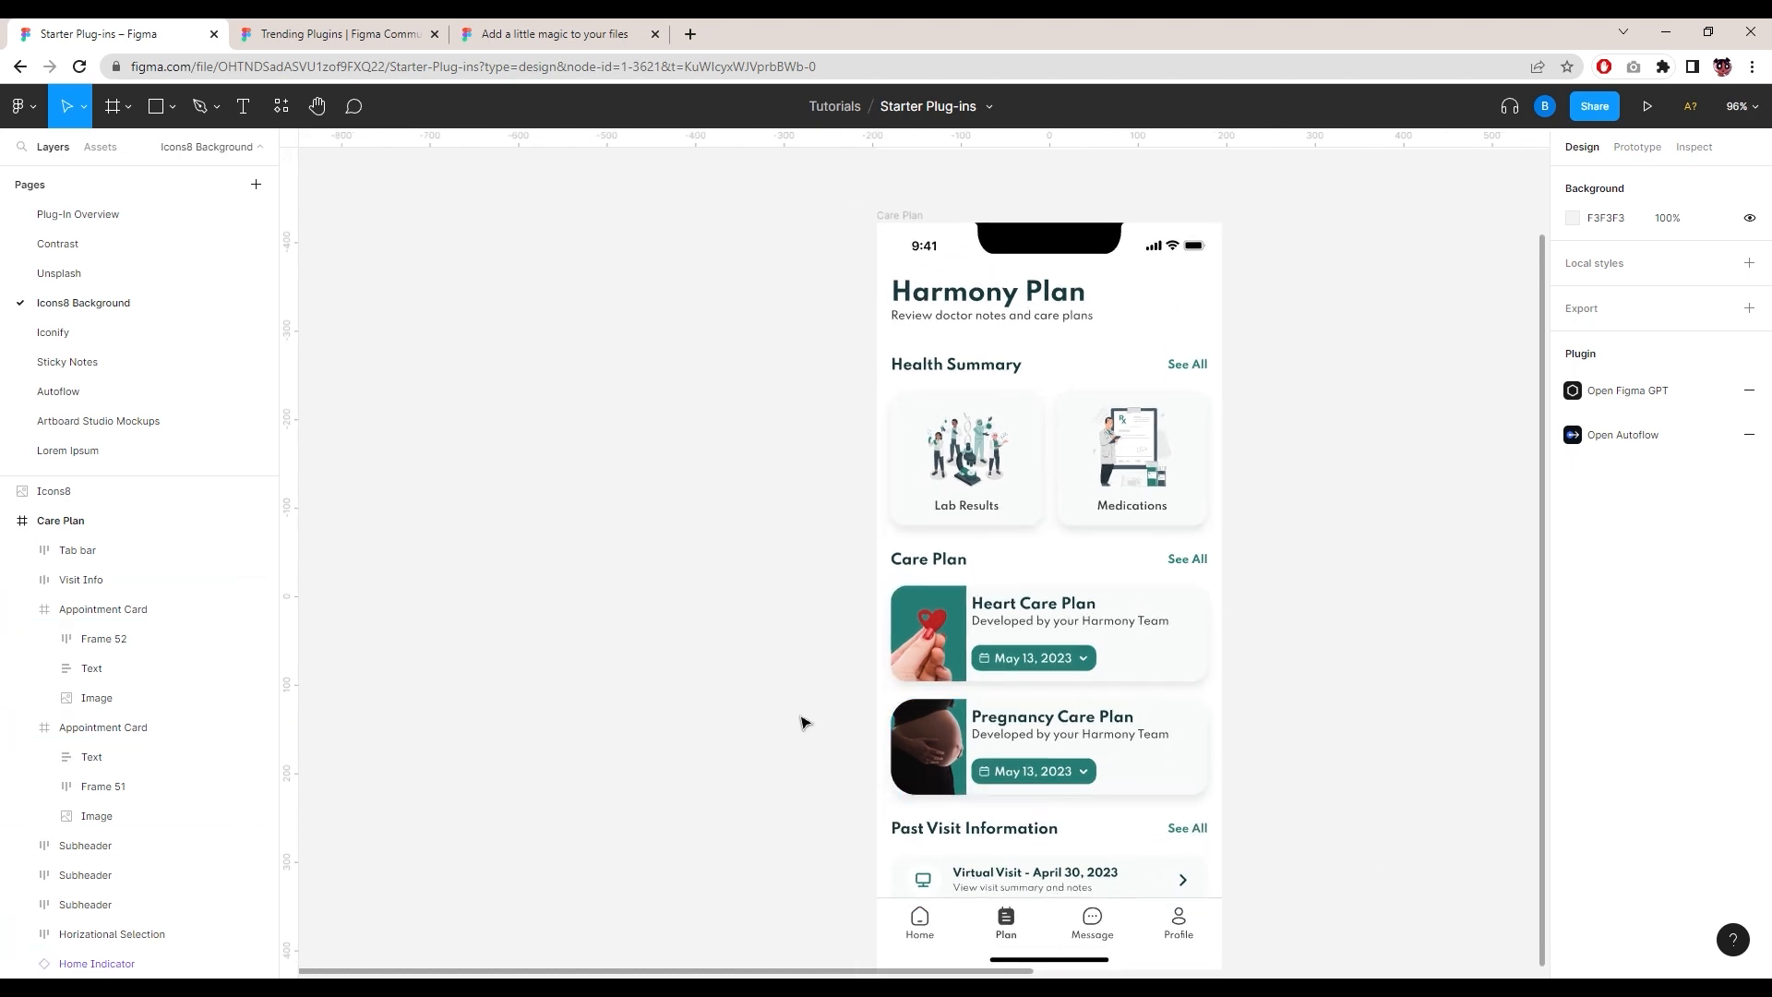
Step: Open the Iconify page of the file and launch the Iconify plugin
left_click(138, 341)
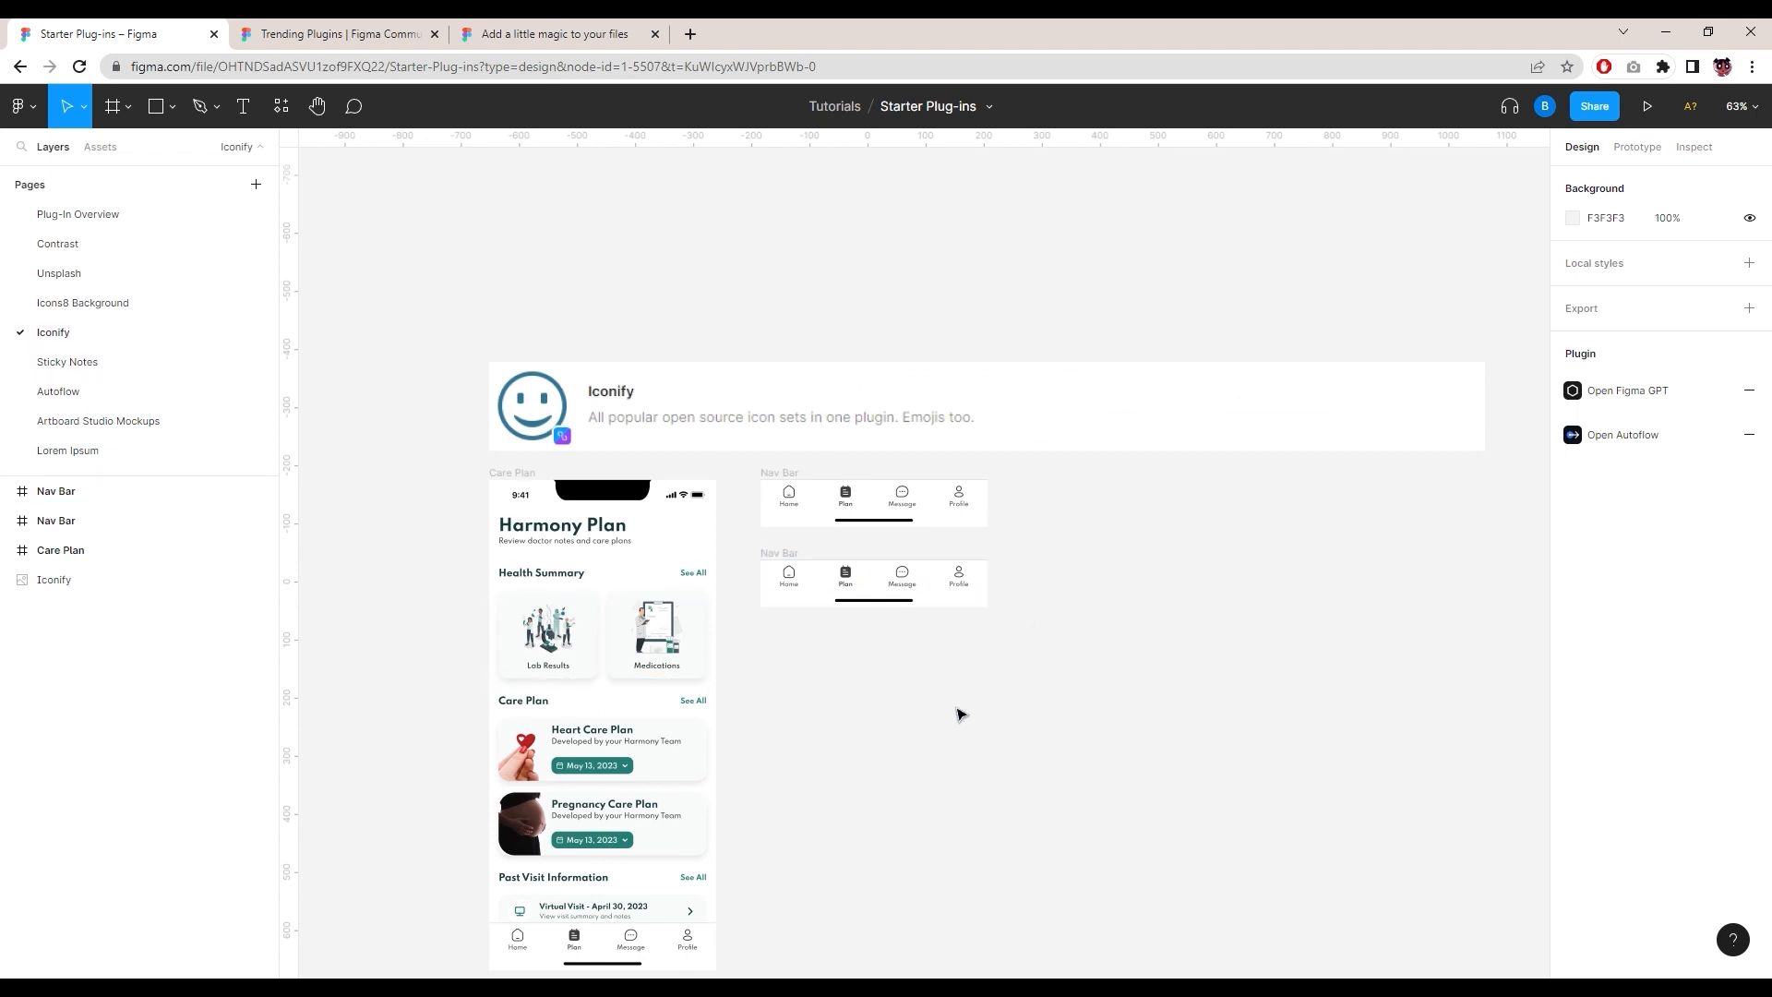
scroll(834, 708, "down", 4)
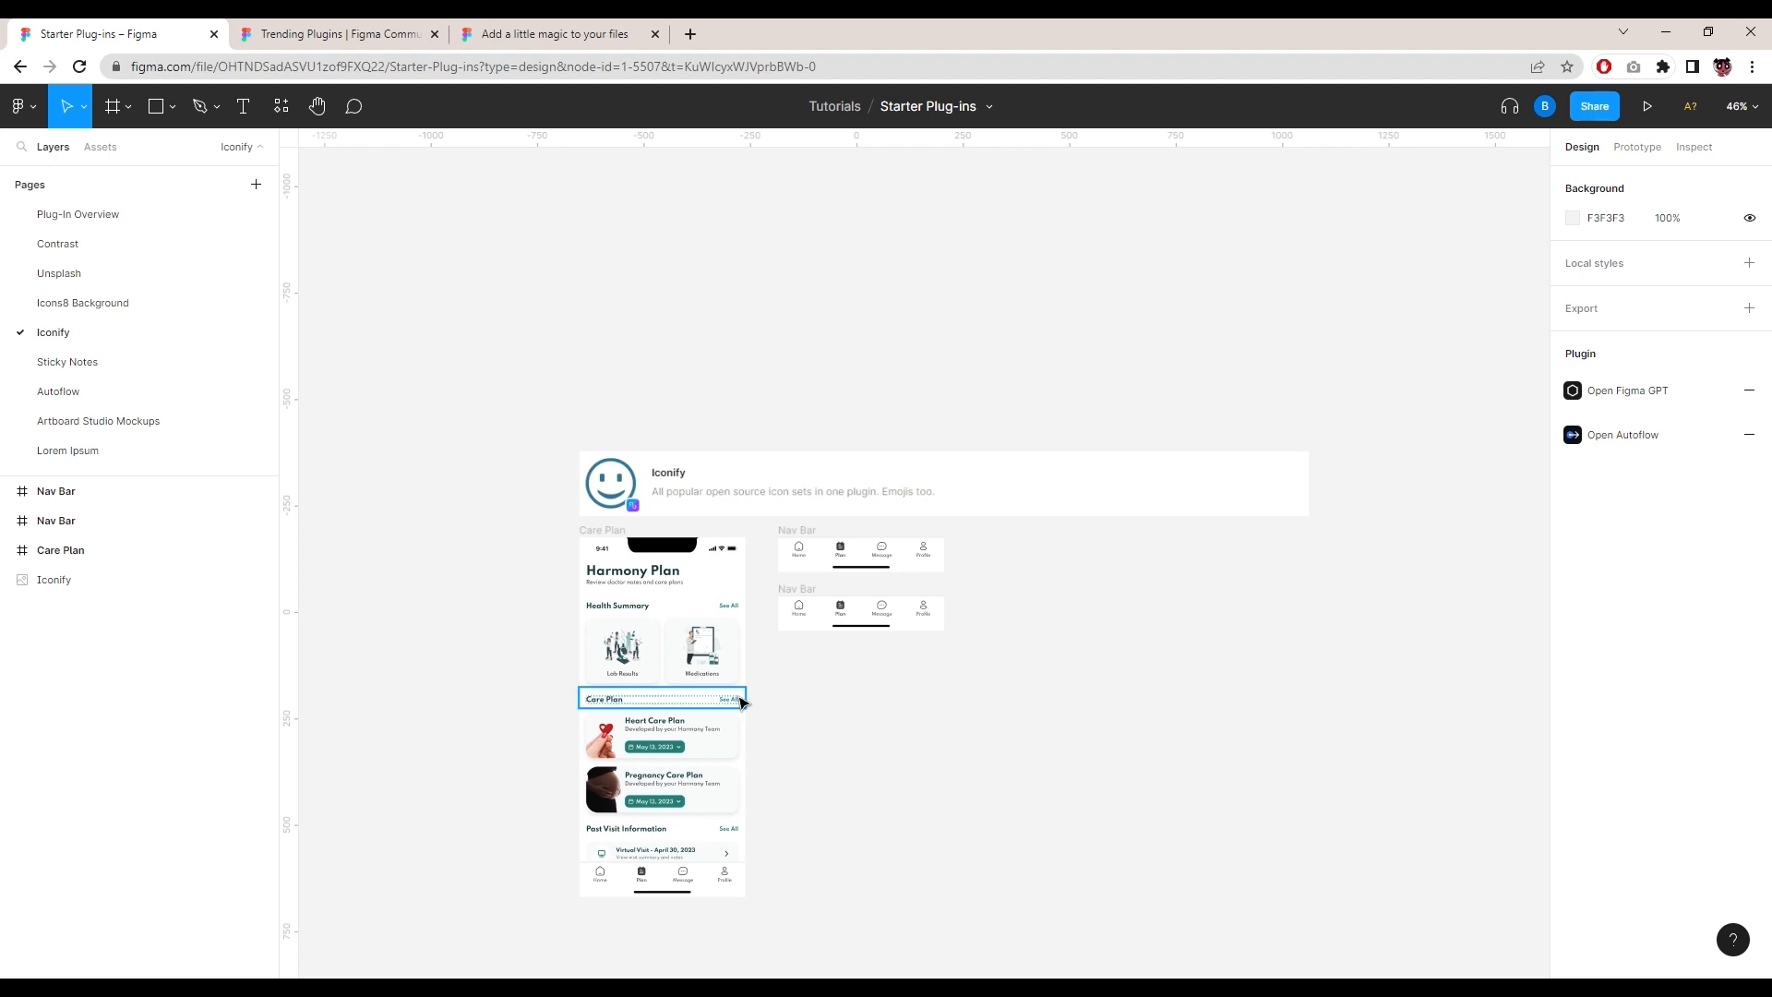
scroll(859, 679, "up", 3)
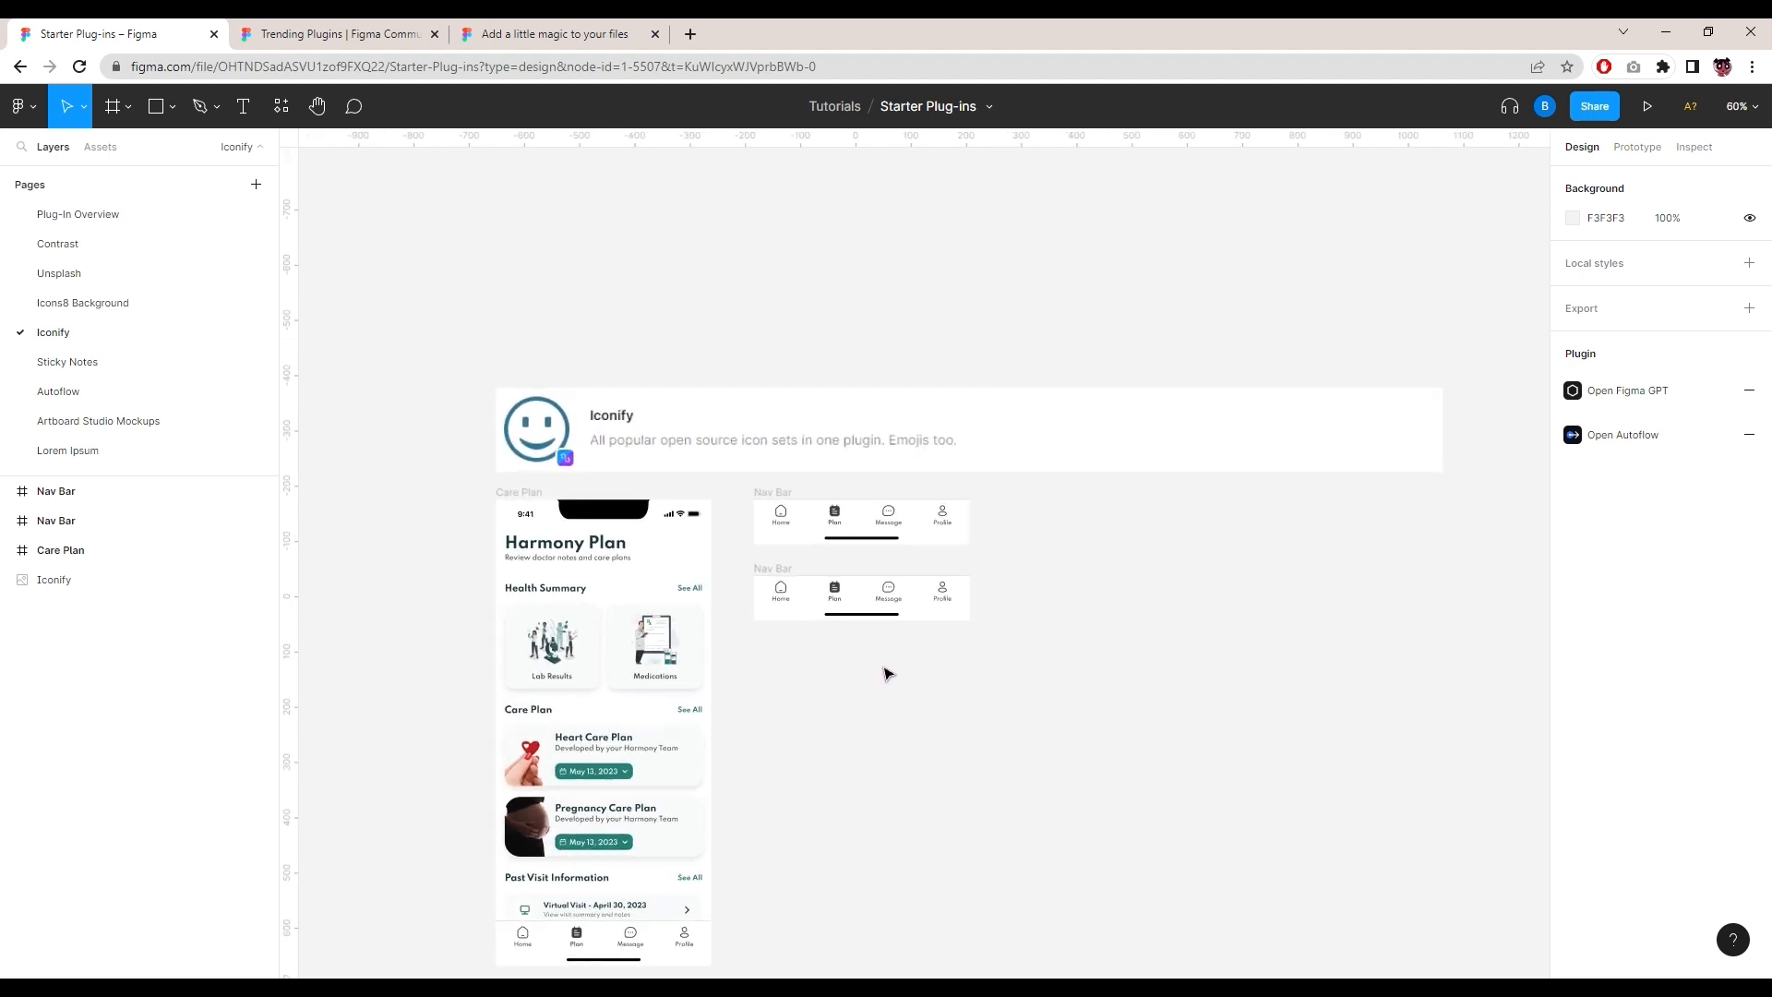
right_click(809, 680)
mouse_move(894, 835)
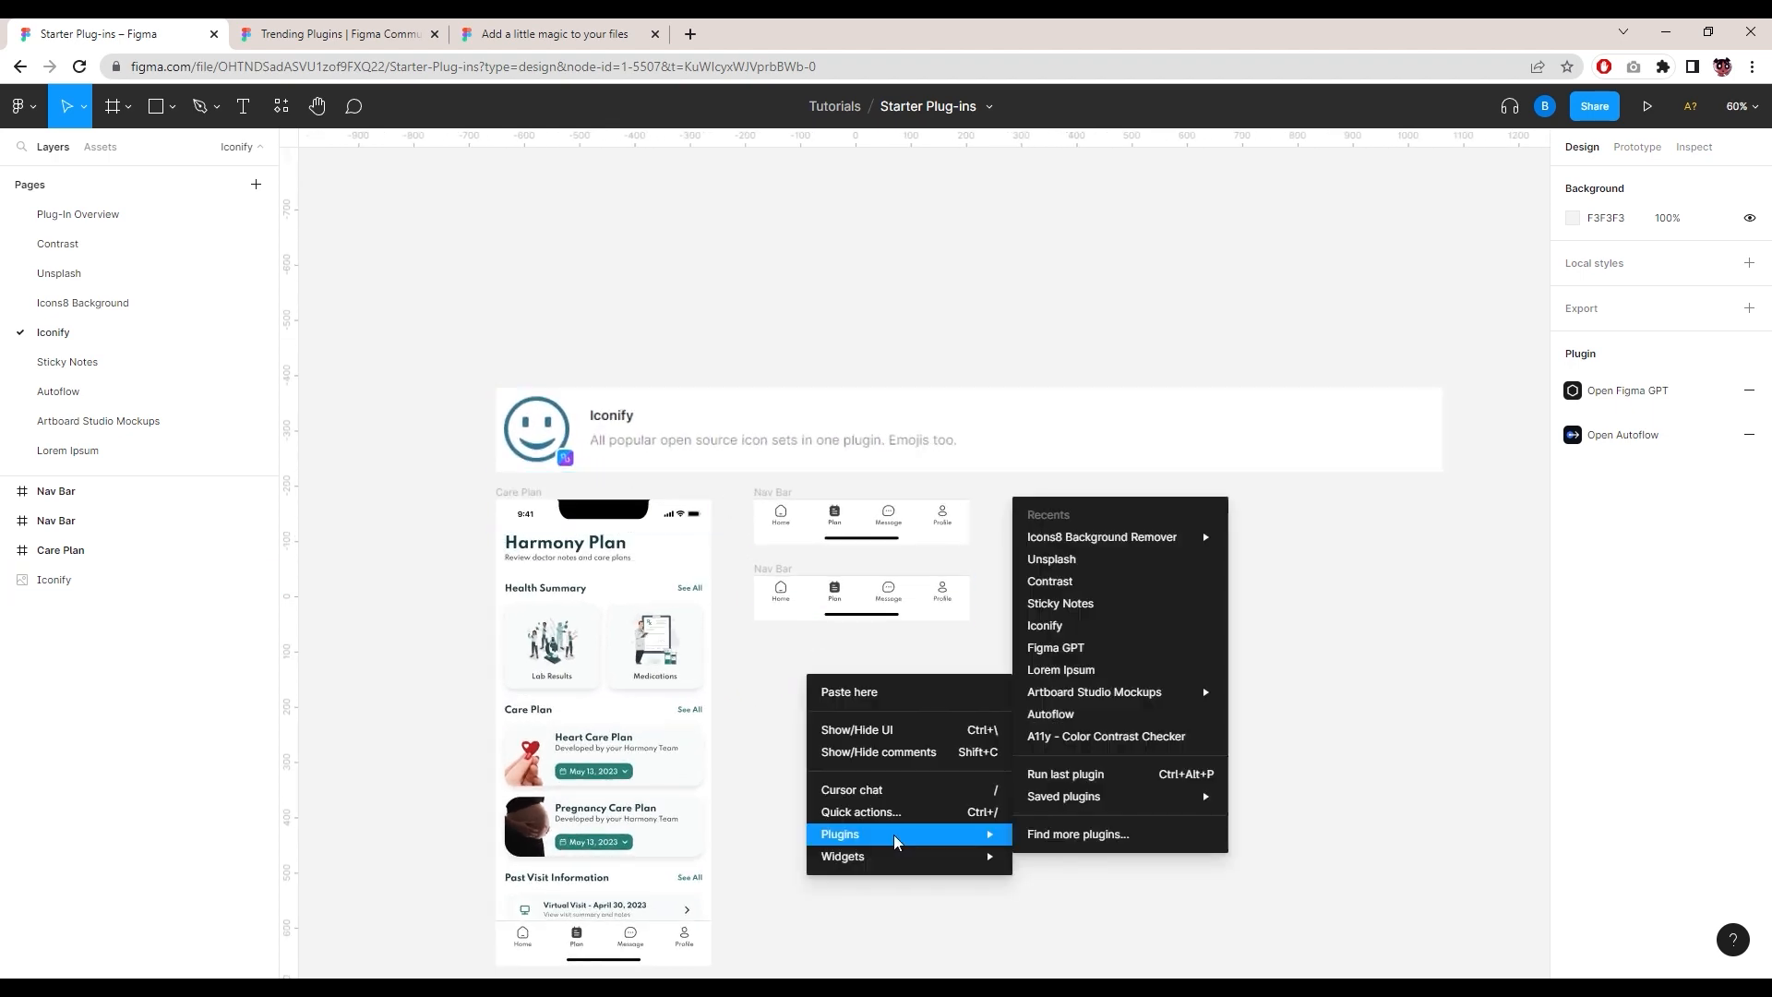
left_click(1092, 635)
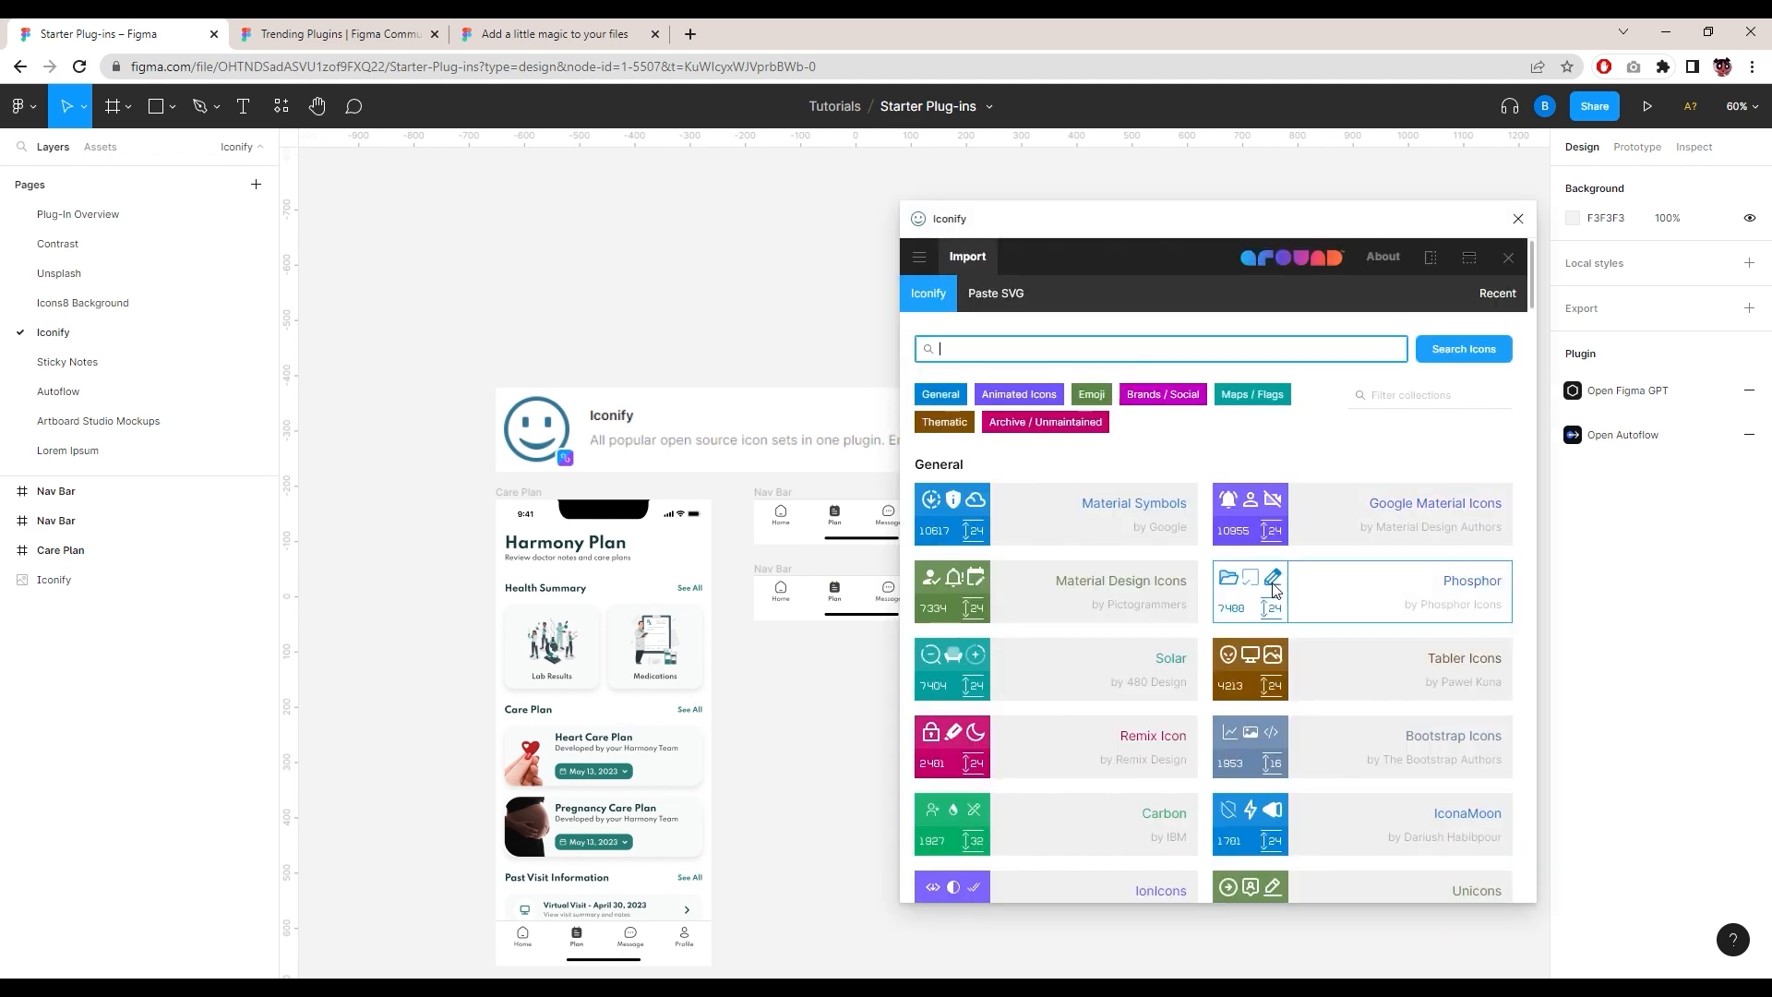
Step: Open the Iconoir collection from Iconify's general icon sets and browse its icons up to page 8
scroll(1173, 503, "down", 1)
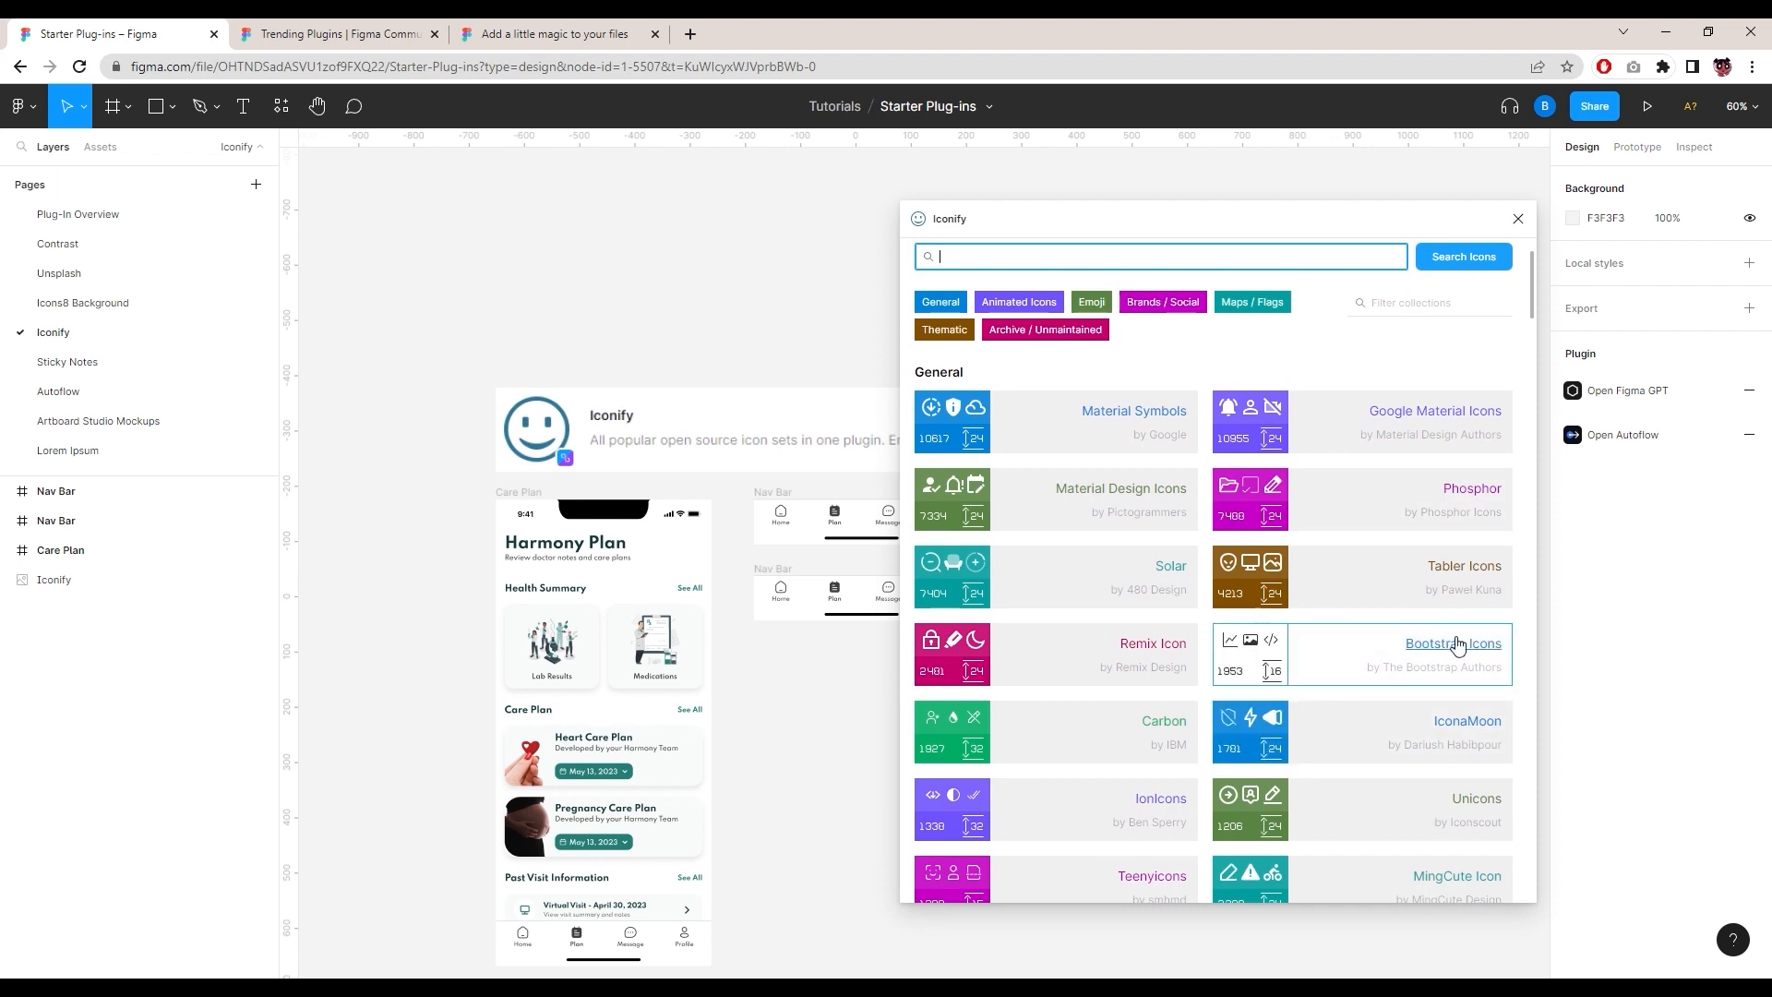
scroll(1281, 673, "down", 5)
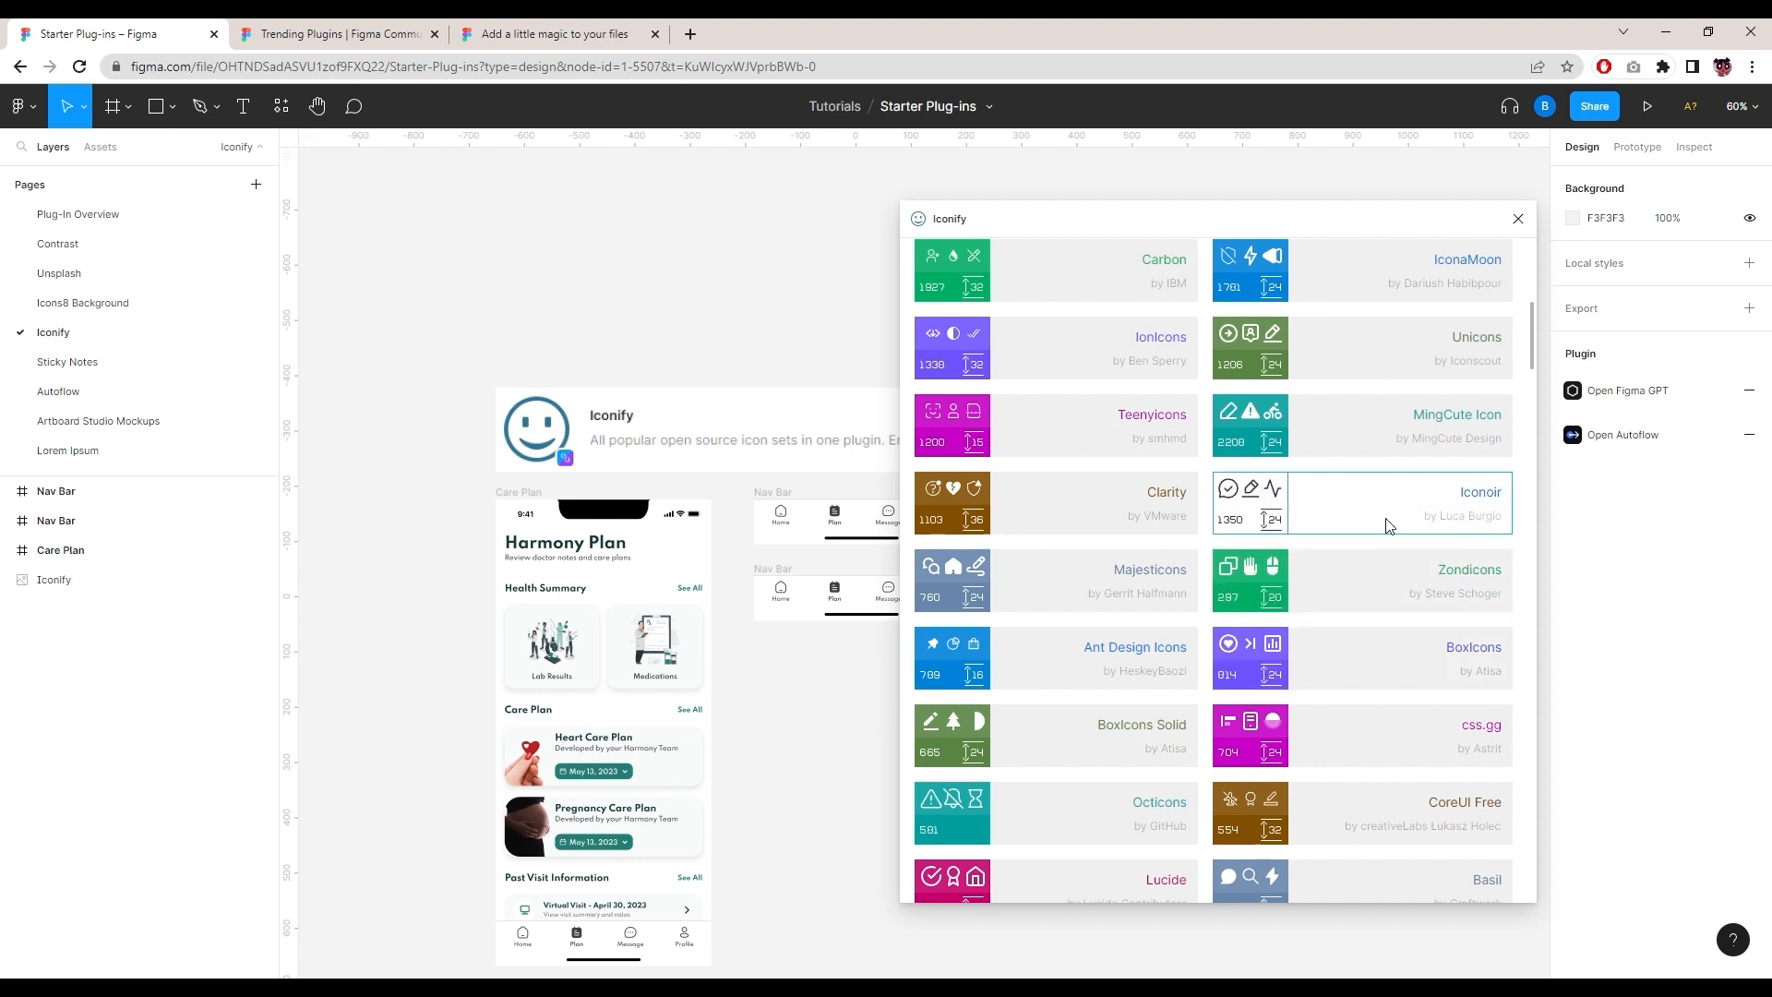
left_click(1304, 502)
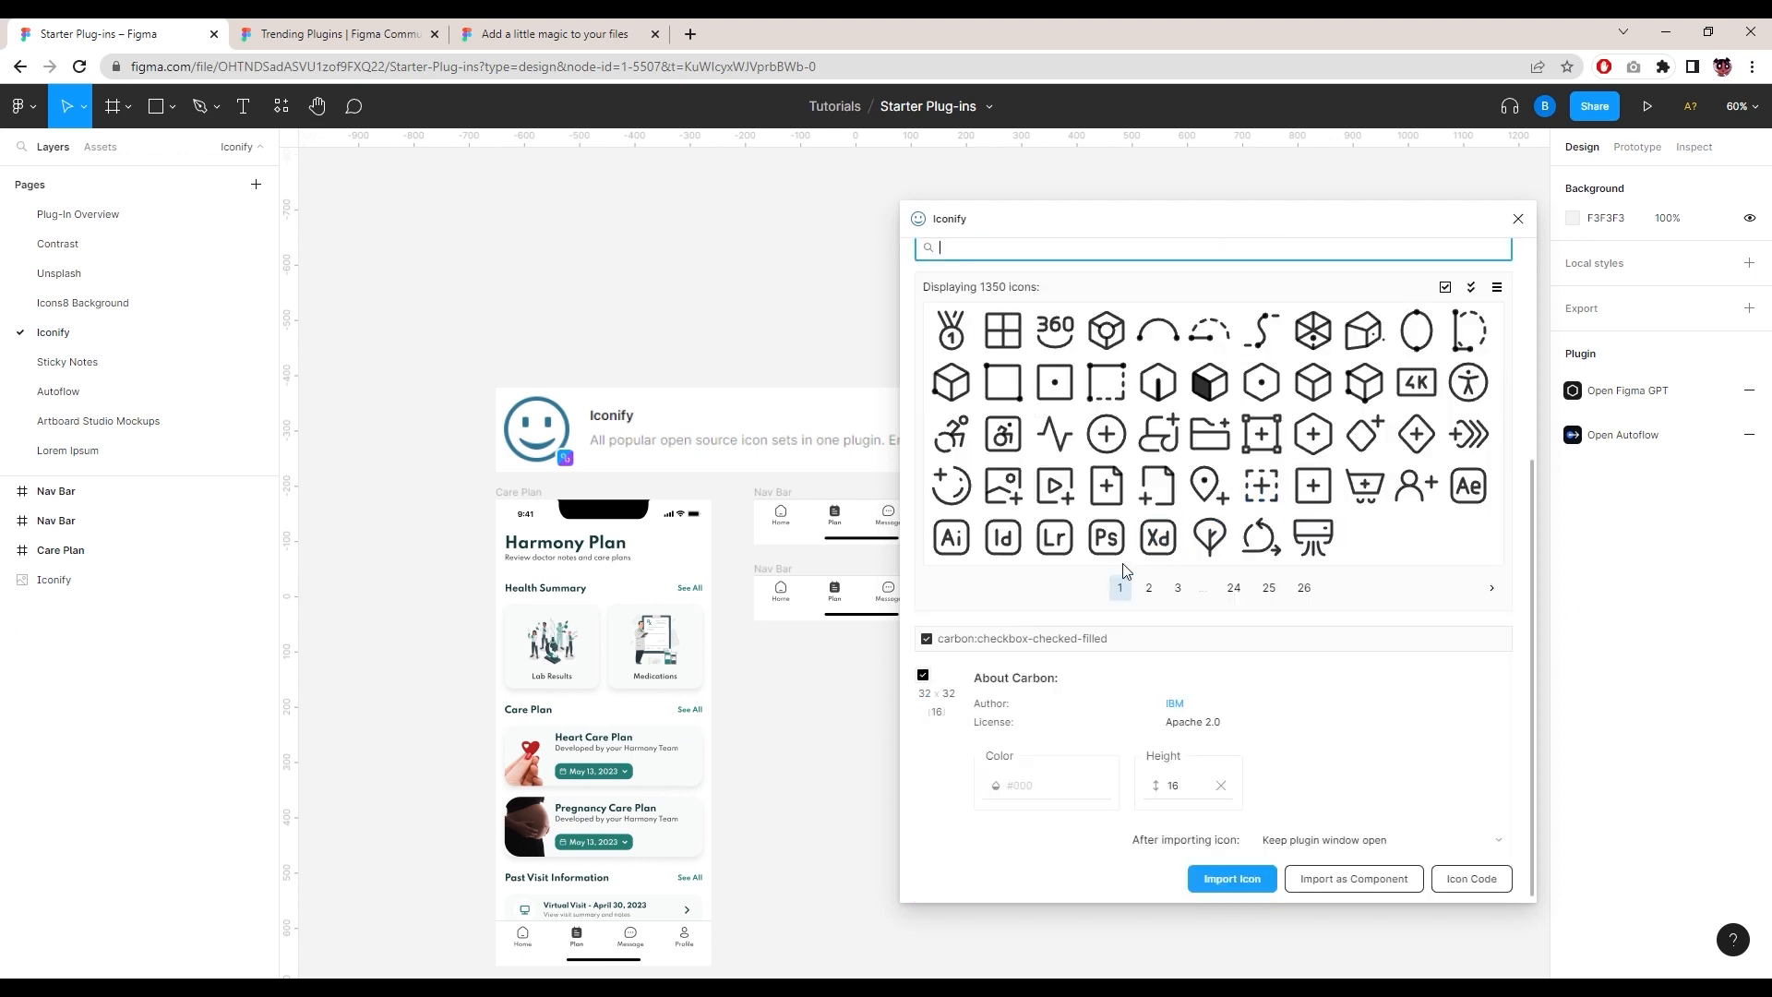
left_click(1146, 589)
left_click(1192, 587)
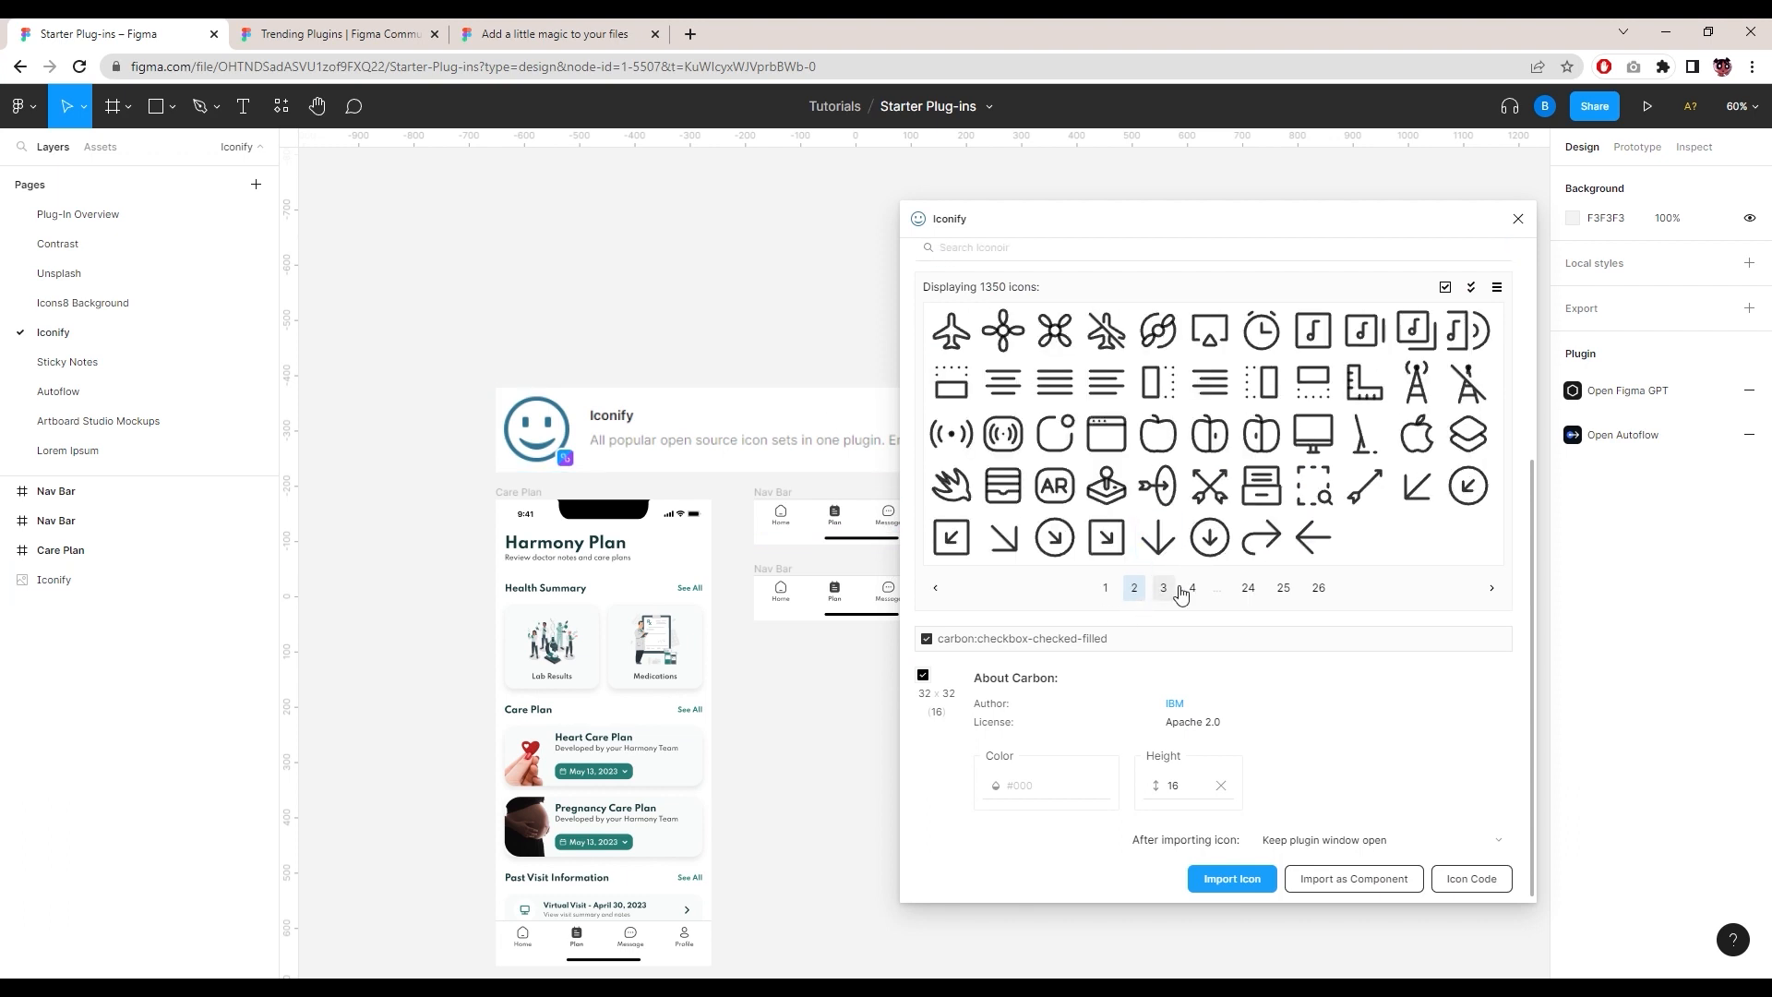
left_click(1202, 588)
left_click(1211, 589)
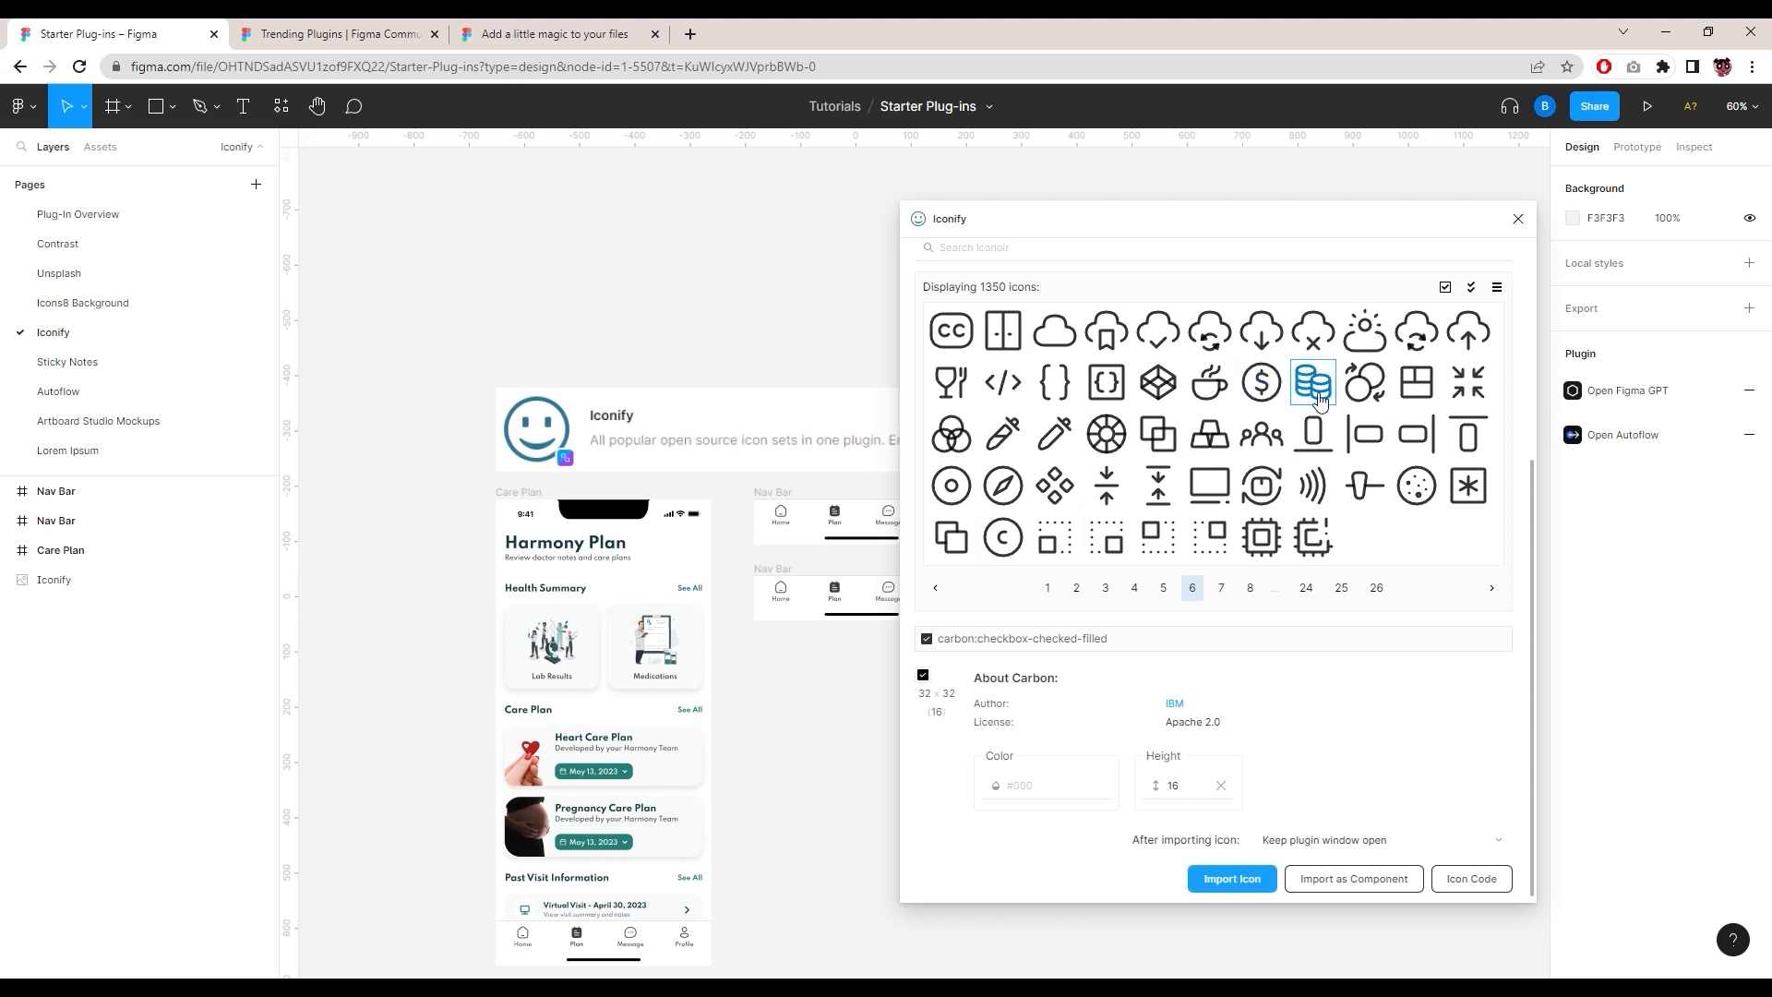
left_click(1224, 588)
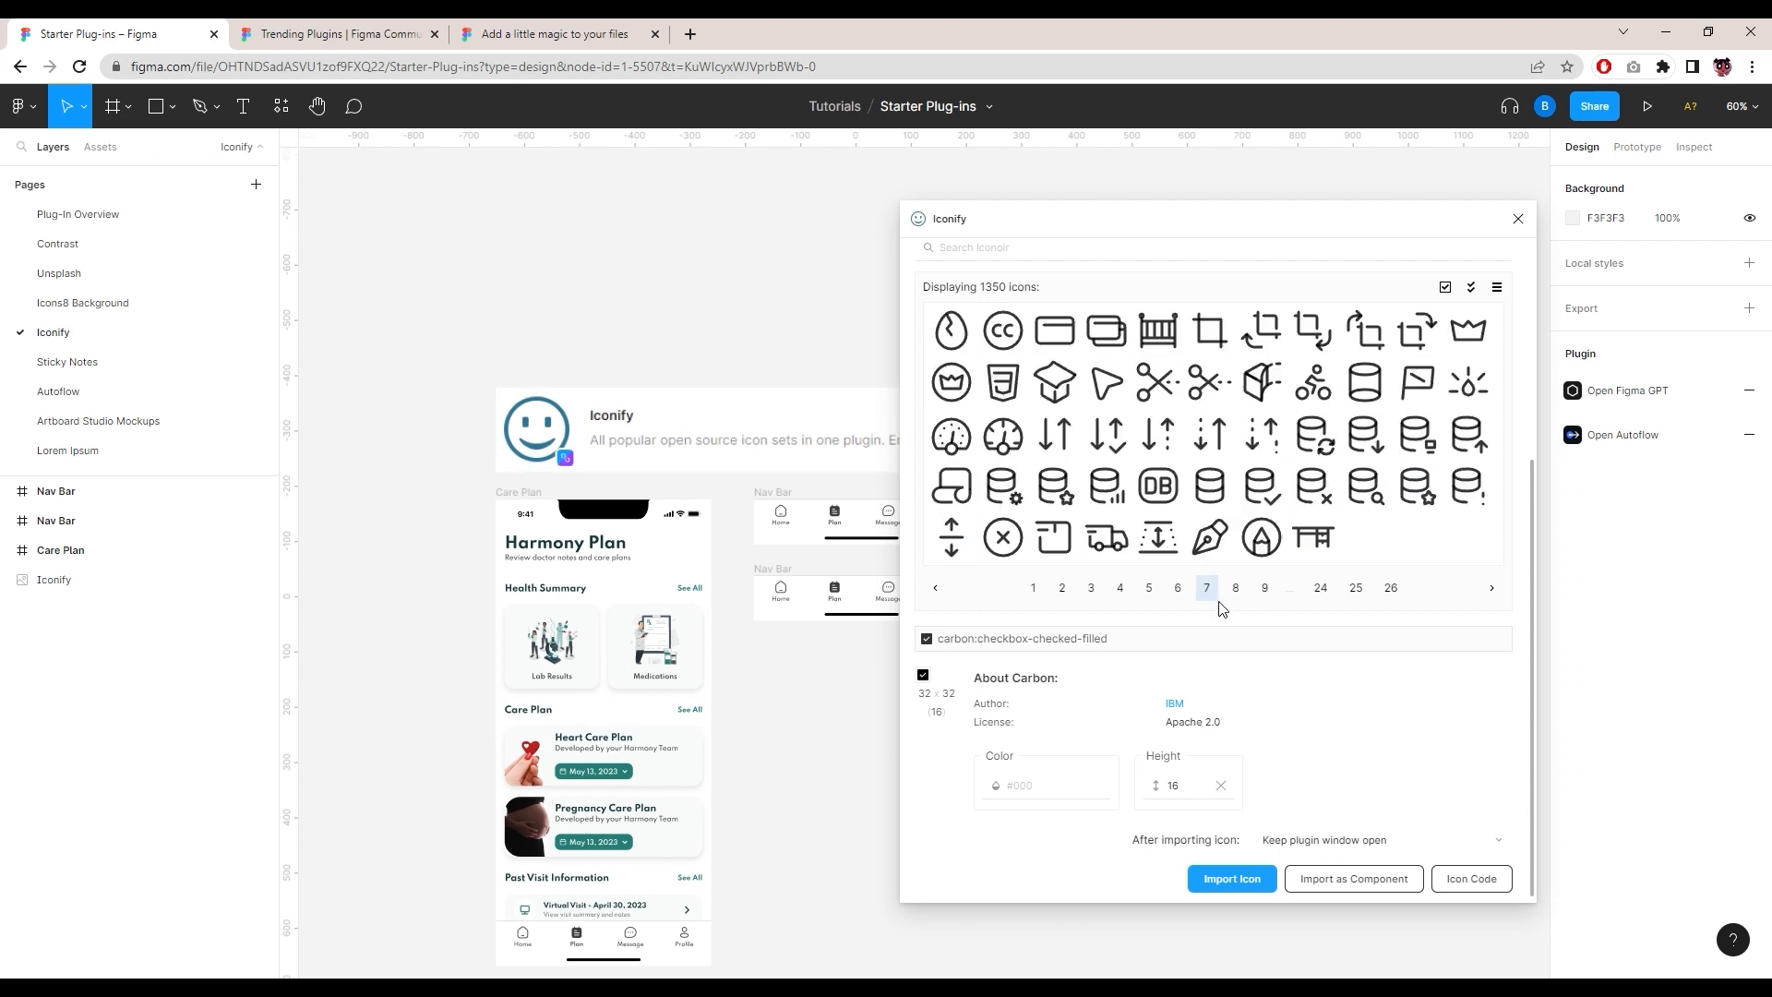
left_click(1250, 595)
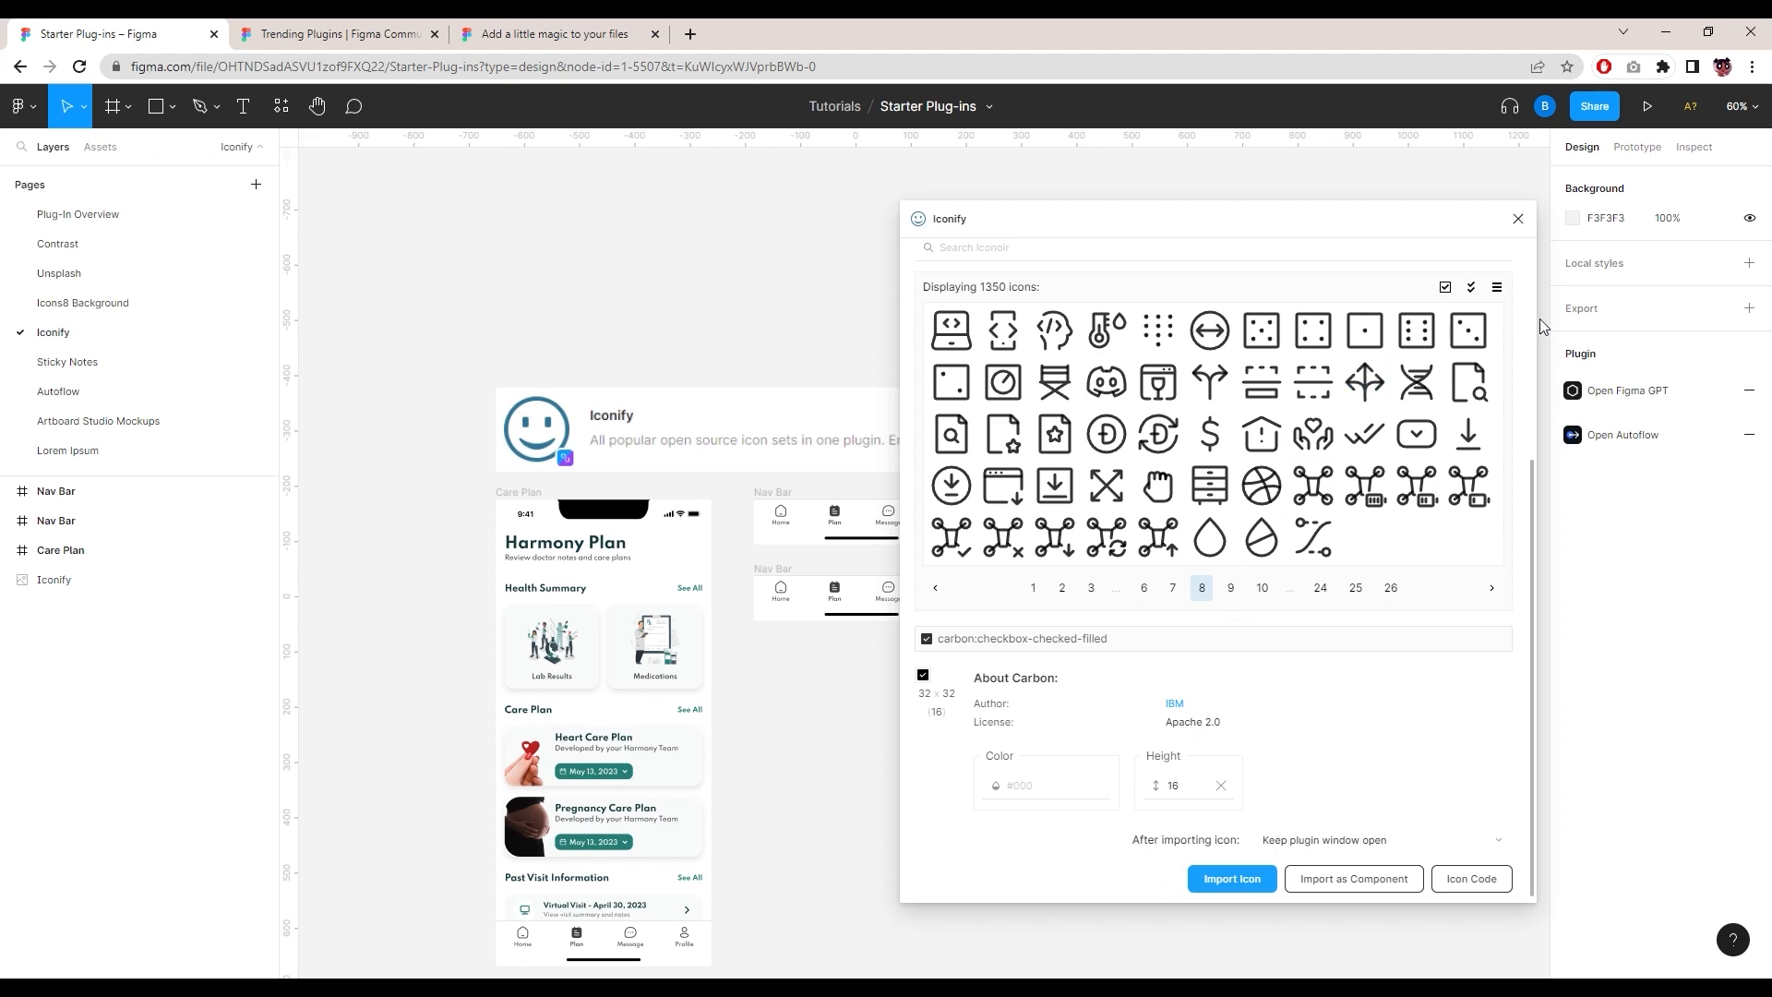
Step: Show the Iconoir icons as a named list, look through page 8, and return to the grid view
left_click(1498, 287)
scroll(1322, 531, "down", 6)
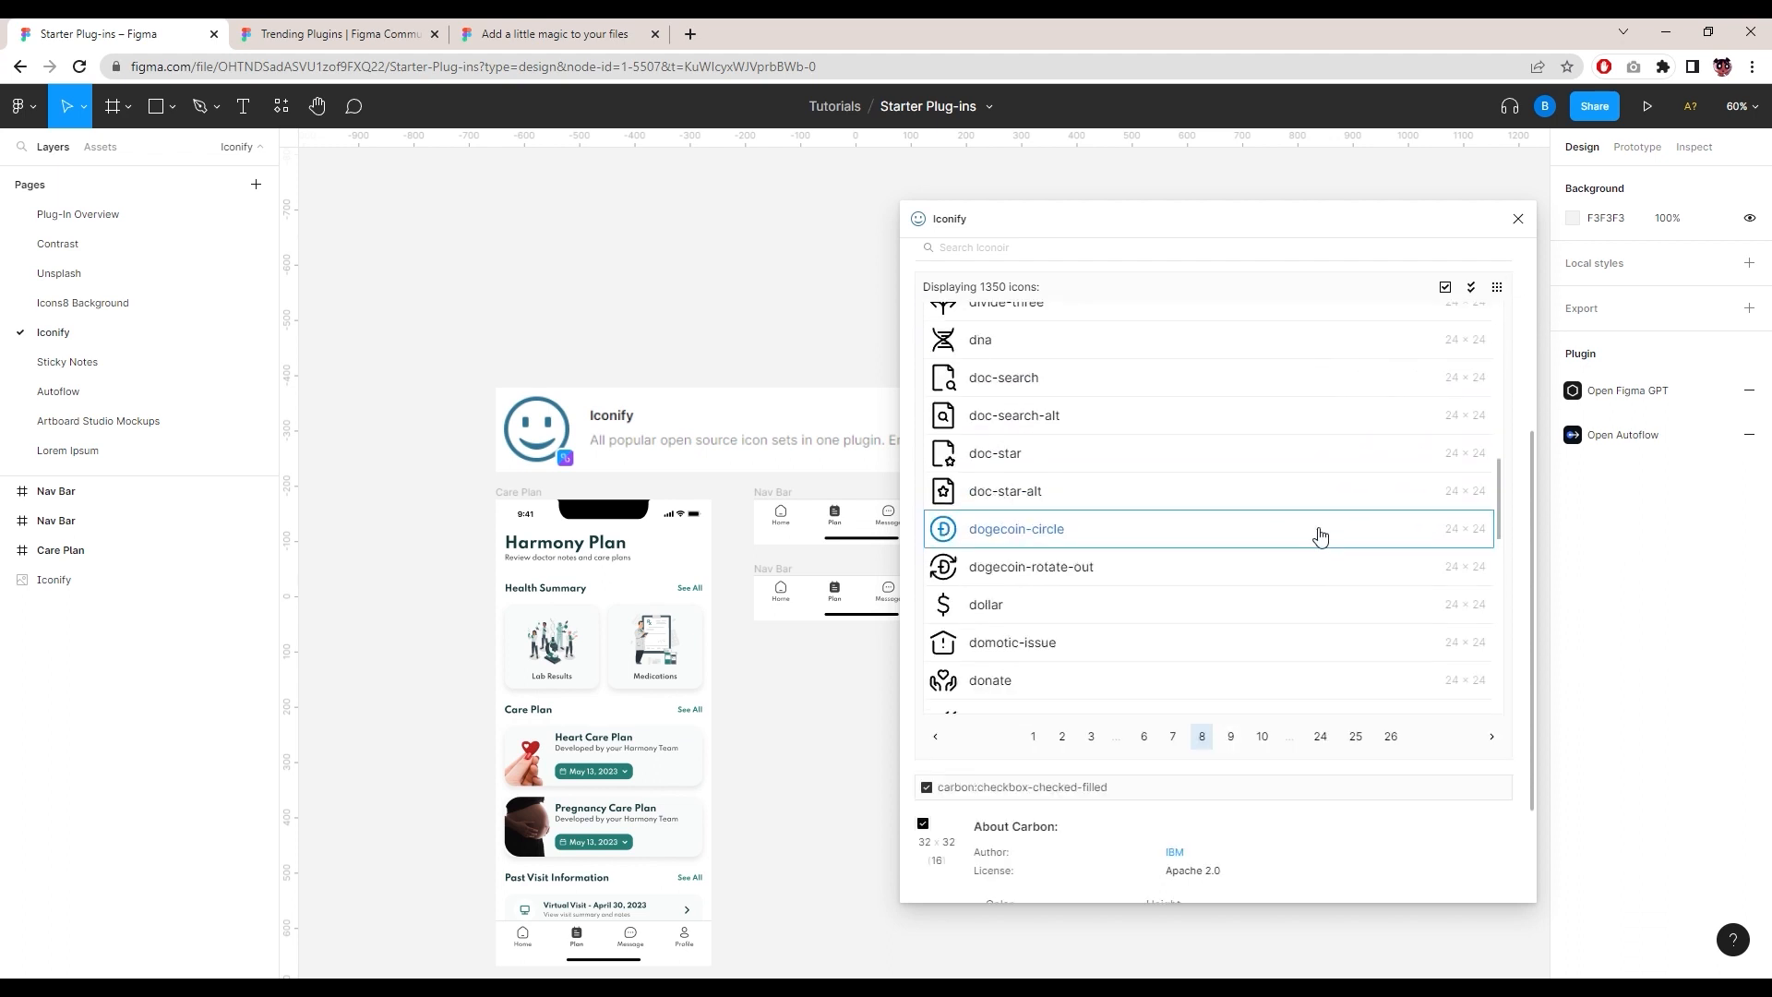
scroll(1320, 536, "down", 5)
scroll(1320, 535, "up", 5)
scroll(1318, 535, "down", 5)
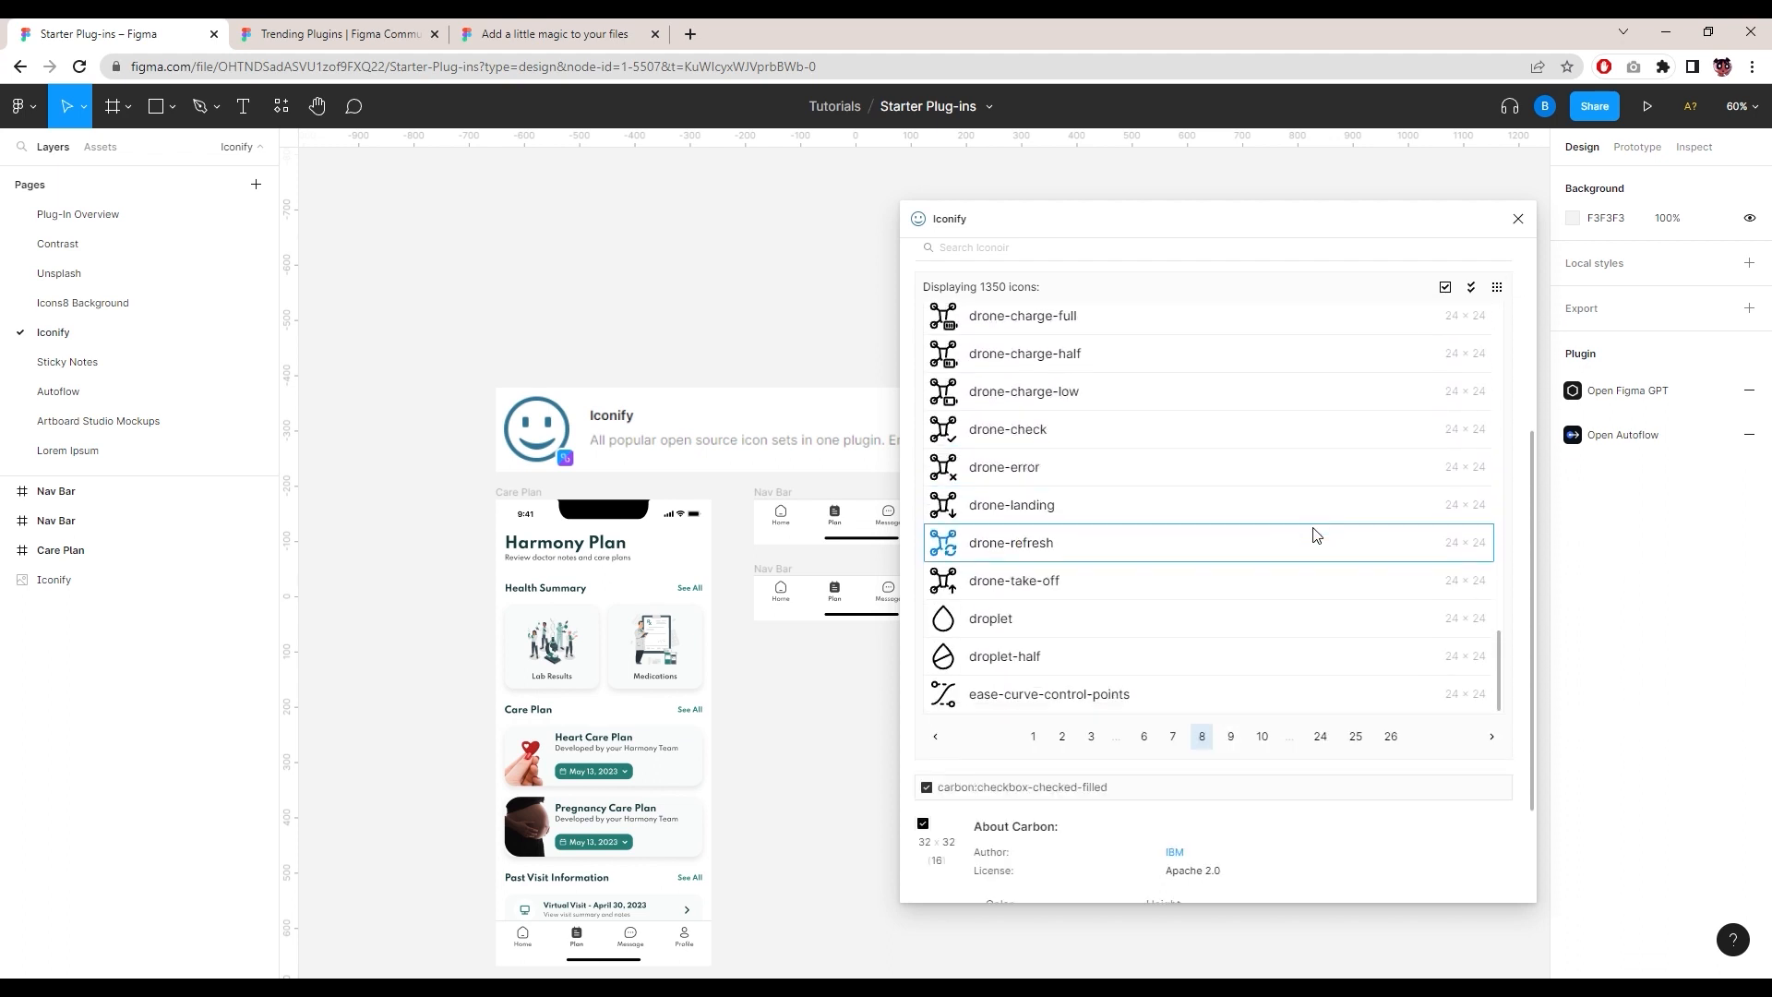
scroll(1314, 532, "up", 8)
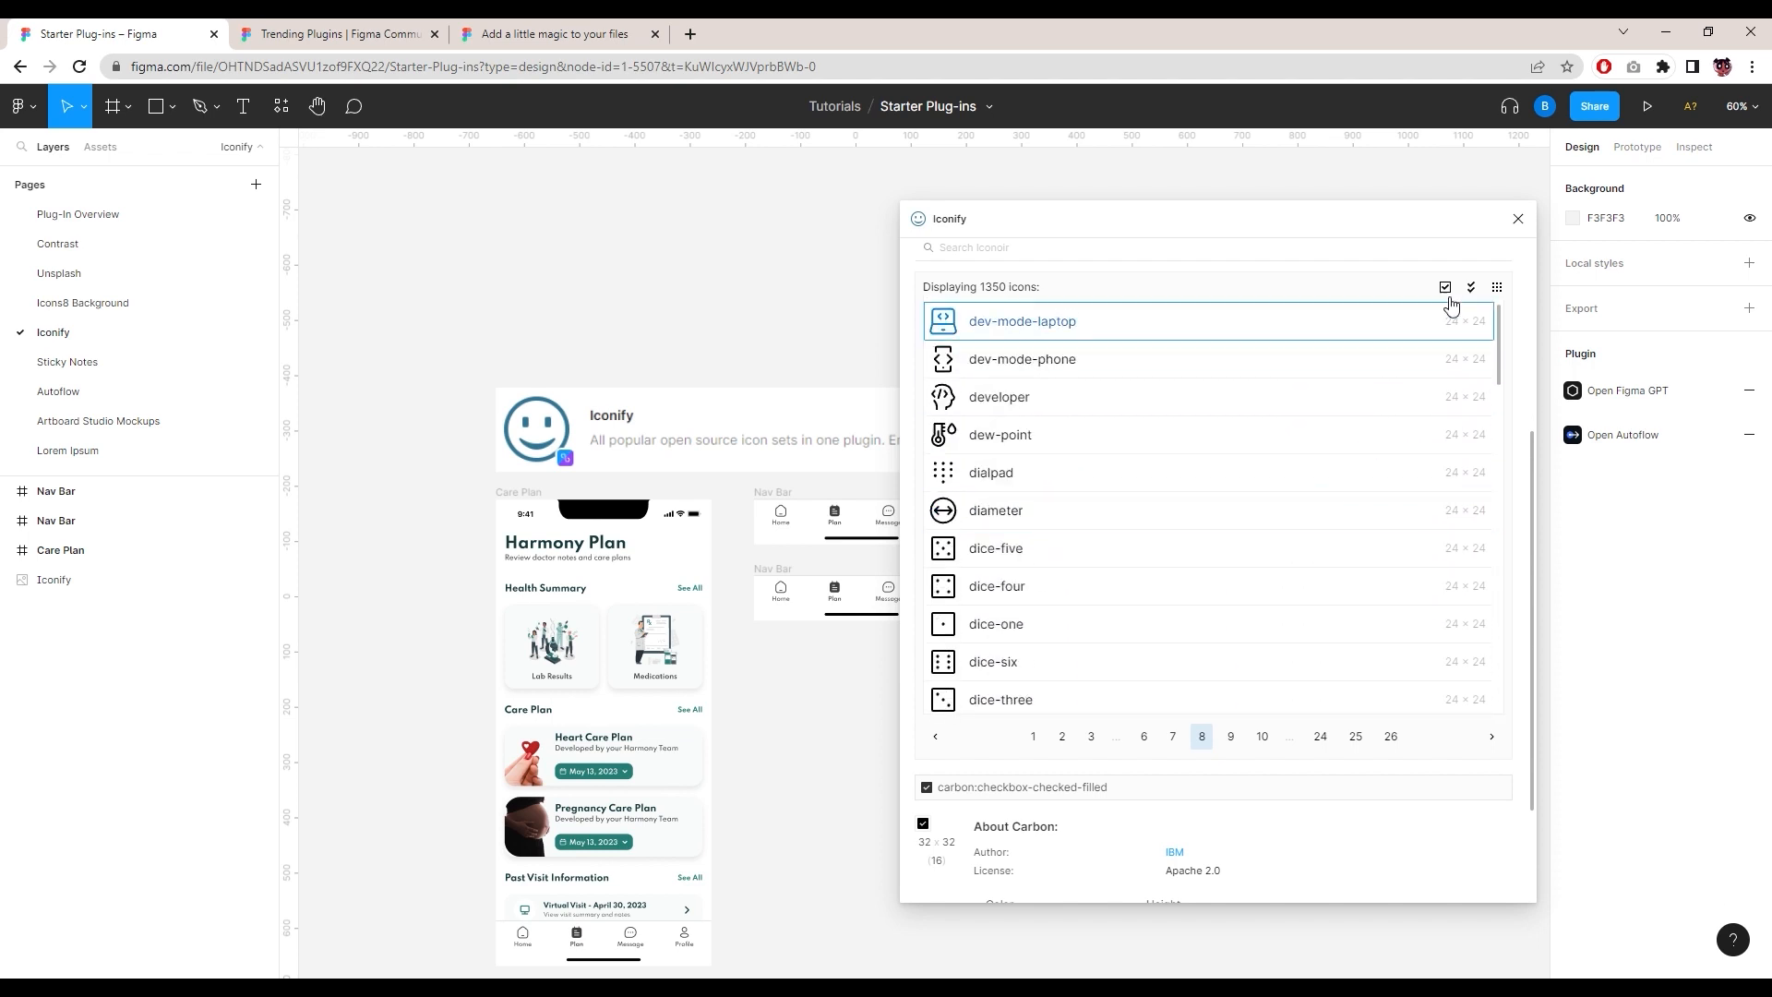
left_click(1497, 287)
Step: Go on to page 10 of the Iconoir icons and select the fast-right-circle icon
left_click(1231, 588)
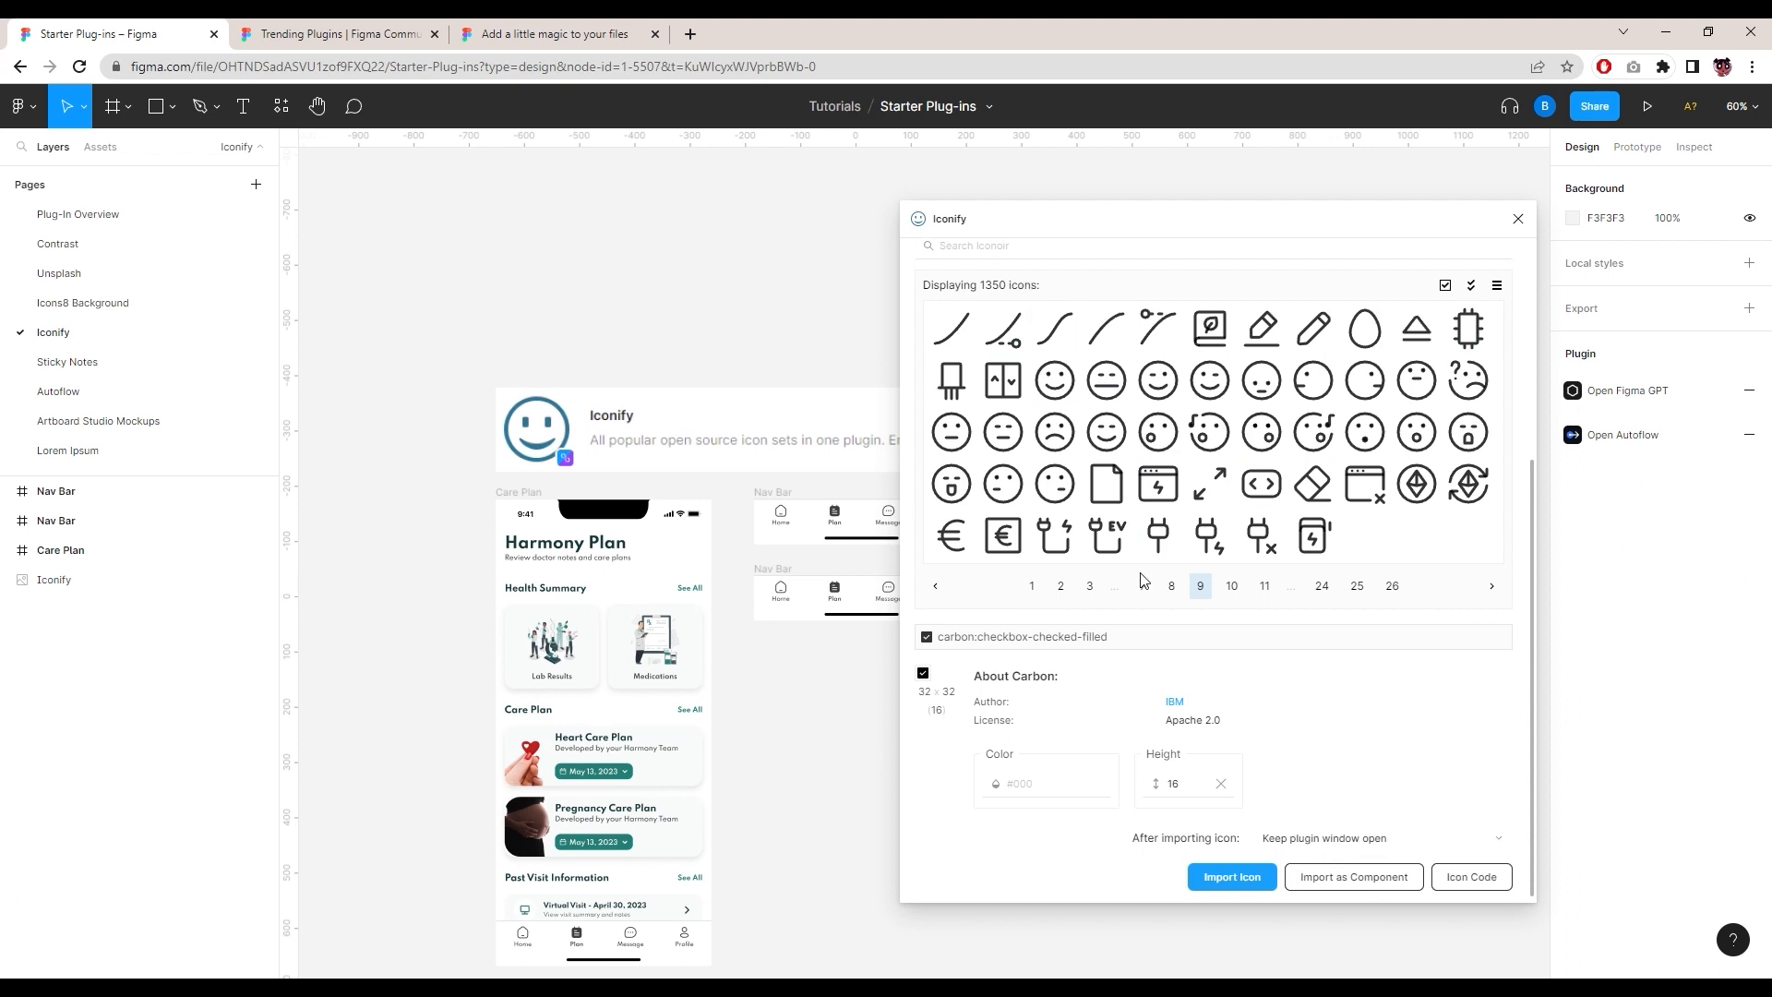
scroll(1137, 609, "down", 1)
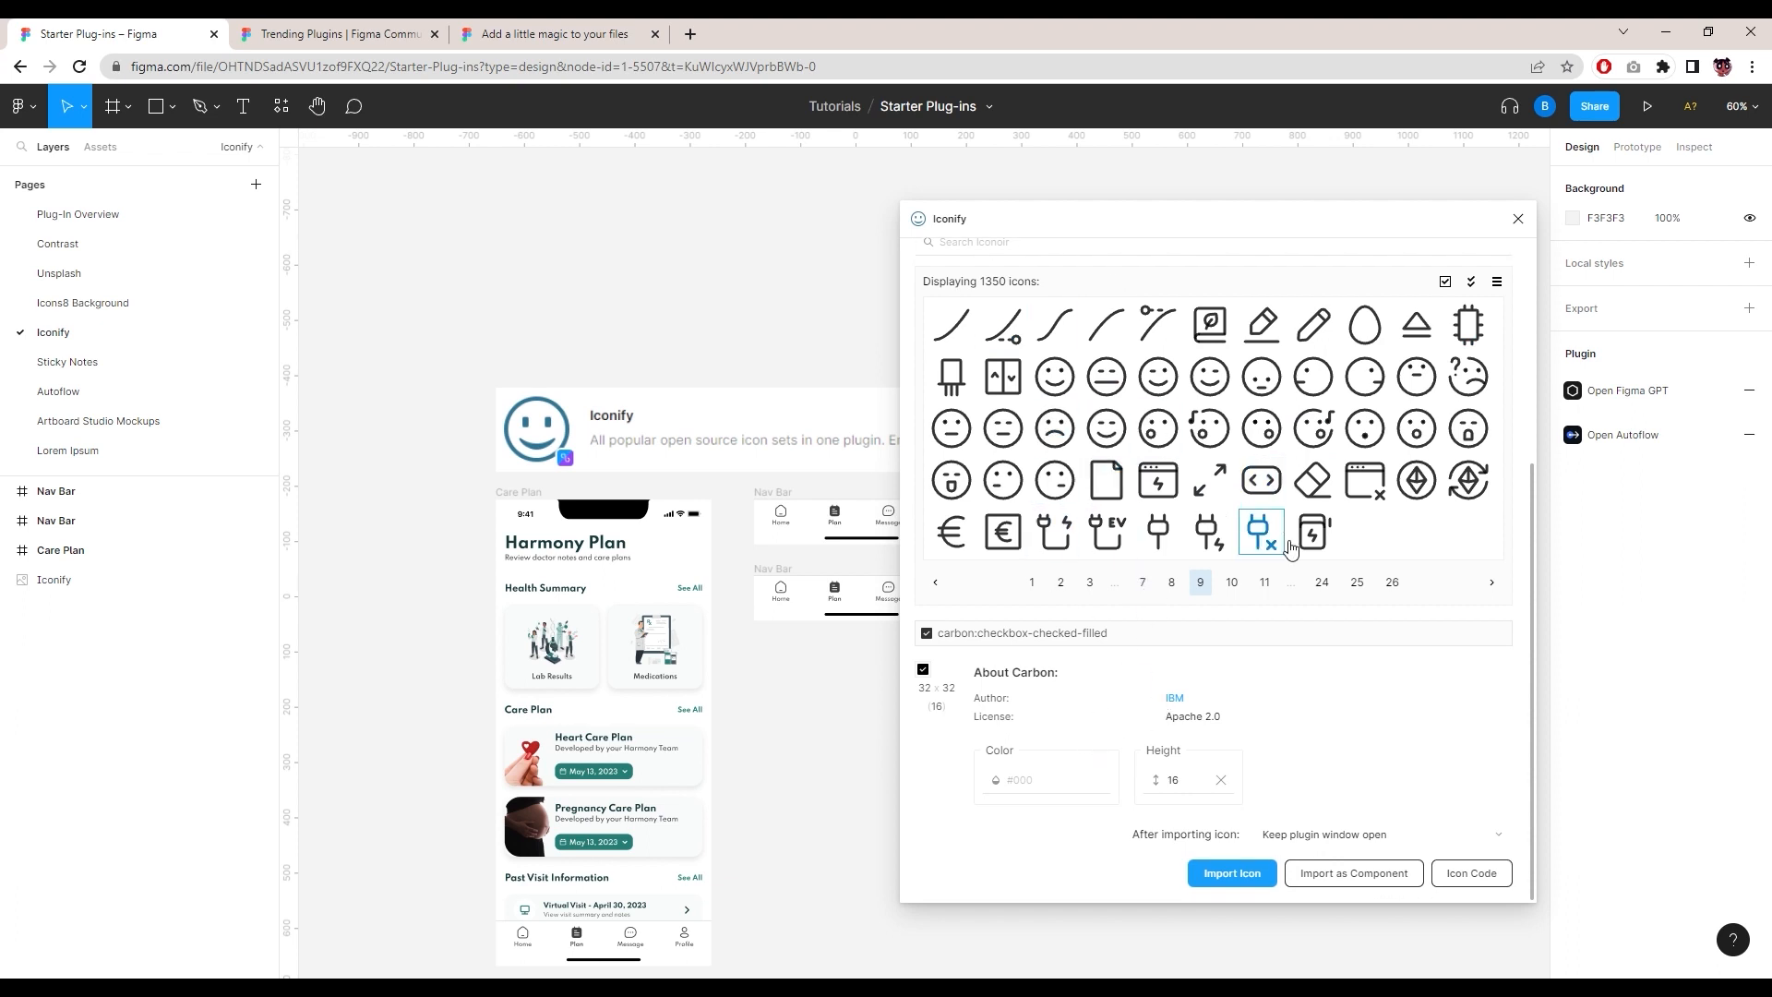
left_click(1228, 589)
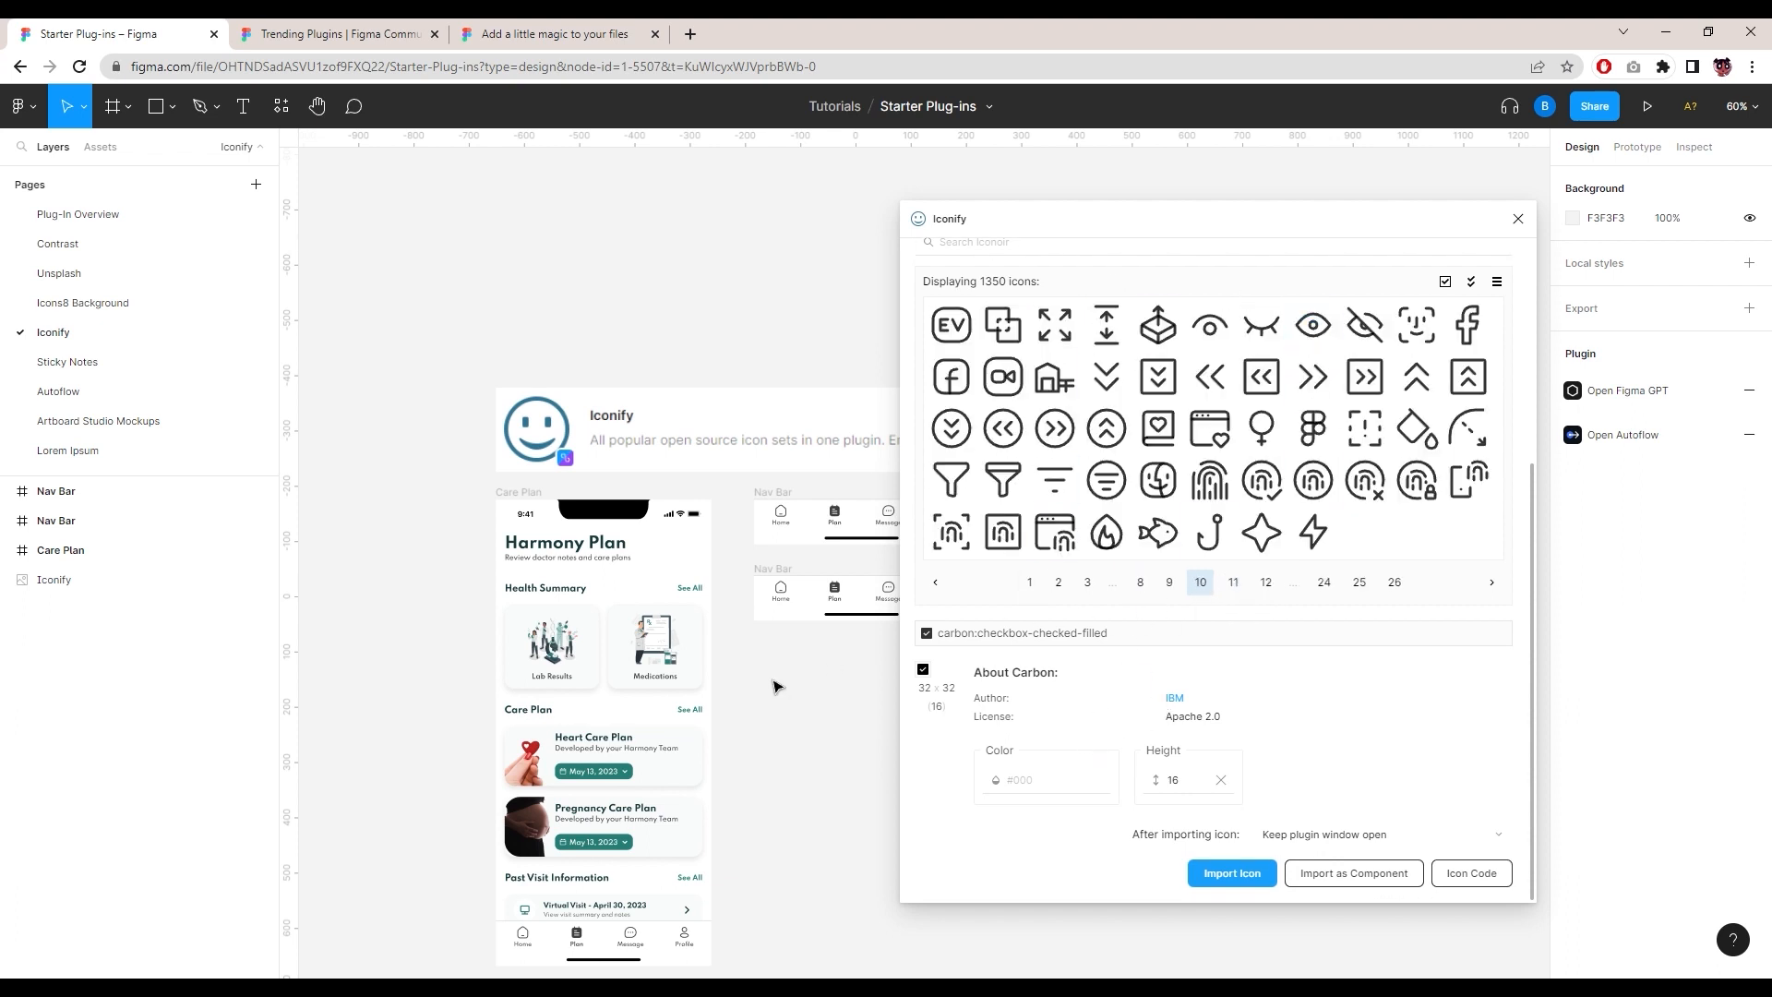
left_click(1057, 431)
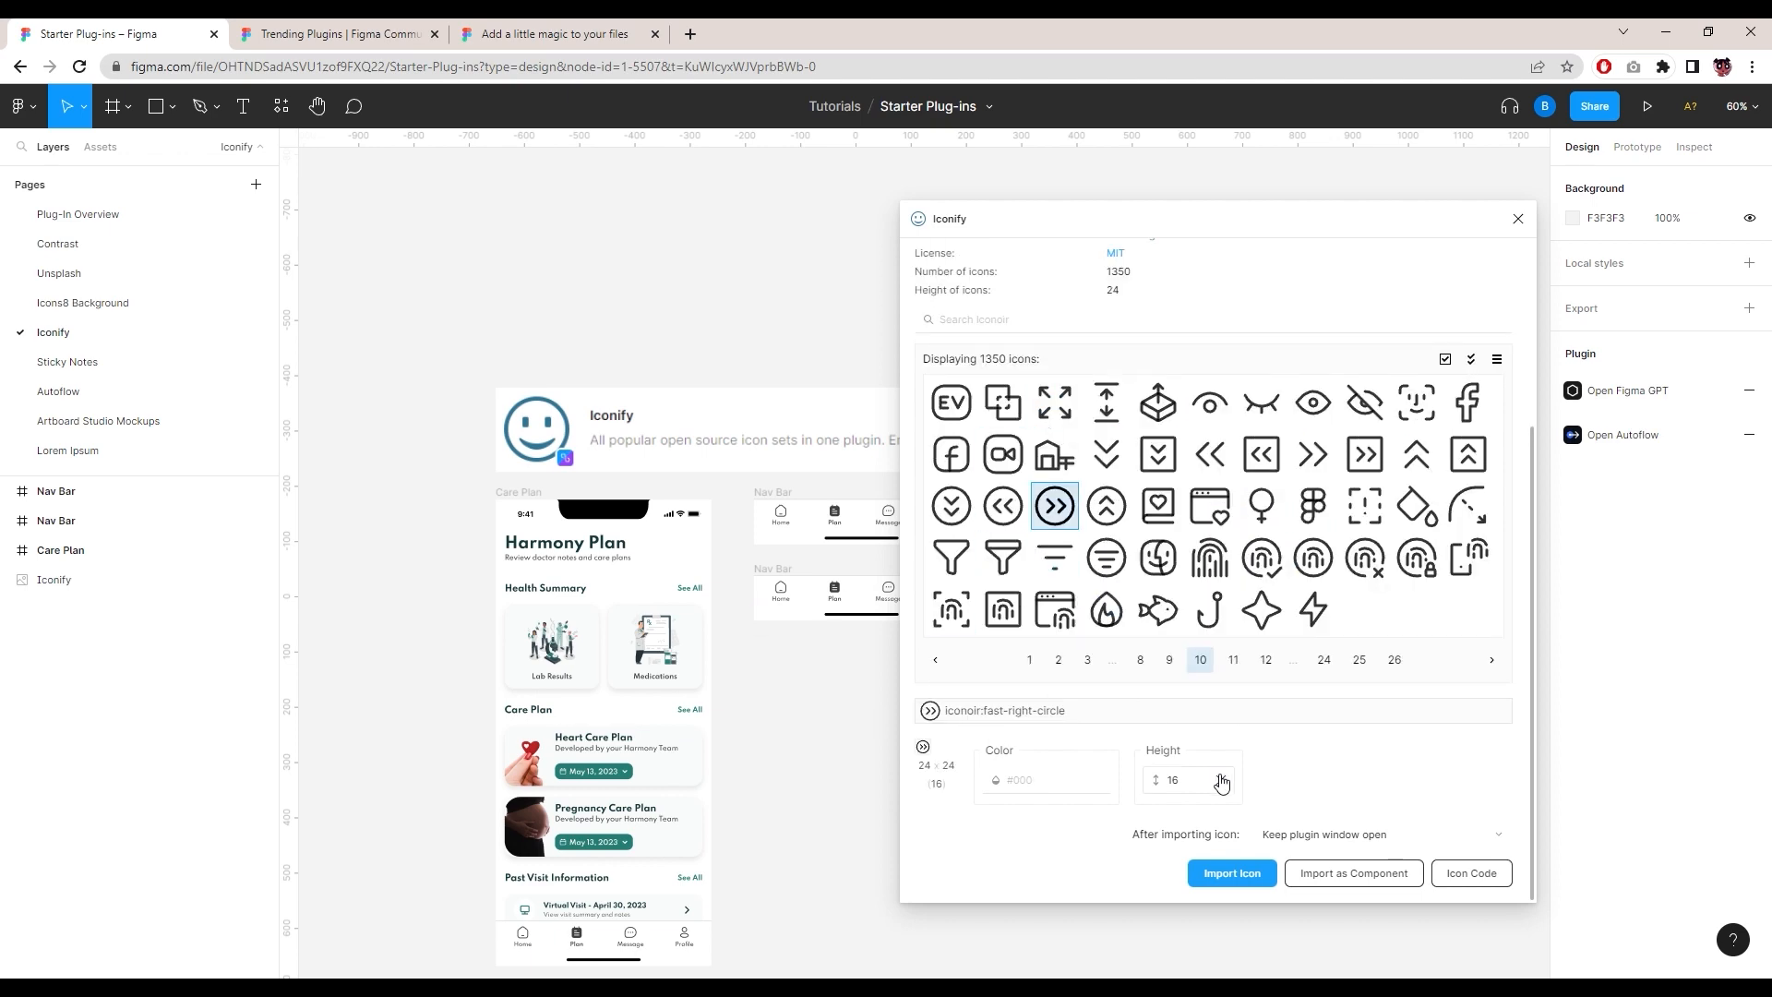
Step: Move the Iconify window clear of the Nav Bar frames and import the fast-right-circle icon at height 16 with the default colour
left_click(1089, 784)
left_click(1331, 818)
left_click_drag(1231, 225, 1431, 233)
left_click(1215, 783)
left_click(1369, 794)
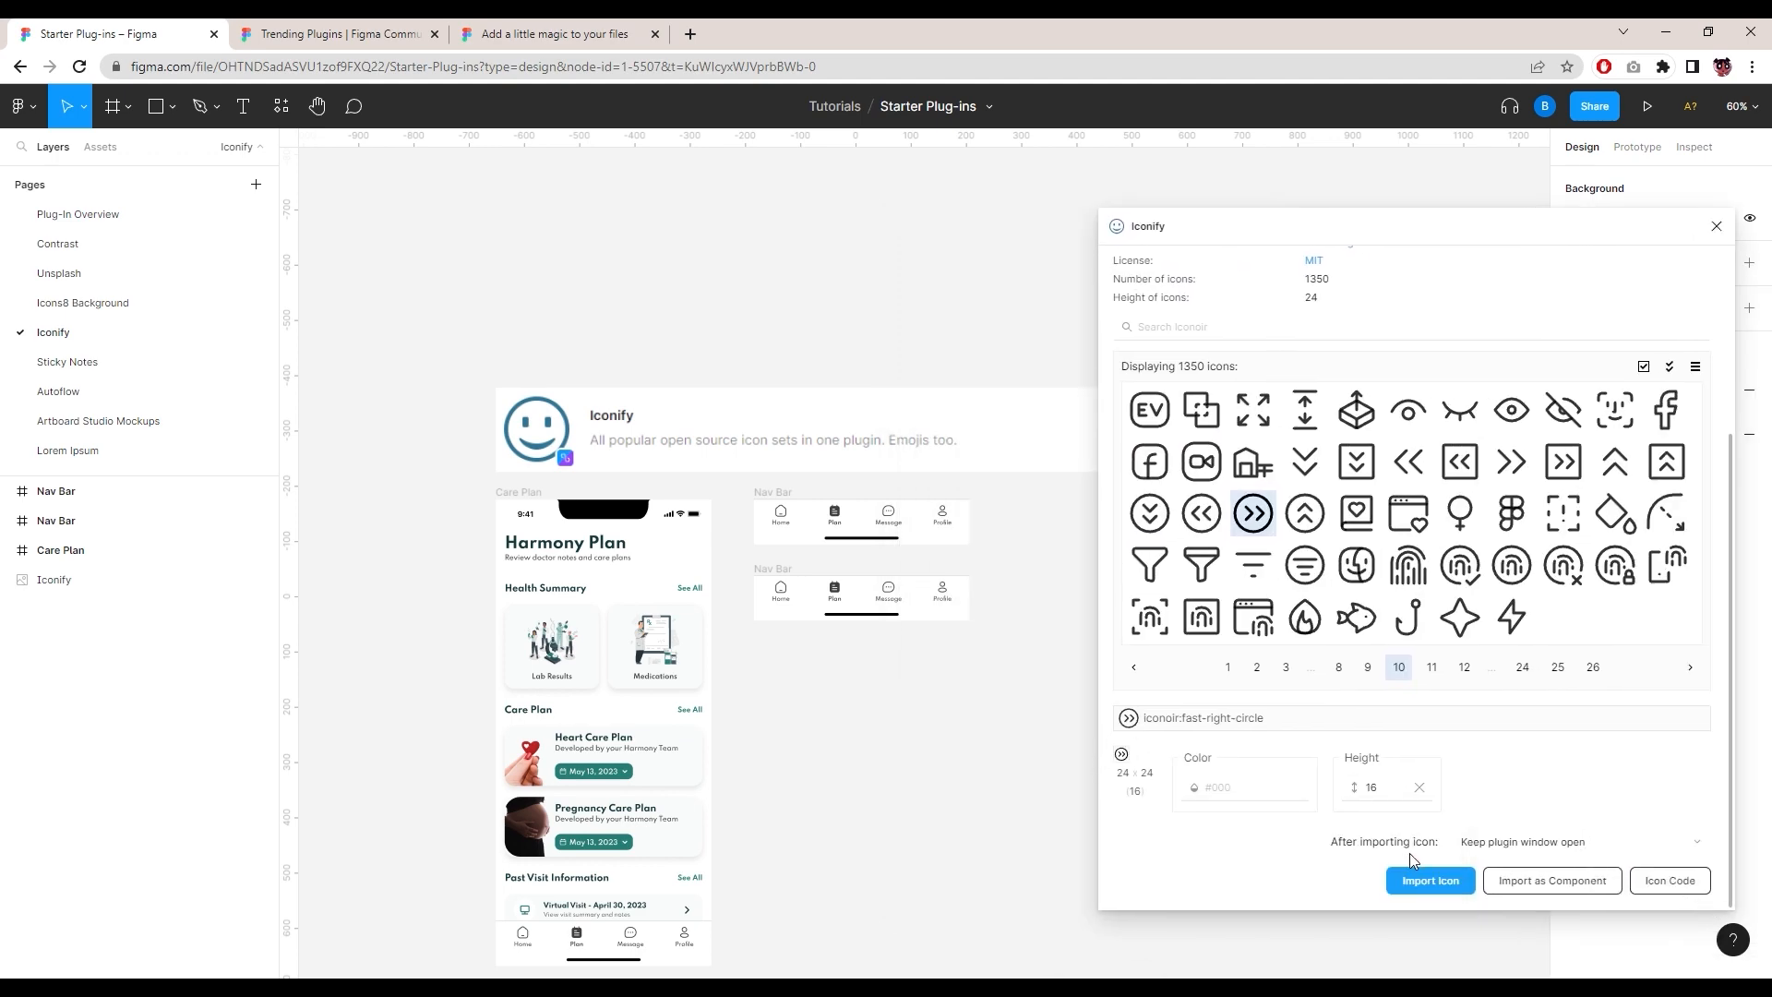
left_click(1211, 787)
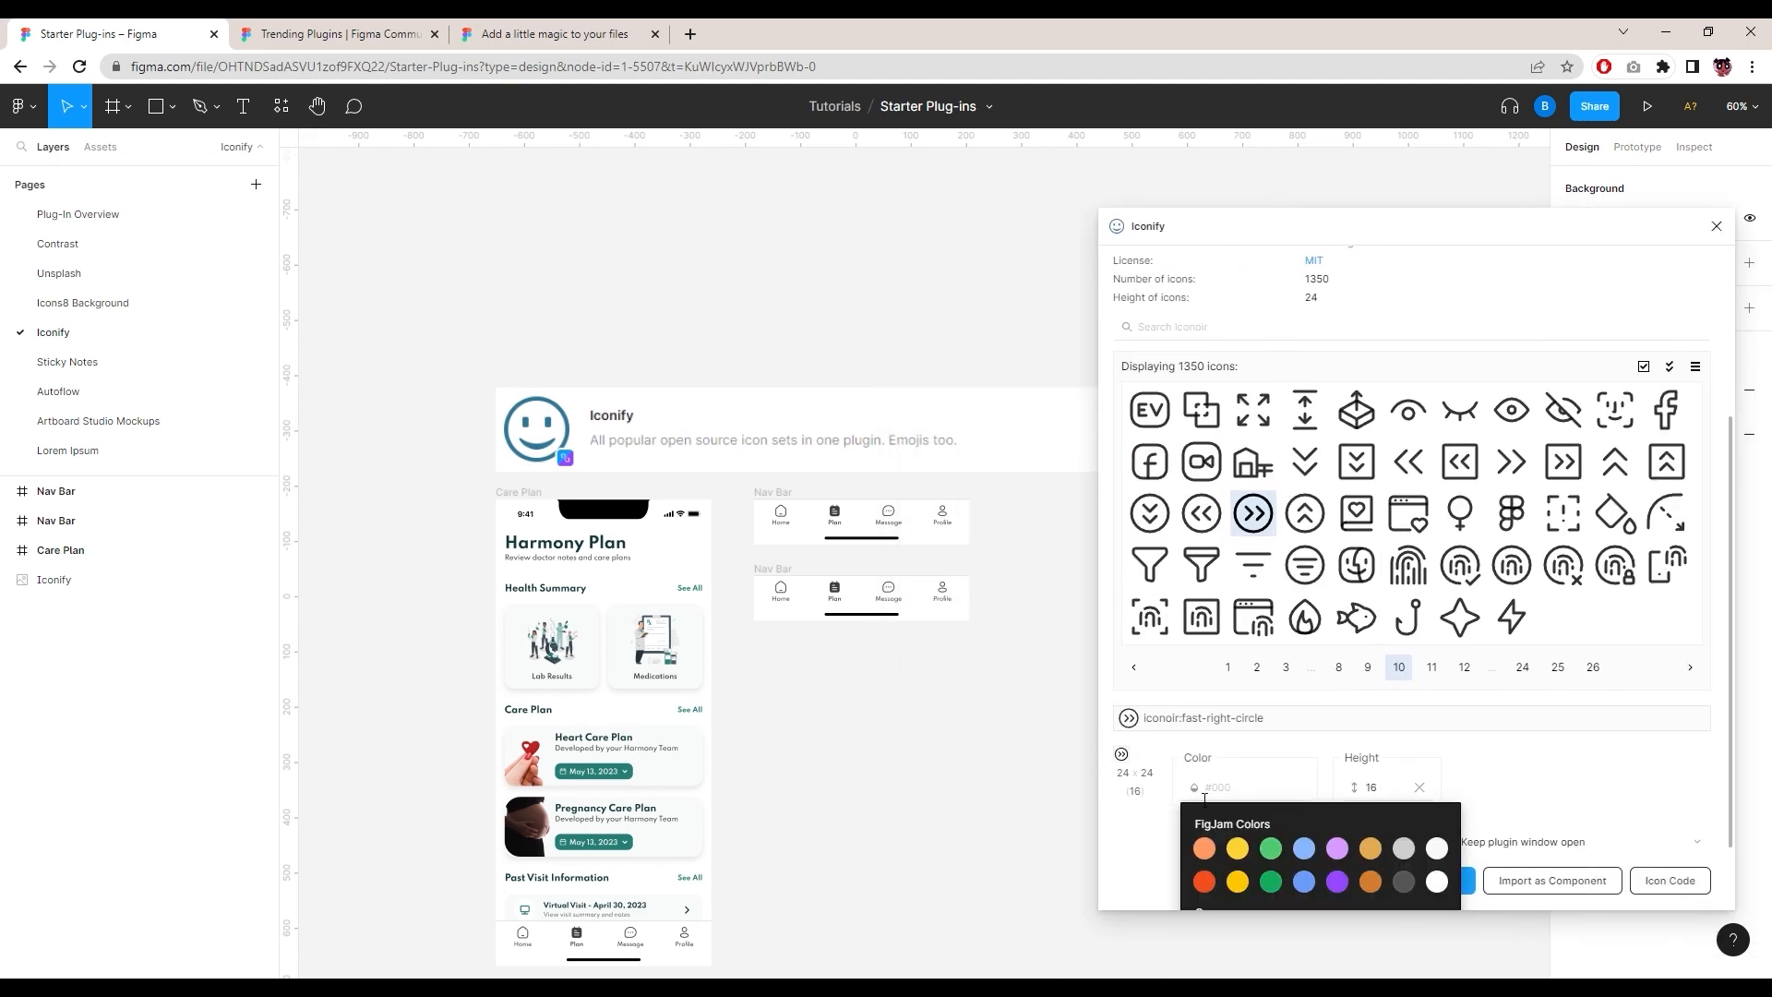
left_click(1431, 893)
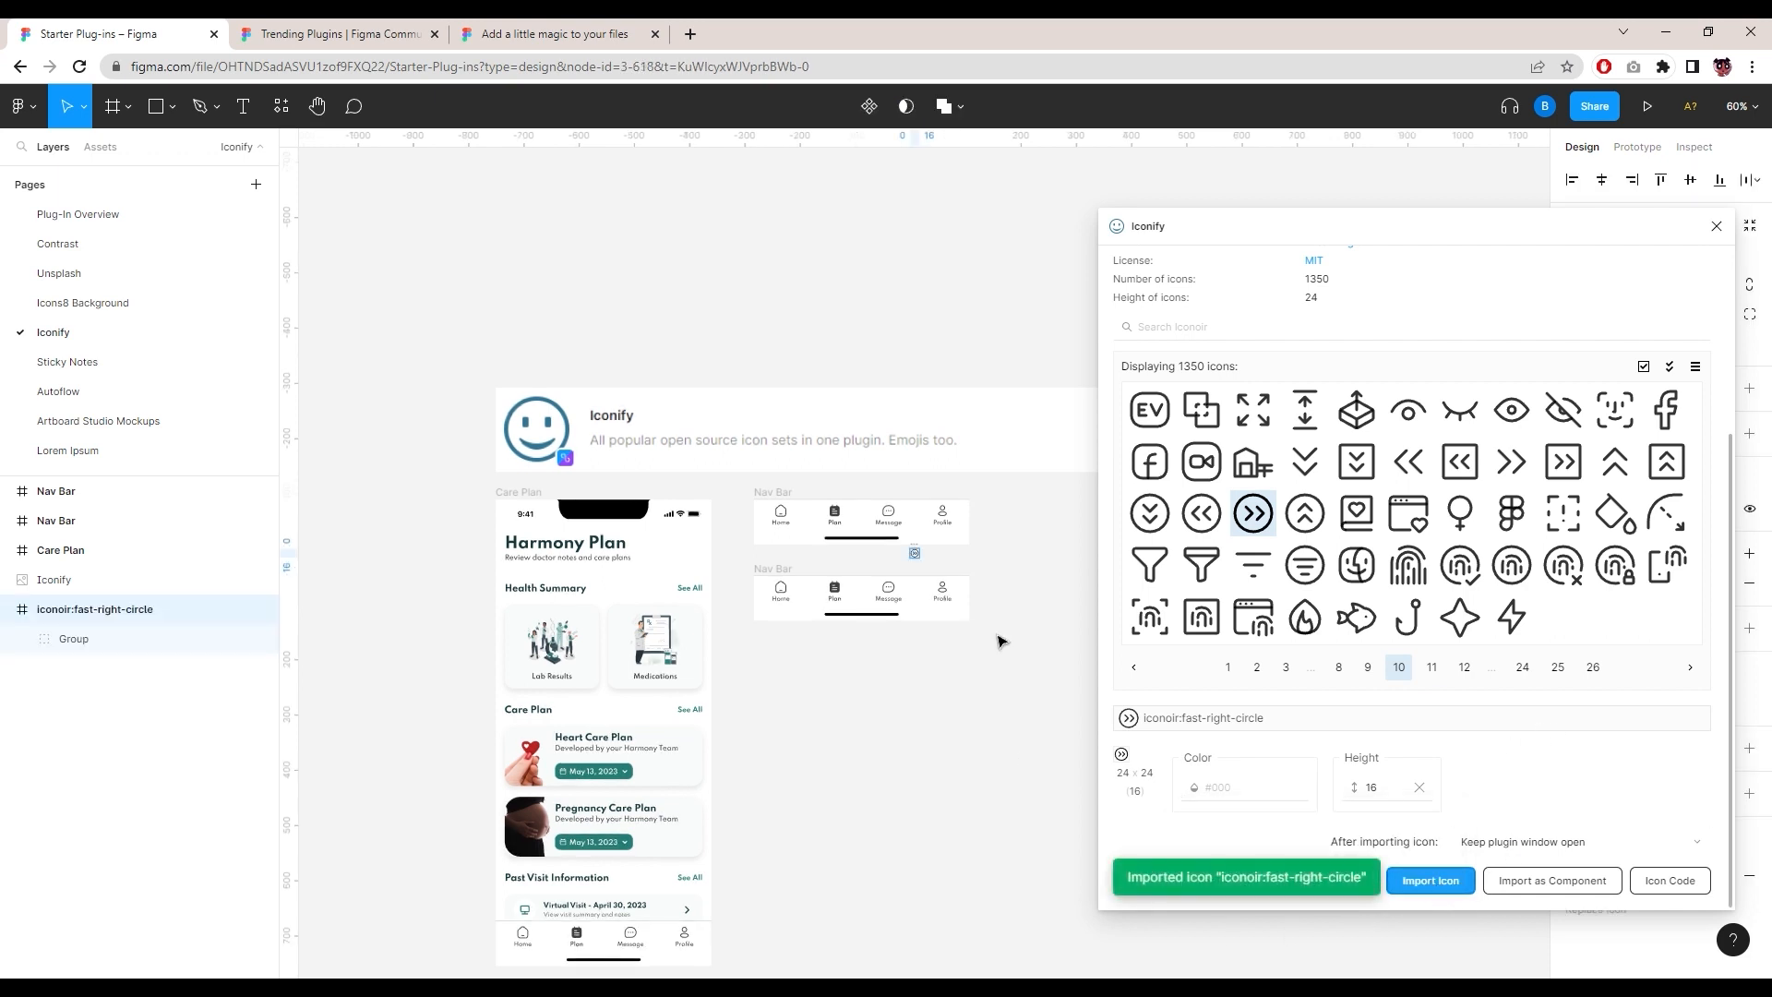
scroll(917, 584, "up", 5, "ctrl")
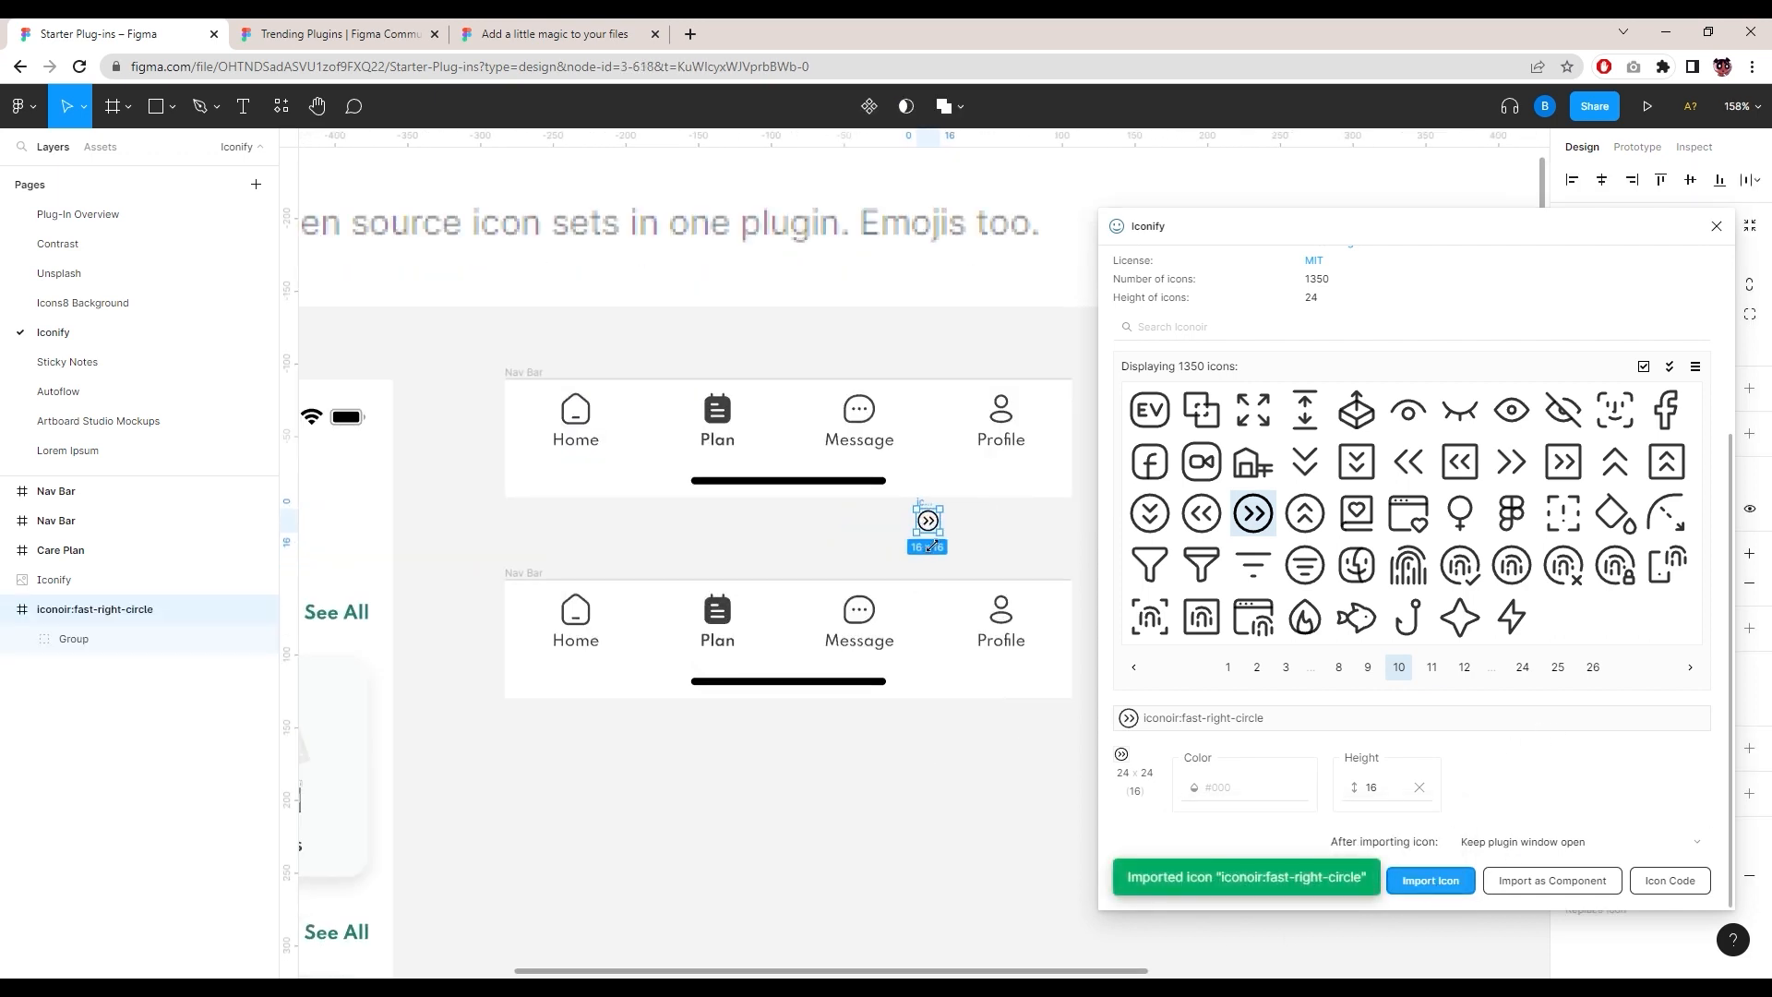
Step: Move the 16 px icon below the lower Nav Bar, import fast-right-circle again at height 24 and place it beside the first
left_click_drag(930, 515, 755, 787)
left_click(1389, 787)
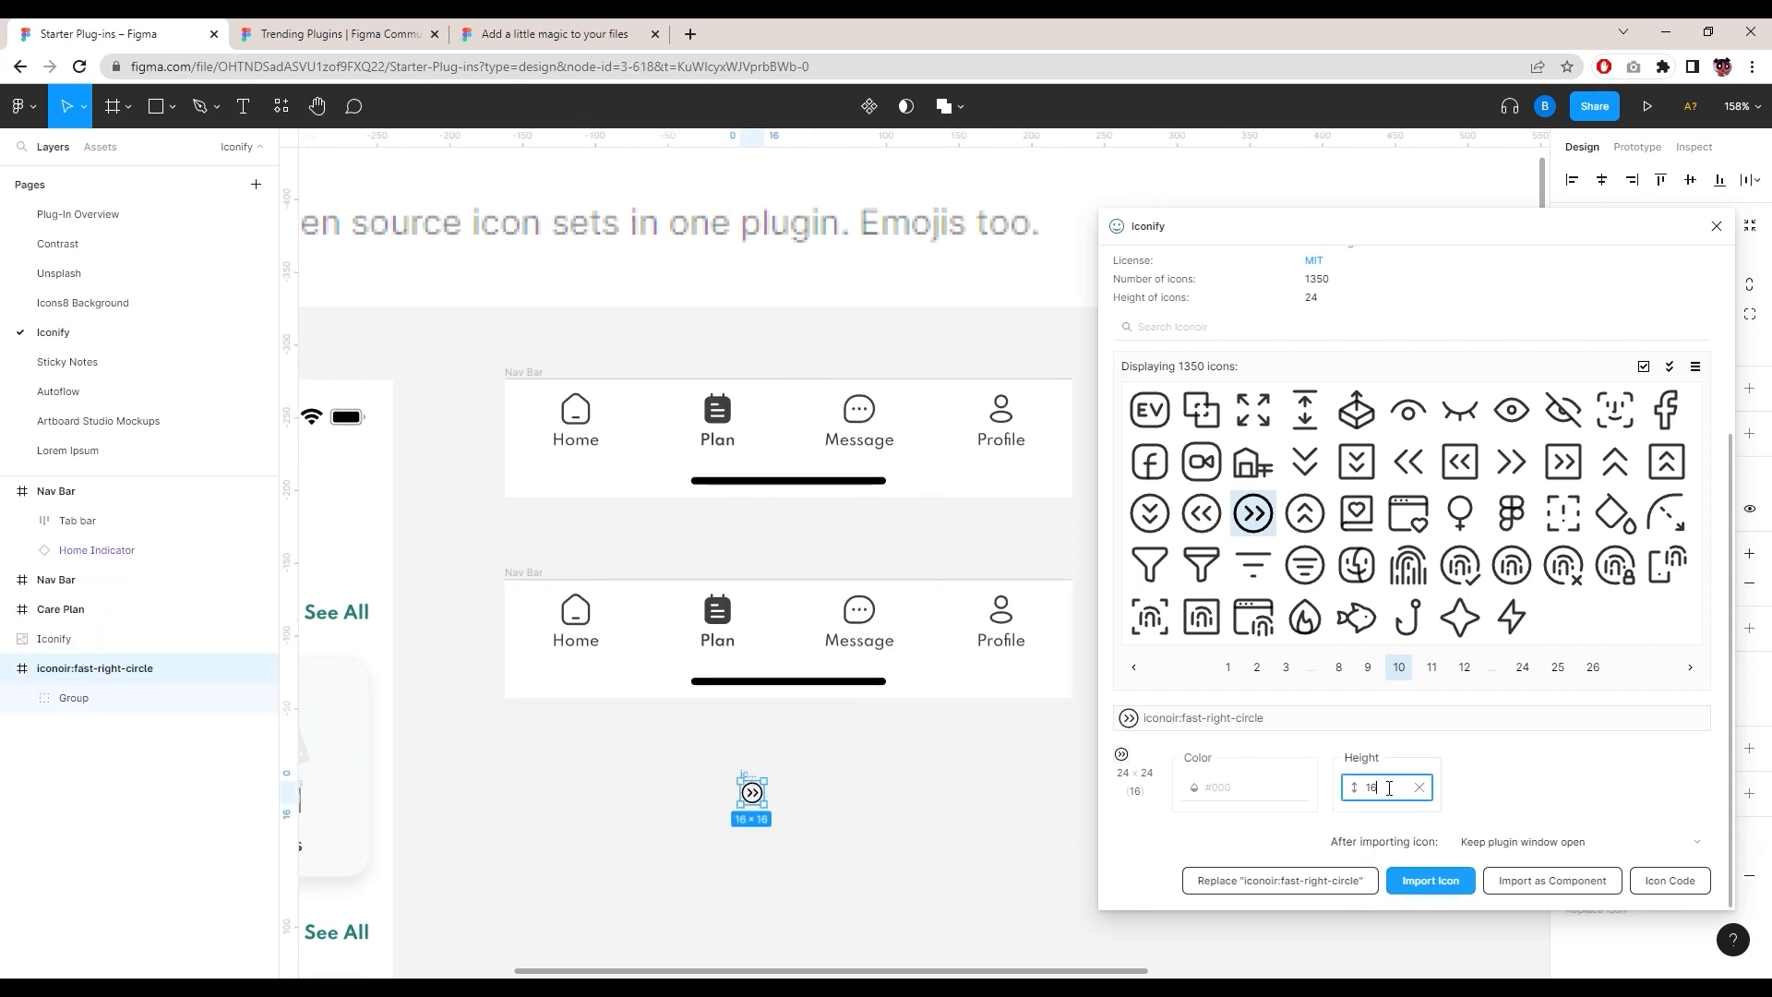
key("BackSpace")
key("BackSpace")
type("25")
left_click(1430, 880)
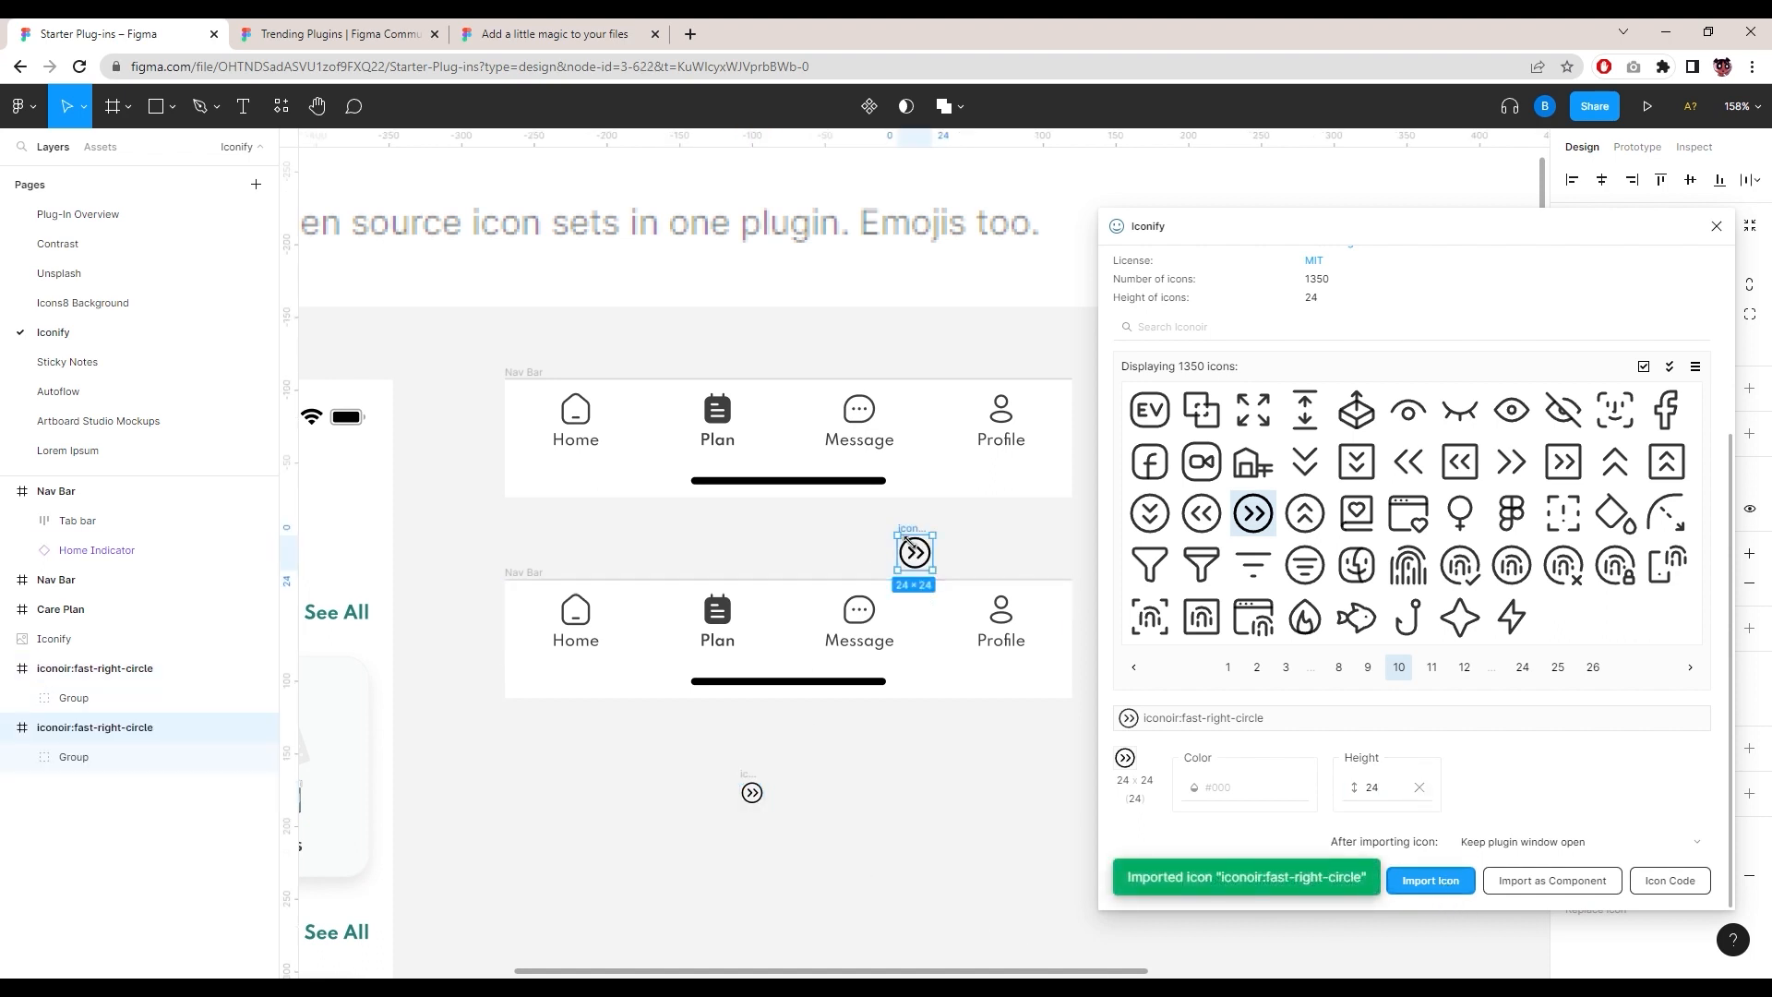
left_click_drag(912, 547, 799, 825)
Step: Import the fast-right-circle icon at height 30 and place it to the right of the 24 px one
left_click(1396, 796)
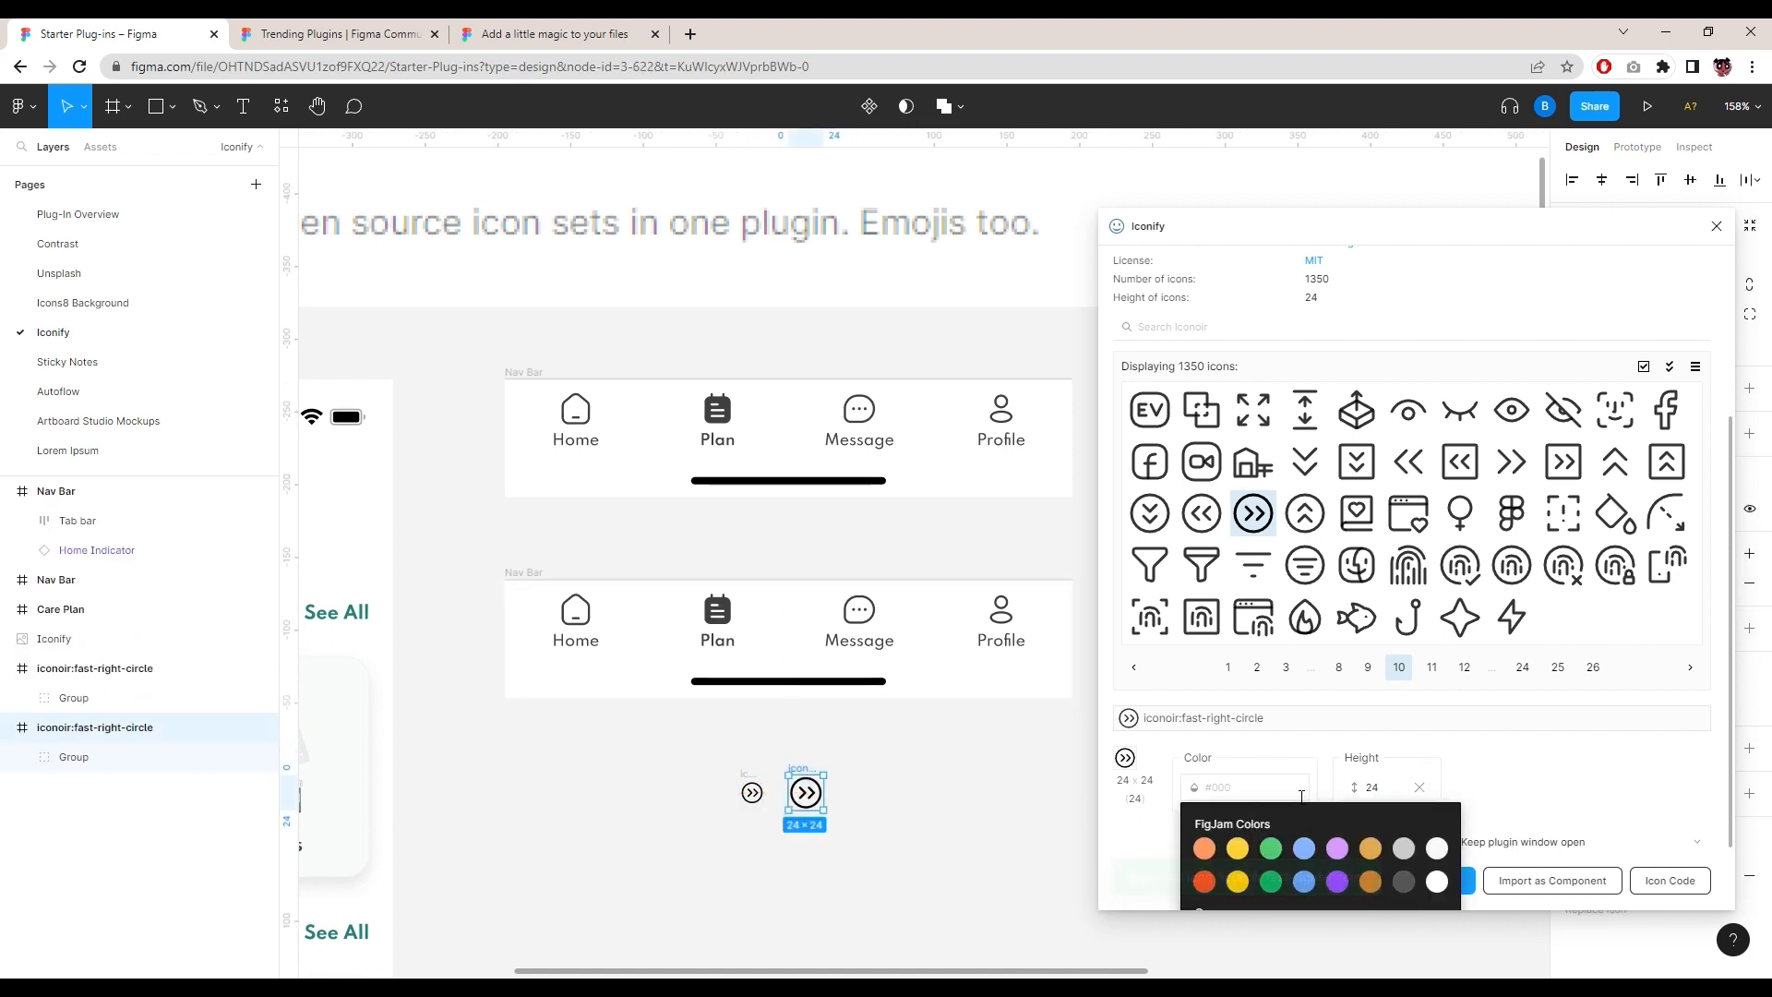
type("30")
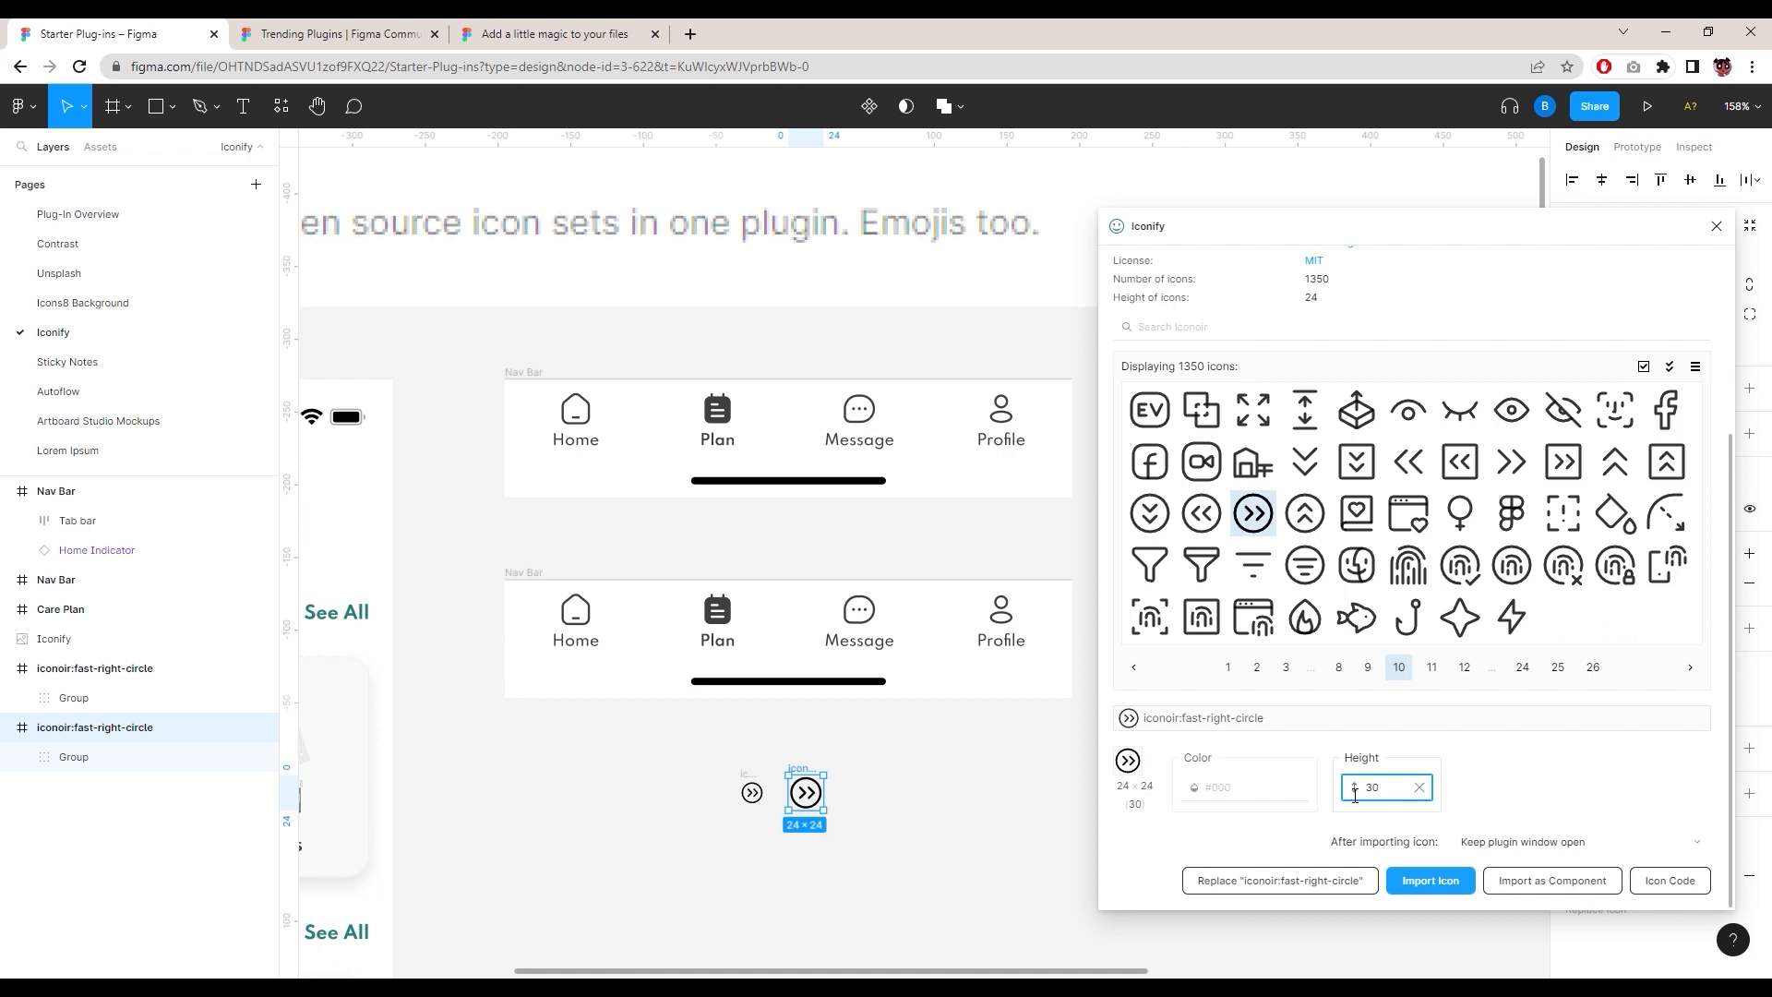
left_click(1431, 881)
left_click_drag(914, 549, 873, 772)
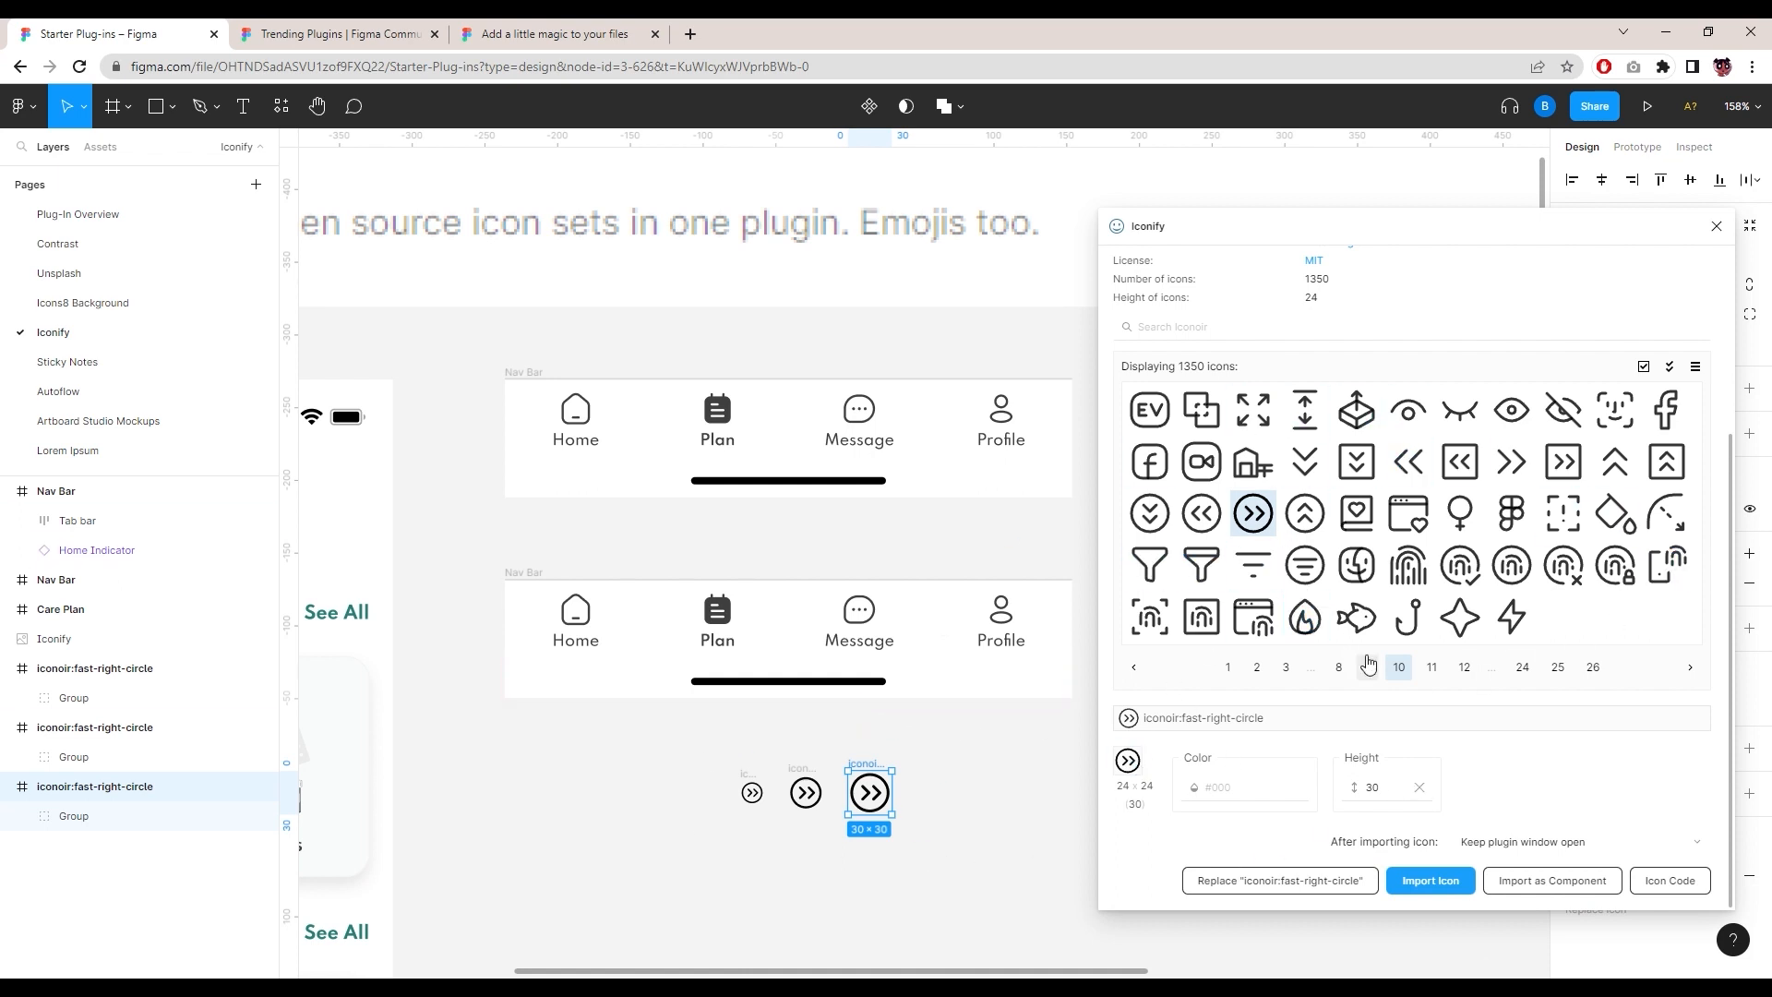
Step: Search all Iconify icons for "profile" and select the healthicons ui-user-profile-outline icon
scroll(1362, 643, "up", 3)
scroll(1334, 546, "down", 2)
scroll(1038, 659, "down", 1)
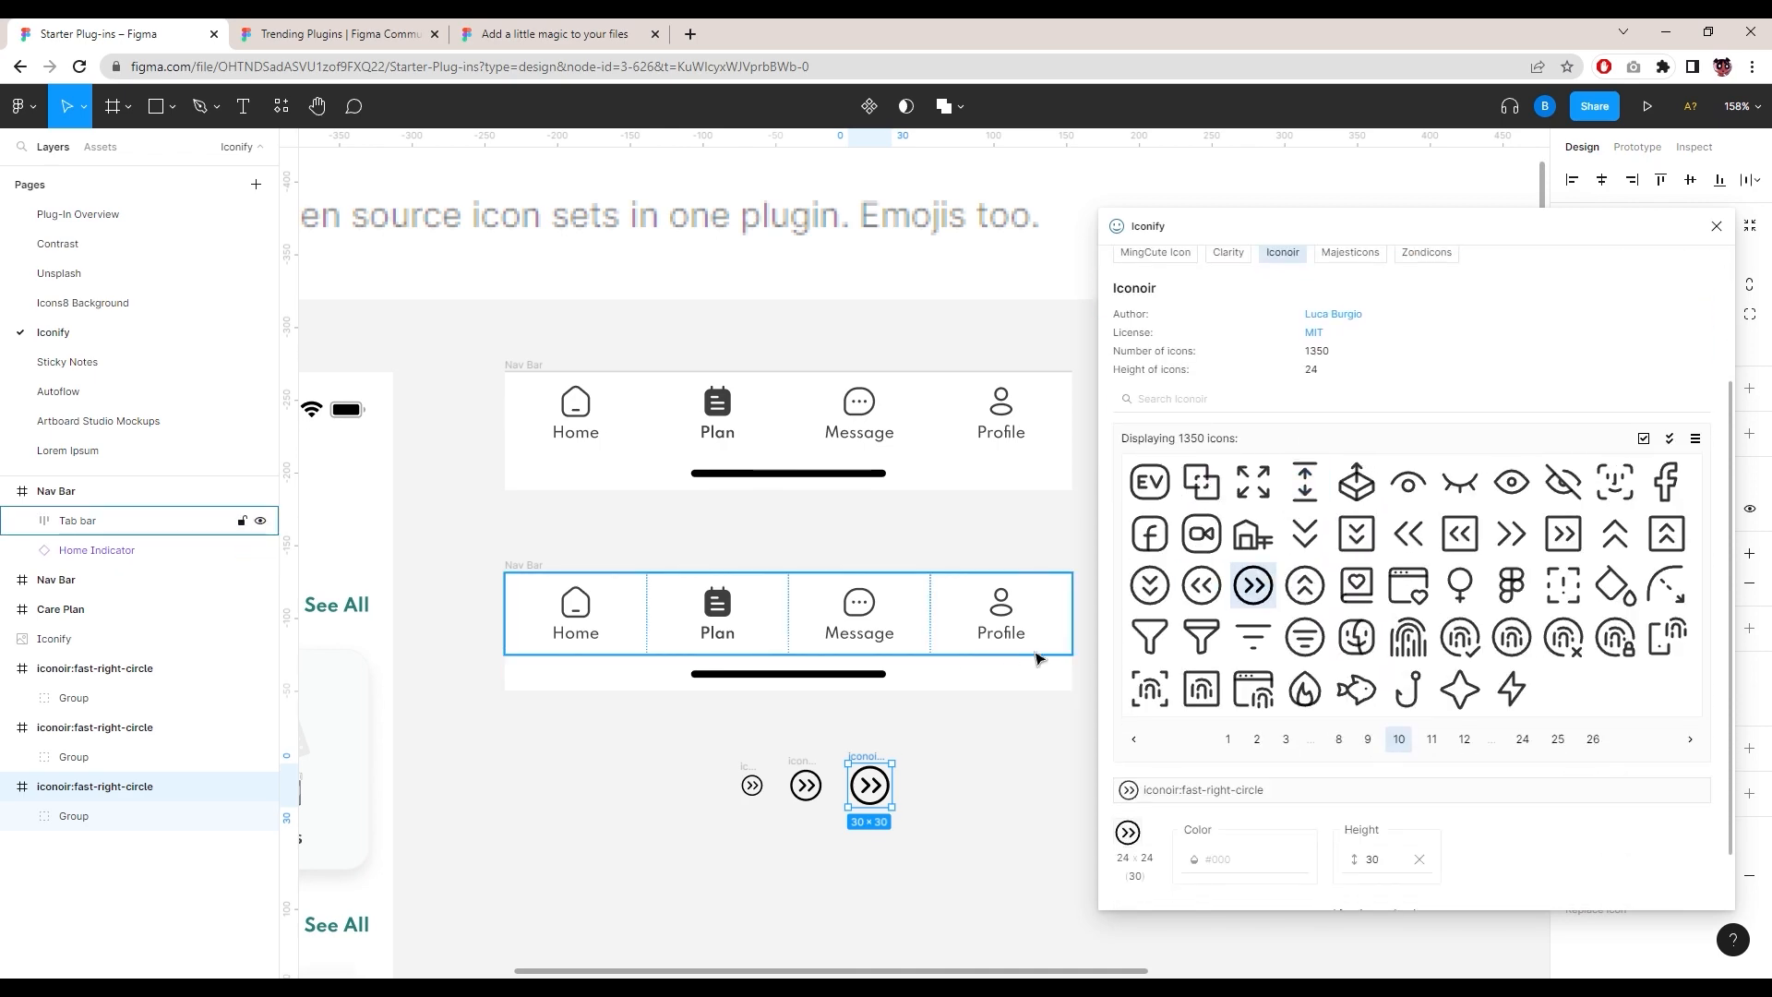
scroll(1241, 645, "down", 1)
scroll(1252, 639, "up", 2)
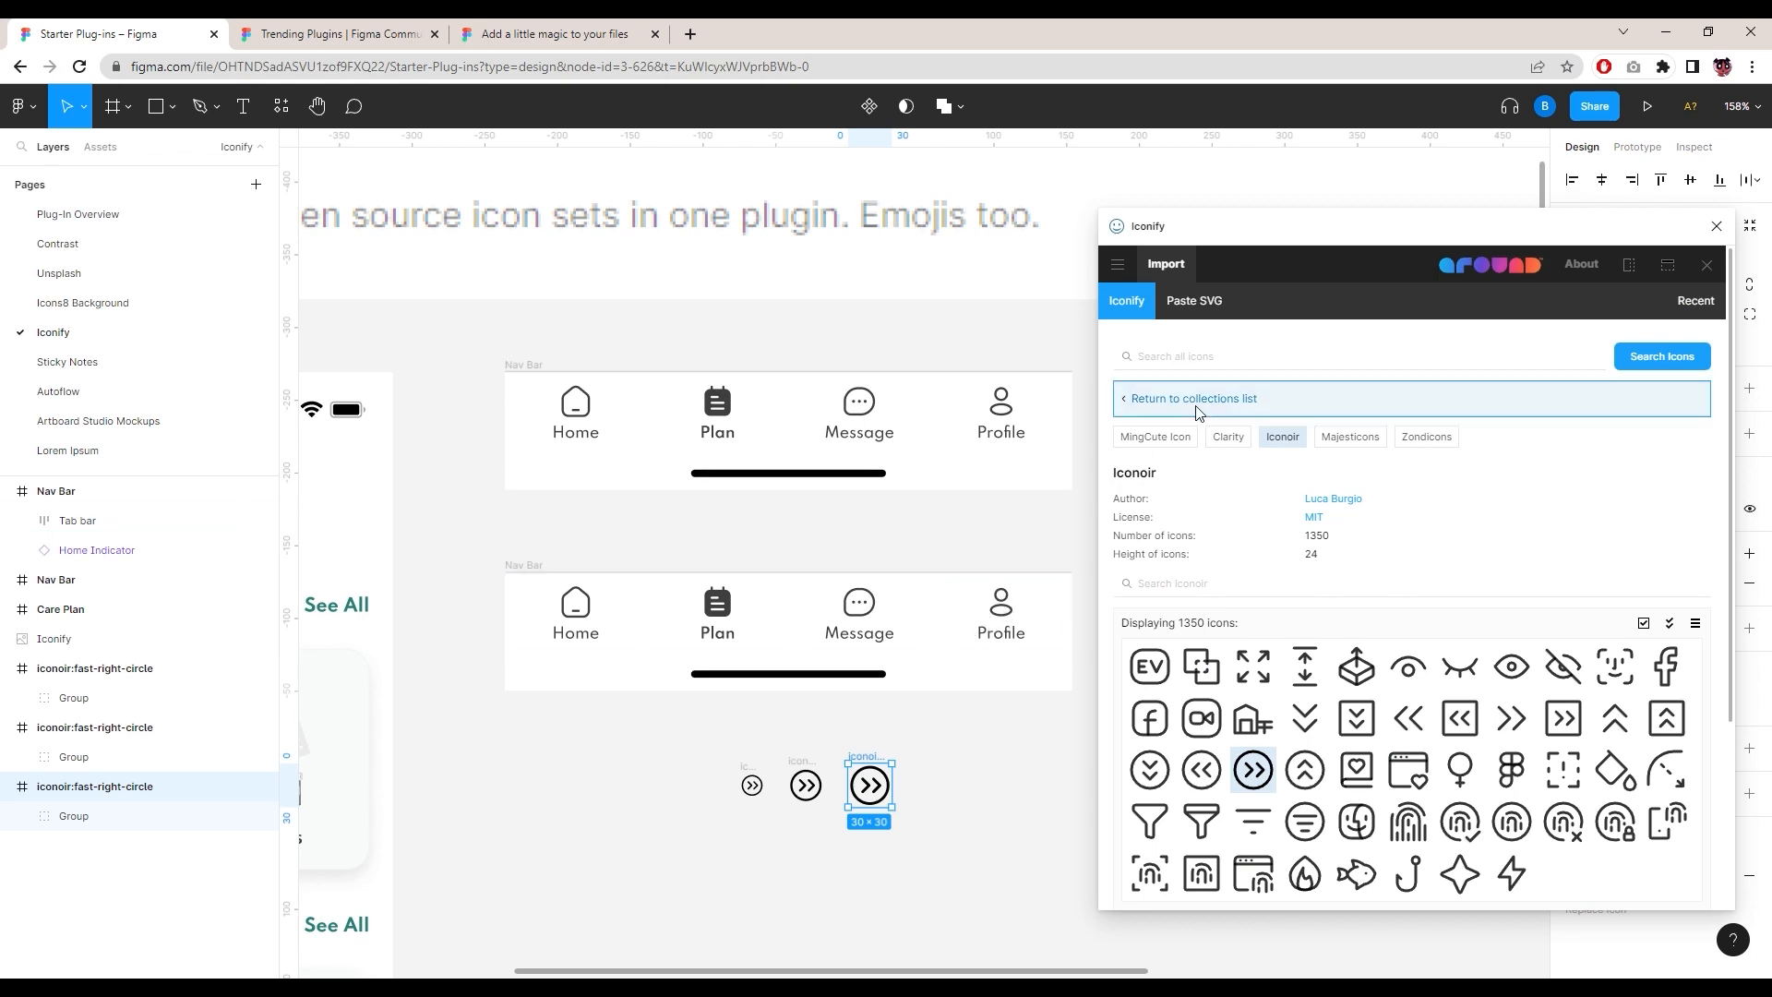
left_click(1171, 358)
type("prof")
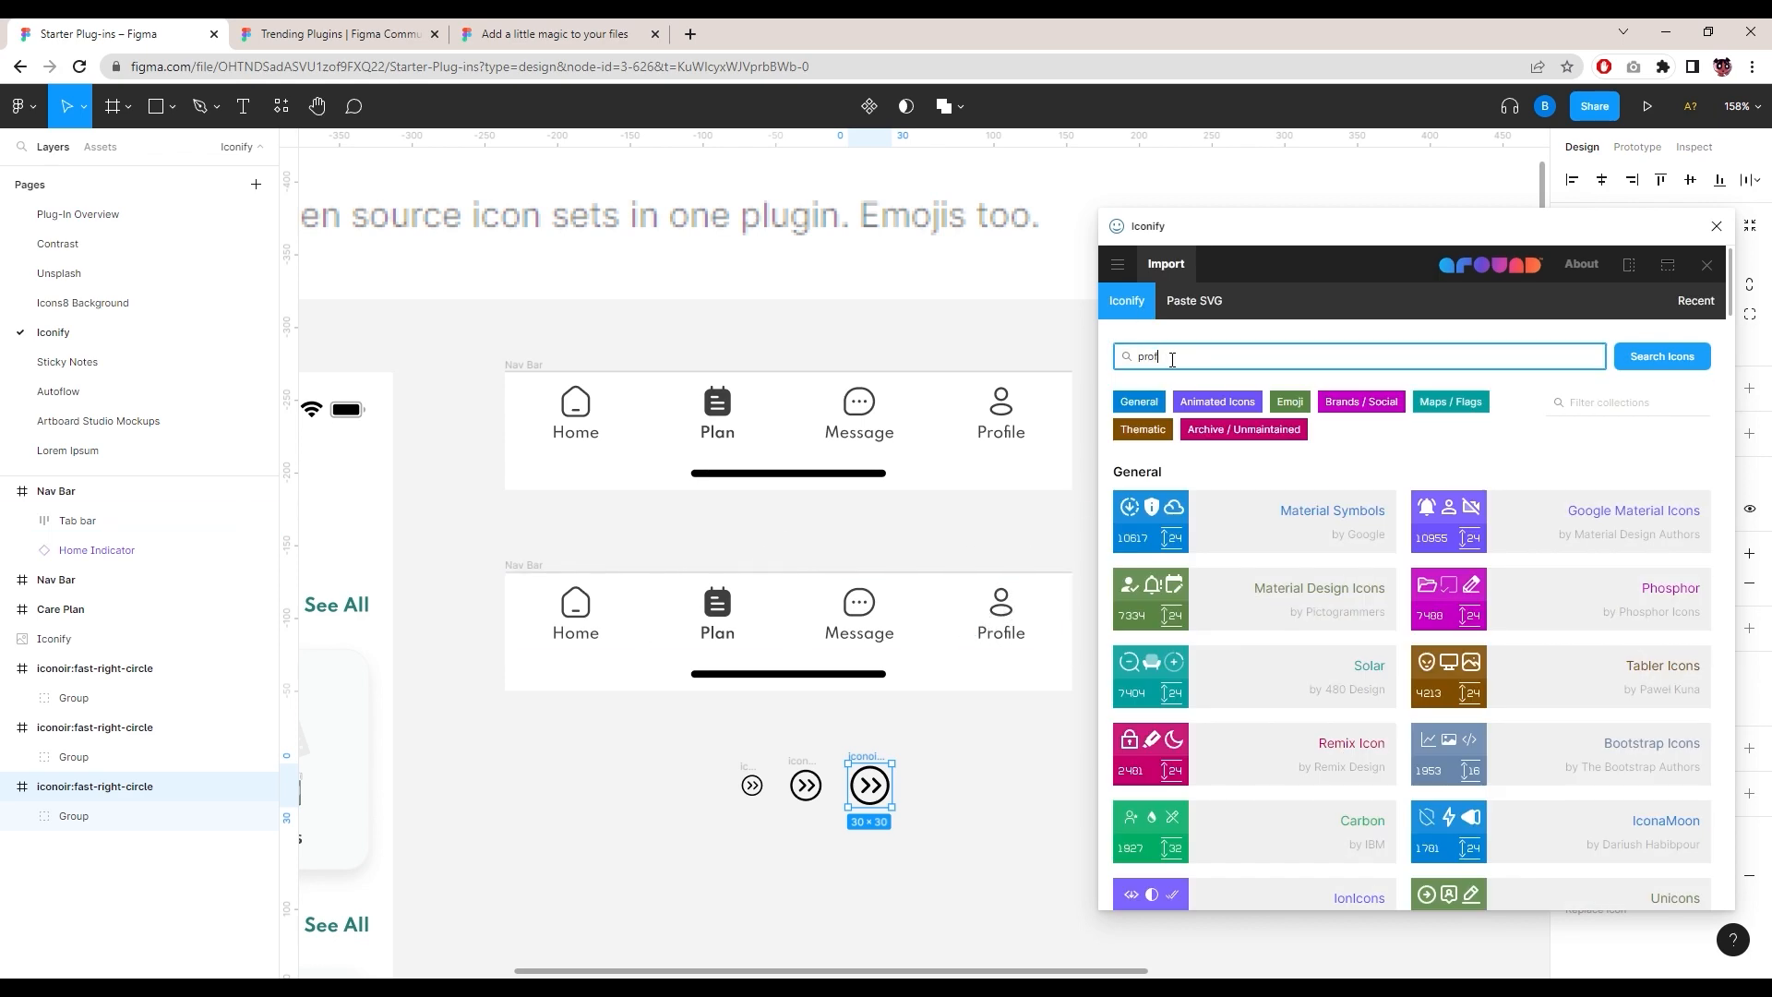
type("ile")
key("Return")
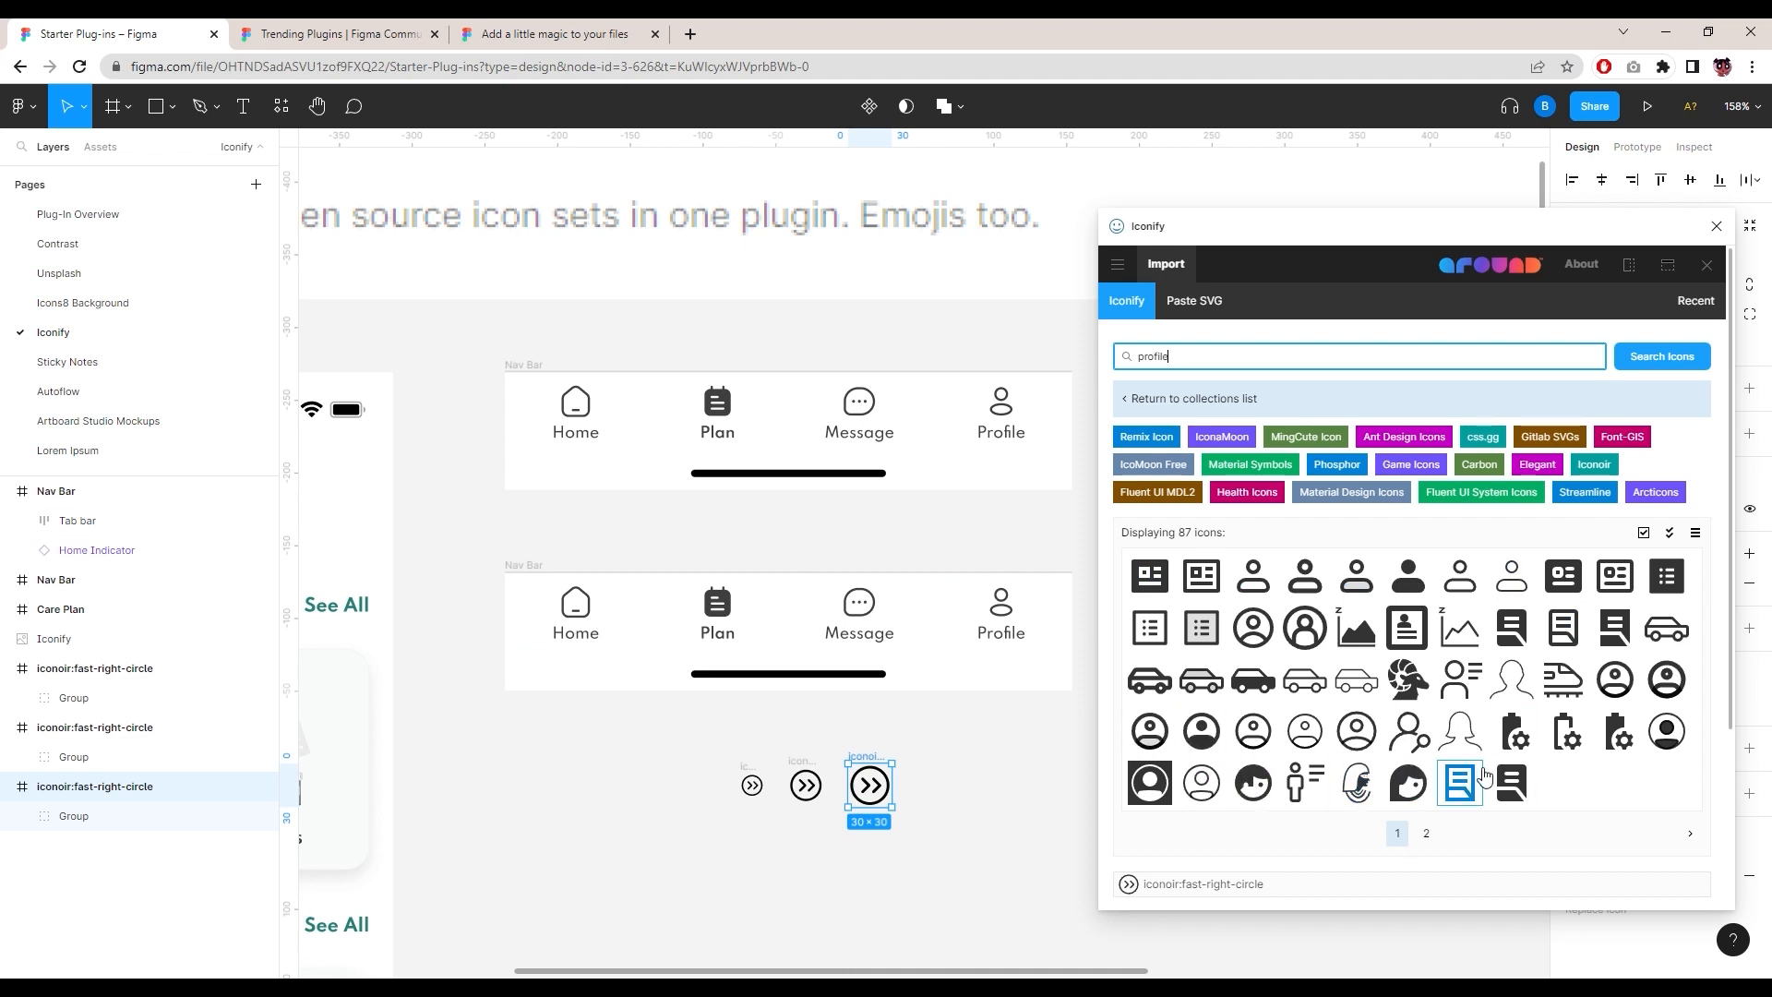
left_click(1261, 738)
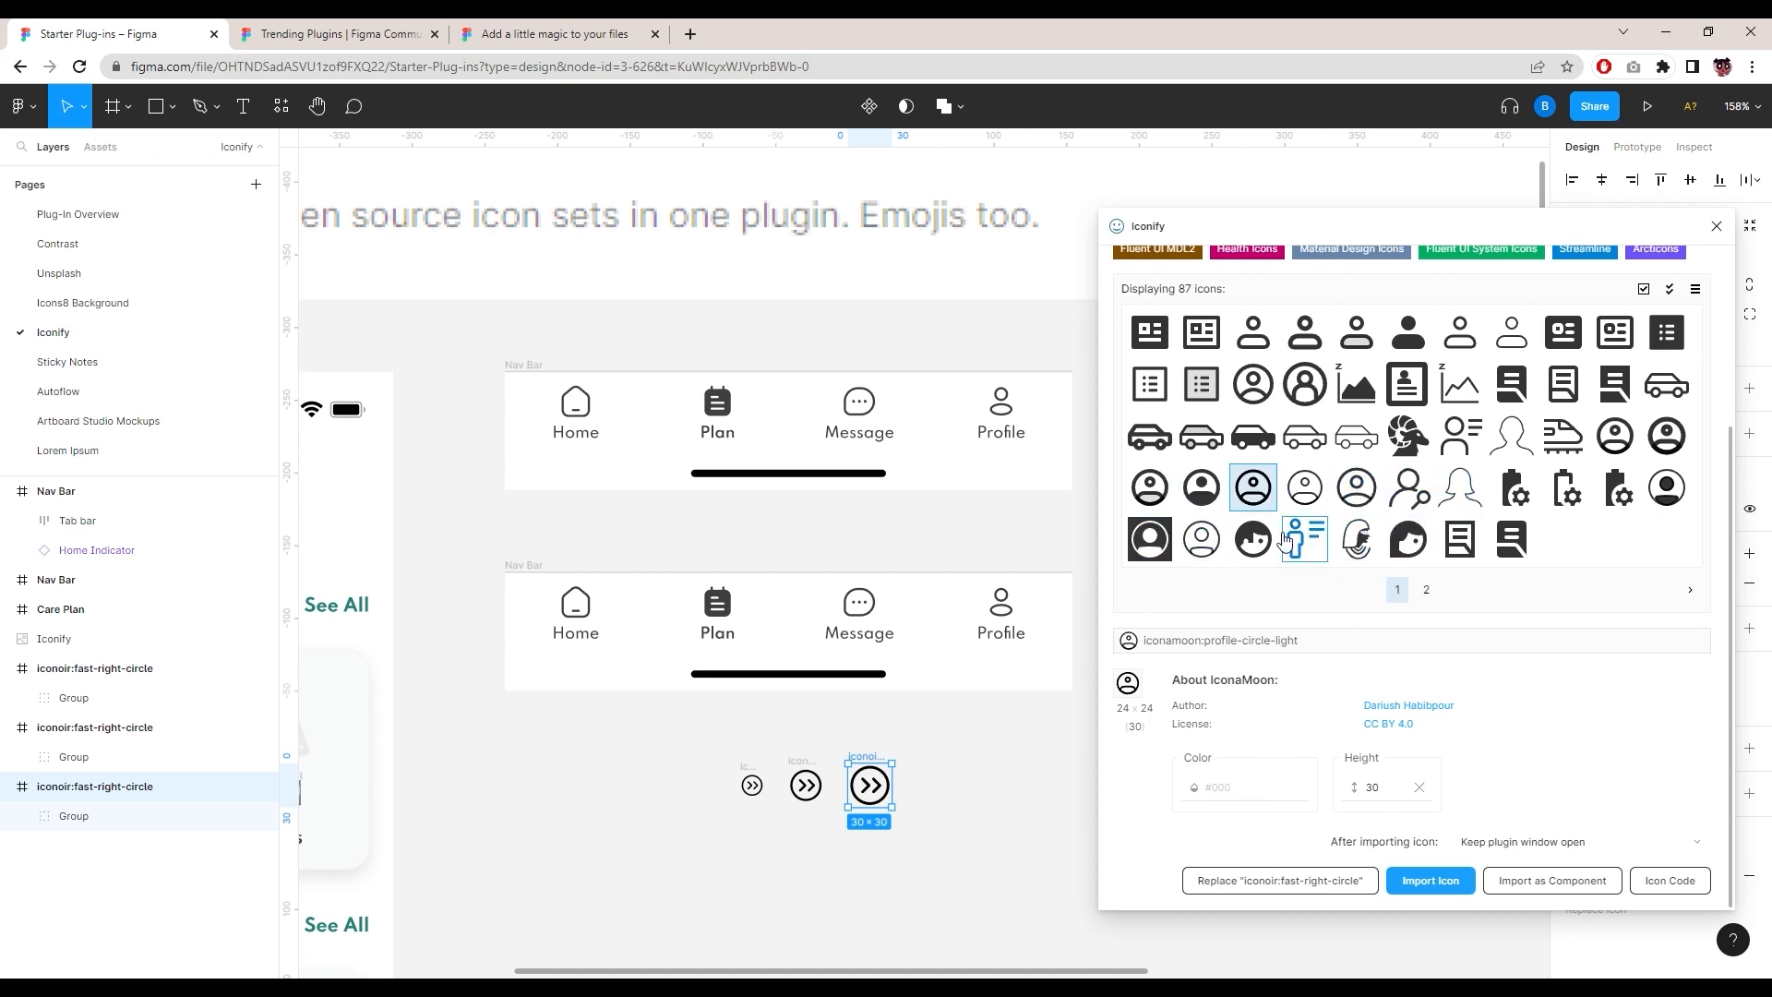
left_click(1212, 542)
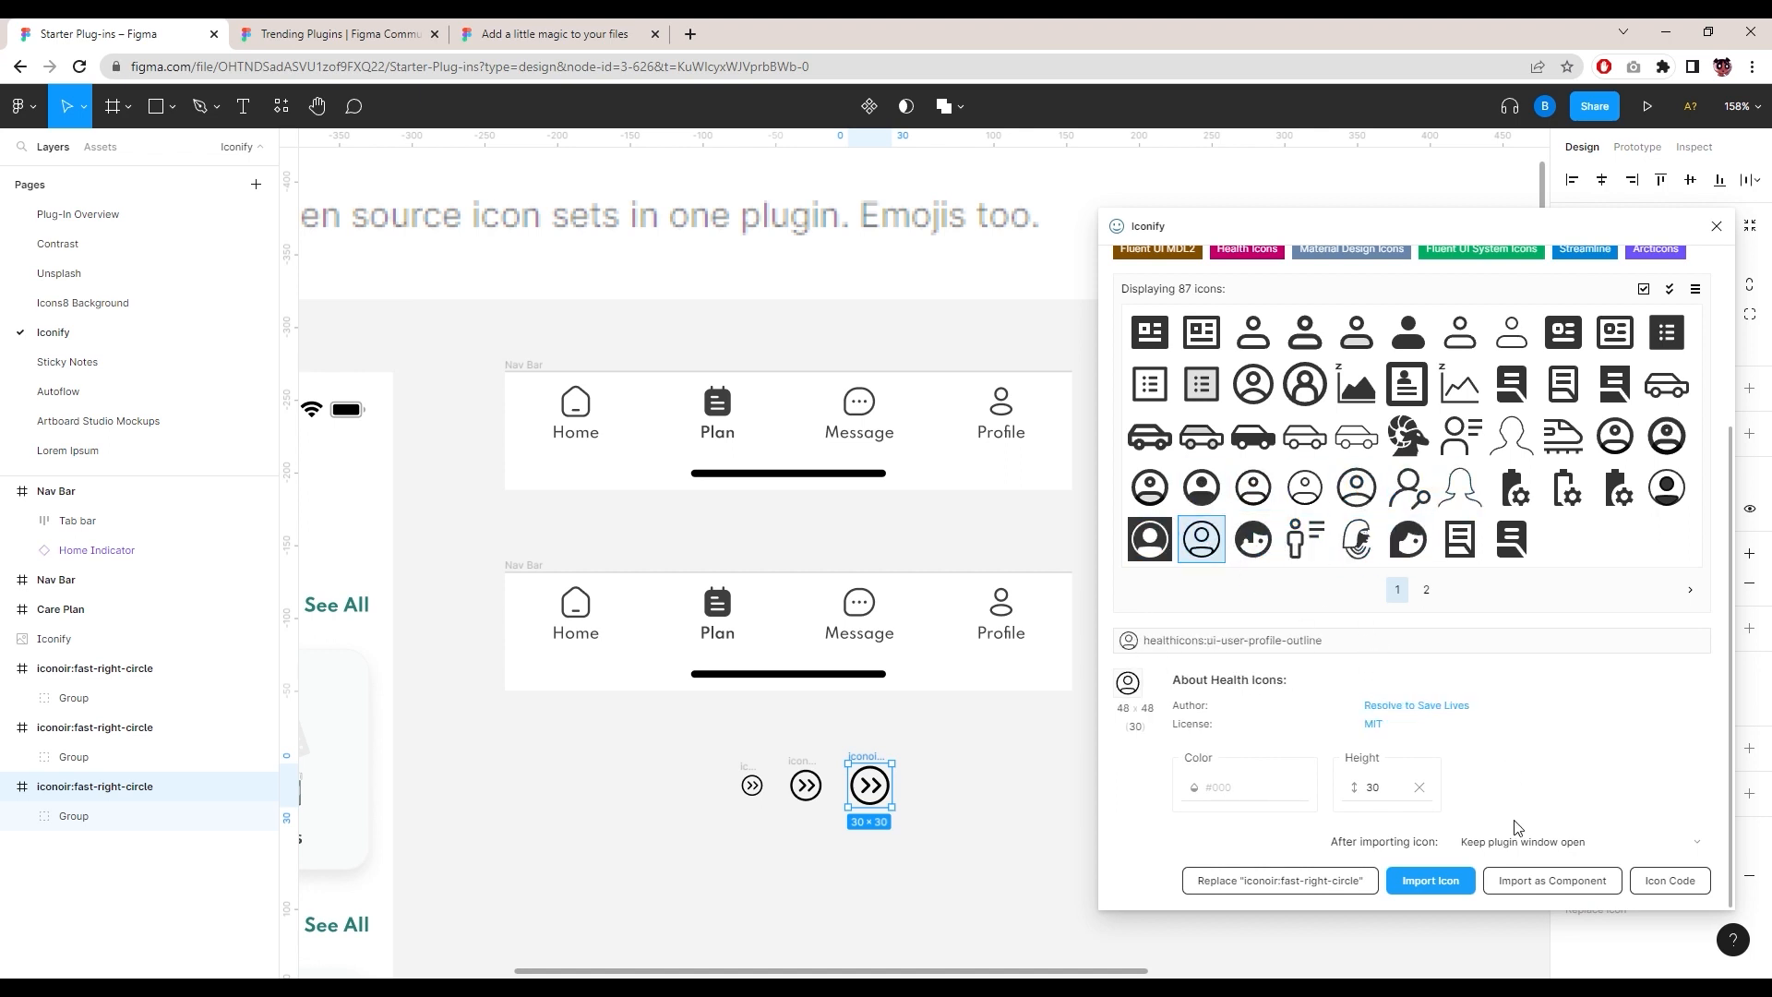
Step: Import the selected profile icon at height 24 into the Profile item of the lower Nav Bar
double_click(1011, 620)
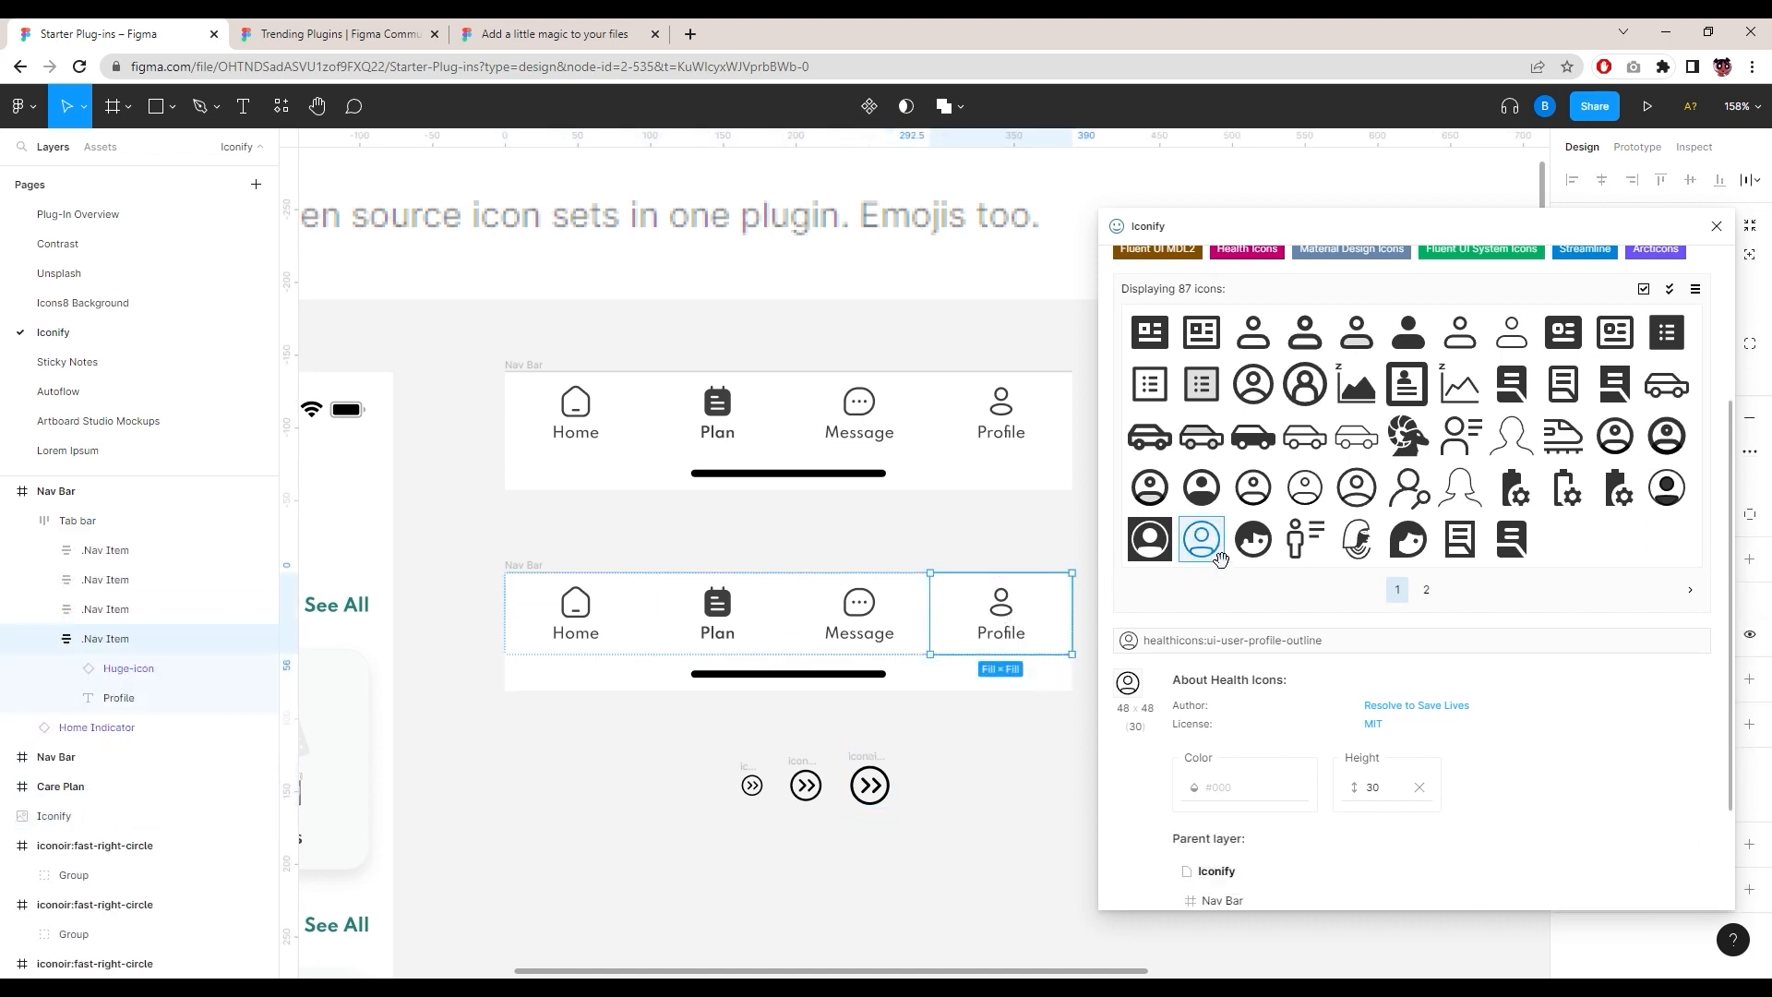
scroll(1355, 732, "down", 1)
scroll(1355, 732, "down", 3)
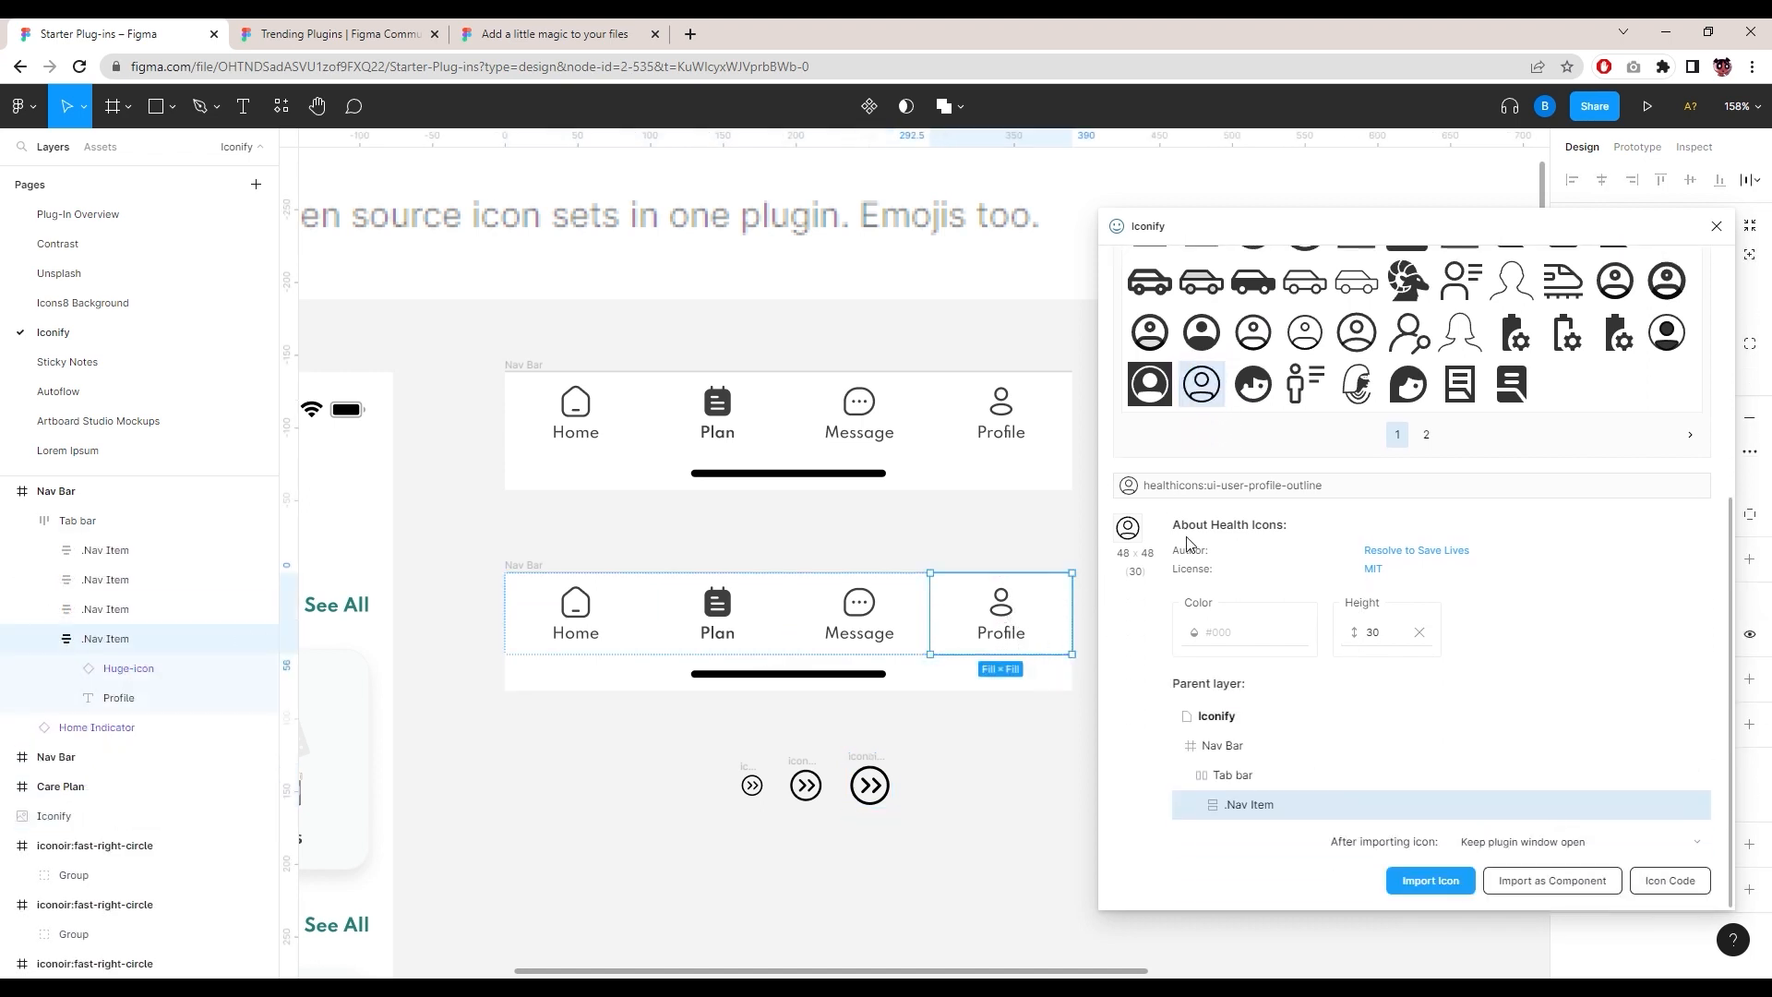
left_click(1374, 642)
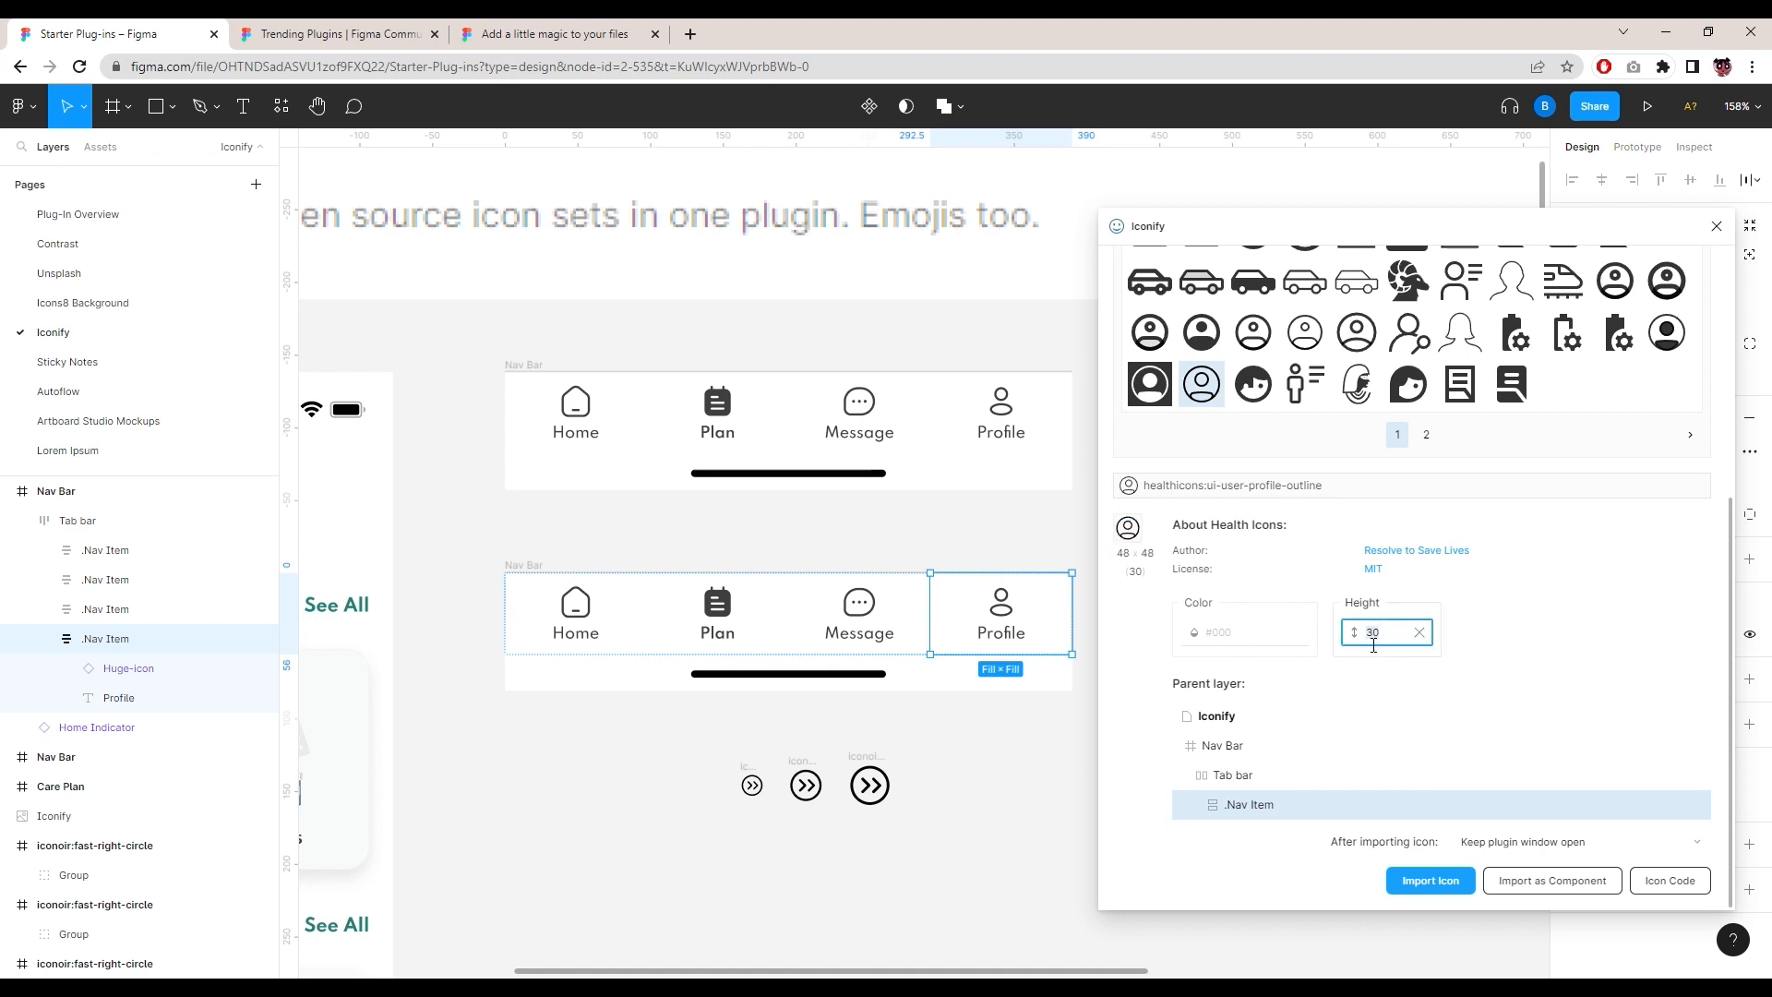
type("24")
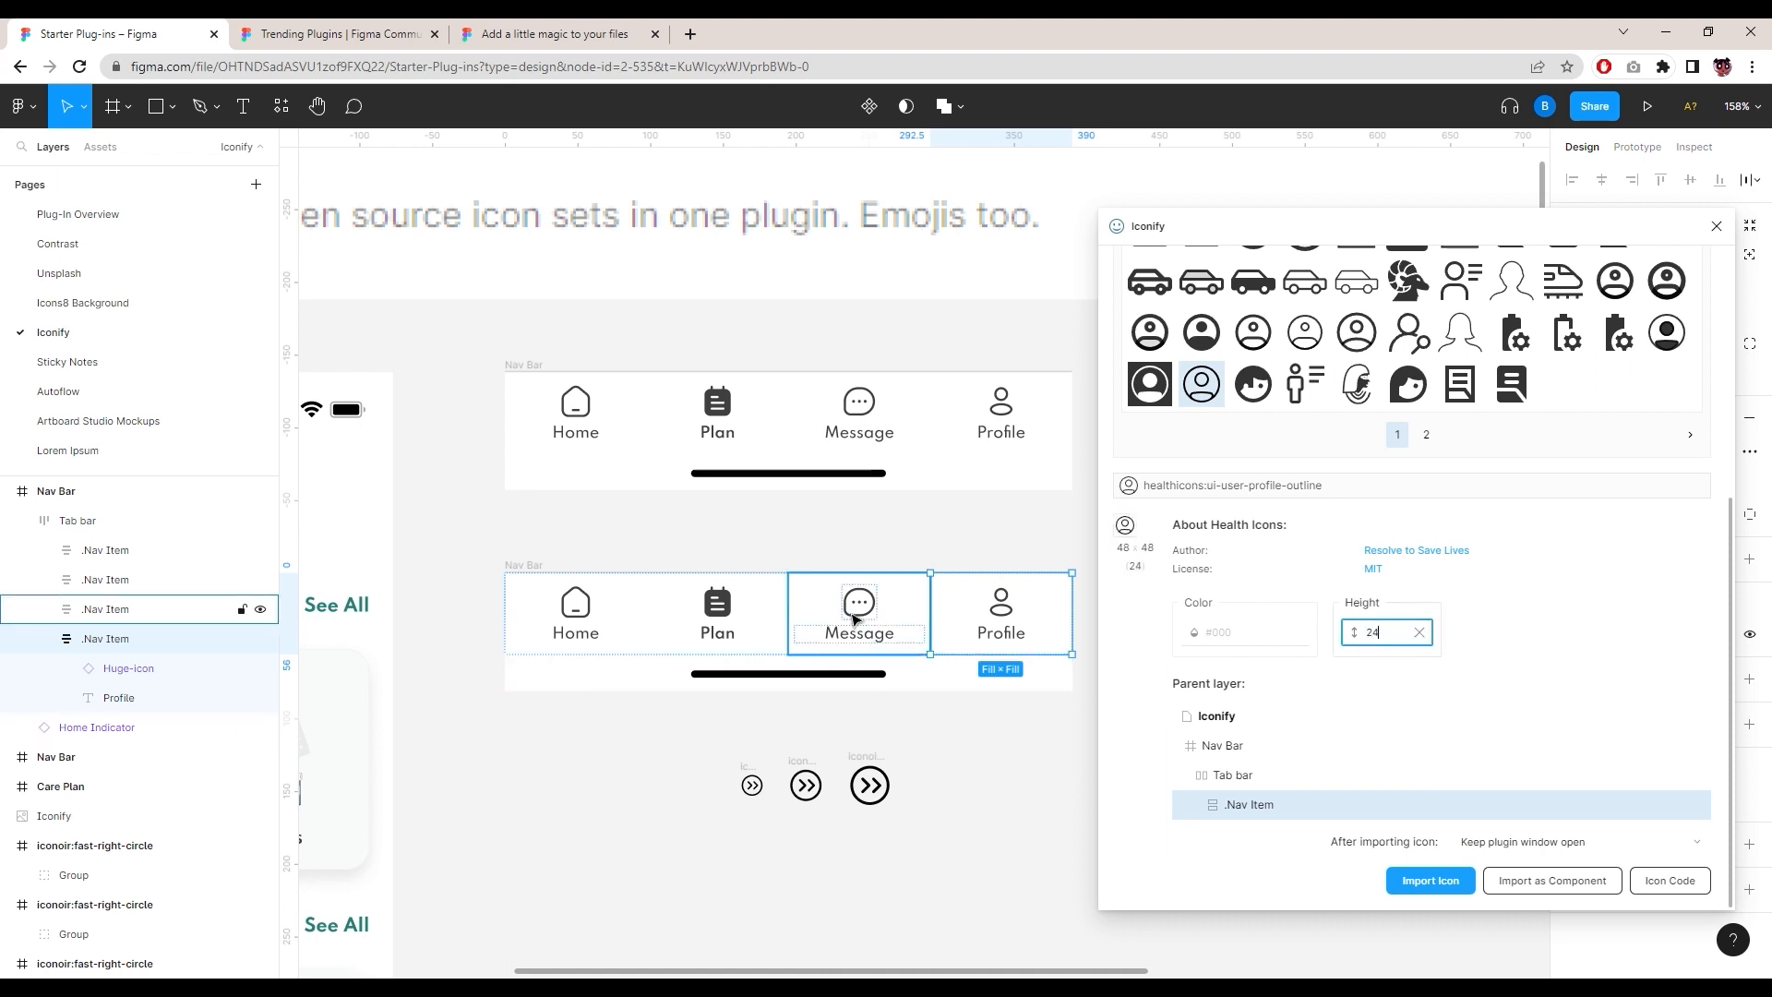
left_click(1276, 661)
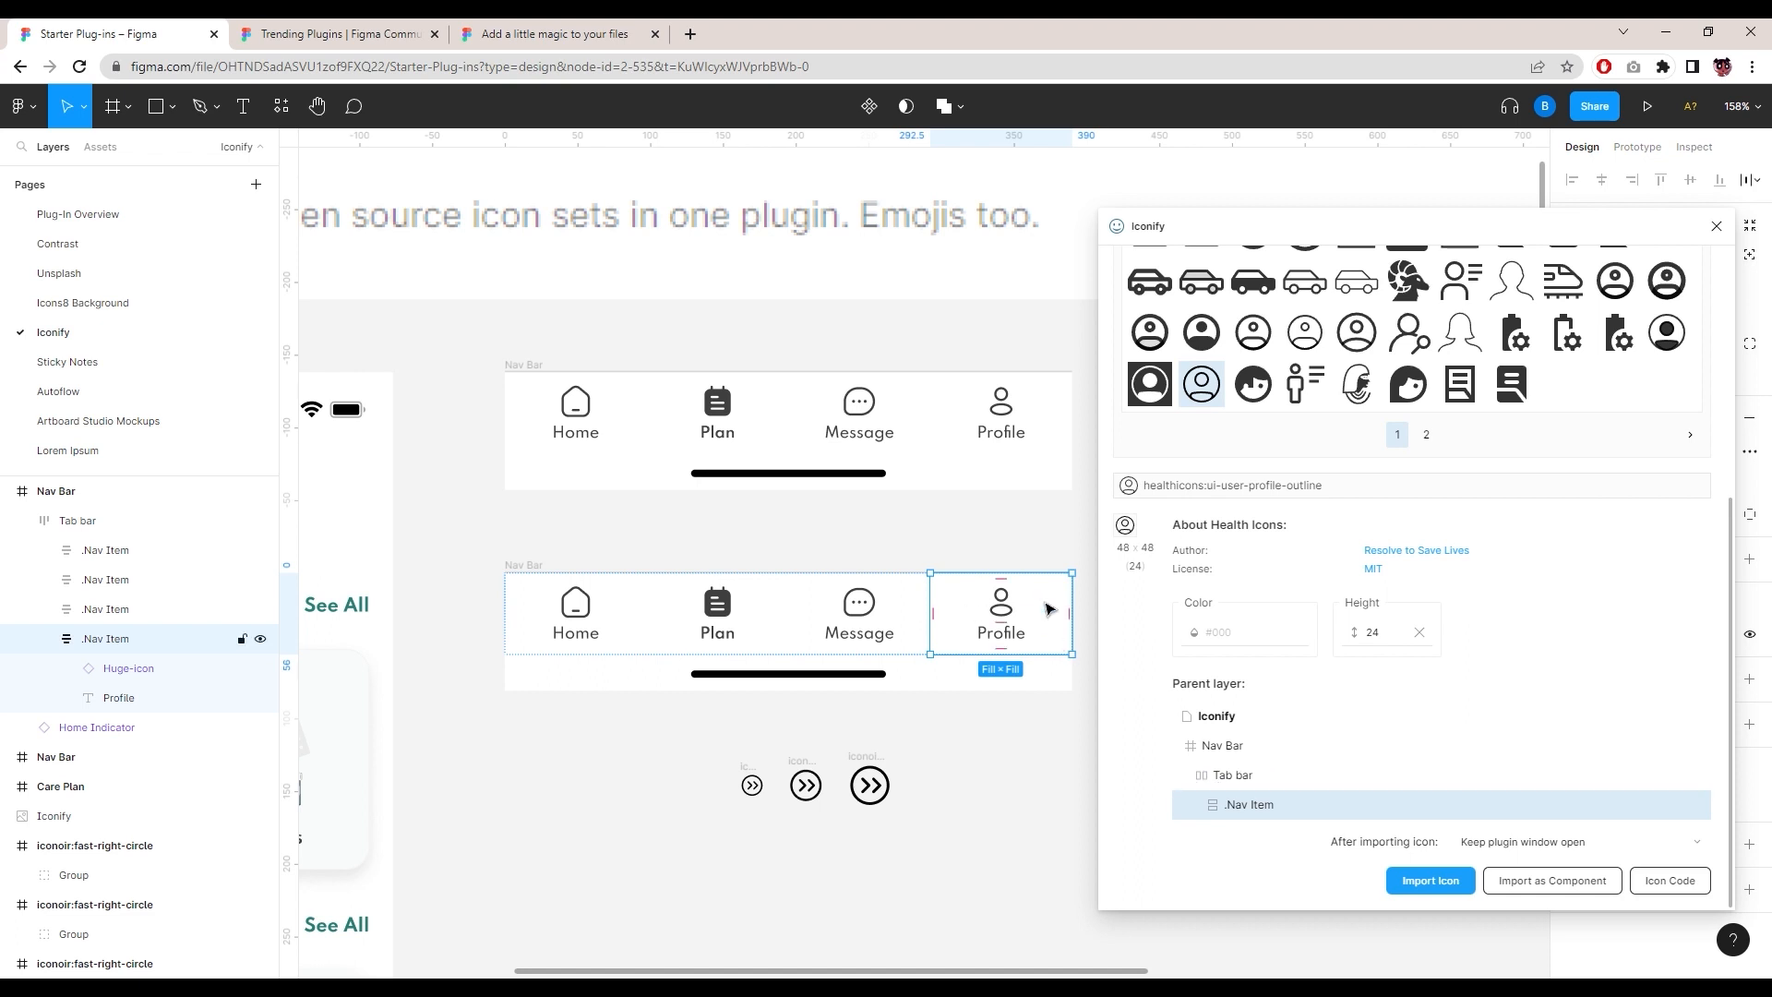
left_click(1446, 882)
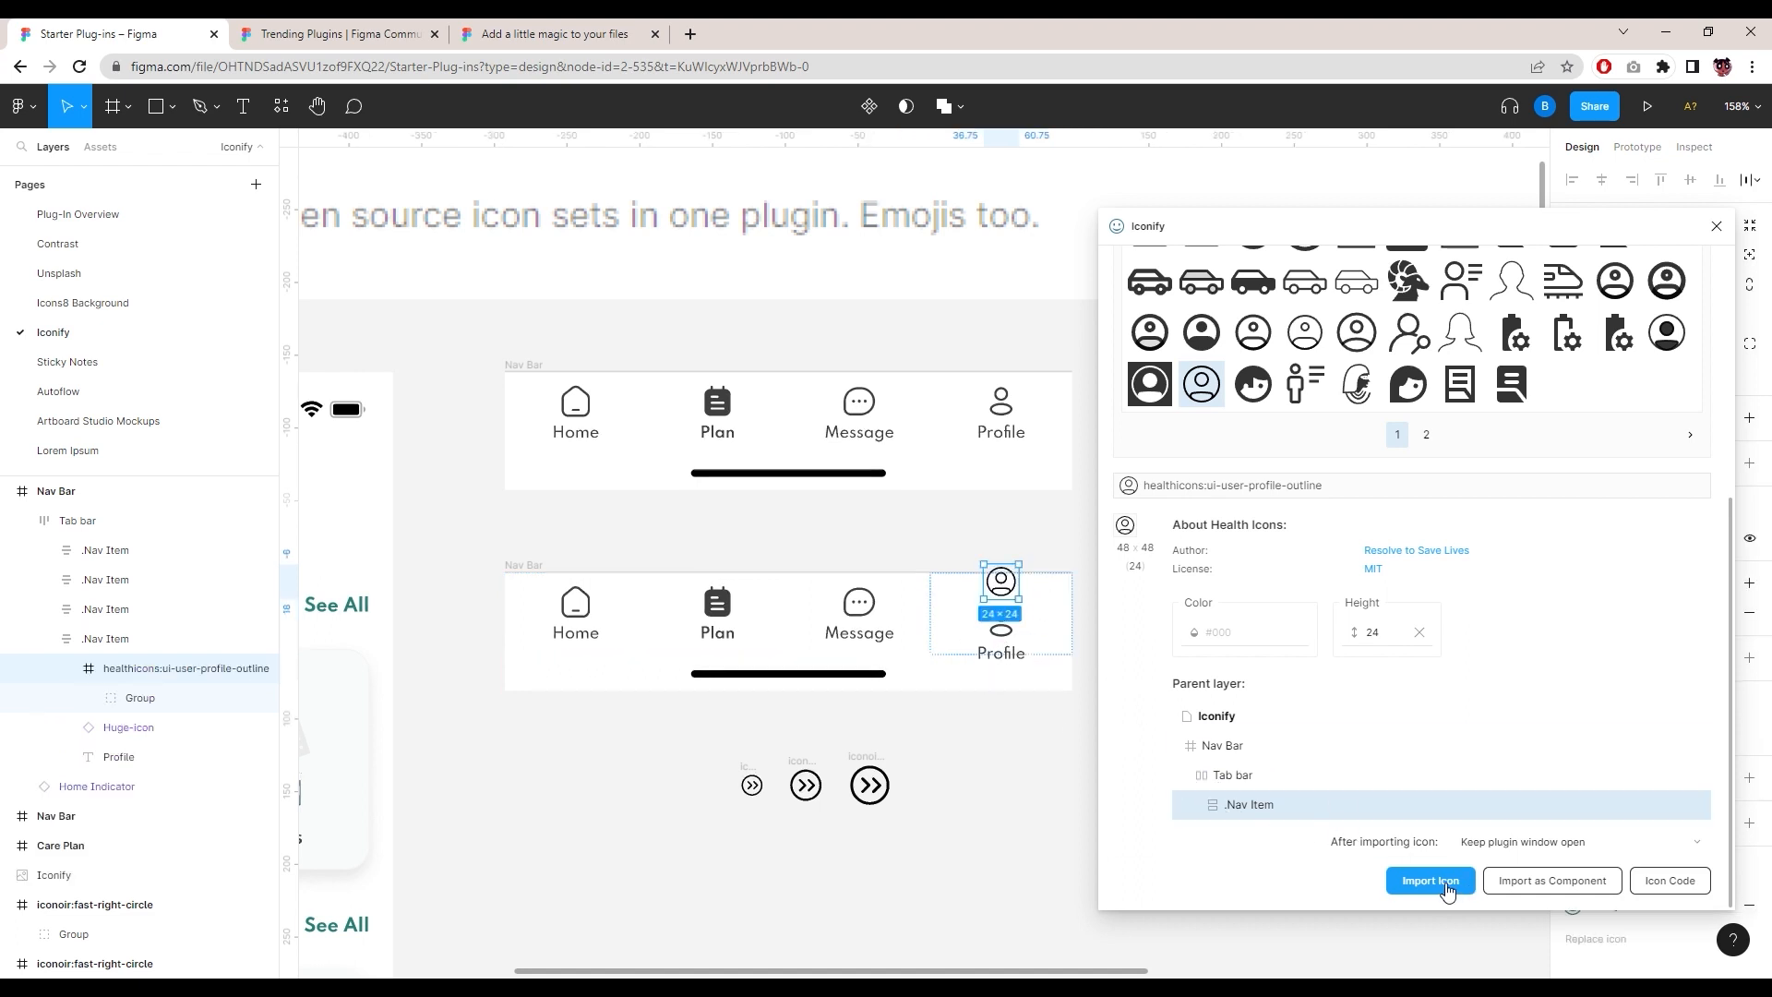
Step: Delete the original Huge-icon from the Profile item of the lower Nav Bar
left_click(1021, 758)
left_click(1006, 637)
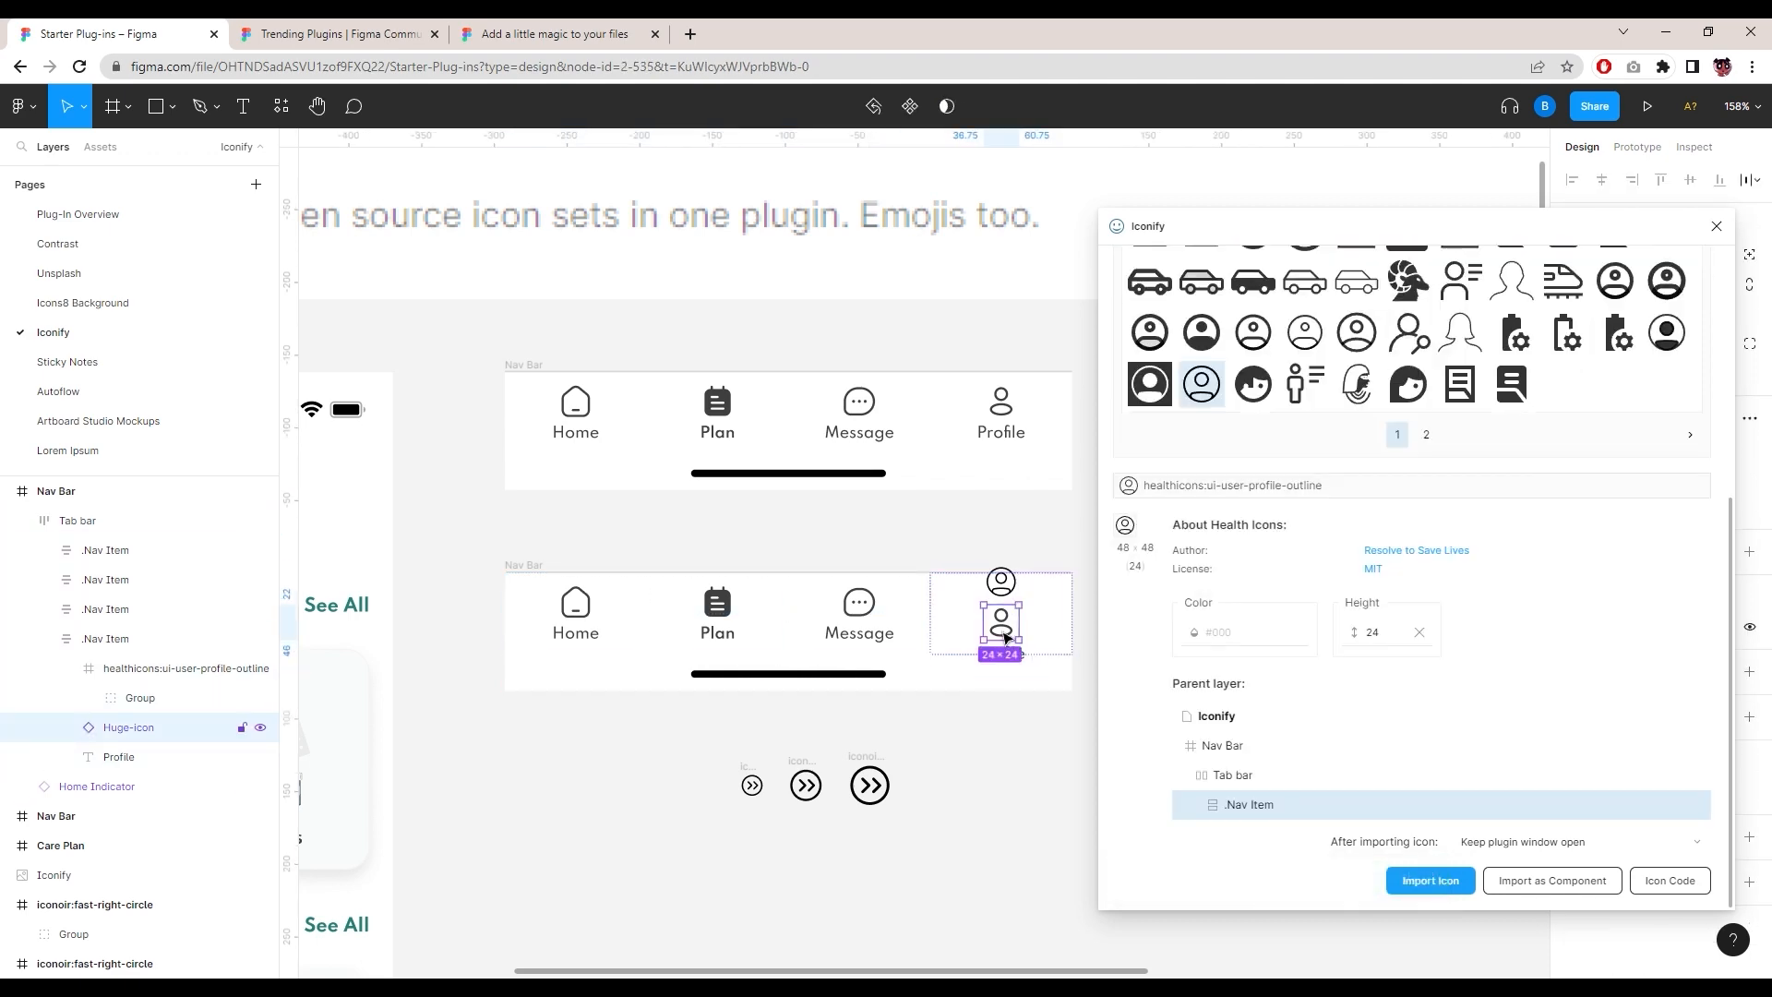
key("Delete")
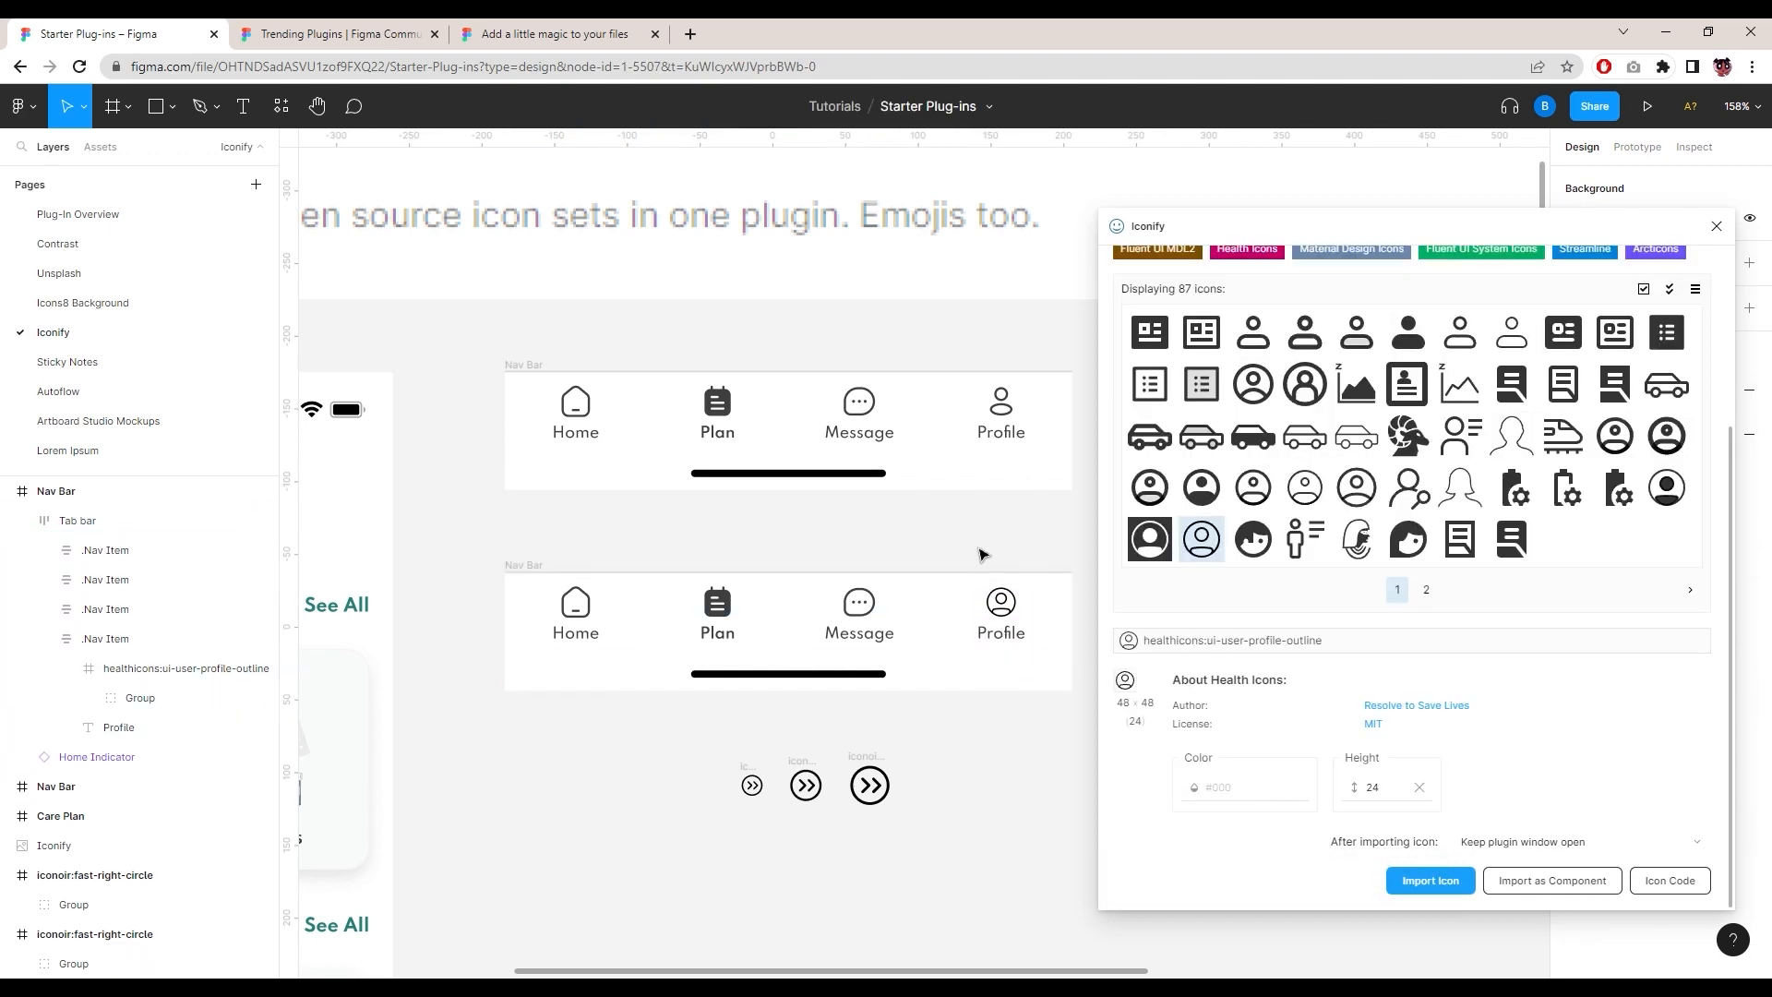
Step: Close the Iconify plugin and go to the Sticky Notes page
scroll(1460, 620, "up", 3)
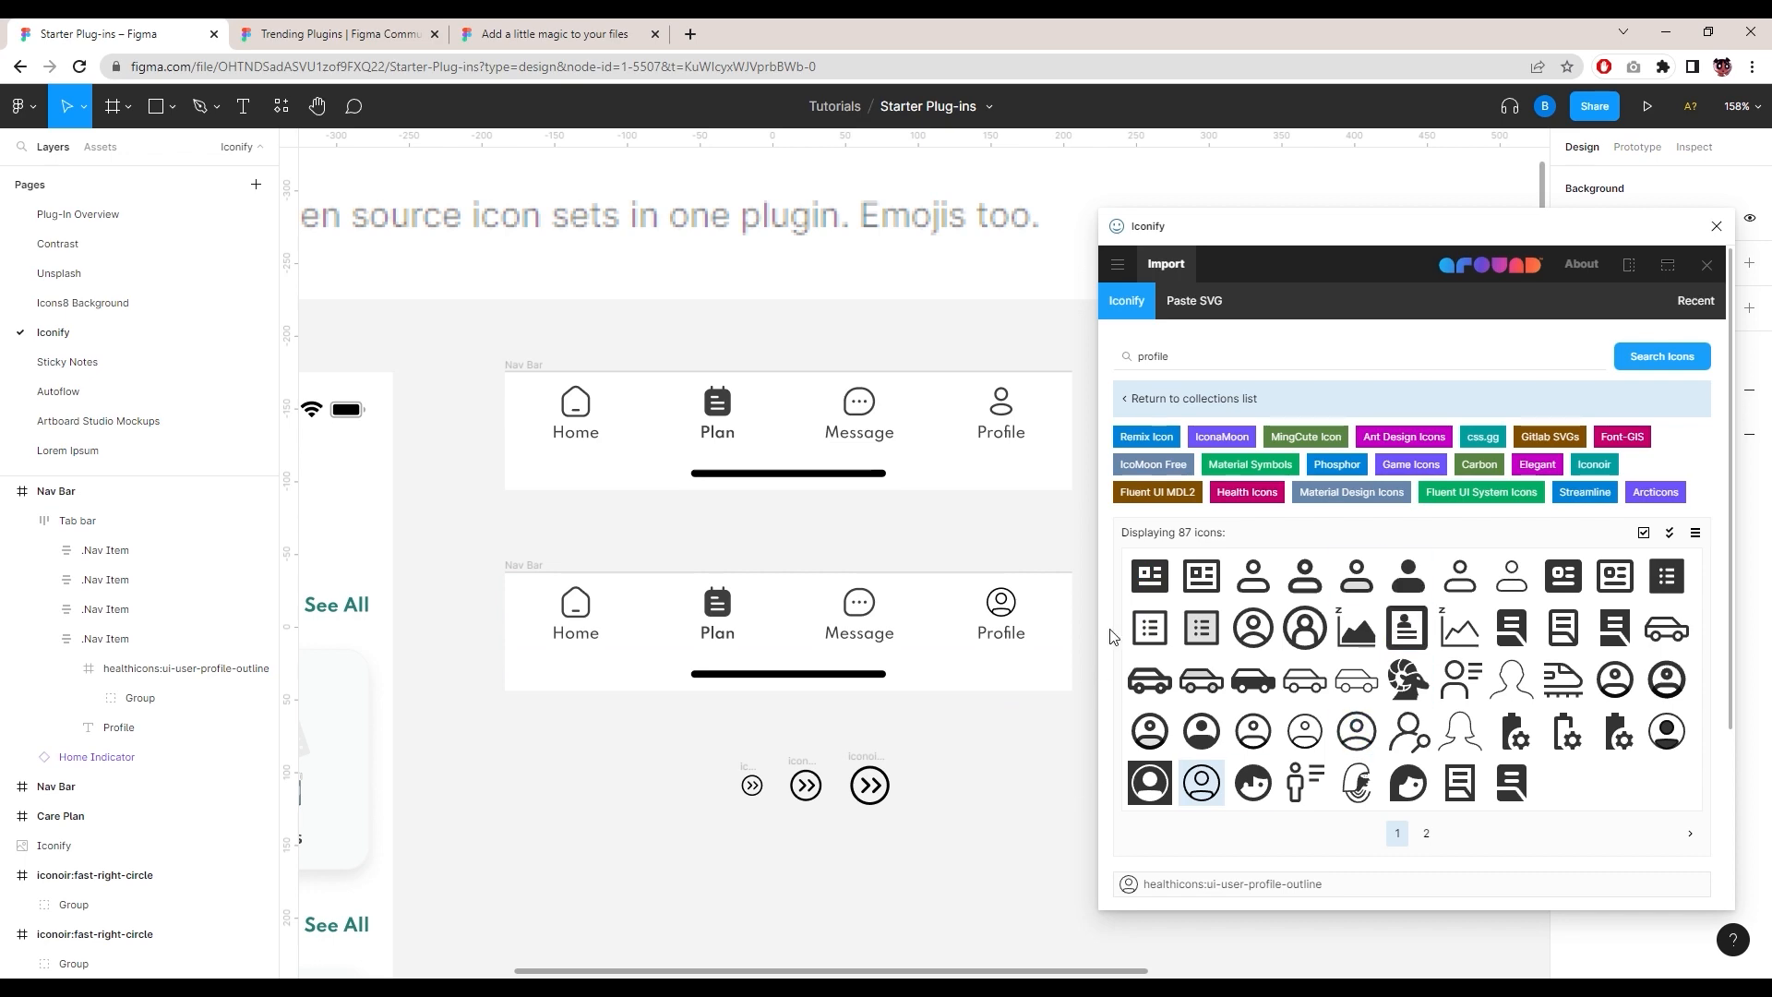
left_click(1717, 226)
scroll(1131, 415, "down", 5, "ctrl")
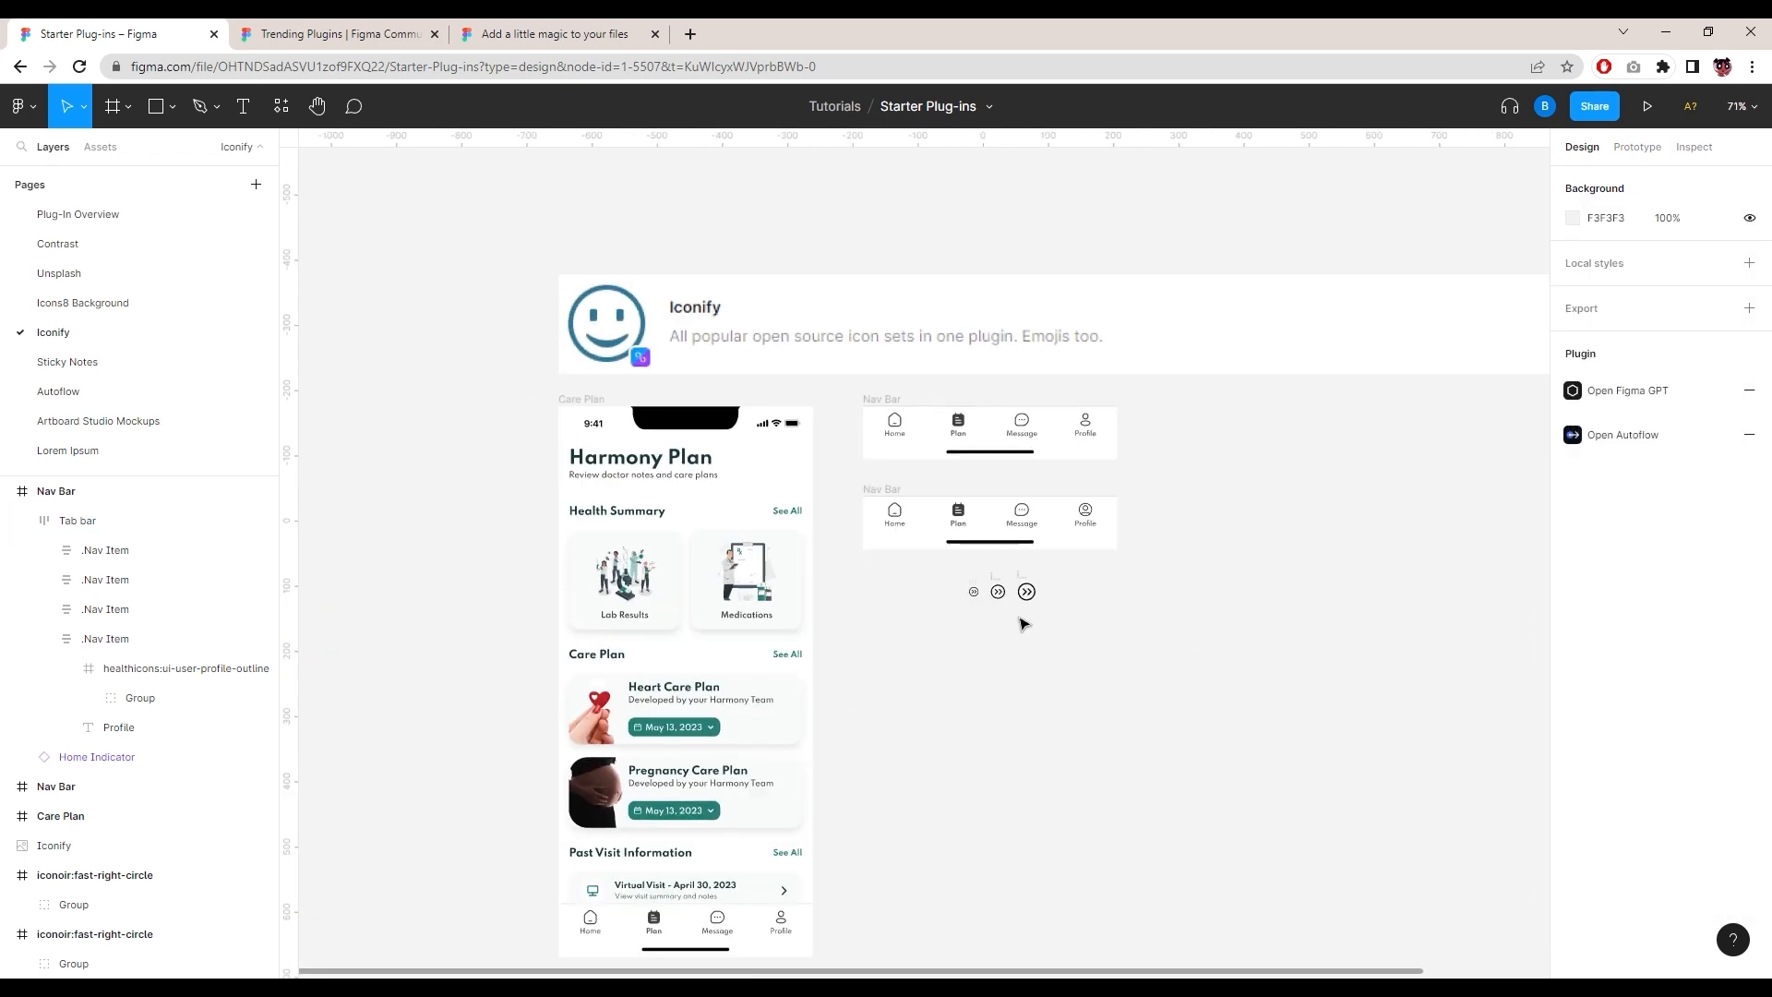
scroll(1032, 542, "up", 3, "ctrl")
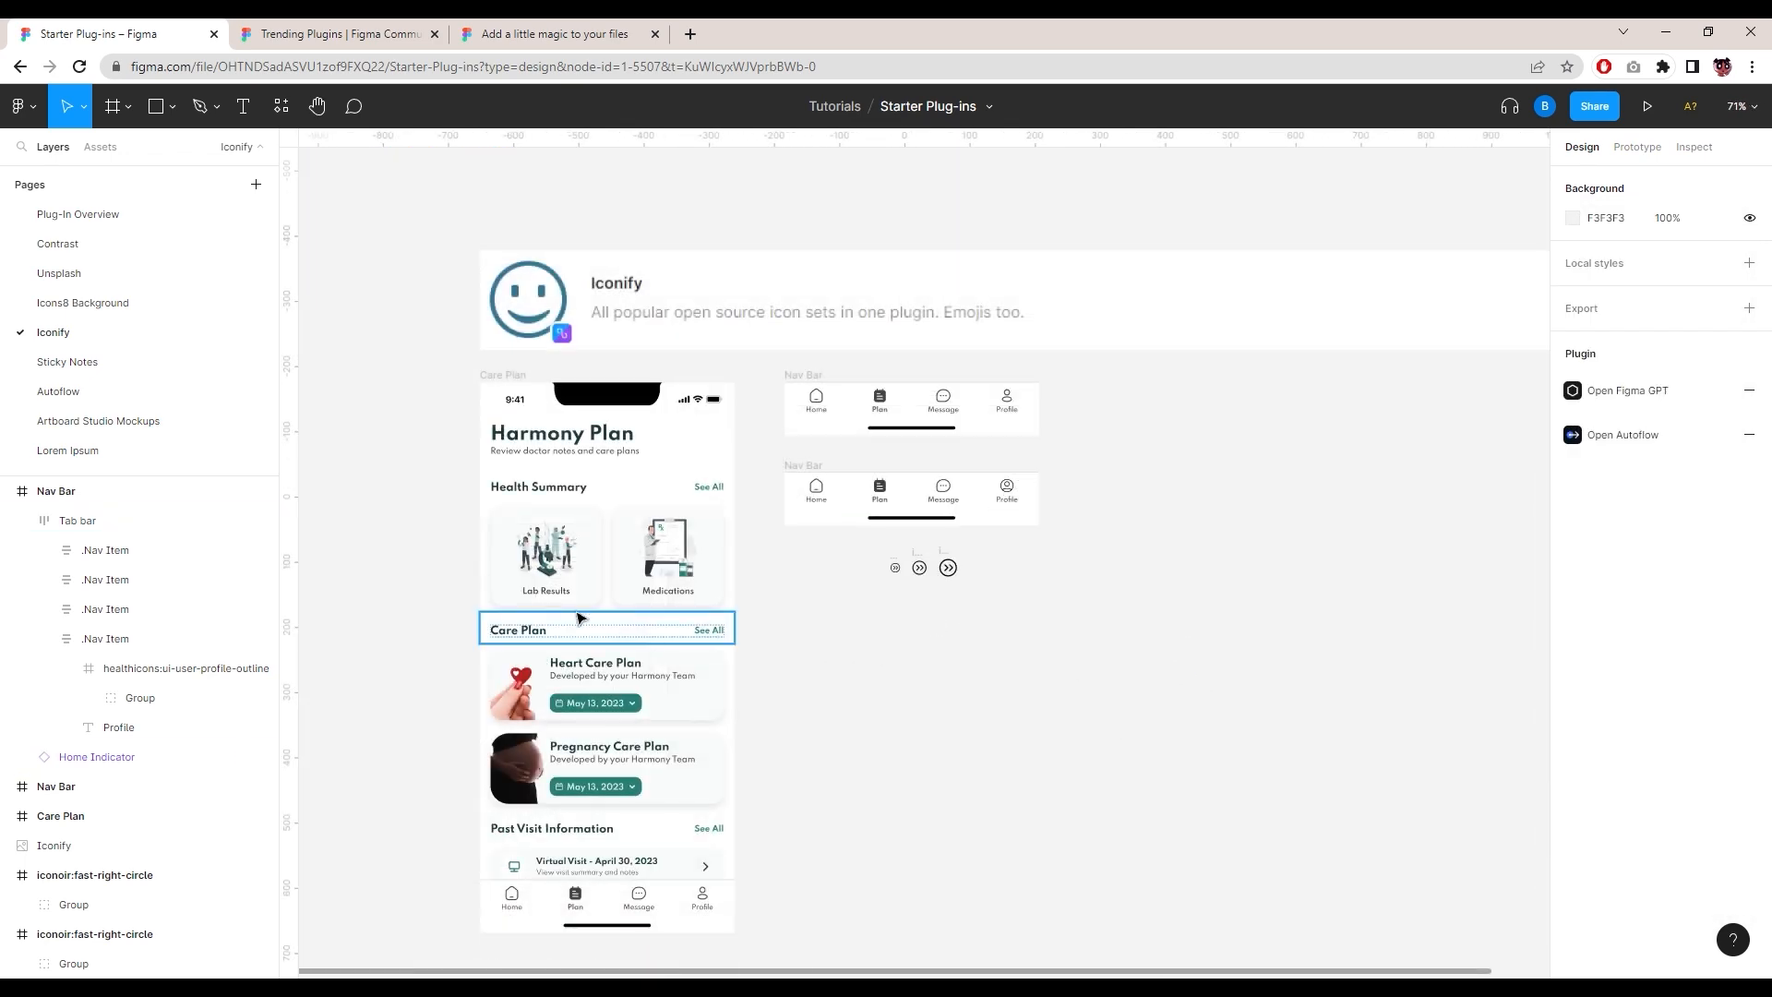
left_click(120, 369)
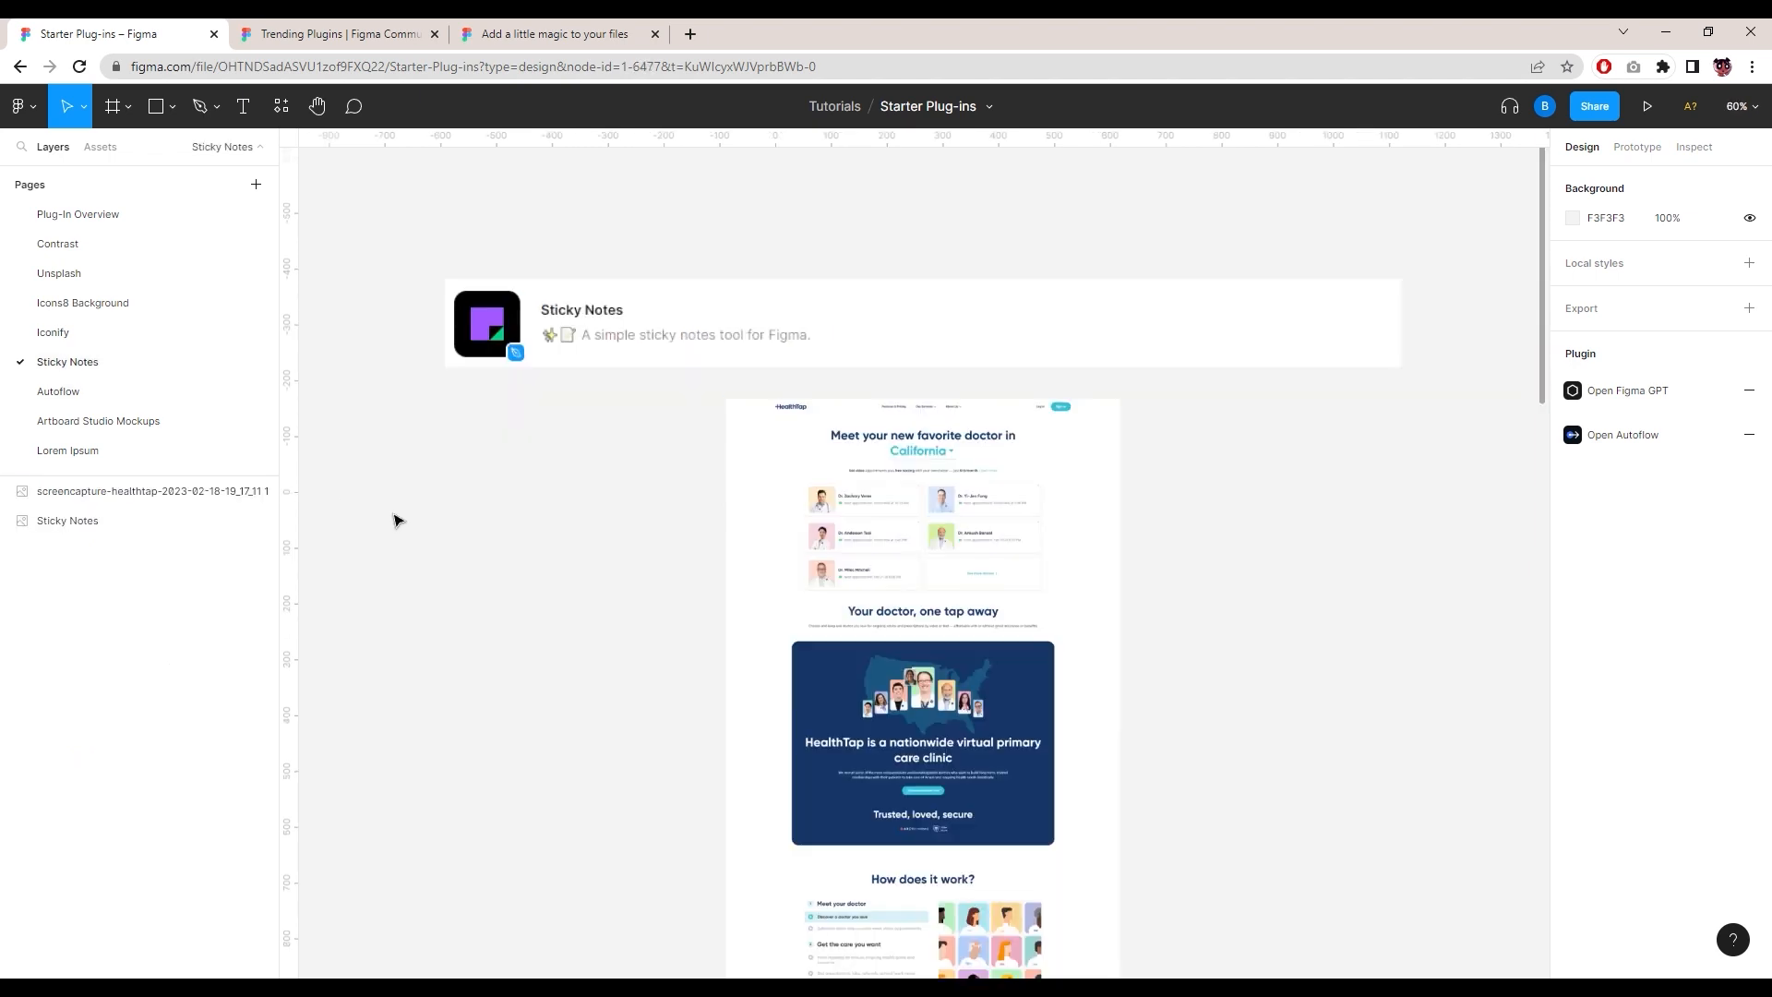
Step: Look over the Sticky Notes banner and the sections of the long HealthTap web page screenshot
scroll(502, 625, "down", 1)
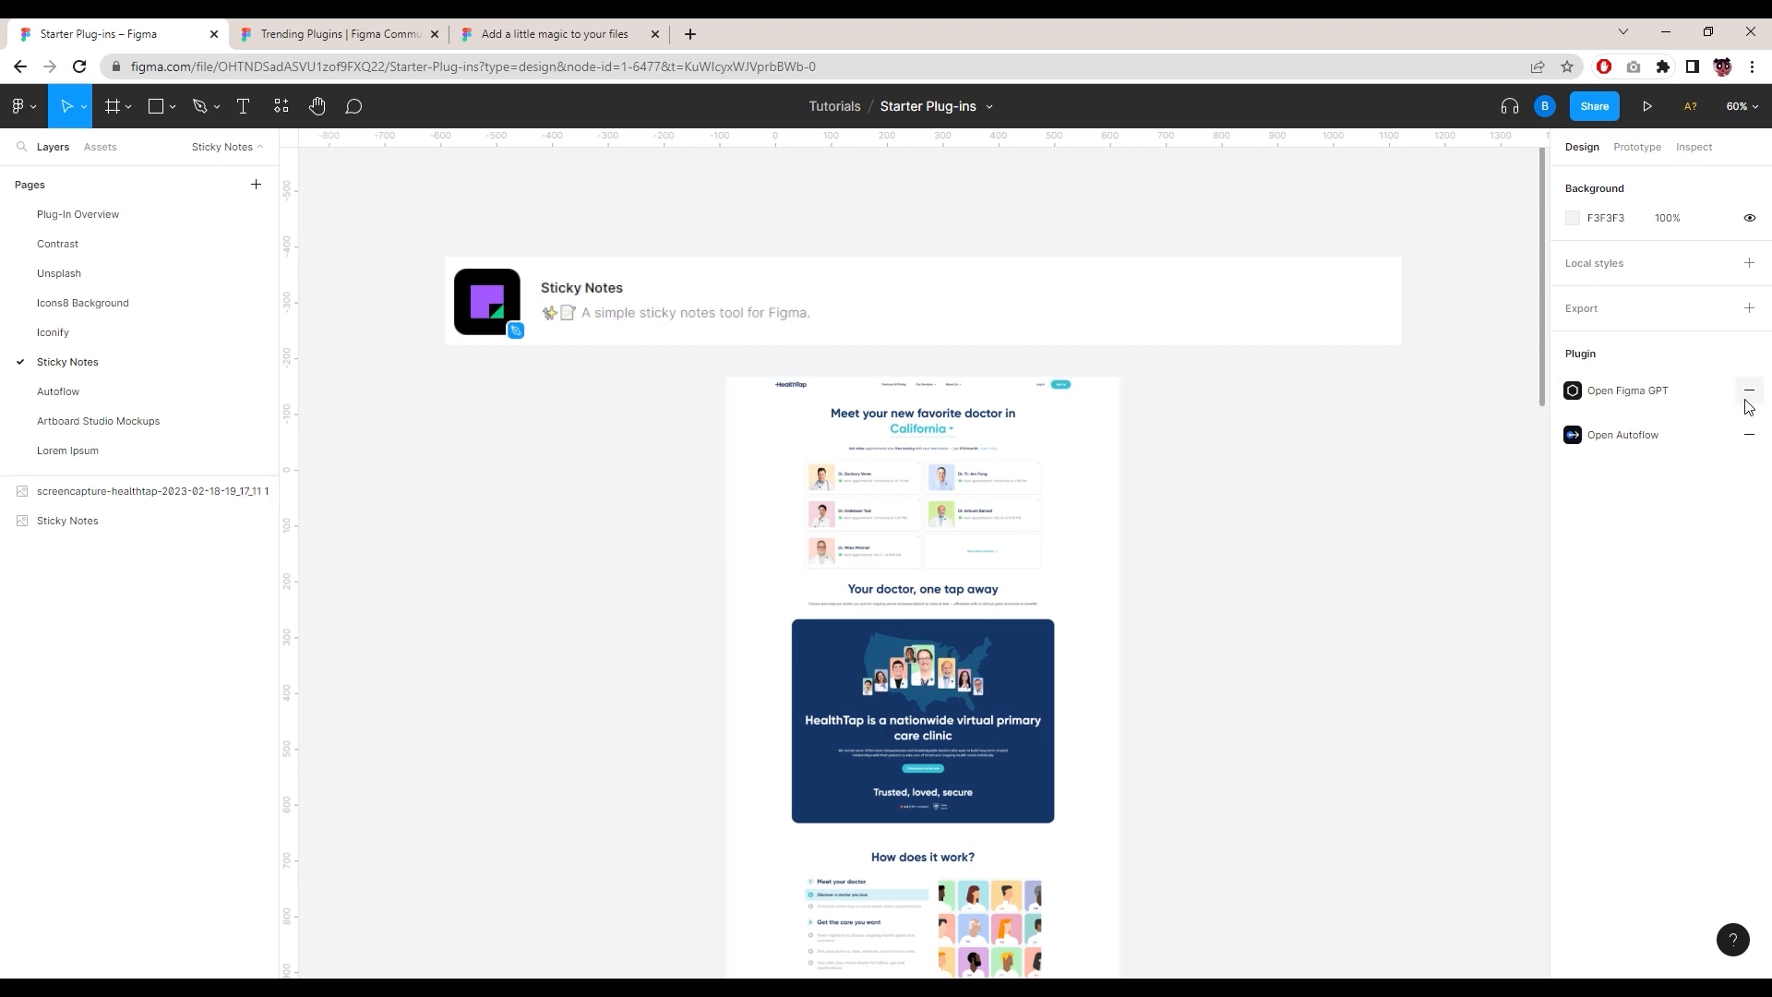
scroll(1128, 578, "down", 2, "ctrl")
scroll(1126, 578, "down", 1, "ctrl")
scroll(1168, 596, "down", 1)
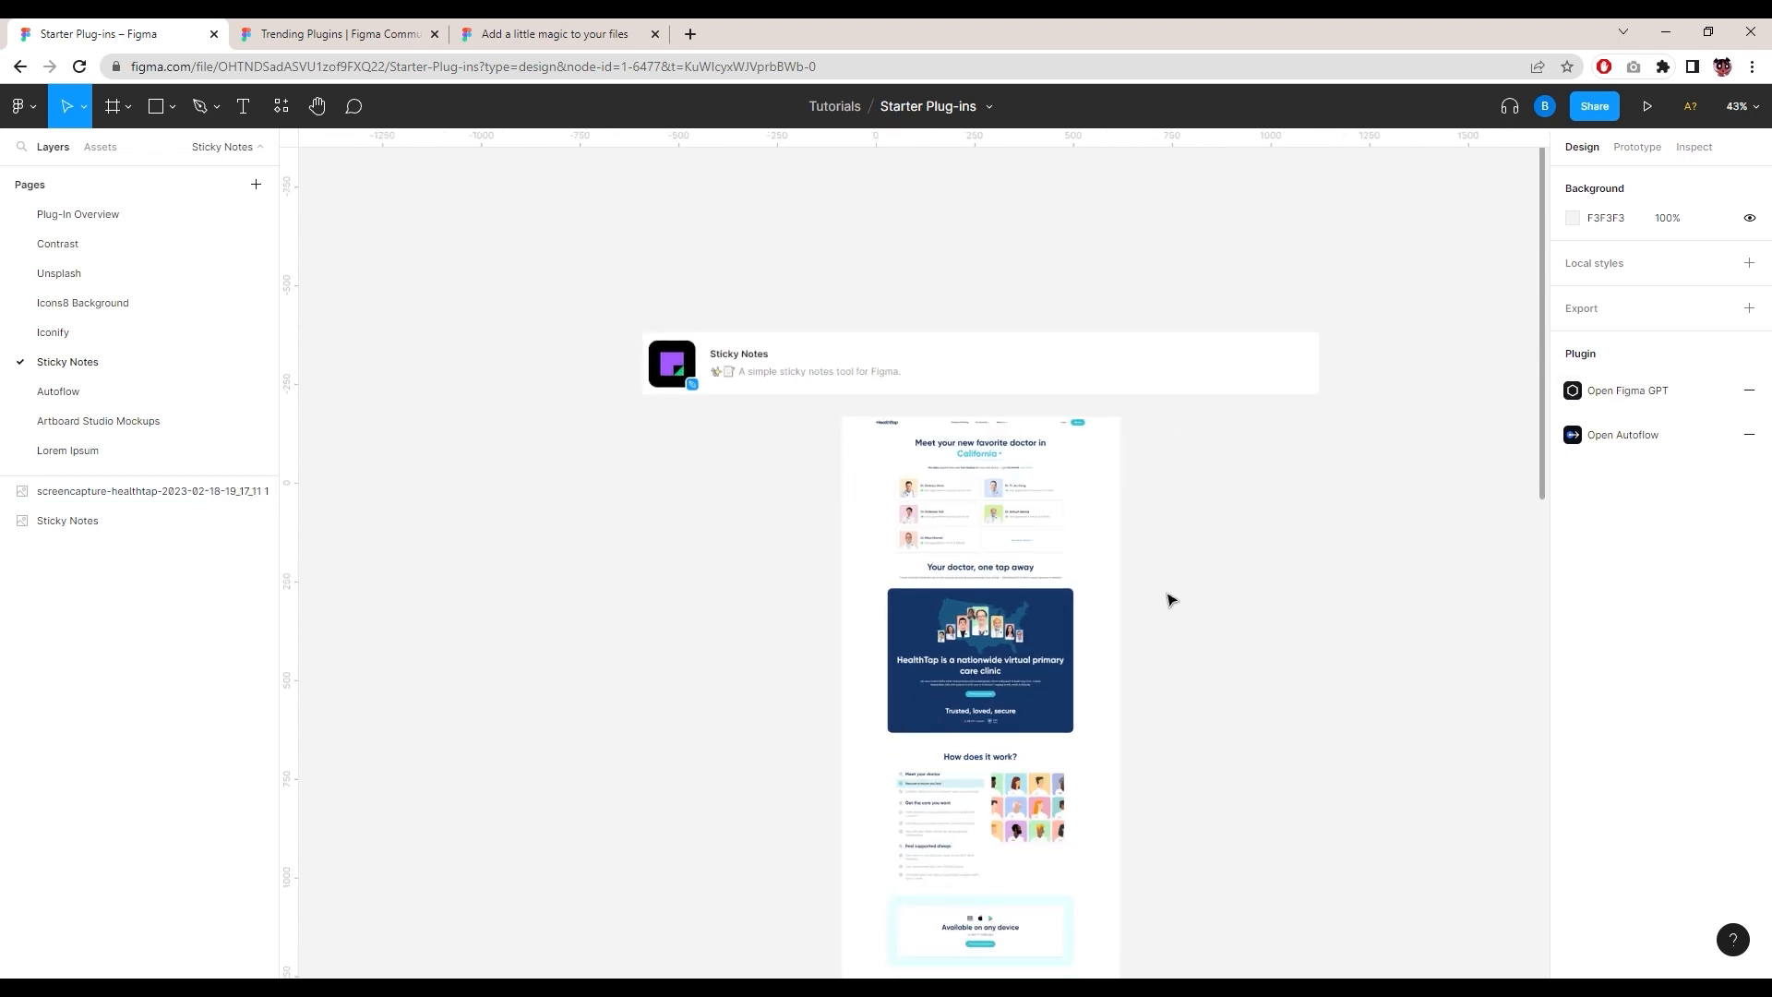
scroll(866, 713, "down", 2)
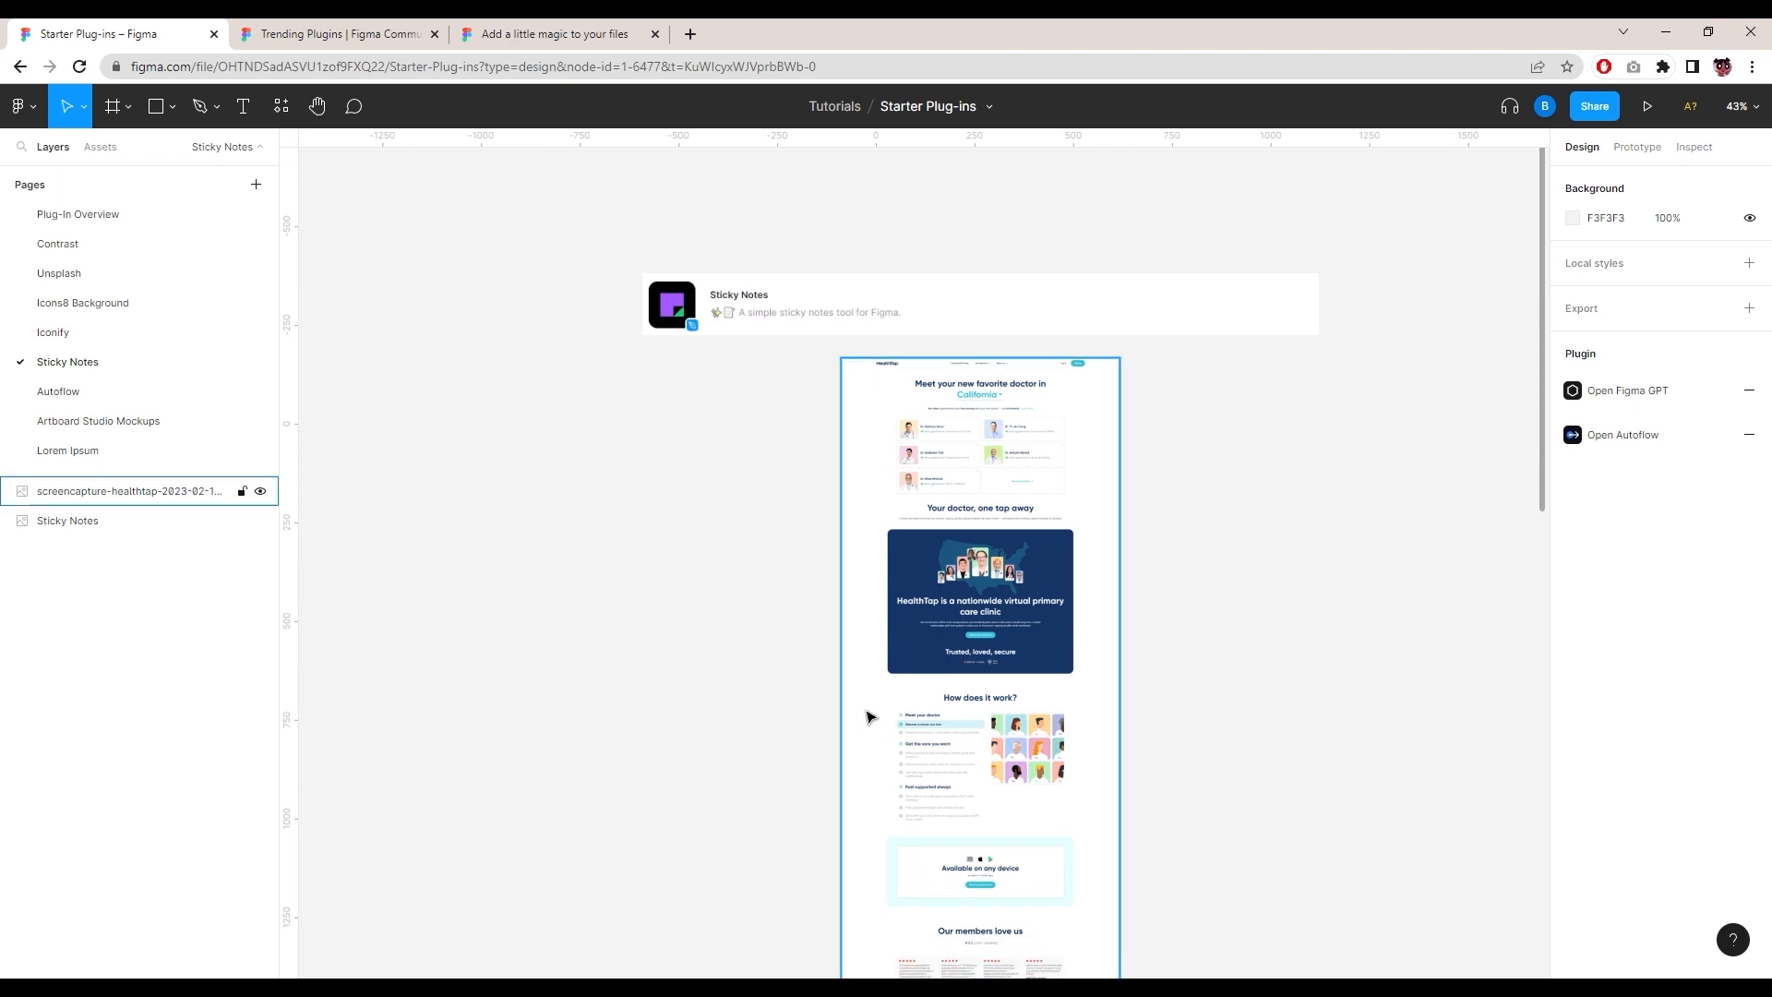
scroll(873, 701, "down", 3)
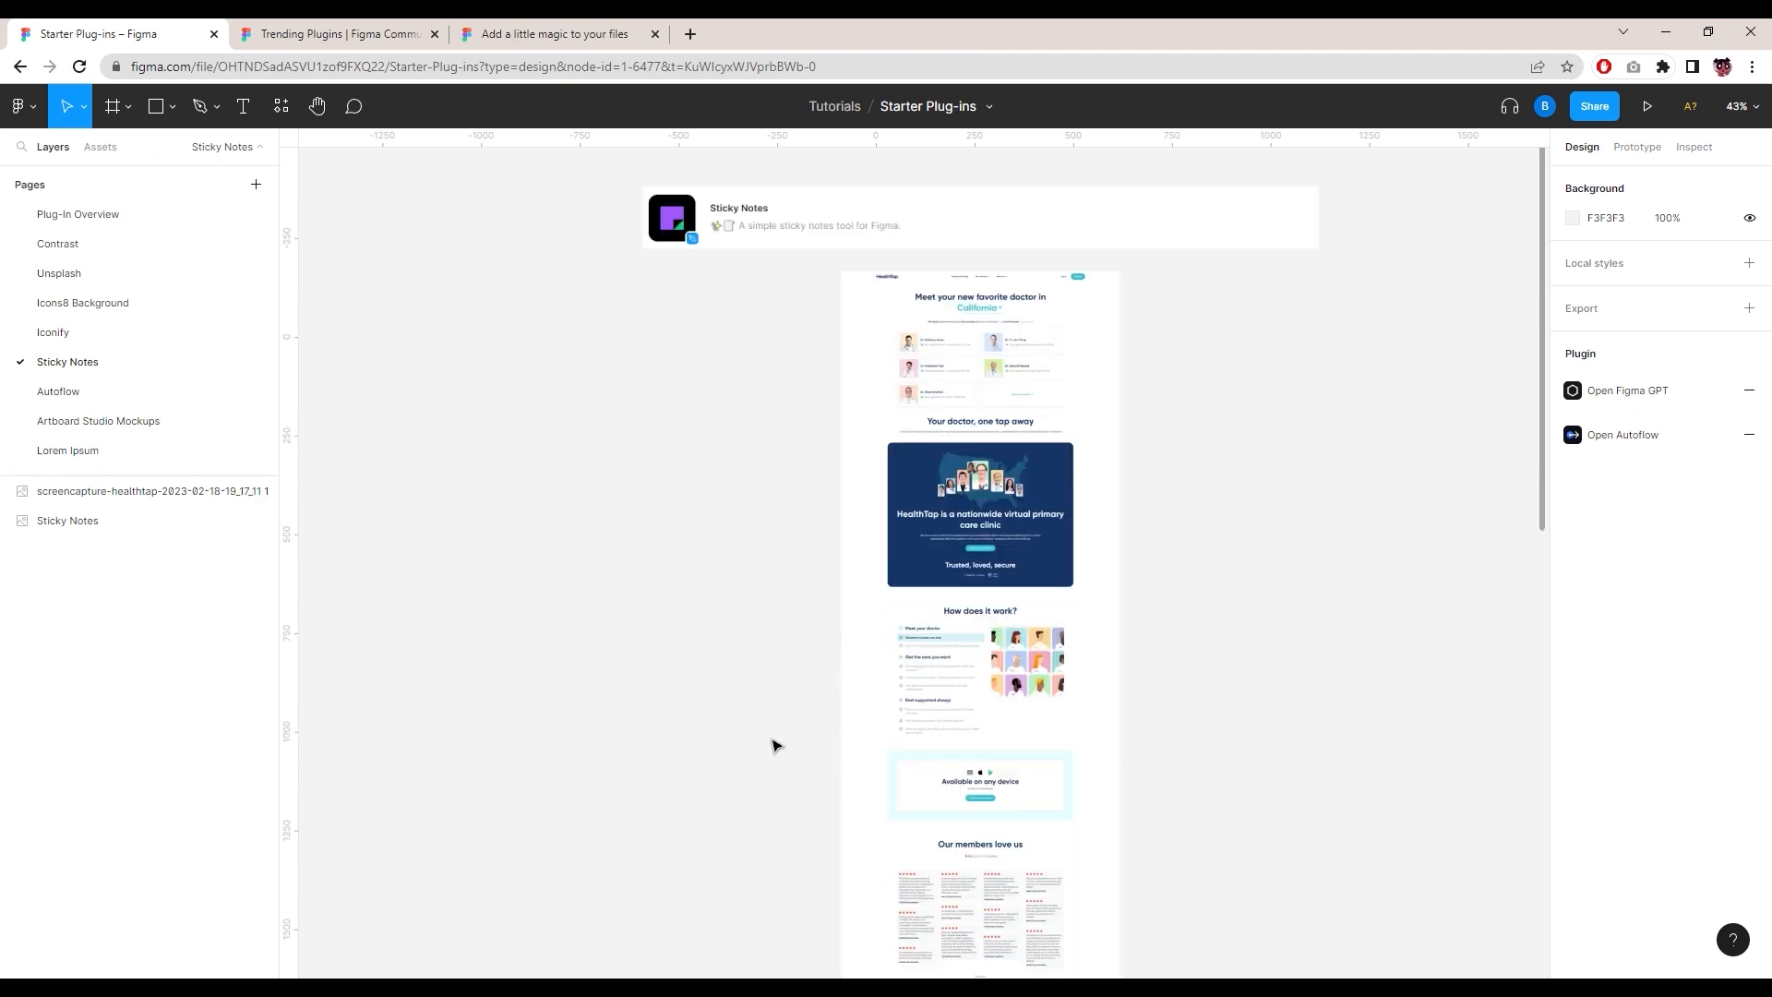
scroll(786, 665, "down", 6)
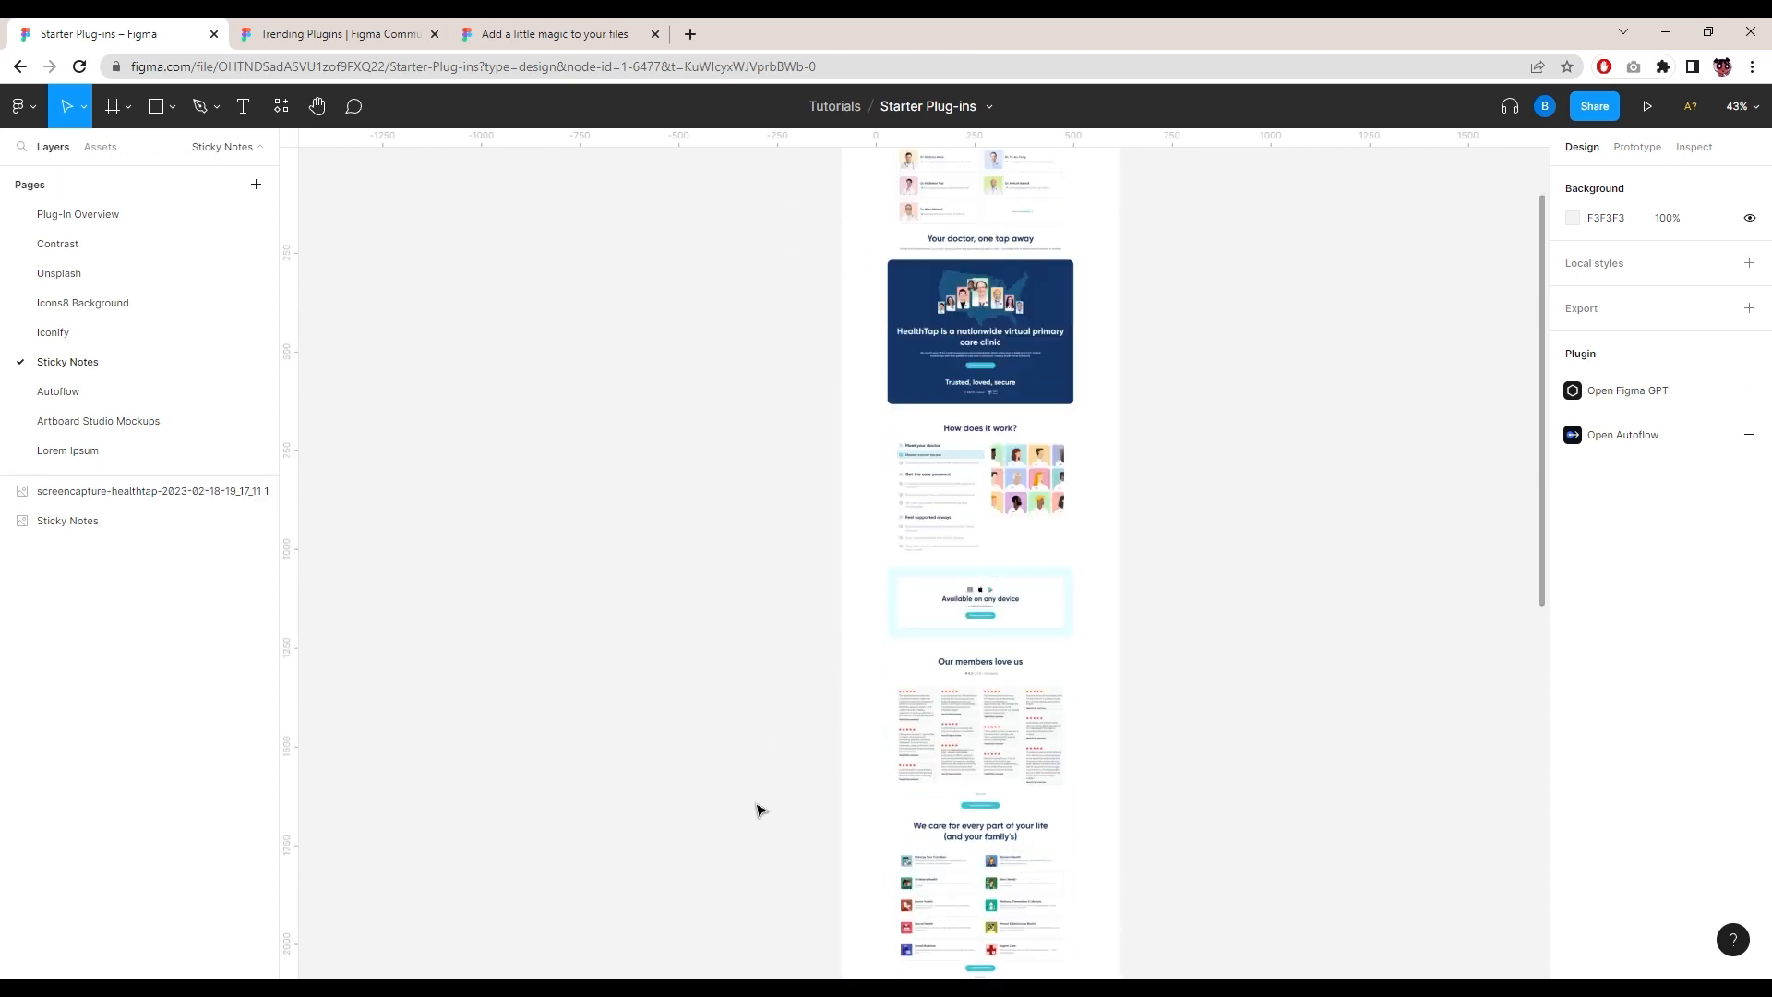
scroll(757, 809, "down", 2)
scroll(769, 812, "down", 1)
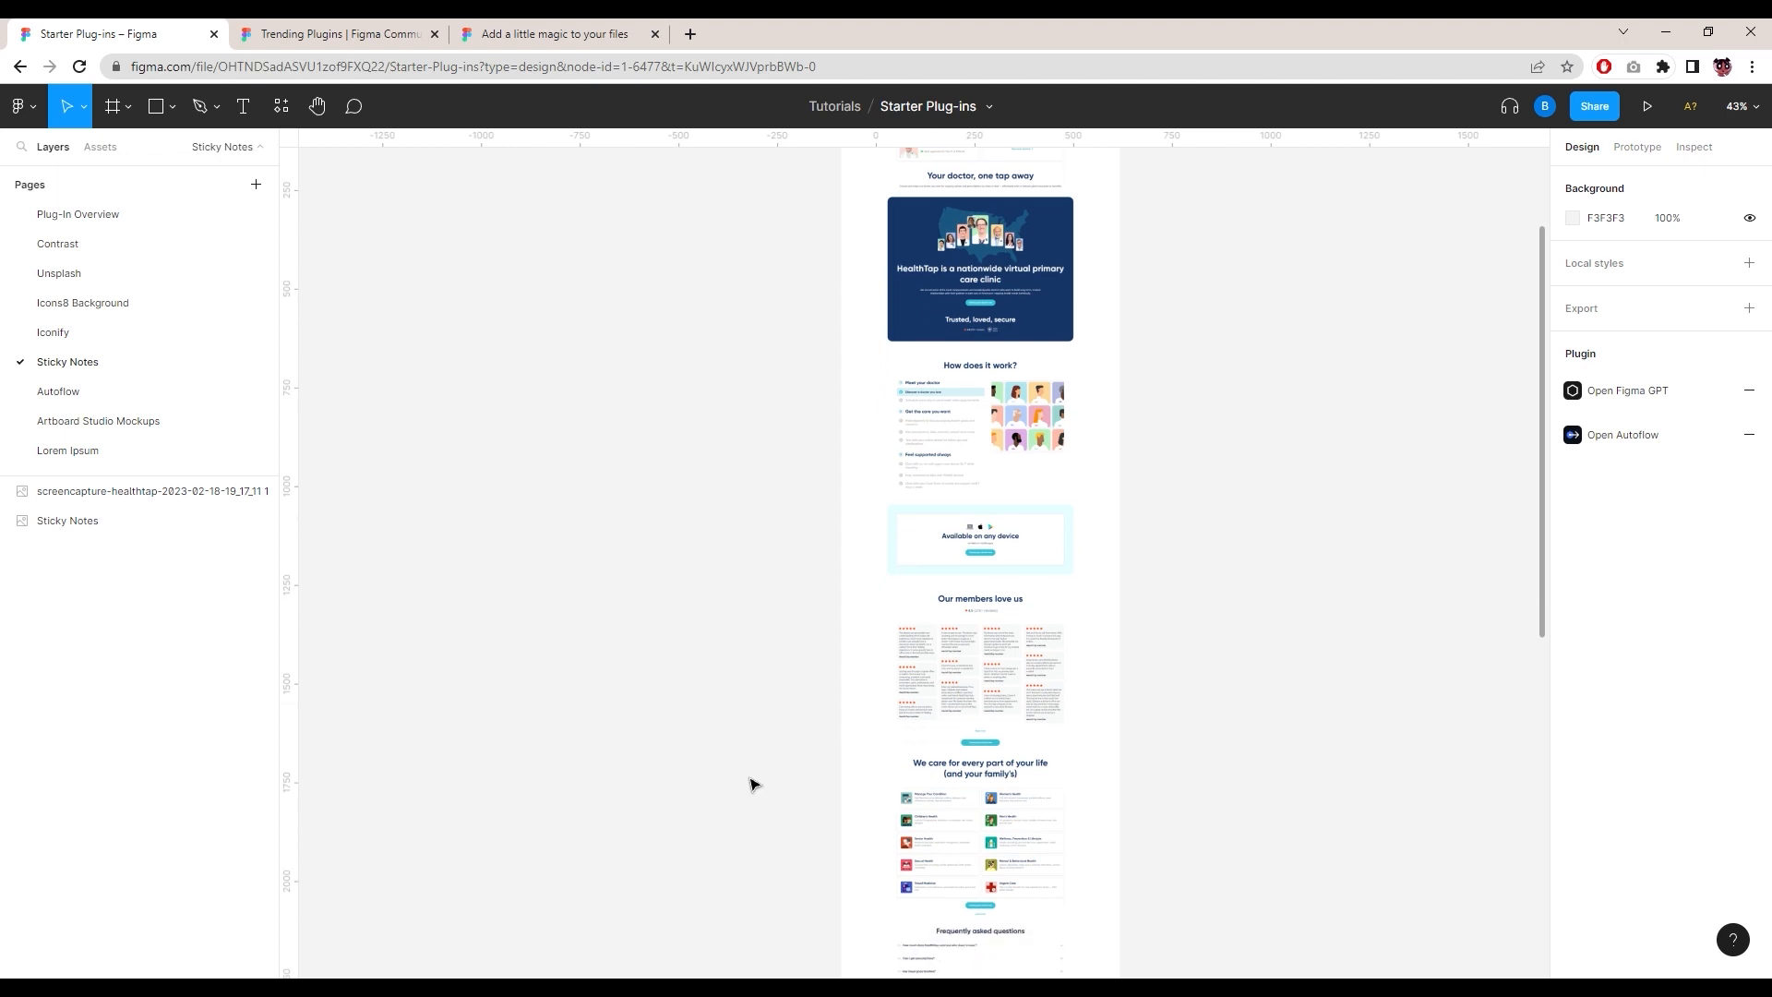
scroll(766, 775, "down", 5)
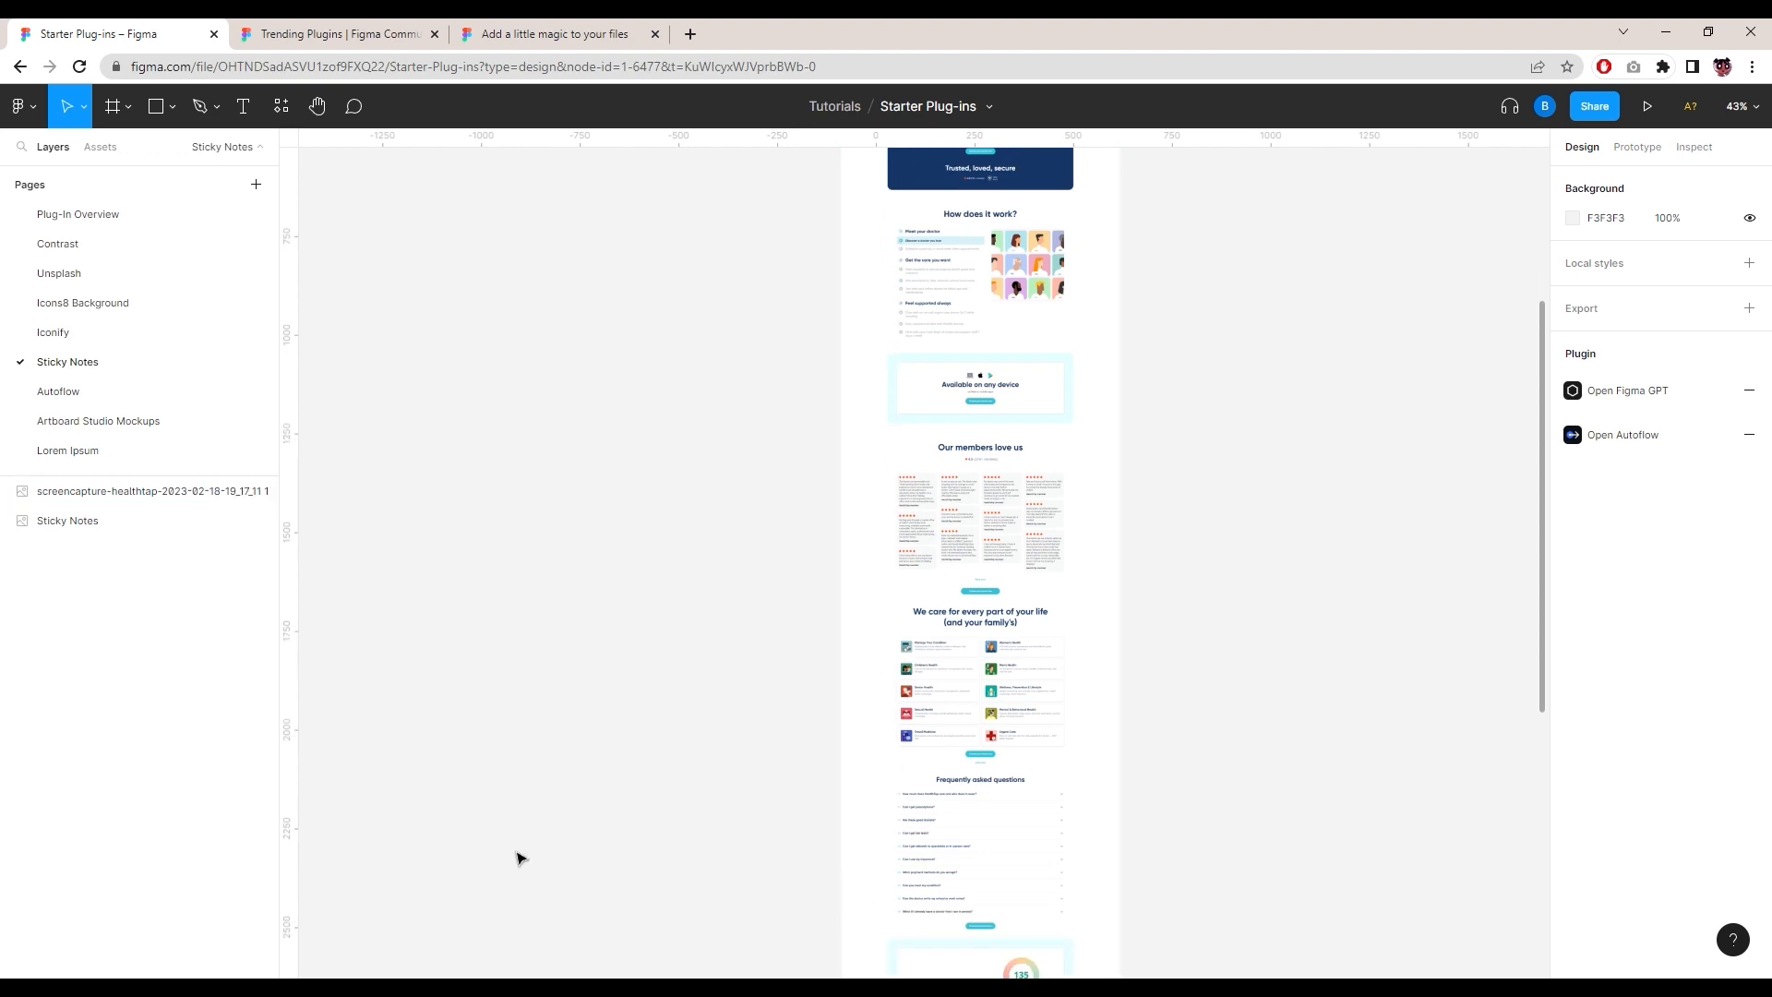
scroll(729, 703, "down", 3)
scroll(806, 794, "up", 15)
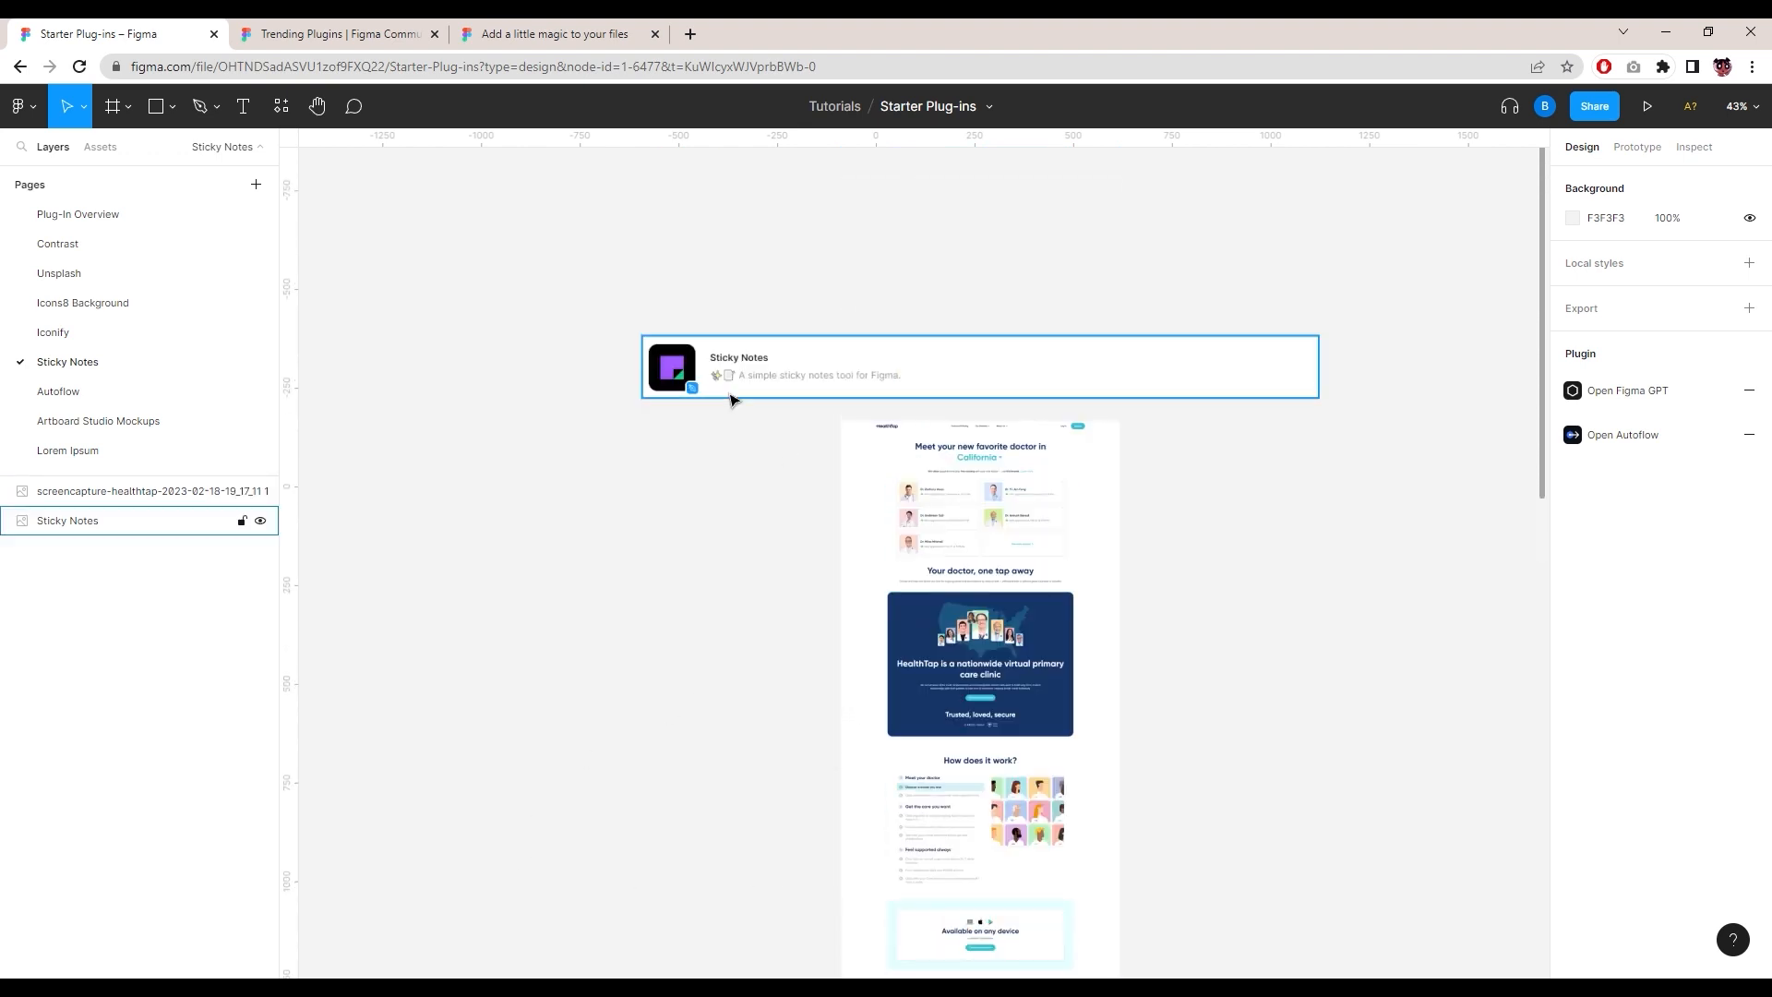
Step: Show Figma's Comment tool, return to the Move tool and look down the HealthTap screenshot again
left_click(361, 108)
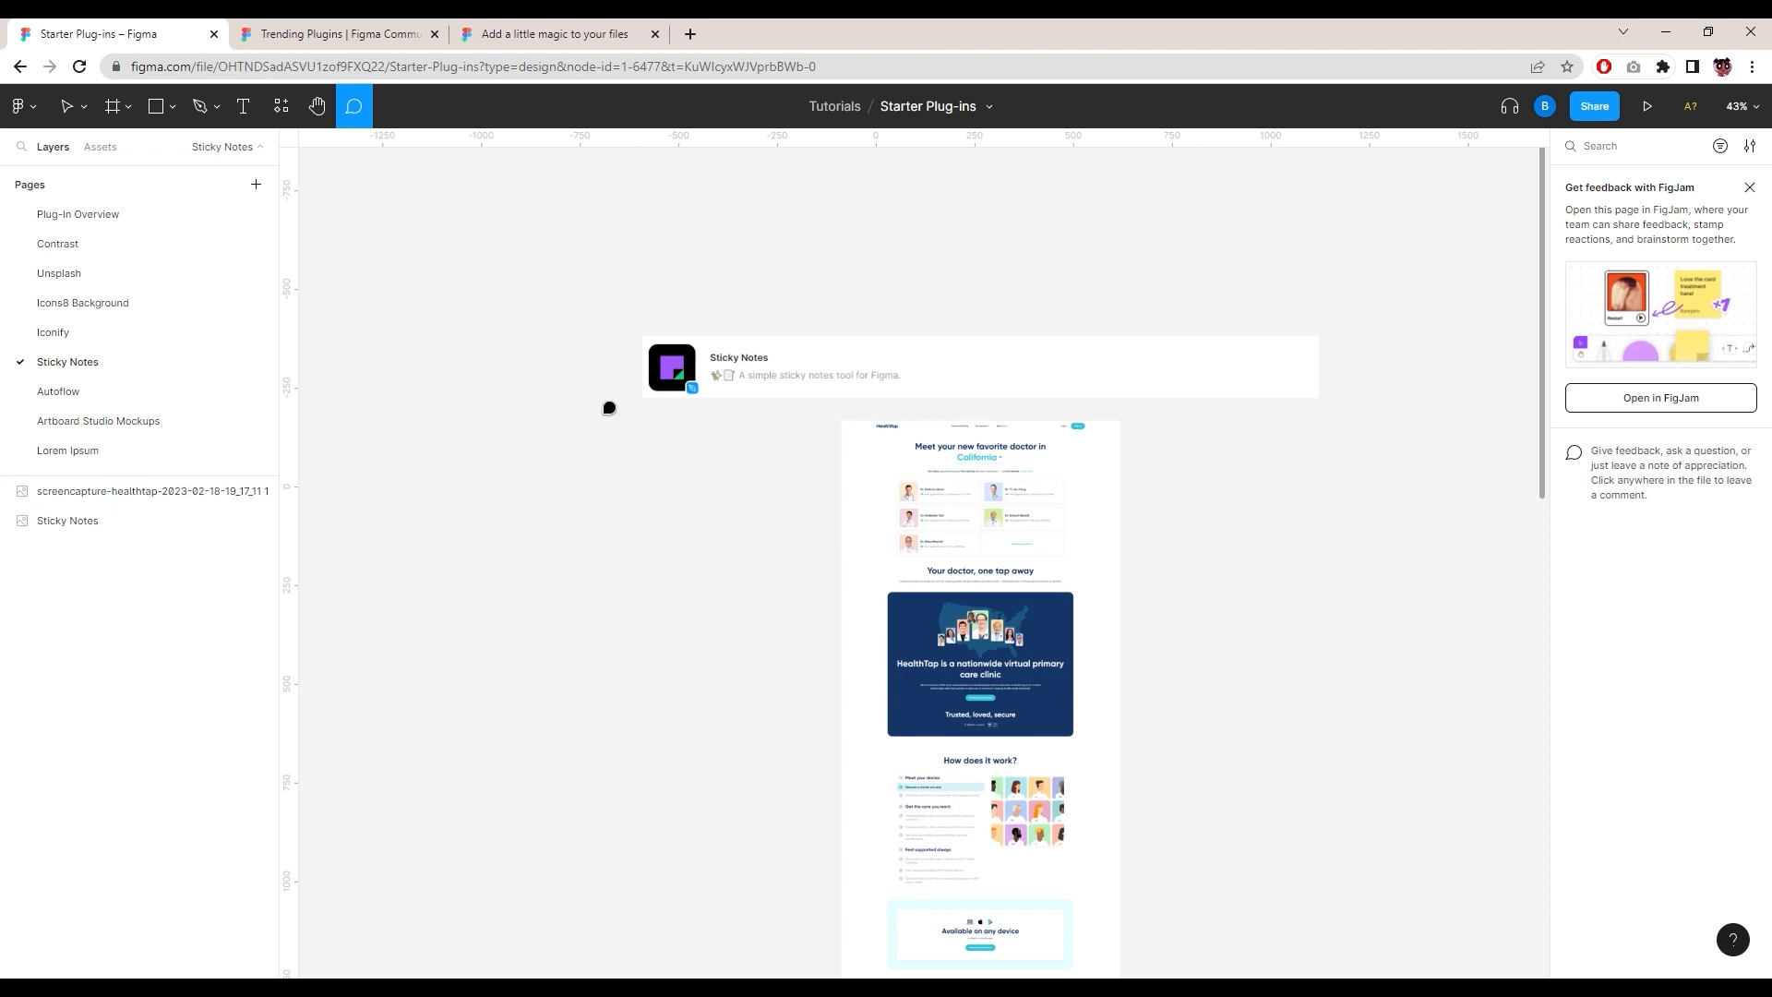
left_click(72, 113)
scroll(694, 605, "down", 8)
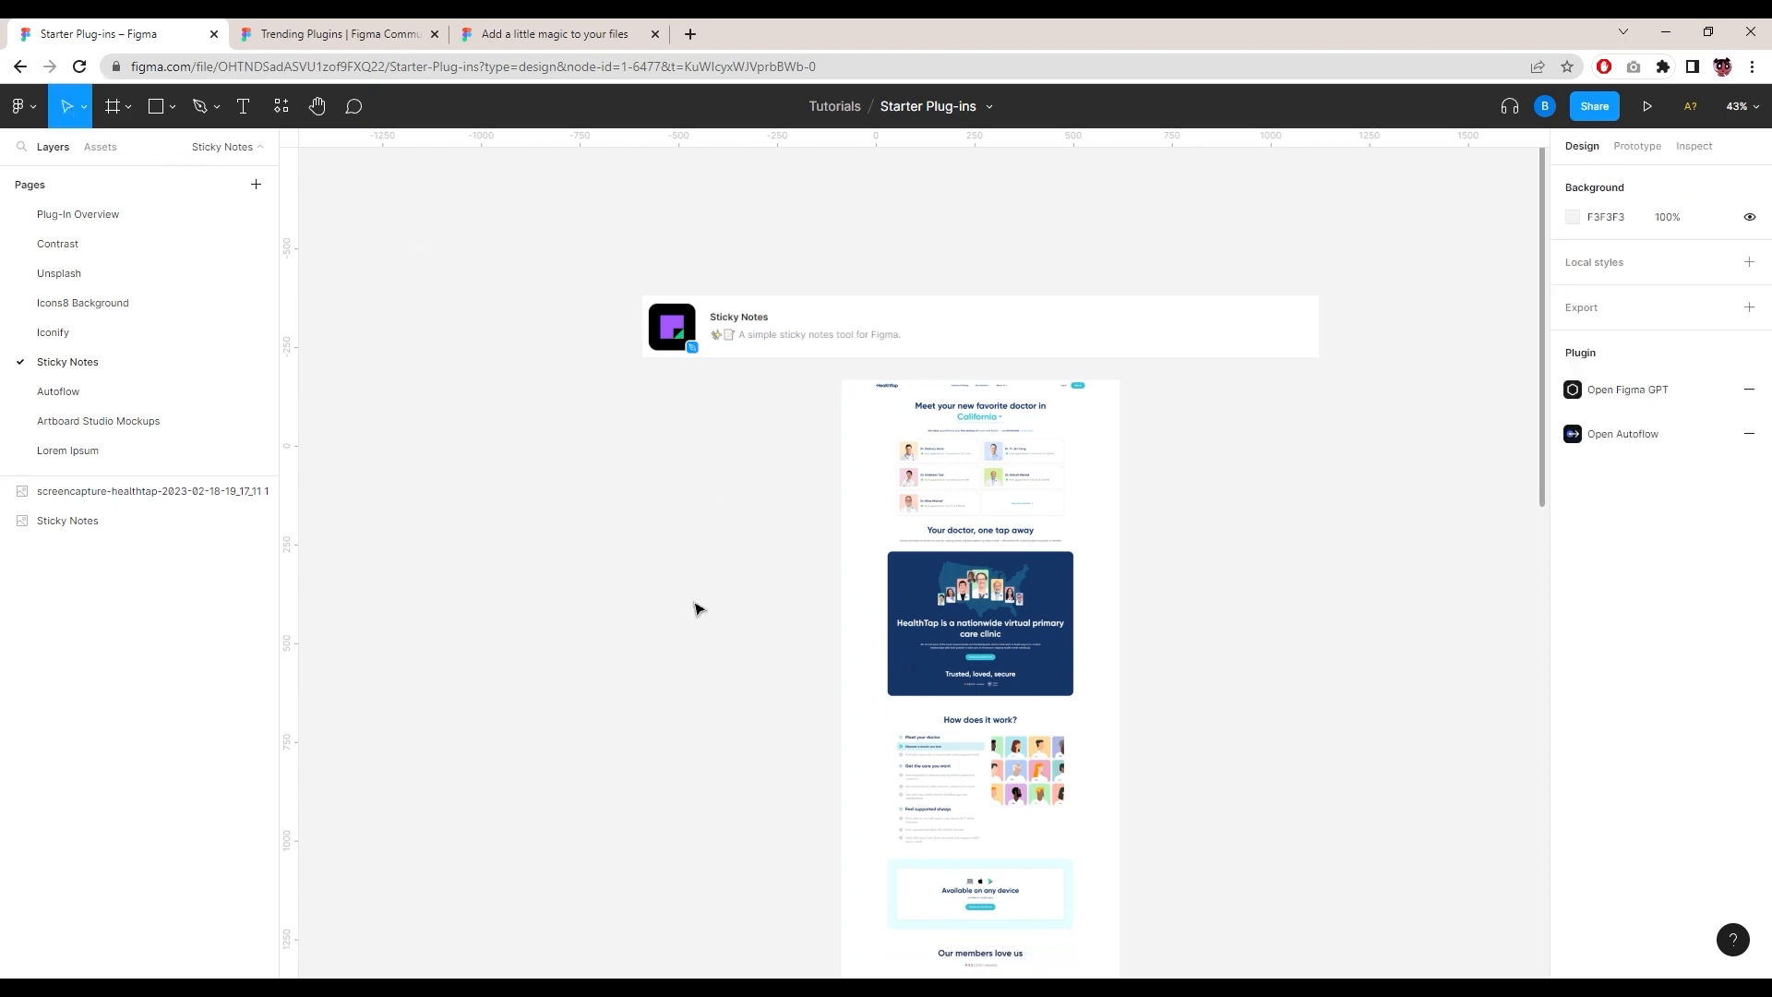
scroll(697, 608, "down", 3)
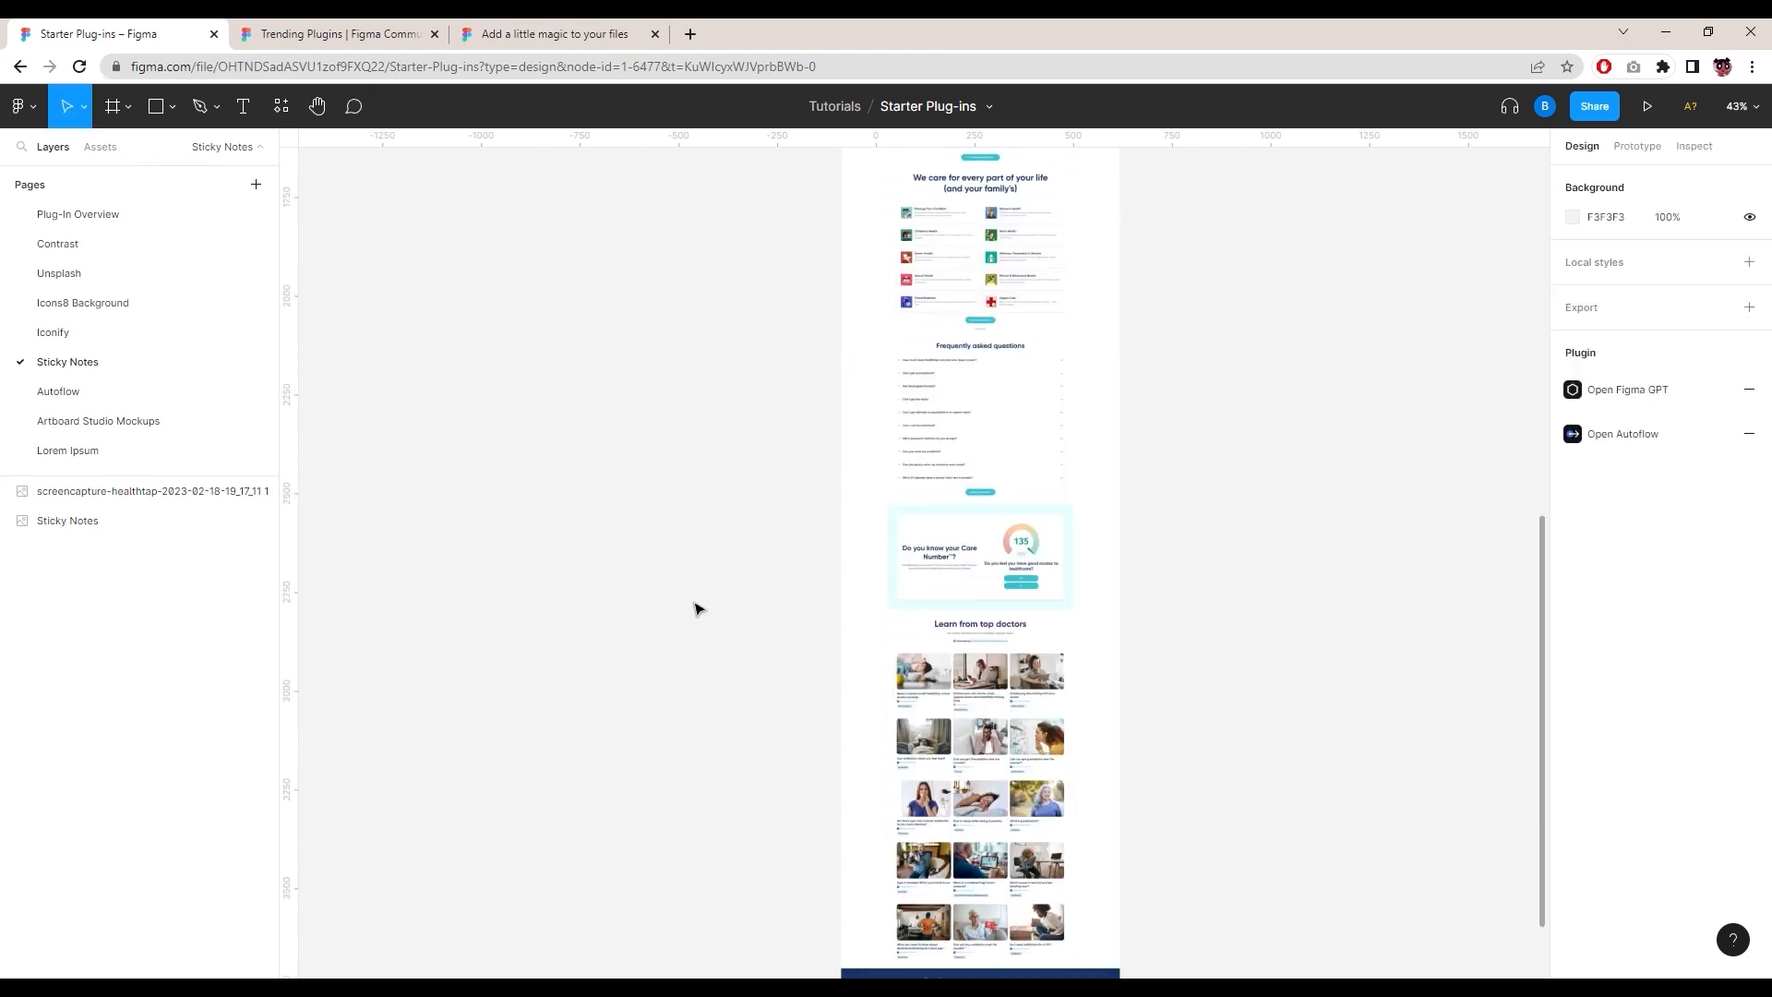
scroll(850, 669, "up", 10)
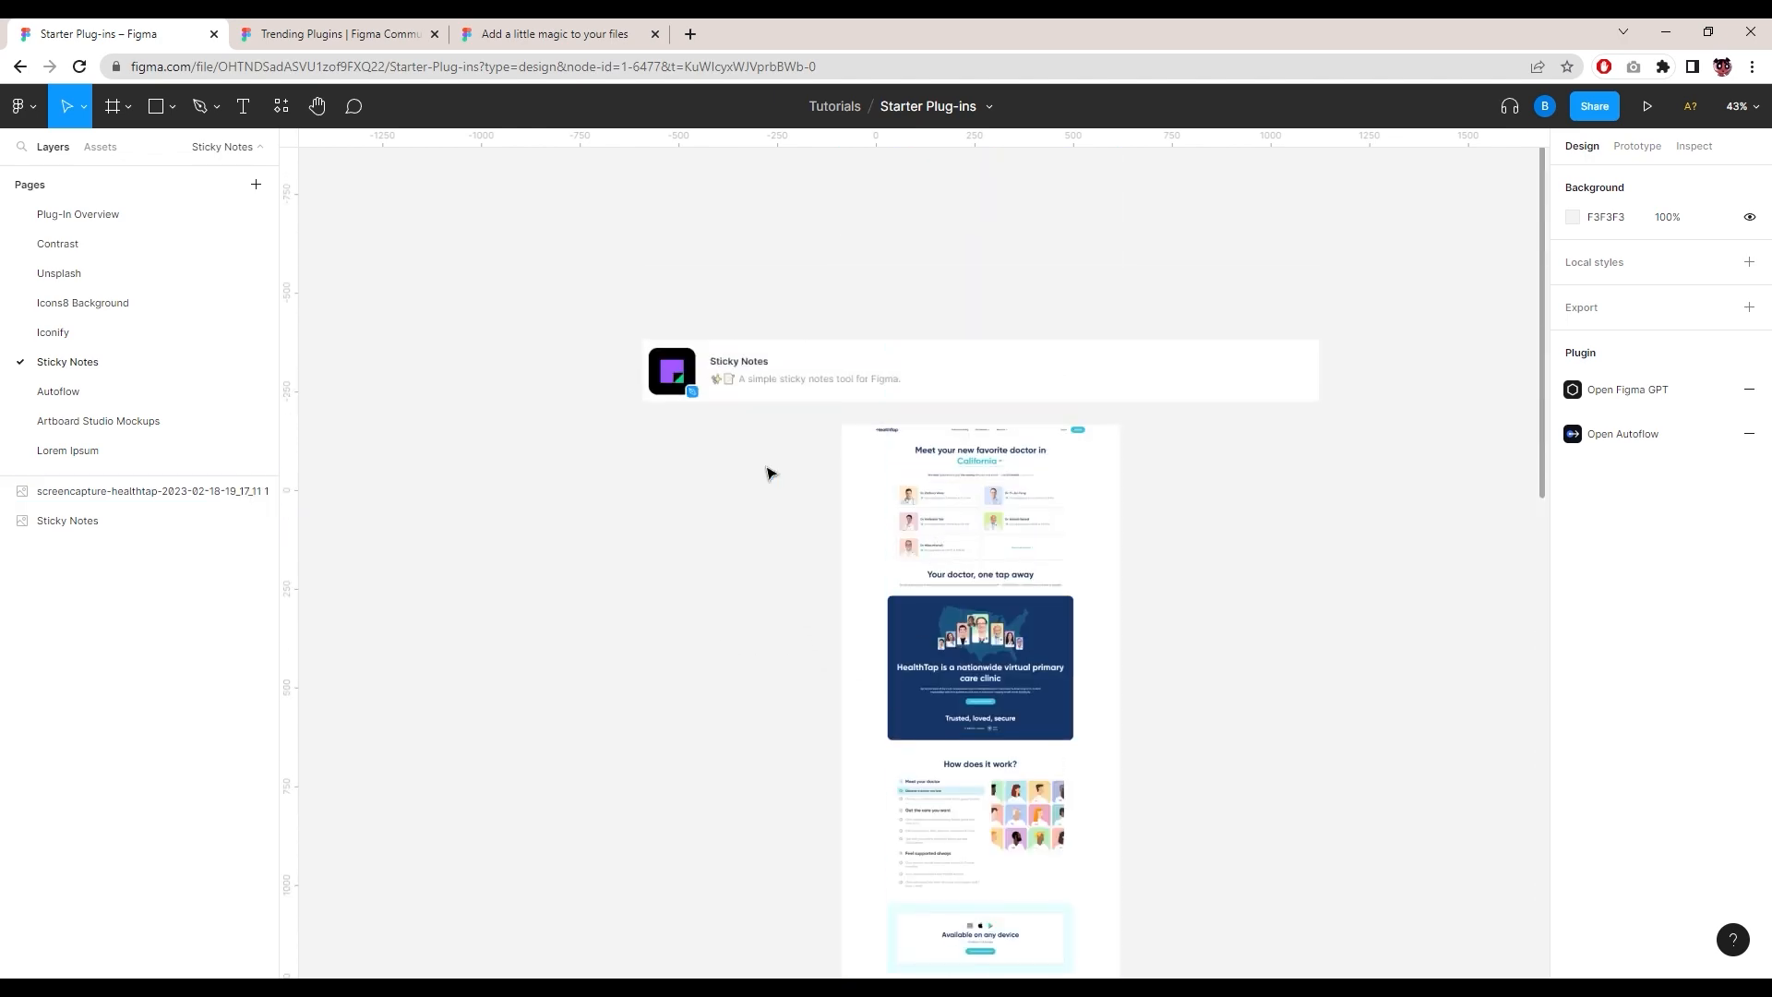
Step: Run the Sticky Notes plugin on the canvas near the Frequently asked questions section and place its window beside that section
scroll(850, 502, "up", 3)
scroll(964, 342, "up", 5)
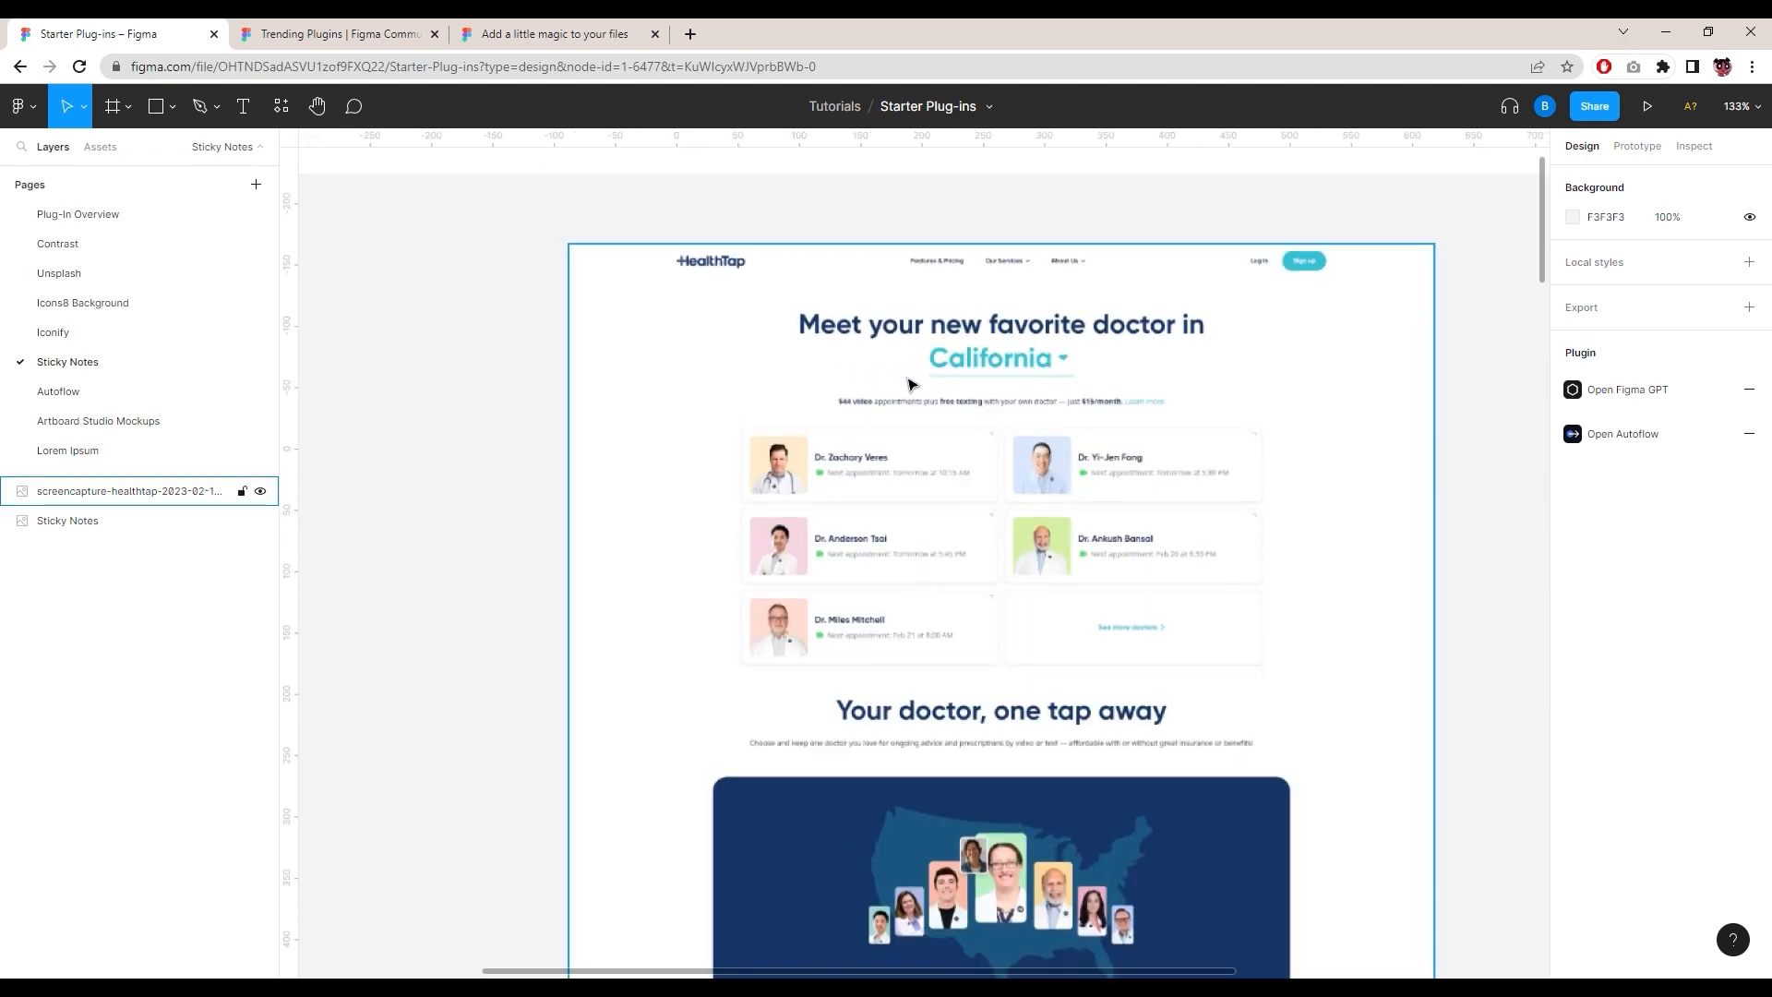
scroll(1265, 444, "down", 15)
scroll(1255, 443, "down", 3)
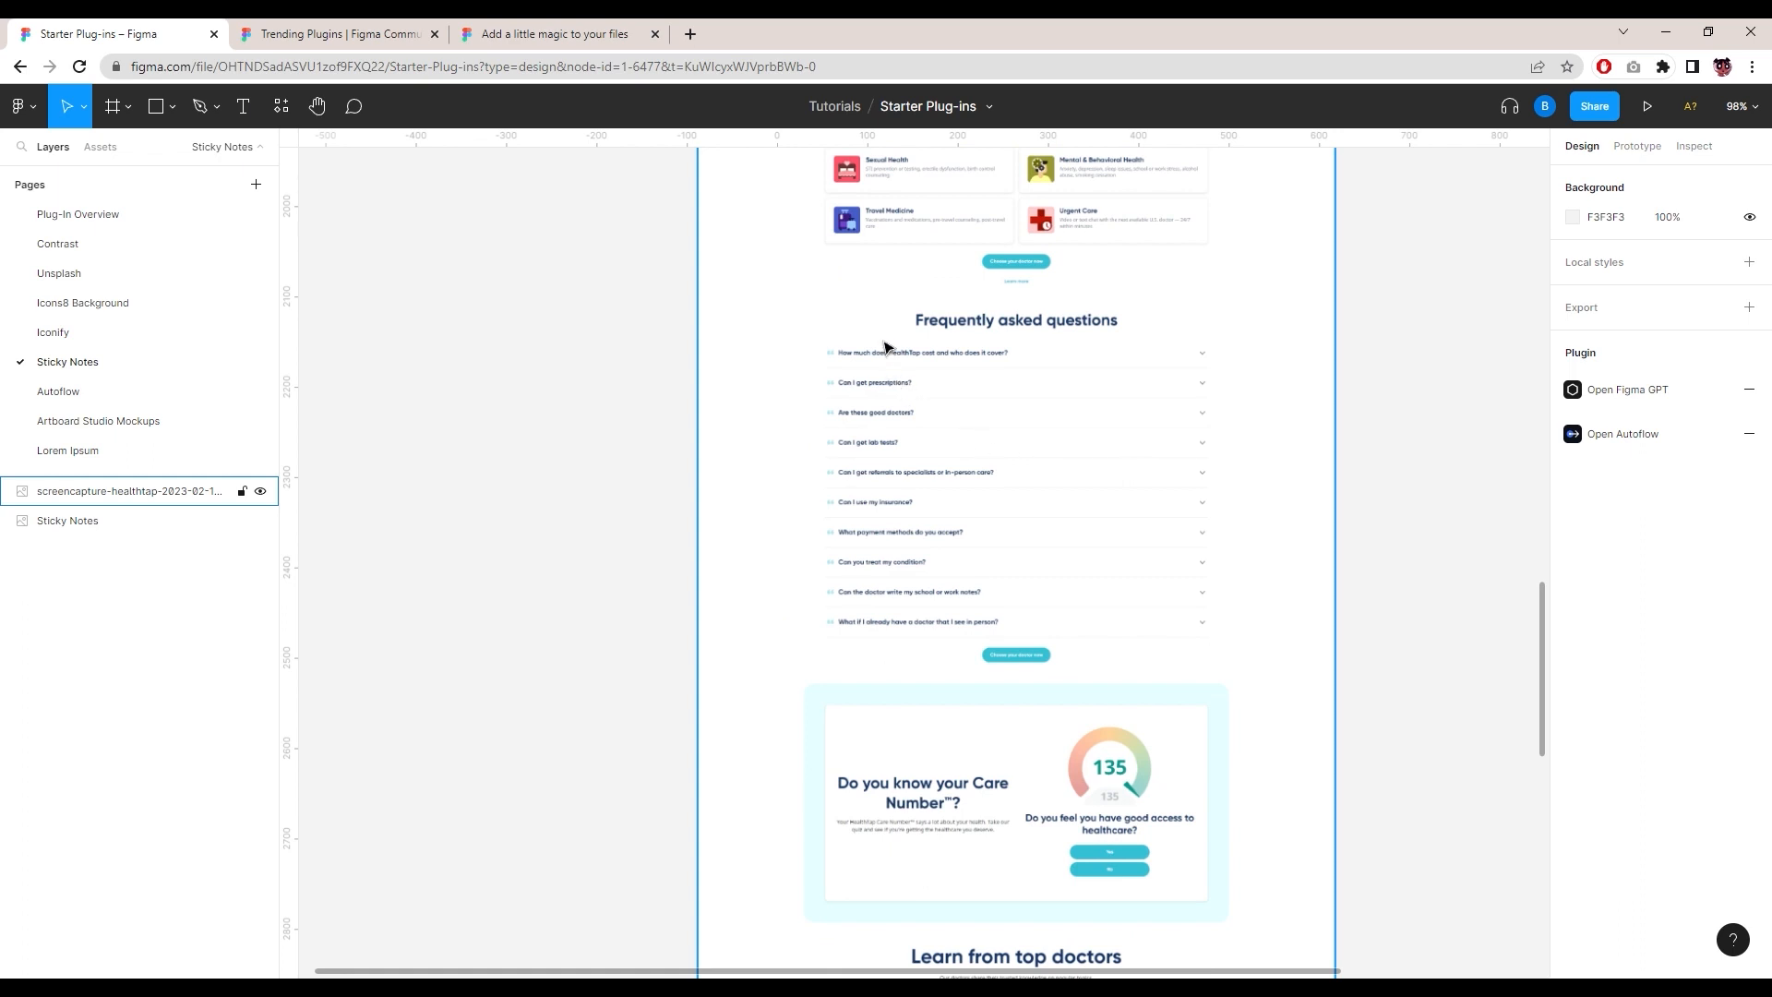
scroll(1038, 533, "down", 2)
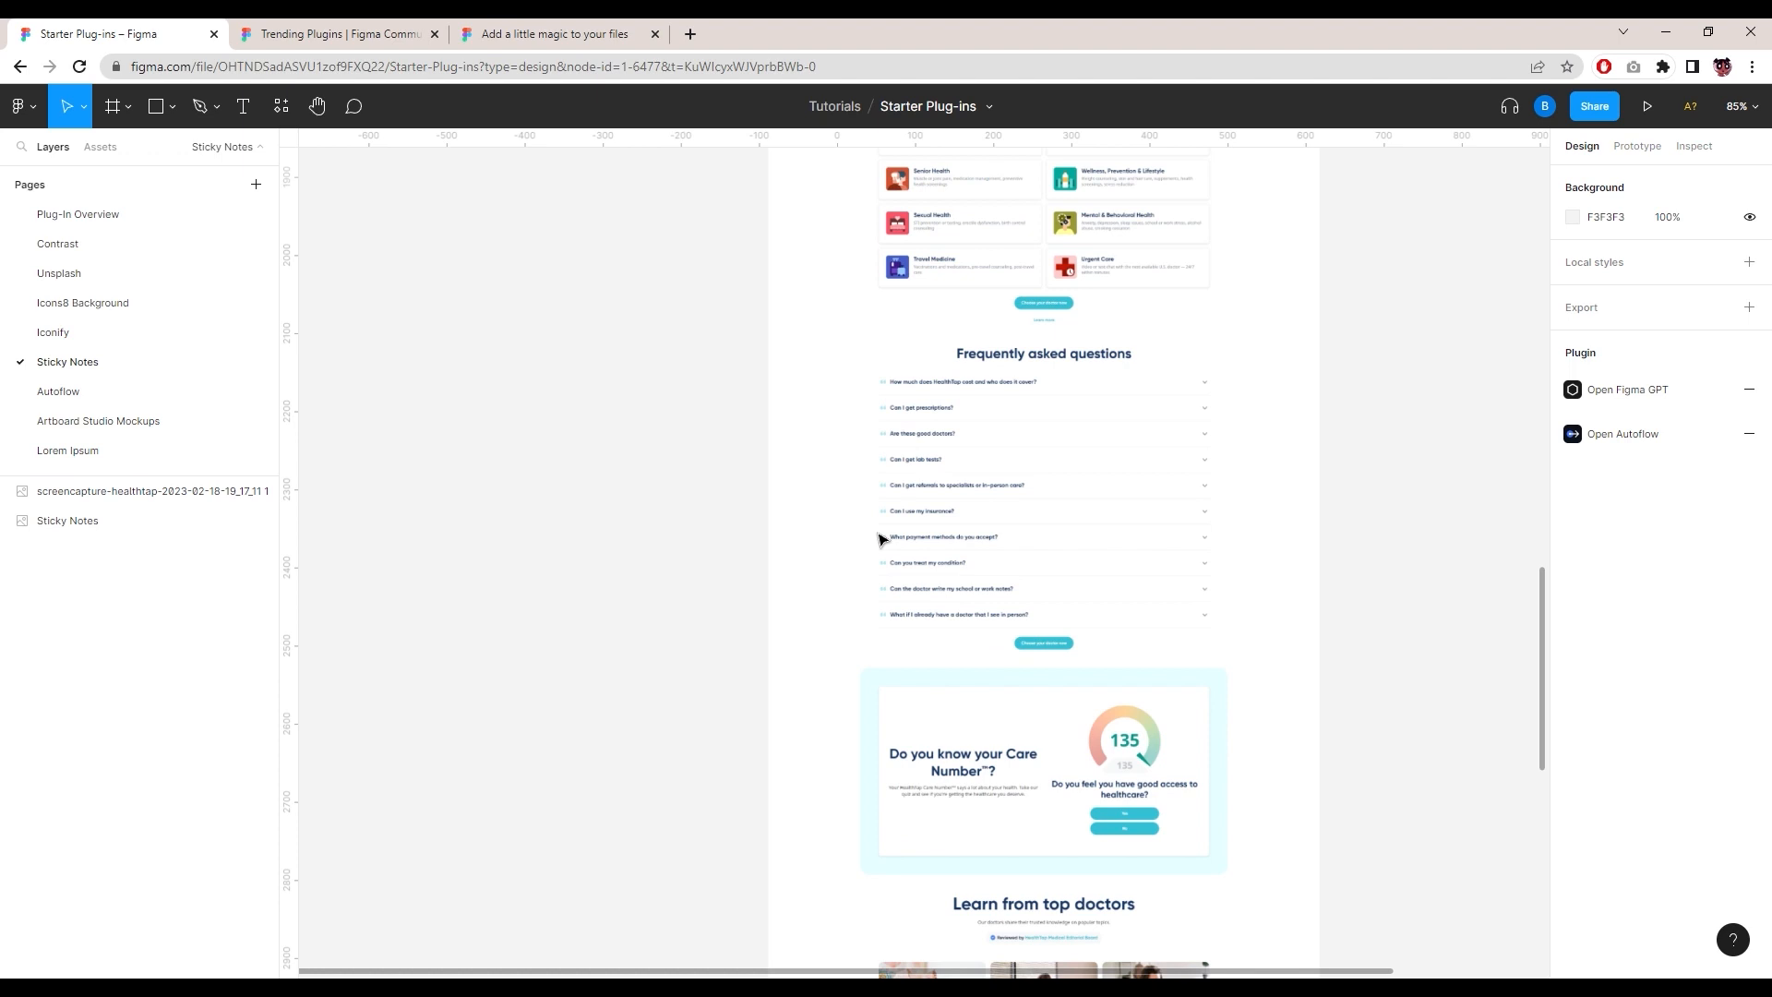
right_click(648, 472)
mouse_move(736, 630)
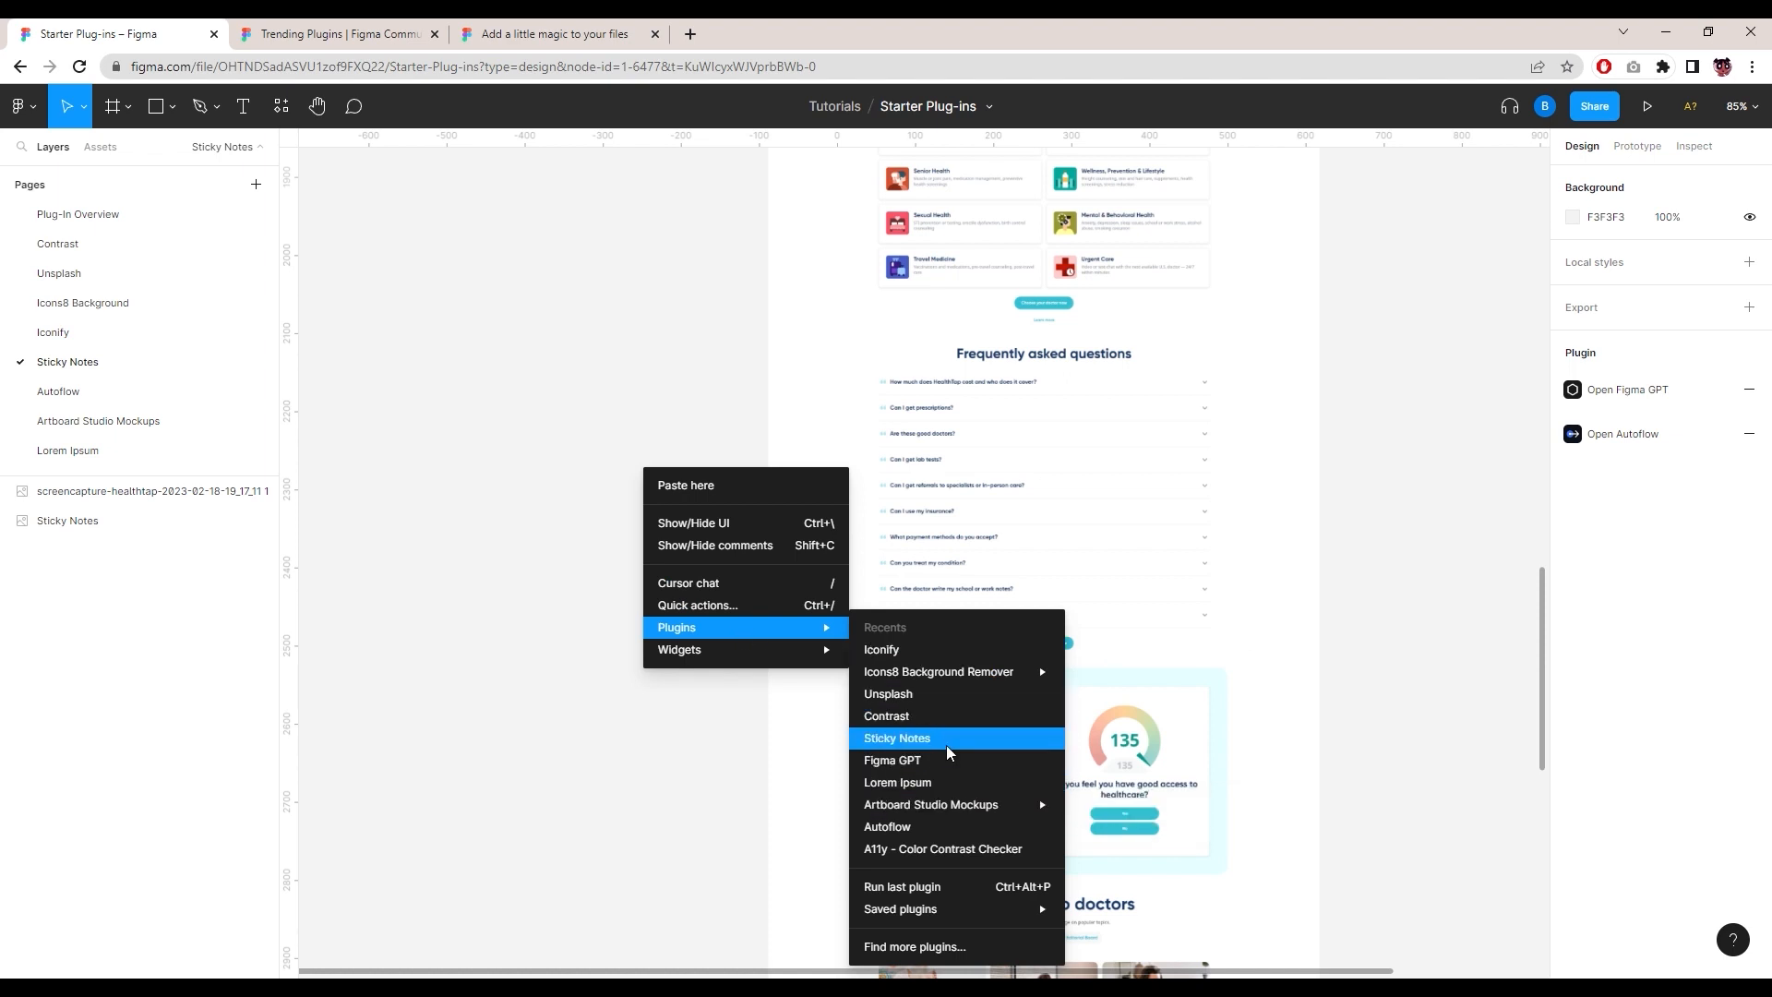
left_click(896, 738)
left_click_drag(453, 542, 669, 423)
Step: Preview the red, purple and green note colours in the plugin, and choose blue
left_click(538, 694)
left_click(568, 694)
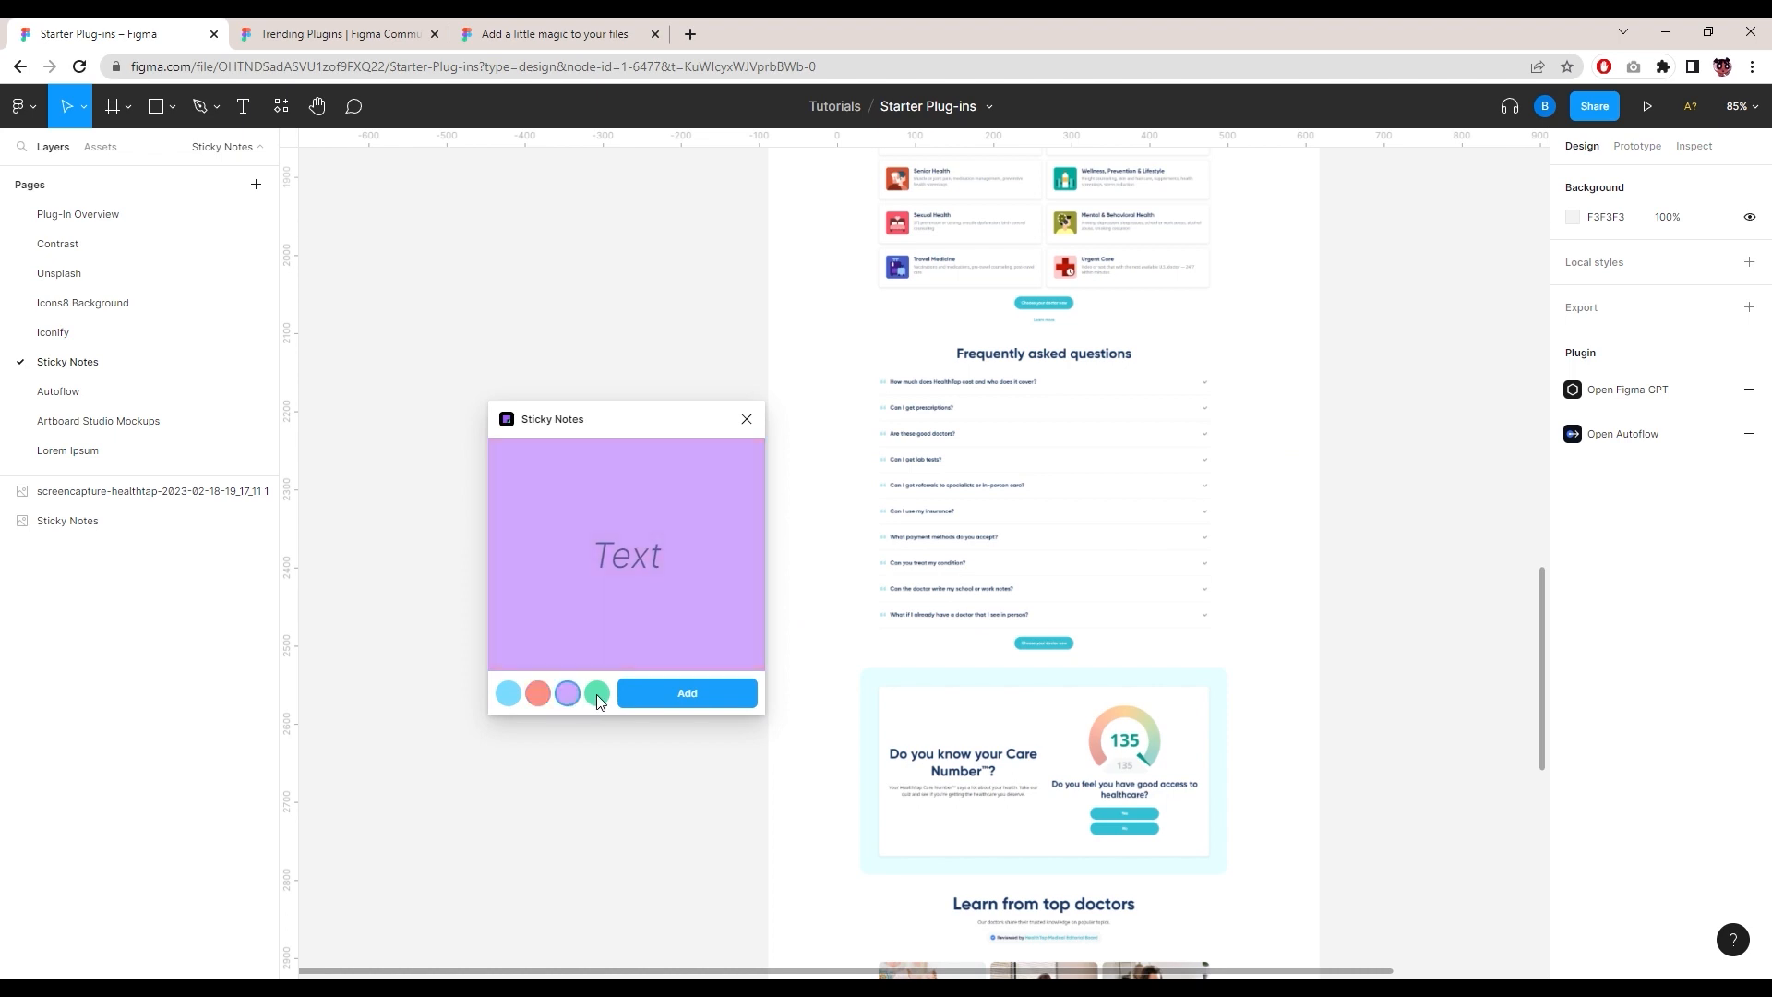
left_click(598, 693)
left_click(509, 693)
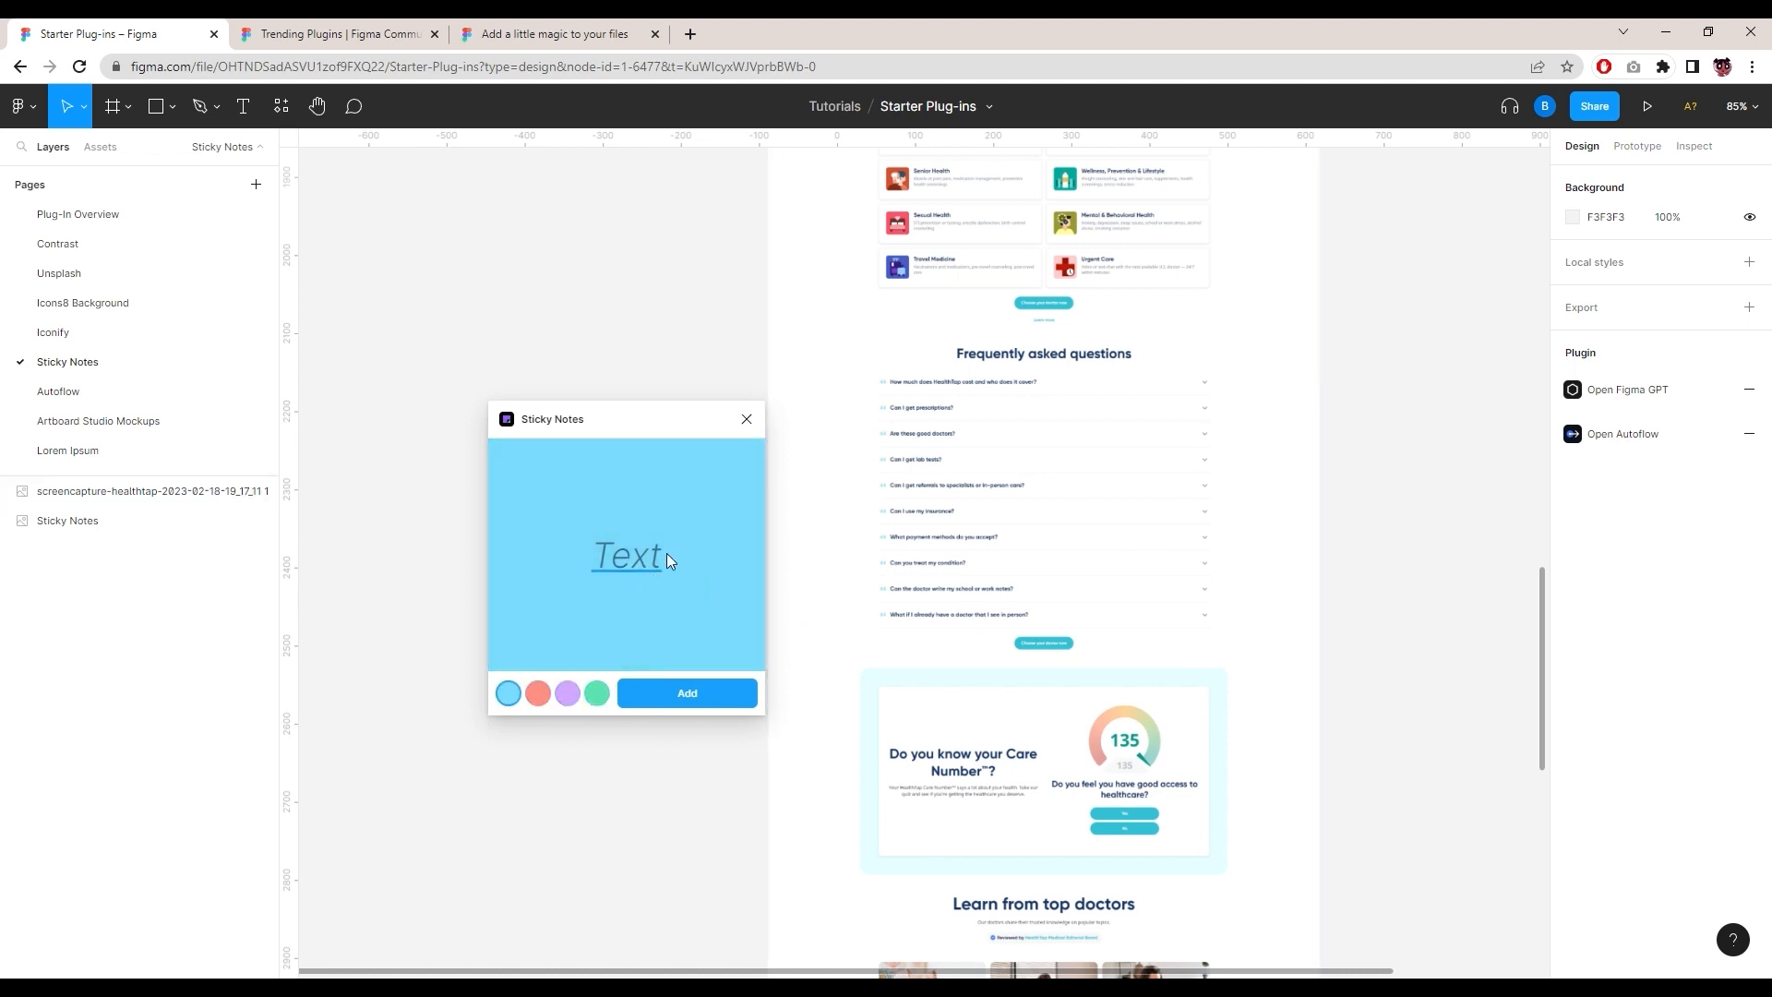
Step: Add a sticky note asking for an accordion where multiples can be opened, a slight bounce animation and two CodePen examples, and close the plugin
left_click(636, 566)
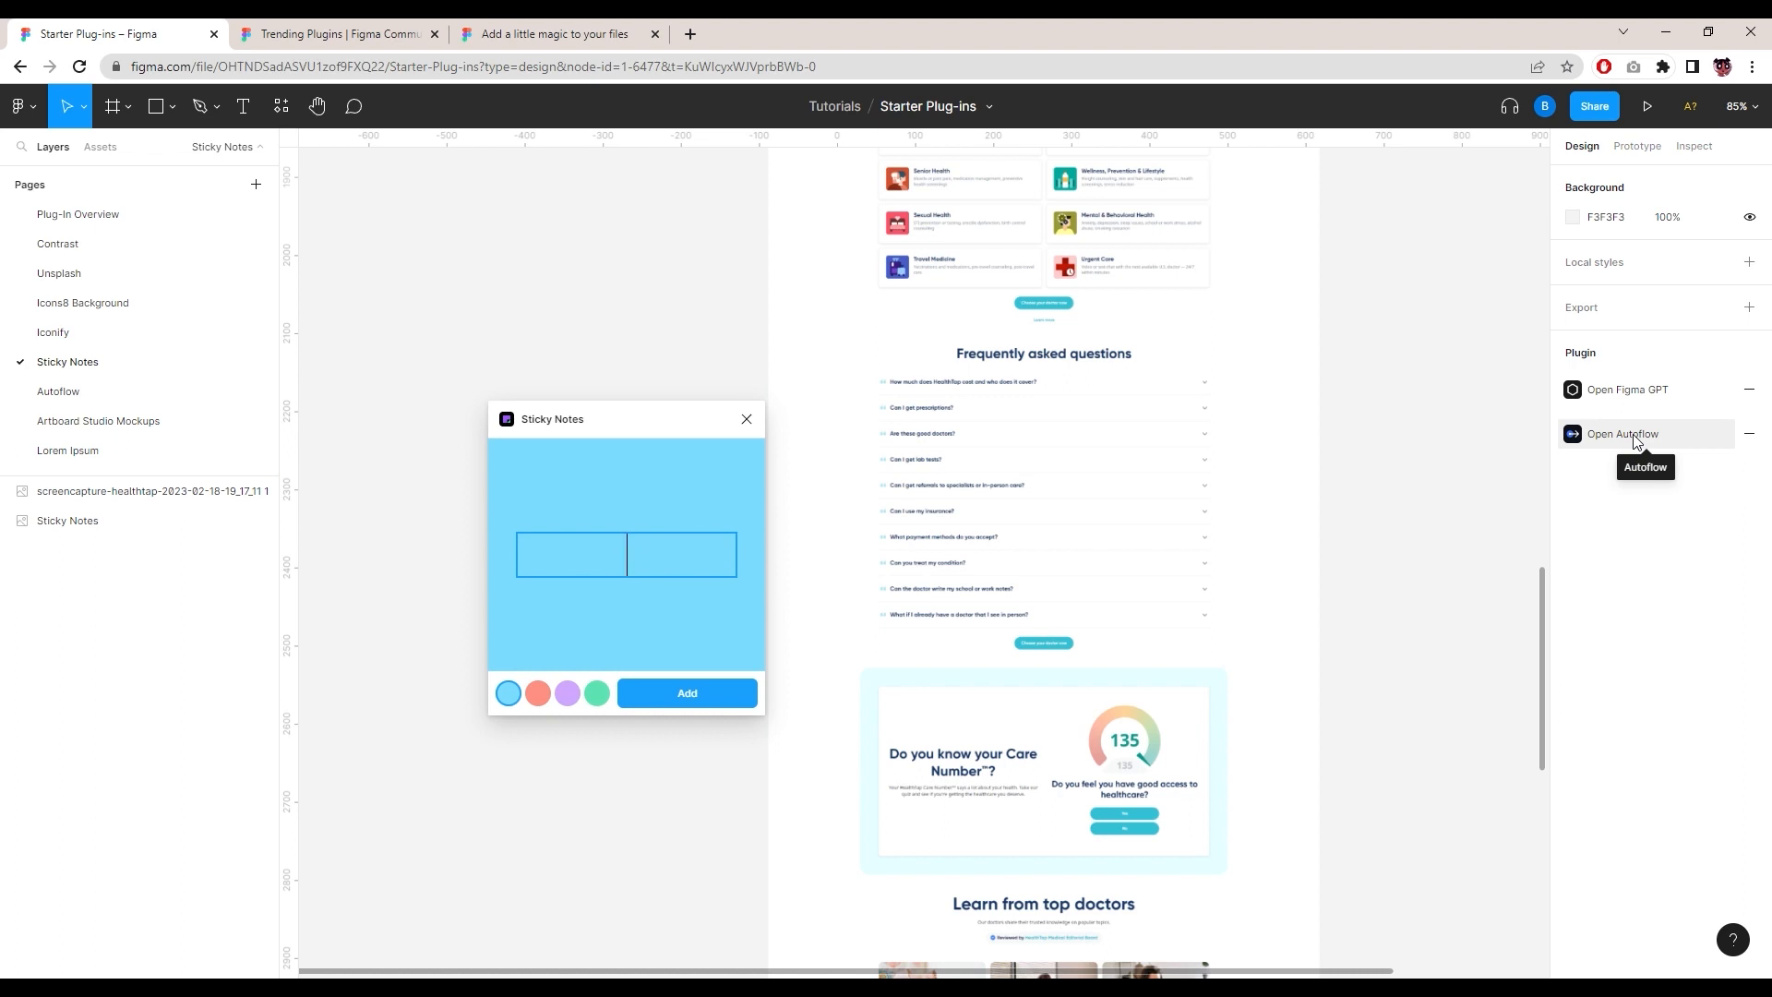
type("Accordi")
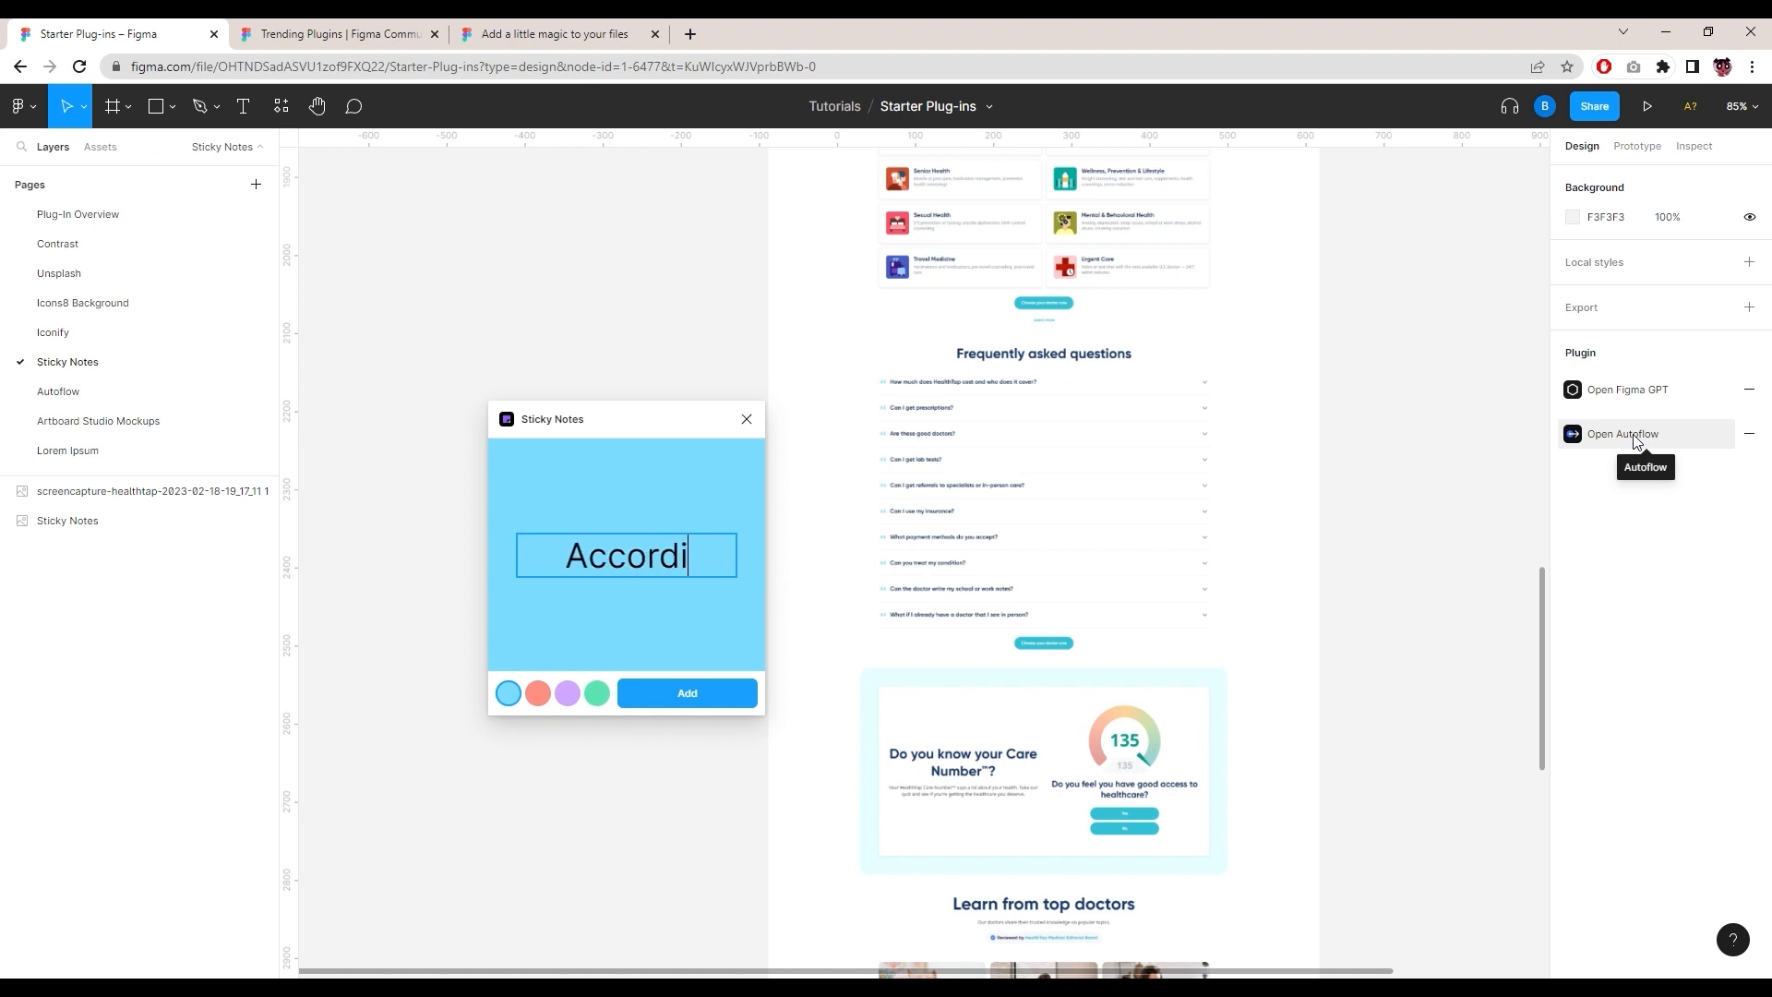
type("on style")
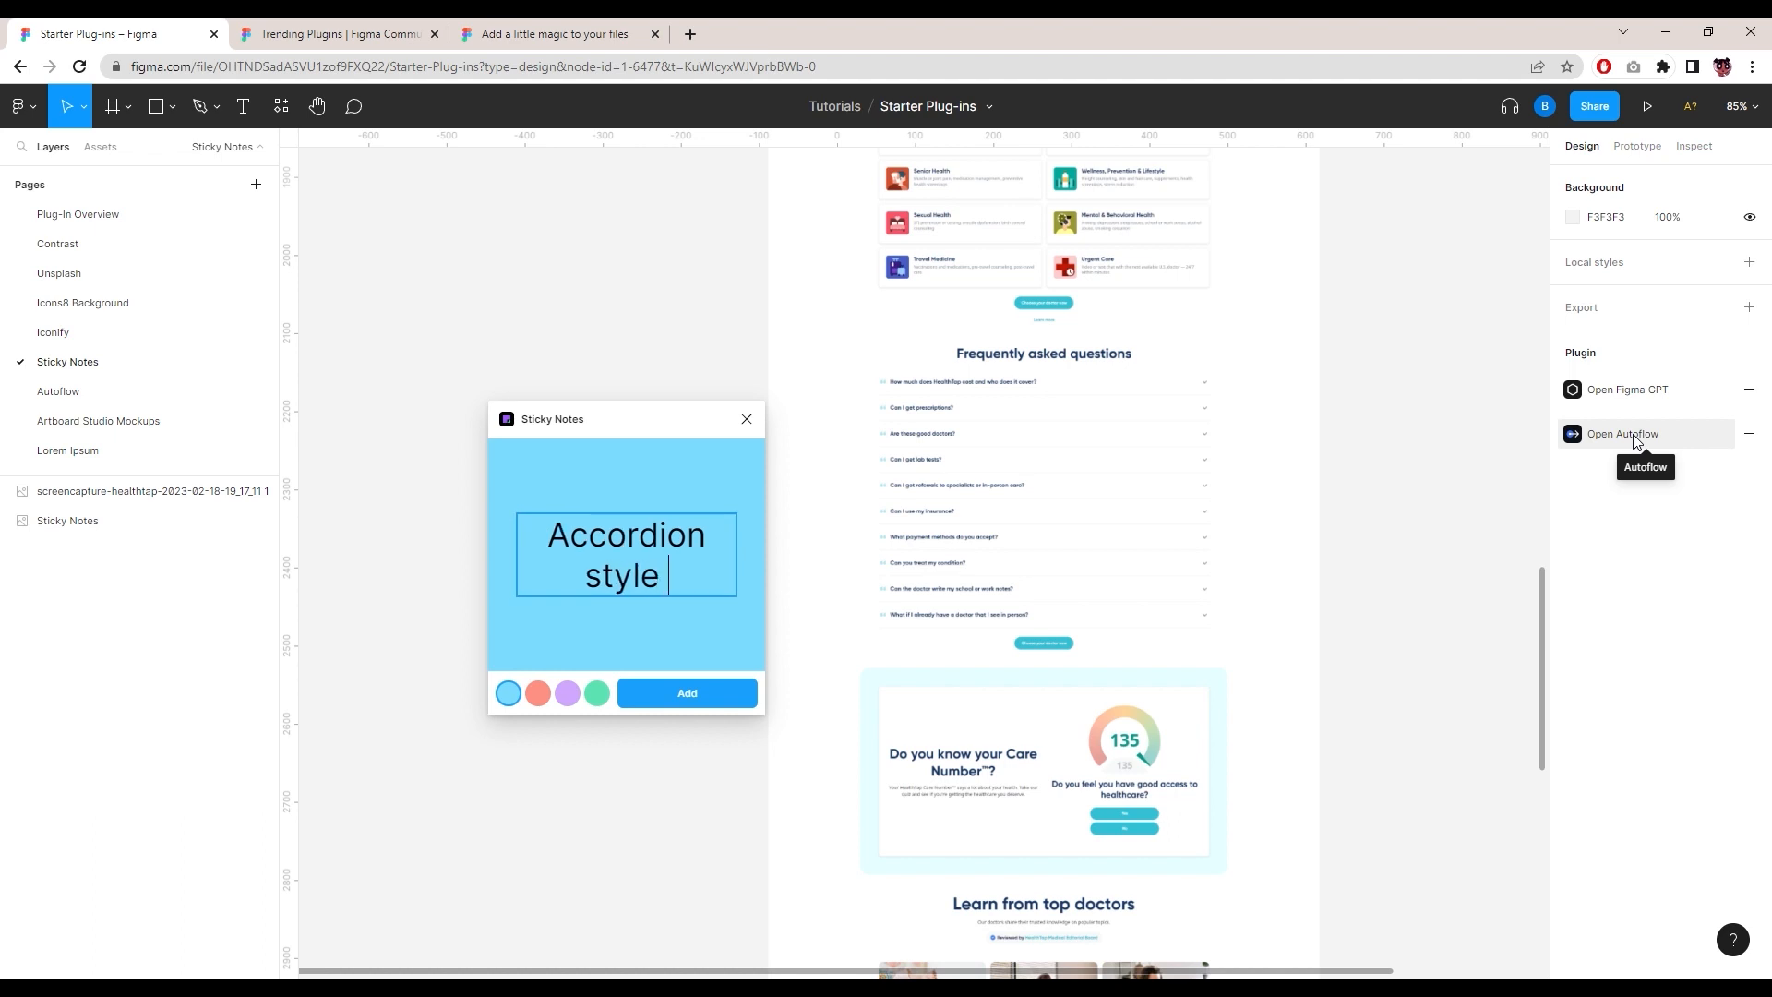
type("where multiples can be opened at a time. Here is an example: https://codepen.io/raubaca/pen/PZzpVe")
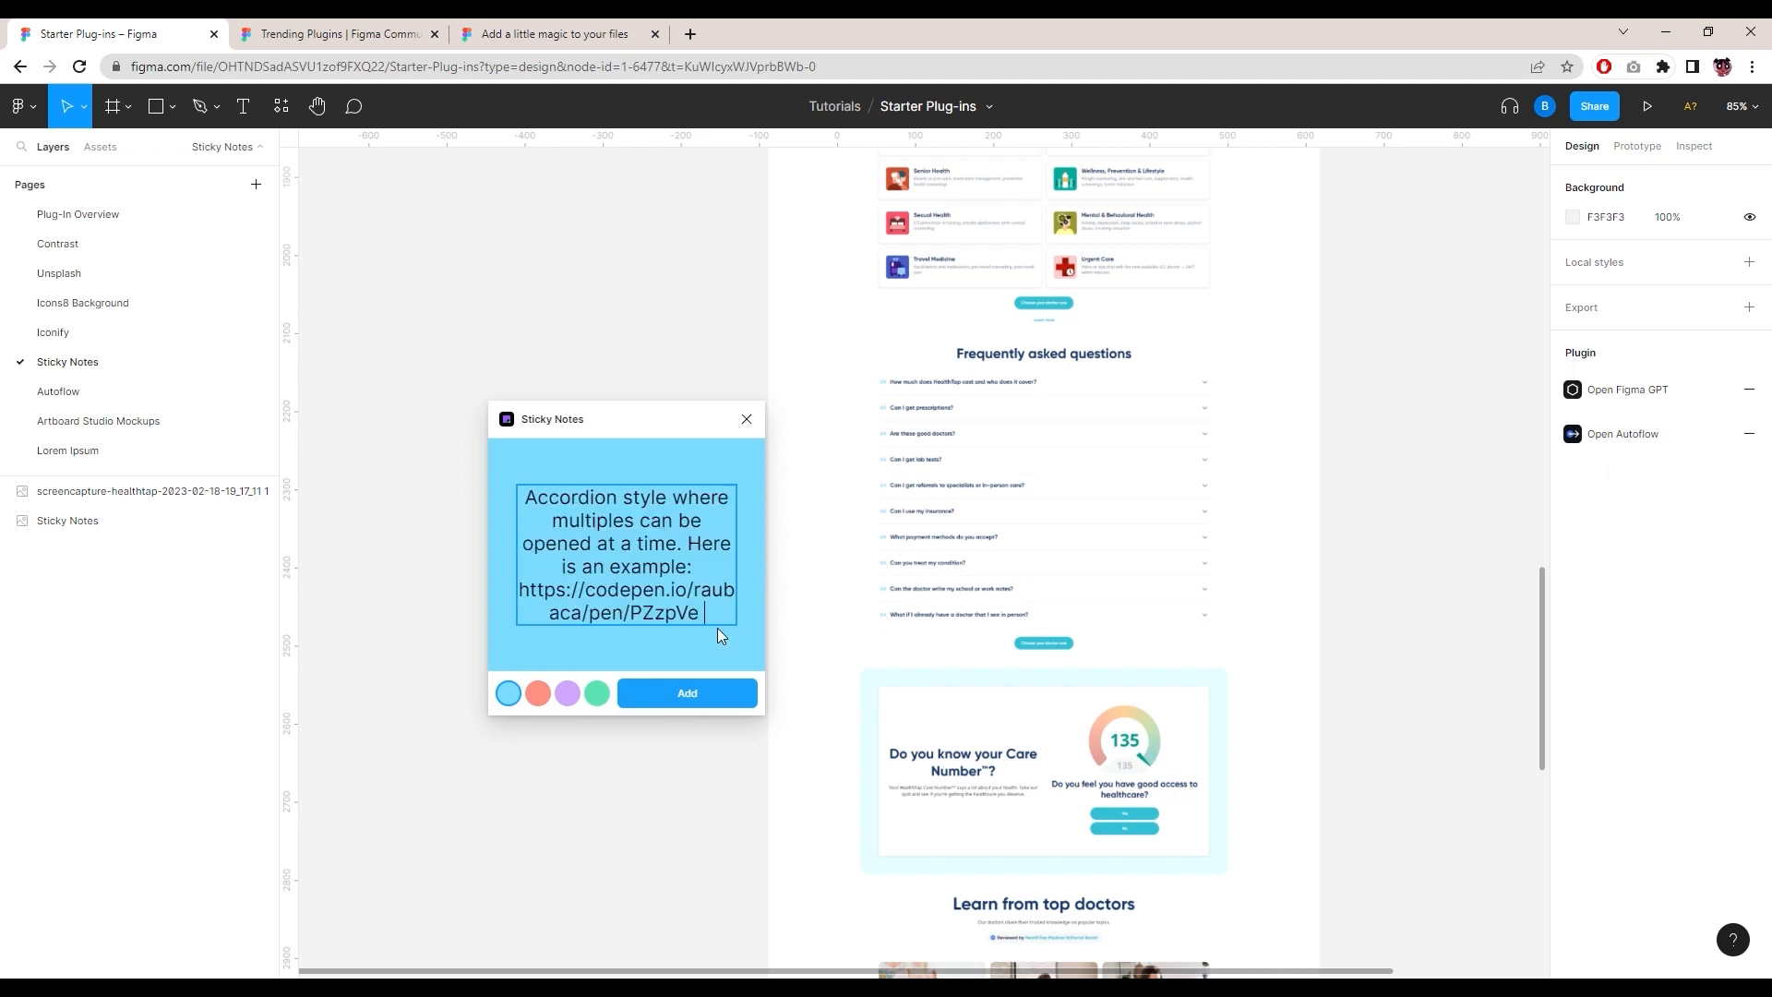
type("Add a s")
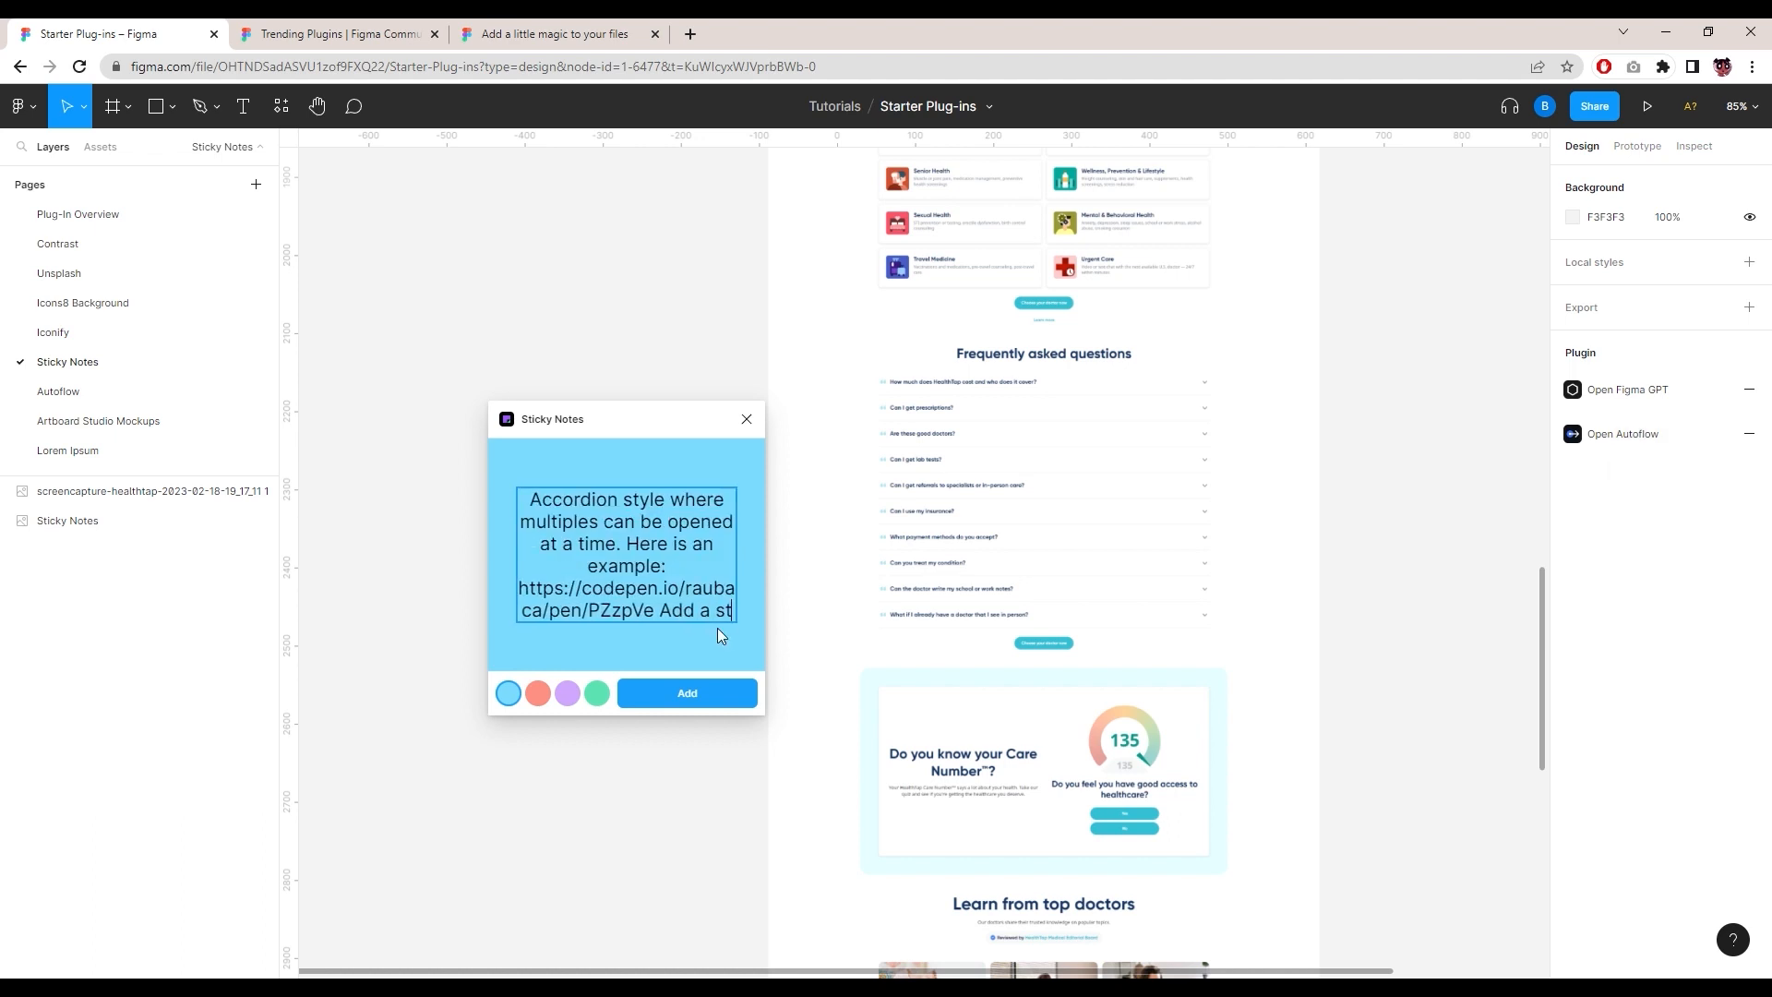
type("light")
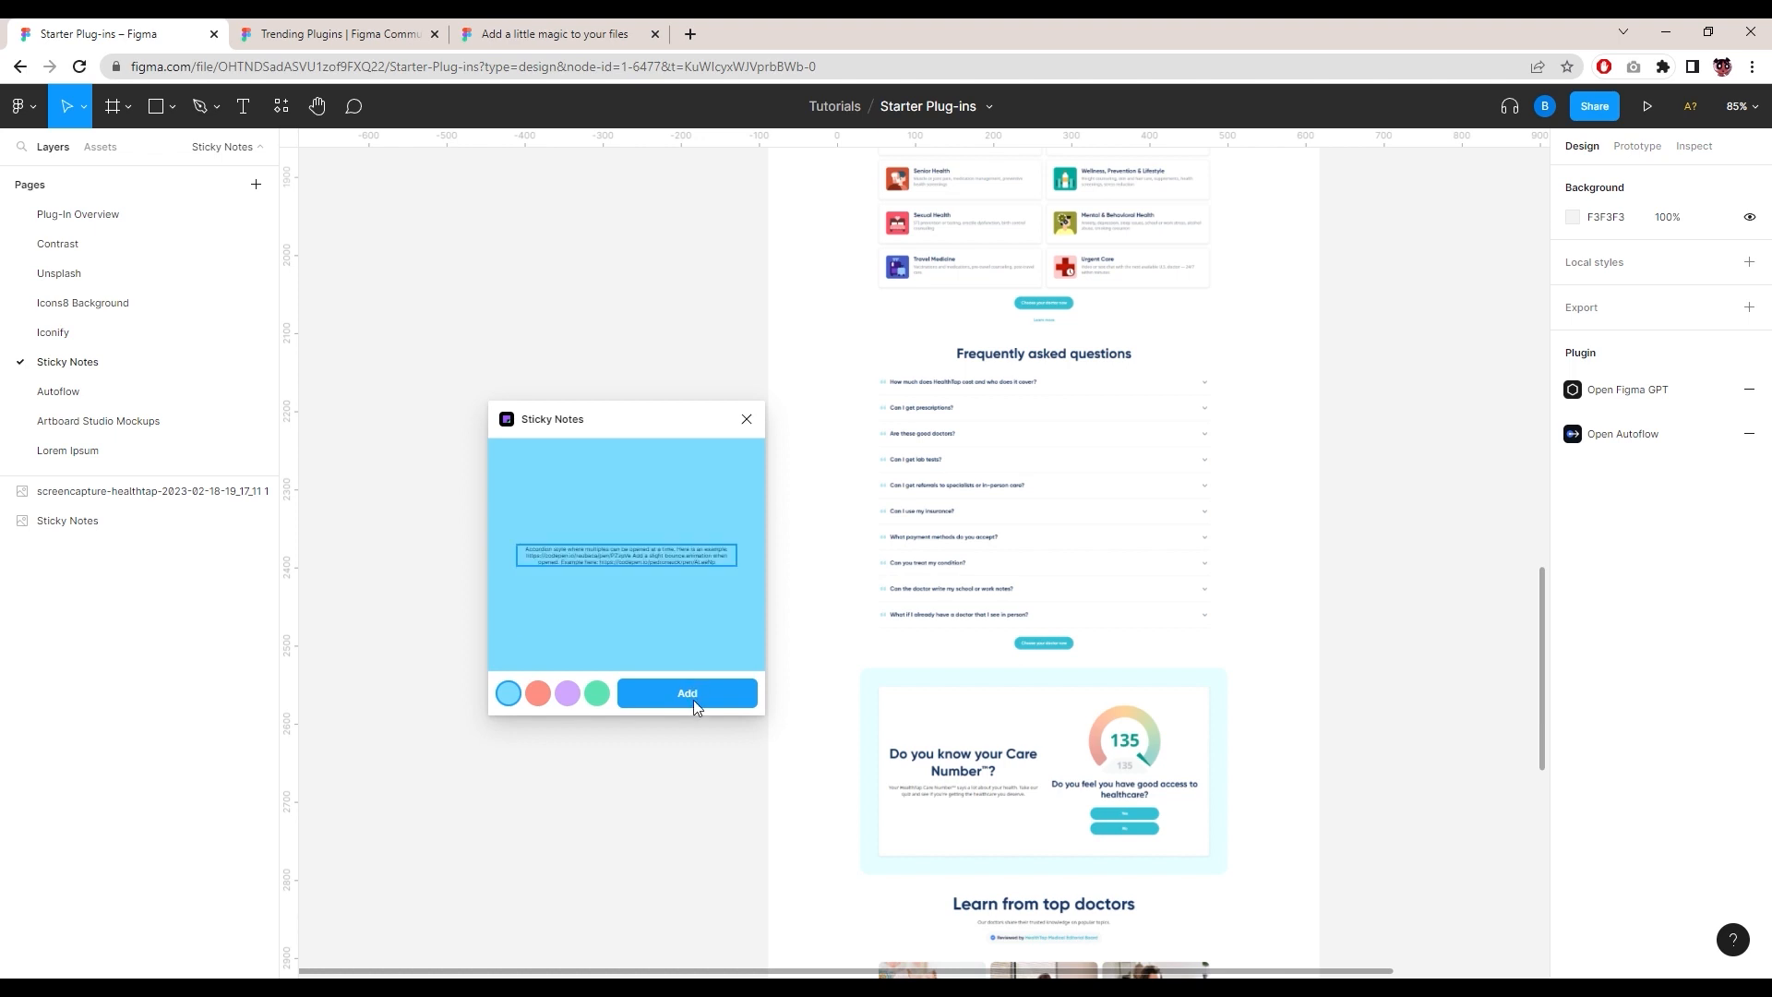
left_click(694, 700)
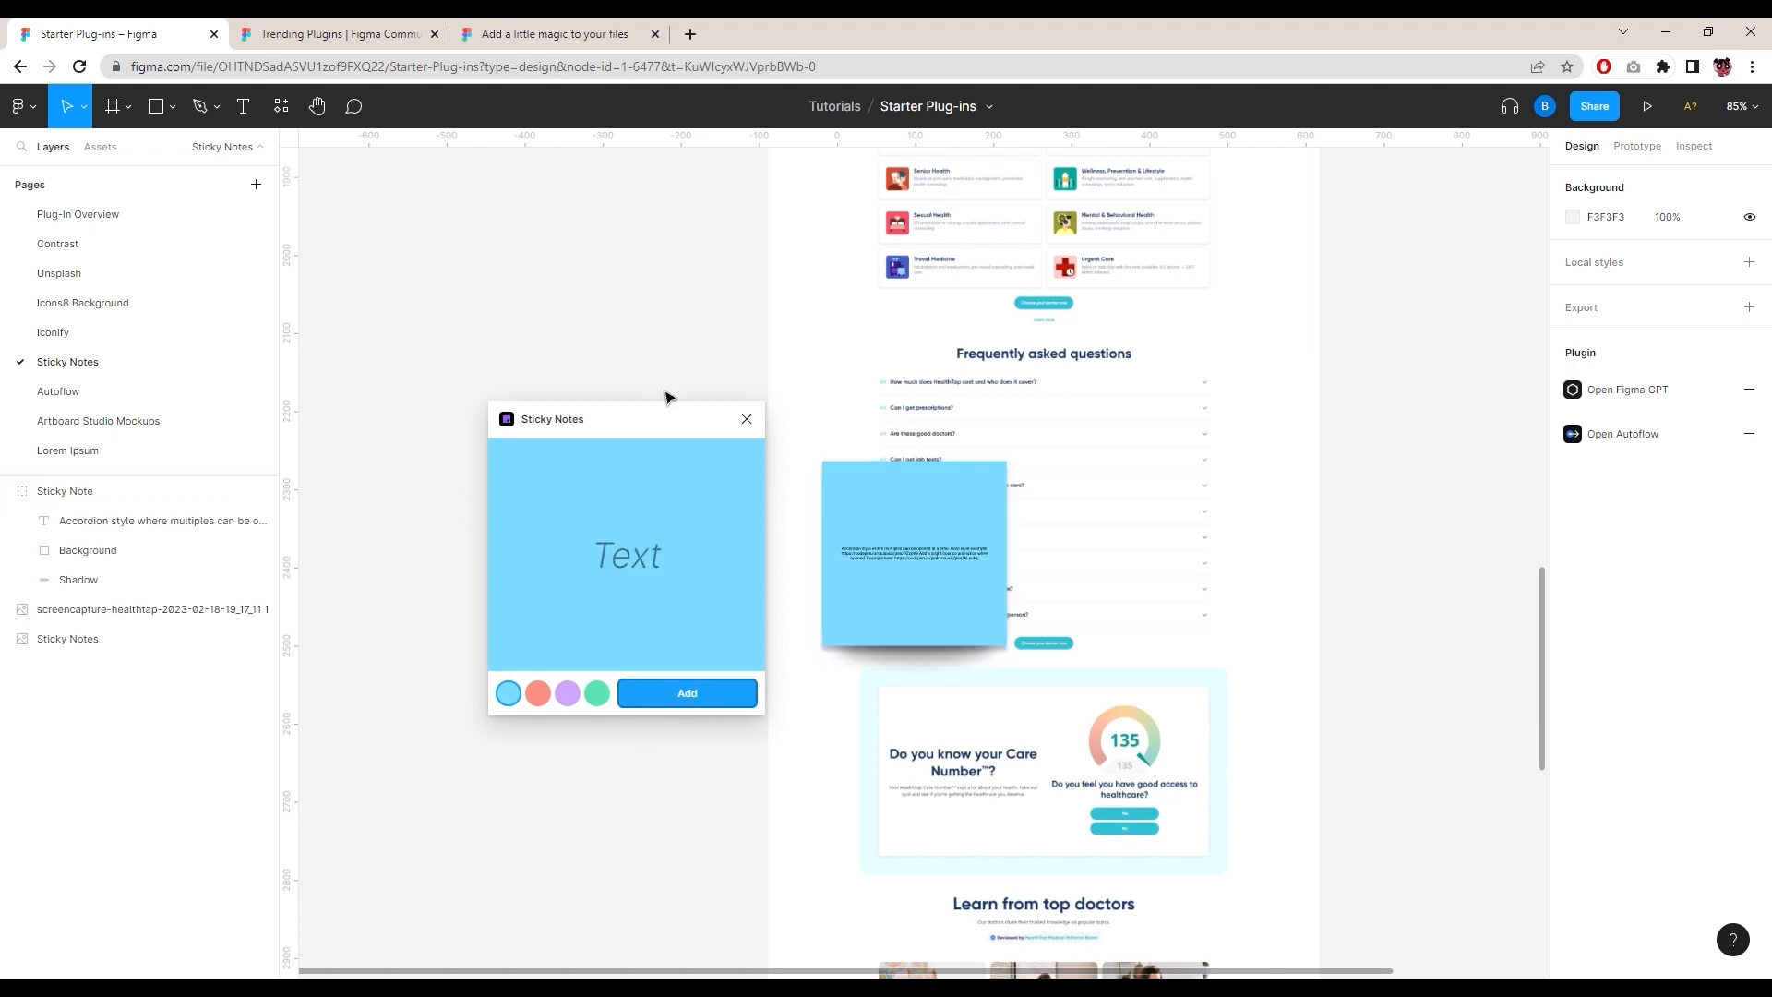
left_click(747, 419)
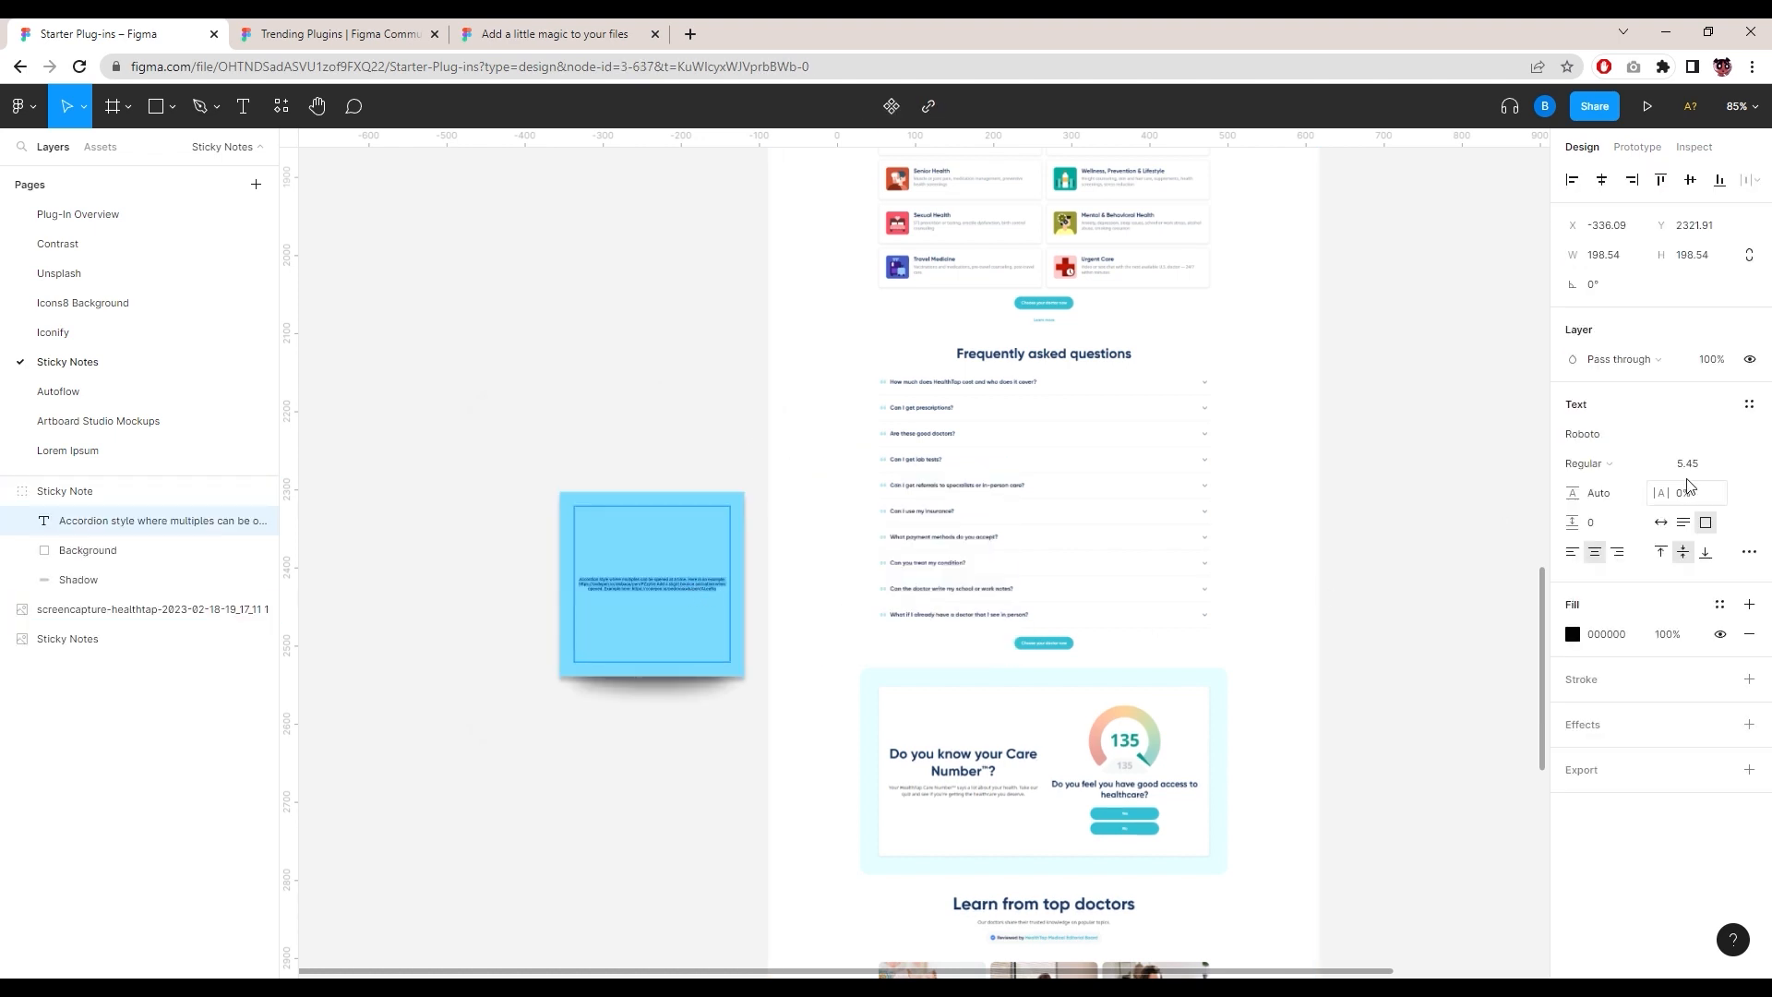
Step: Set the font size of the sticky note's text to 14 and deselect it
left_click(1739, 464)
left_click(1721, 680)
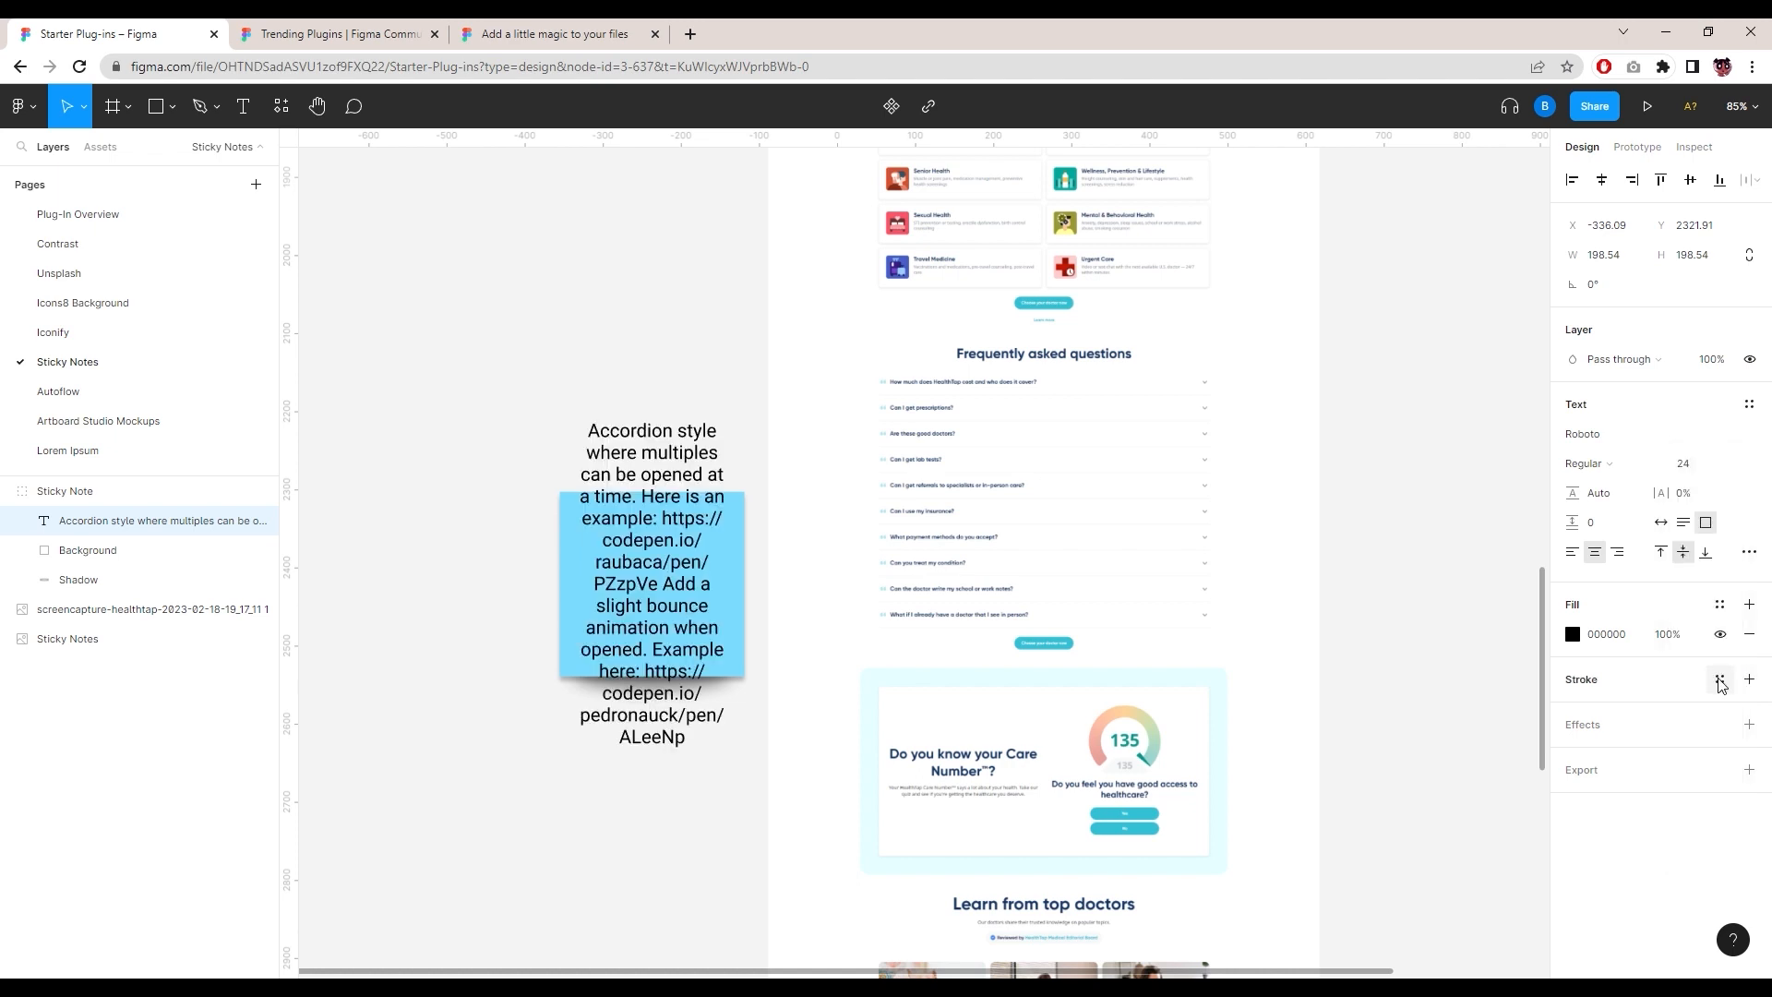
left_click(1722, 464)
left_click(1725, 375)
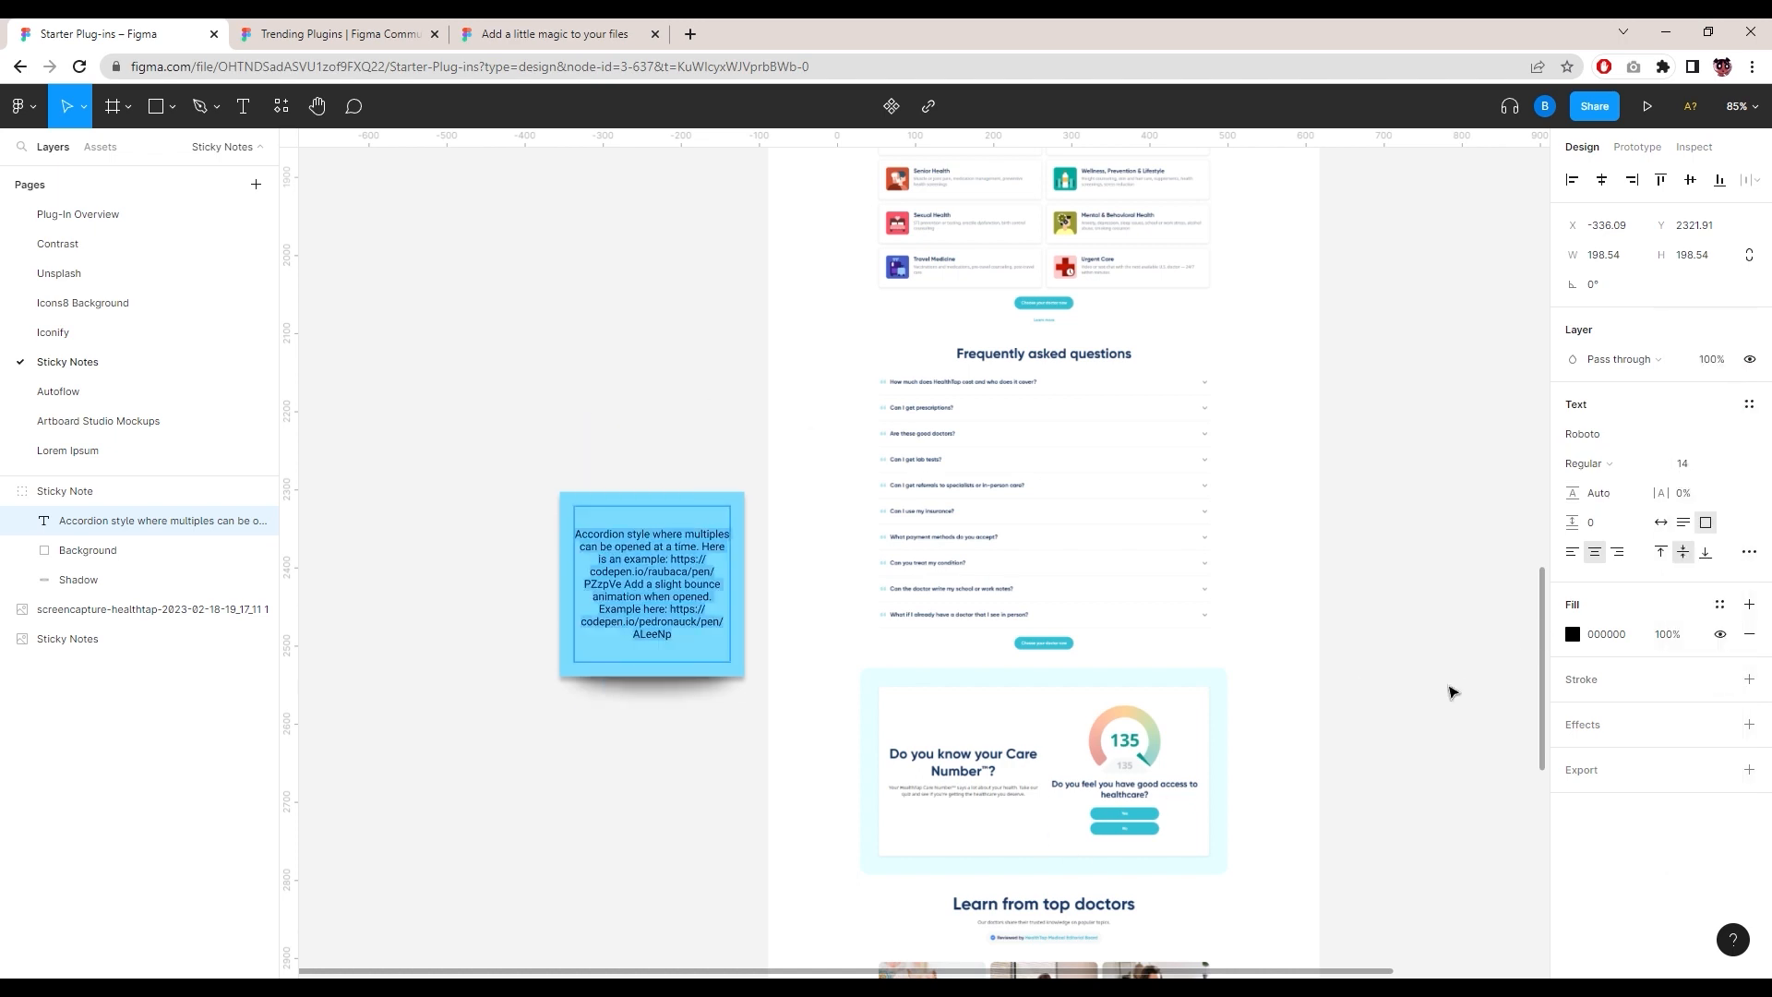
key("Escape")
left_click(542, 620)
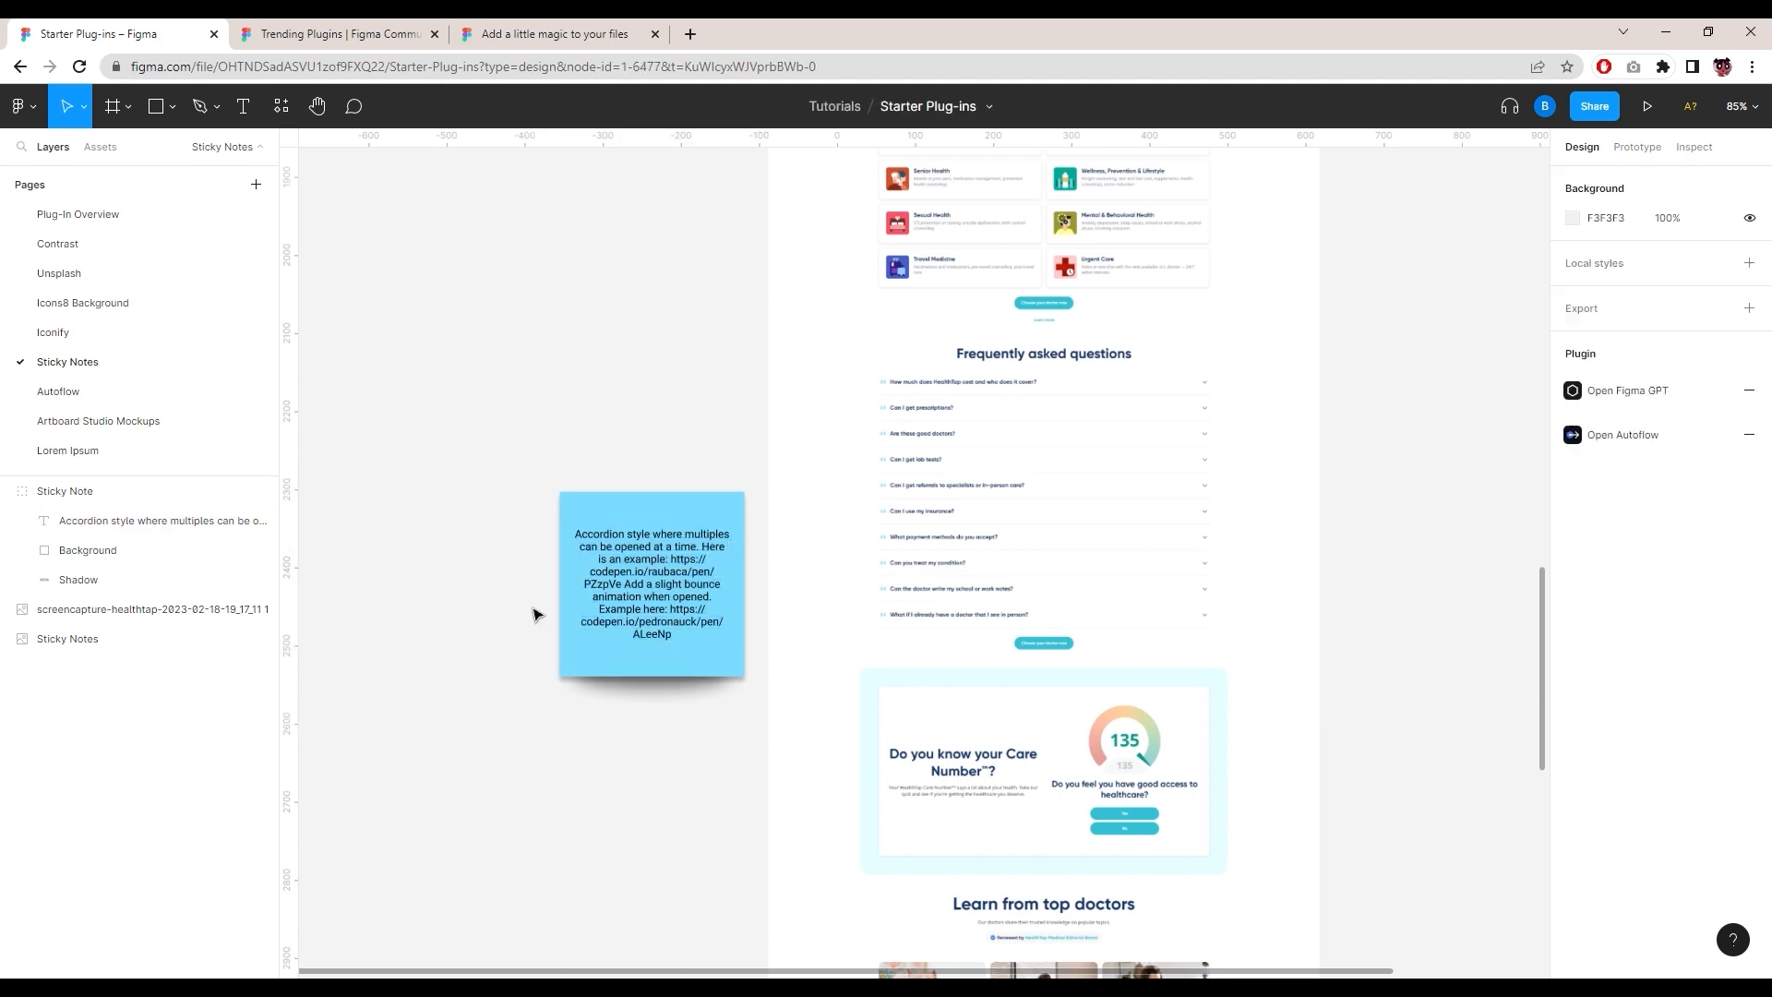
Step: Move the sticky note up so it sits beside the Frequently asked questions section, at X -353 and Y 2169
scroll(540, 678, "up", 3)
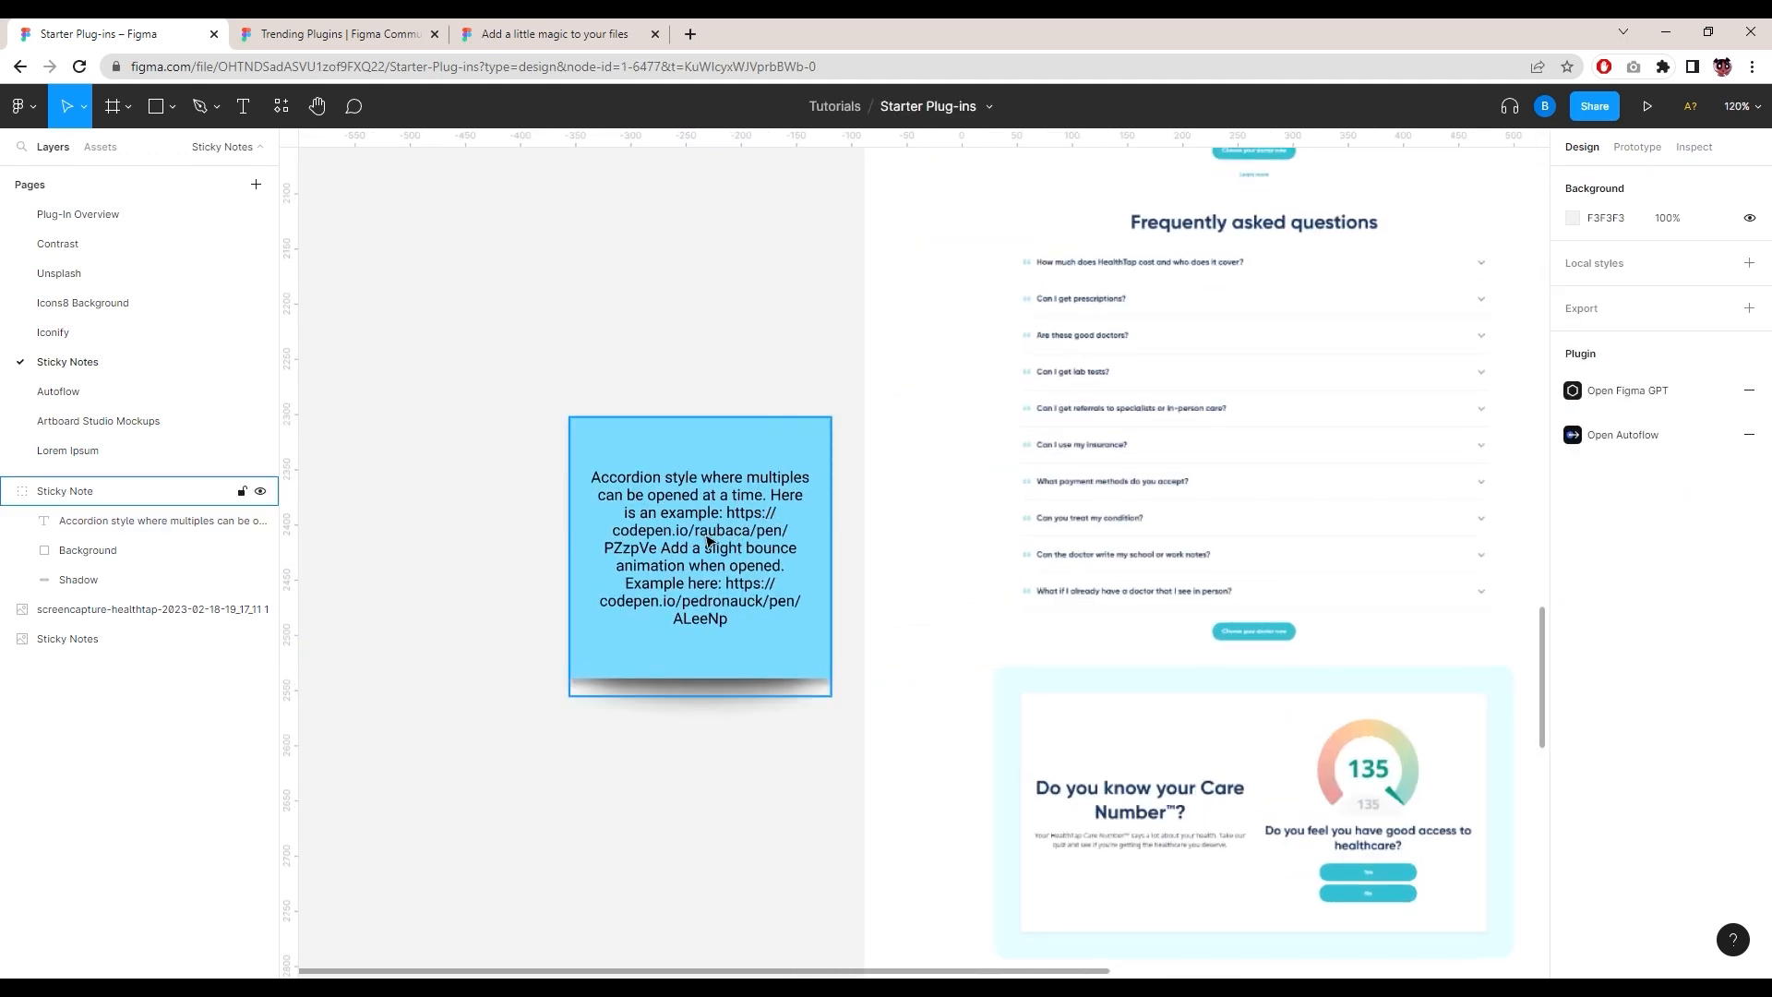
scroll(739, 526, "down", 4)
left_click(744, 490)
left_click_drag(744, 490, 746, 410)
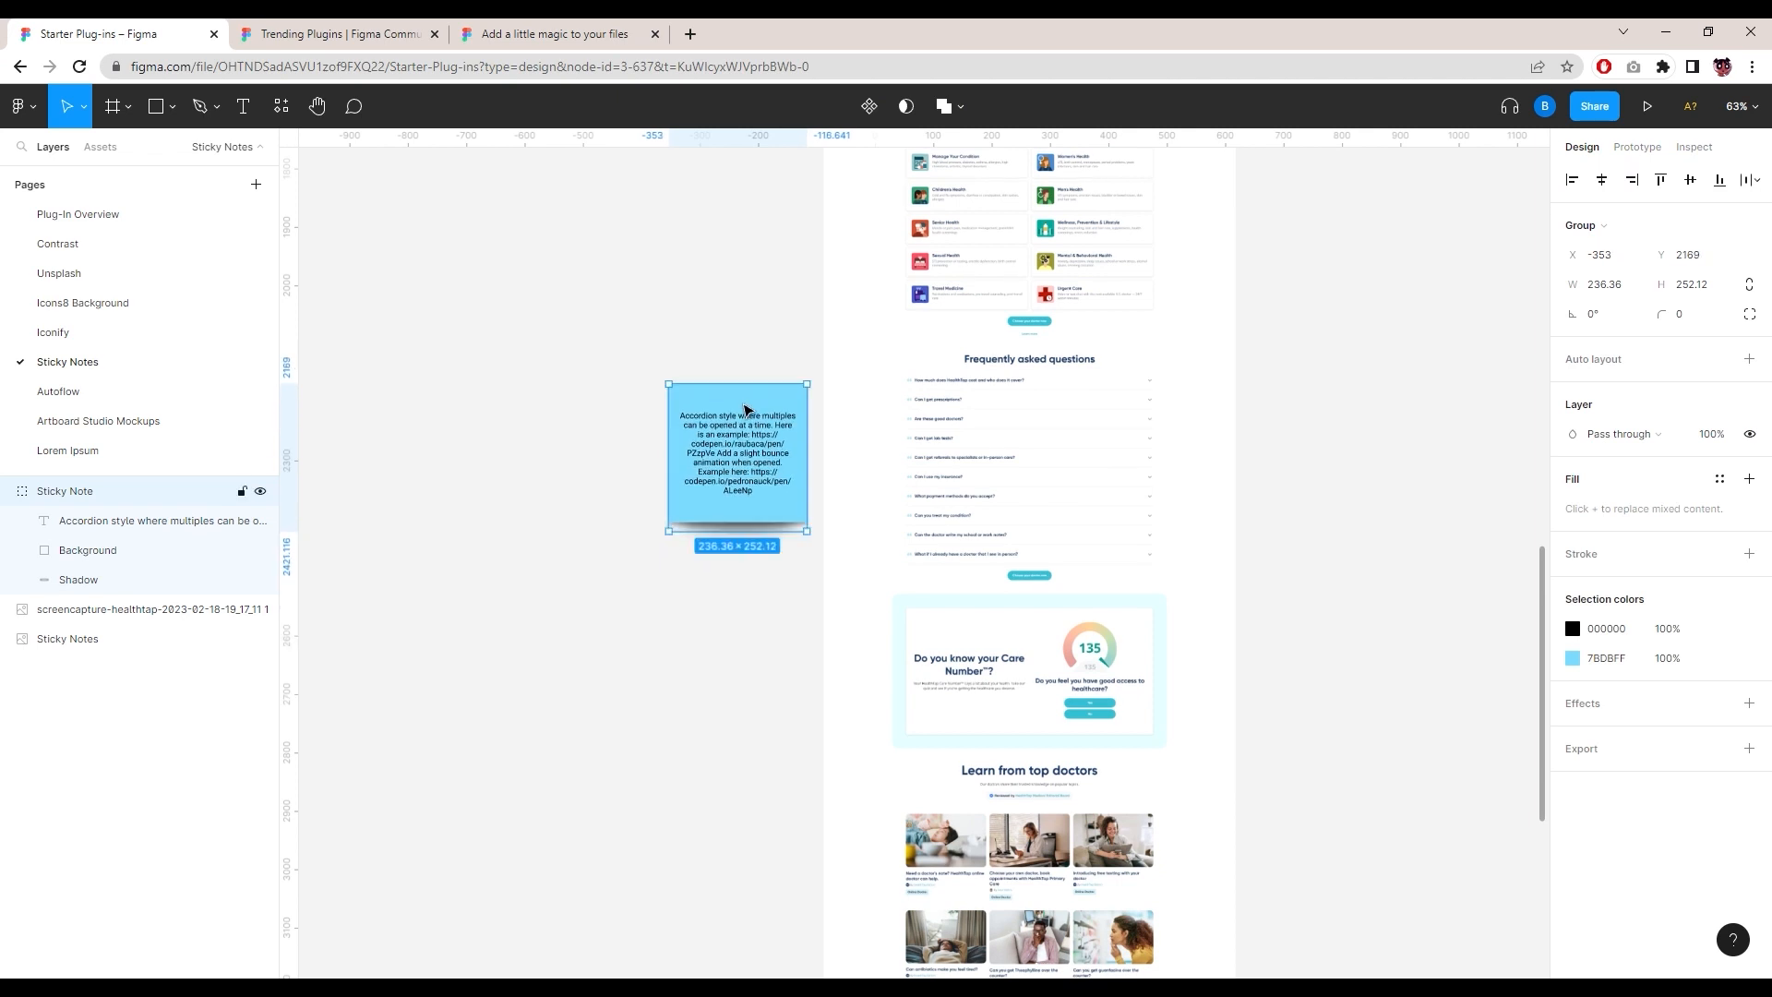
Step: Begin the sticky note's text with "For FAQ - " and turn its two CodePen addresses into links
scroll(754, 420, "up", 3)
double_click(784, 445)
double_click(785, 445)
left_click(794, 448)
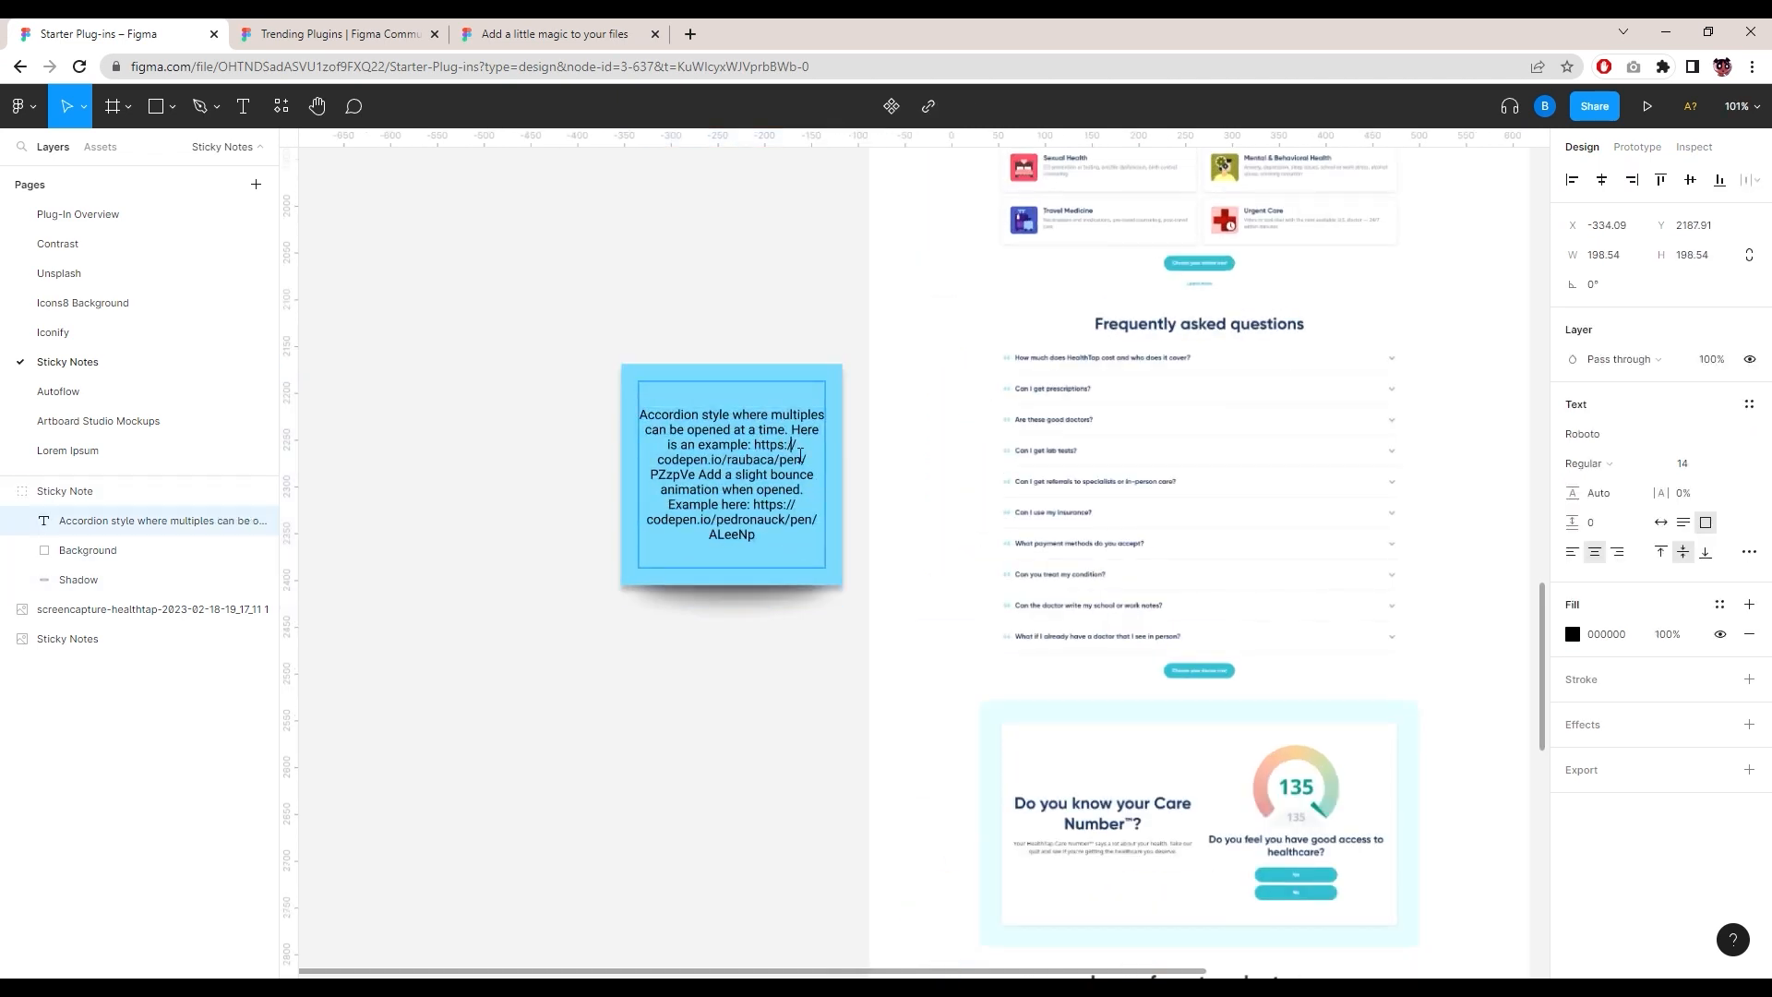
left_click_drag(762, 451, 694, 477)
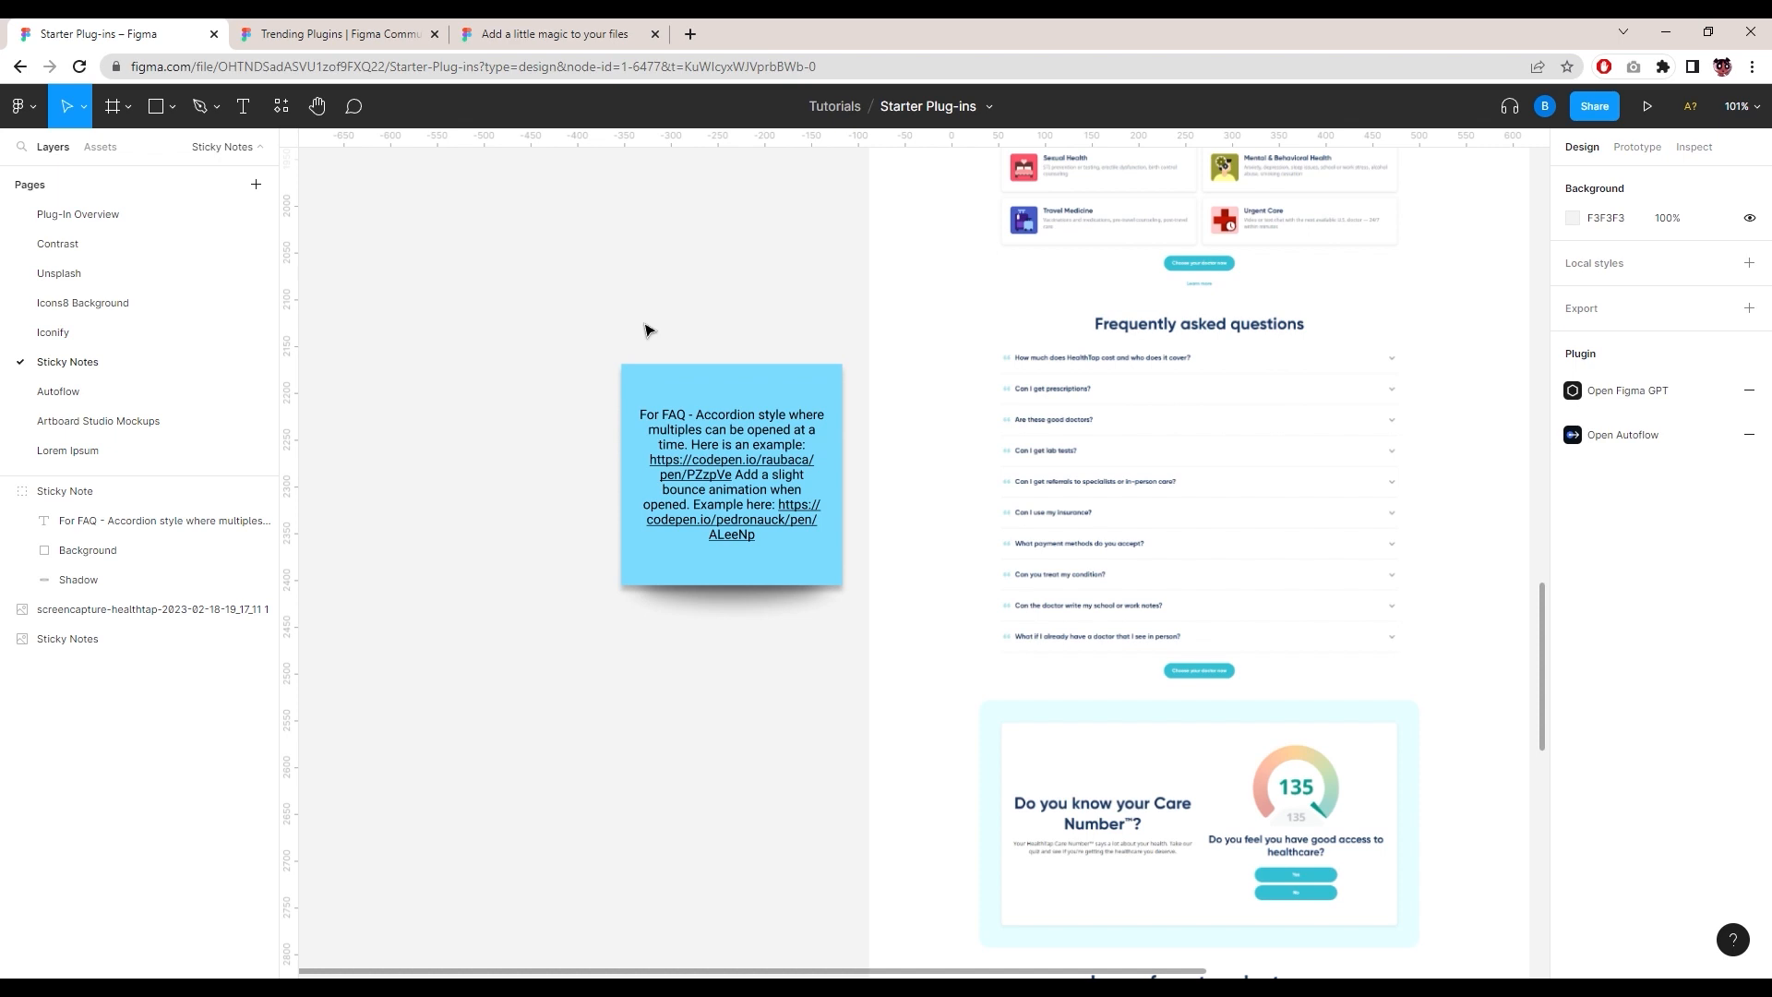
Step: Open the note's first CodePen link and test expanding and collapsing Item 1 and Item 2 of the Open multiple accordion
left_click(668, 395)
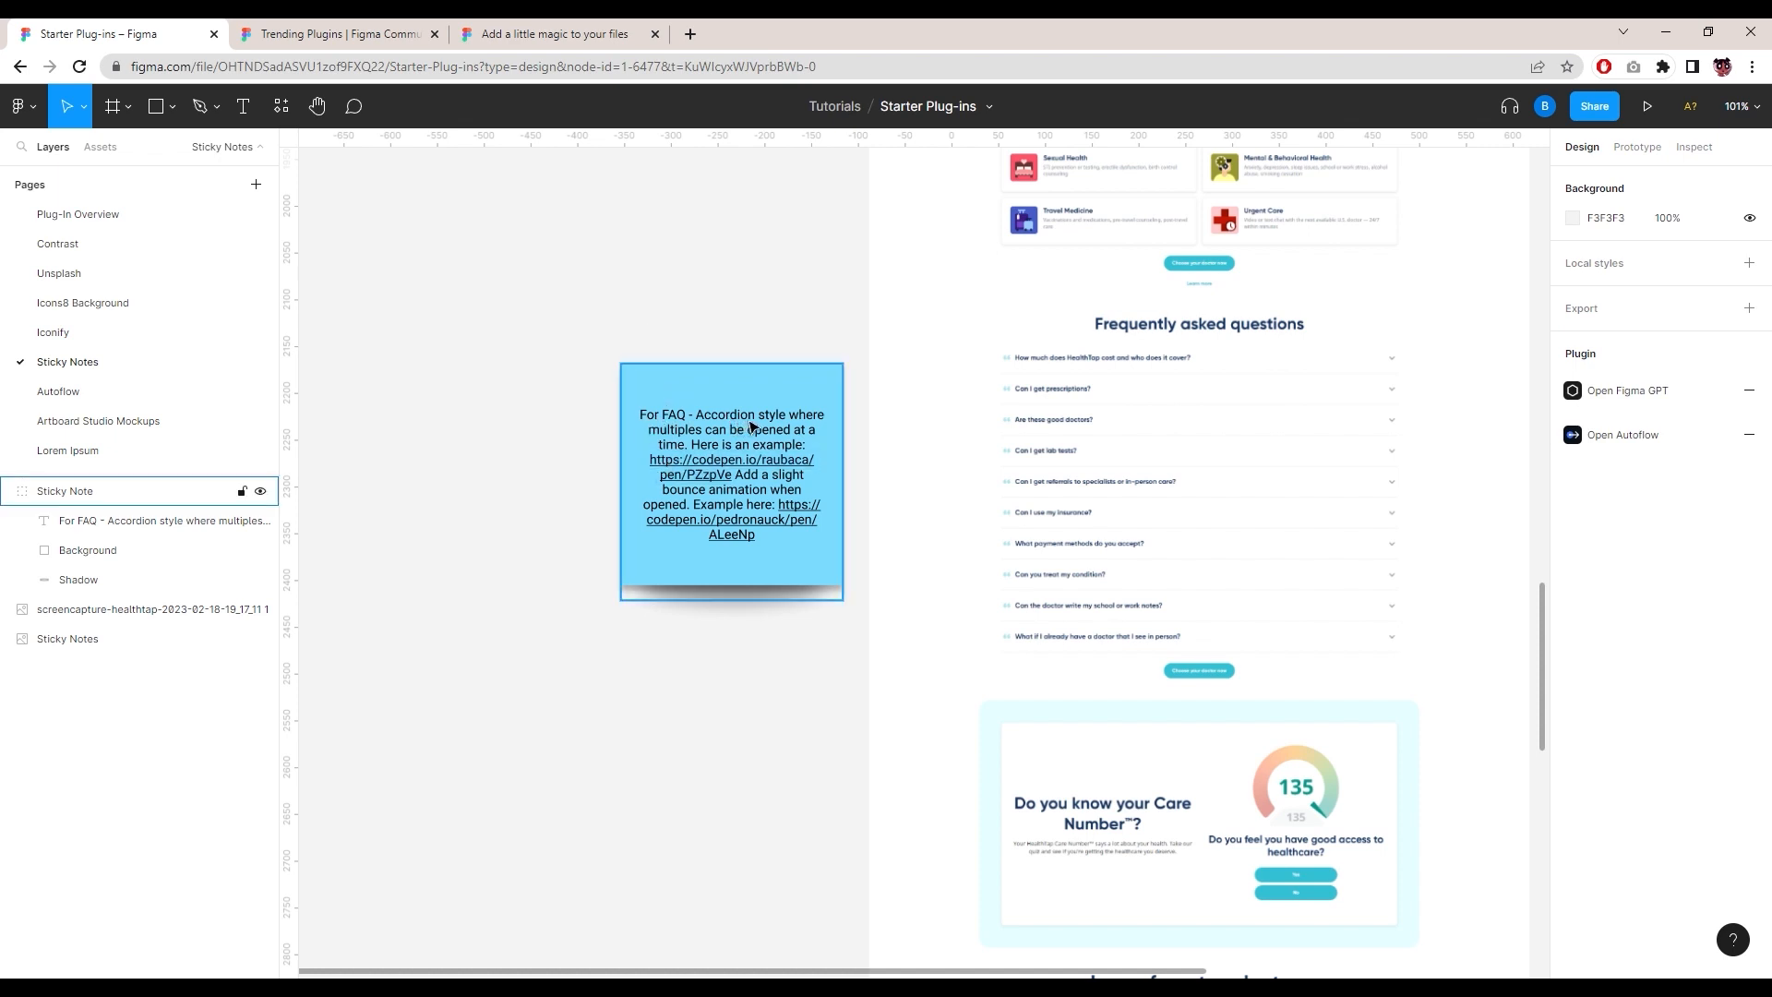
left_click(712, 476)
left_click(712, 476)
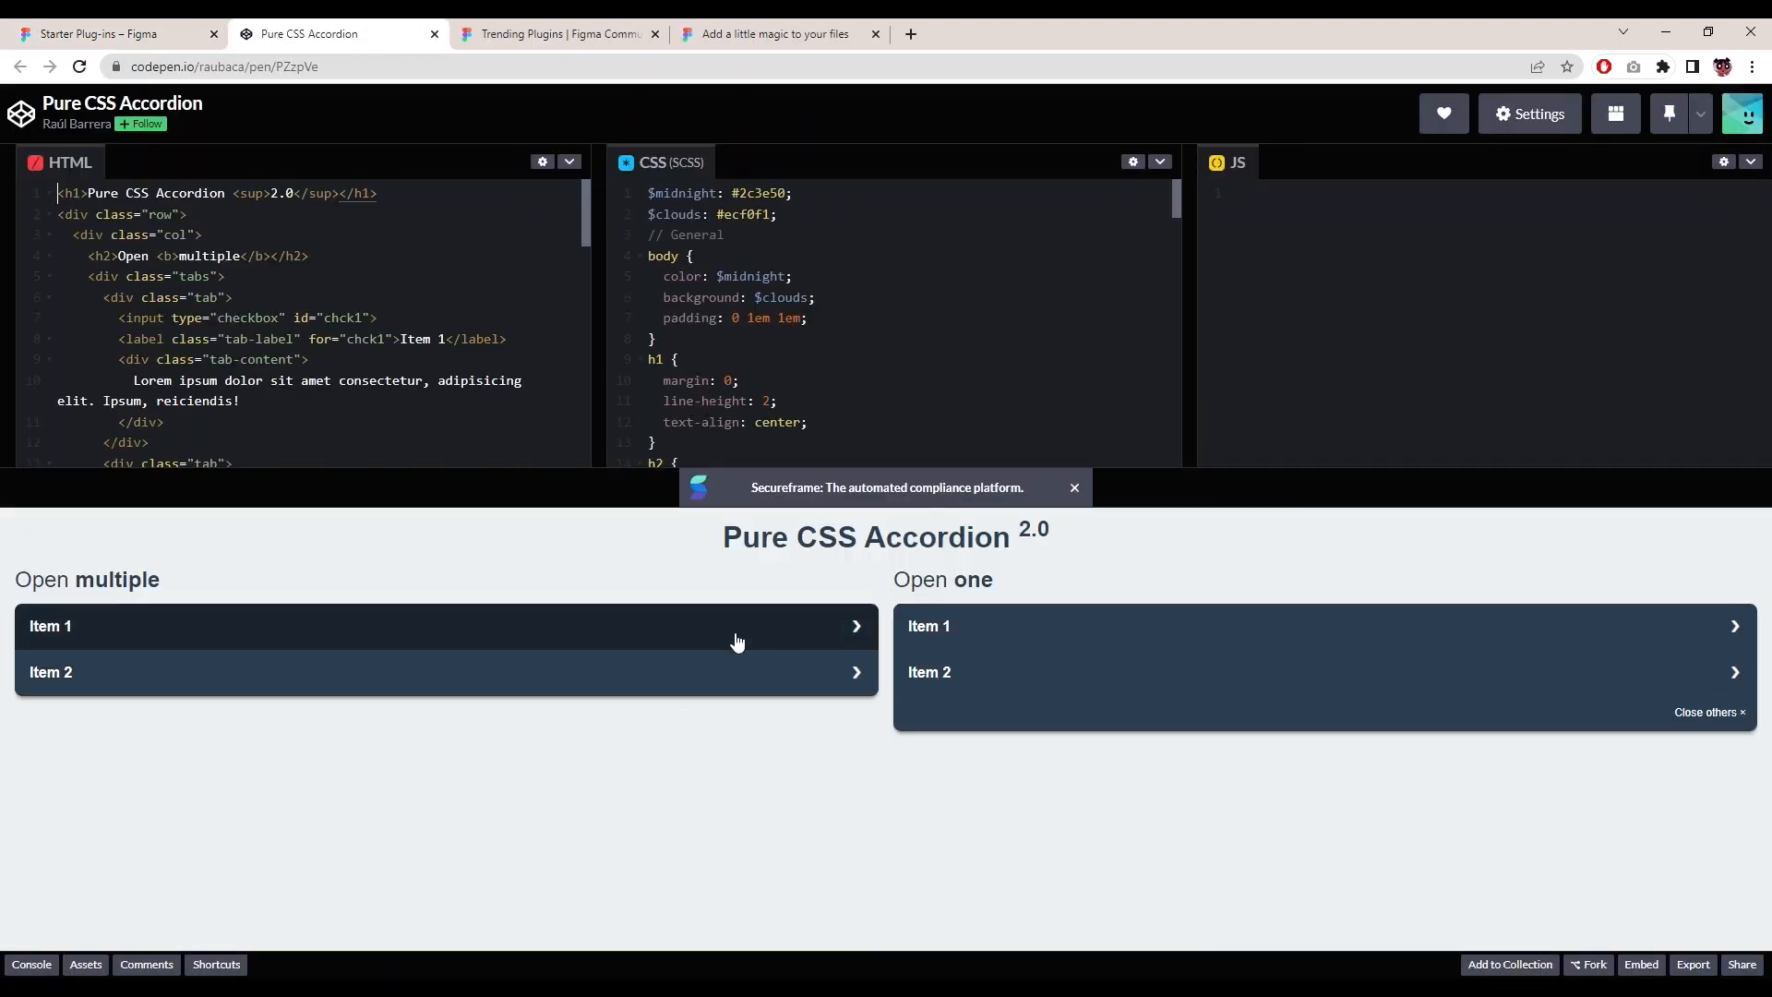
left_click(736, 640)
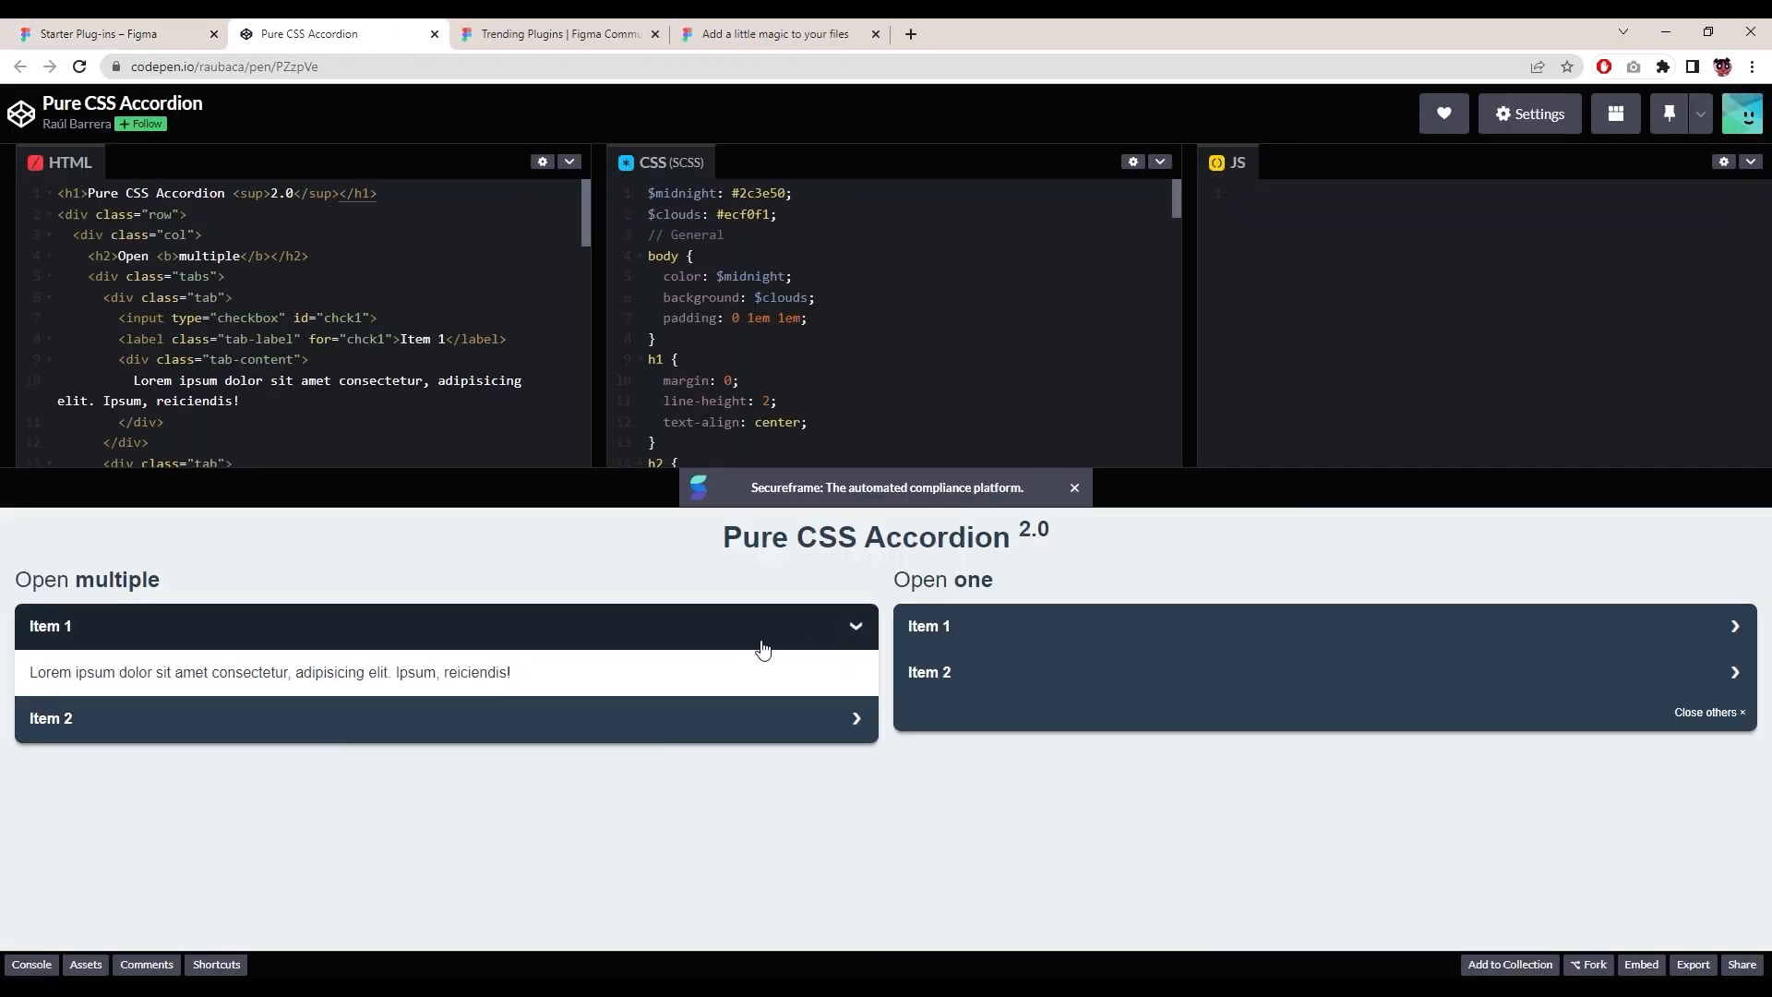
left_click(230, 727)
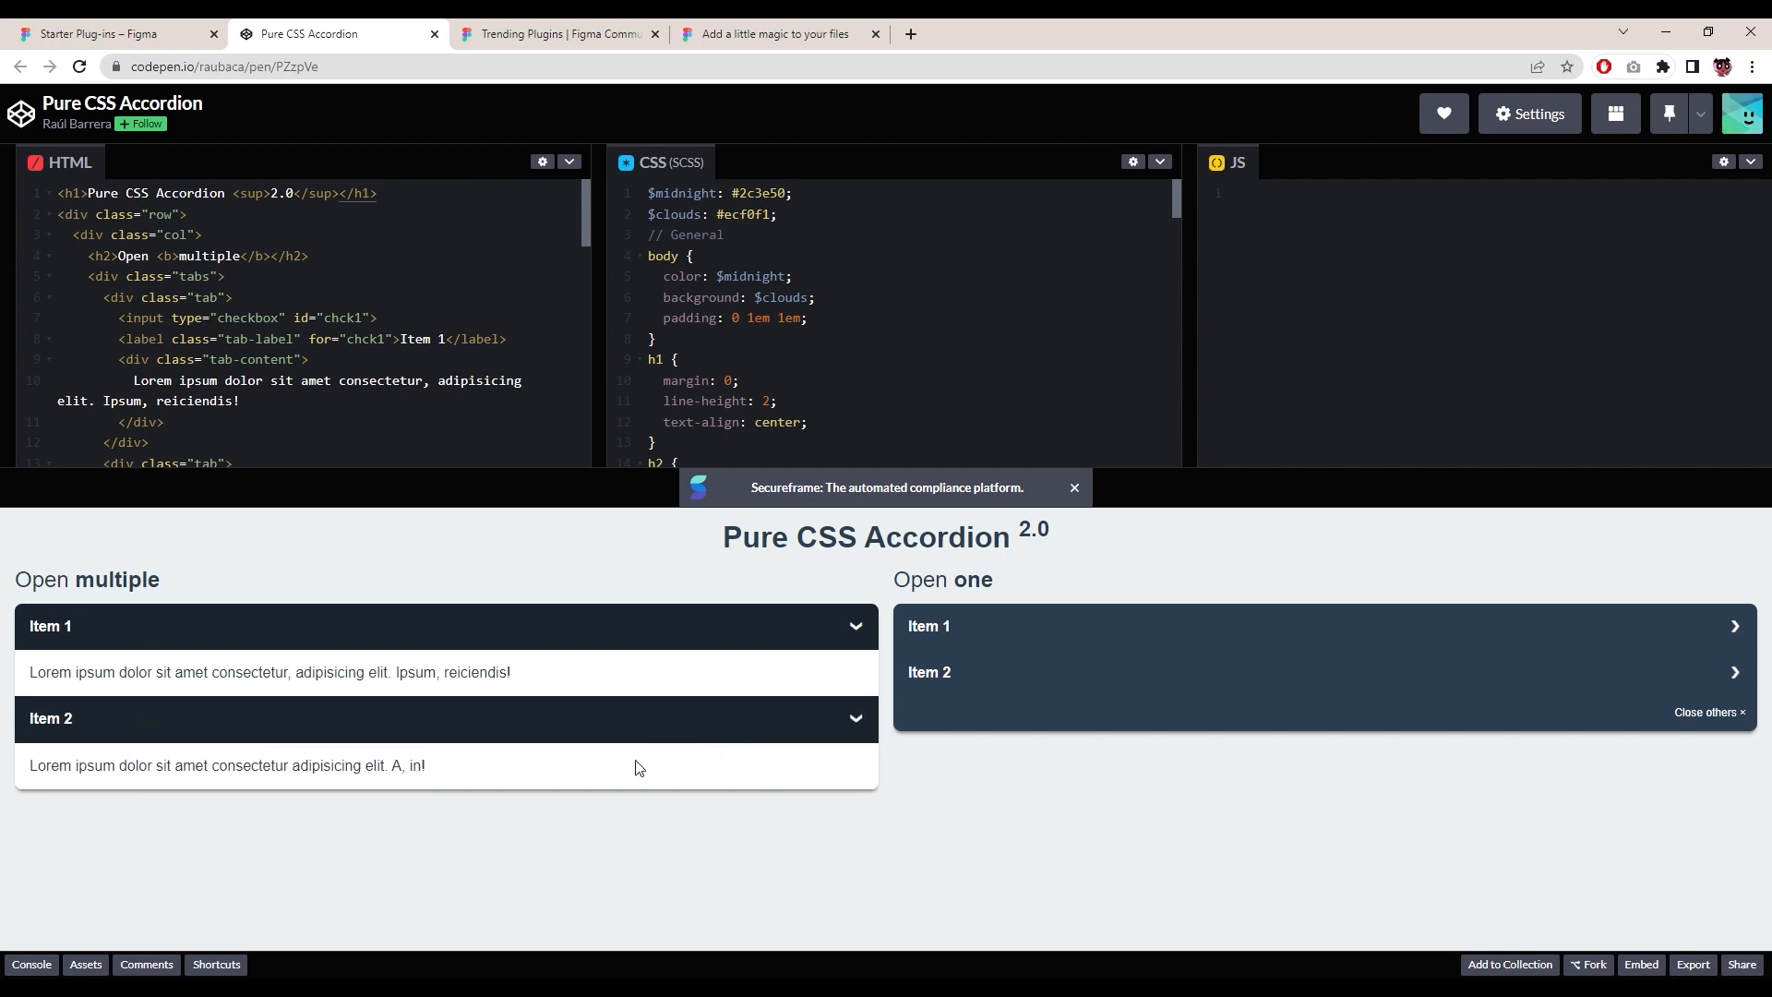
left_click(752, 714)
left_click(792, 626)
left_click(738, 672)
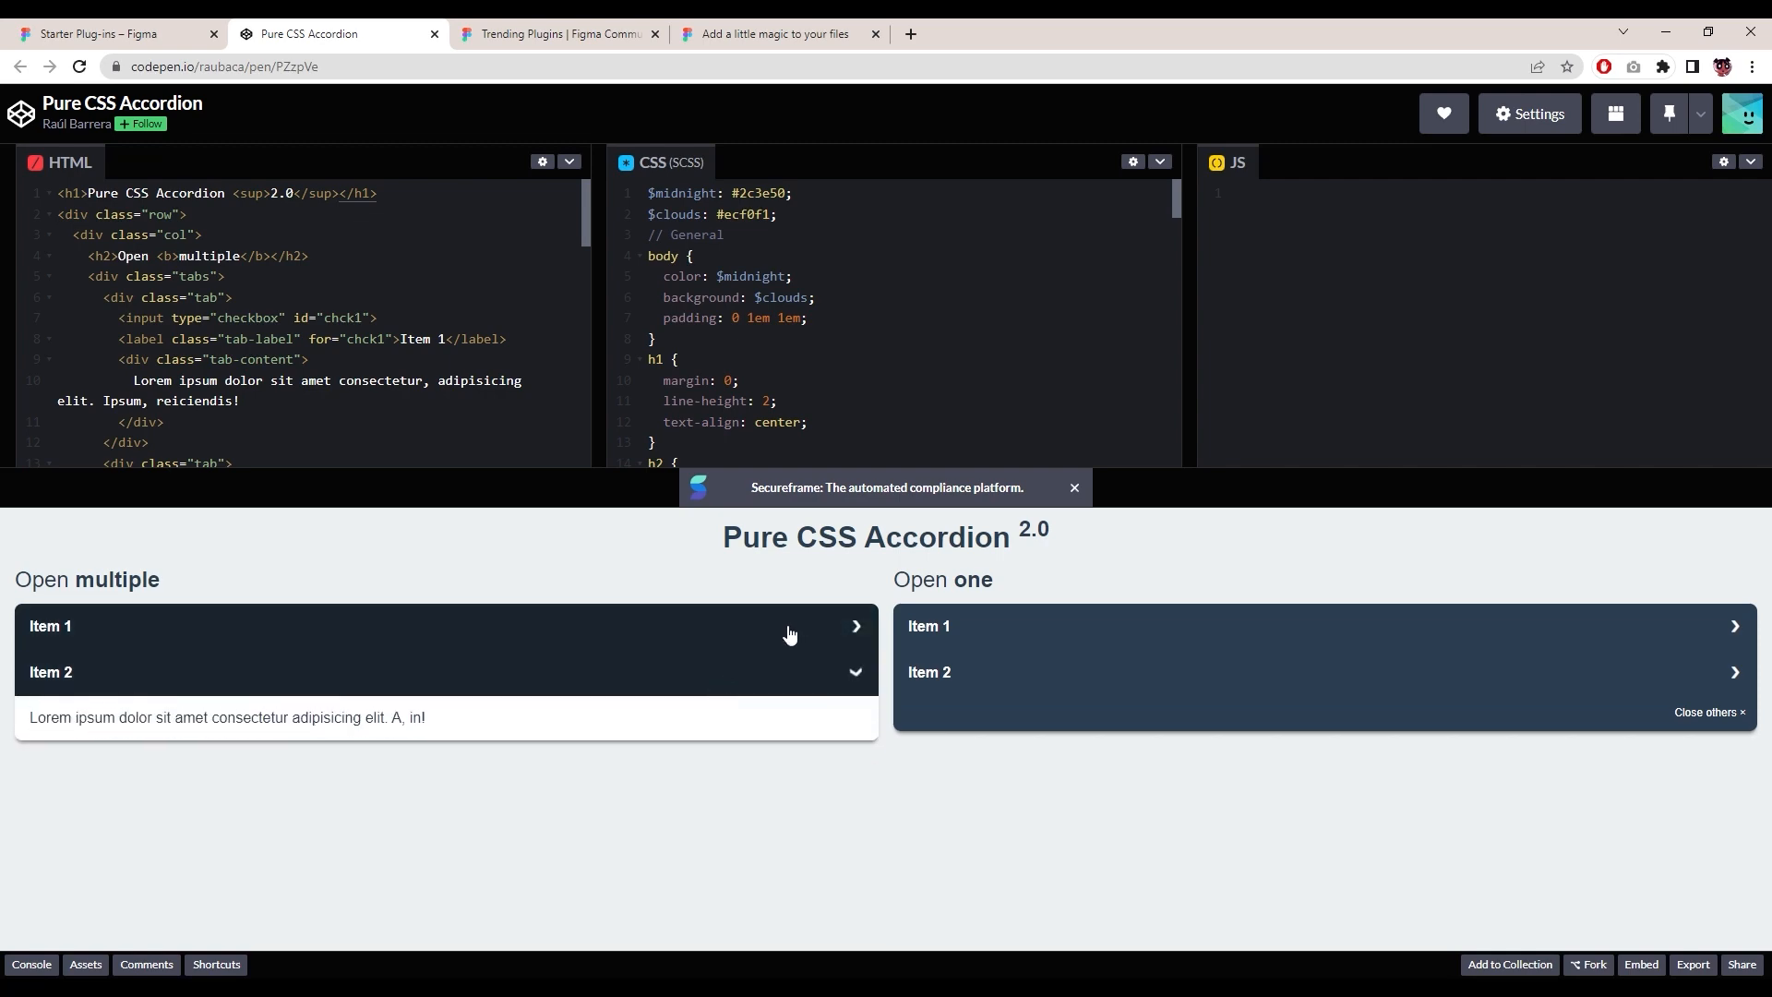
left_click(791, 628)
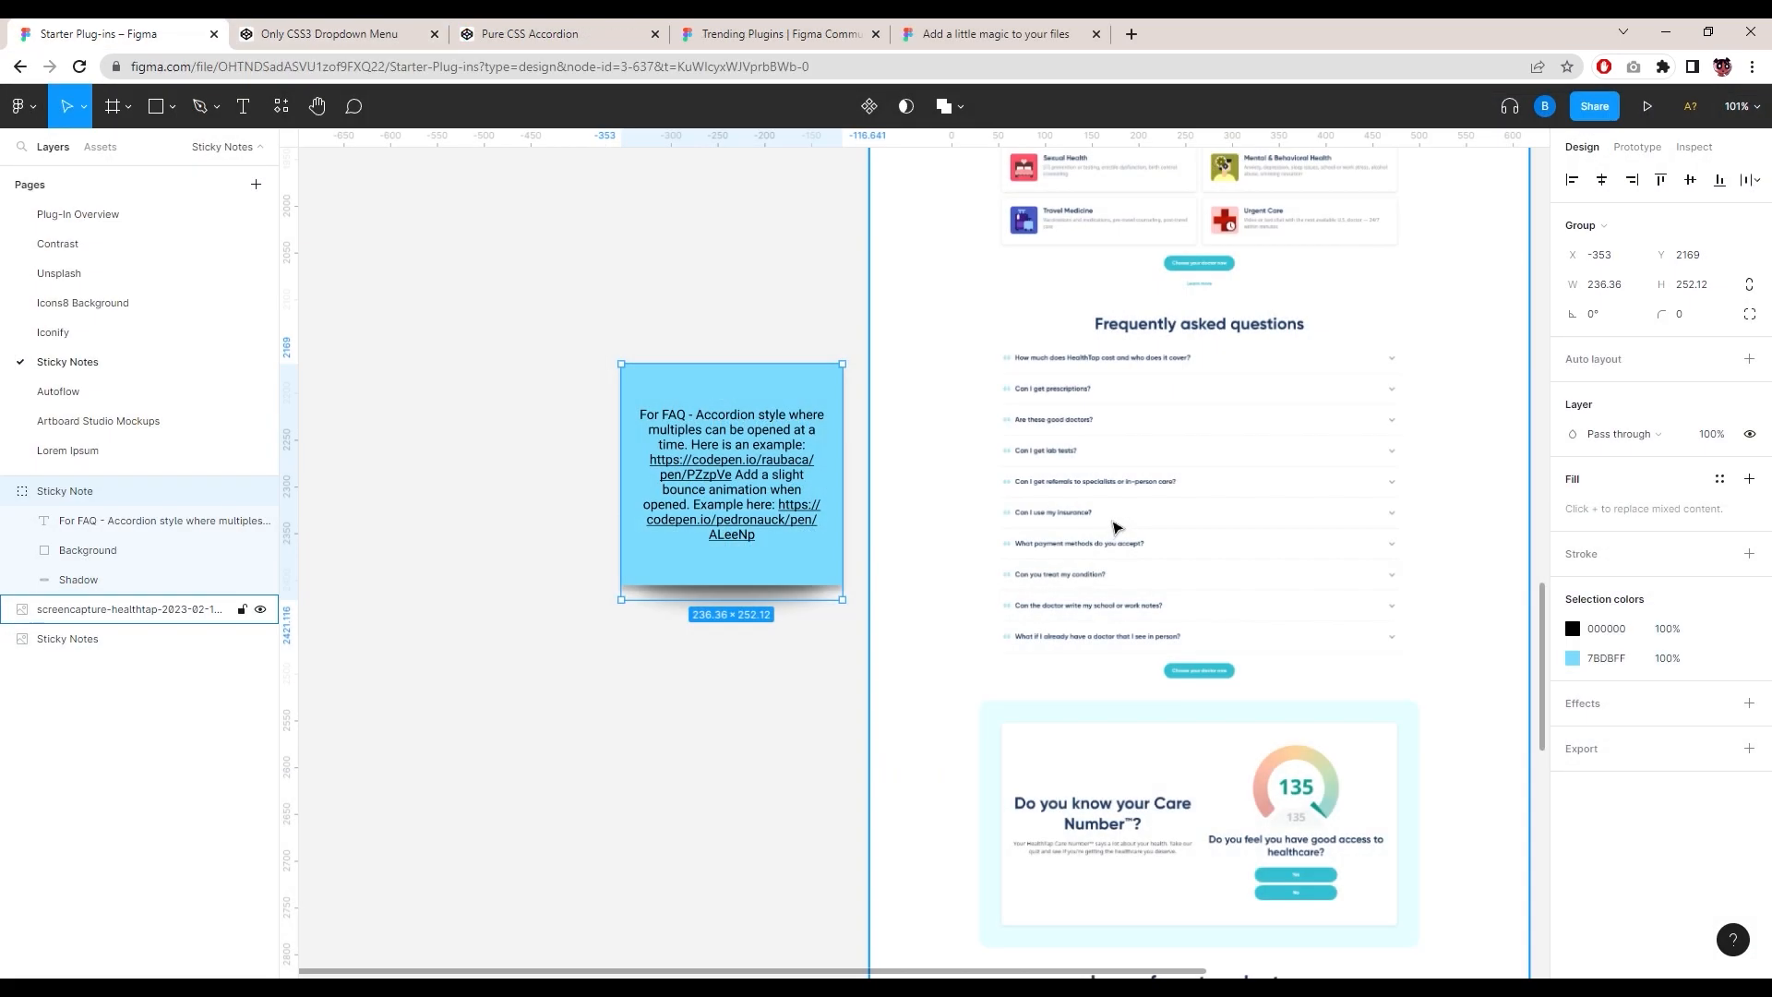
Step: Return to the Figma file, look over the annotated HealthTap page and go to the Autoflow page
scroll(1120, 526, "down", 3)
scroll(1094, 599, "up", 2)
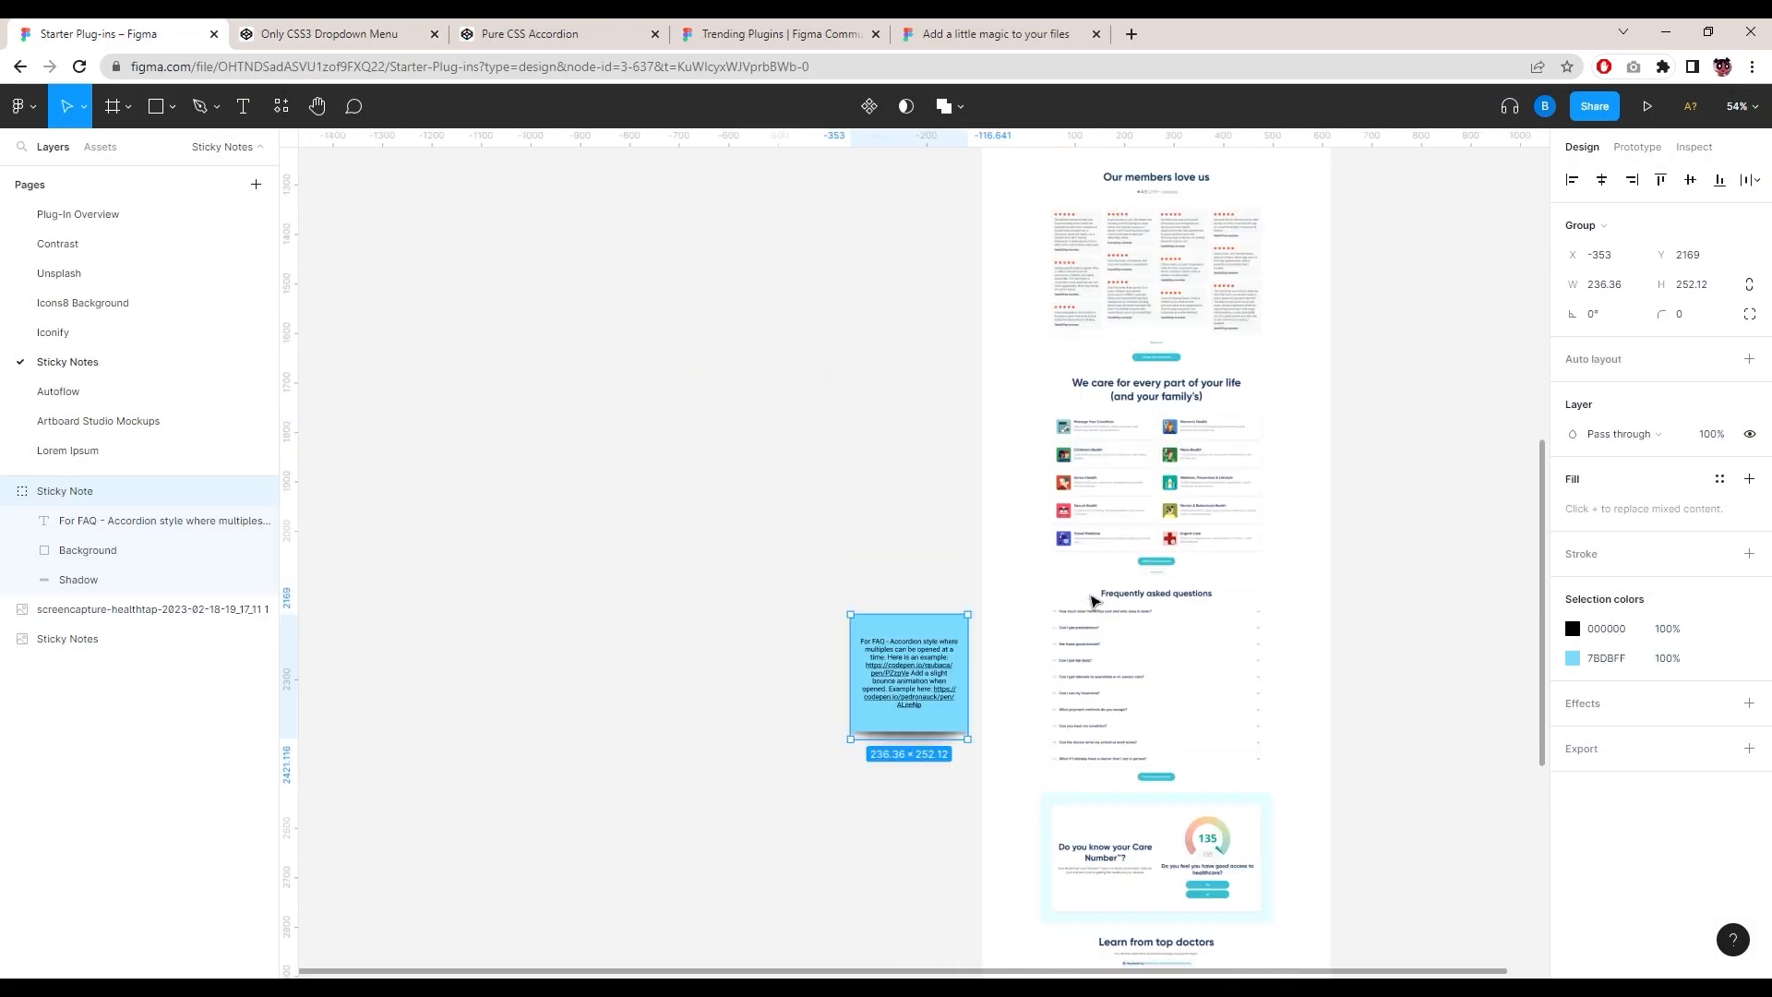
scroll(1065, 677, "down", 1)
scroll(1066, 676, "up", 2)
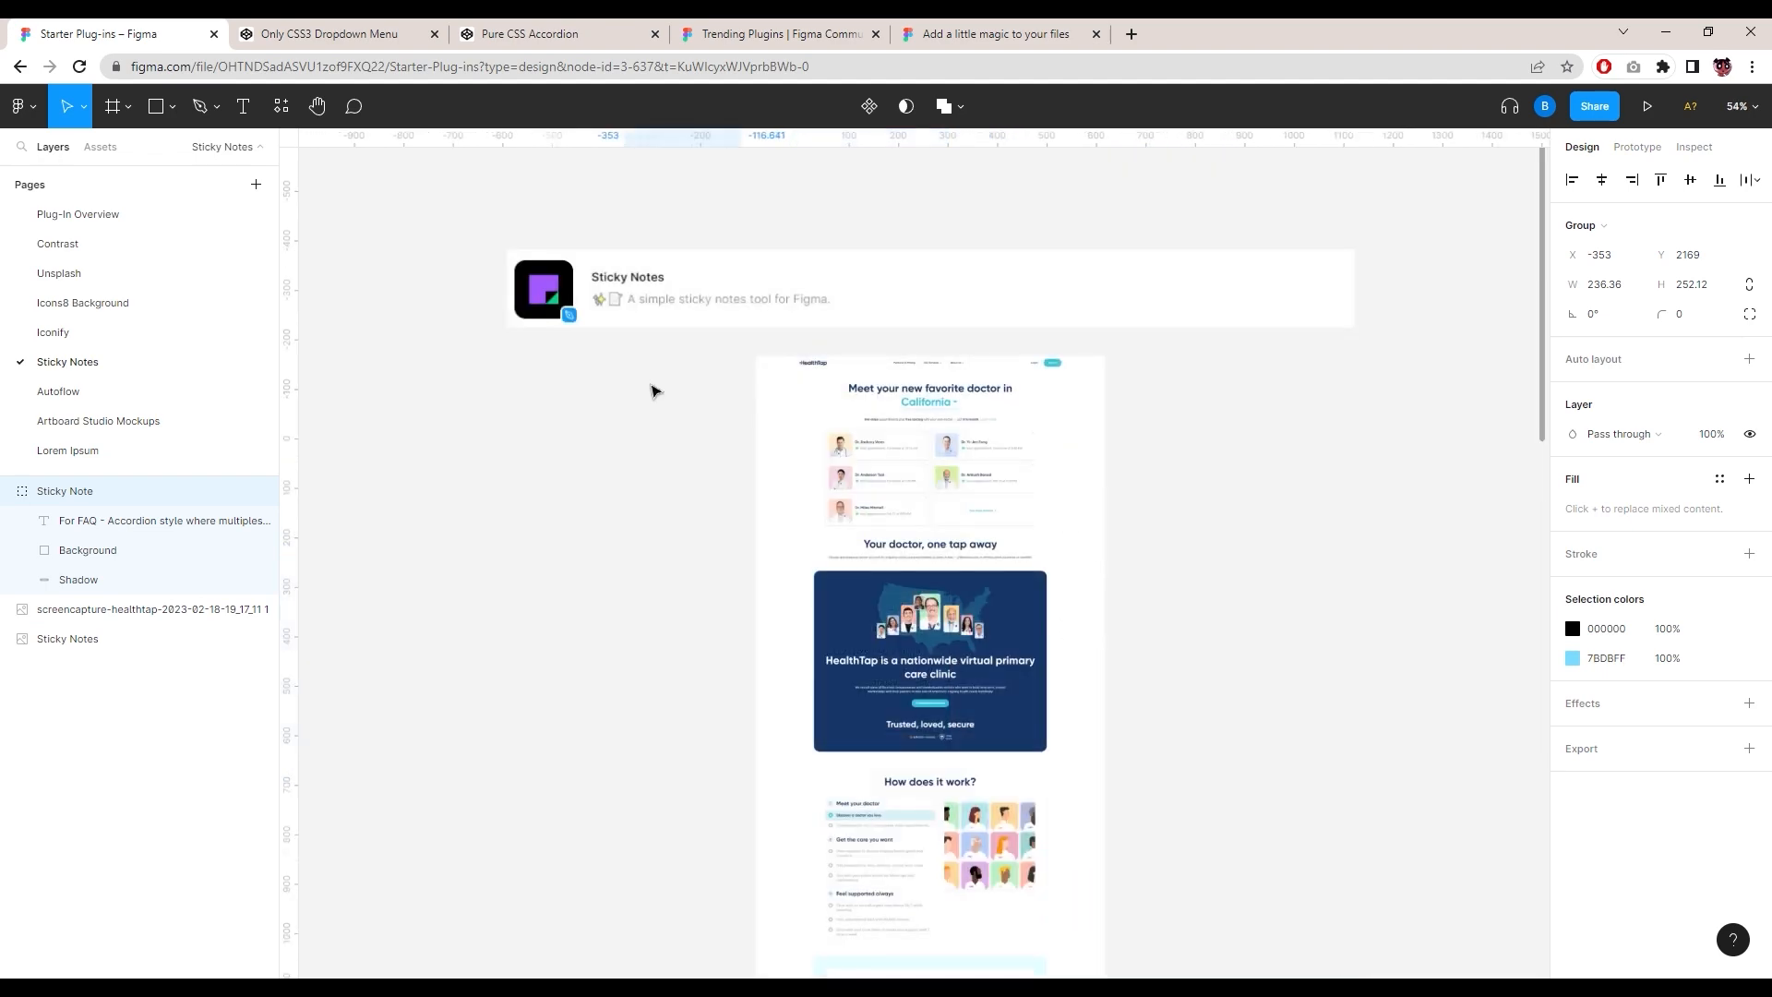
left_click(157, 393)
scroll(942, 615, "down", 2)
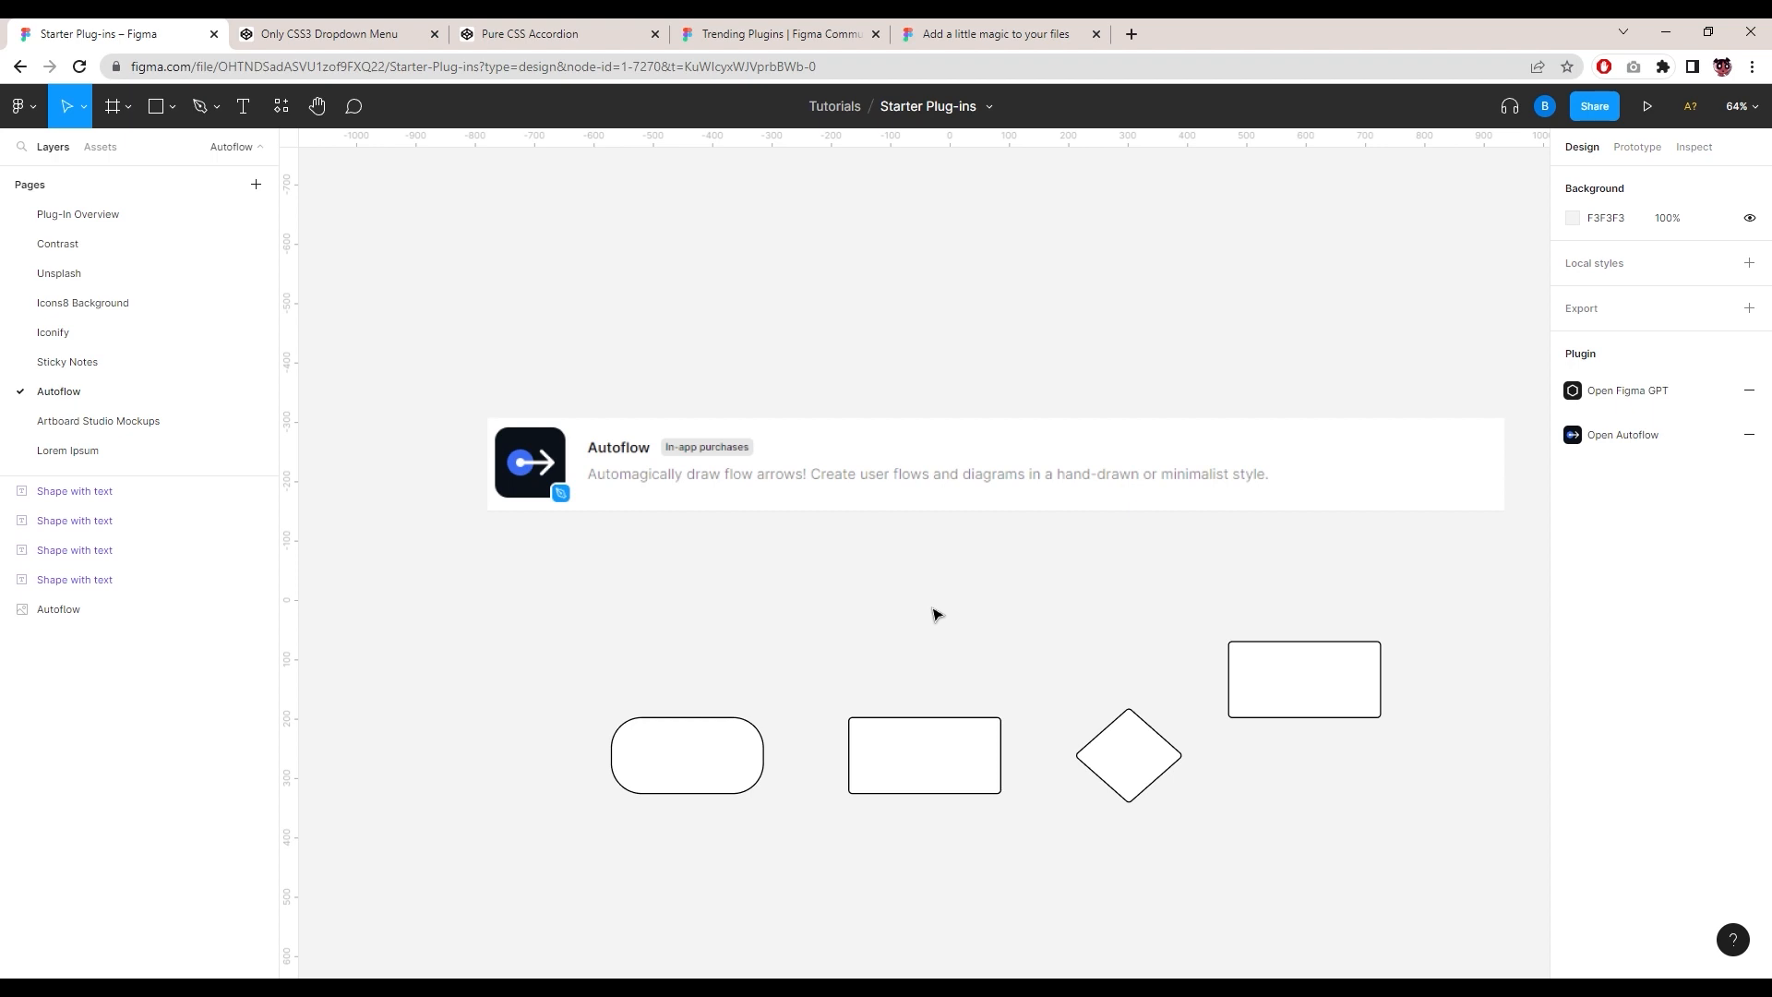
Step: Reposition the upper rectangle, run the Autoflow plugin and connect the rounded shape to the neighbouring rectangle with an arrow
mouse_move(1329, 685)
left_mouse_down()
mouse_move(1207, 624)
mouse_move(1428, 644)
mouse_move(1348, 677)
mouse_move(1345, 661)
mouse_move(1343, 681)
left_mouse_up()
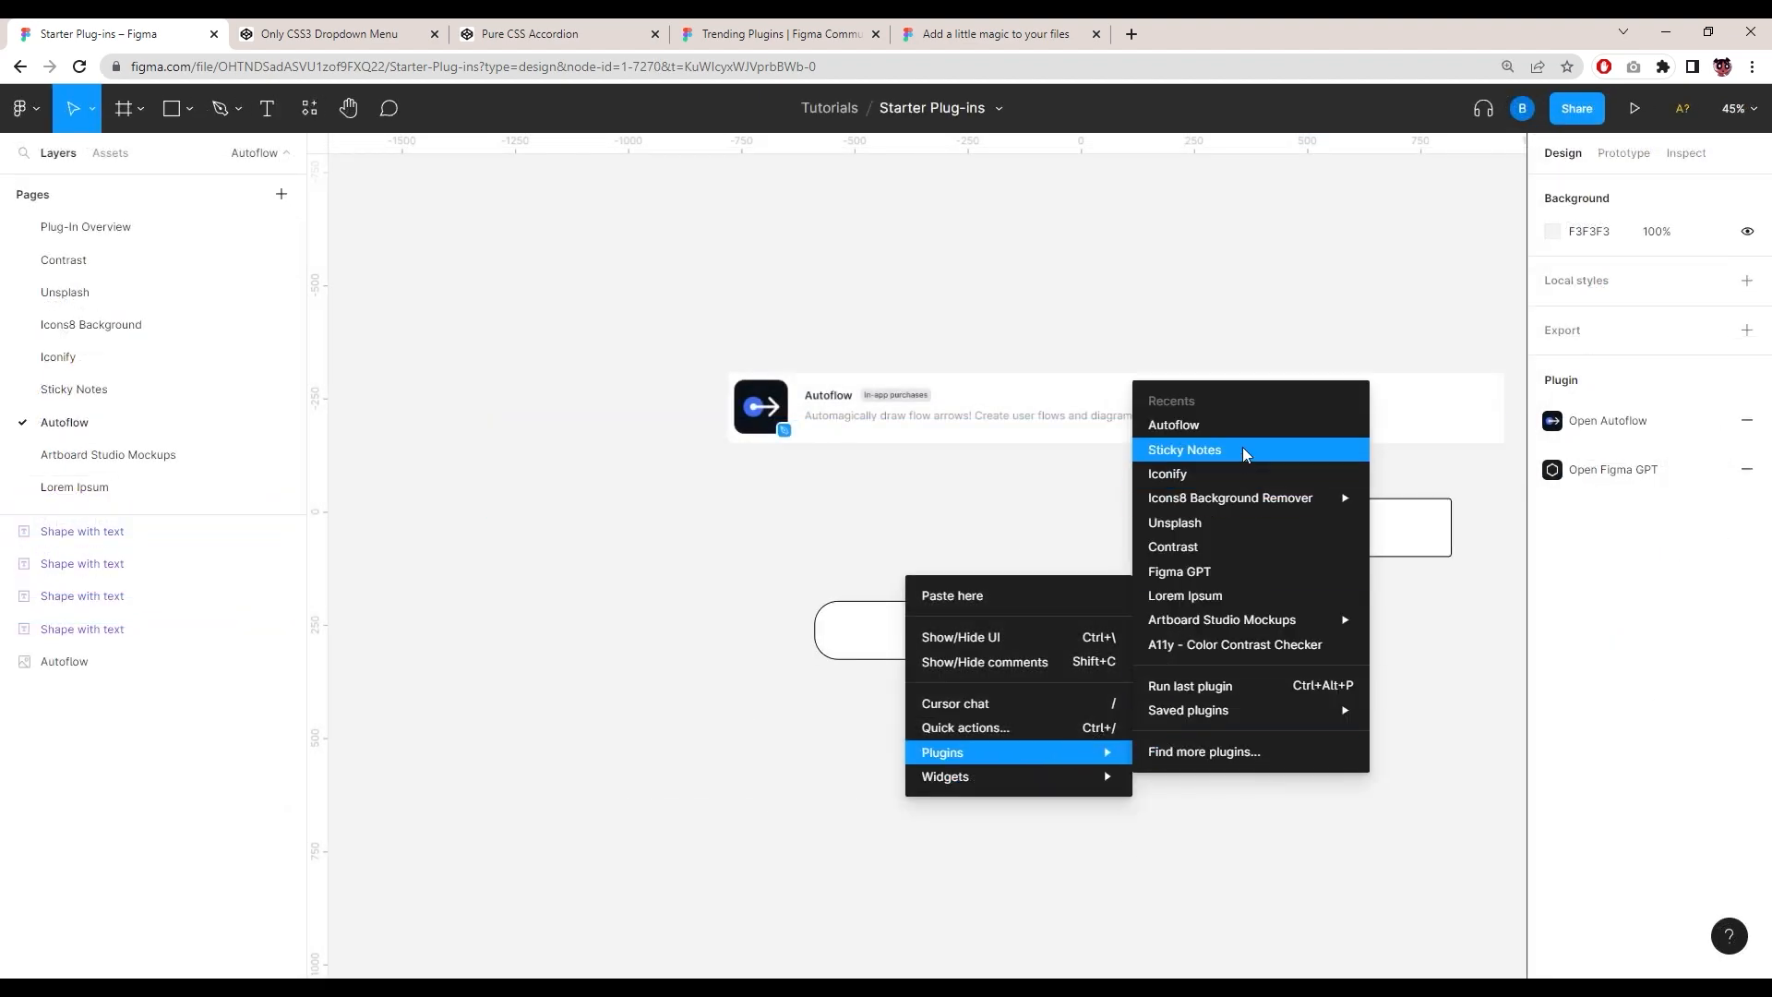
left_click(1246, 427)
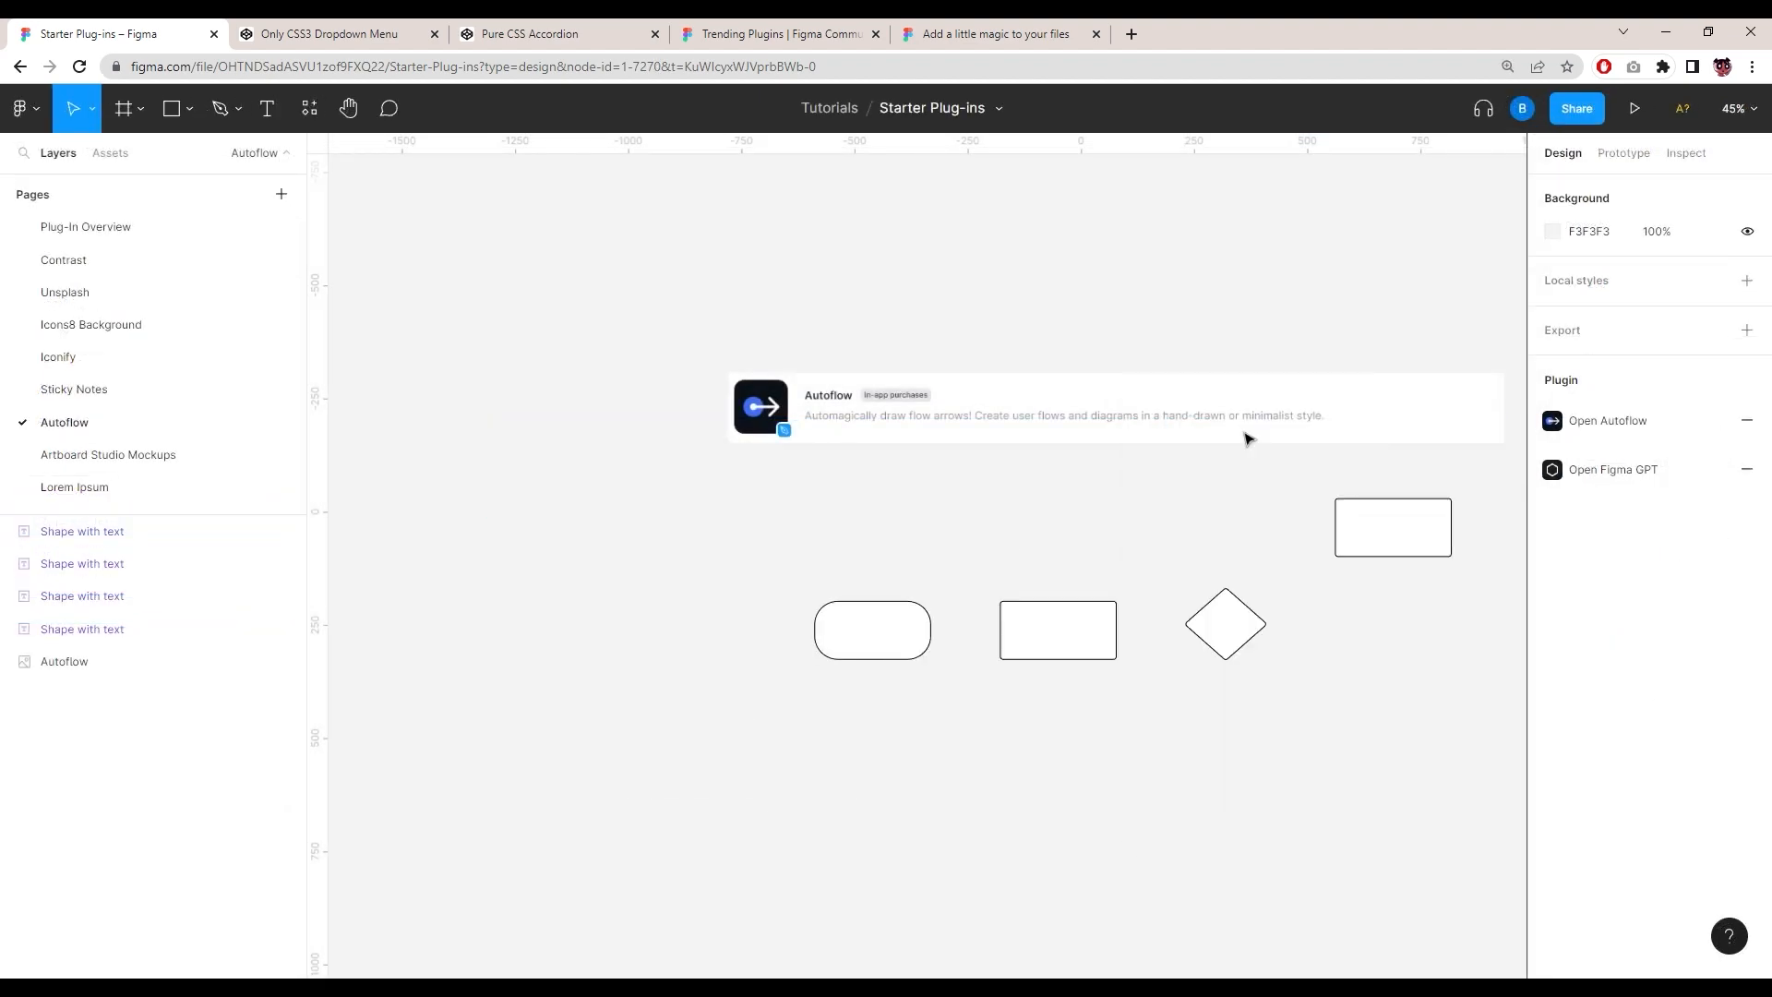
left_click(872, 630)
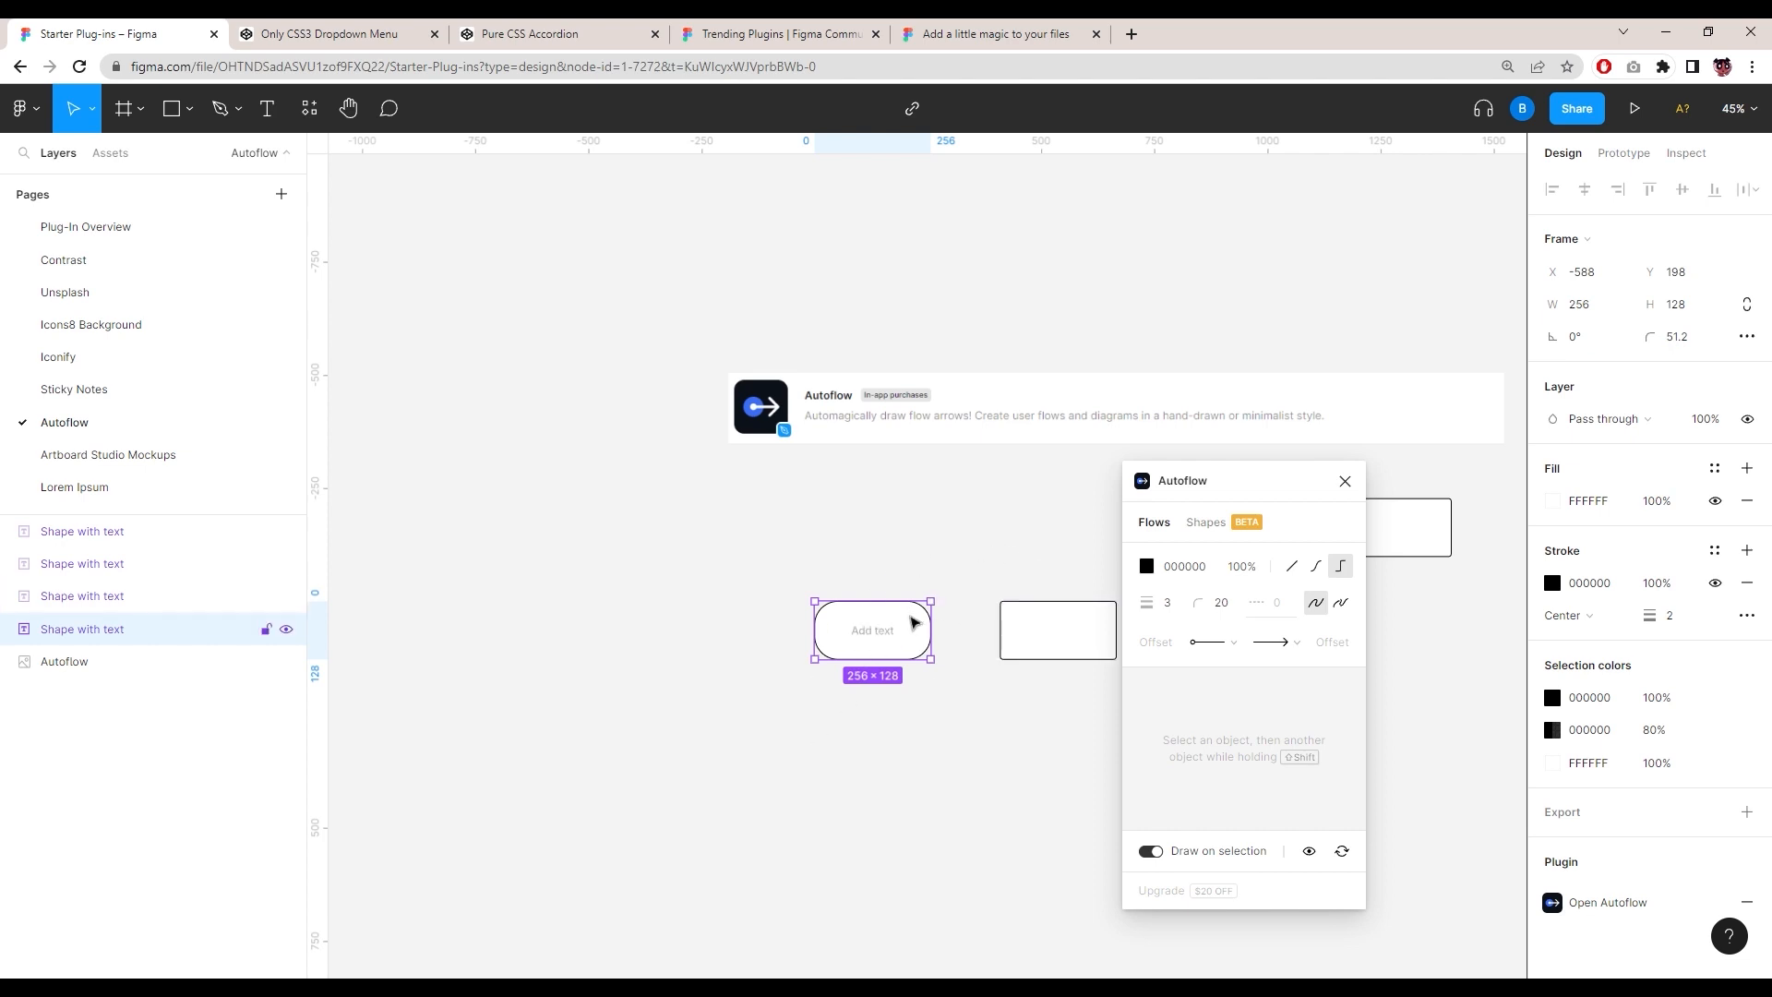
left_click(1031, 644, "shift")
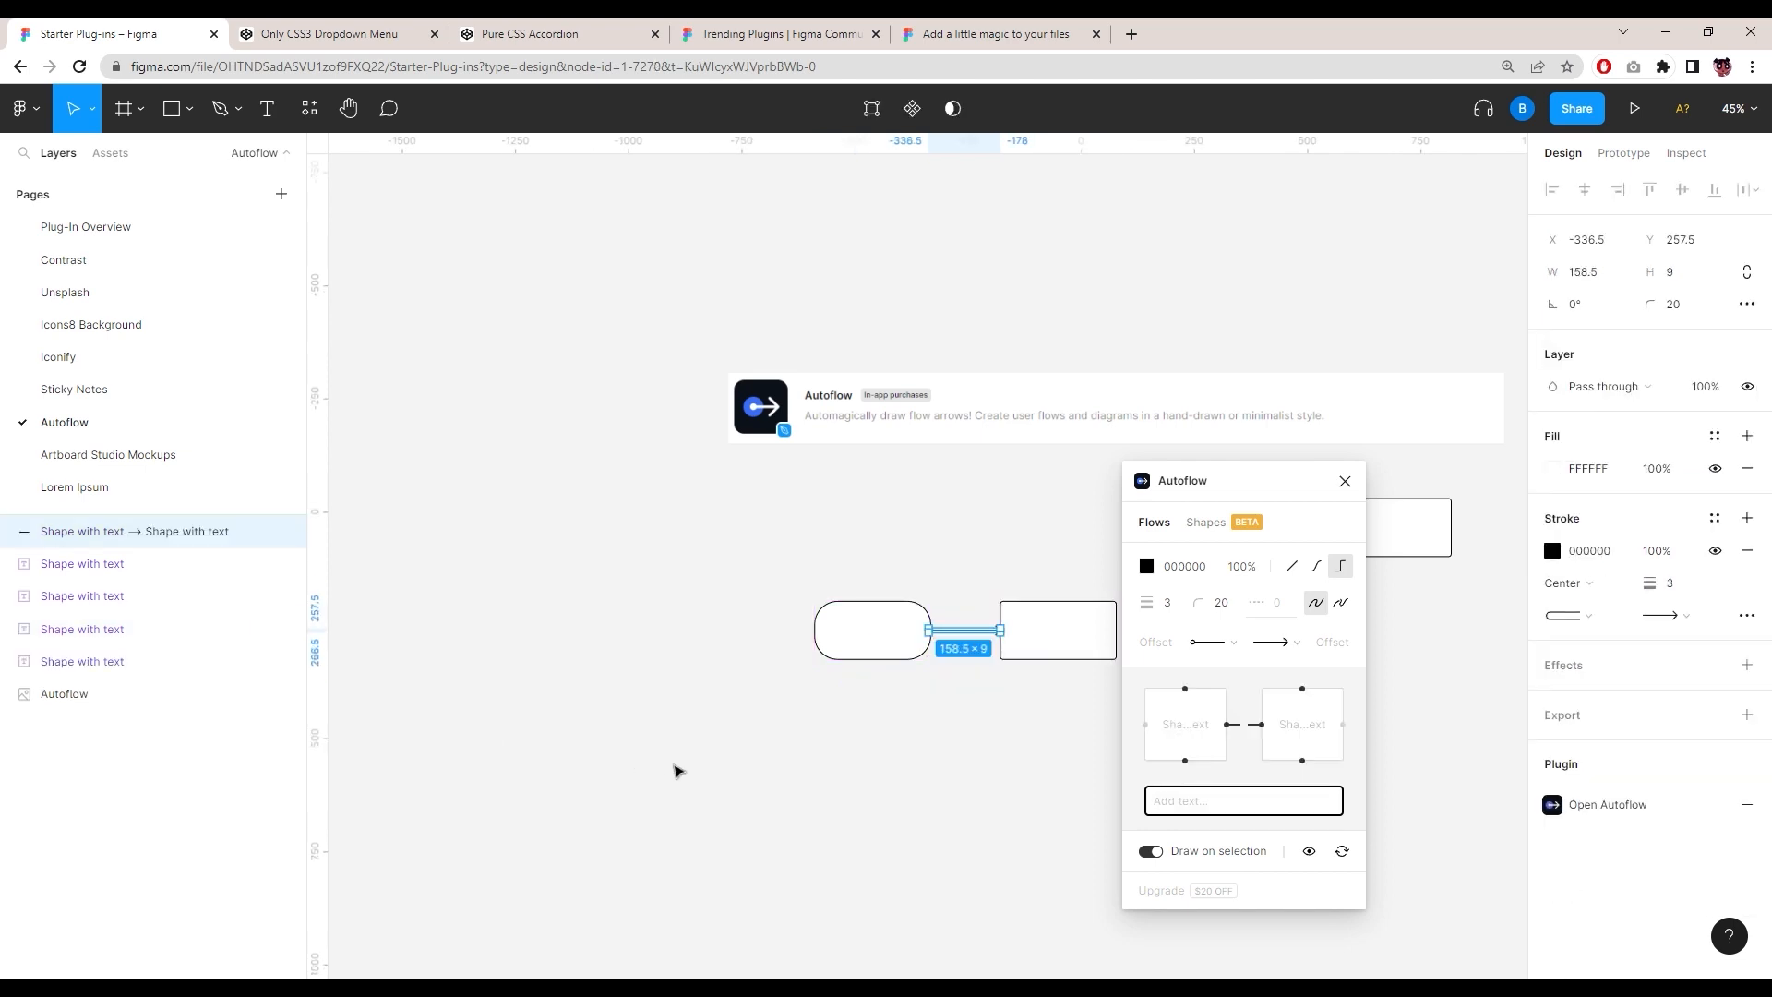
Step: Move the connected rectangle up to Y -109 so that its flow arrow reroutes
left_click(990, 704)
left_click_drag(1044, 642, 1041, 507)
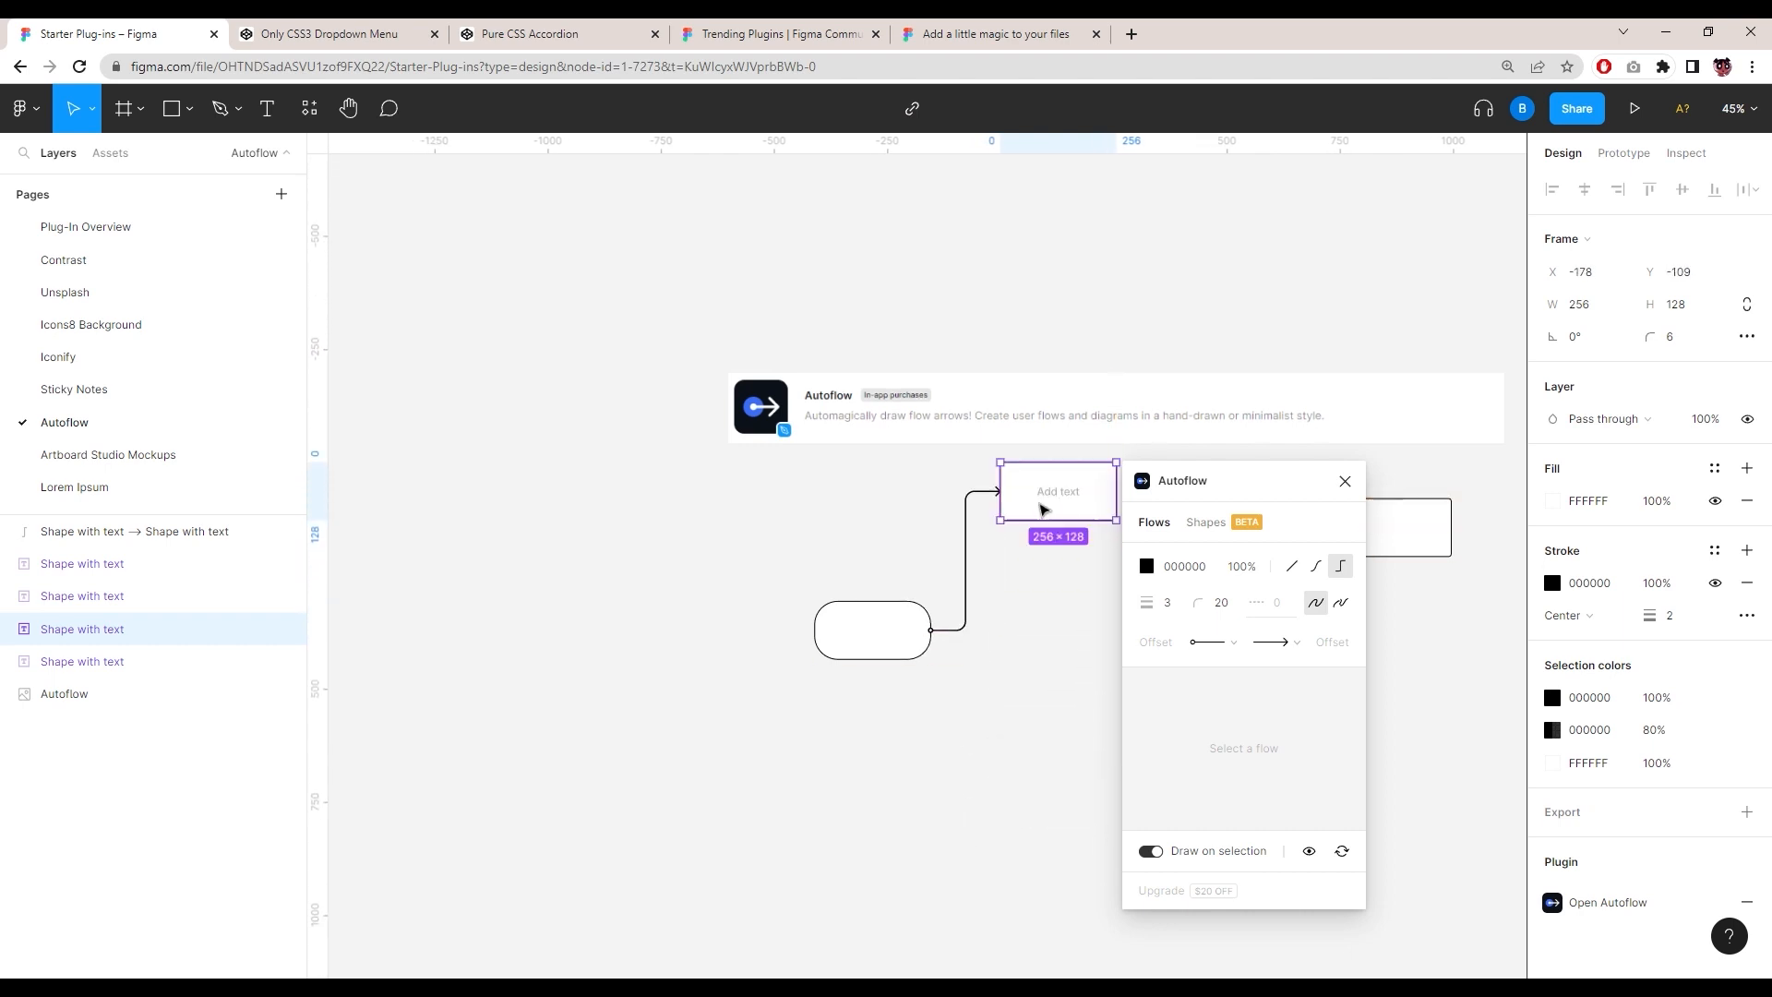
Step: Close Autoflow, try moving the connected rectangle down to Y 929 without the plugin running, and undo the move
left_click(1344, 482)
double_click(1060, 487)
left_click(1160, 613)
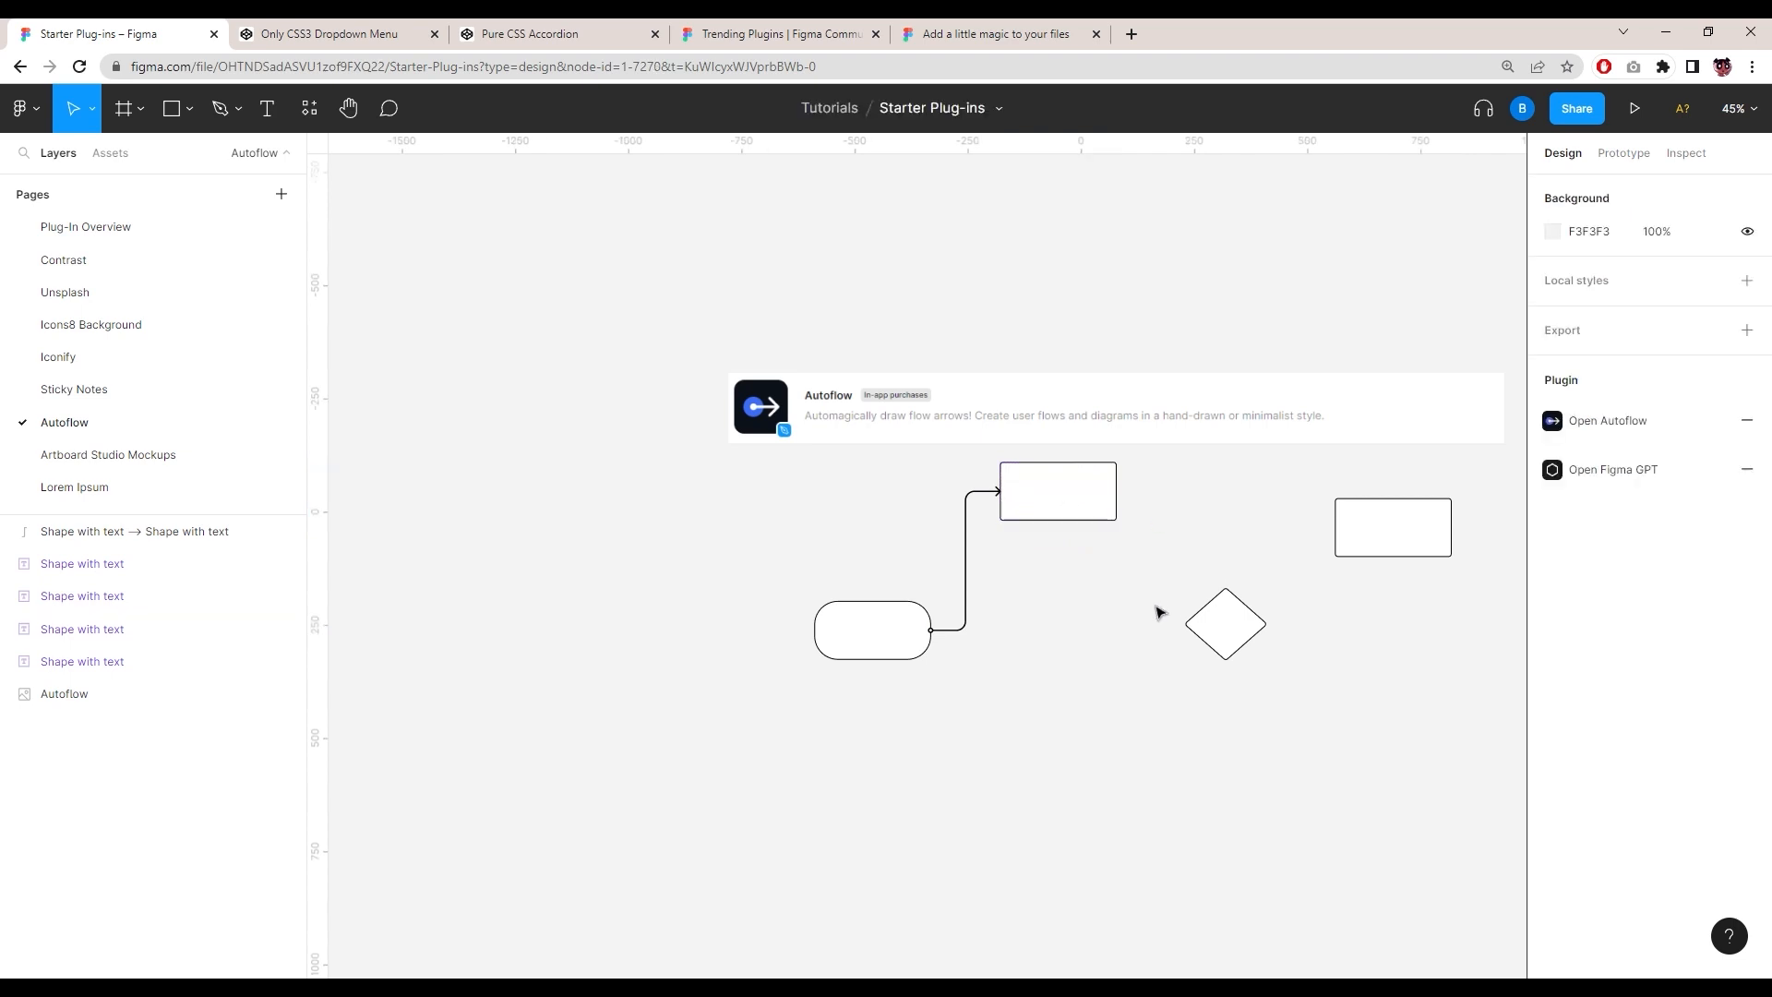
left_click_drag(1050, 485, 1013, 961)
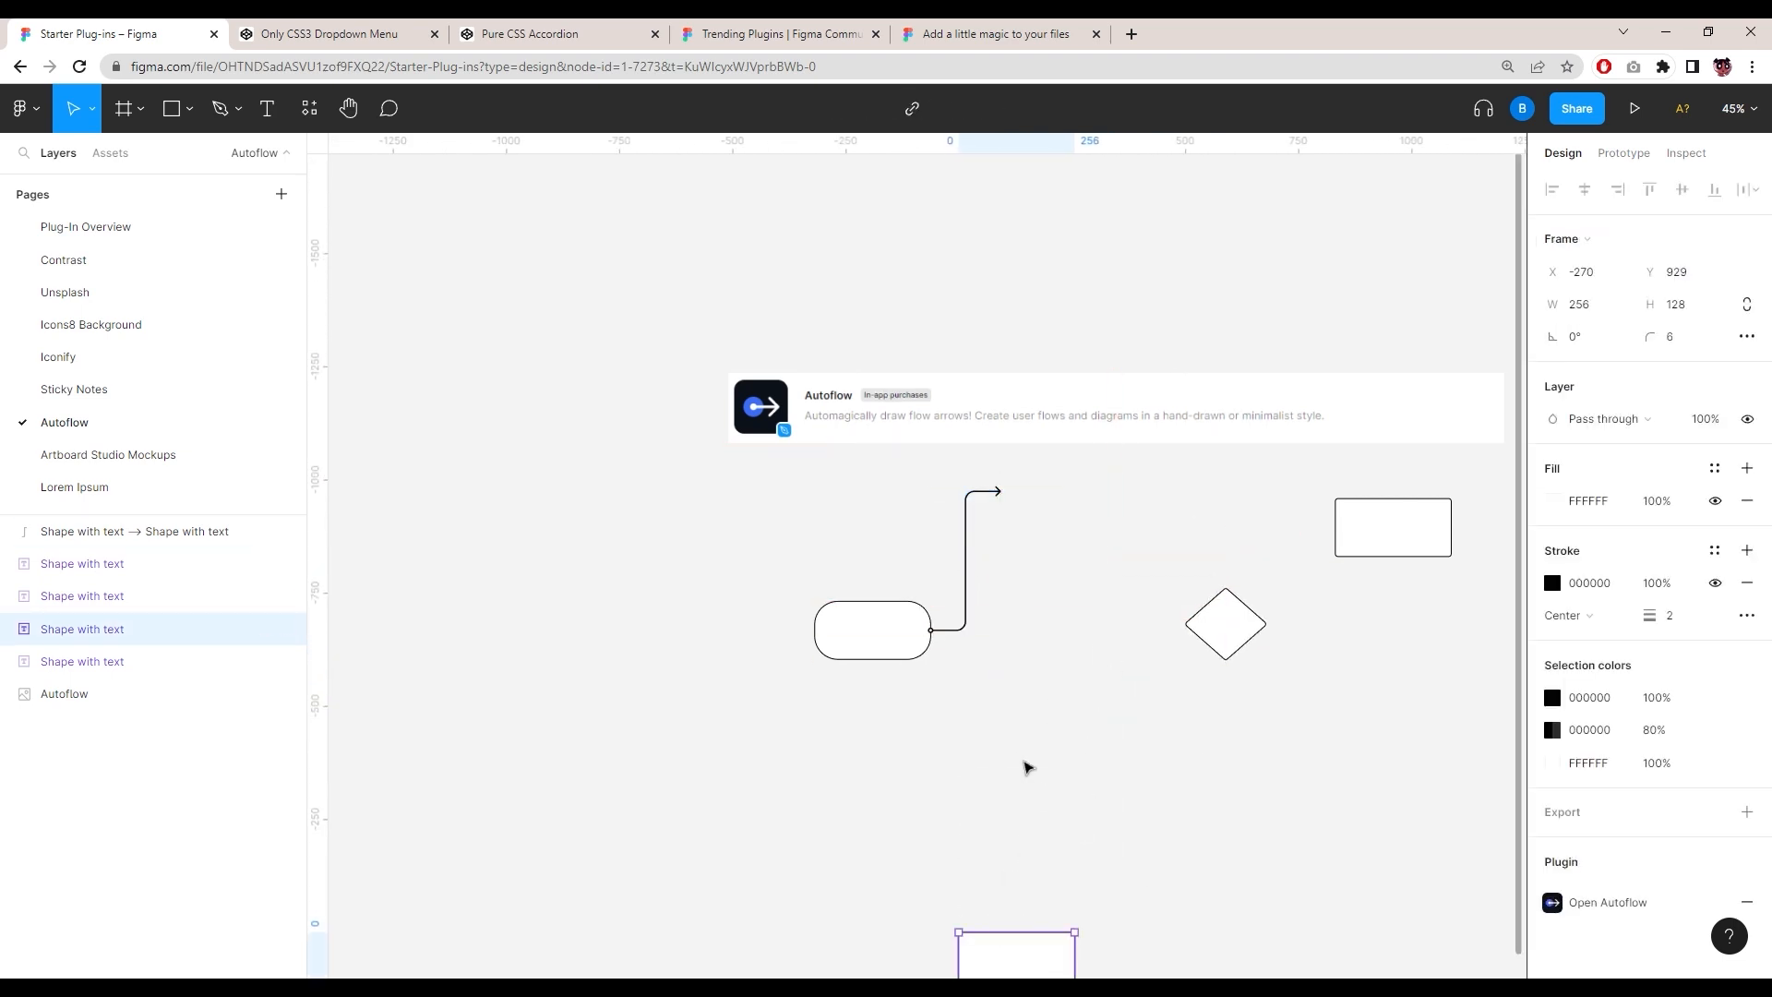
key("ctrl+z")
Step: Run the Autoflow plugin again and shift the connected rectangle slightly down and to the right so its arrow reroutes
right_click(1089, 607)
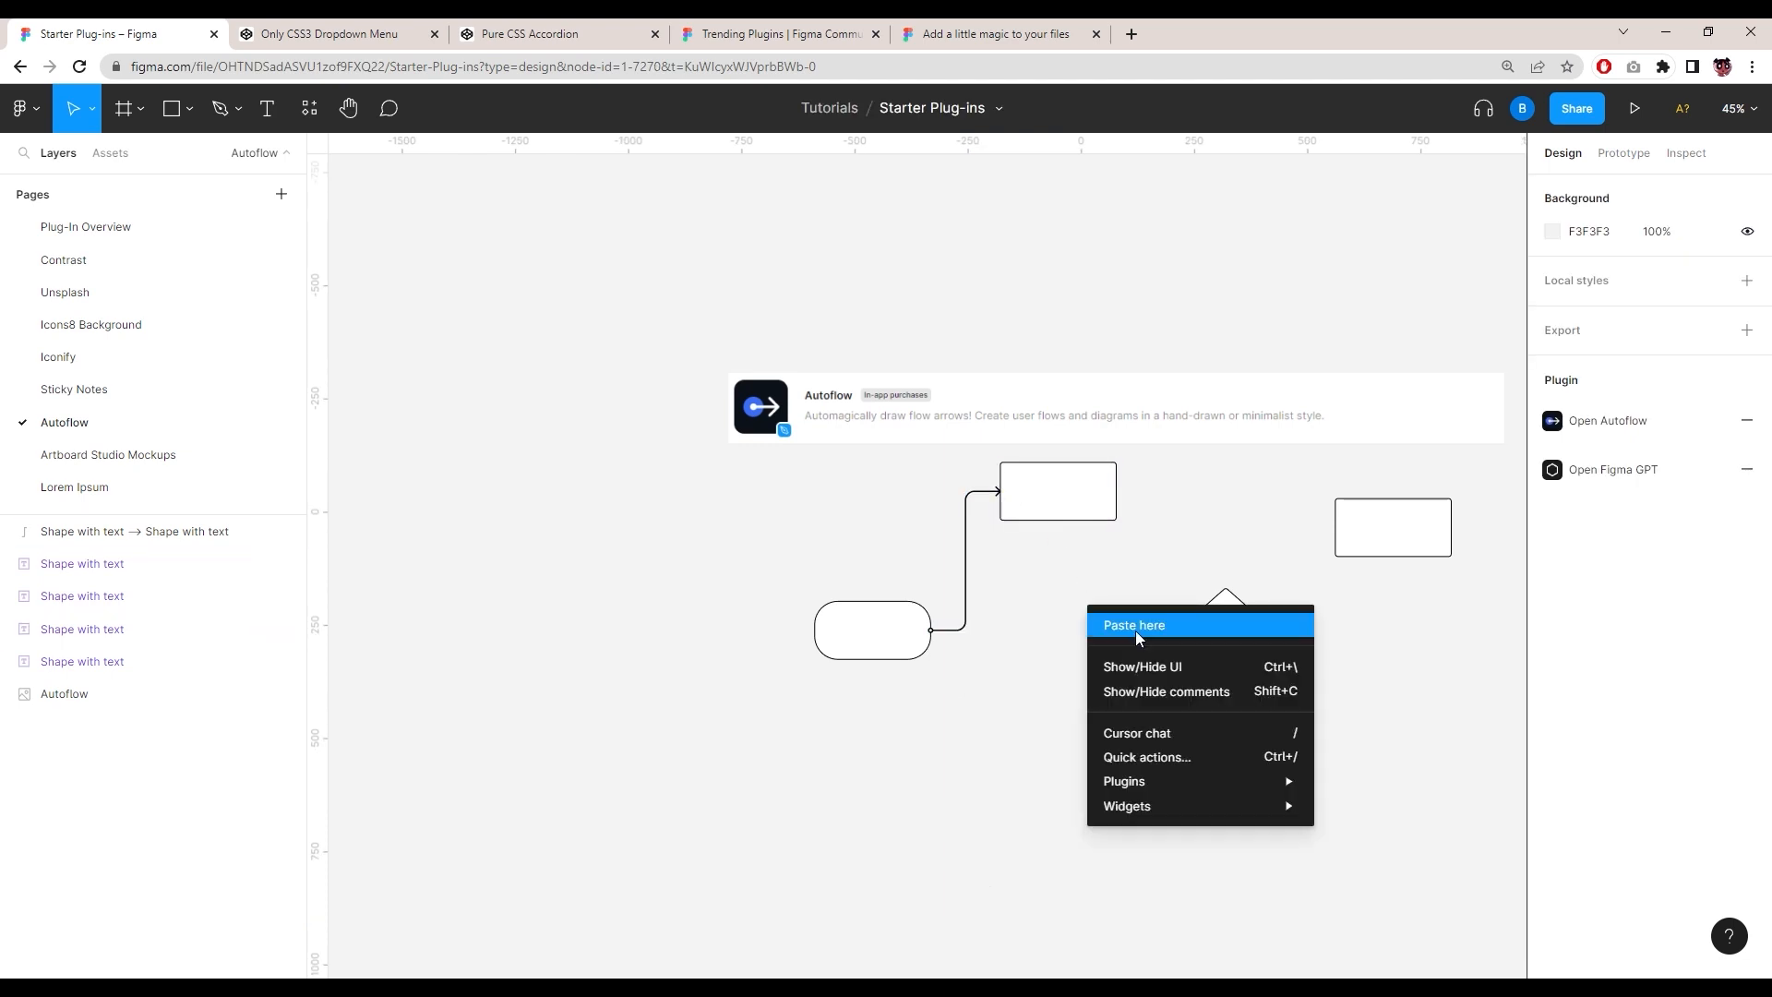
mouse_move(1272, 783)
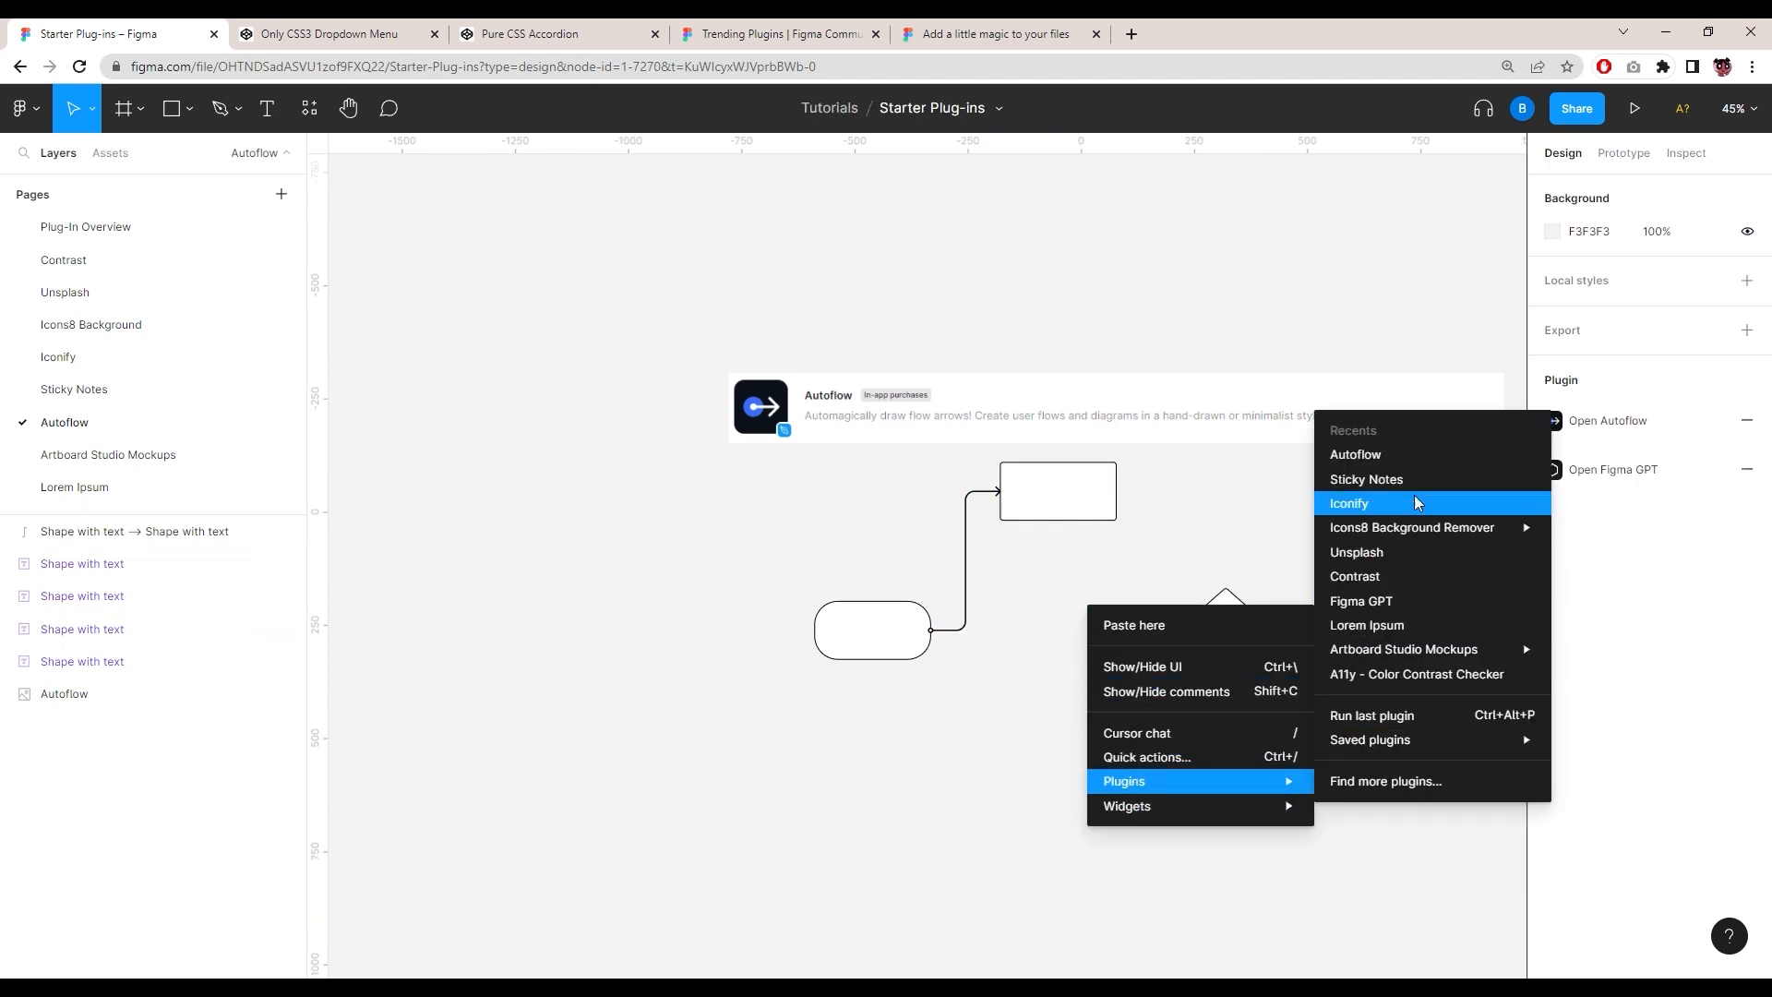
left_click(1420, 456)
mouse_move(1051, 501)
left_mouse_down()
mouse_move(1040, 807)
mouse_move(1061, 566)
mouse_move(1041, 529)
mouse_move(865, 502)
mouse_move(640, 518)
mouse_move(565, 699)
mouse_move(653, 839)
mouse_move(828, 934)
mouse_move(904, 933)
mouse_move(1070, 652)
mouse_move(1071, 524)
left_mouse_up()
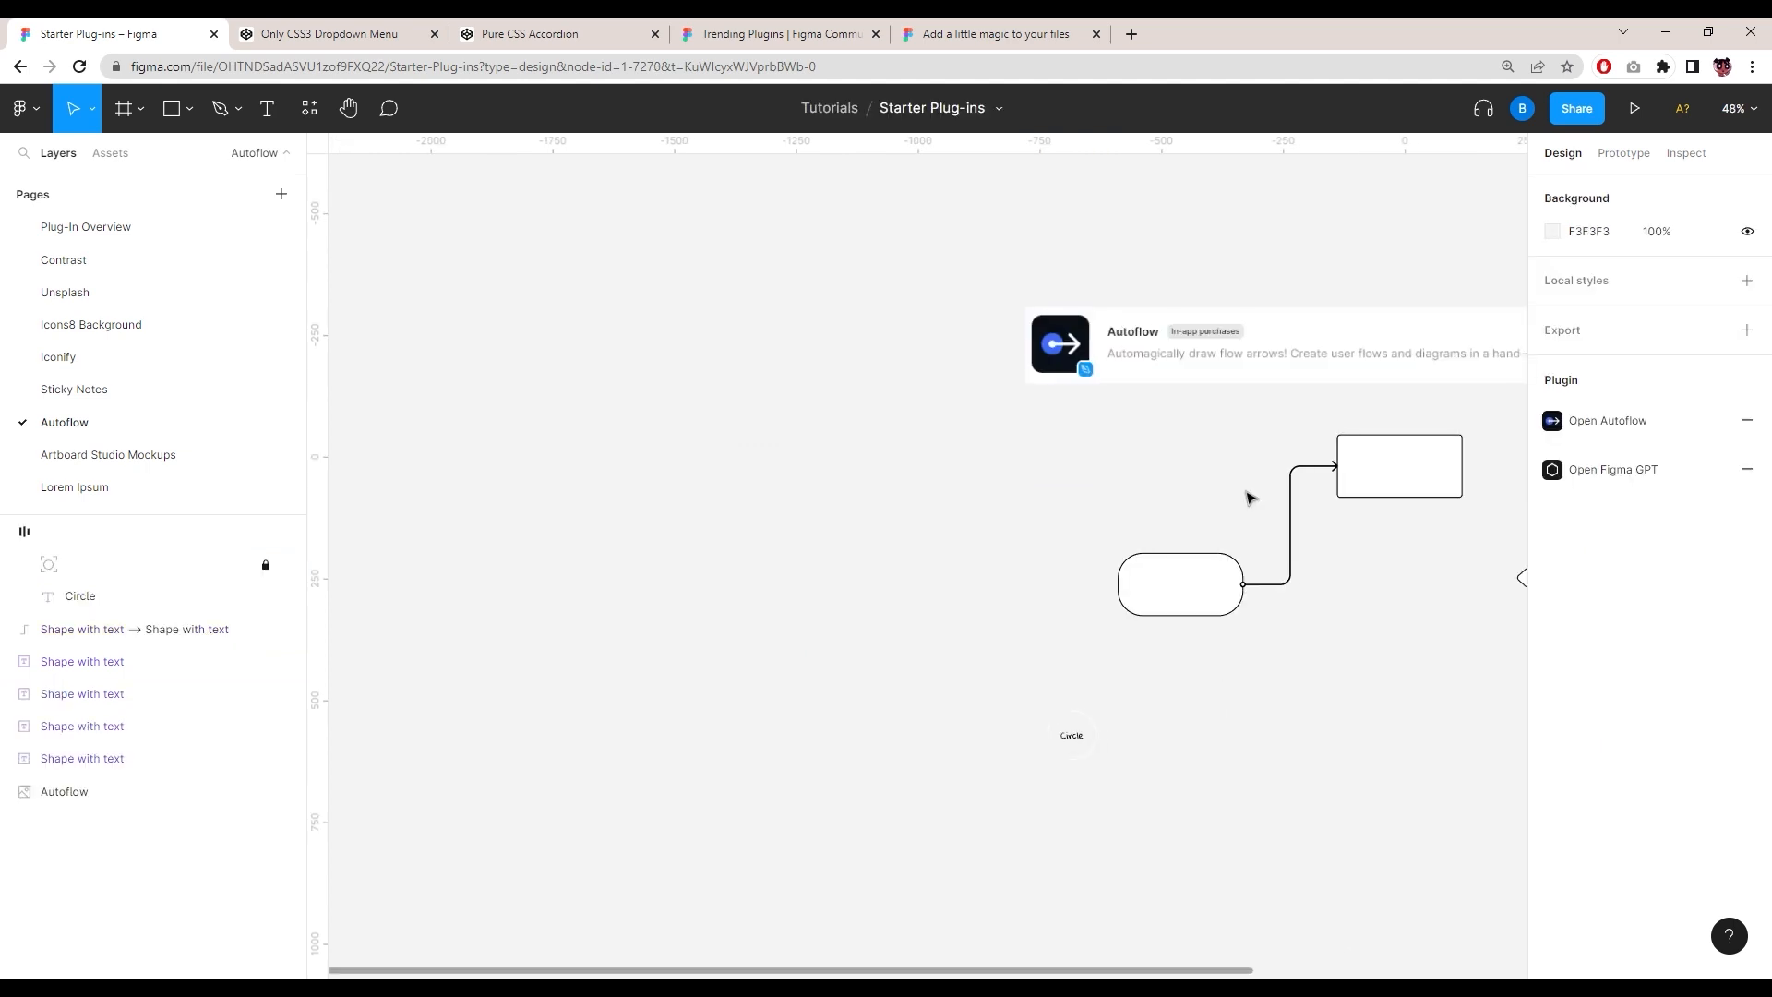
Step: Look over the connected shapes, the flow arrow and the circle shape on the Autoflow page
scroll(1076, 605, "right", 3)
scroll(995, 616, "up", 2)
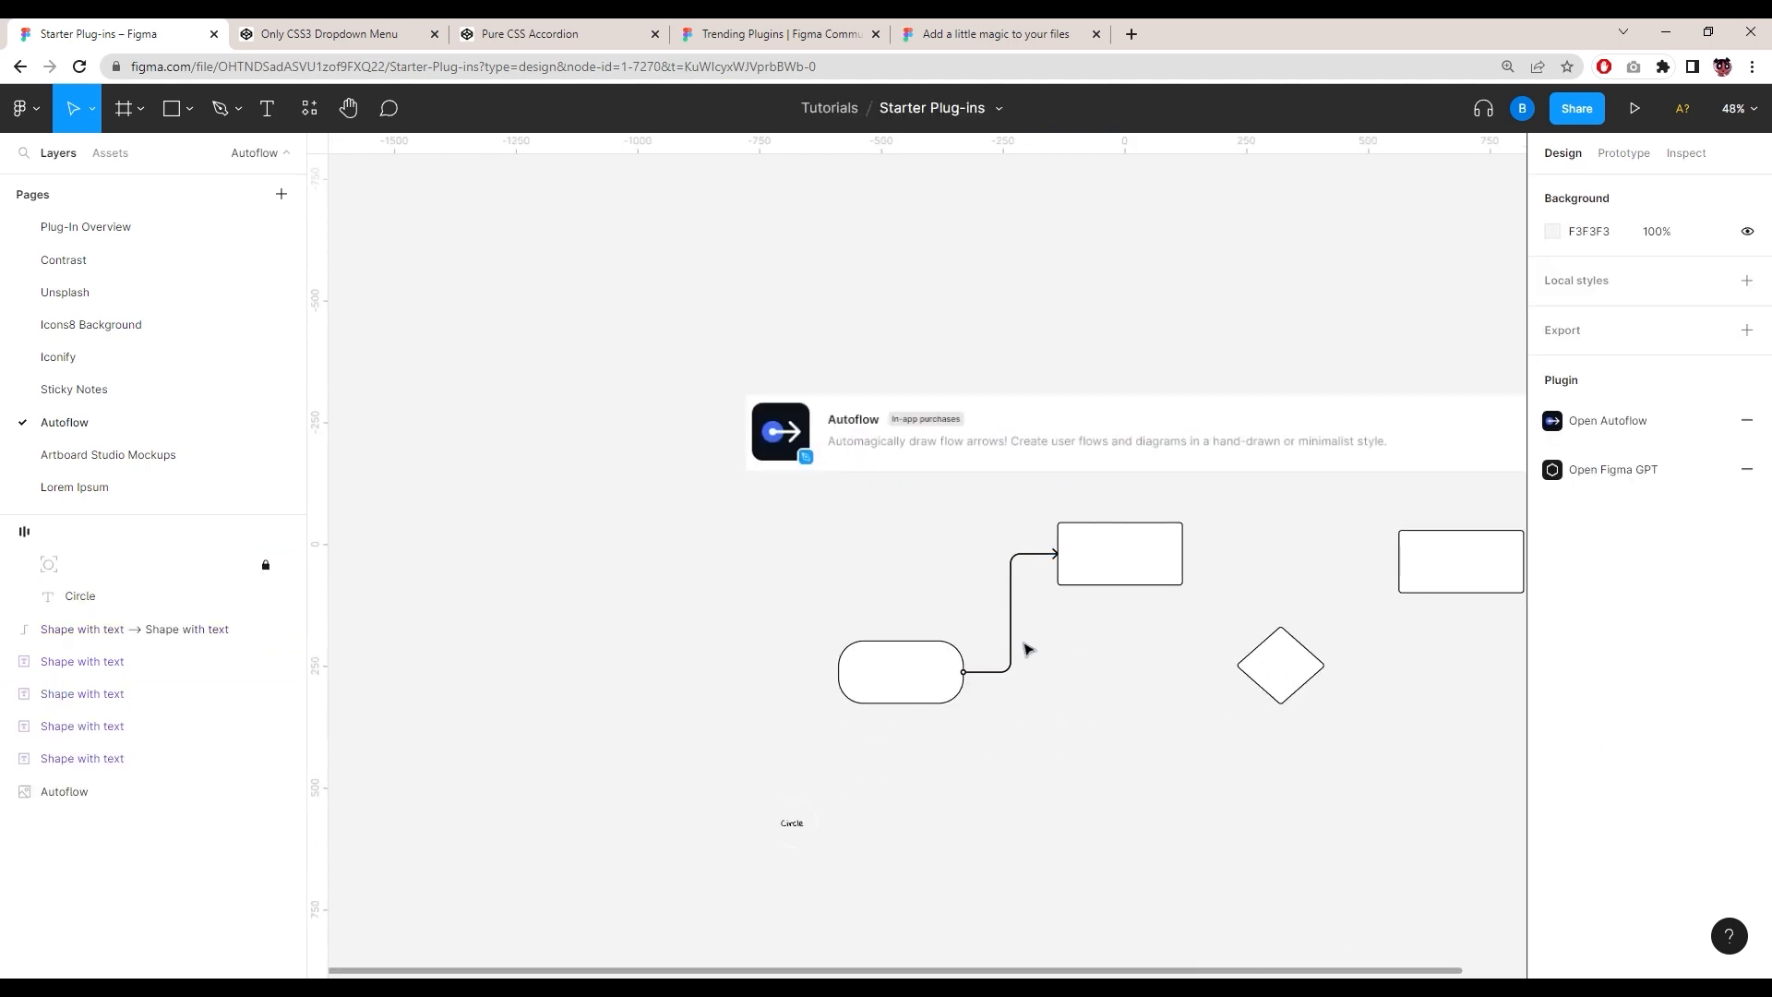
scroll(1080, 618, "up", 5)
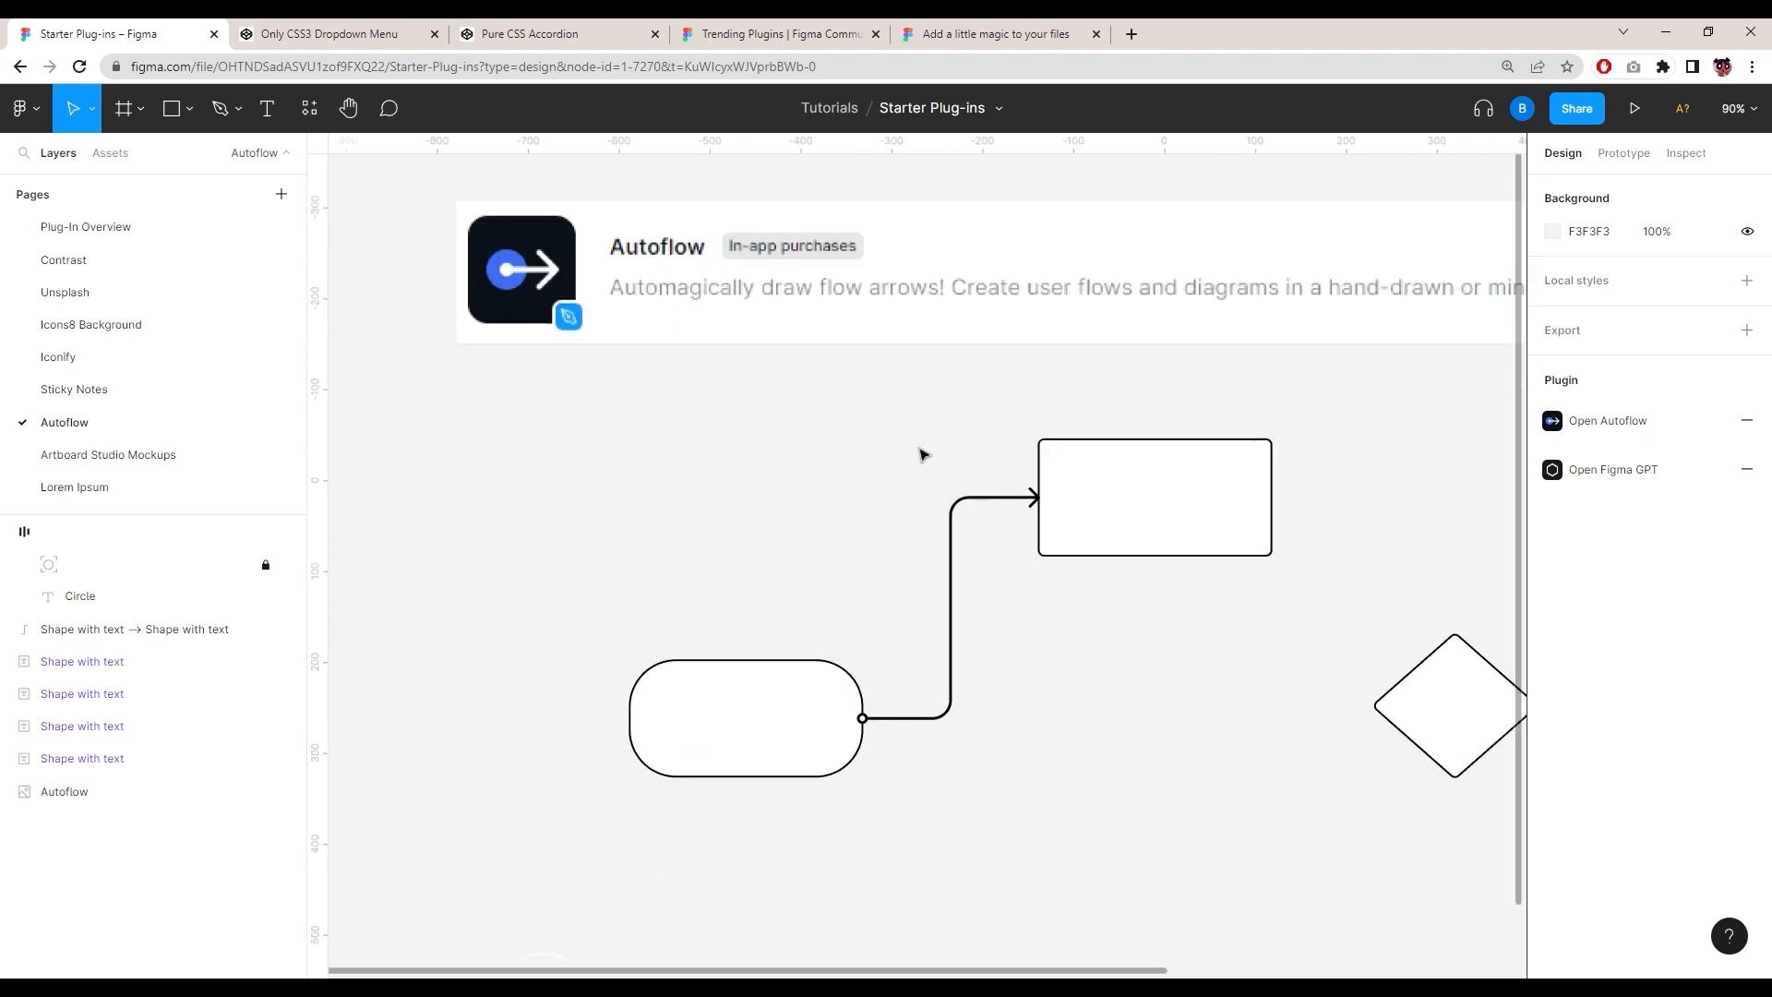
scroll(1108, 629, "down", 5)
scroll(1072, 621, "right", 2)
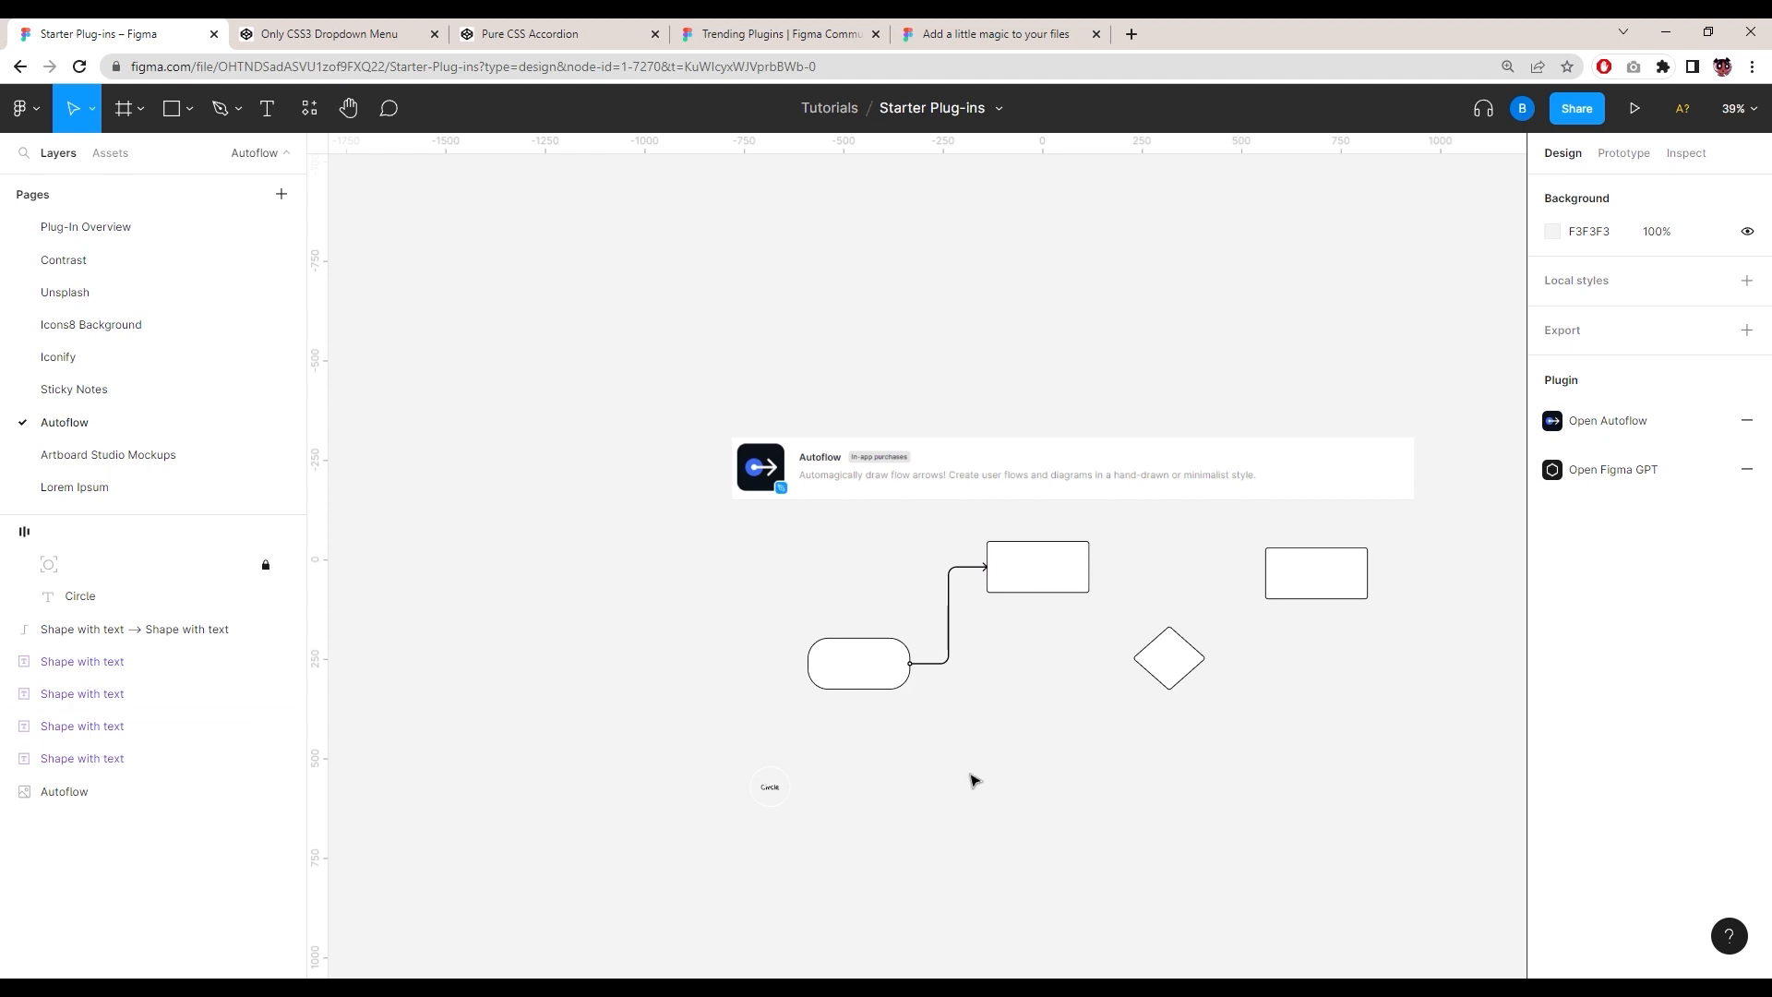
scroll(1144, 641, "up", 3)
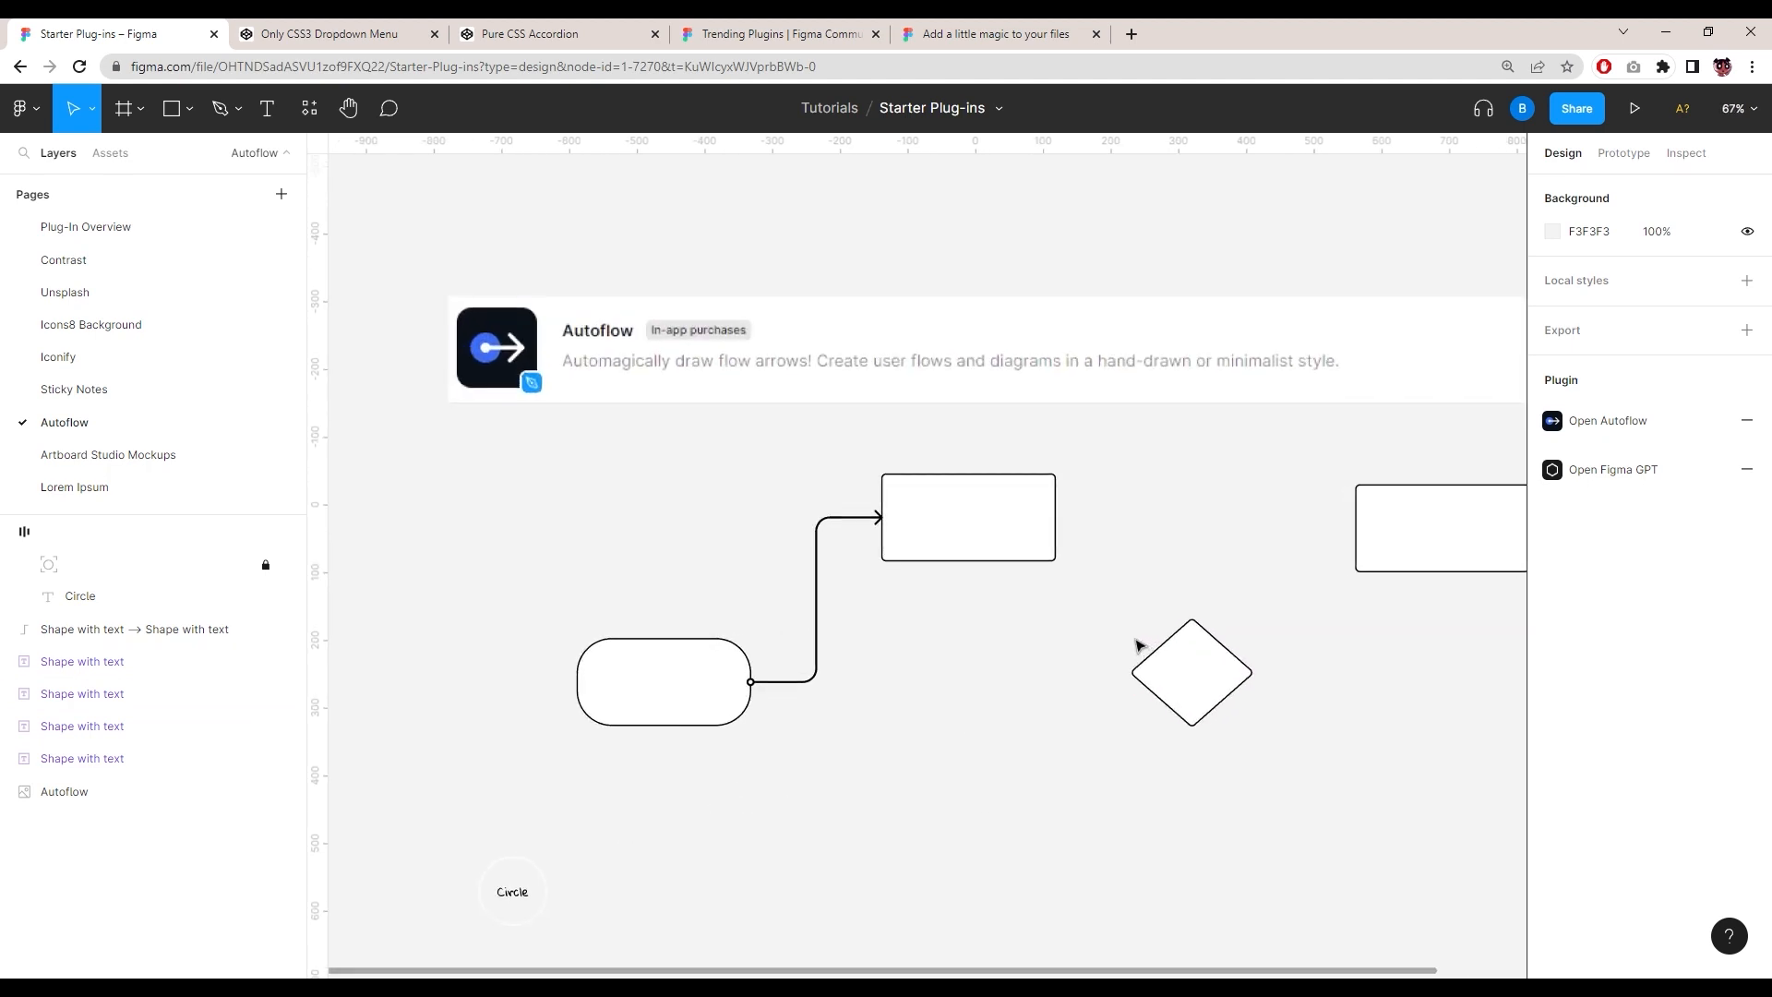
scroll(1137, 644, "down", 2)
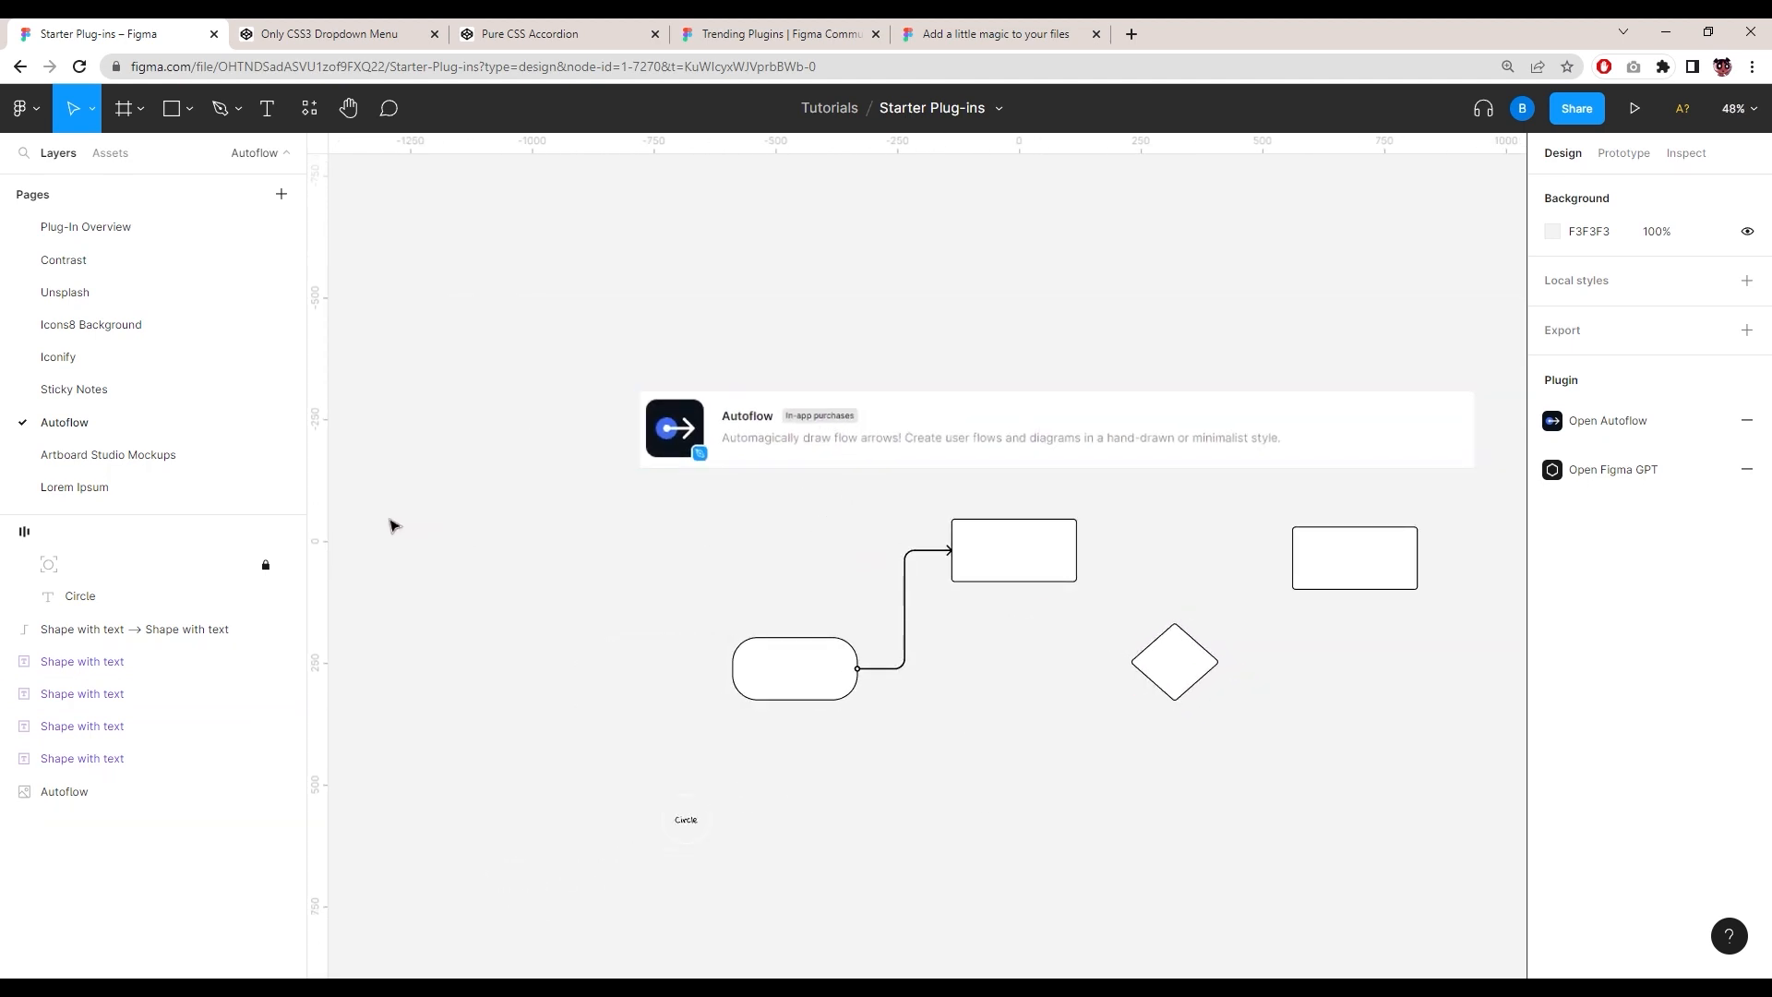
Step: Go to the Artboard Studio Mockups page and run the Artboard Studio Mockups plugin's Add Mockup Item command
left_click(157, 456)
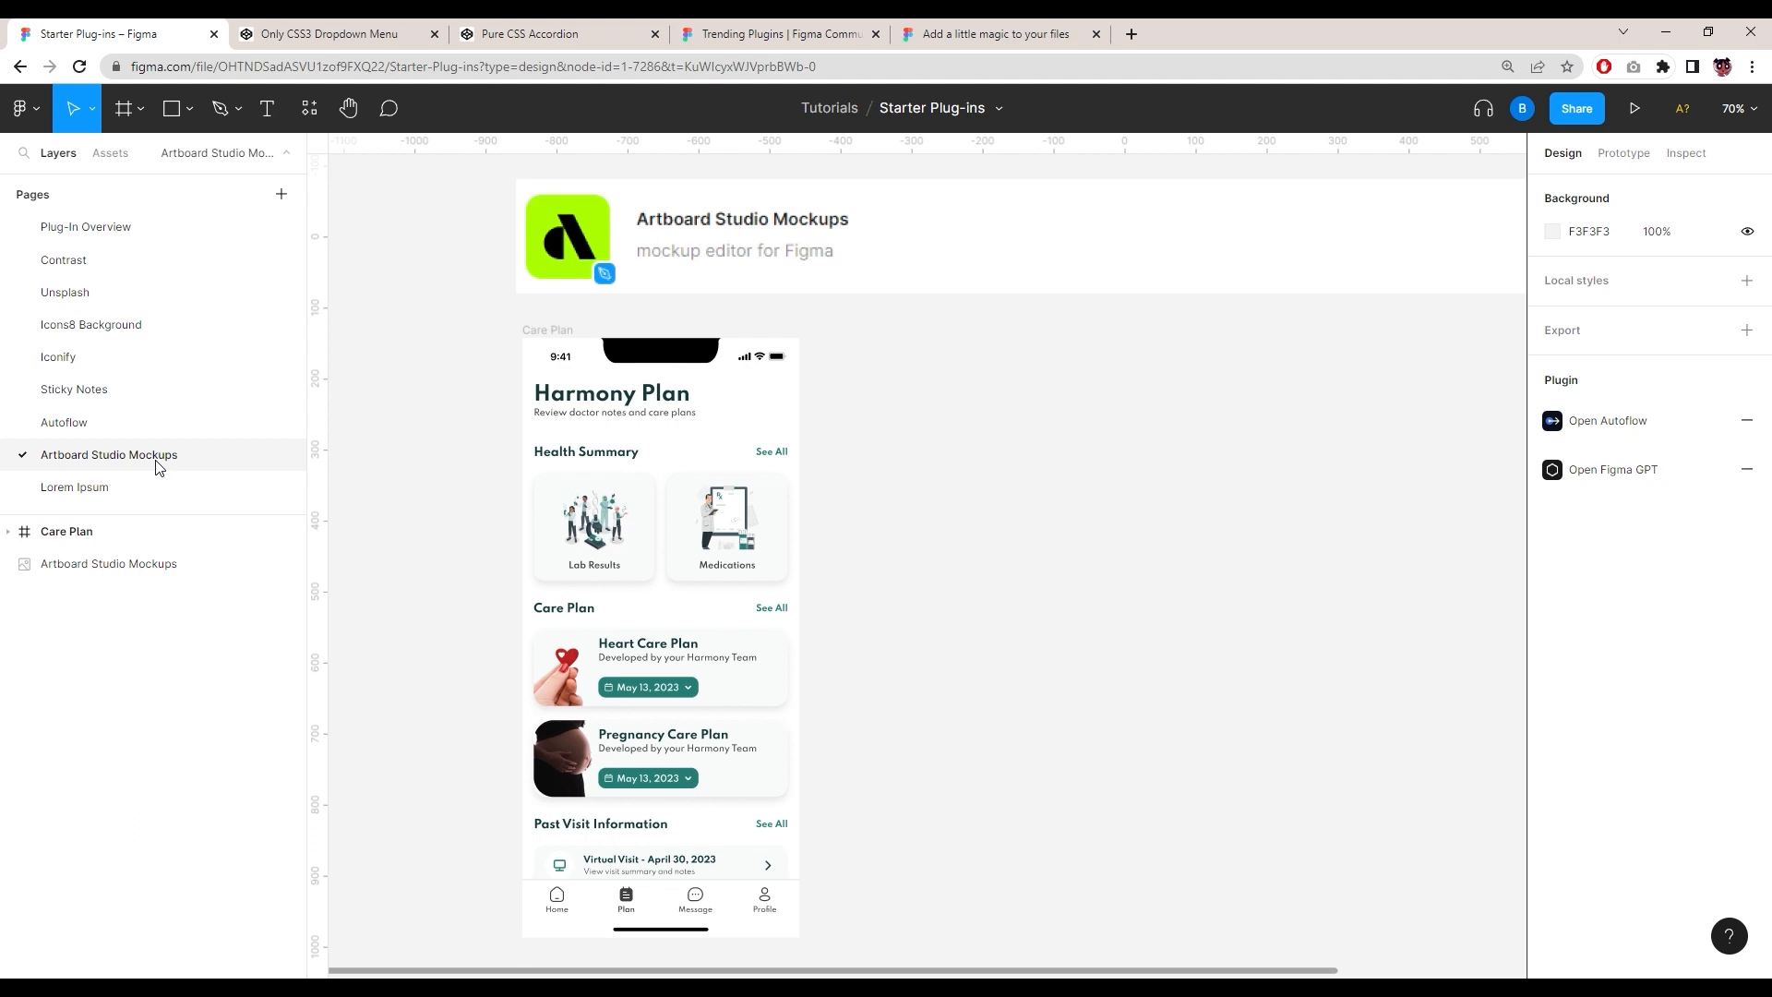
scroll(558, 434, "down", 3)
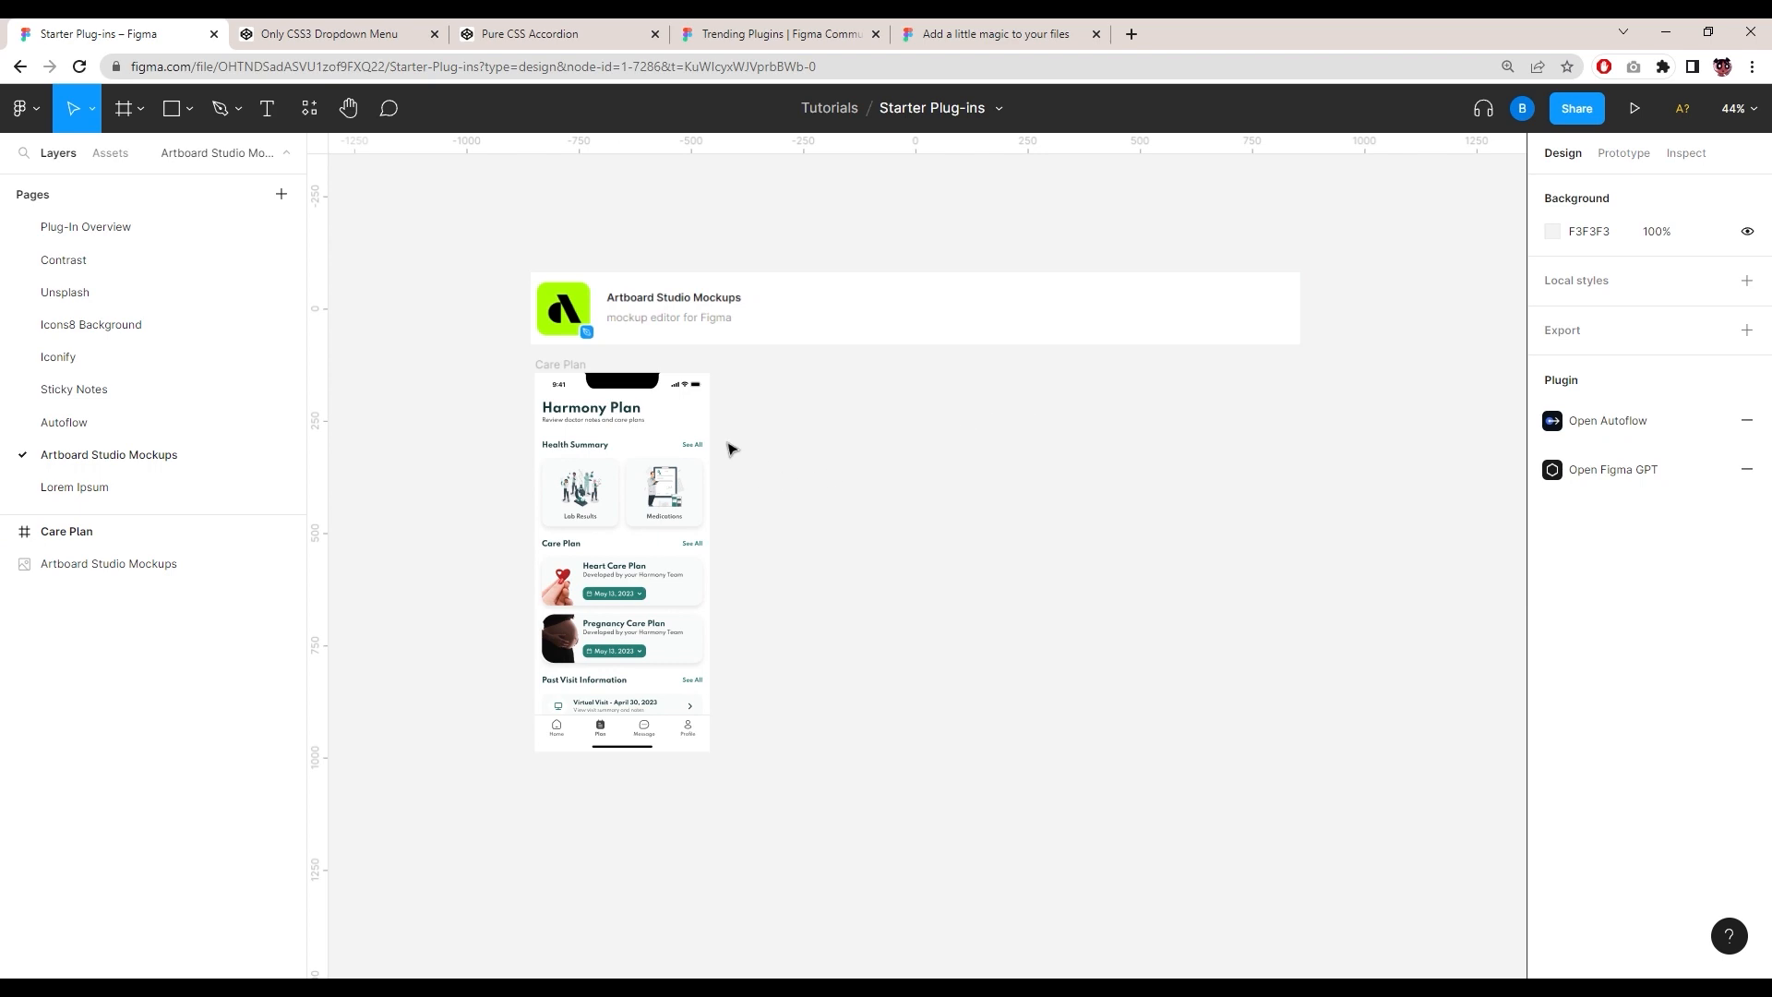
right_click(828, 417)
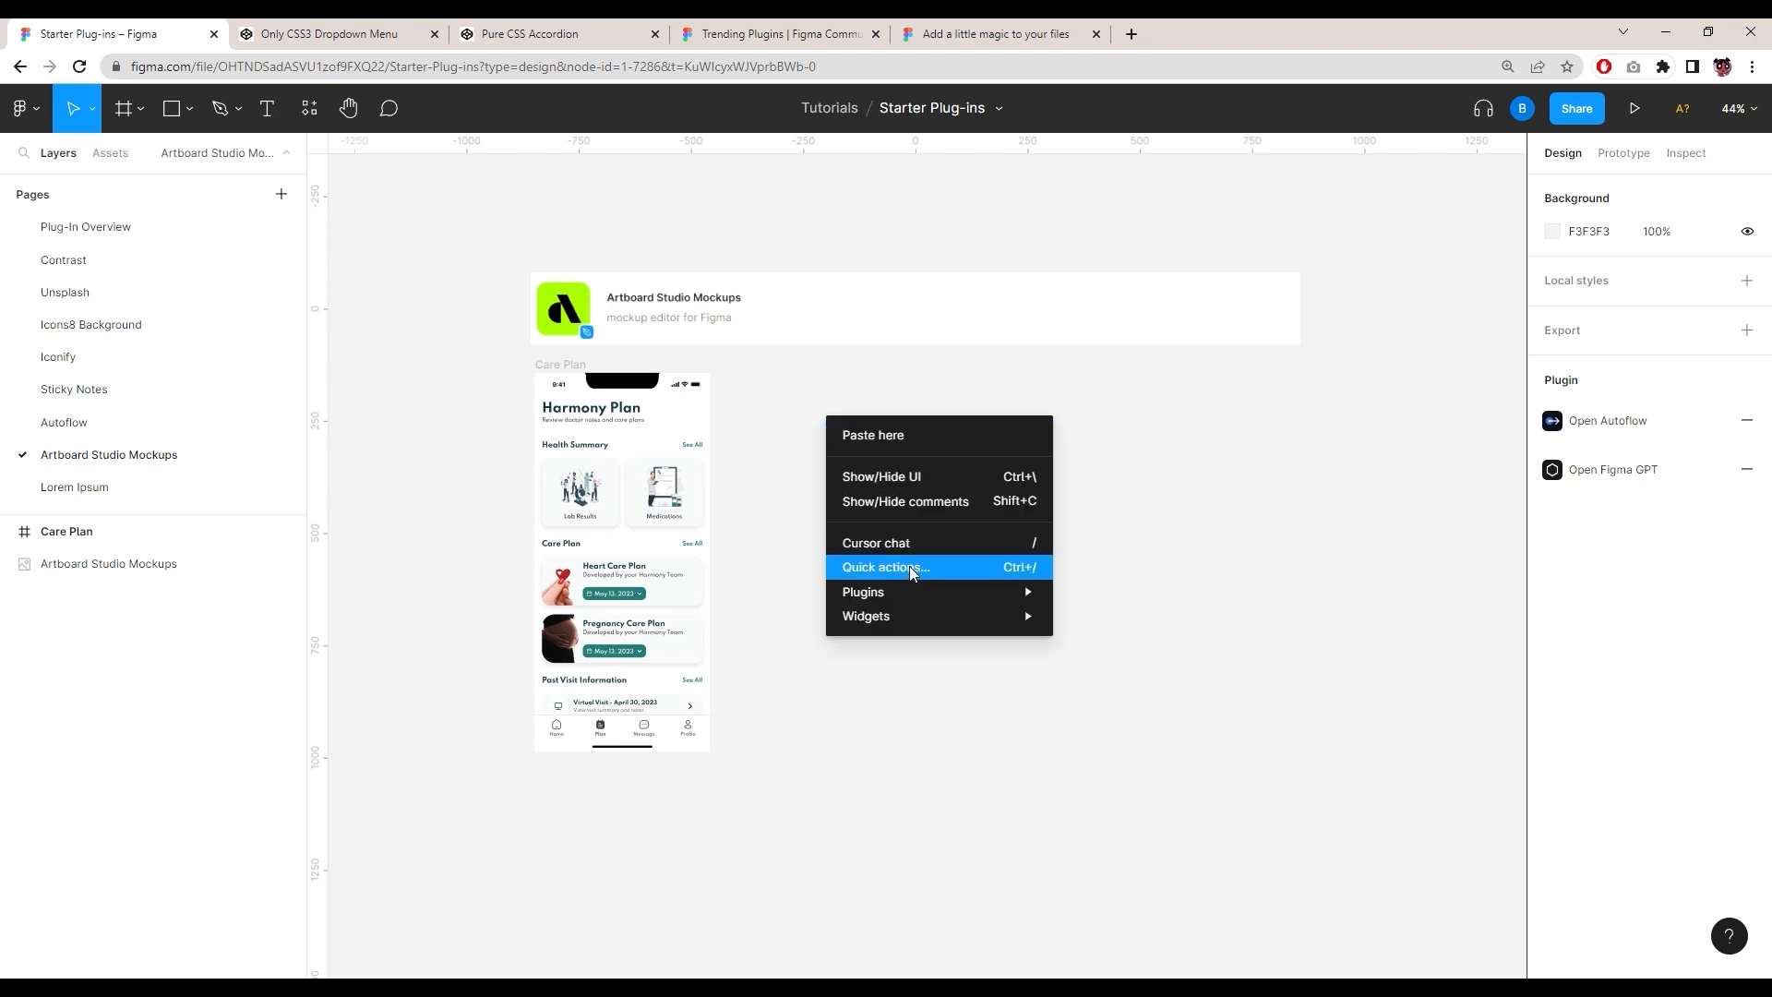
mouse_move(912, 596)
mouse_move(1101, 694)
mouse_move(1153, 810)
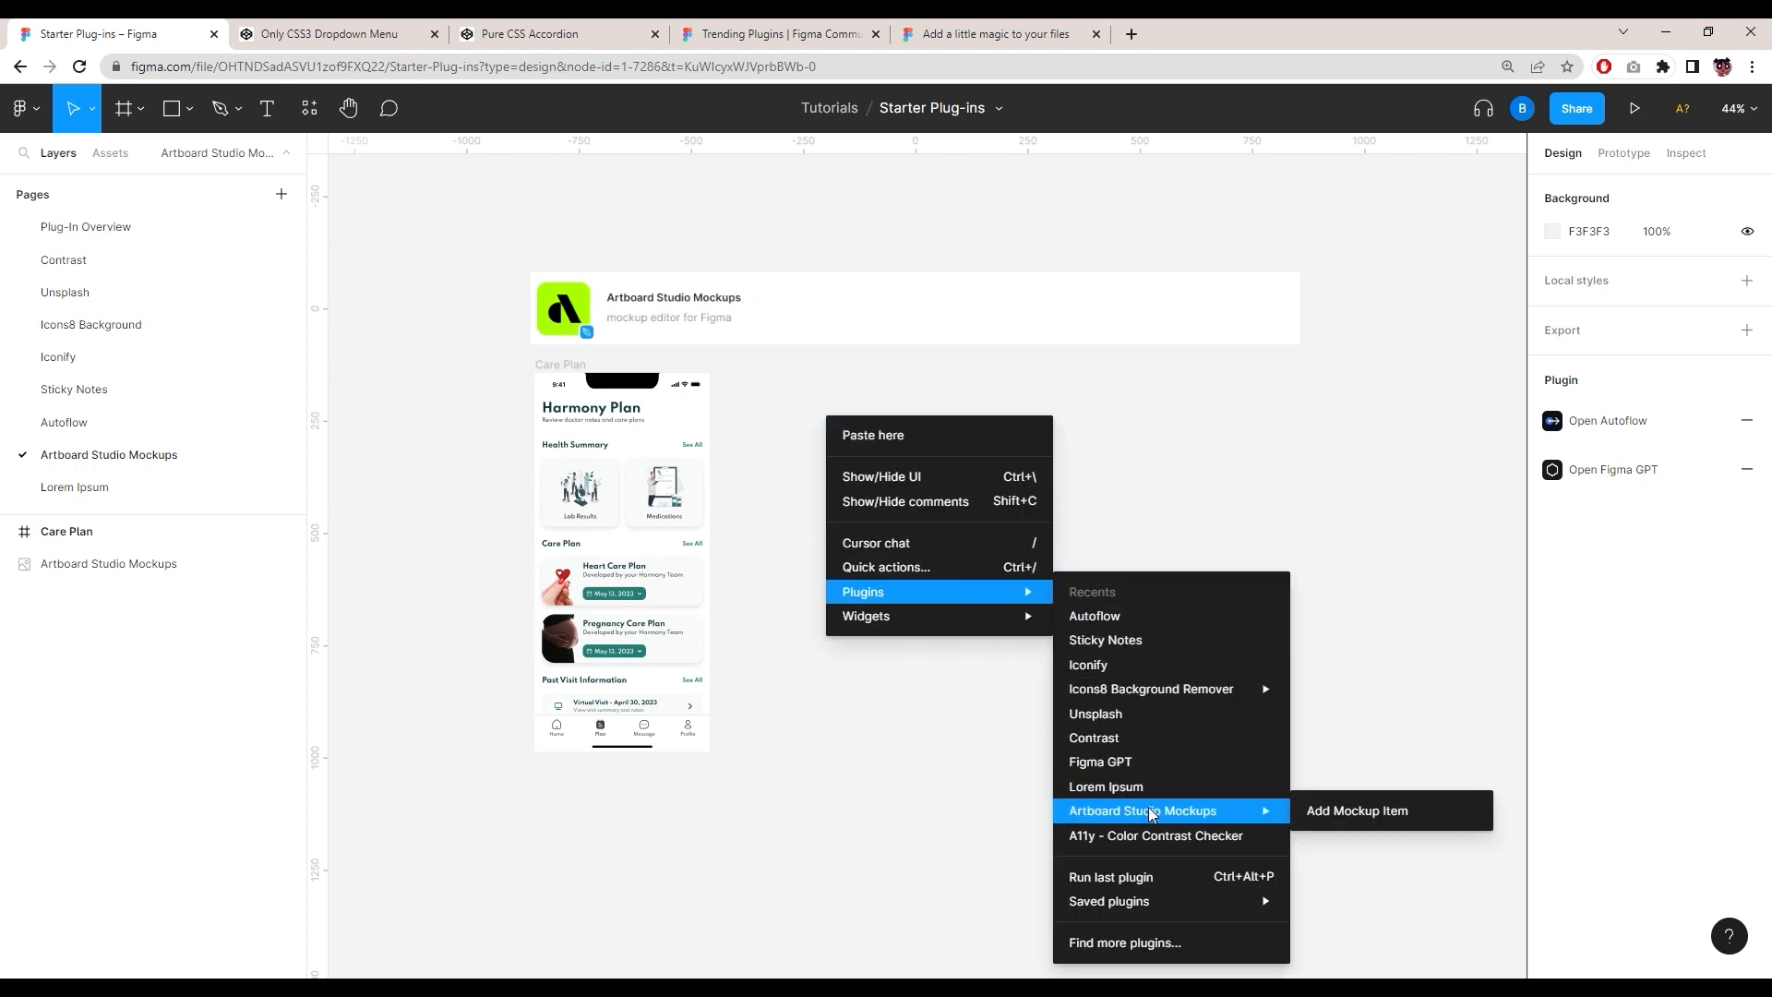
left_click(1368, 812)
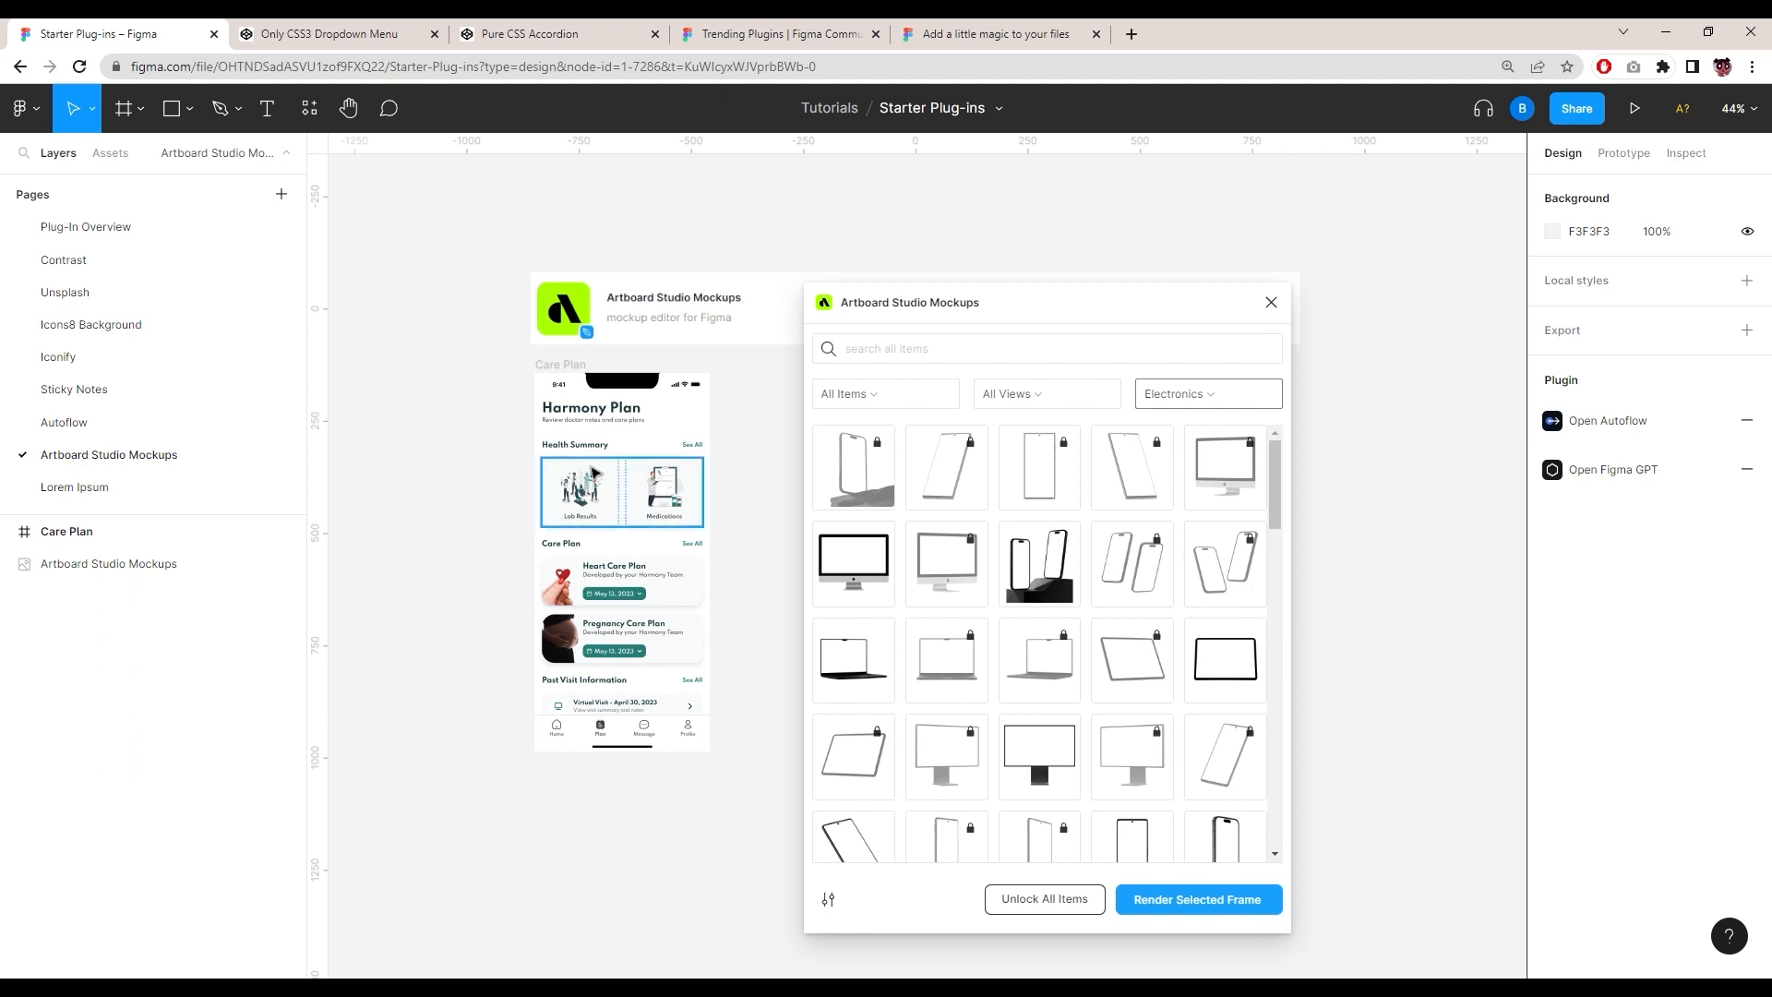
Step: Open the details of the Artboard Studio Mockups plugin and read its description and How to use instructions
left_click(309, 110)
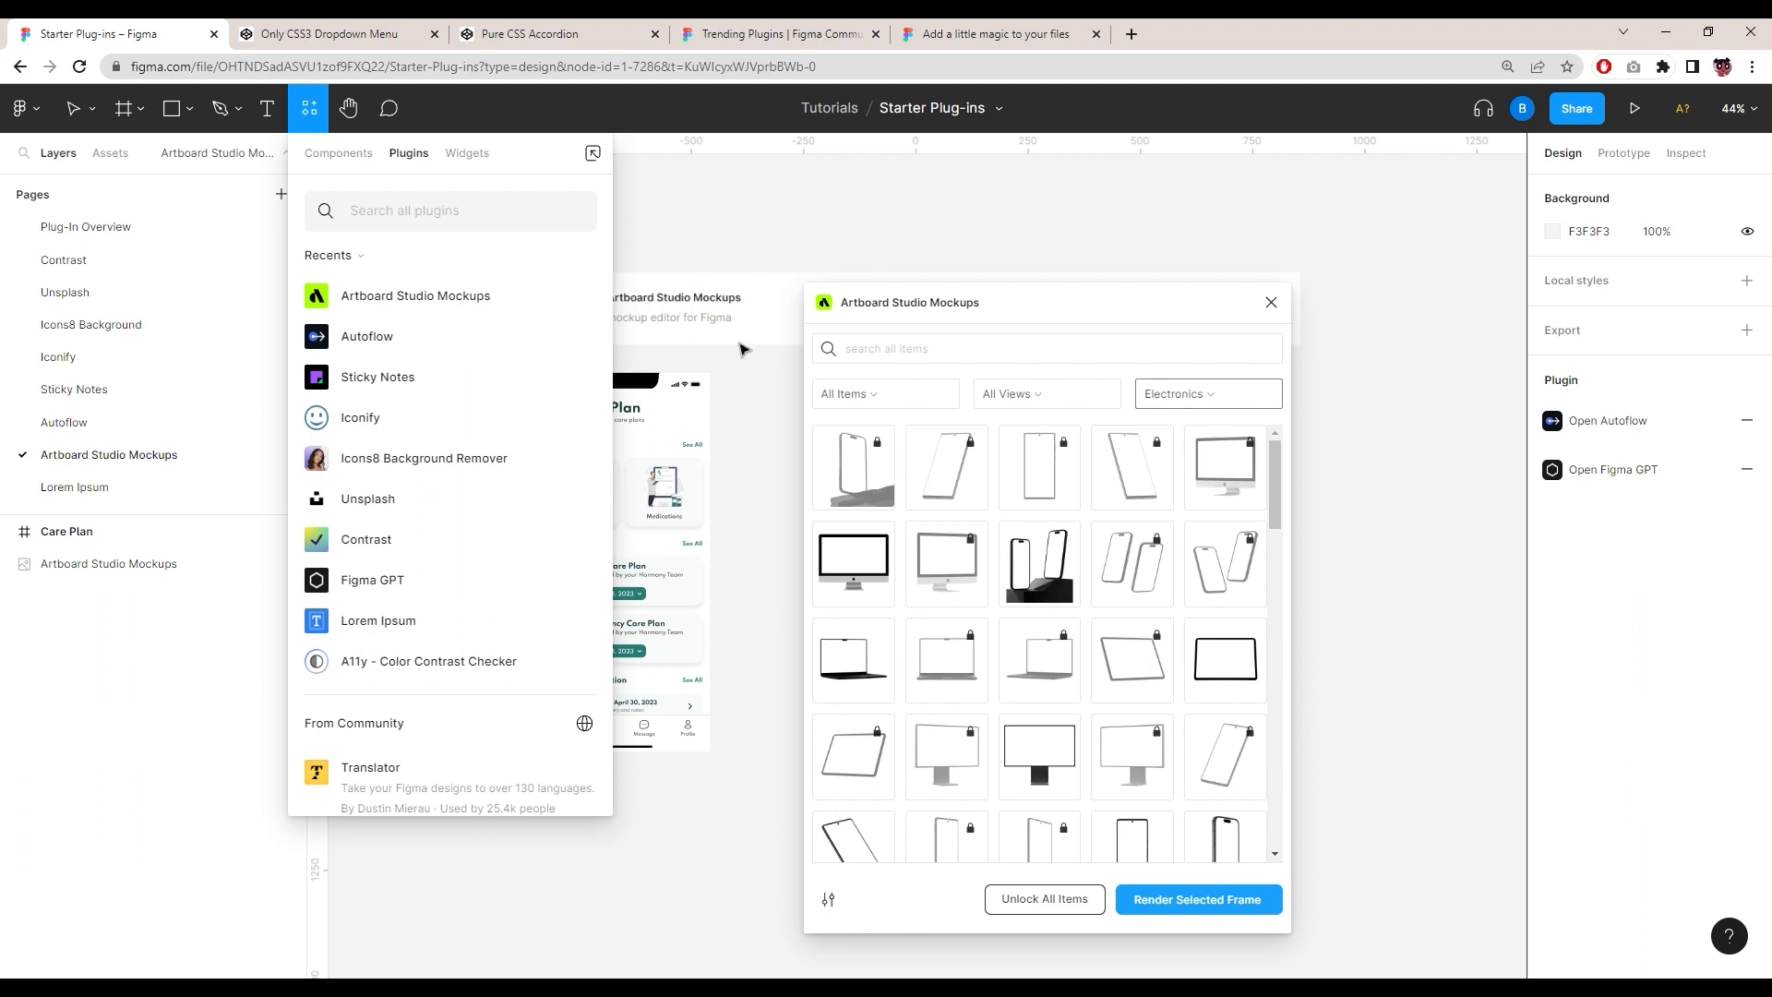
left_click(421, 305)
scroll(316, 637, "down", 3)
scroll(316, 600, "up", 3)
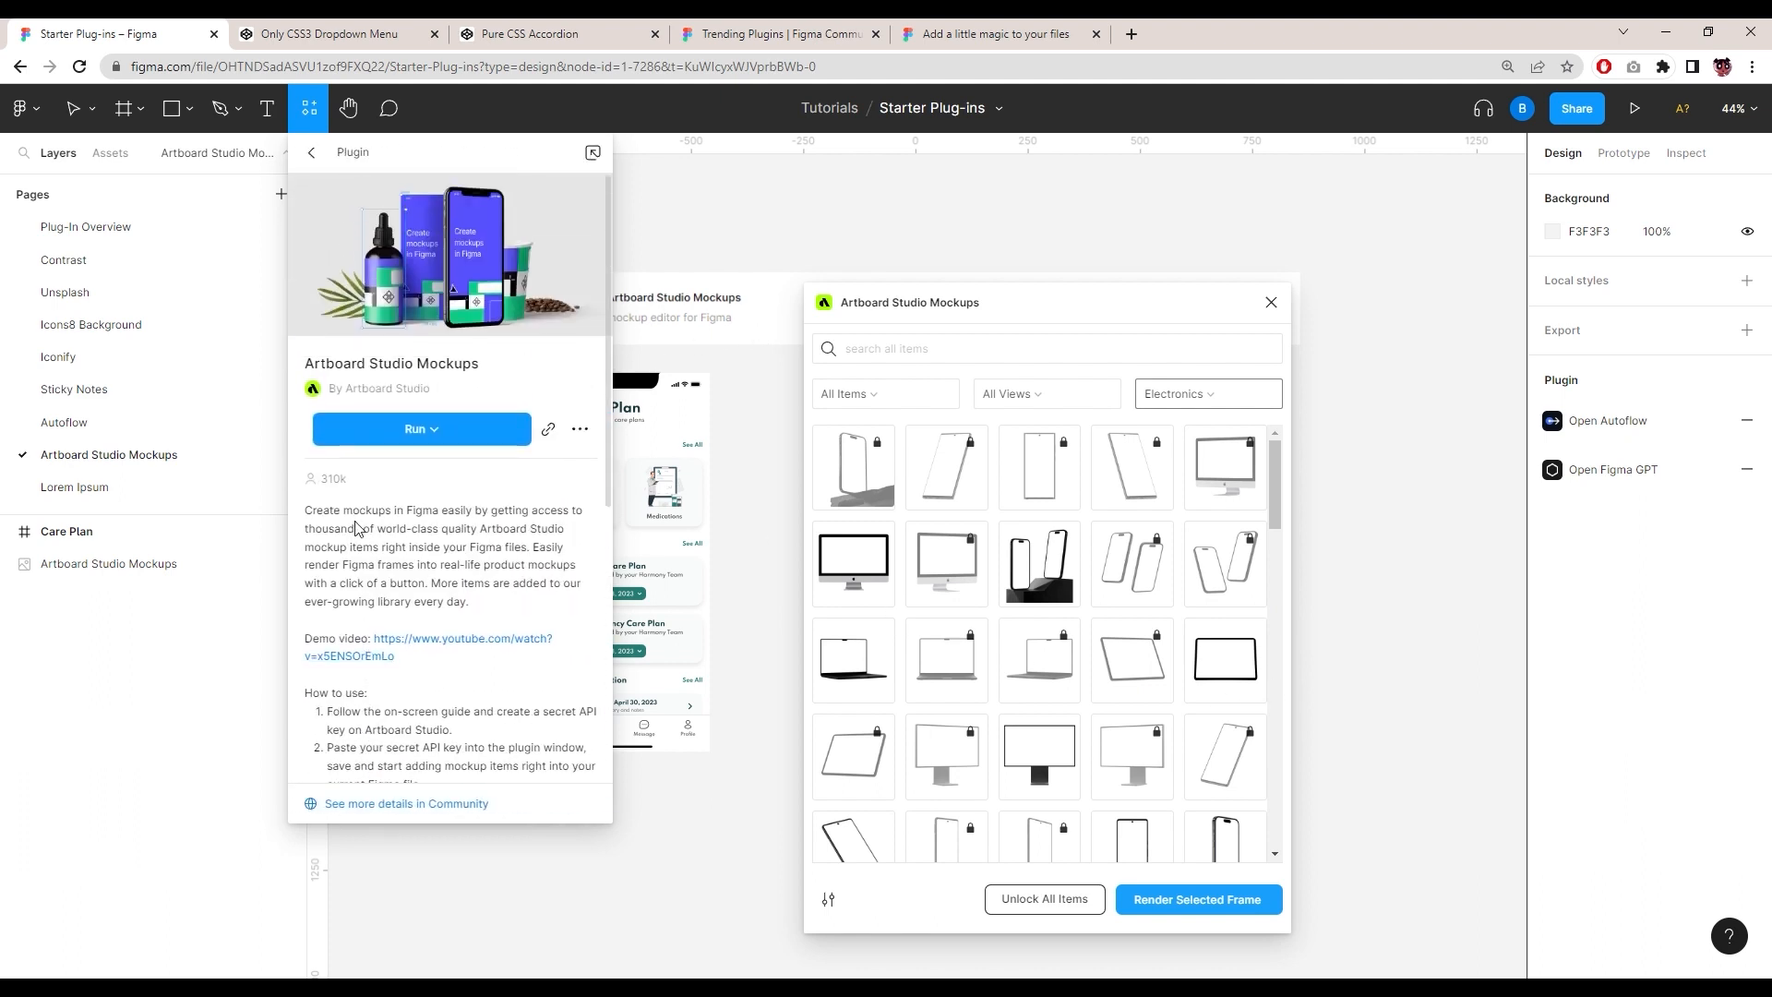
left_click(312, 152)
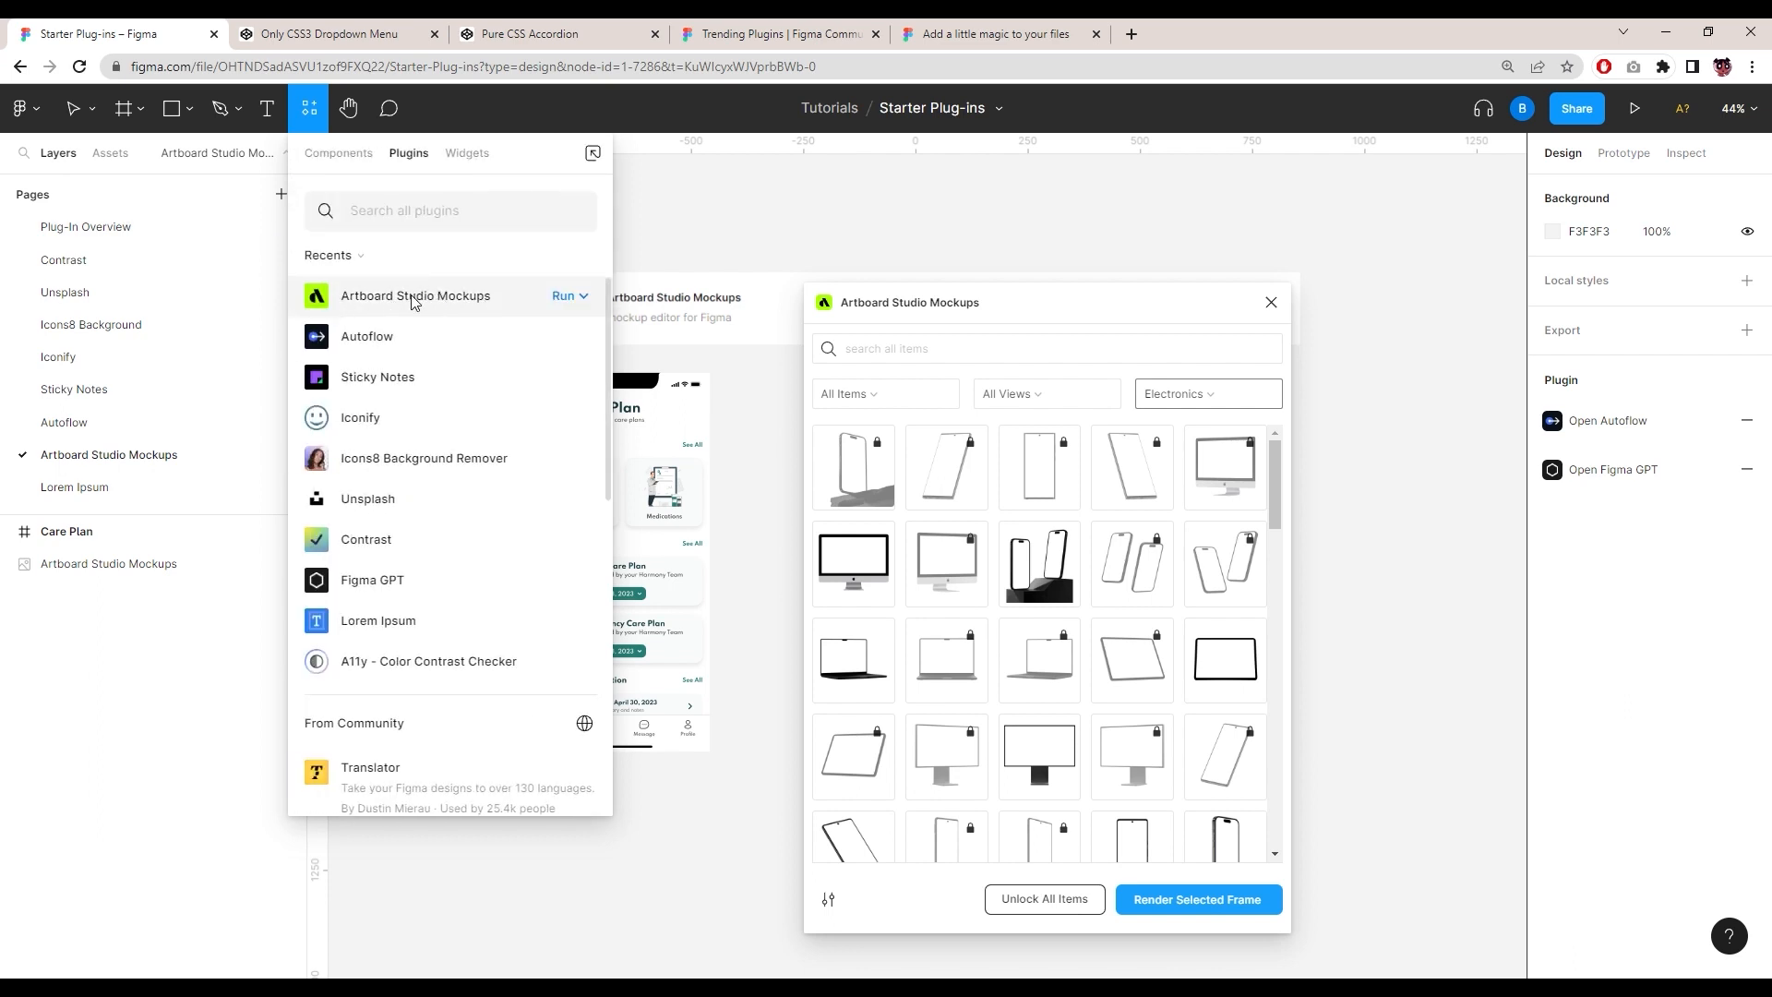
left_click(413, 302)
scroll(327, 520, "down", 5)
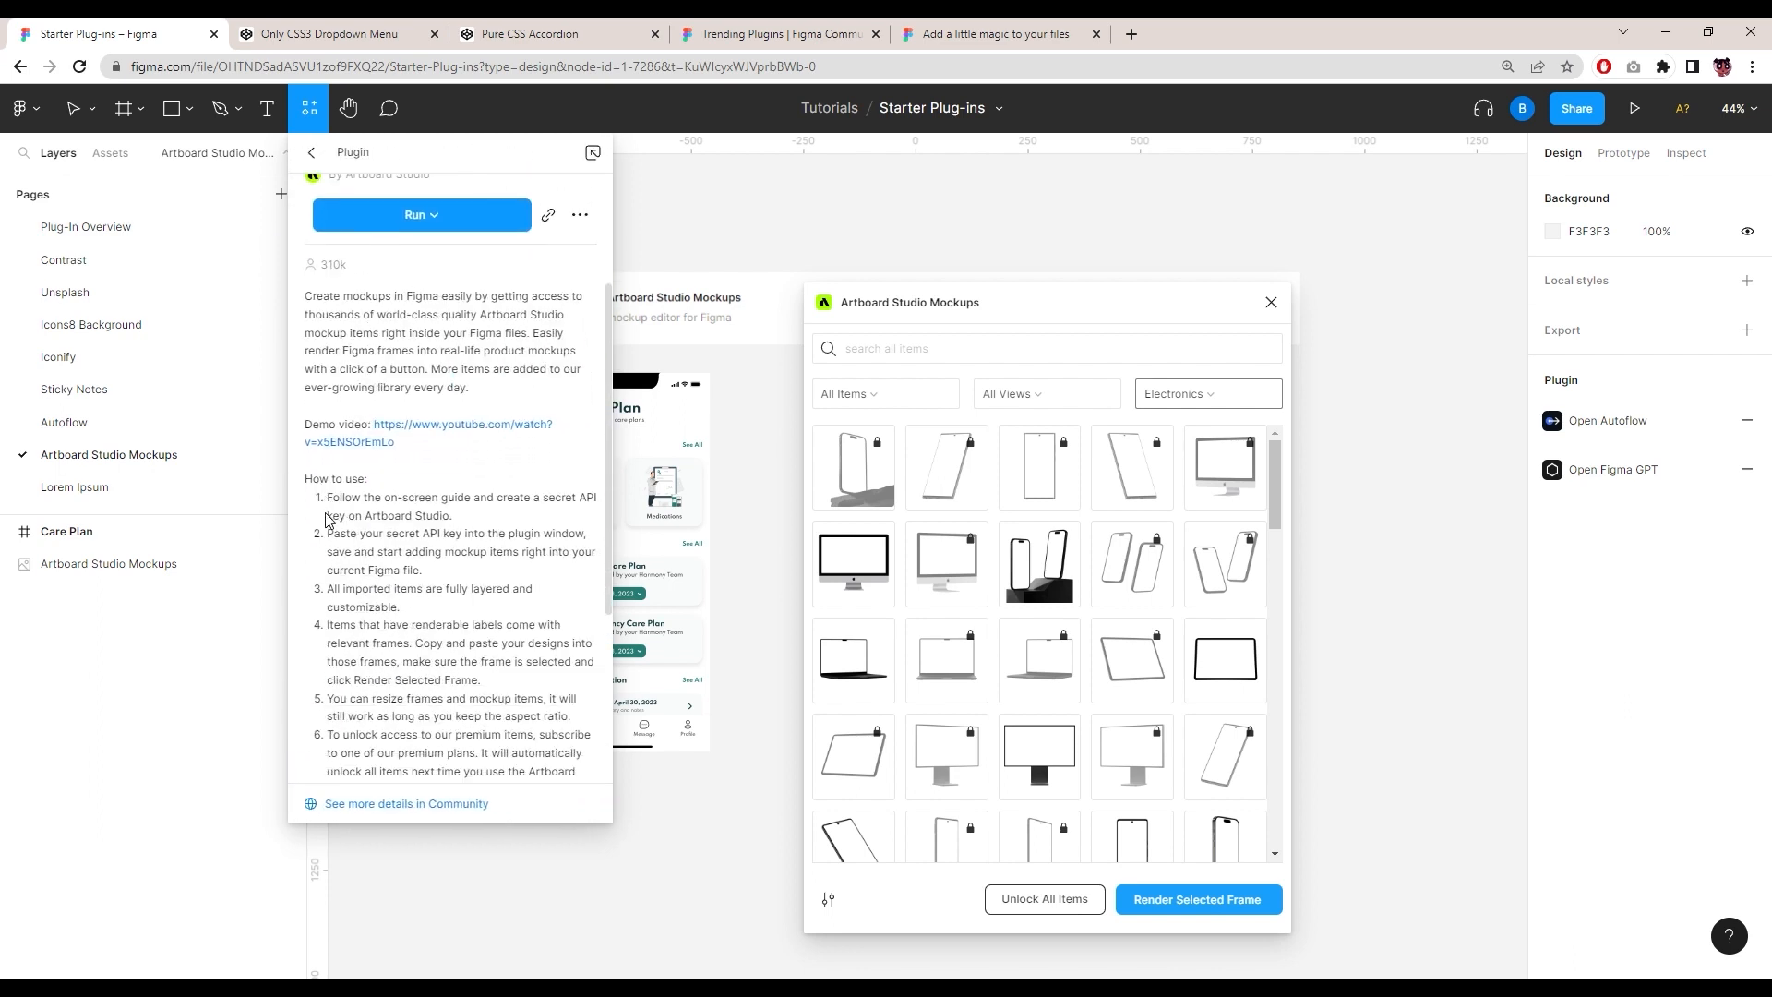
scroll(328, 520, "down", 2)
scroll(346, 341, "up", 5)
scroll(391, 584, "down", 3)
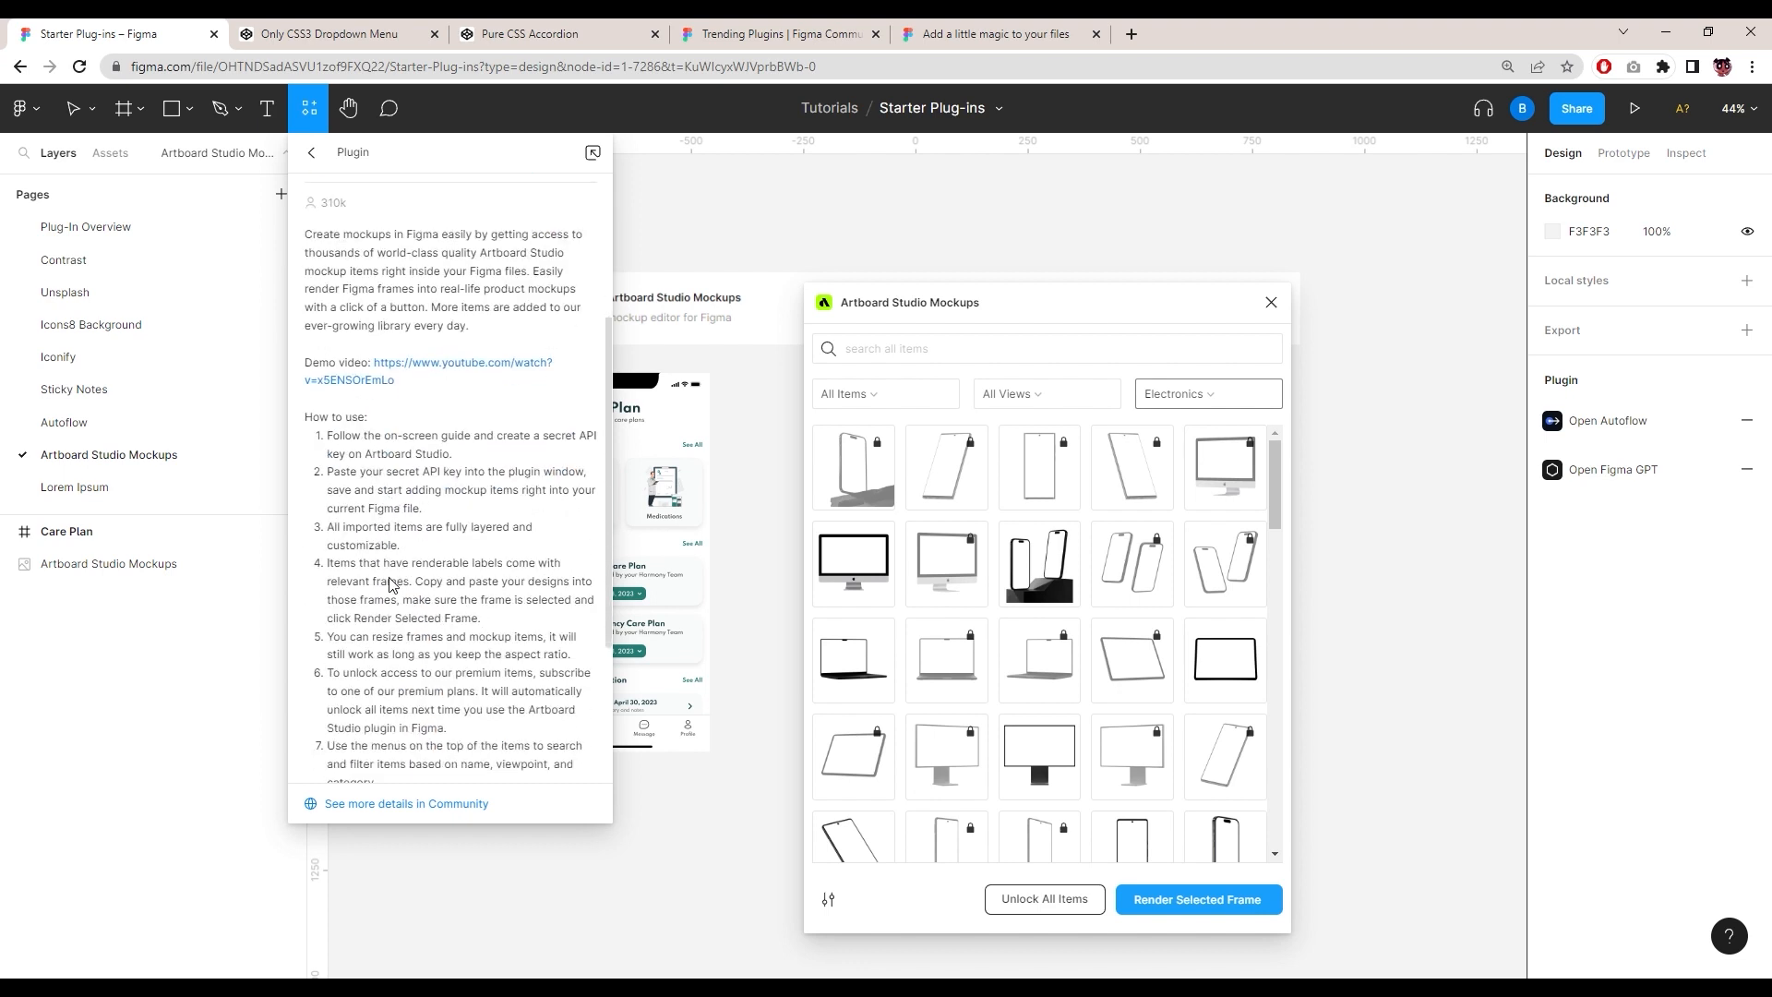
scroll(391, 584, "down", 1)
left_click_drag(309, 337, 380, 330)
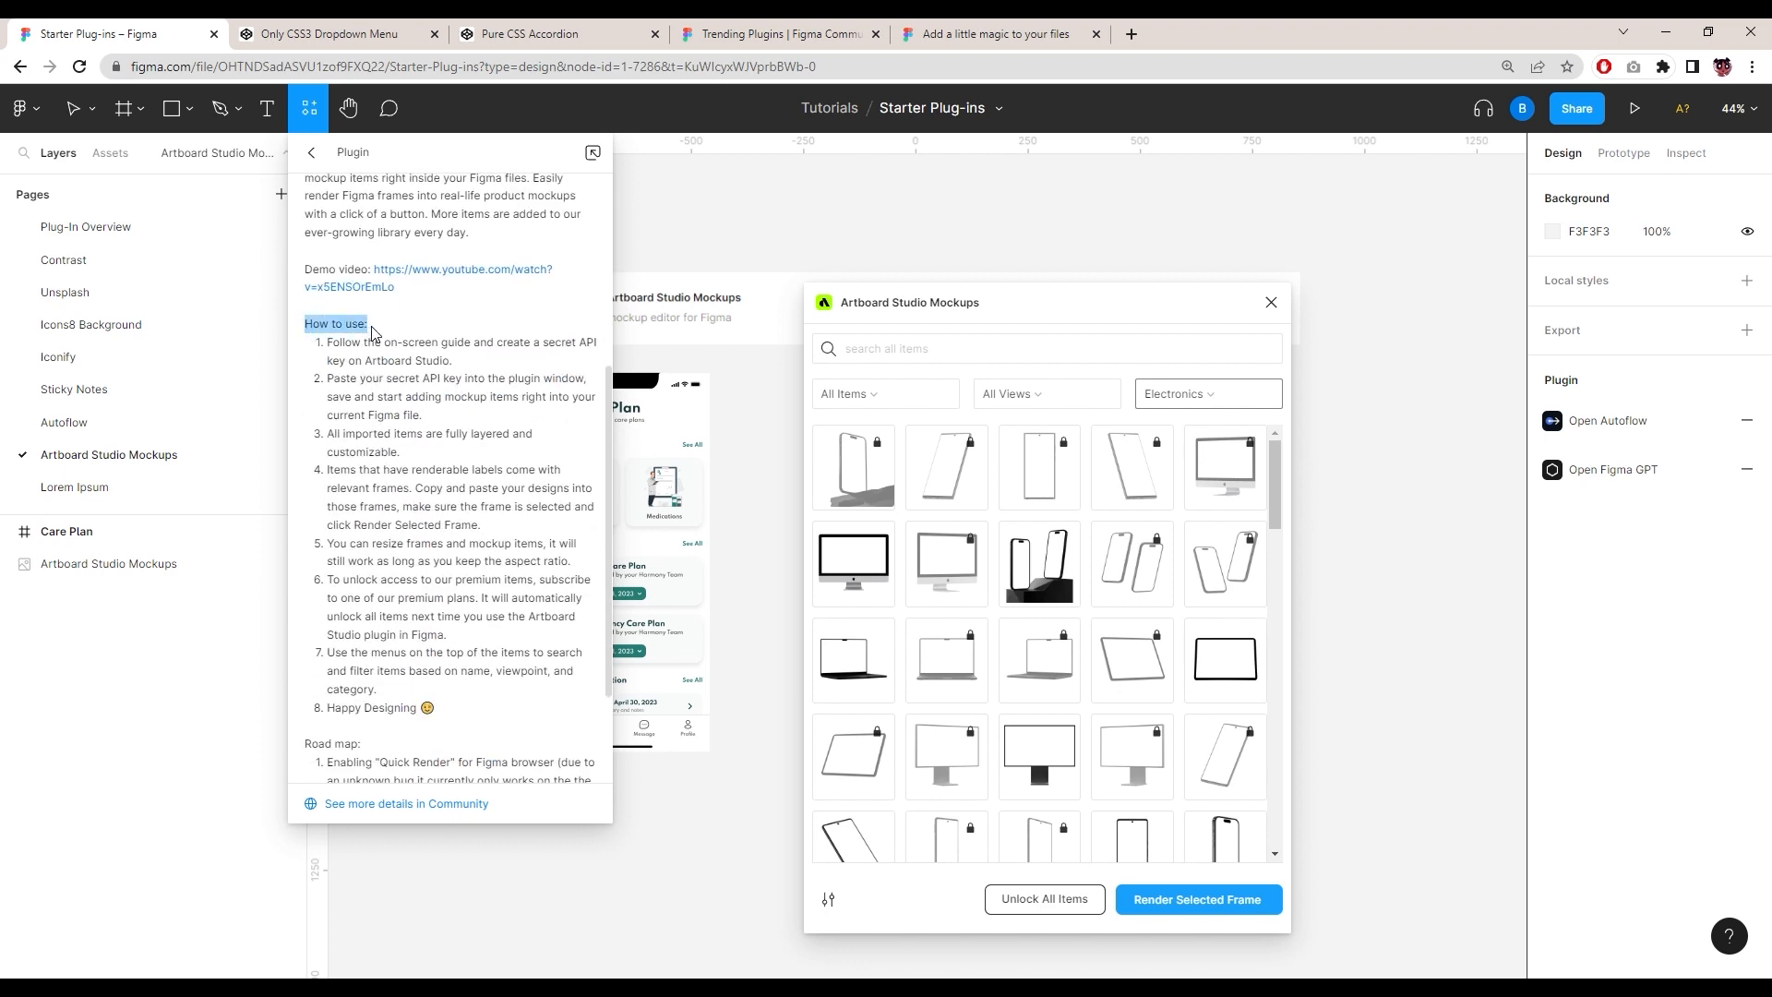
left_click(456, 379)
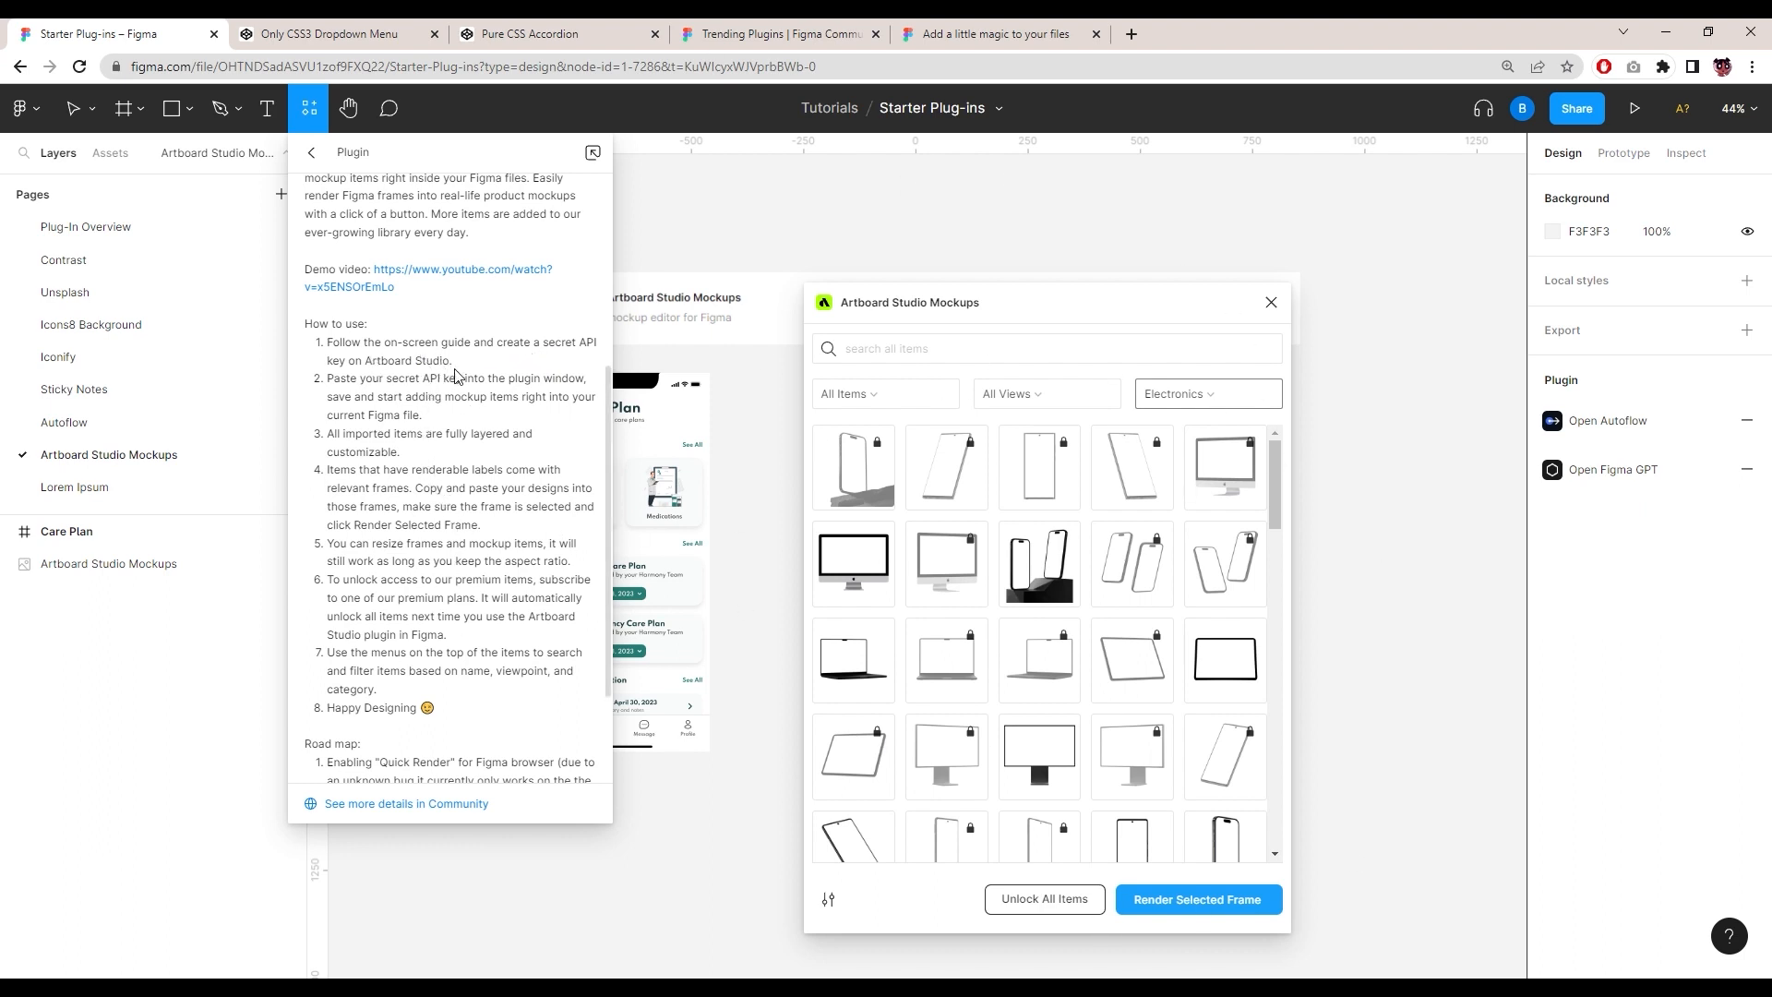
scroll(459, 376, "up", 5)
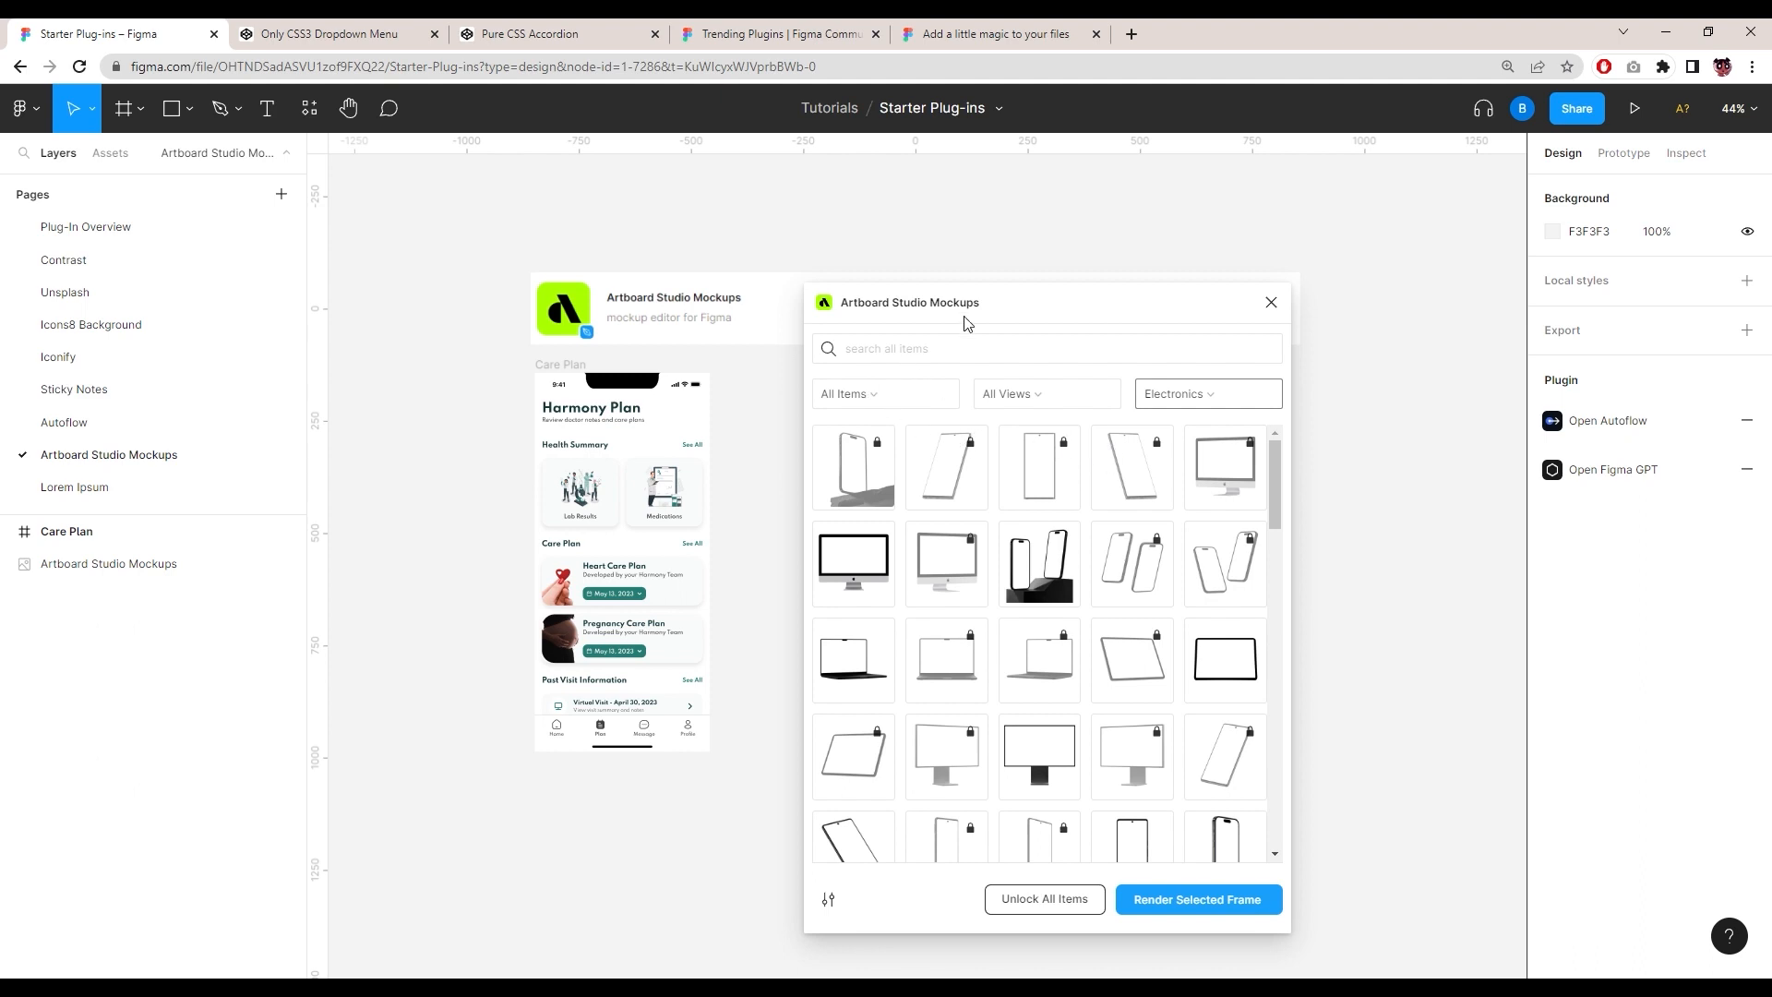
Step: Filter the mockup library to Free Items, browse the electronics mockups and move the plugin window farther from the Care Plan frame
left_click(926, 395)
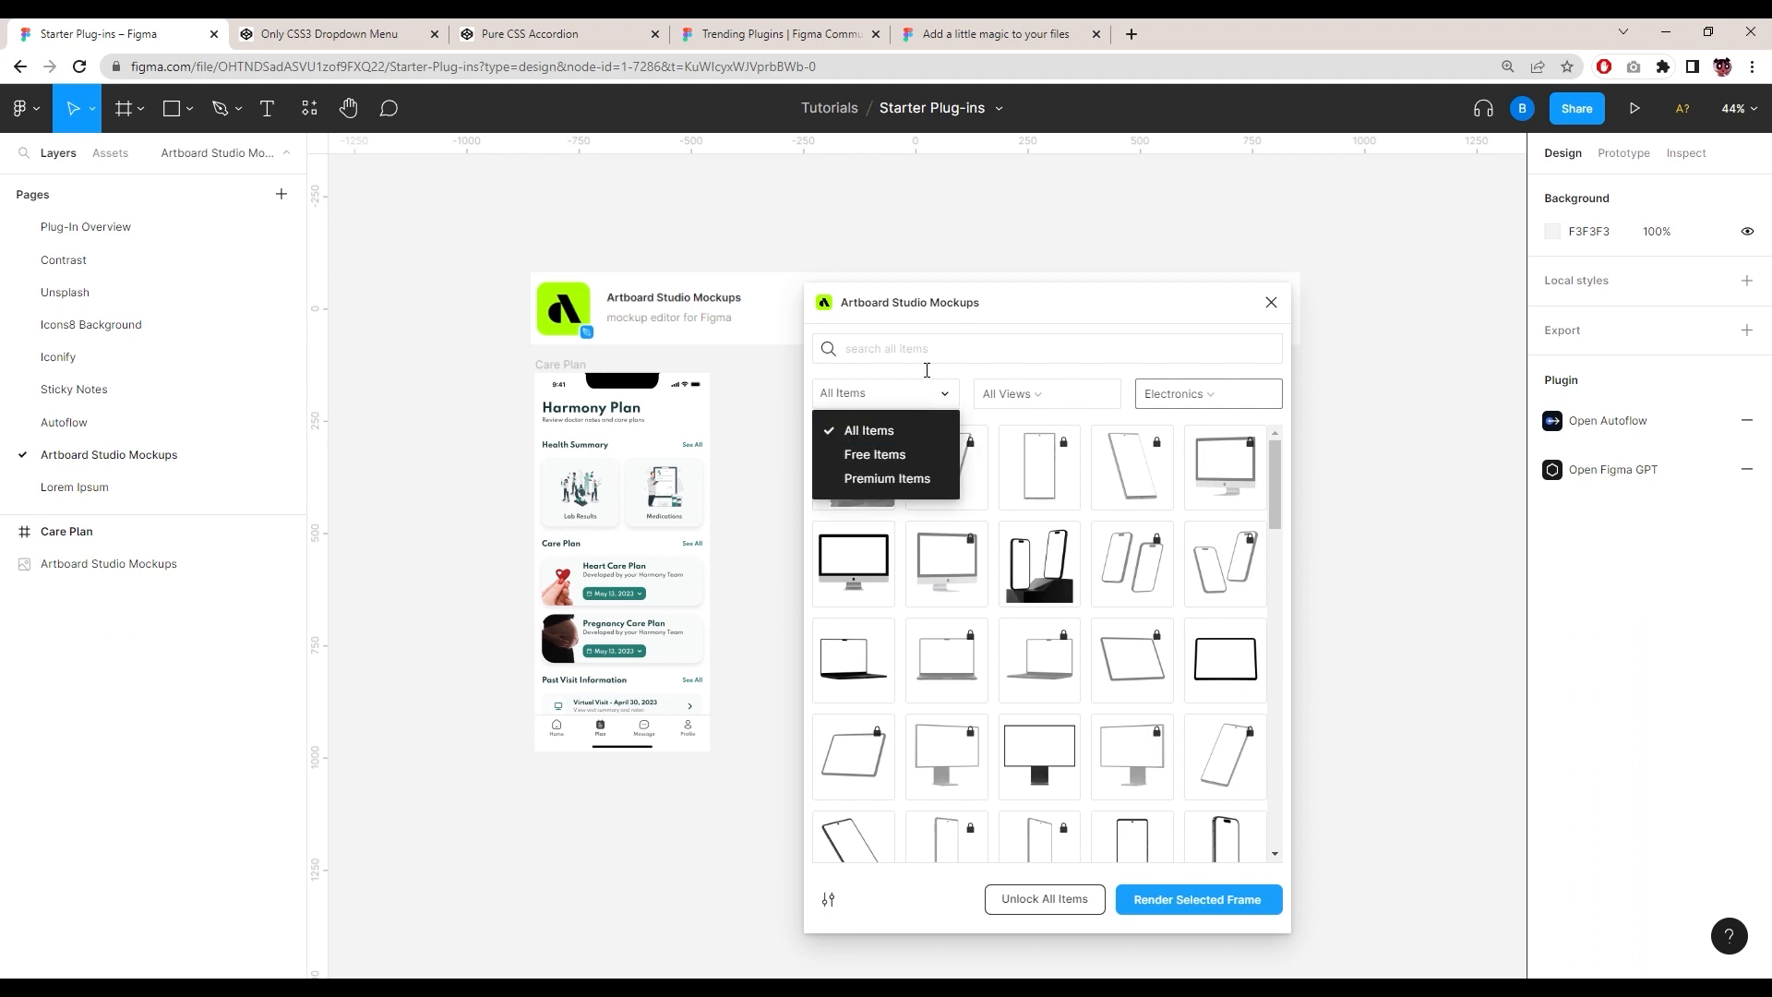
left_click(912, 461)
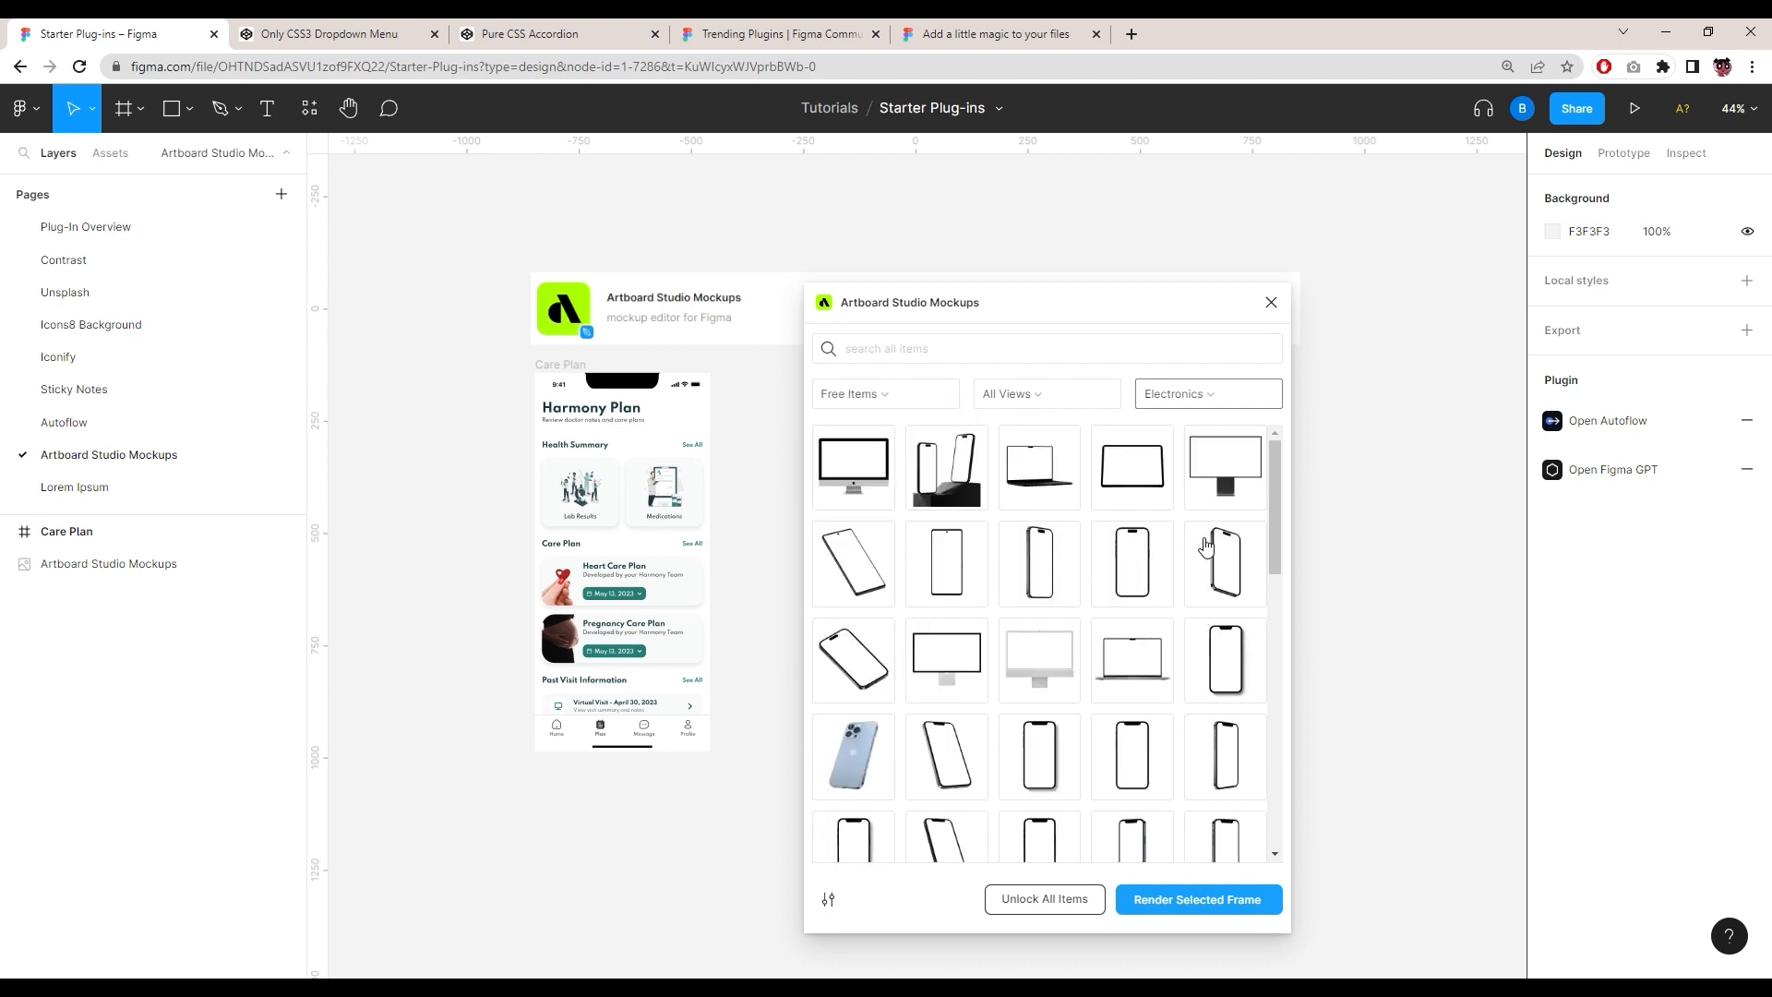
scroll(1196, 573, "down", 10)
scroll(1197, 574, "up", 9)
scroll(1198, 573, "up", 1)
scroll(1016, 609, "down", 5)
scroll(1012, 614, "up", 5)
left_click_drag(1155, 305, 1283, 305)
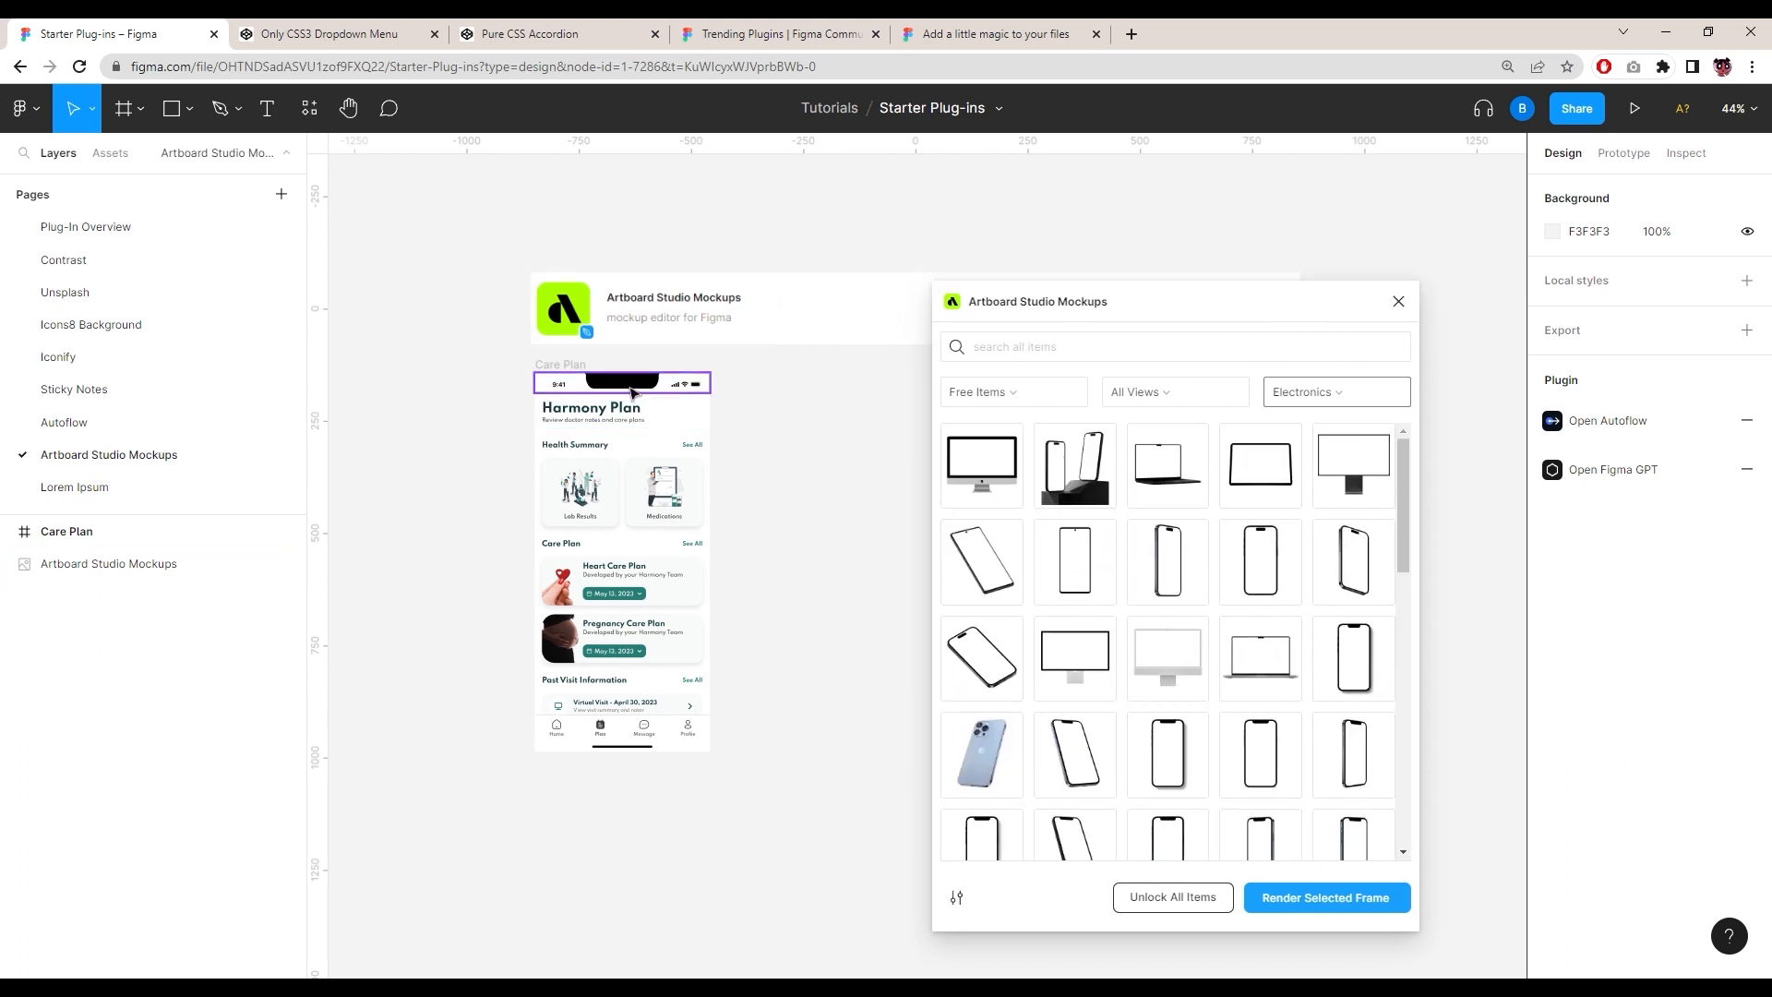
Step: Check the device size presets, search the mockup library for "iphone 13" and add iPhone 13 and iPhone 14 Pro mockups to the page
left_click(582, 372)
left_click(1568, 239)
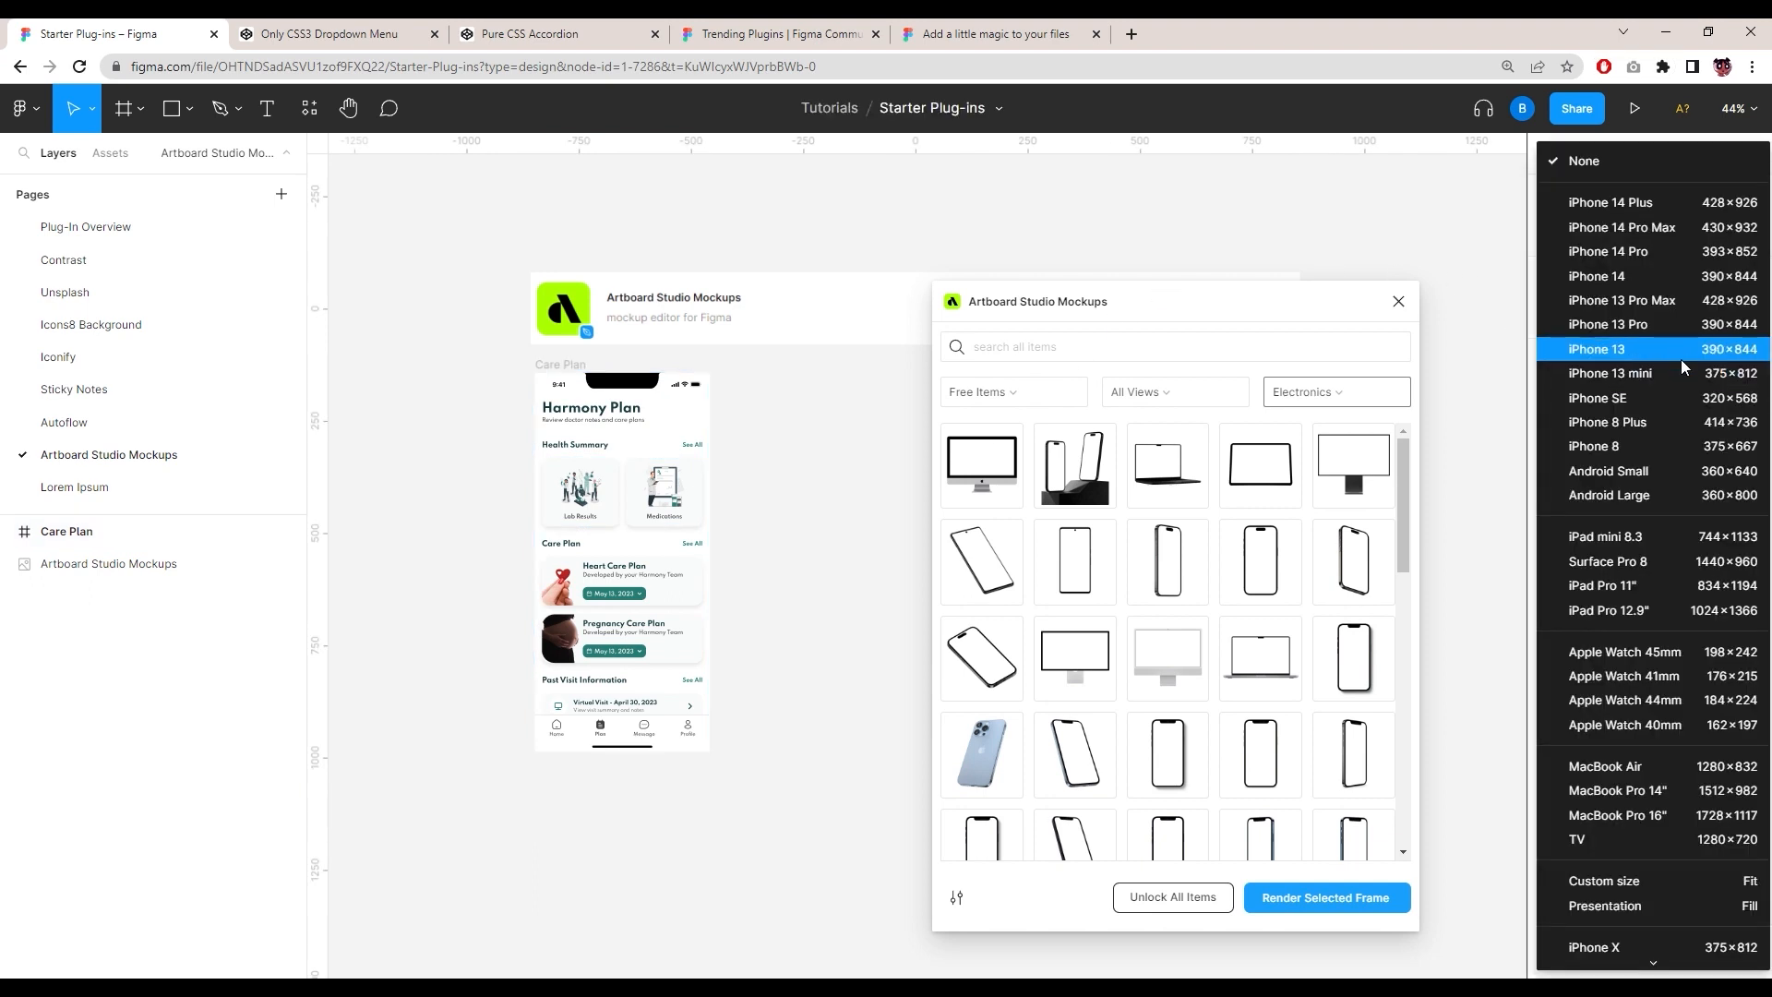
left_click(1054, 349)
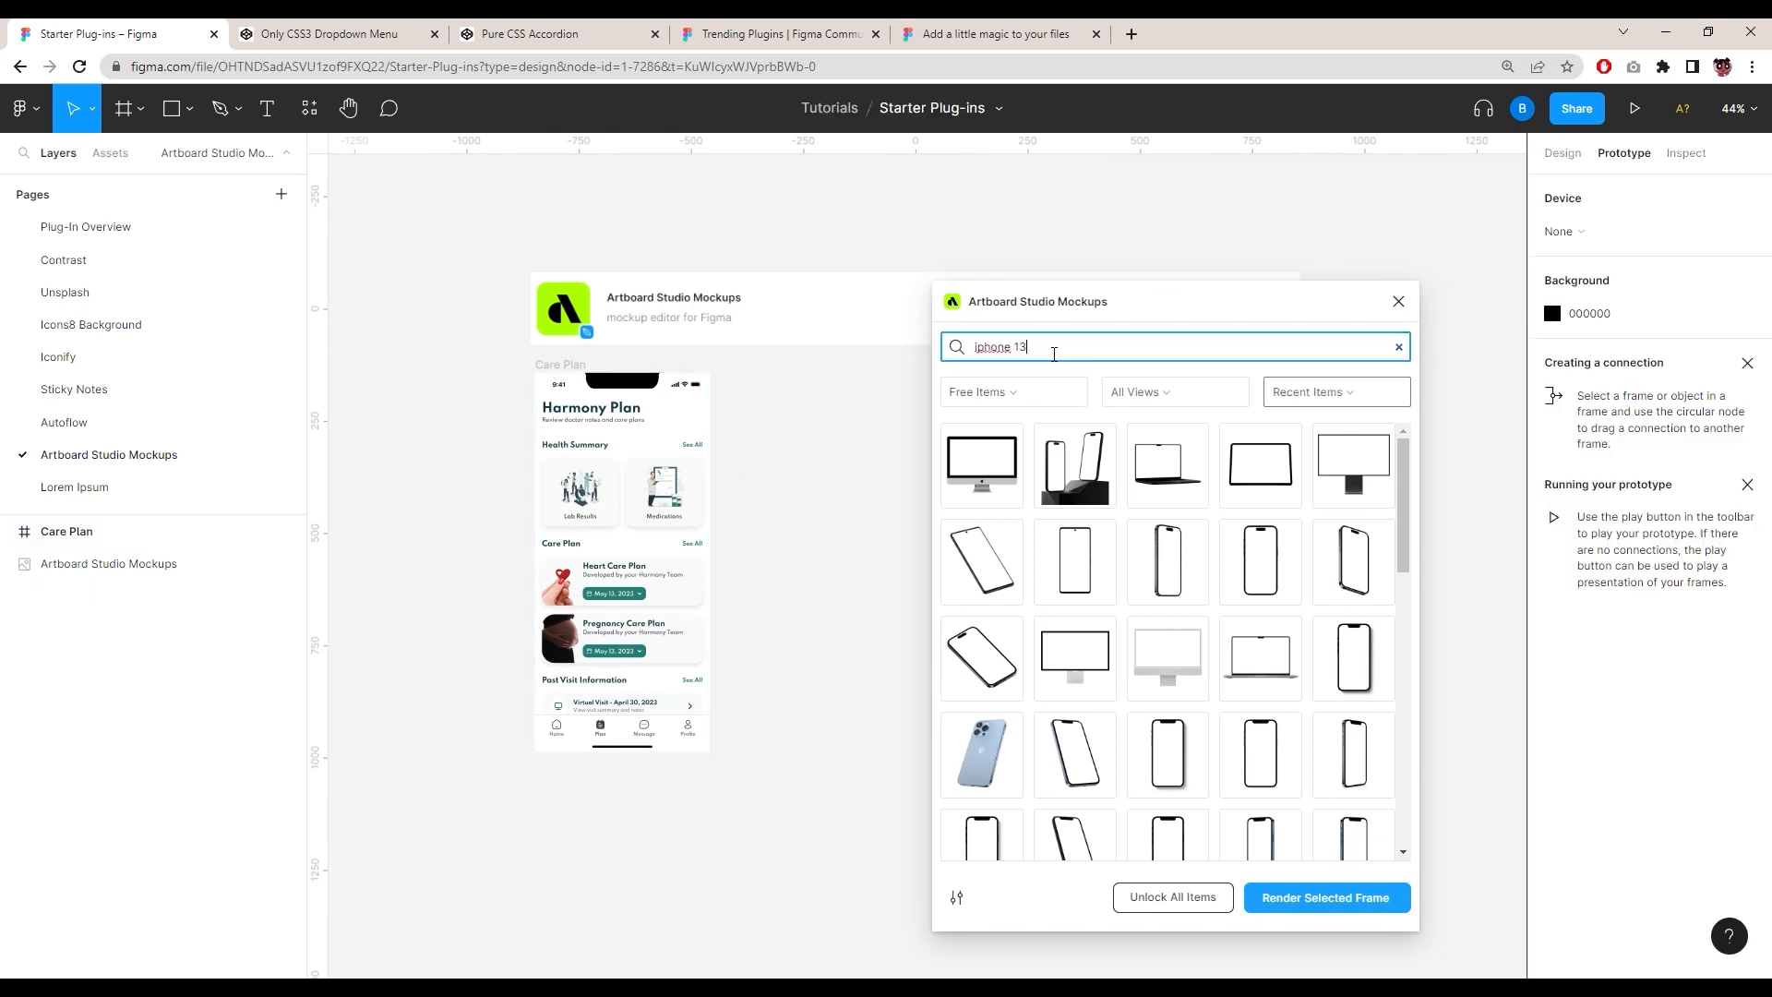
left_click(1168, 572)
left_click(1165, 577)
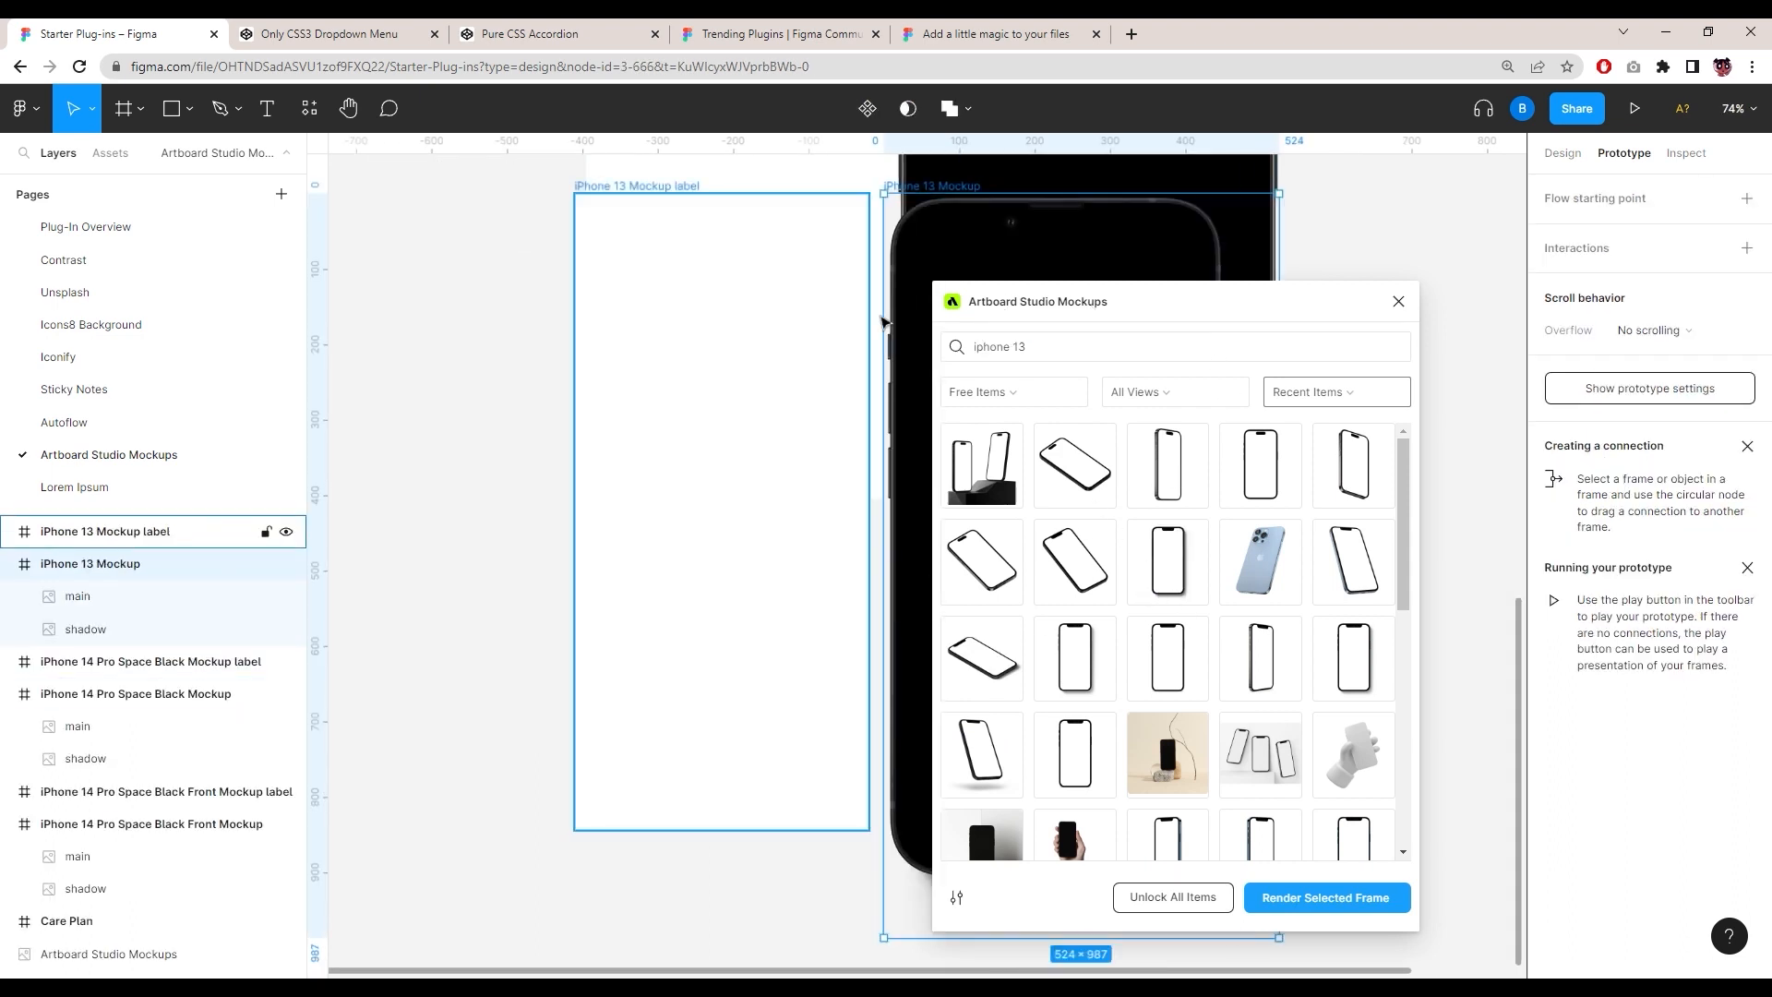
Step: Close the mockup library, remove the iPhone 14 Pro mockups and arrange the iPhone 13 mockup and its label frame beside Care Plan
scroll(862, 507, "up", 6)
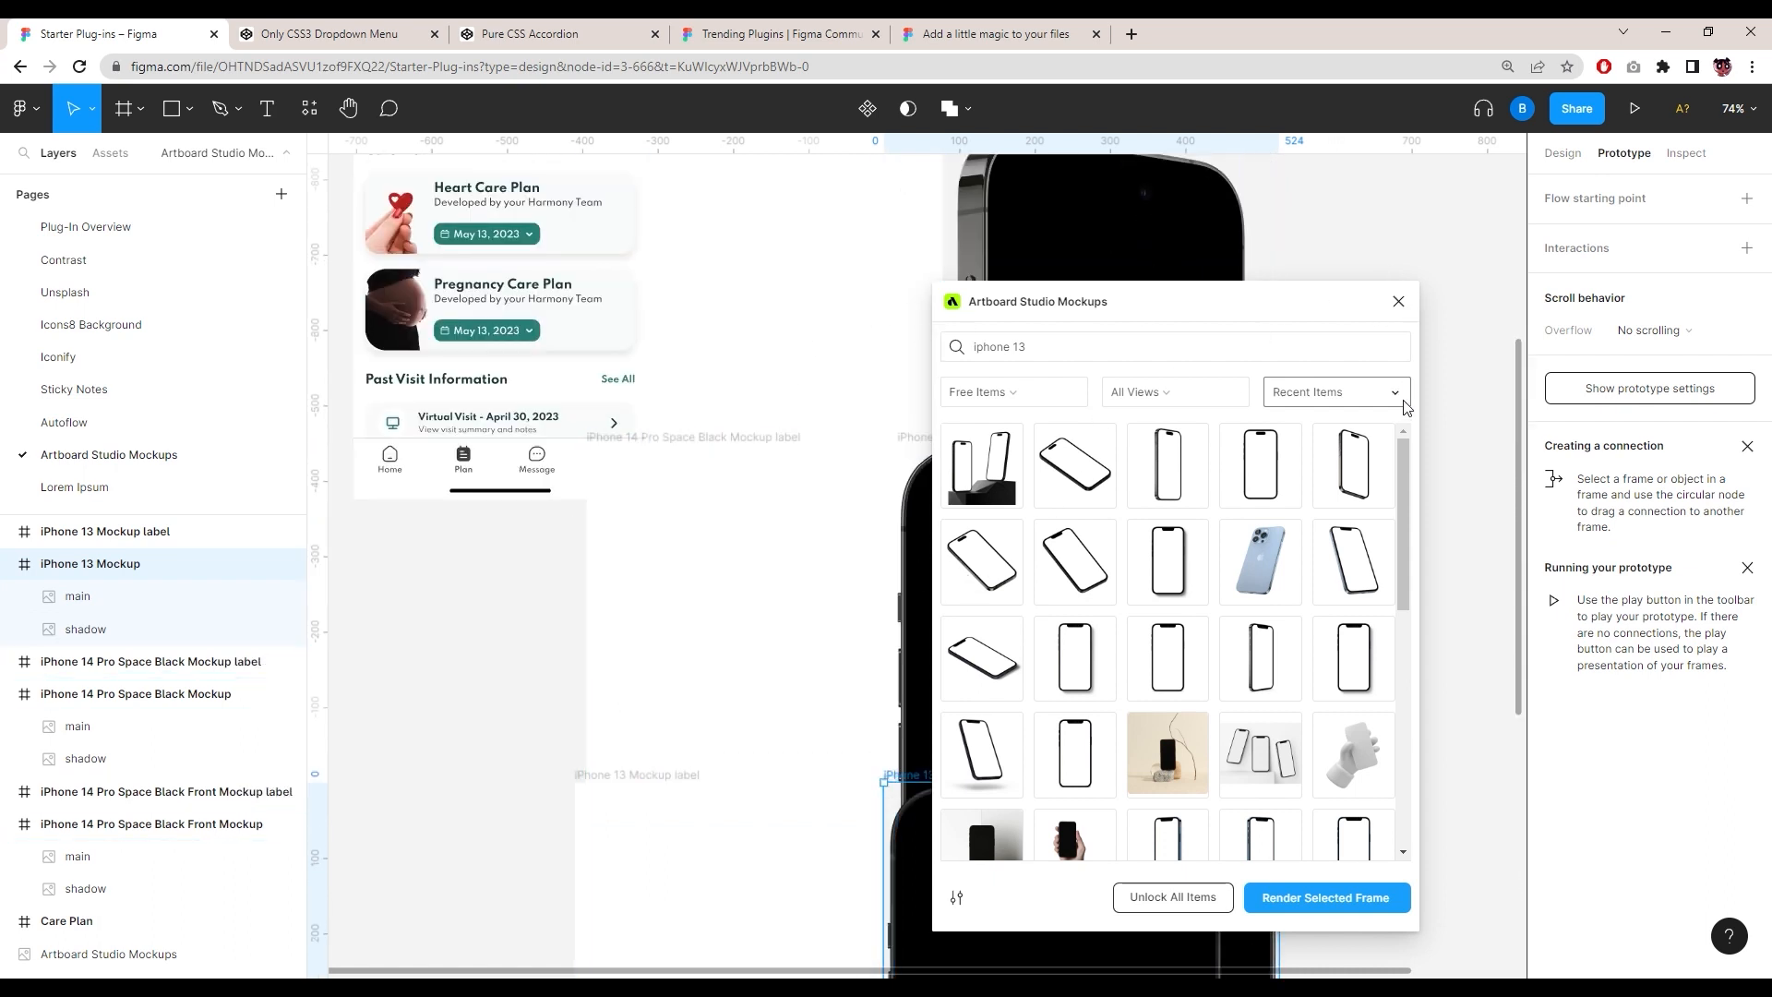
left_click(1399, 300)
scroll(1390, 416, "down", 4)
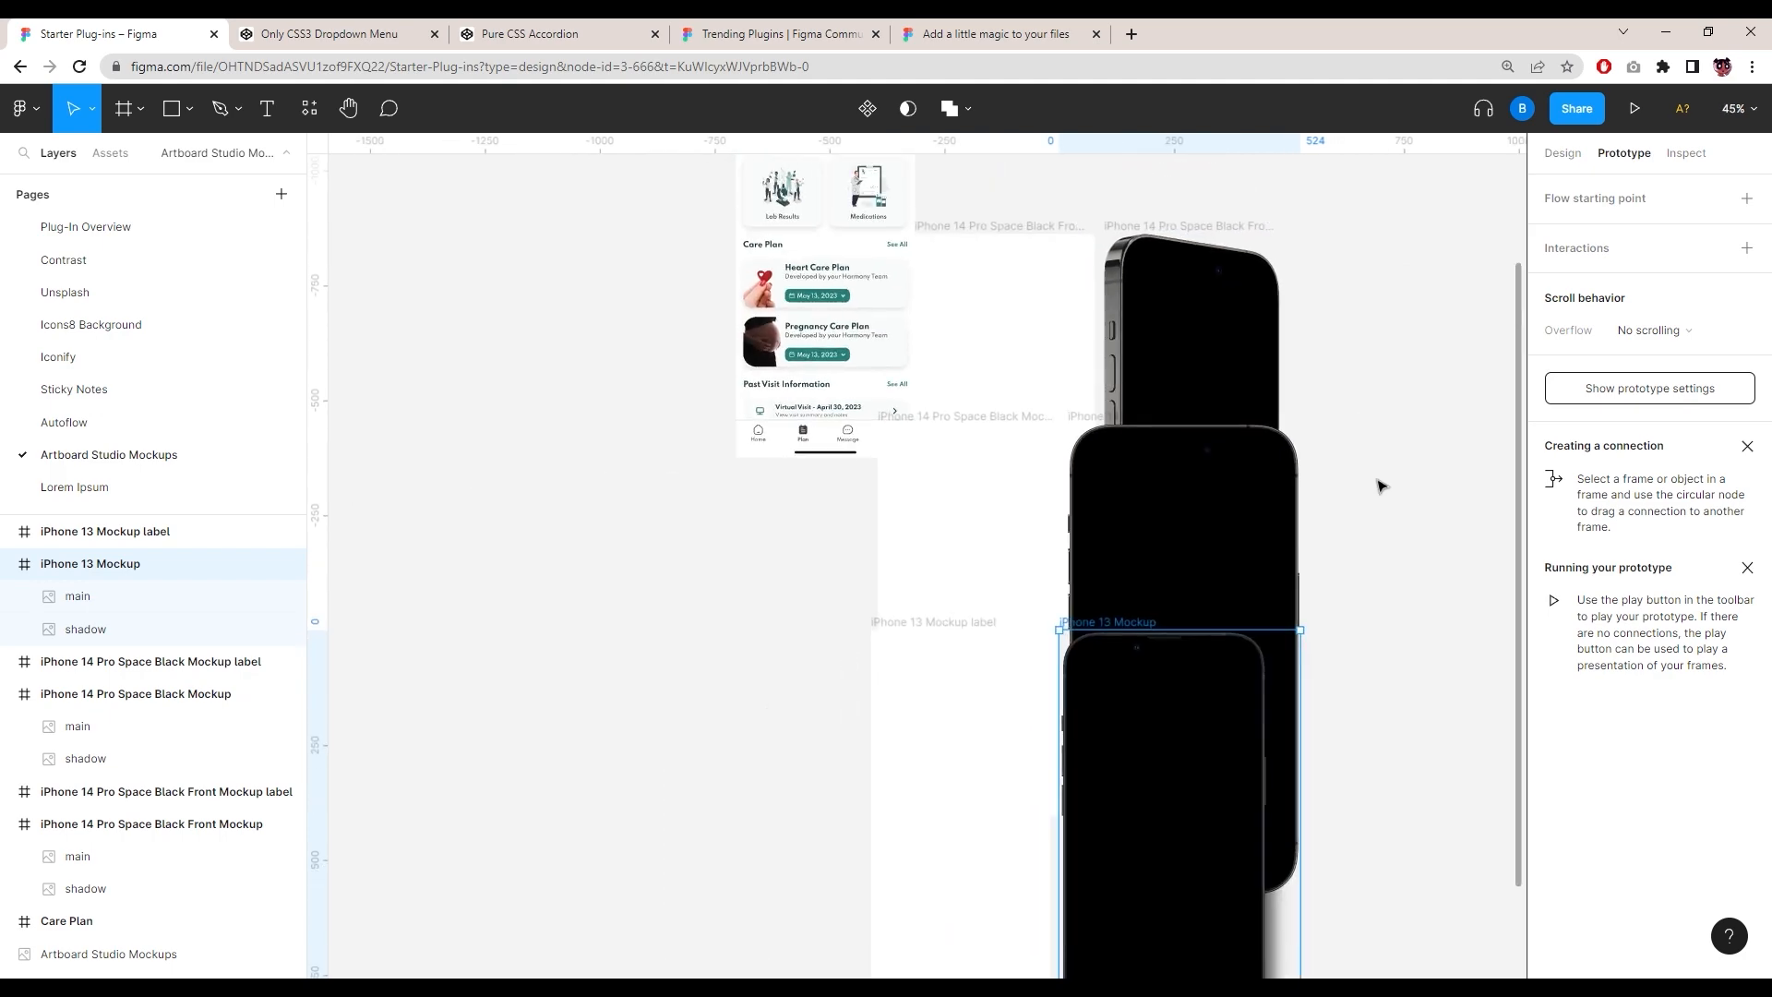
left_click_drag(1410, 538, 1194, 482)
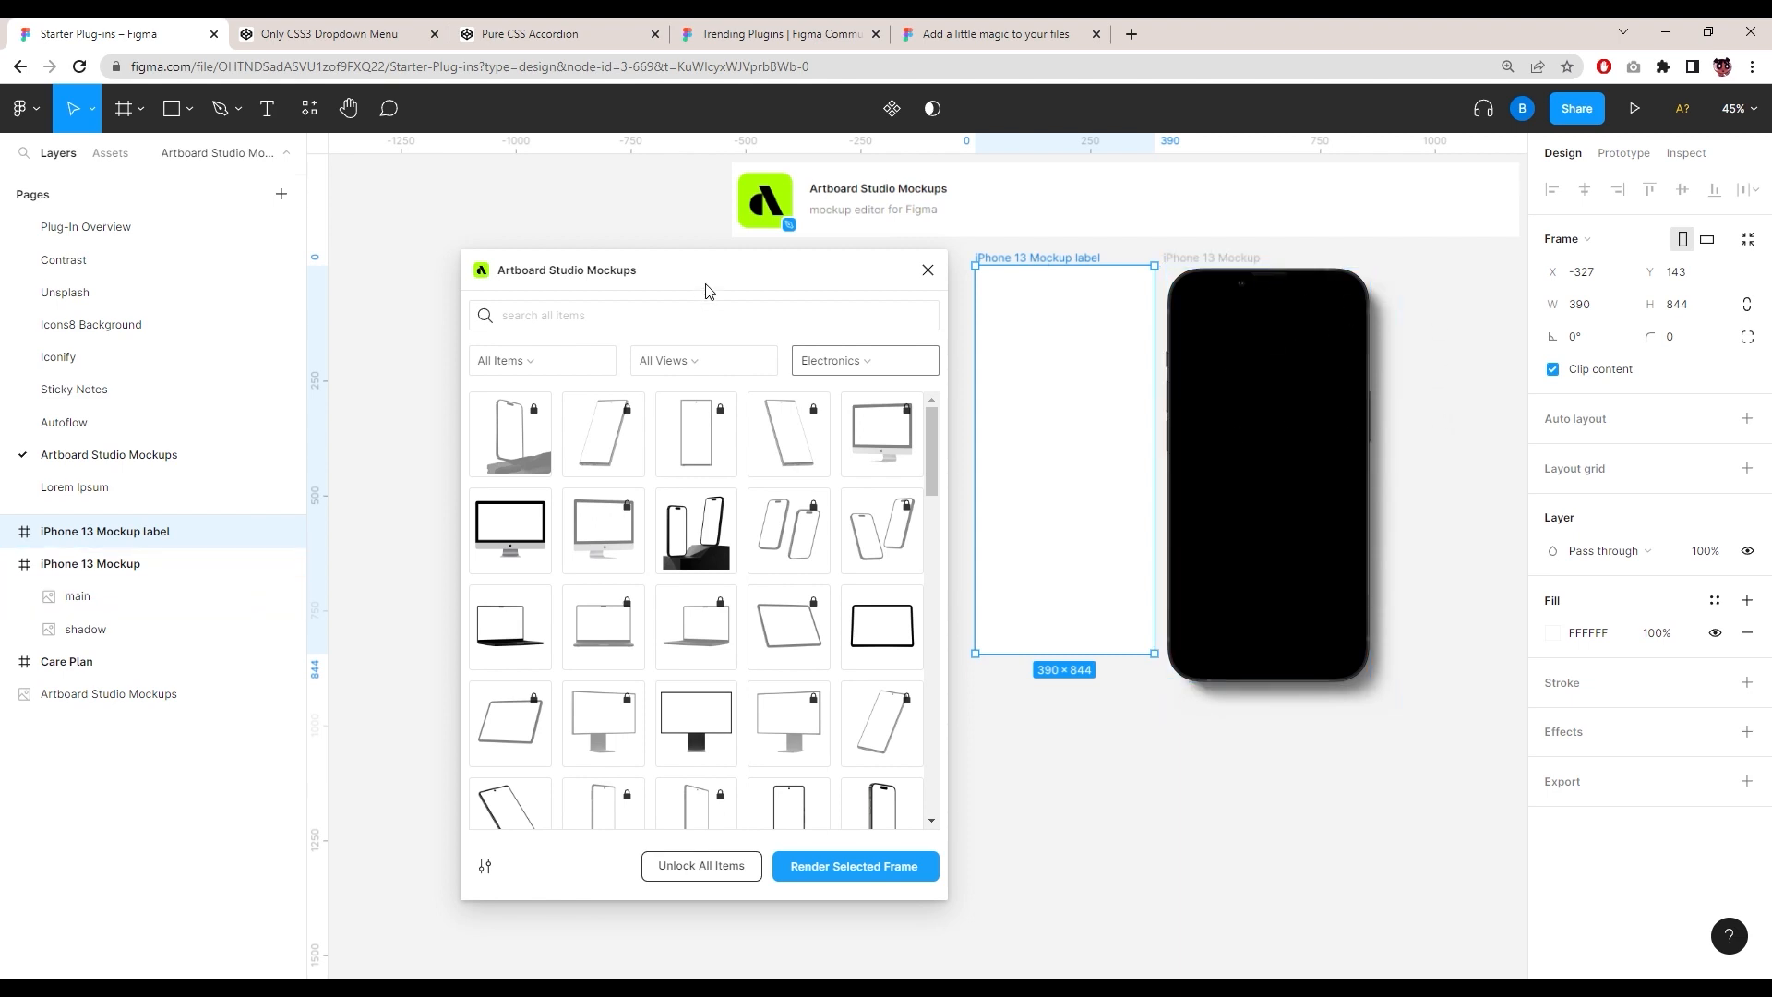
Step: Move the plugin window off the Care Plan frame, then place Care Plan inside the iPhone 13 Mockup label frame, centered horizontally and vertically
left_click_drag(707, 291, 467, 286)
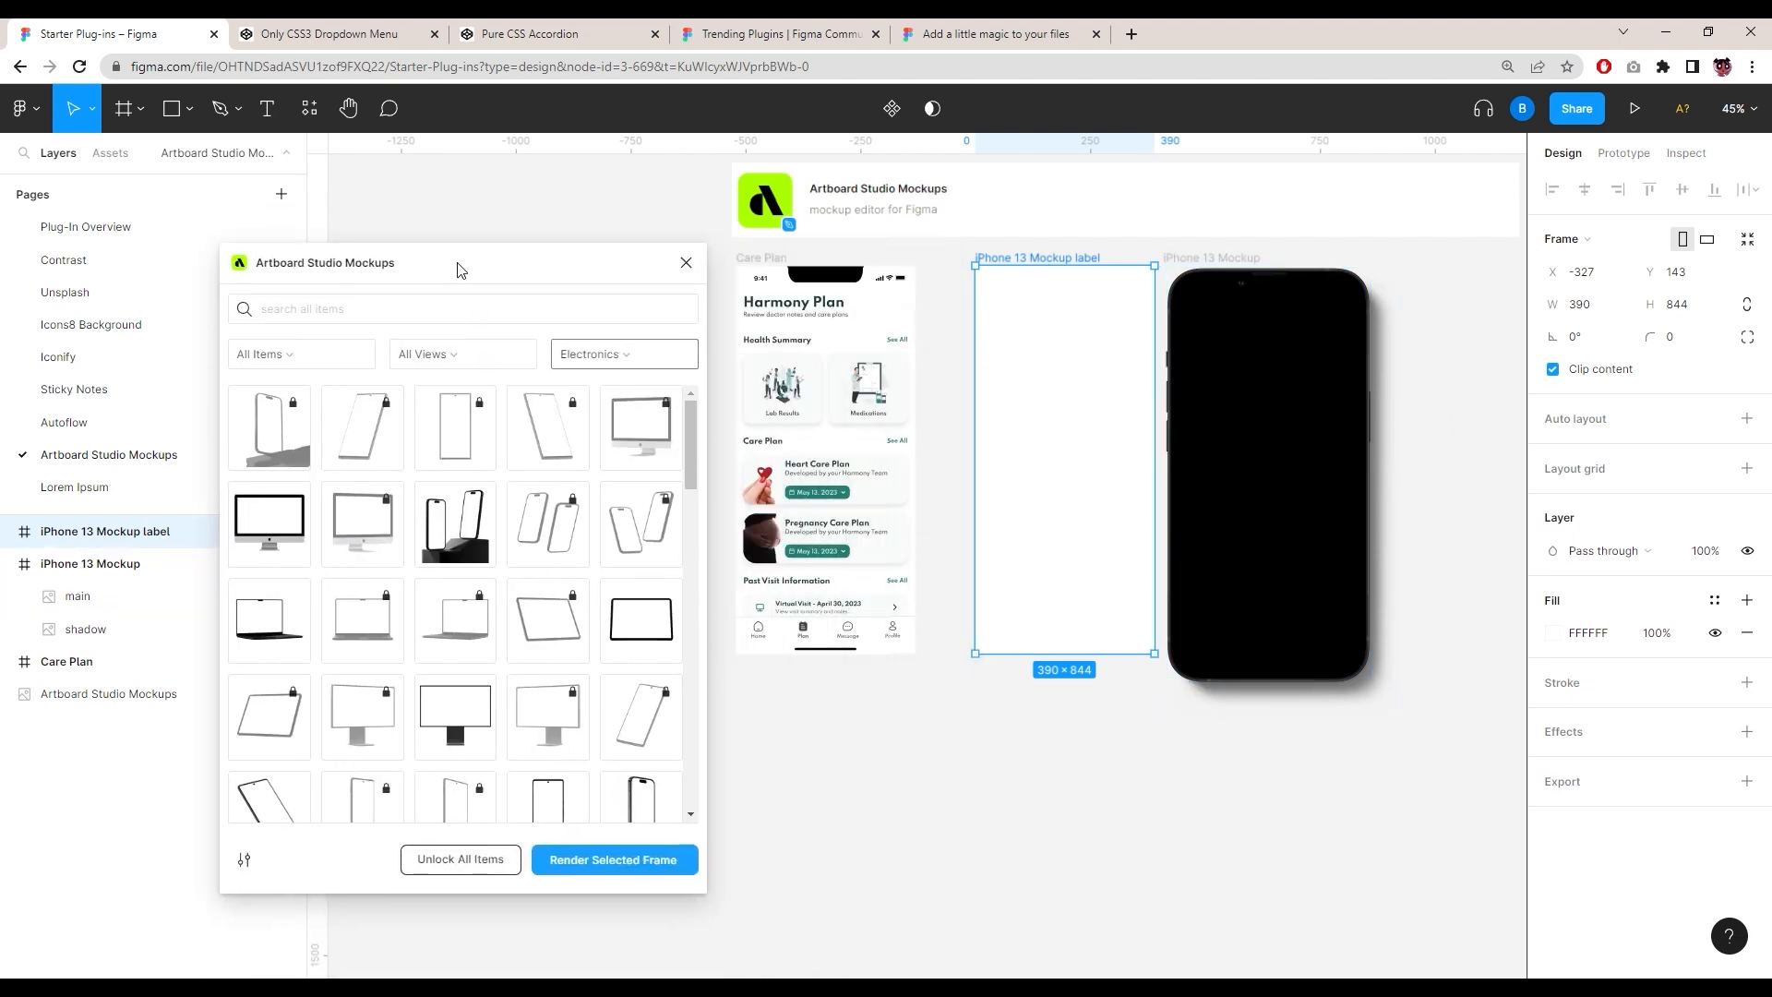
left_click(759, 263)
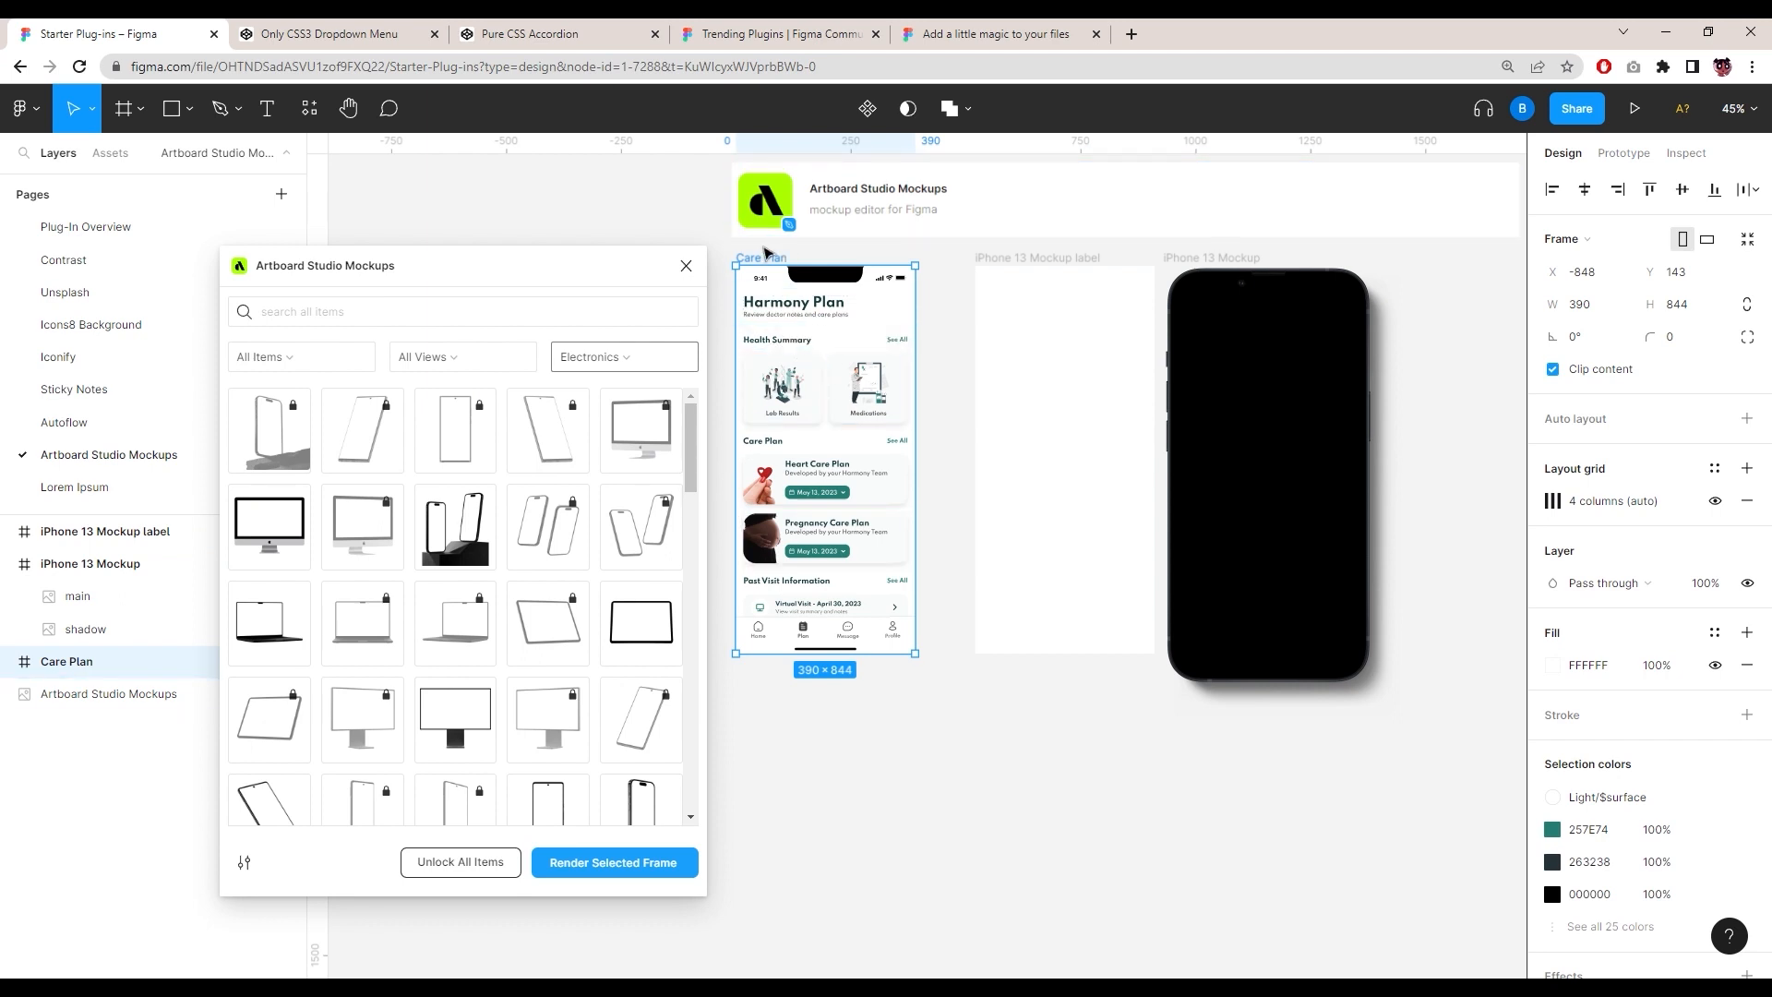
left_click_drag(765, 251, 1009, 303)
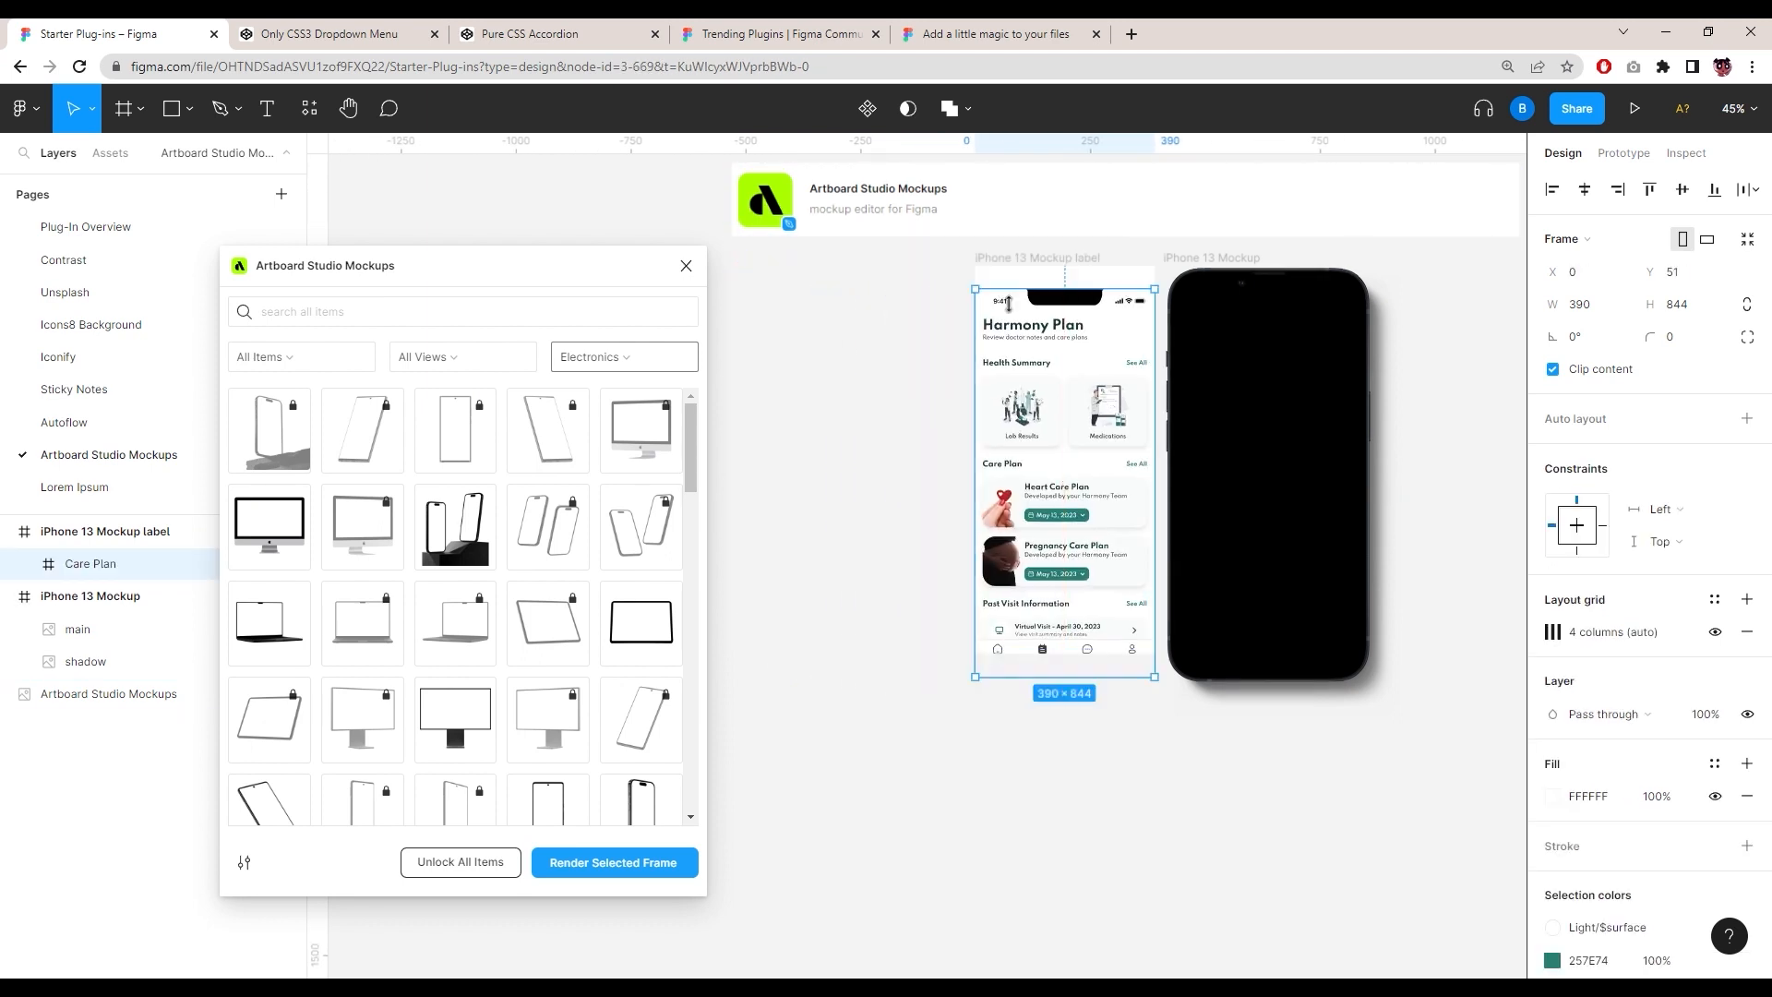
left_click(1587, 190)
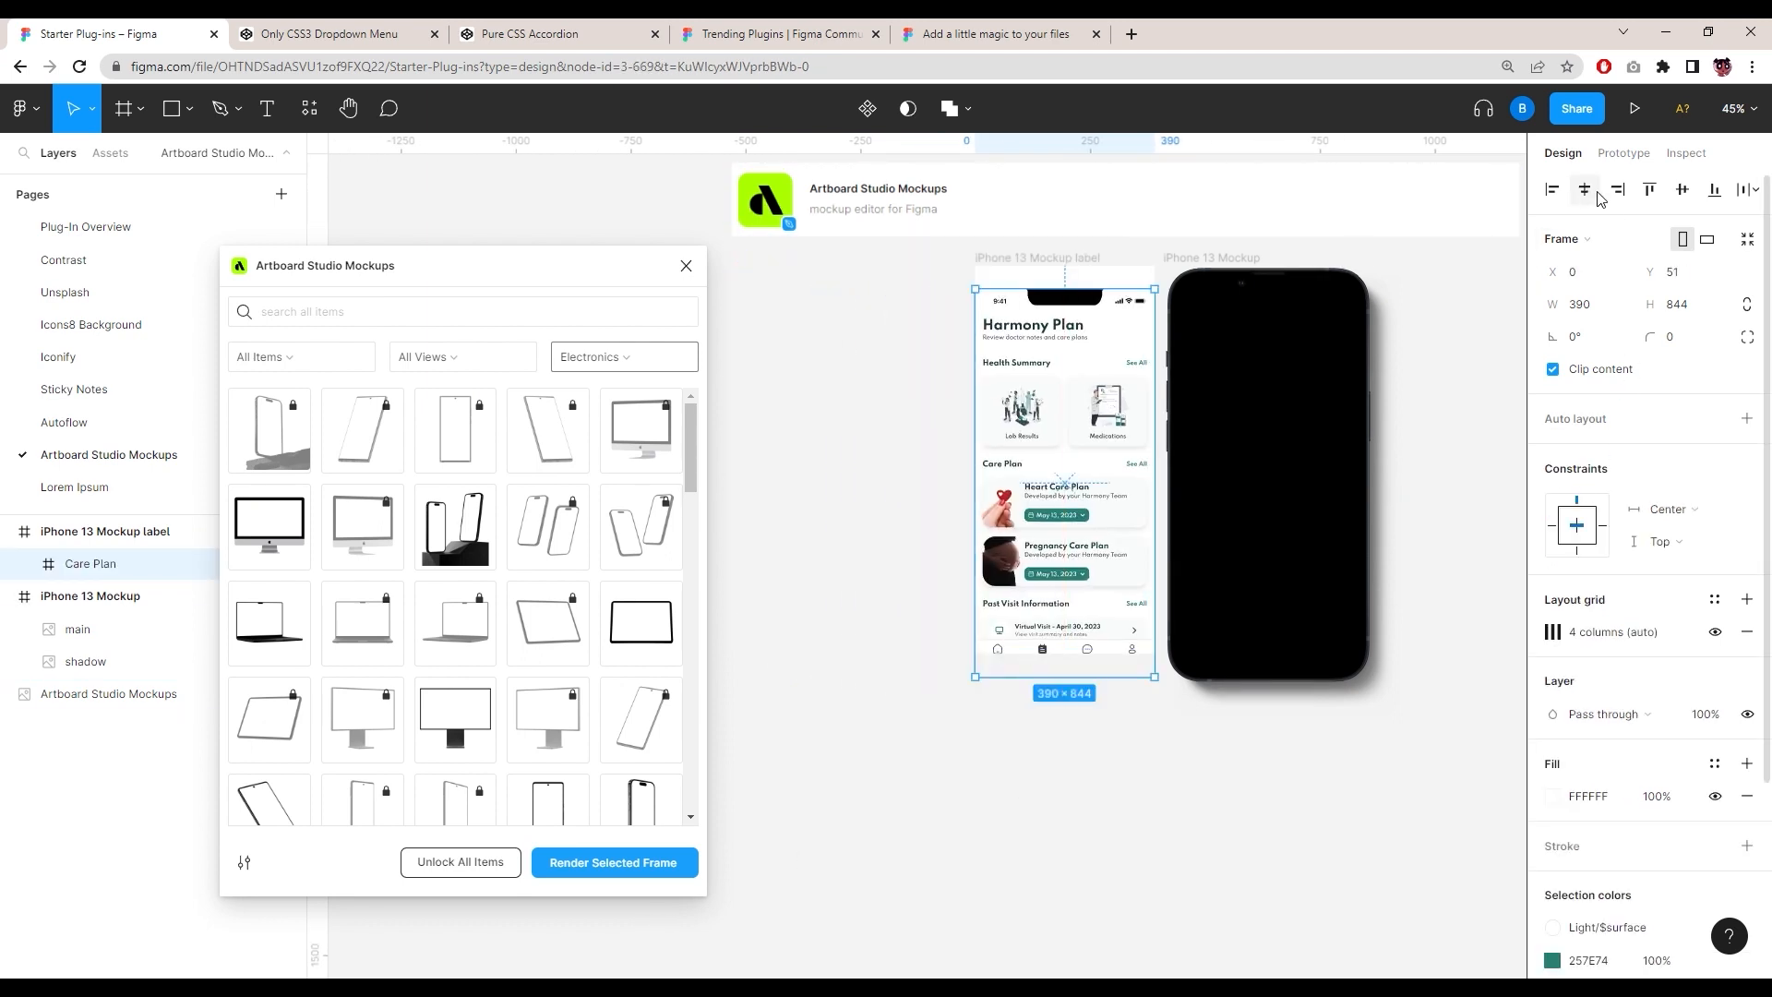
left_click(1682, 190)
Step: Render the iPhone 13 Mockup label frame onto the phone, move the iPhone 13 Mockup farther from the label frame and close the plugin
left_click(1062, 273)
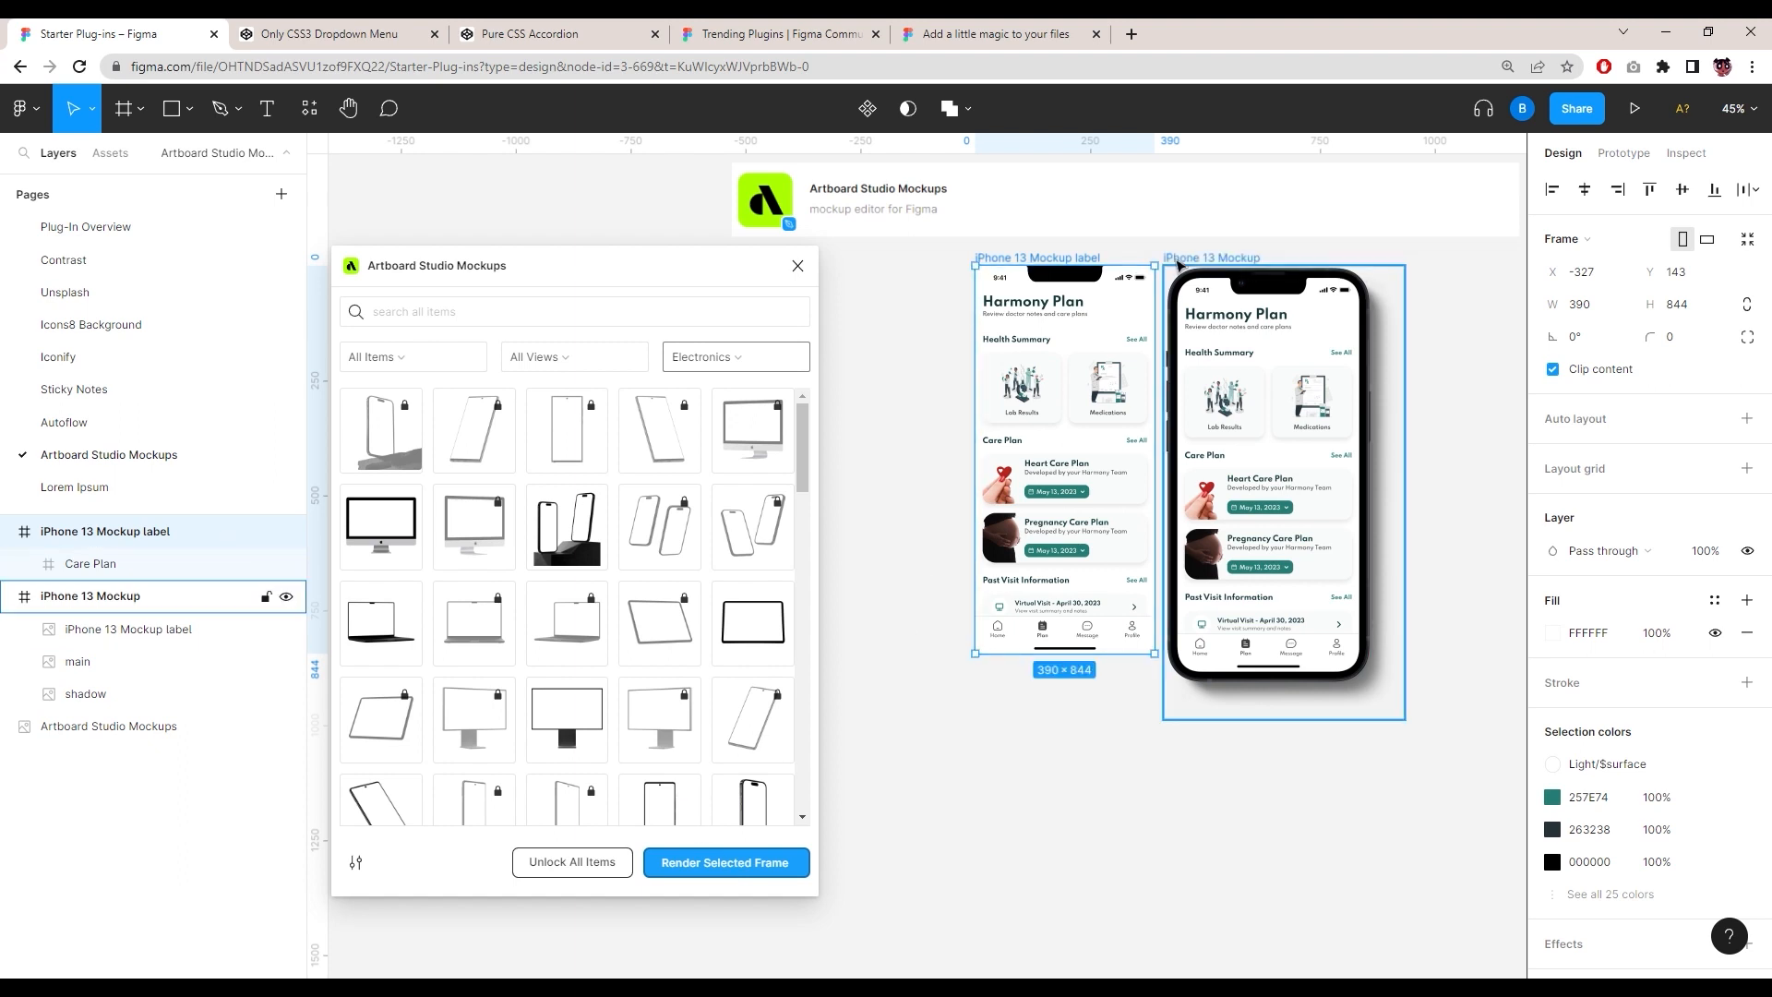
left_click_drag(1259, 469, 1340, 460)
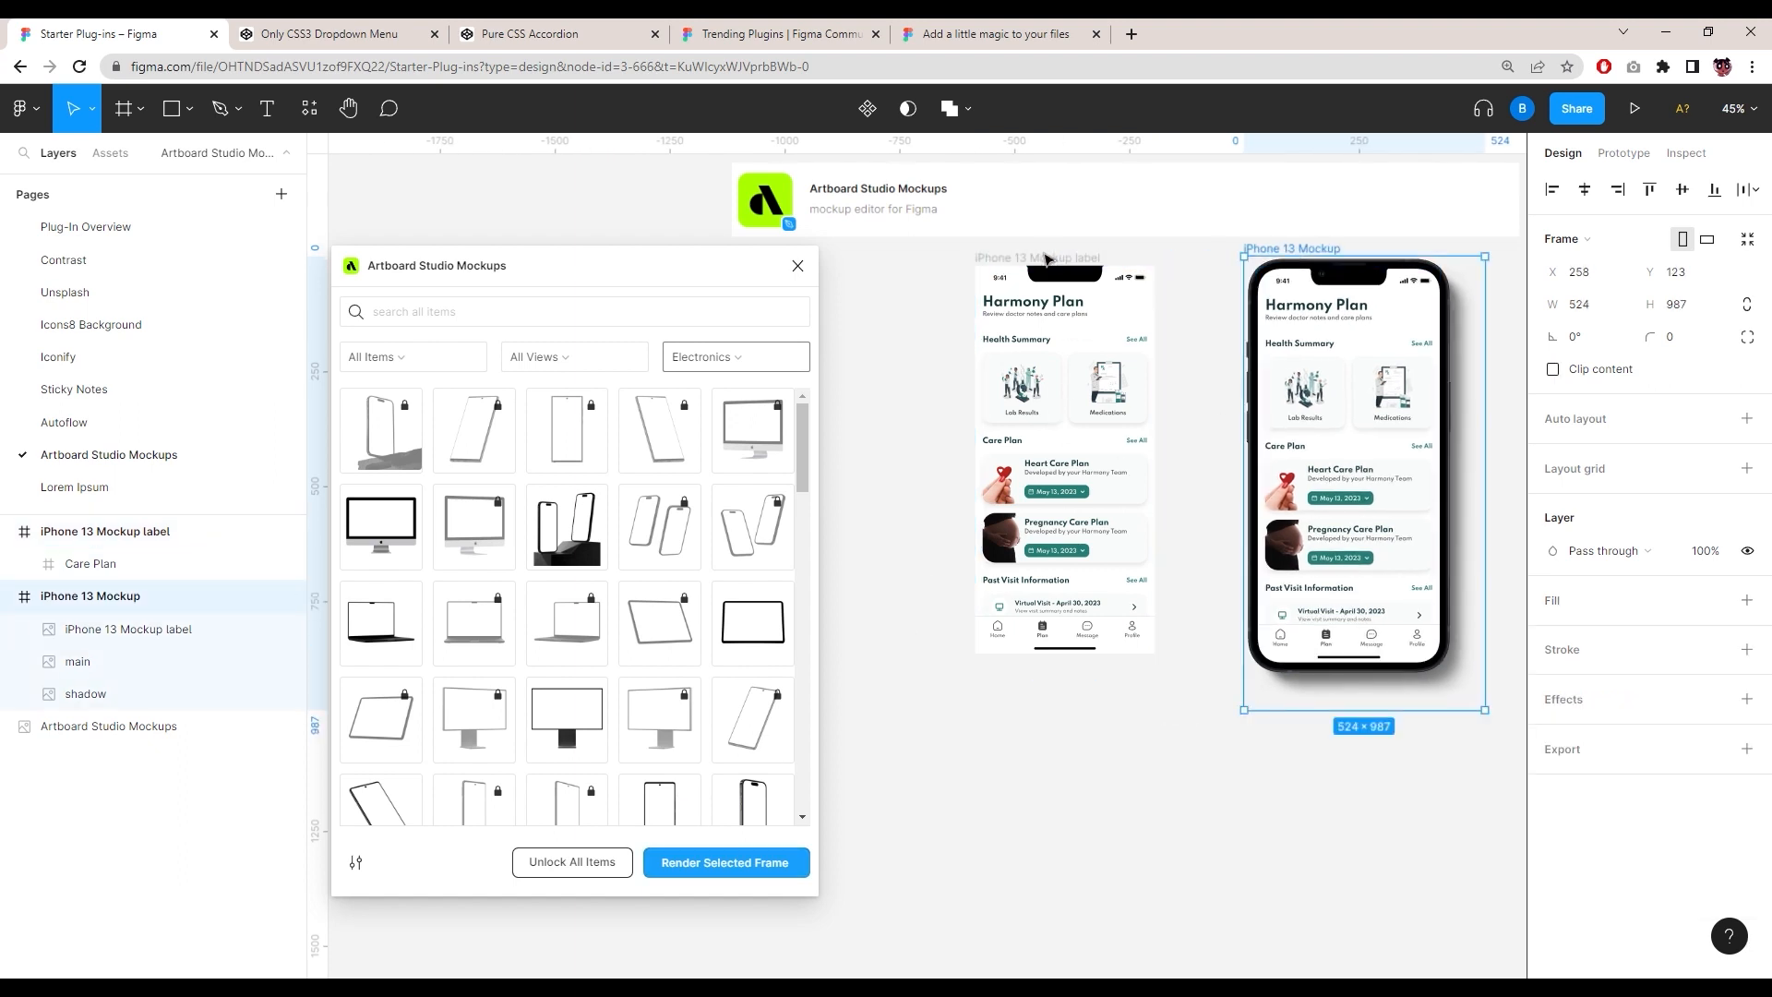
left_click(1329, 820)
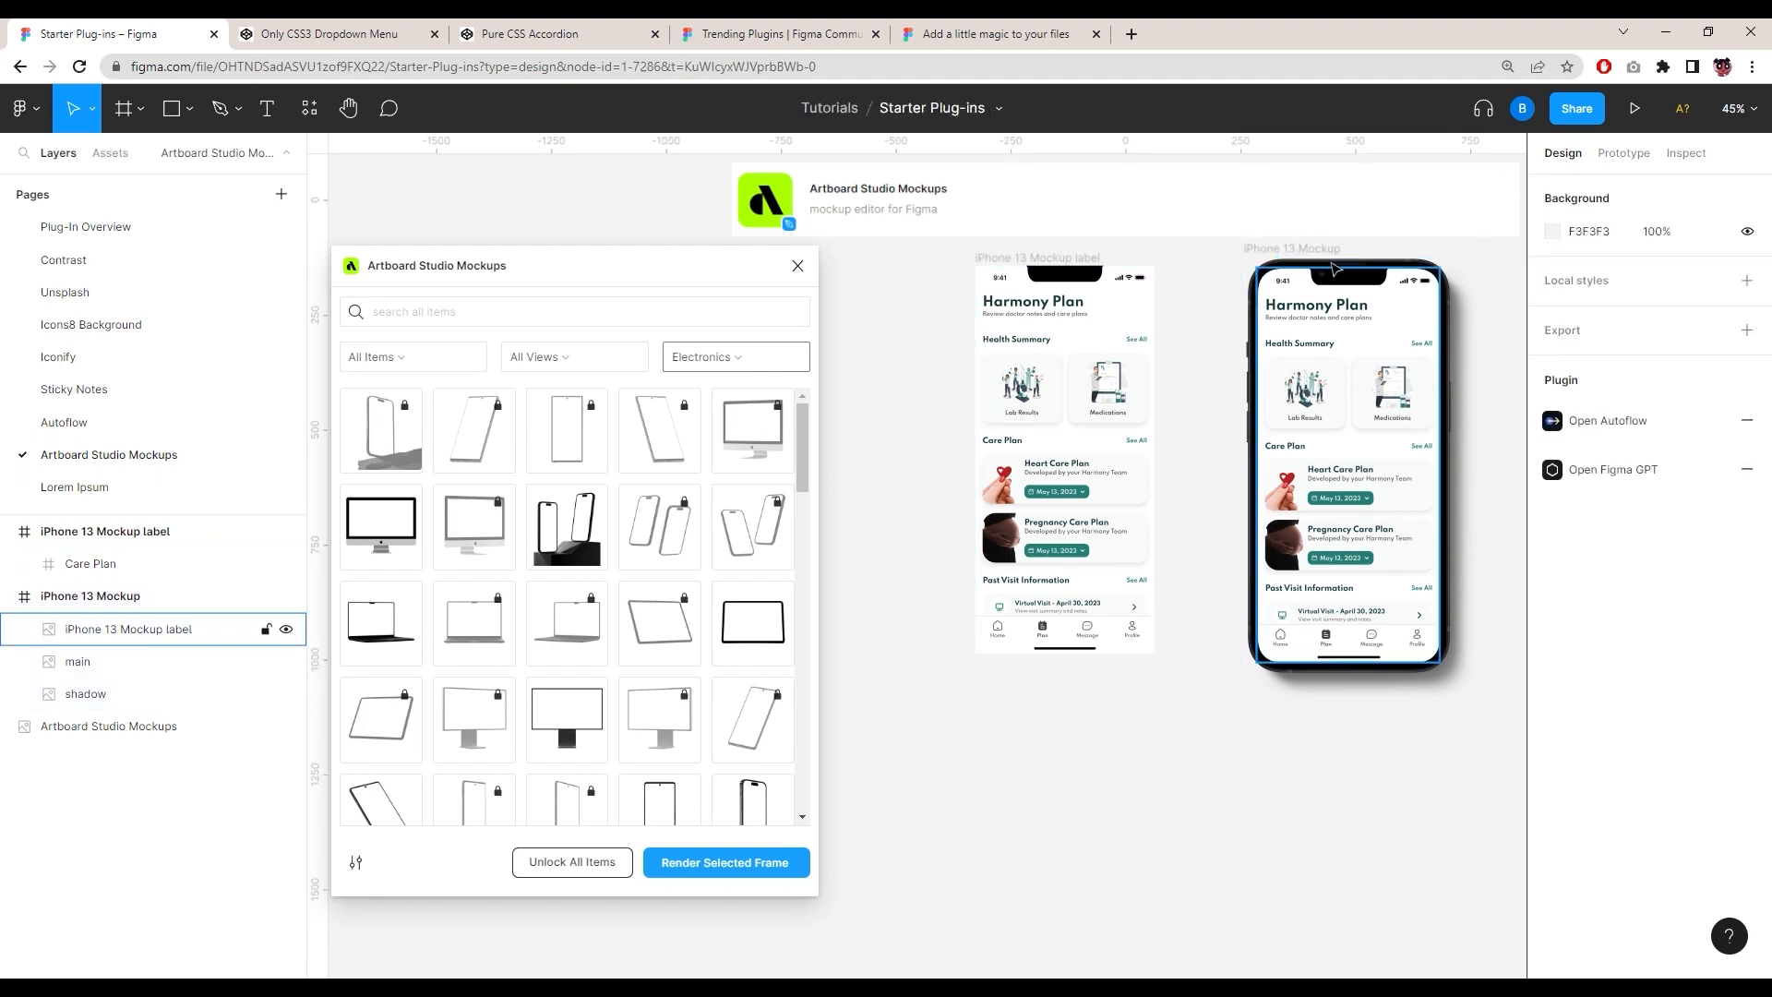
left_click(798, 266)
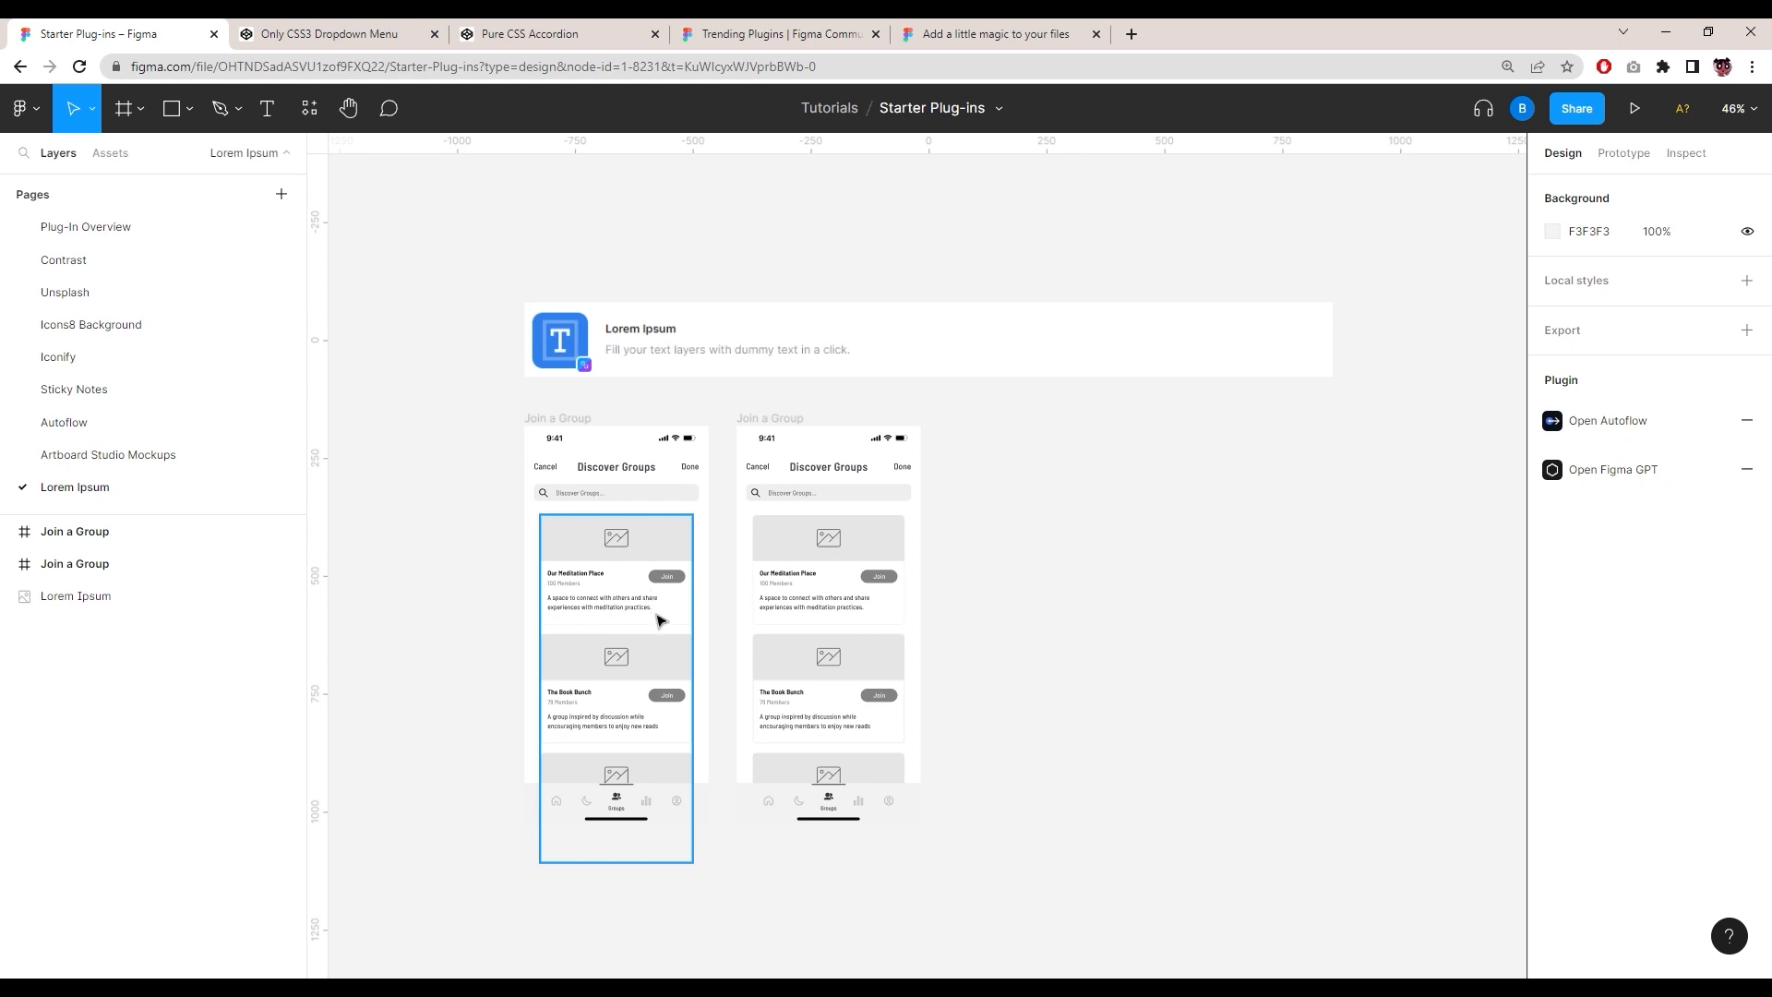
Step: On the Lorem Ipsum page, clear the description text of the Our Meditation Place and The Book Bunch cards in the first Join a Group frame
scroll(596, 651, "up", 5)
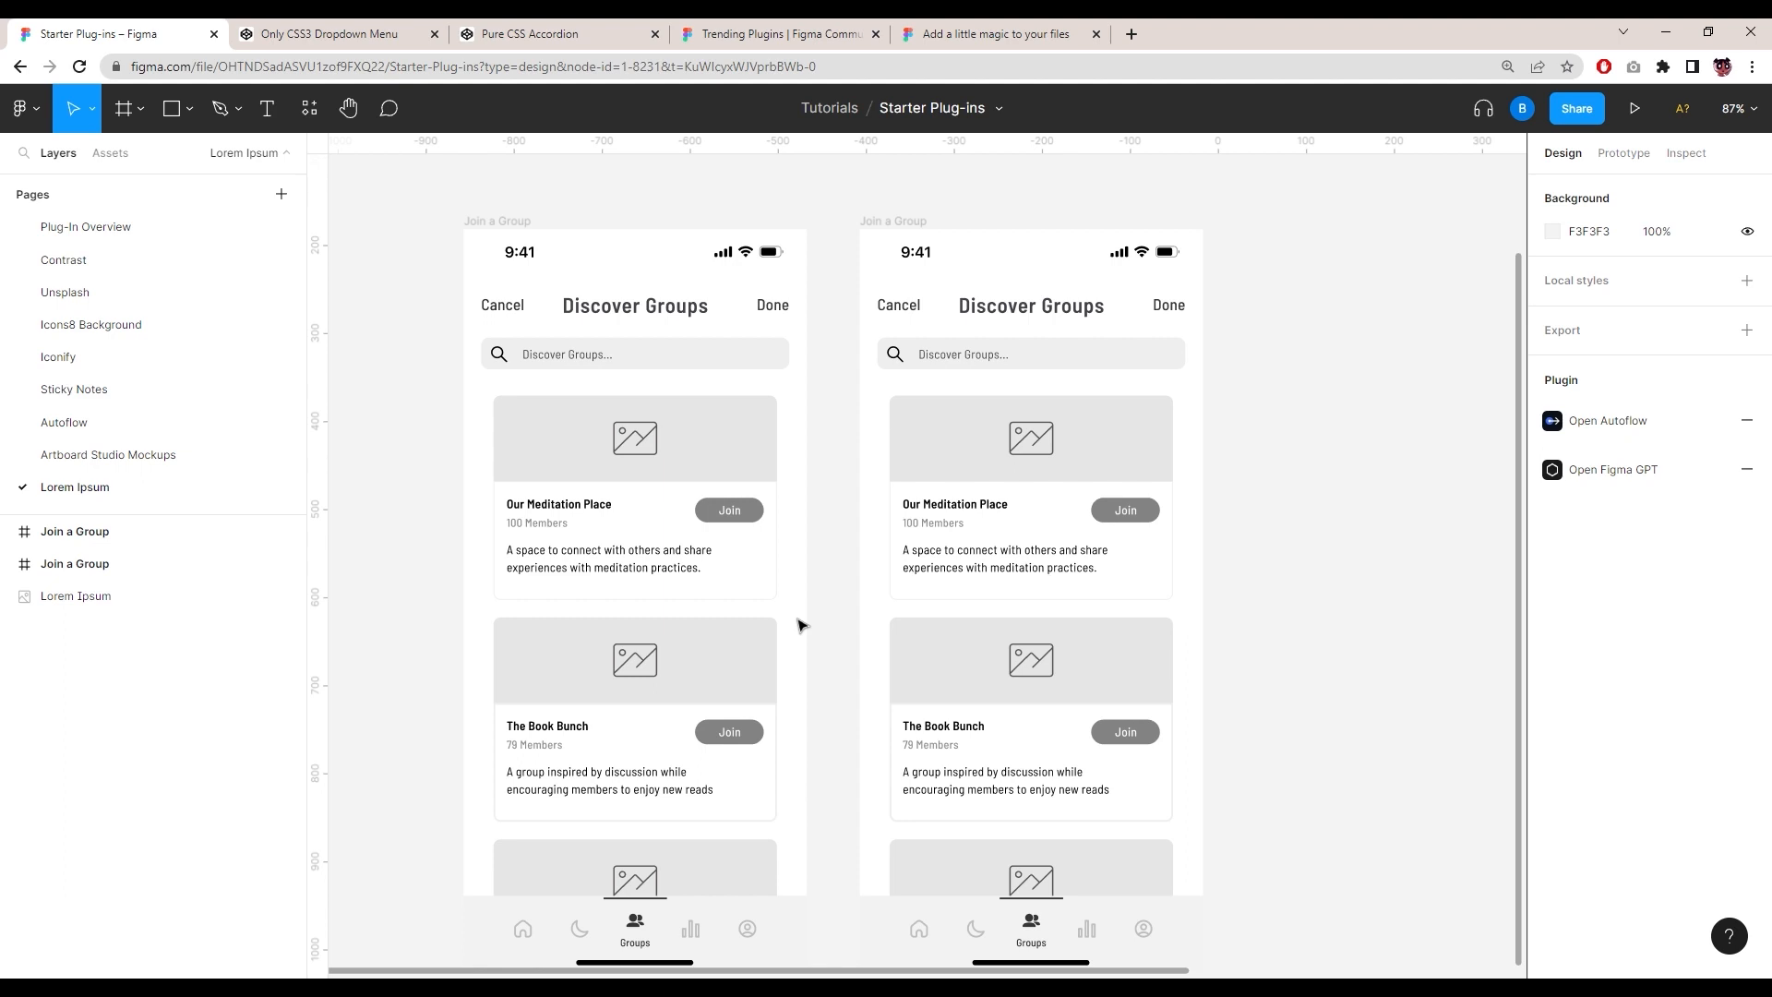
double_click(737, 577)
key("BackSpace")
double_click(609, 785)
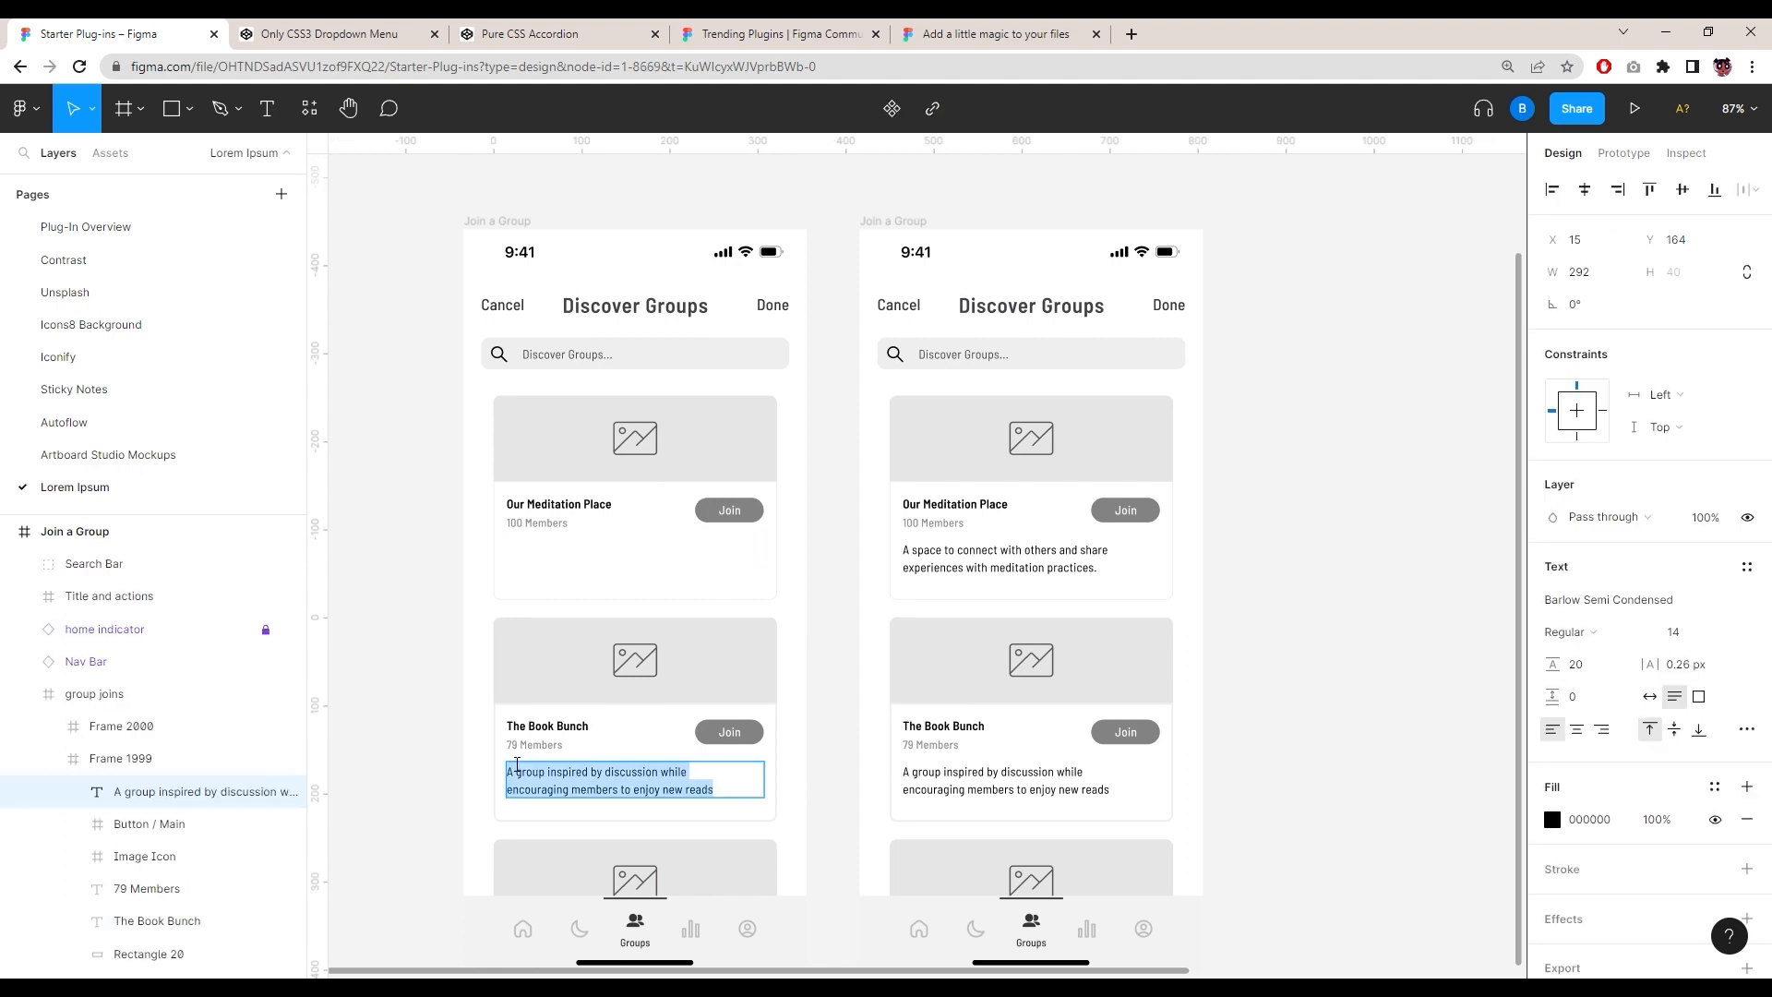
key("BackSpace")
key("Return")
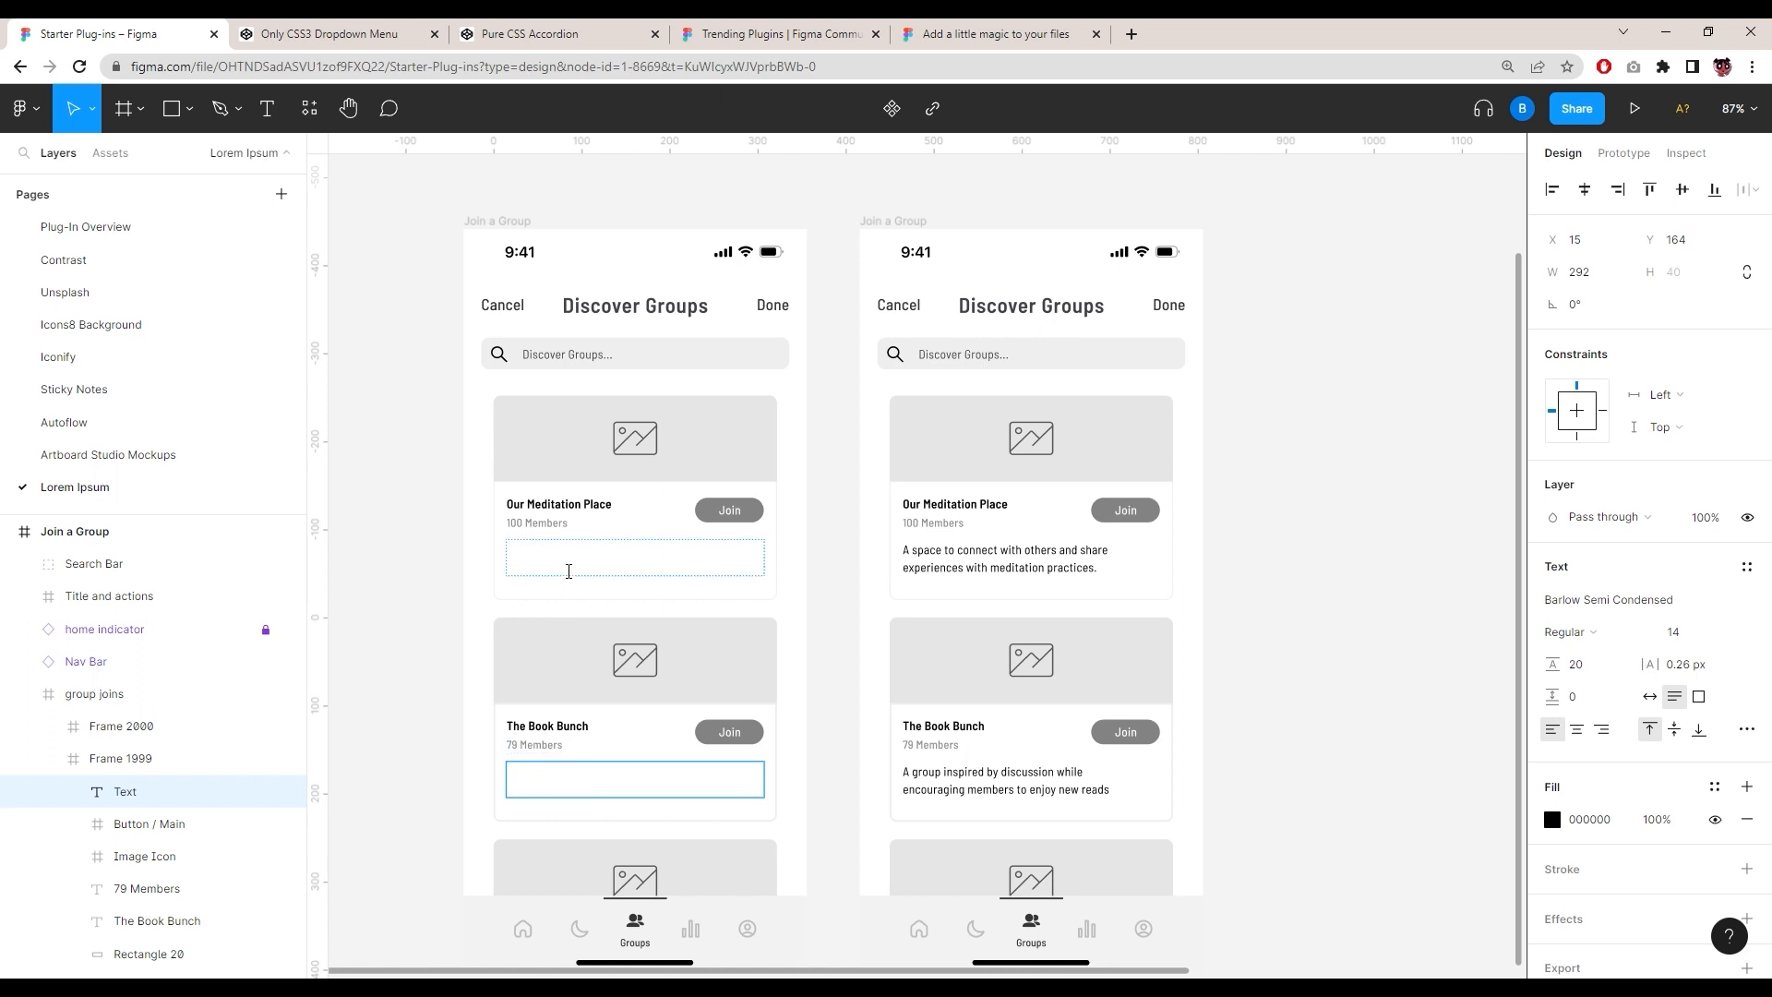
Step: Open the Lorem Ipsum plugin for the empty Our Meditation Place description, choose Sentences as the unit and auto-generate text that fits the layer
left_click(569, 570)
left_click(593, 792)
left_click(599, 565)
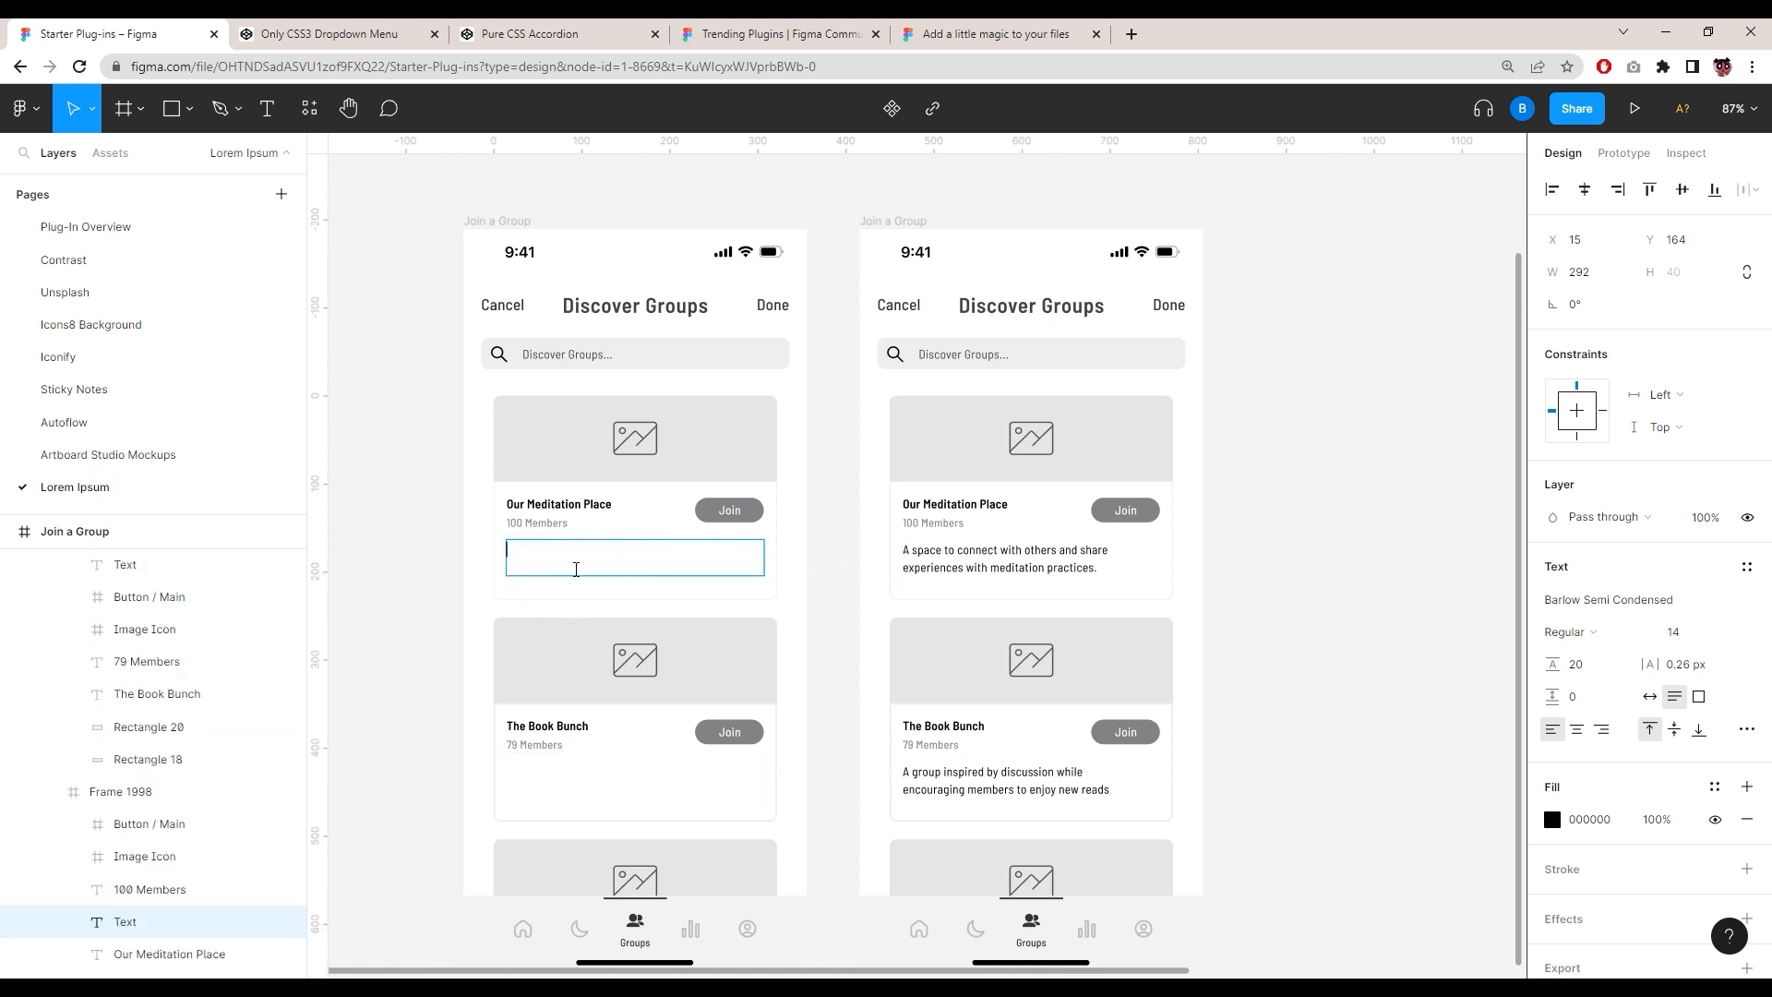
scroll(791, 528, "down", 5)
scroll(794, 387, "up", 1)
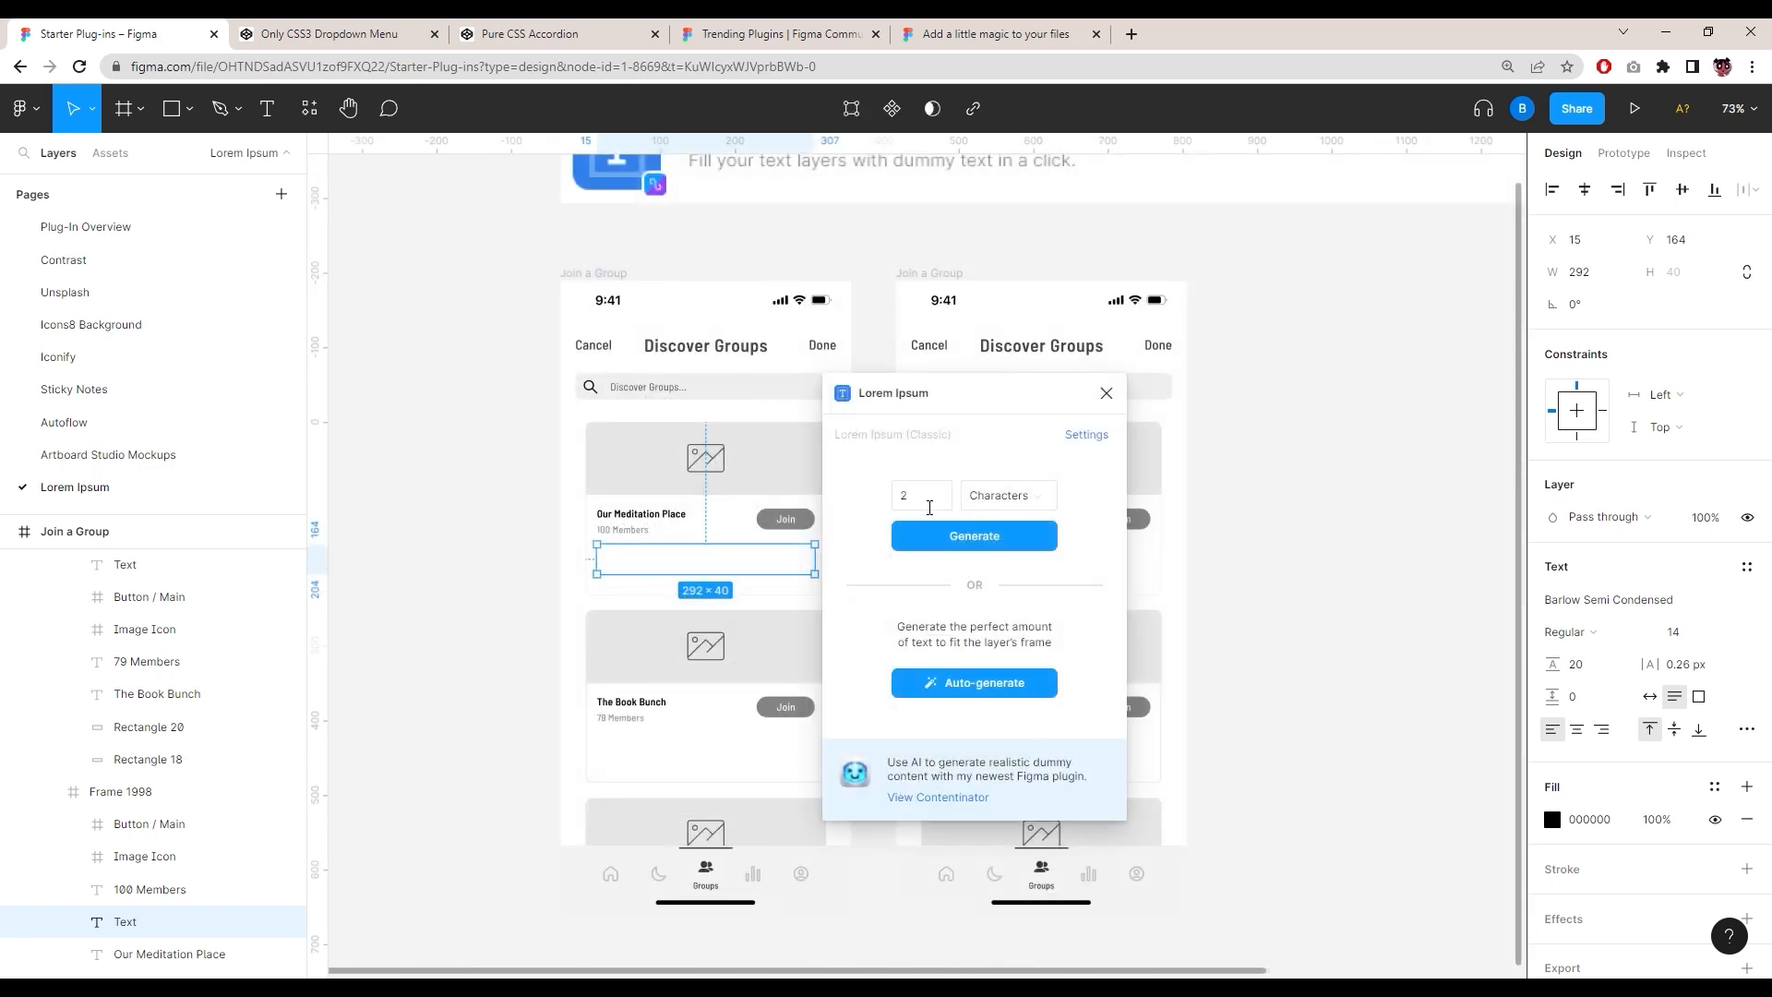
left_click(995, 500)
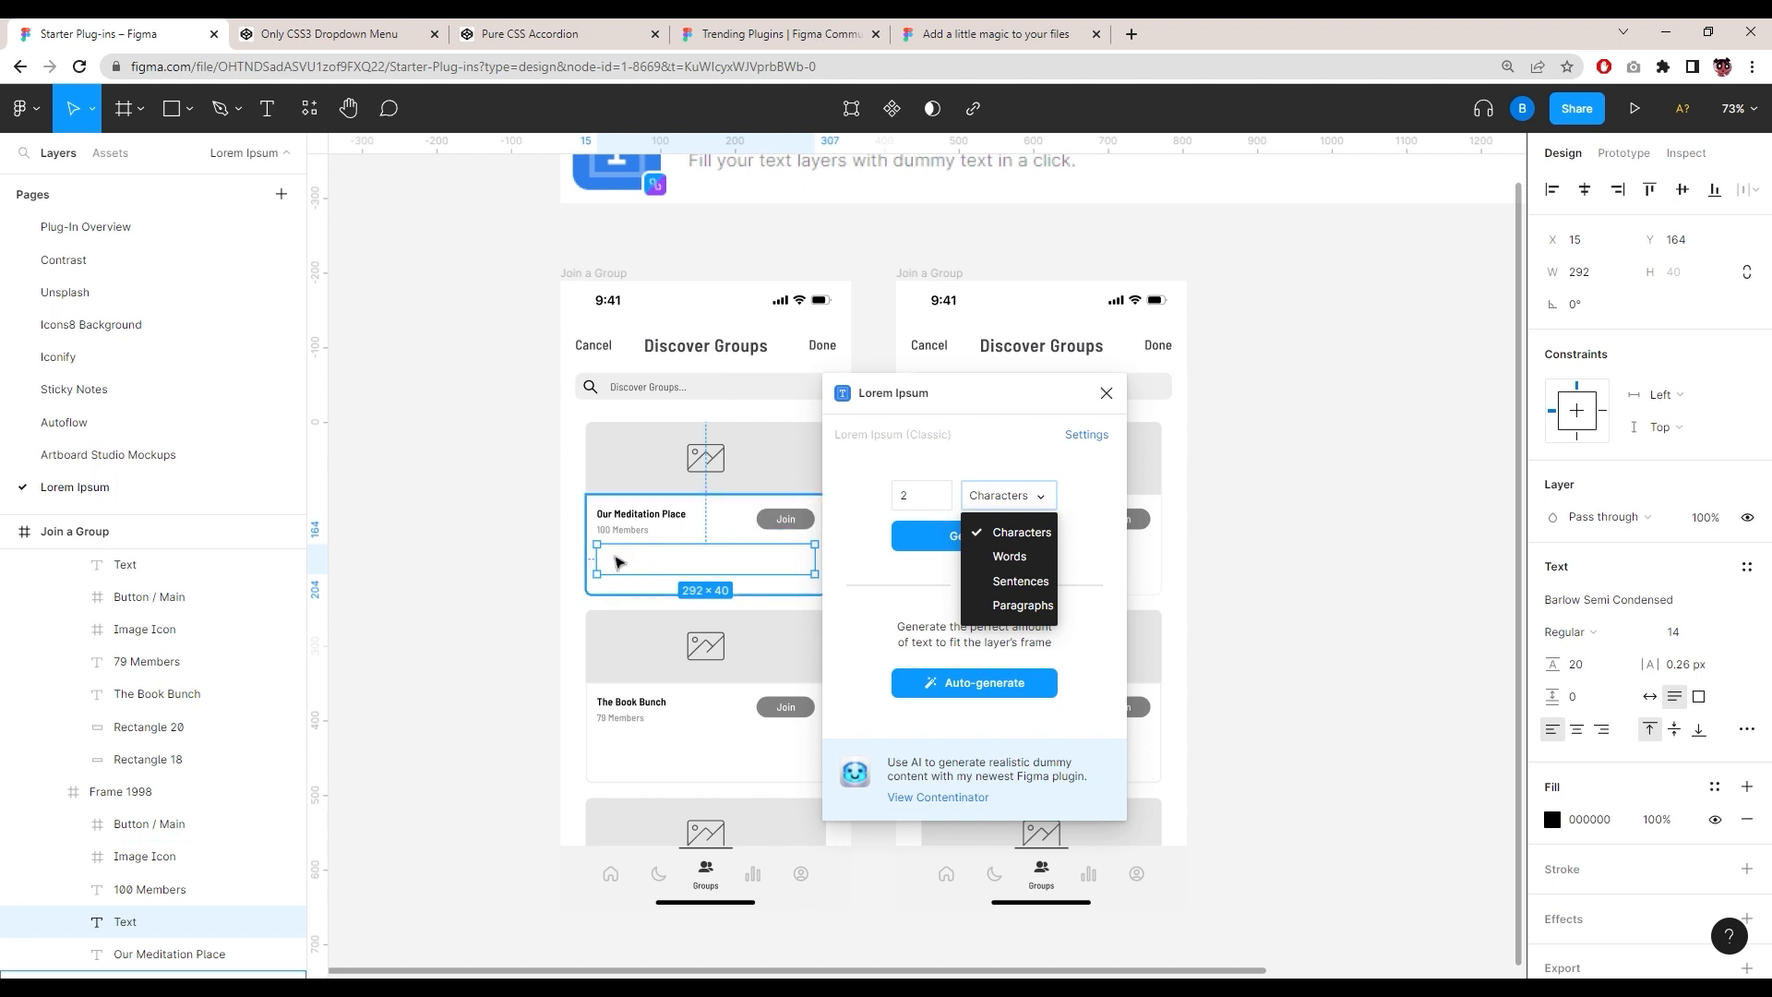
left_click(1020, 581)
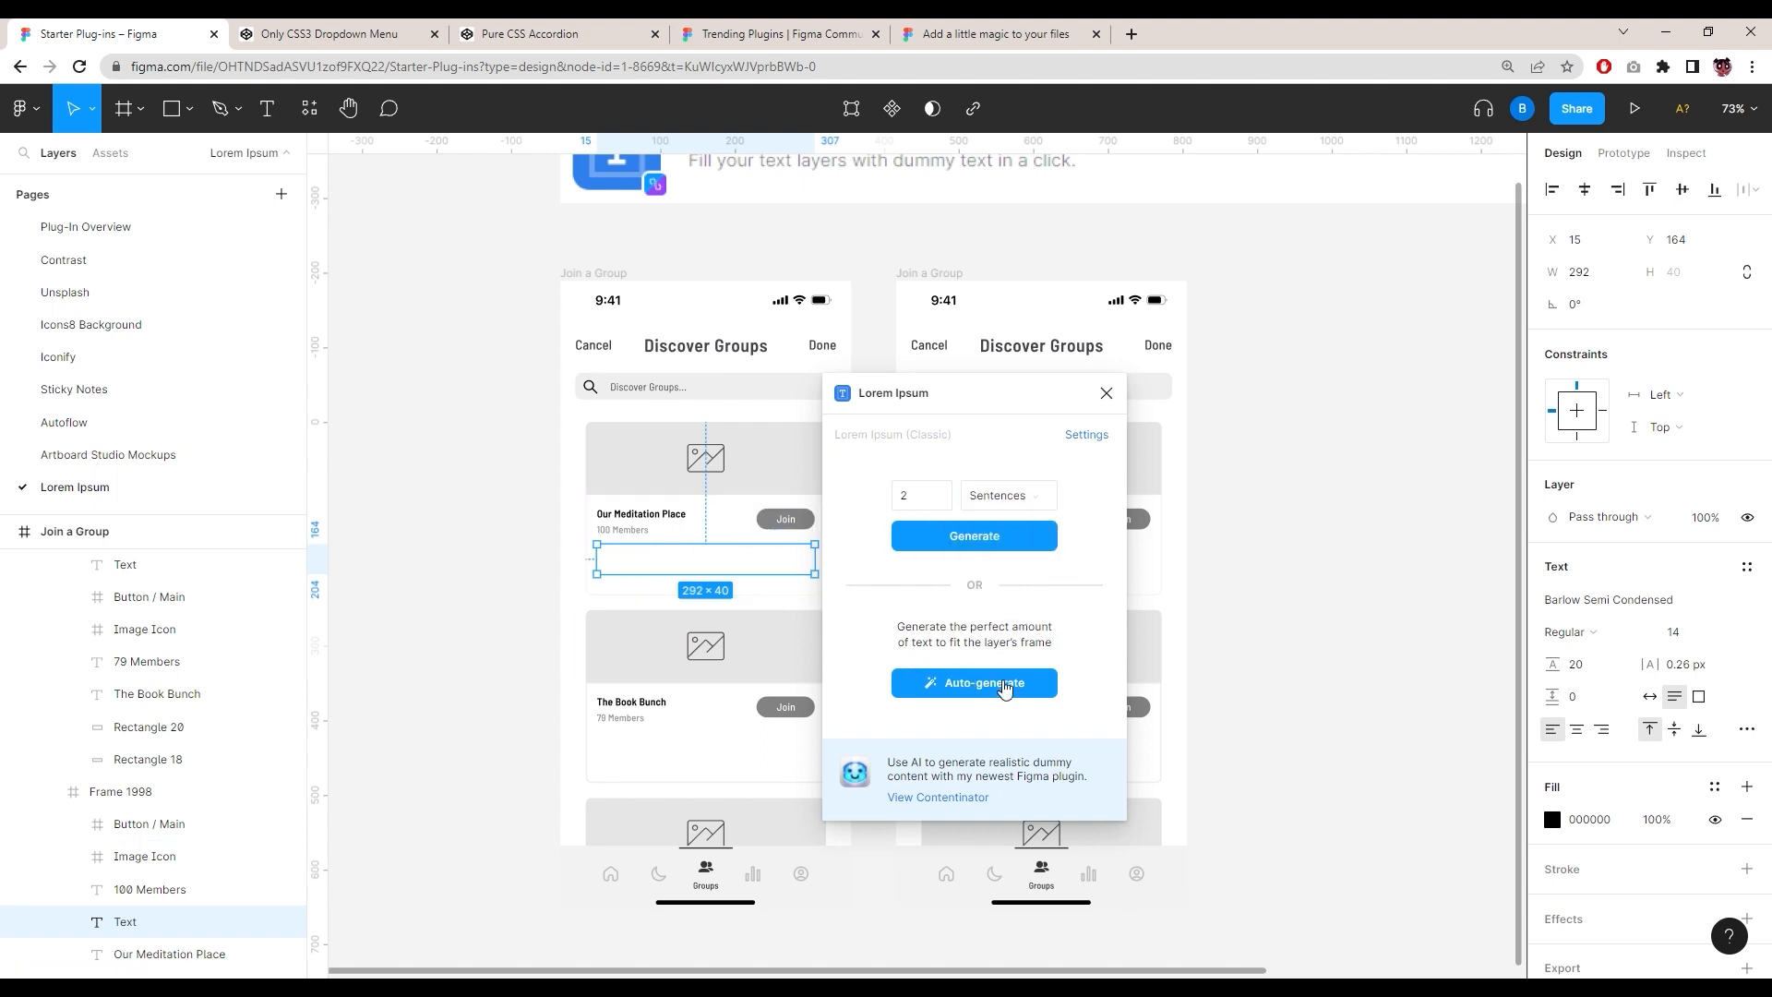
left_click_drag(928, 399, 1201, 383)
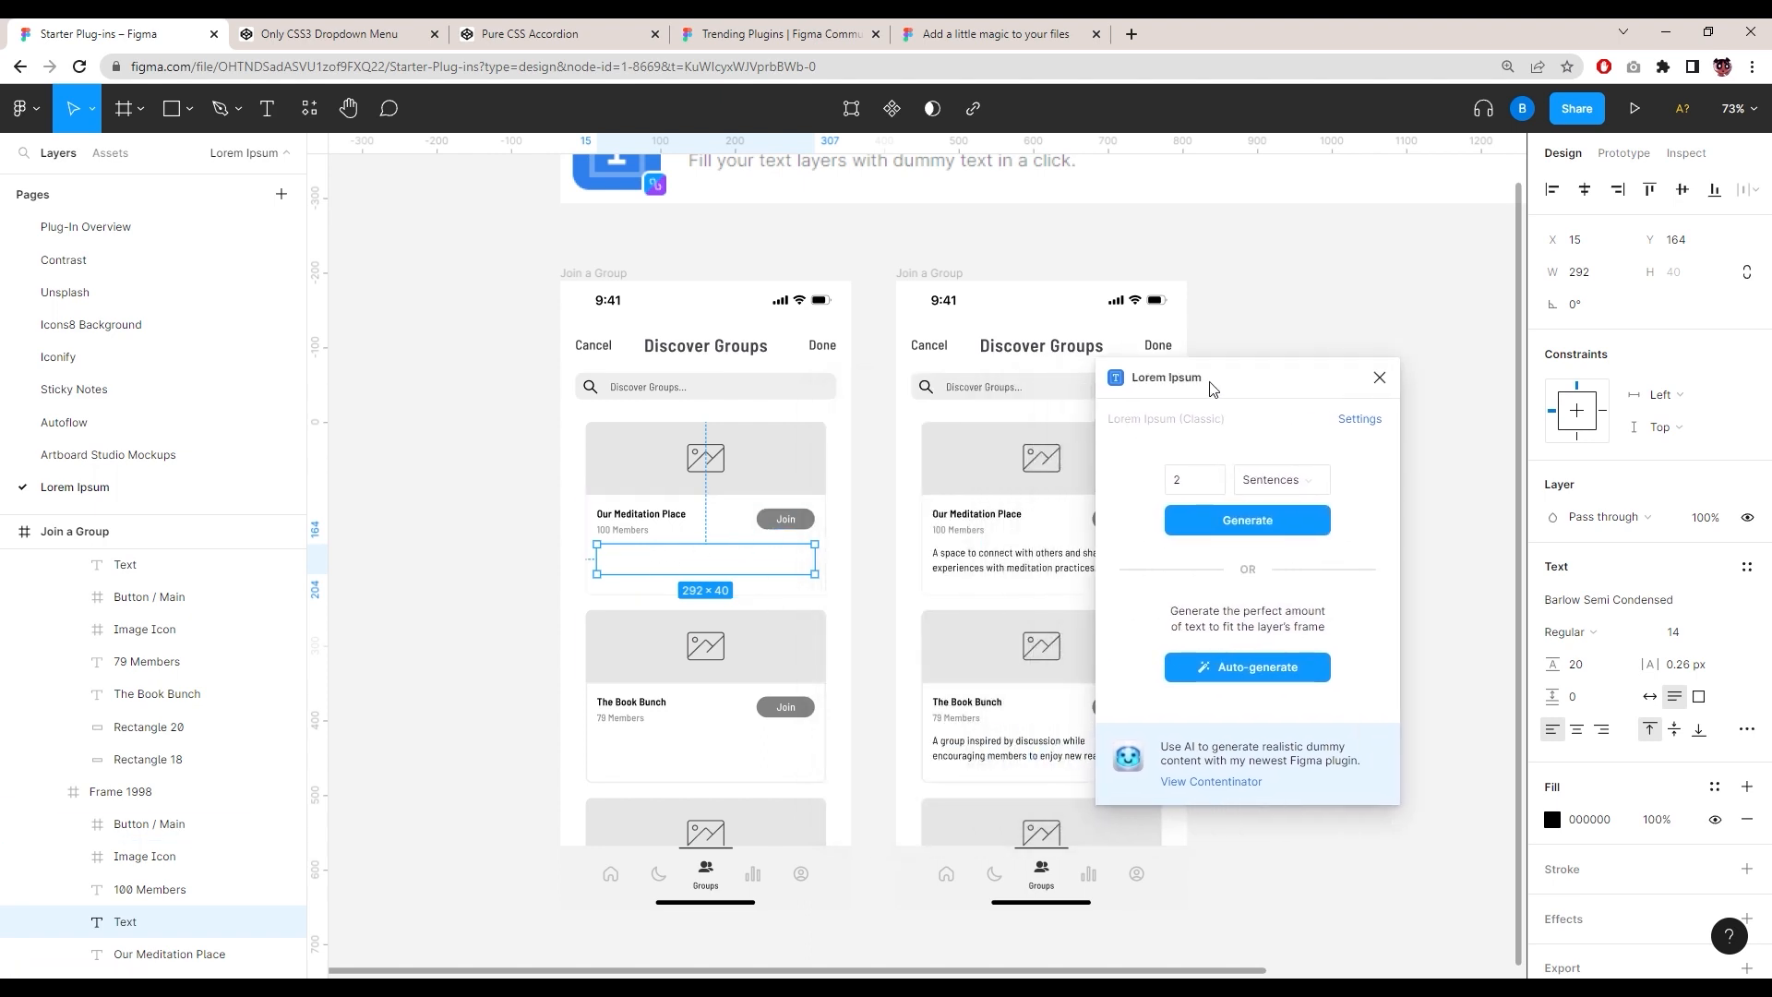
left_click(1186, 676)
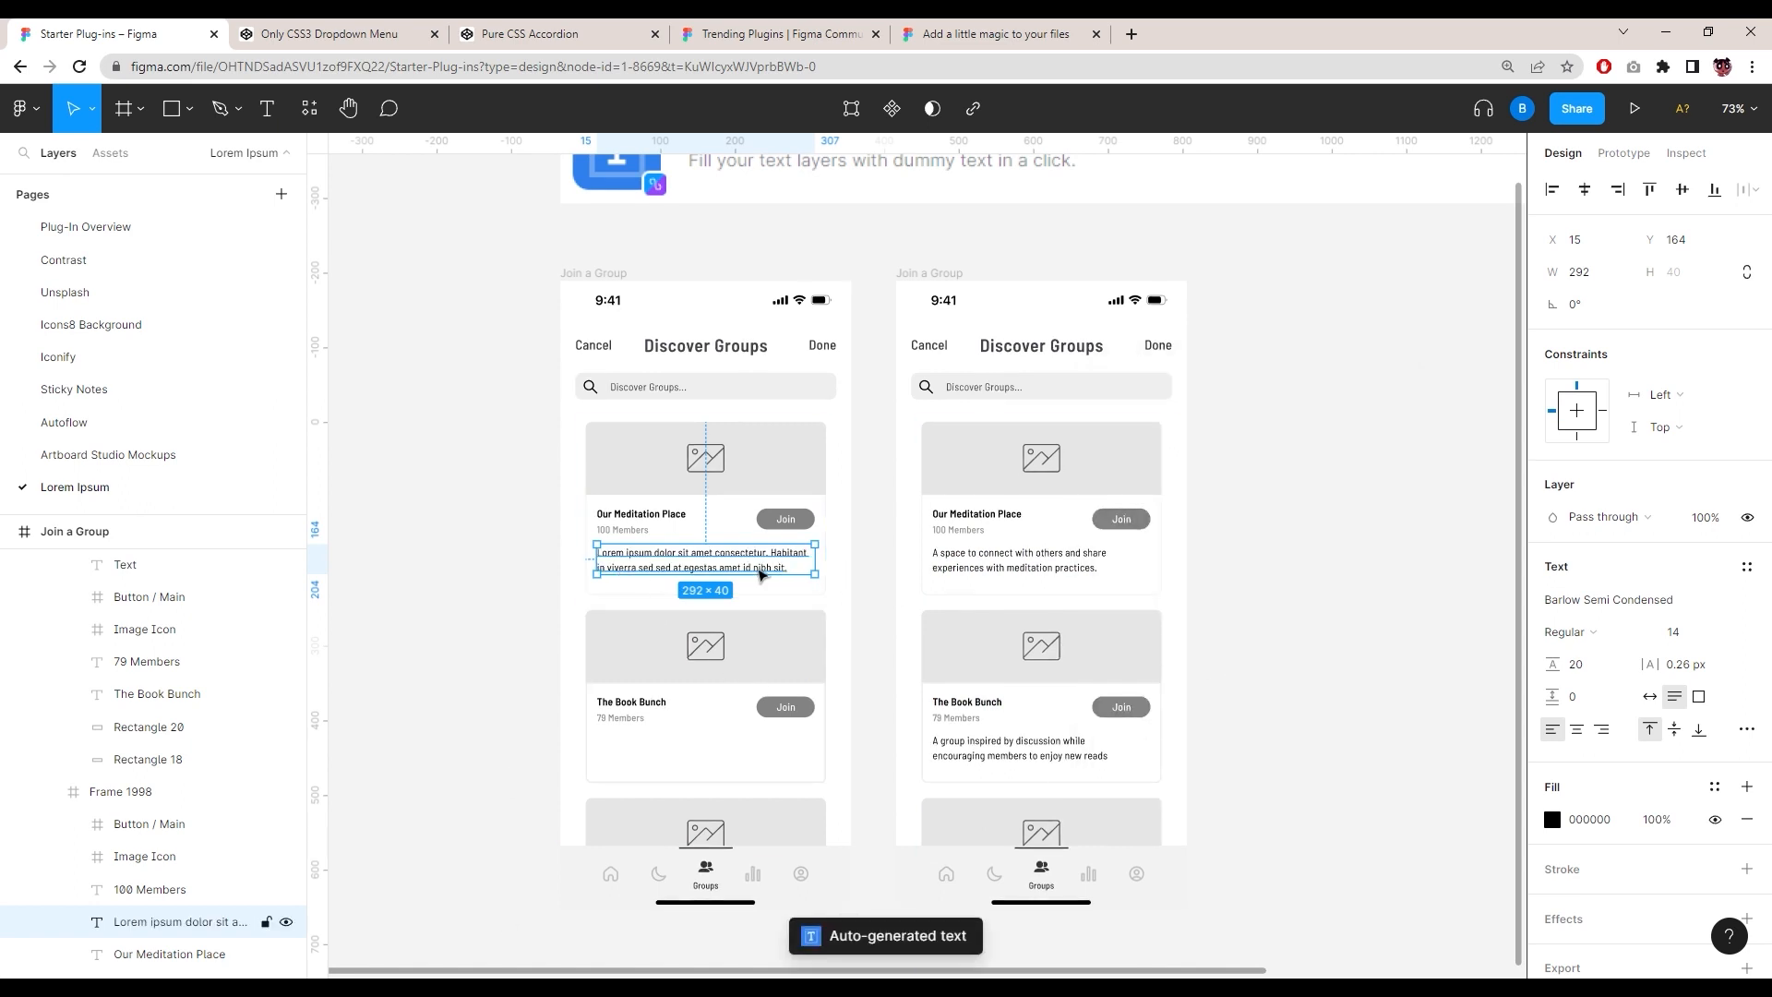
Step: Fill the empty The Book Bunch description with lorem ipsum text and return to the Plug-In Overview page
double_click(636, 765)
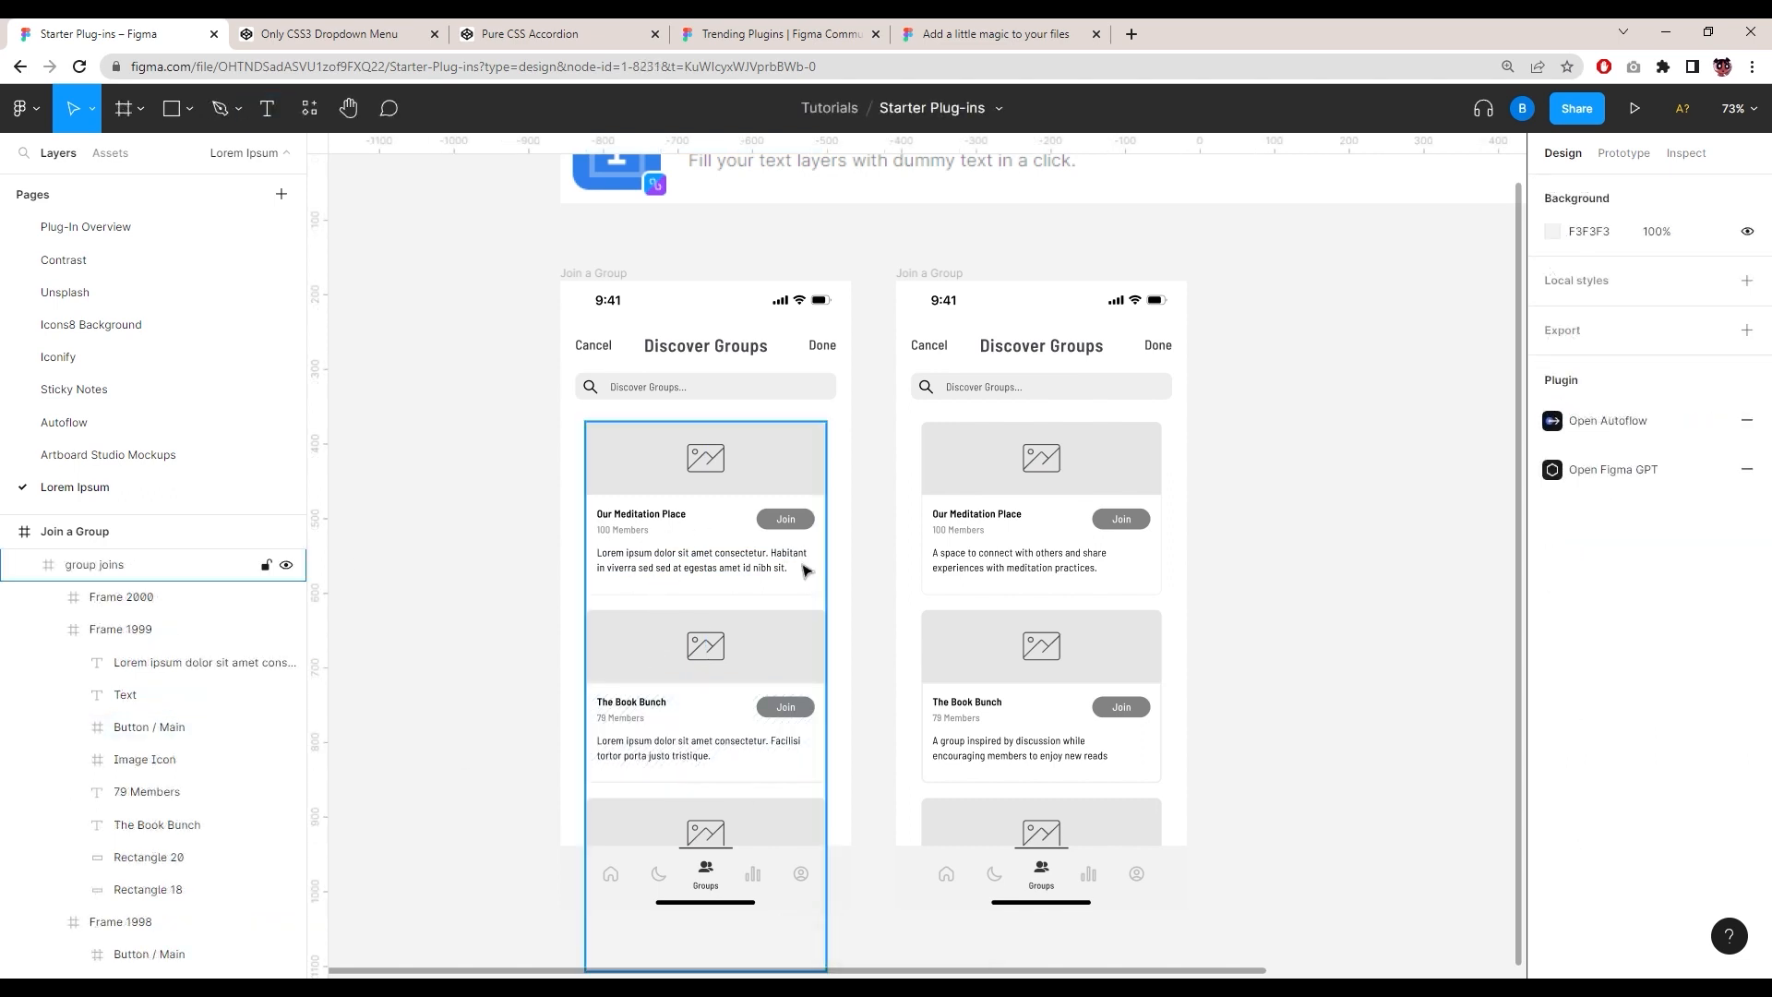
left_click(553, 661)
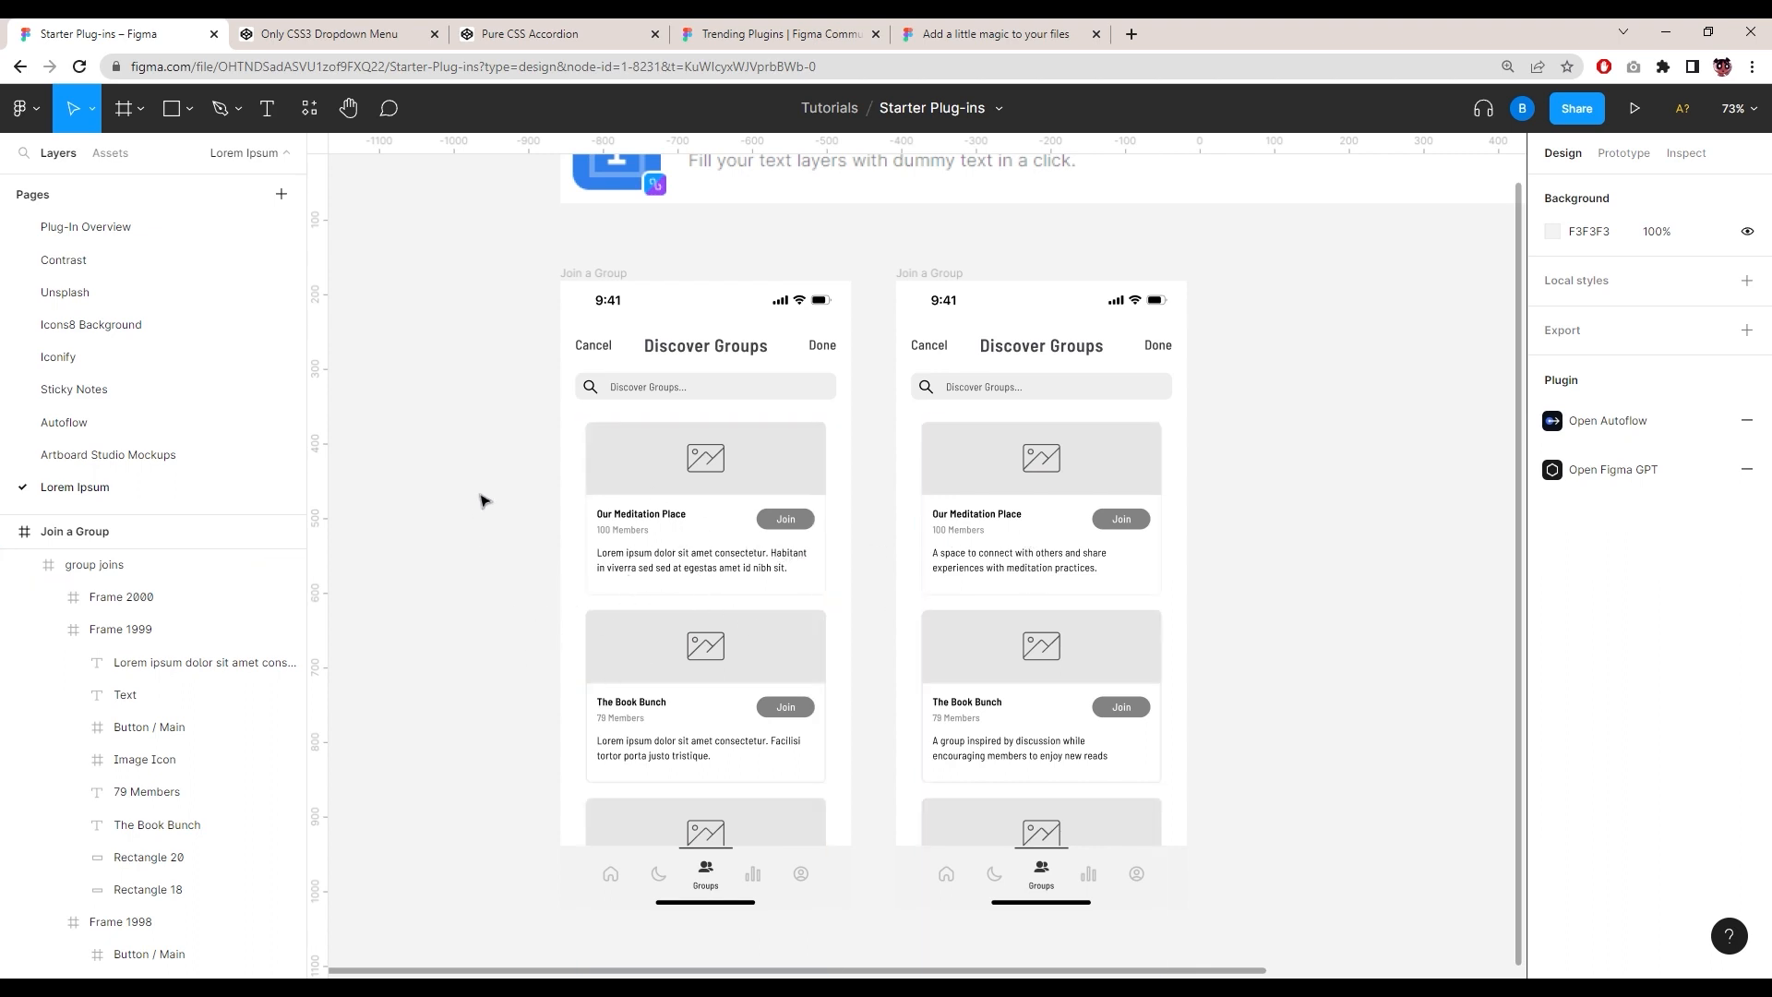
scroll(421, 438, "down", 3)
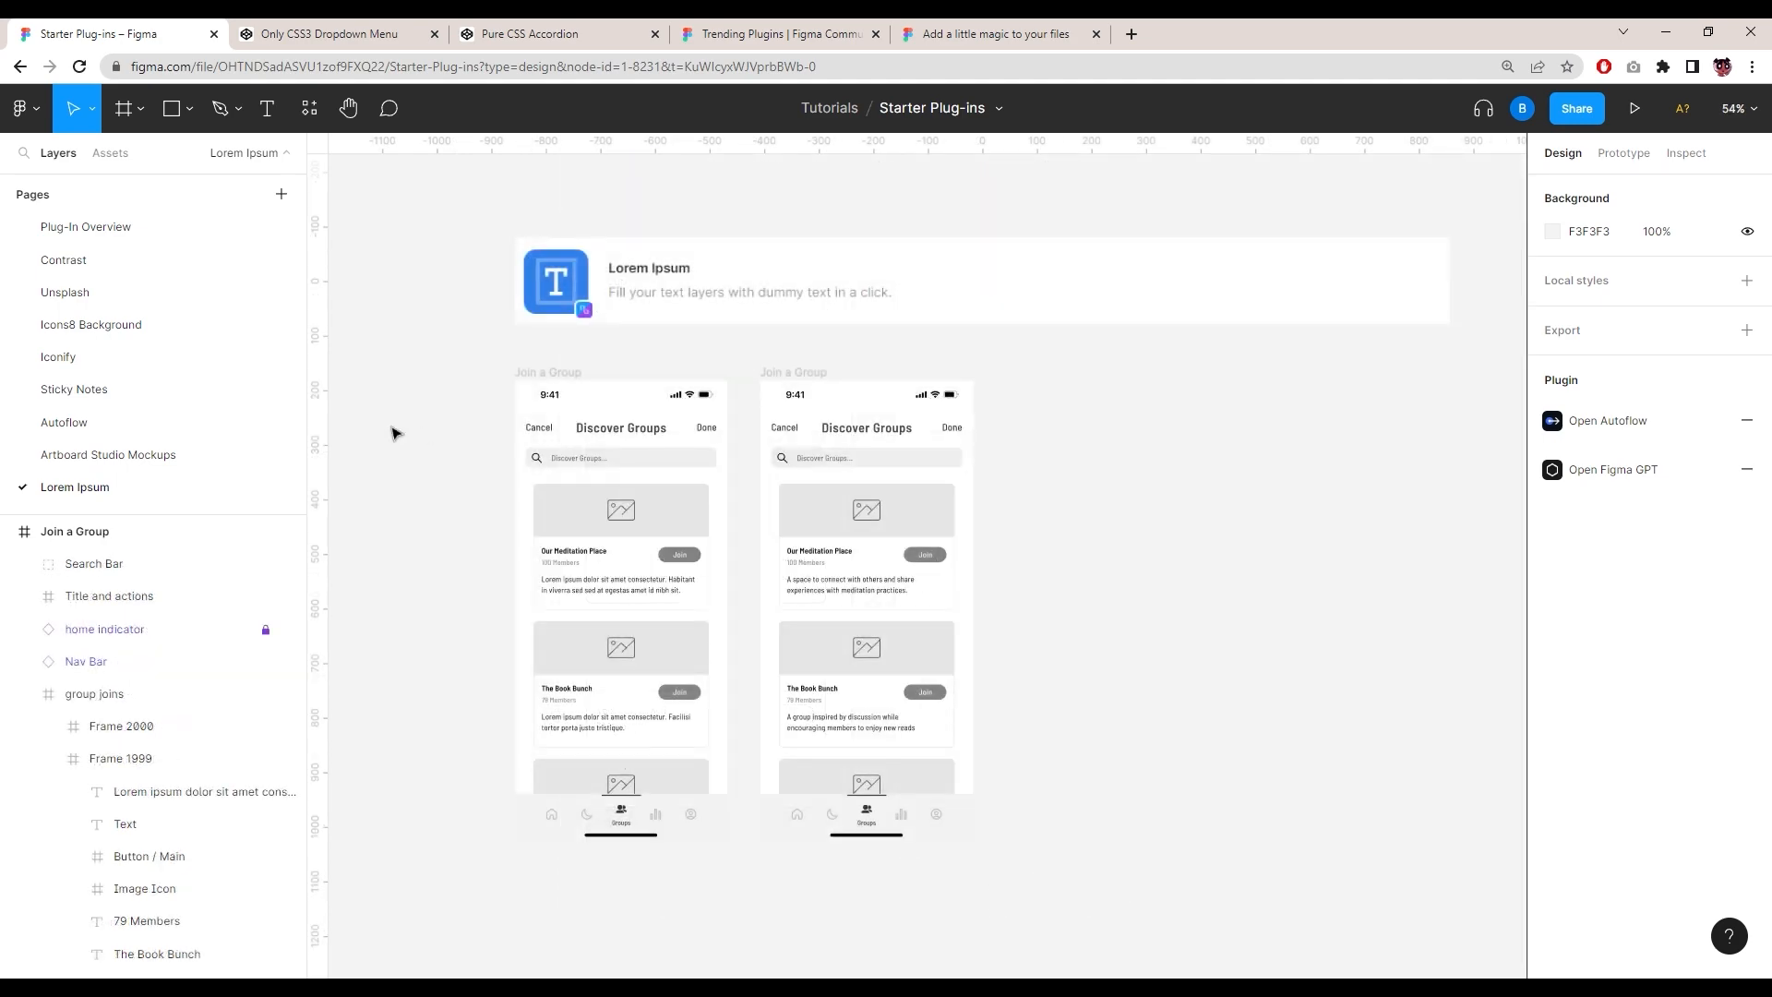
left_click(161, 231)
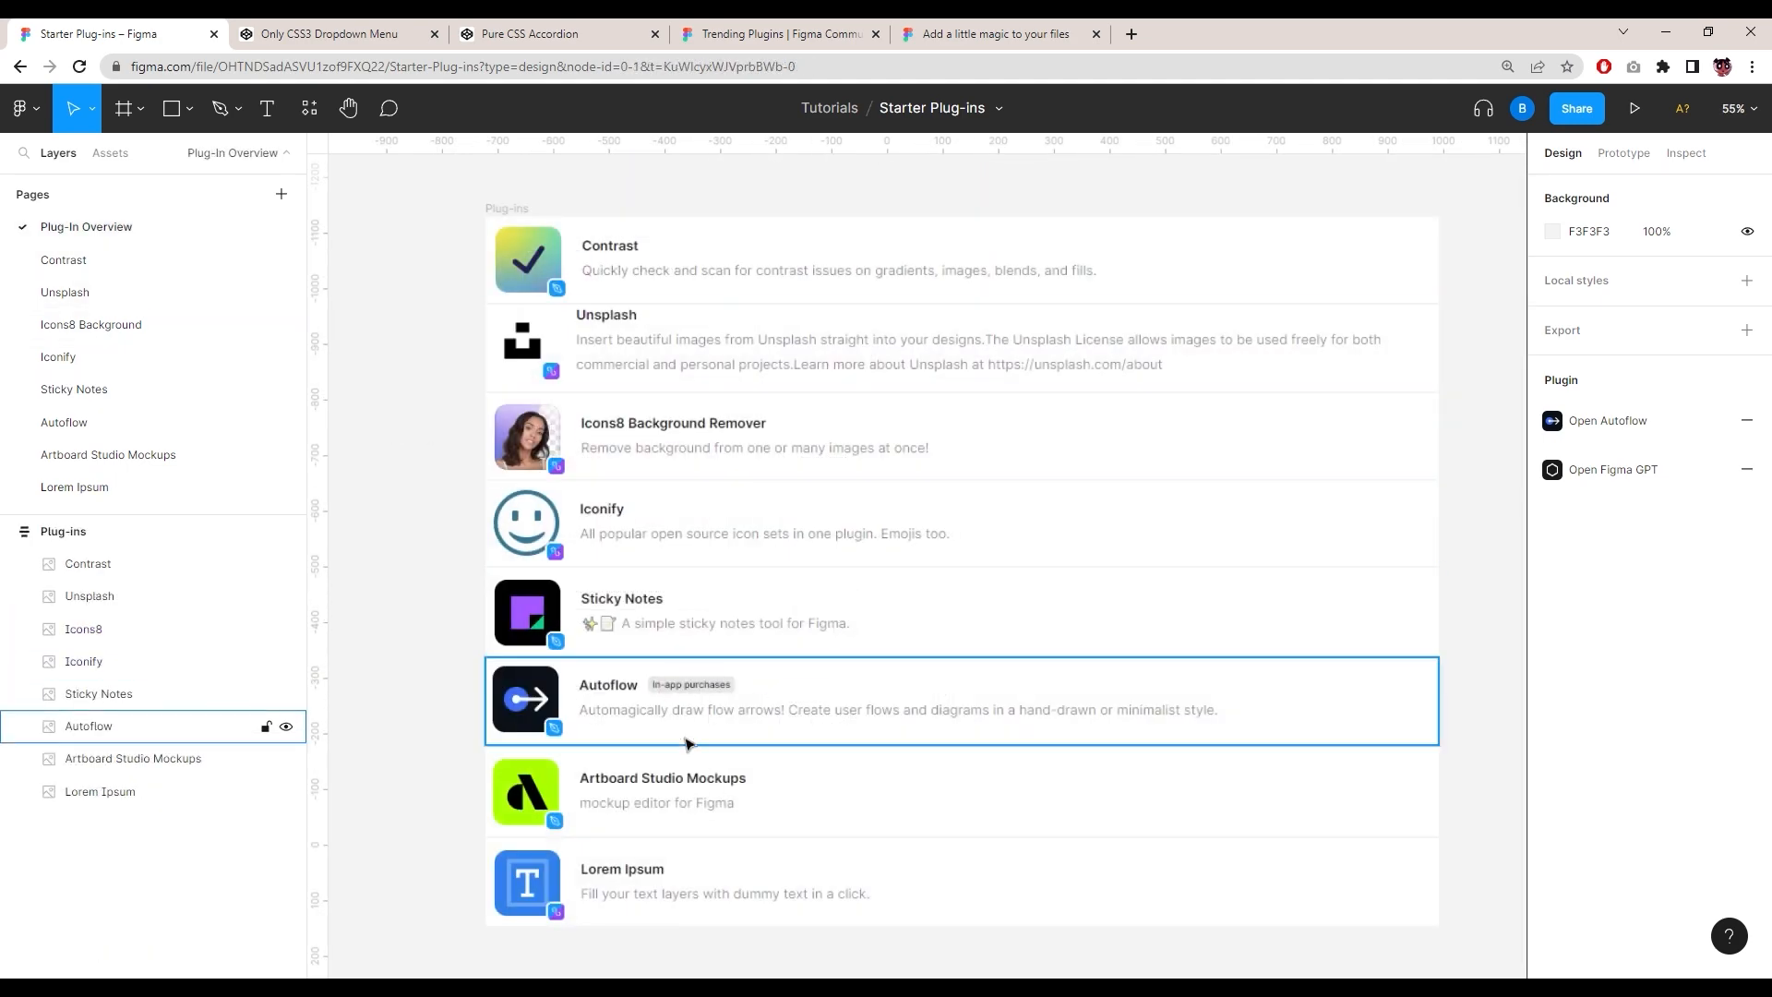